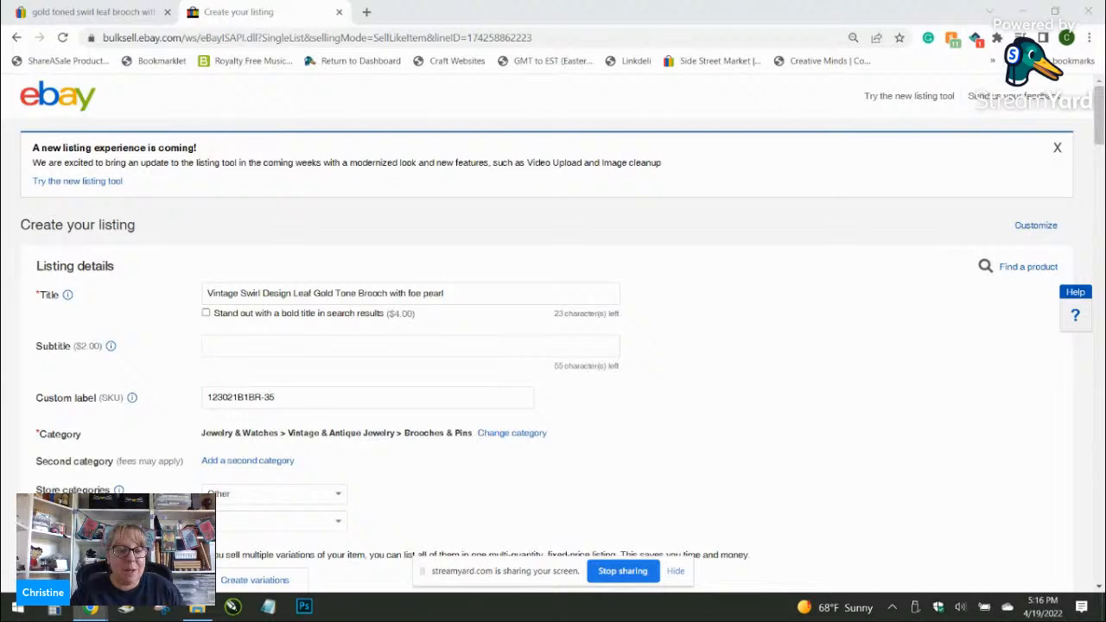
Step: Switch to the Photos app to view the gold leaf brooch image IMG_7842.JPG, and return to the listing form
{"action": "left_click", "coordinate": [869, 255]}
{"action": "scroll", "coordinate": [810, 258], "scroll_direction": "down", "scroll_amount": 1}
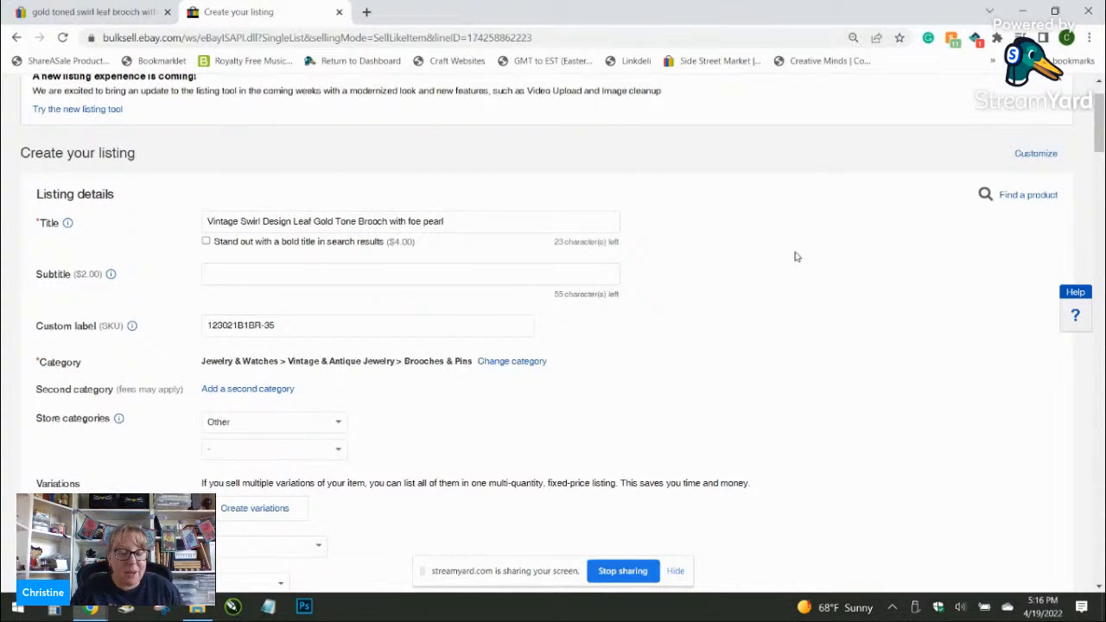
{"action": "left_click", "coordinate": [198, 607]}
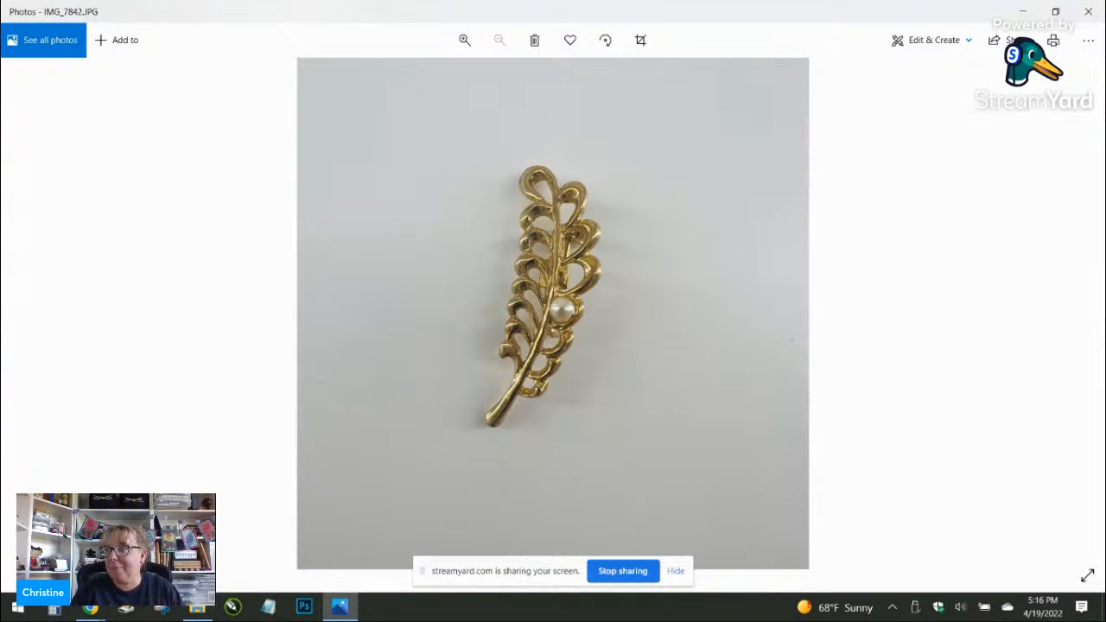
{"action": "key", "text": "alt+Tab"}
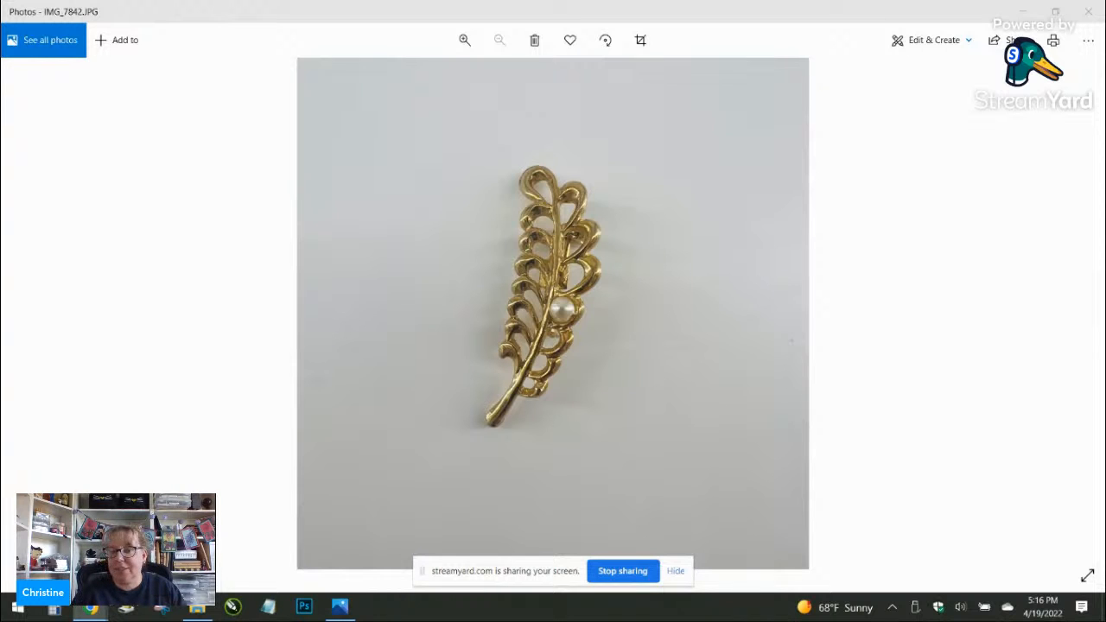
{"action": "left_click", "coordinate": [1021, 11]}
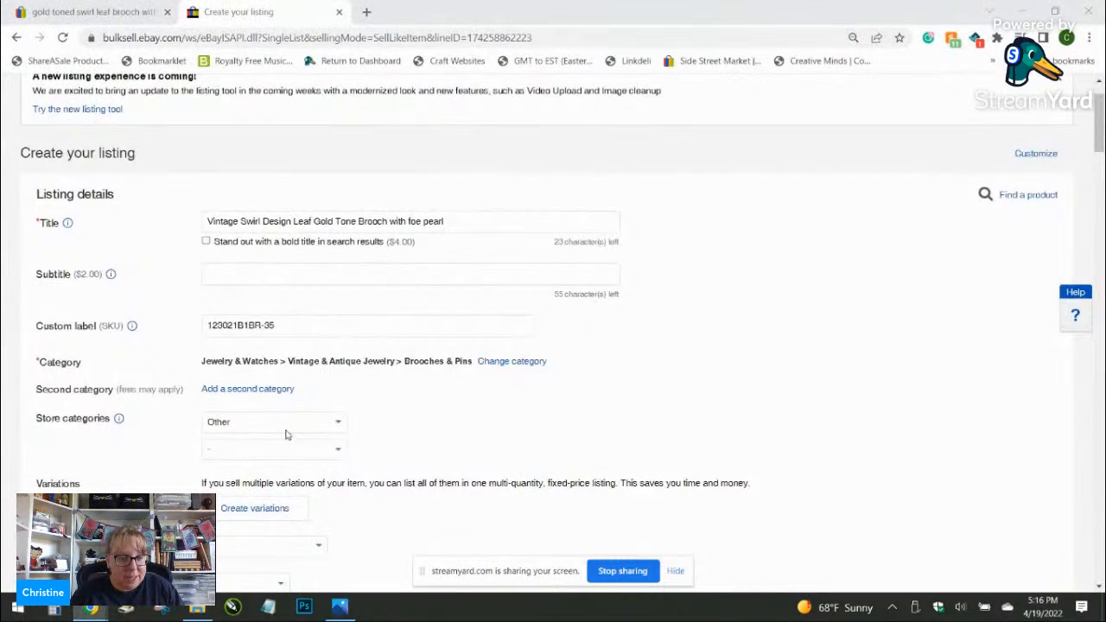
Step: Set the store category to Jewelry > Brooches Pins and the item condition to Pre-owned
{"action": "left_click", "coordinate": [275, 422]}
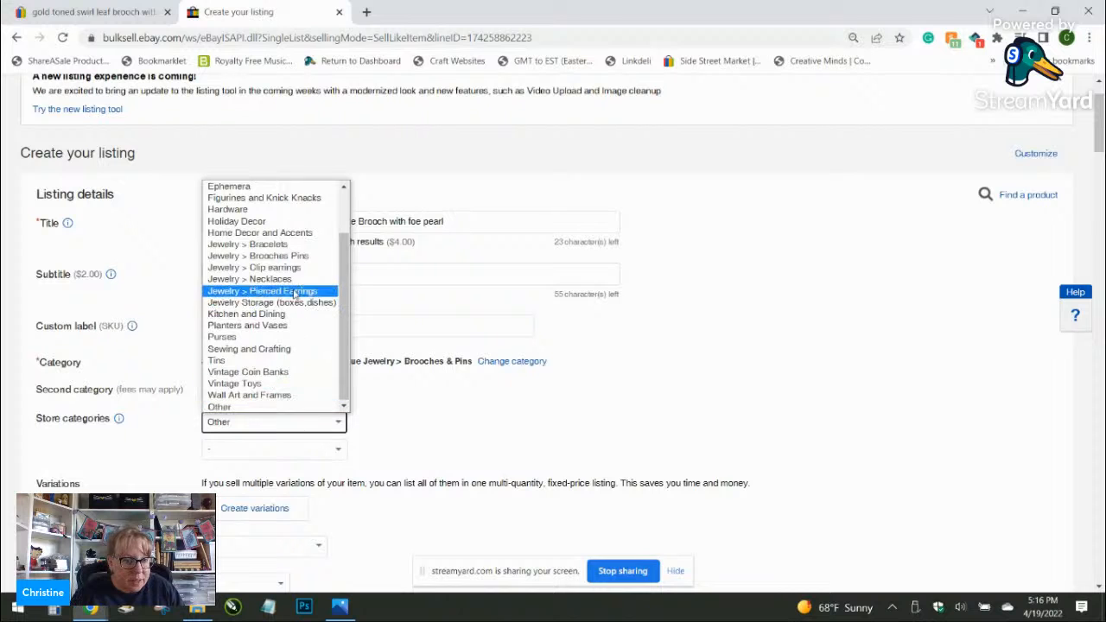
{"action": "left_click", "coordinate": [298, 256]}
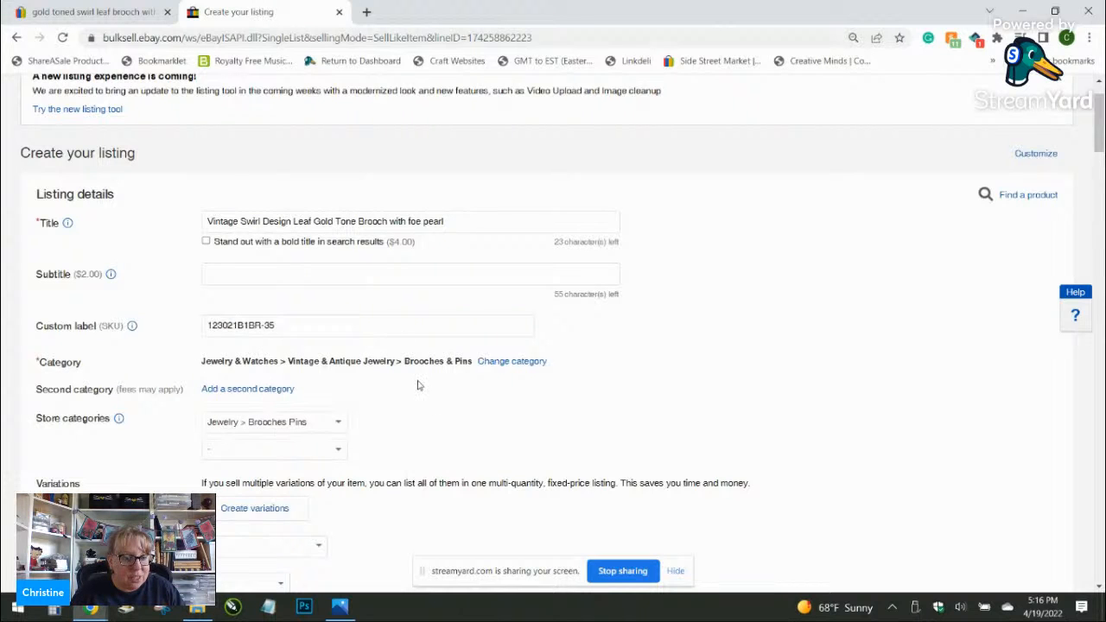
{"action": "scroll", "coordinate": [417, 386], "scroll_direction": "down", "scroll_amount": 4}
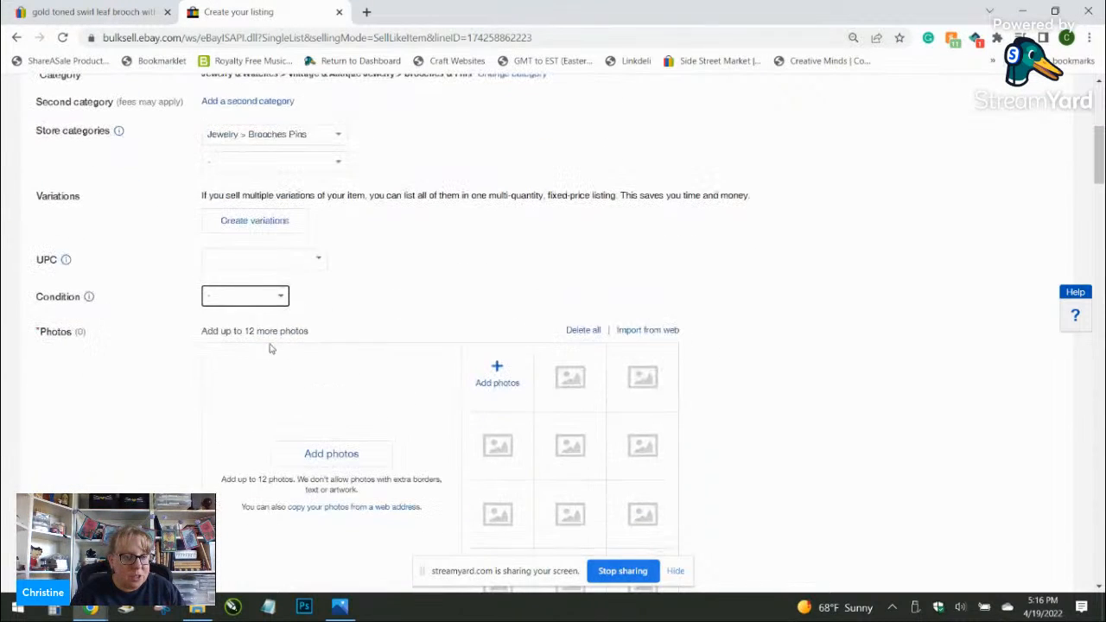
{"action": "left_click", "coordinate": [257, 300]}
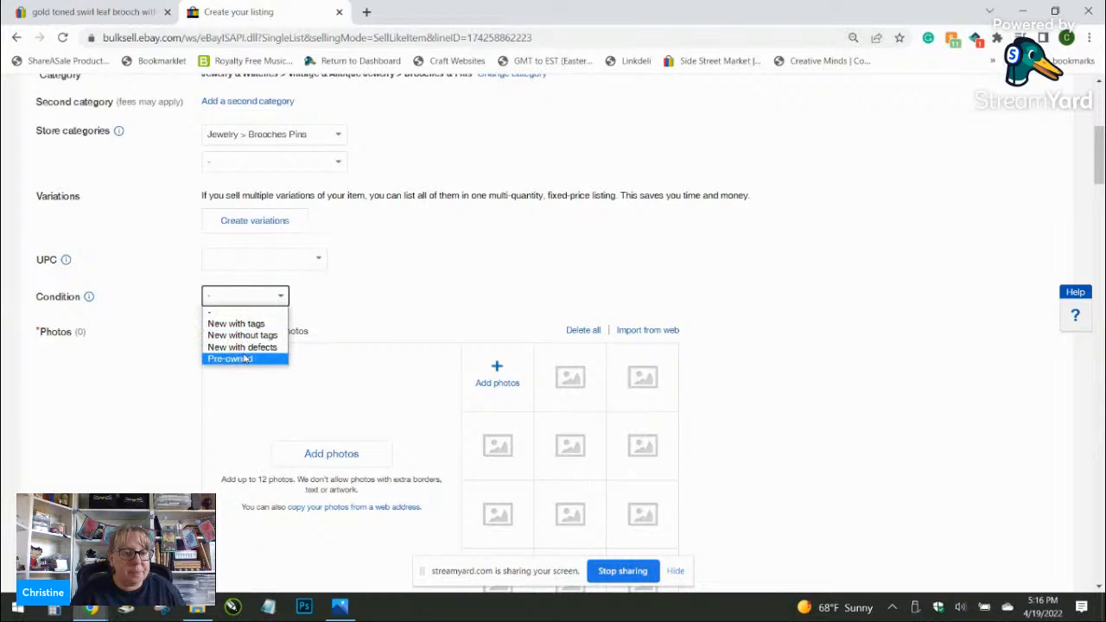
{"action": "left_click", "coordinate": [244, 359]}
Step: Select the entire text of the listing title
{"action": "scroll", "coordinate": [442, 226], "scroll_direction": "up", "scroll_amount": 4}
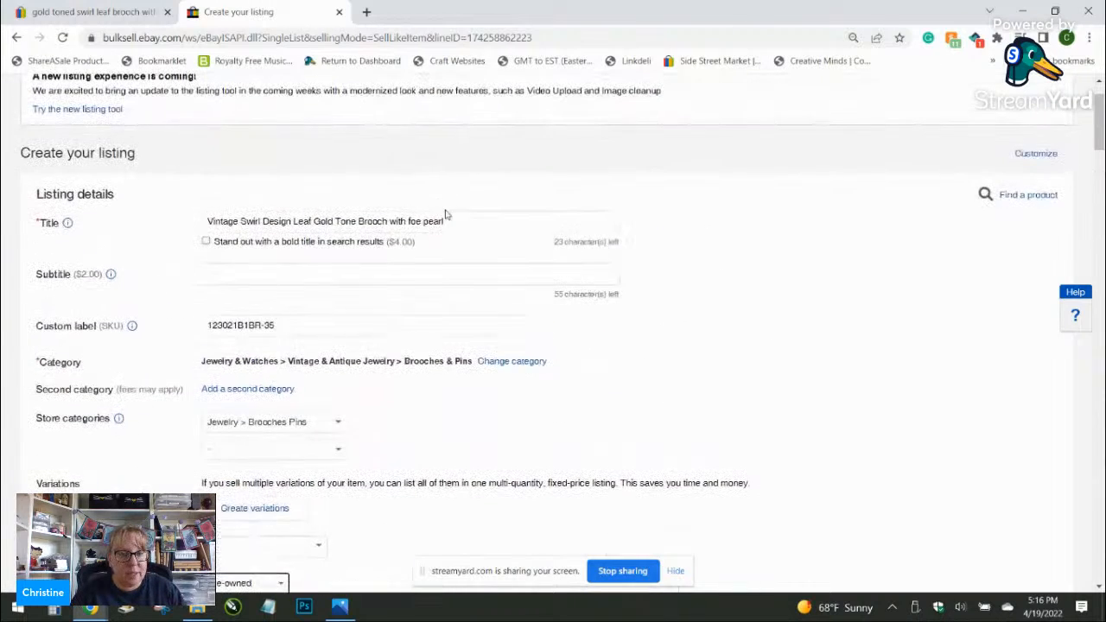
{"action": "left_click_drag", "start_coordinate": [466, 221], "coordinate": [204, 222]}
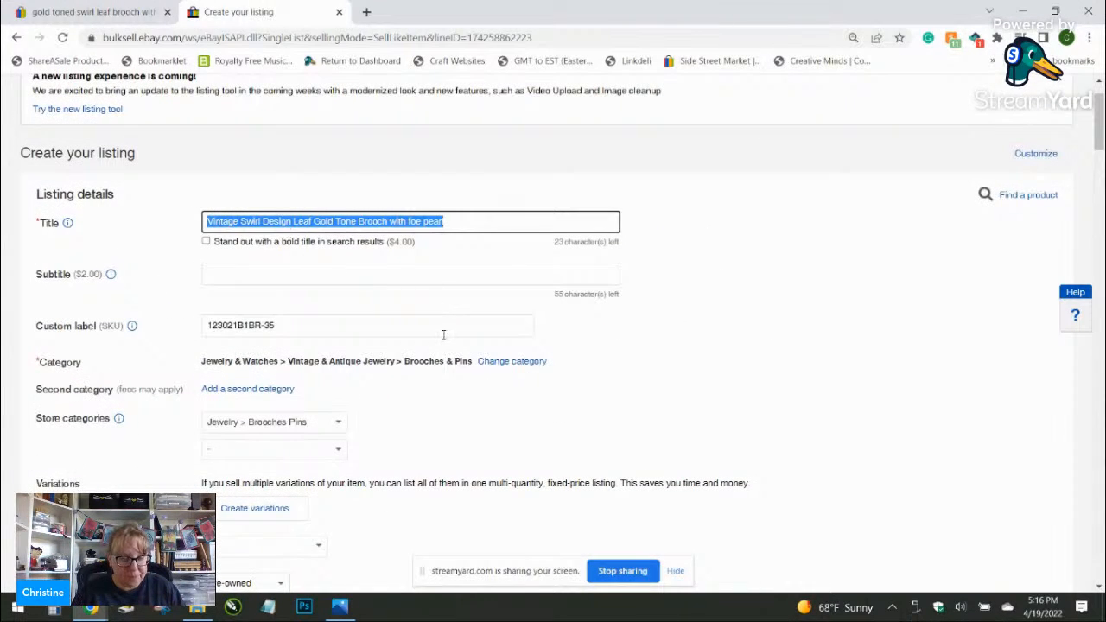
Step: Add the eight photos IMG_7835 to IMG_7842 from the Brooches folder to the listing
{"action": "scroll", "coordinate": [449, 349], "scroll_direction": "down", "scroll_amount": 5}
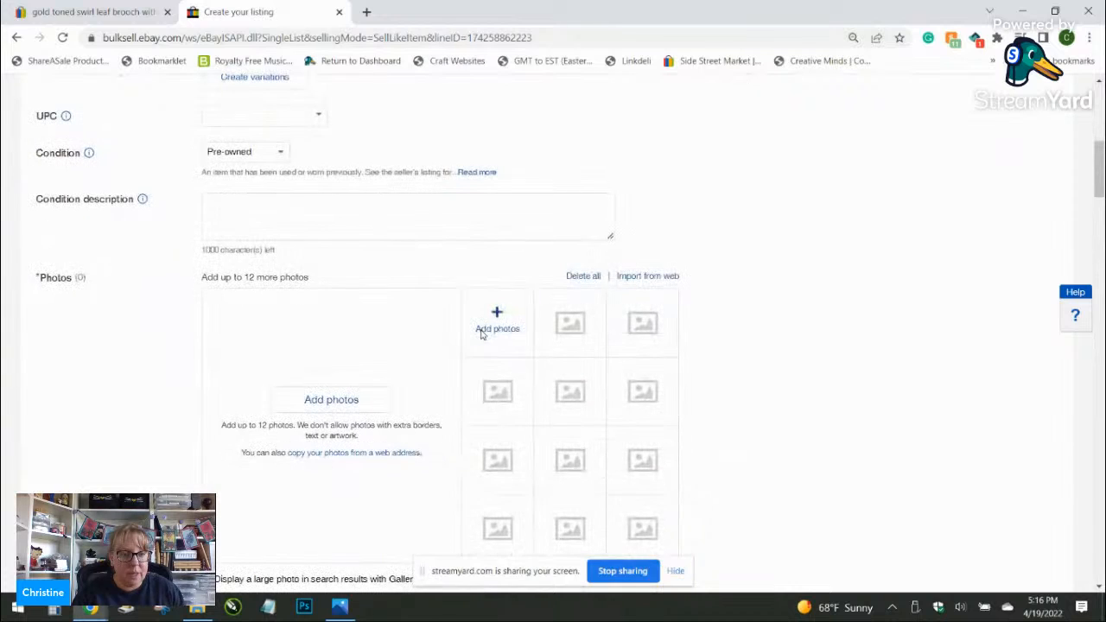
{"action": "left_click", "coordinate": [481, 329]}
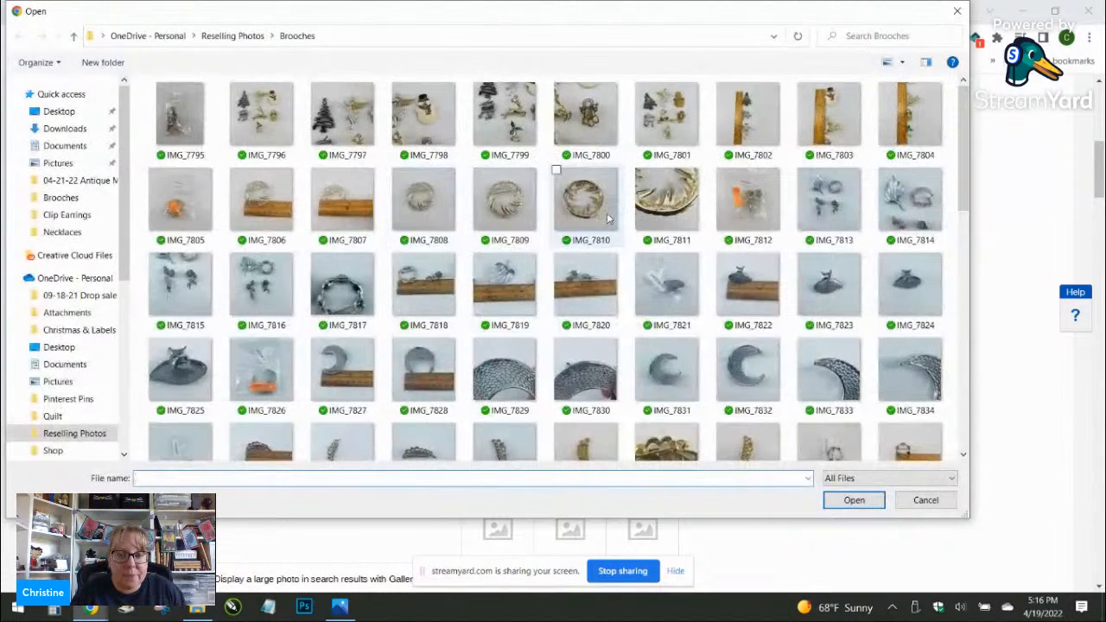
{"action": "scroll", "coordinate": [605, 220], "scroll_direction": "down", "scroll_amount": 3}
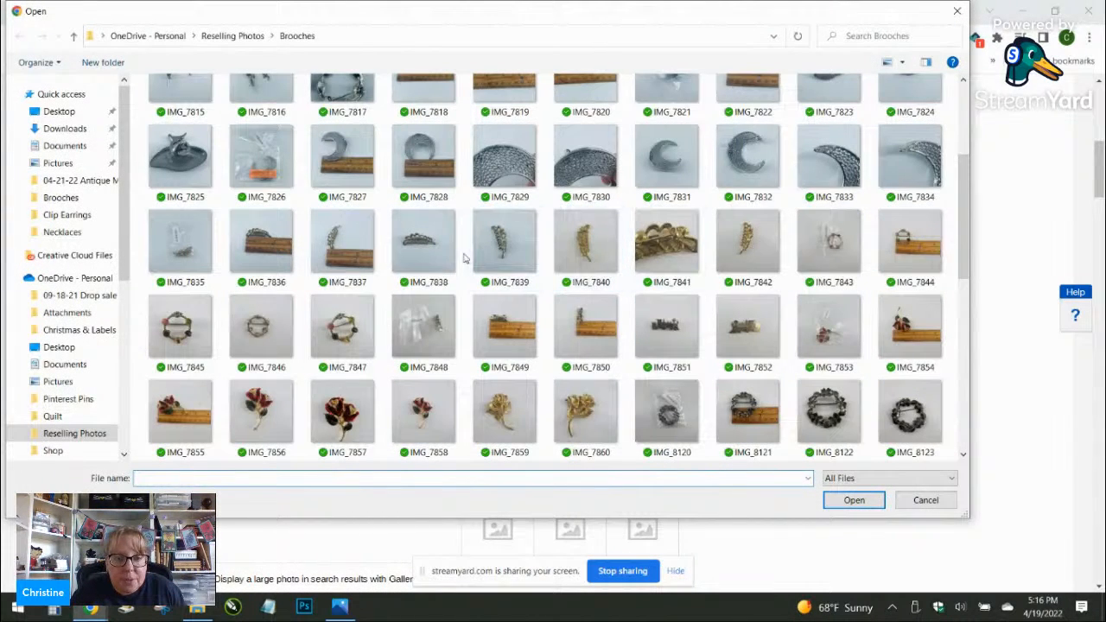
{"action": "left_click", "coordinate": [192, 258]}
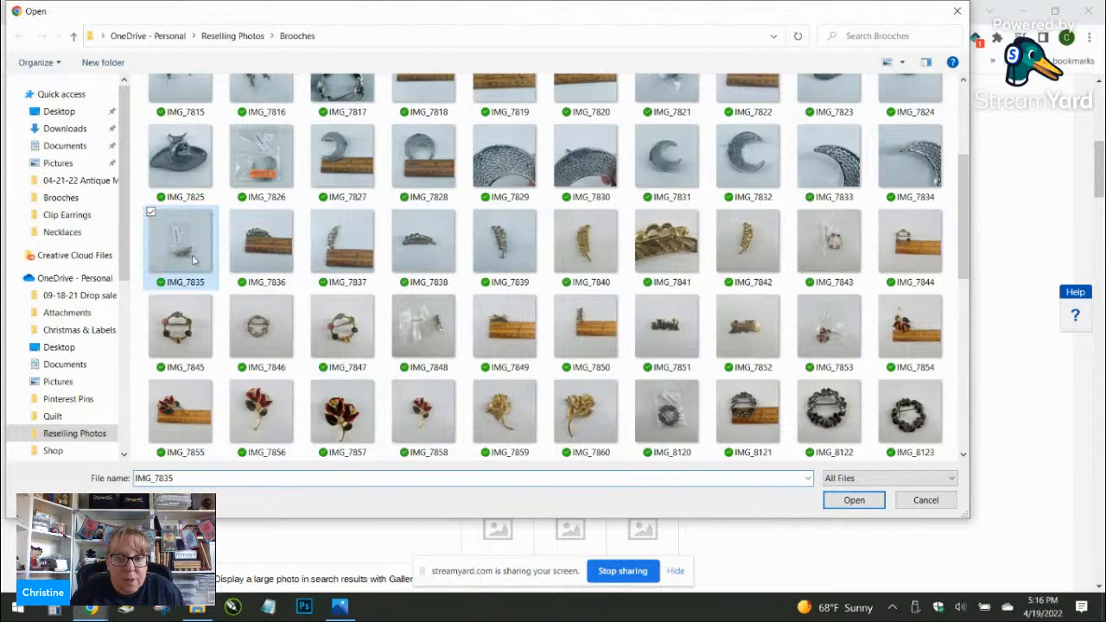
{"action": "left_click", "coordinate": [737, 252], "text": "shift"}
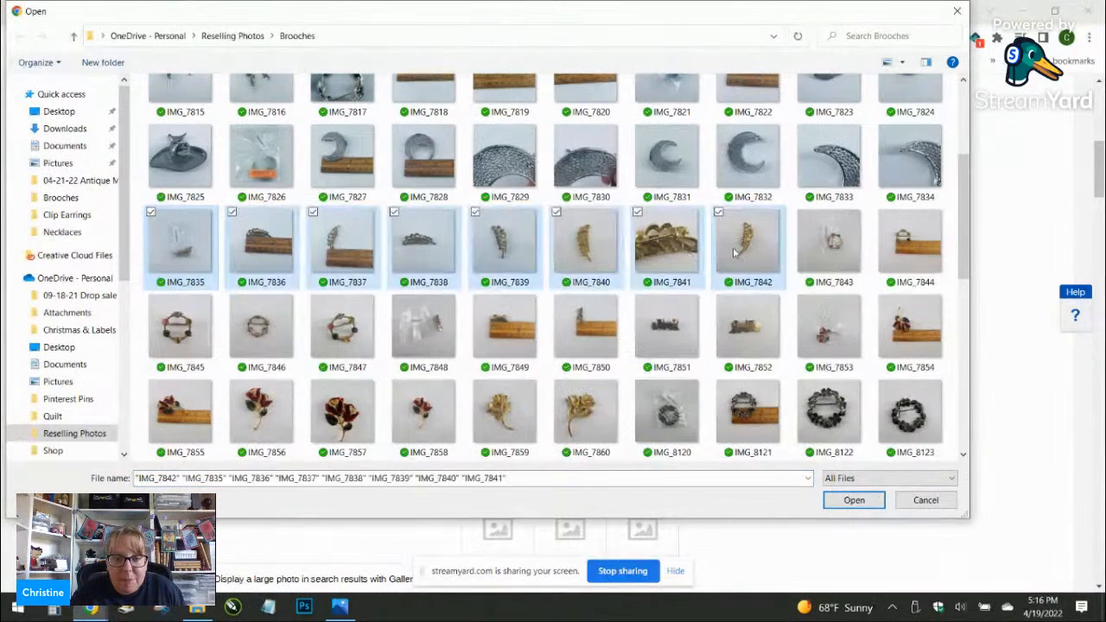
{"action": "left_click", "coordinate": [852, 499]}
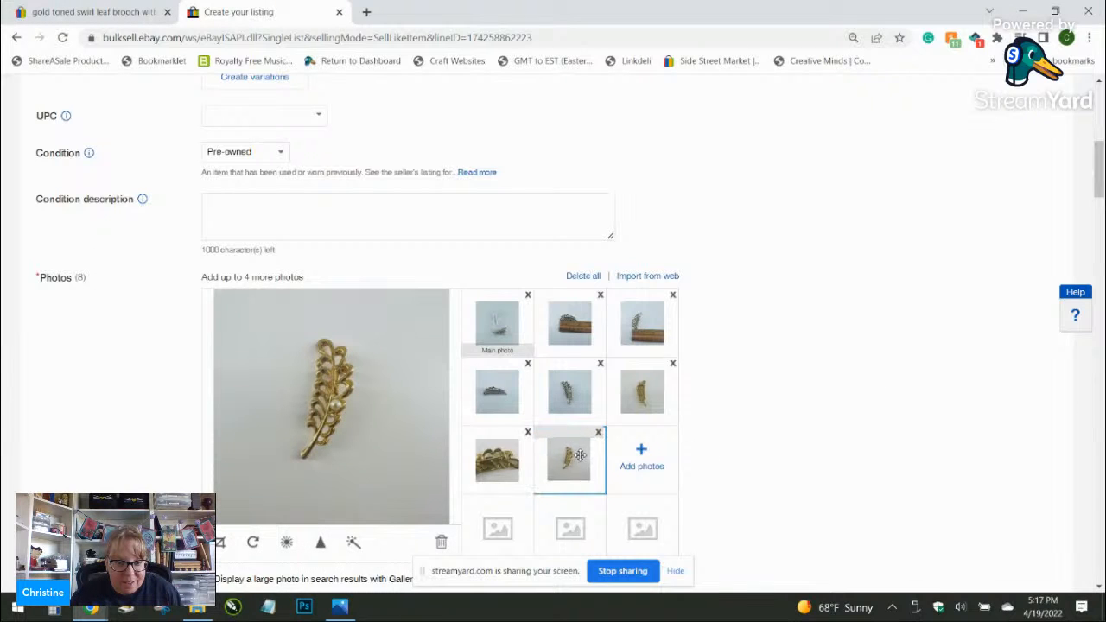
Step: Make the front view of the gold brooch with the pearl the main photo and crop it closely around the brooch
{"action": "left_click_drag", "start_coordinate": [570, 458], "coordinate": [499, 322]}
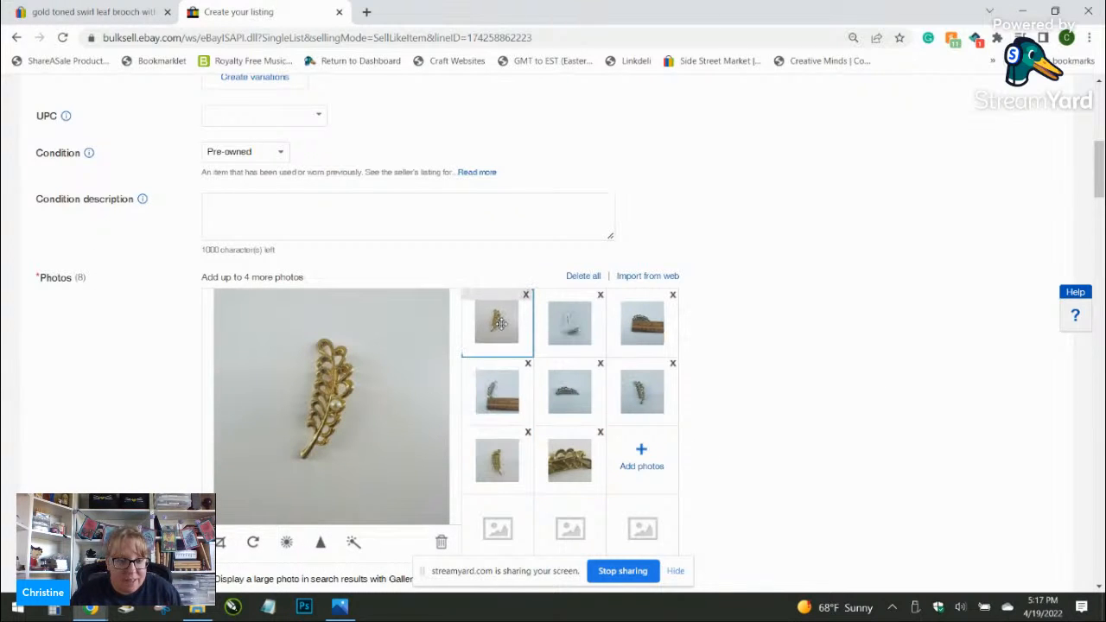
{"action": "left_click", "coordinate": [221, 543]}
{"action": "left_click_drag", "start_coordinate": [334, 450], "coordinate": [373, 467]}
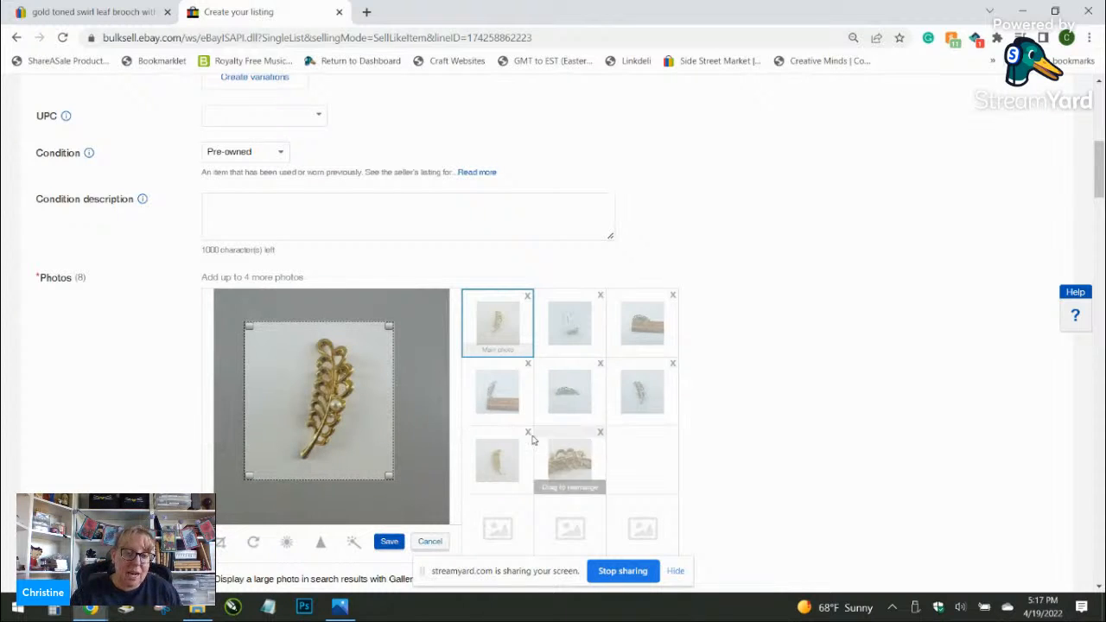
{"action": "left_click", "coordinate": [389, 542]}
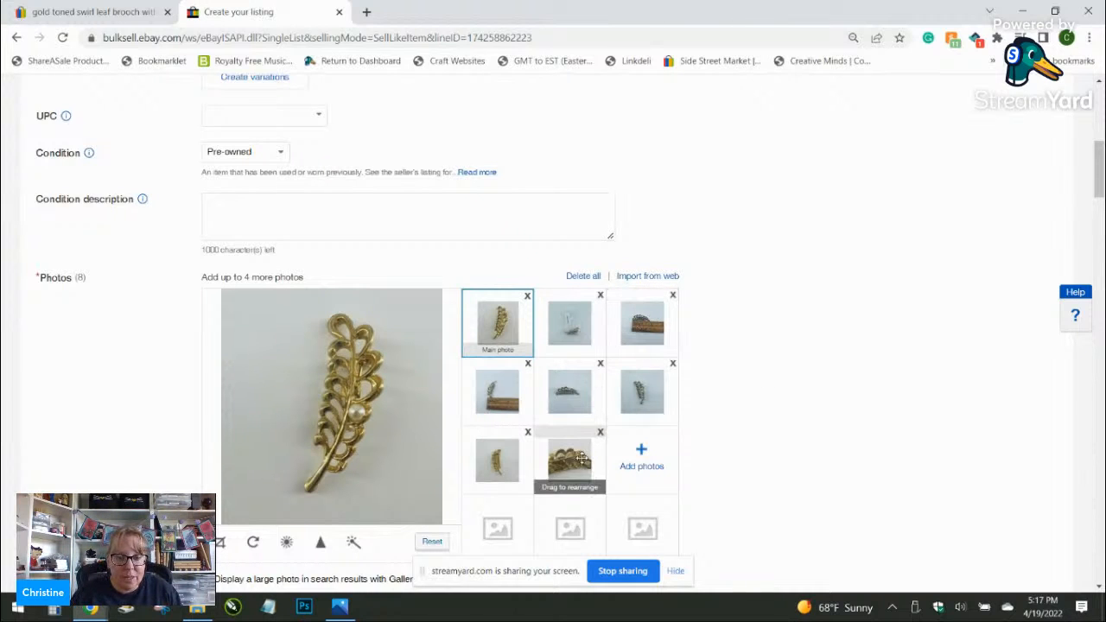
Step: Put the bagged brooch photo last and the gold back view second, removing the two blue-toned photos without a ruler
{"action": "left_click_drag", "start_coordinate": [573, 321], "coordinate": [583, 456]}
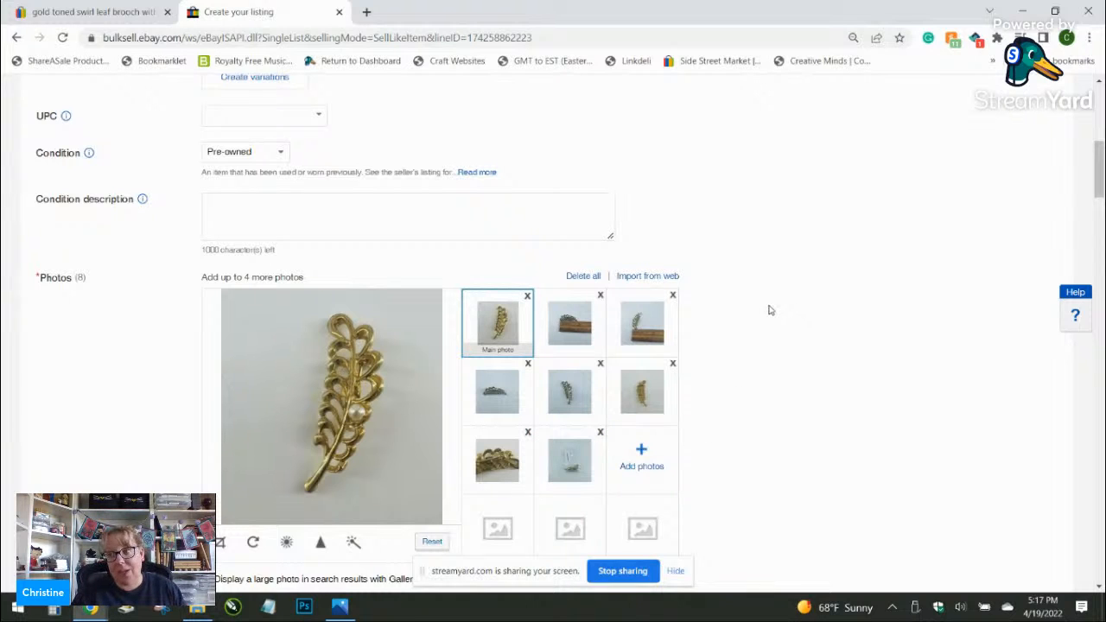
{"action": "left_click", "coordinate": [584, 387]}
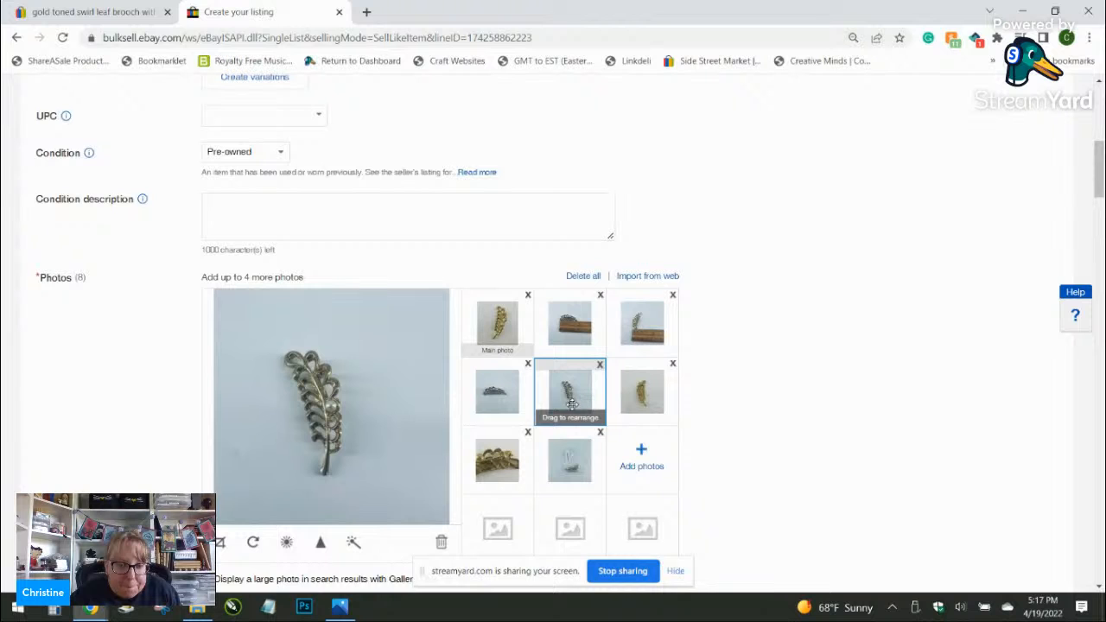
{"action": "left_click", "coordinate": [600, 366]}
{"action": "left_click_drag", "start_coordinate": [564, 399], "coordinate": [568, 330]}
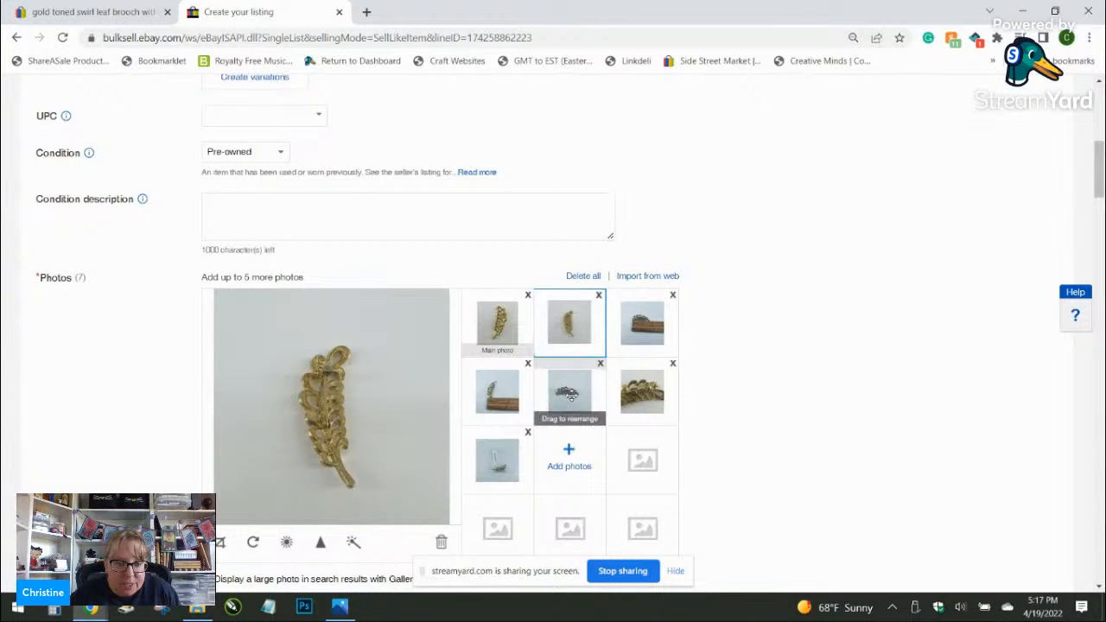
{"action": "left_click", "coordinate": [600, 364]}
Step: Check each of the six remaining listing photos in the large preview
{"action": "left_click", "coordinate": [506, 330]}
{"action": "left_click", "coordinate": [560, 323]}
{"action": "left_click", "coordinate": [643, 318]}
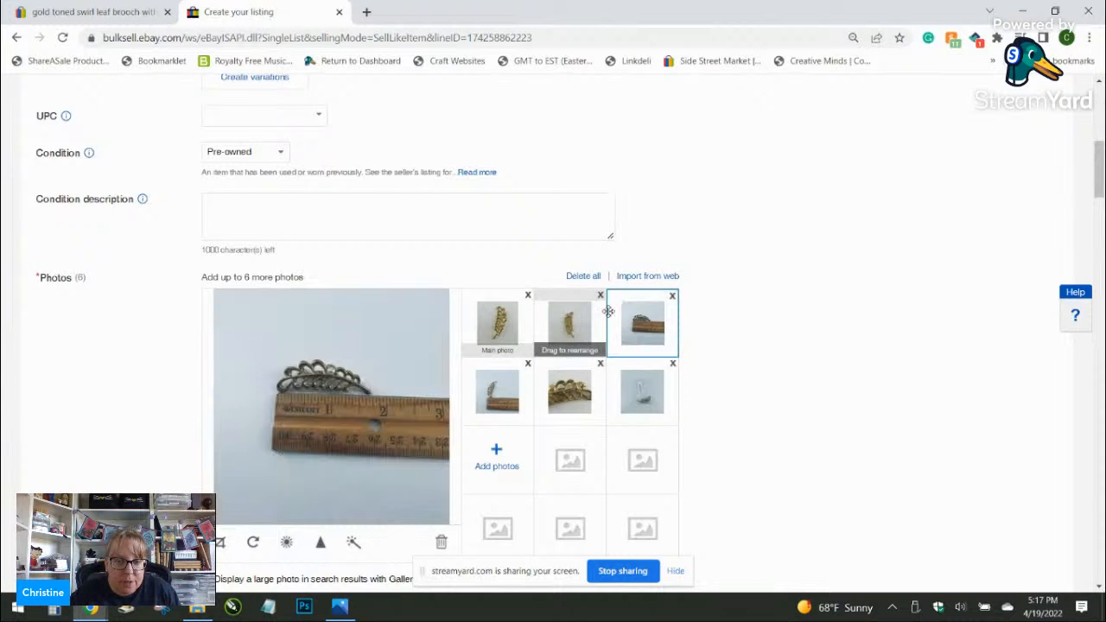
{"action": "left_click", "coordinate": [506, 389]}
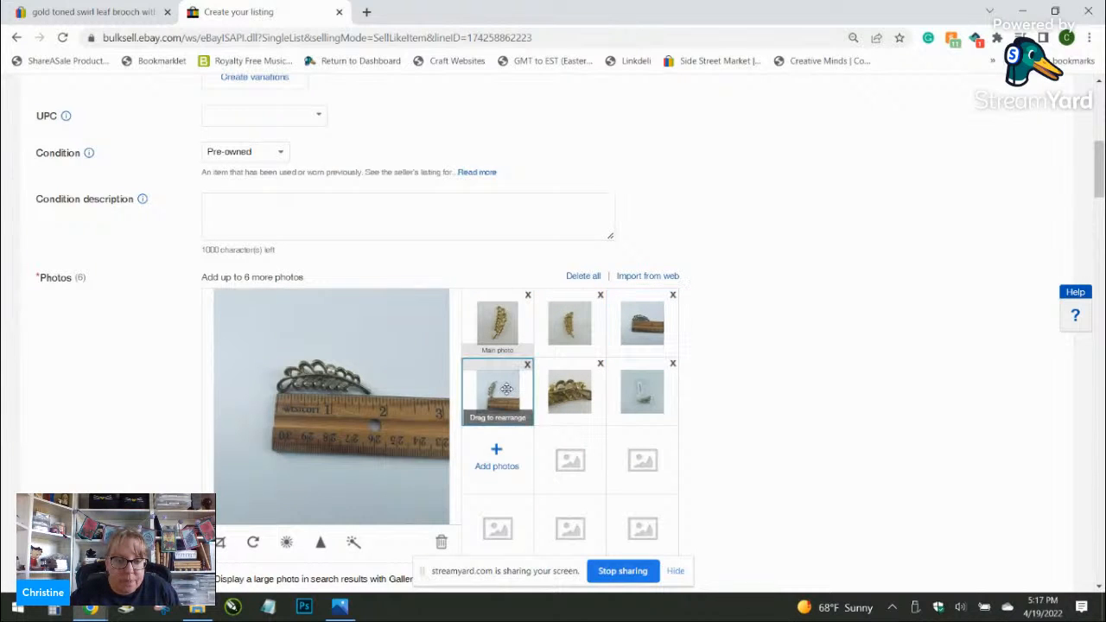
{"action": "left_click", "coordinate": [569, 390]}
{"action": "left_click", "coordinate": [642, 391]}
Step: Set the item specifics Type to Brooch and Material to Metal
{"action": "scroll", "coordinate": [797, 383], "scroll_direction": "down", "scroll_amount": 3}
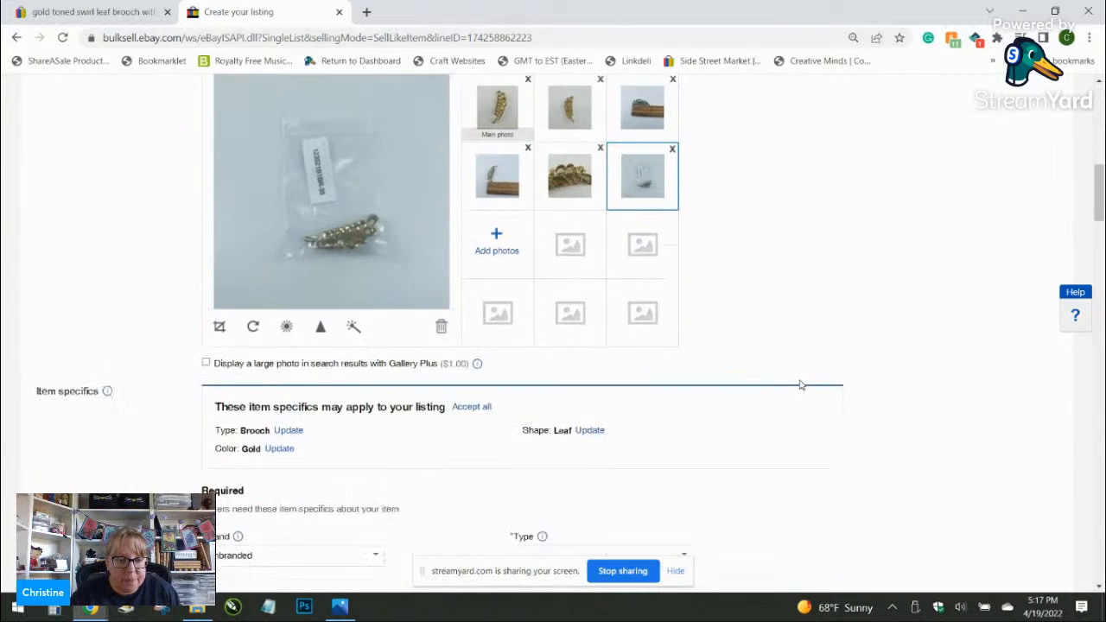
{"action": "scroll", "coordinate": [798, 404], "scroll_direction": "down", "scroll_amount": 1}
{"action": "left_click", "coordinate": [684, 412]}
{"action": "left_click", "coordinate": [638, 433]}
{"action": "scroll", "coordinate": [723, 402], "scroll_direction": "down", "scroll_amount": 4}
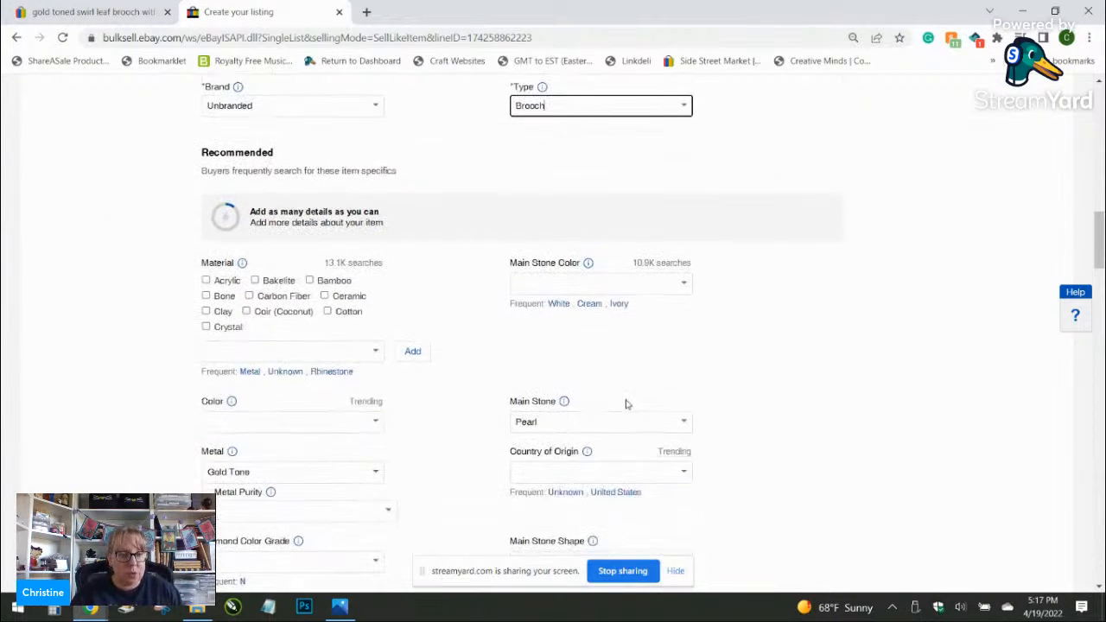
{"action": "left_click", "coordinate": [252, 372]}
Step: Change the Main Stone item specific to "foe pearl"
{"action": "scroll", "coordinate": [476, 339], "scroll_direction": "down", "scroll_amount": 2}
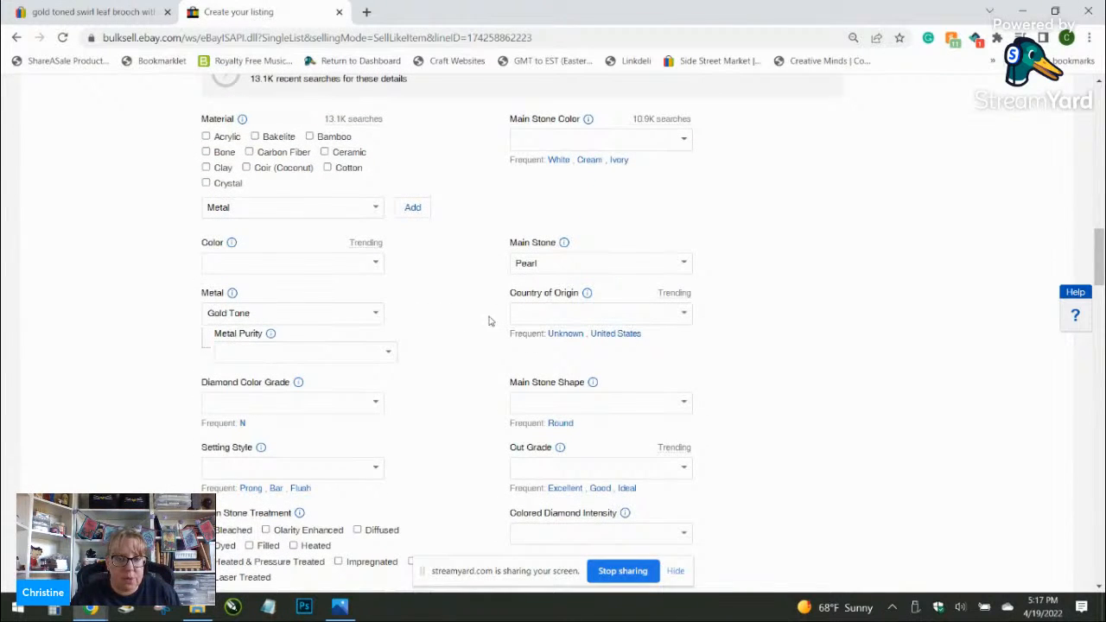
{"action": "left_click", "coordinate": [682, 265]}
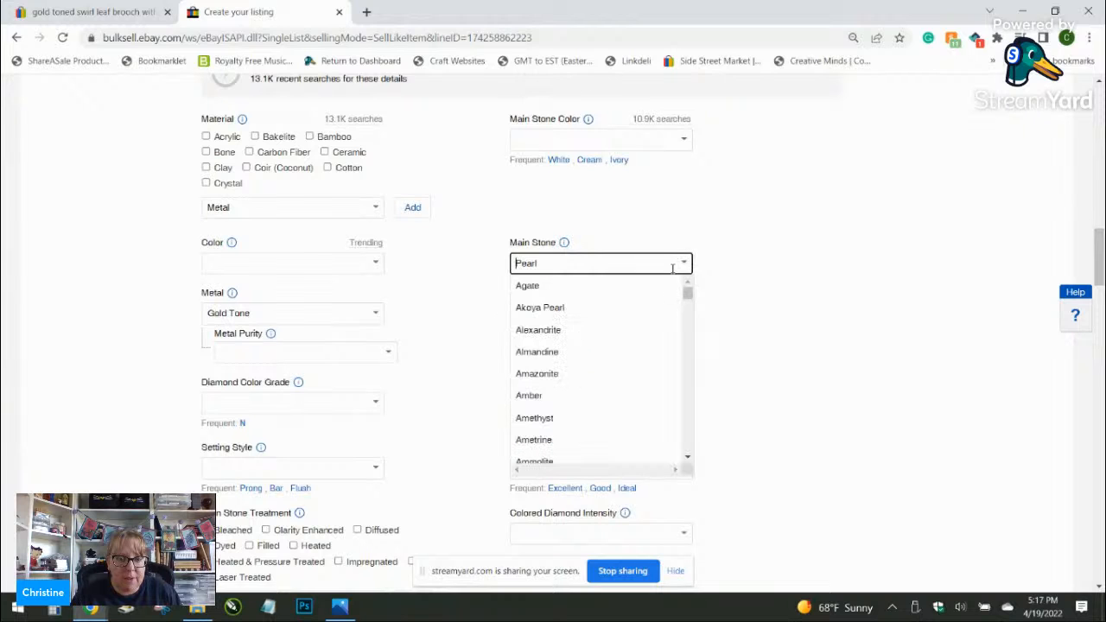
{"action": "left_click", "coordinate": [590, 264]}
{"action": "type", "text": "foe pearl"}
{"action": "left_click", "coordinate": [467, 268]}
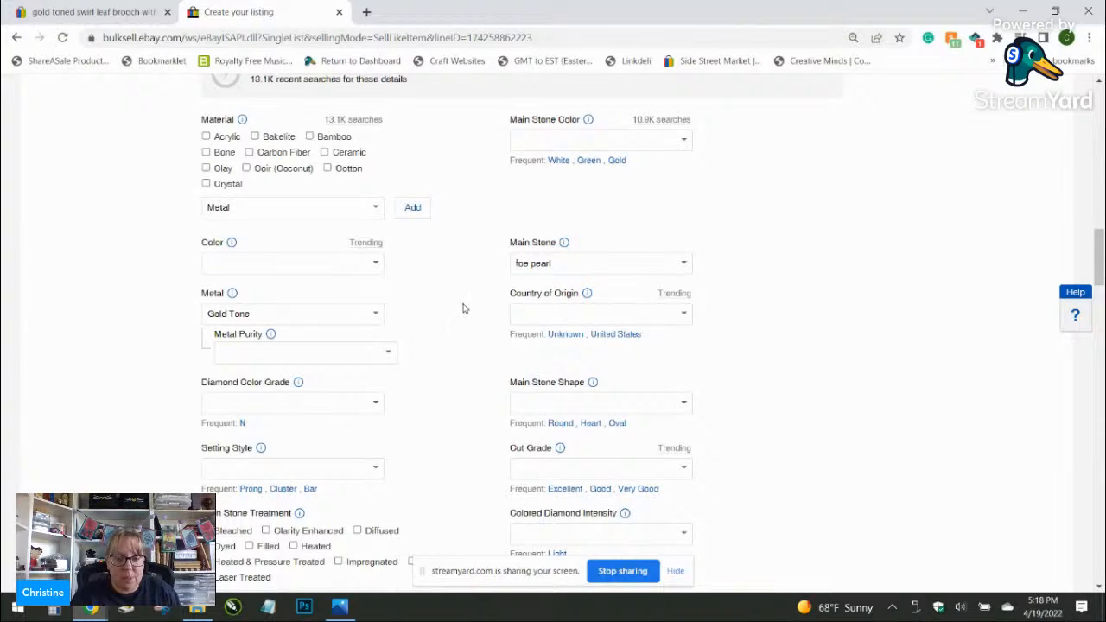
Step: Look through the remaining item specifics as far as the item description to find details still missing
{"action": "scroll", "coordinate": [465, 308], "scroll_direction": "down", "scroll_amount": 3}
{"action": "scroll", "coordinate": [467, 308], "scroll_direction": "down", "scroll_amount": 3}
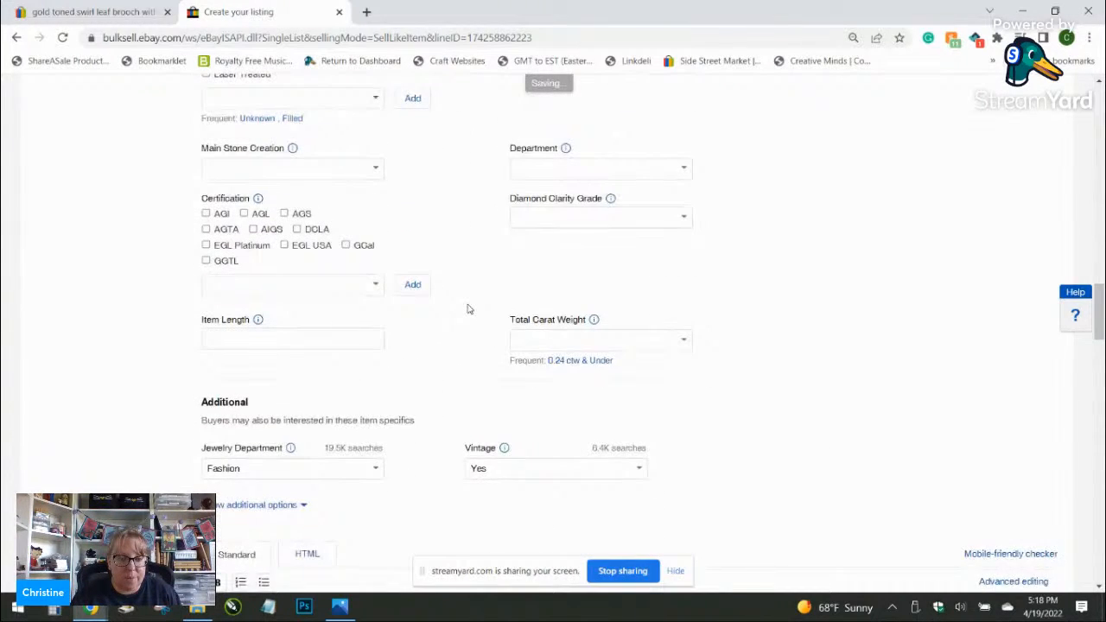
{"action": "scroll", "coordinate": [467, 308], "scroll_direction": "down", "scroll_amount": 1}
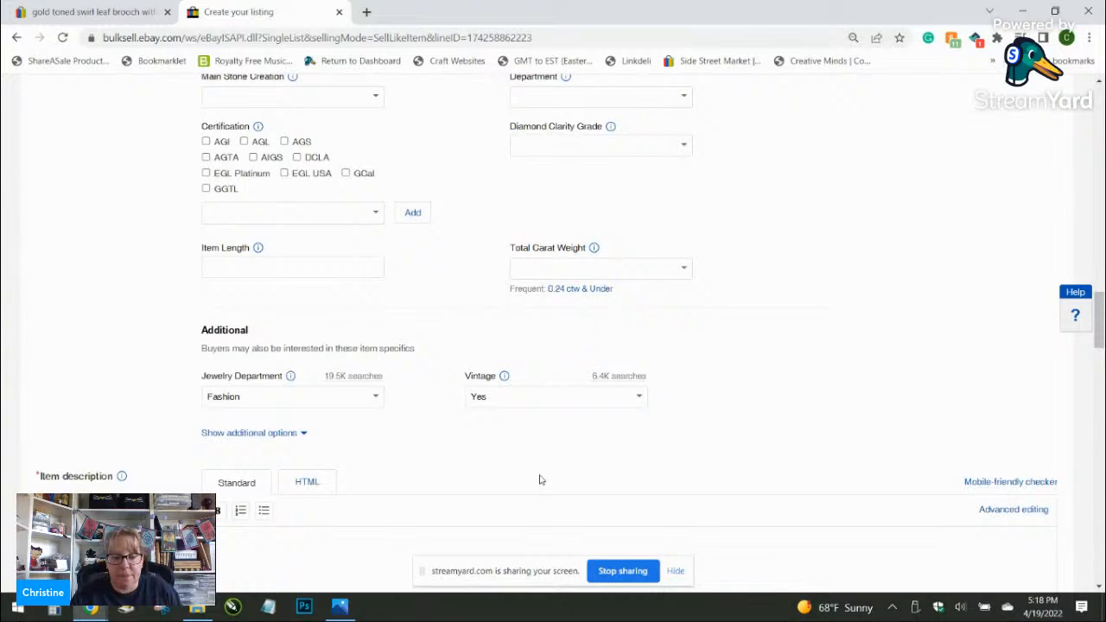
{"action": "left_click", "coordinate": [338, 609]}
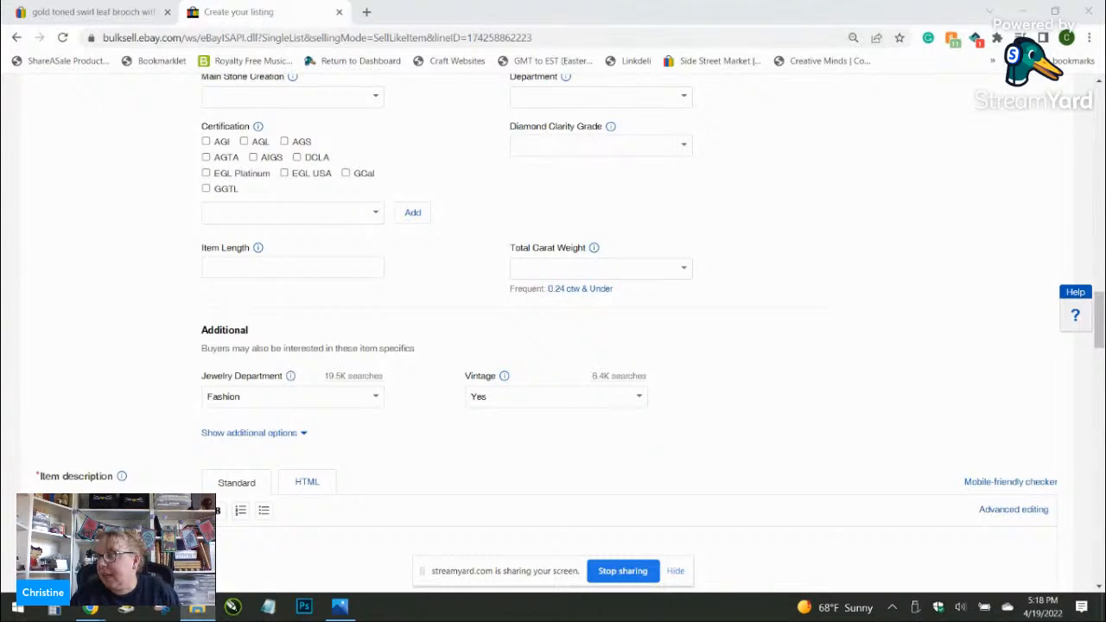
{"action": "scroll", "coordinate": [458, 234], "scroll_direction": "up", "scroll_amount": 6}
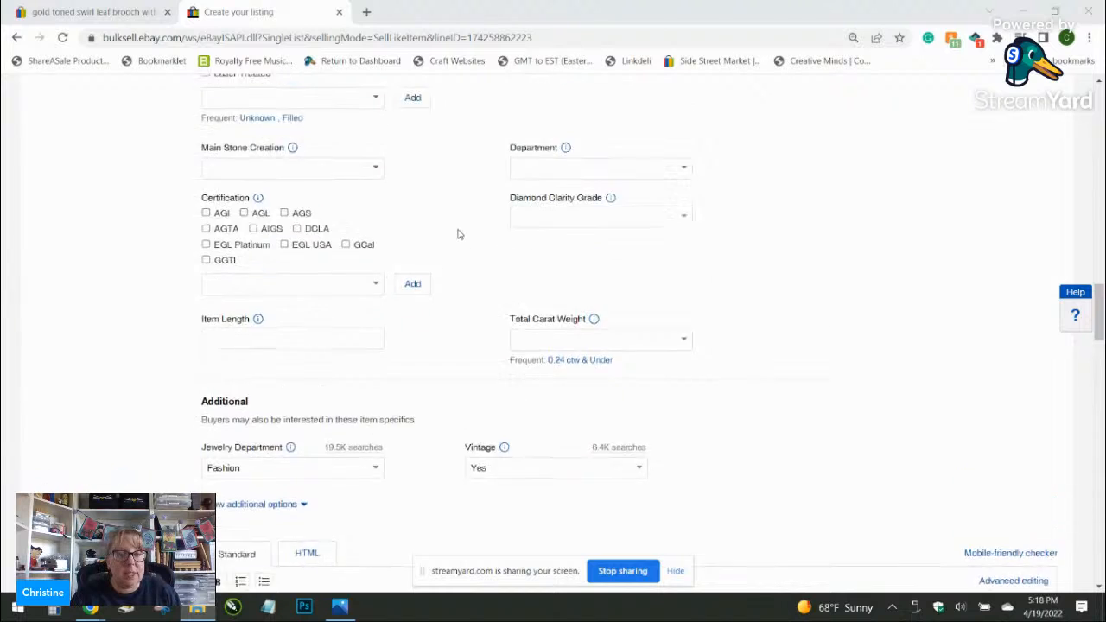
{"action": "scroll", "coordinate": [459, 234], "scroll_direction": "up", "scroll_amount": 3}
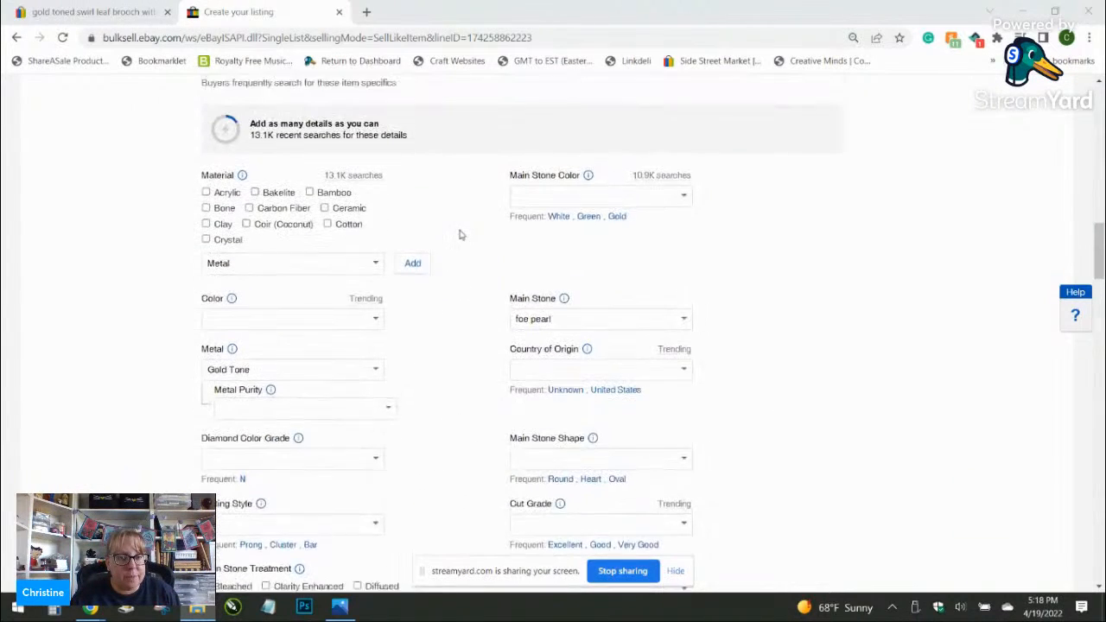
{"action": "scroll", "coordinate": [481, 232], "scroll_direction": "down", "scroll_amount": 1}
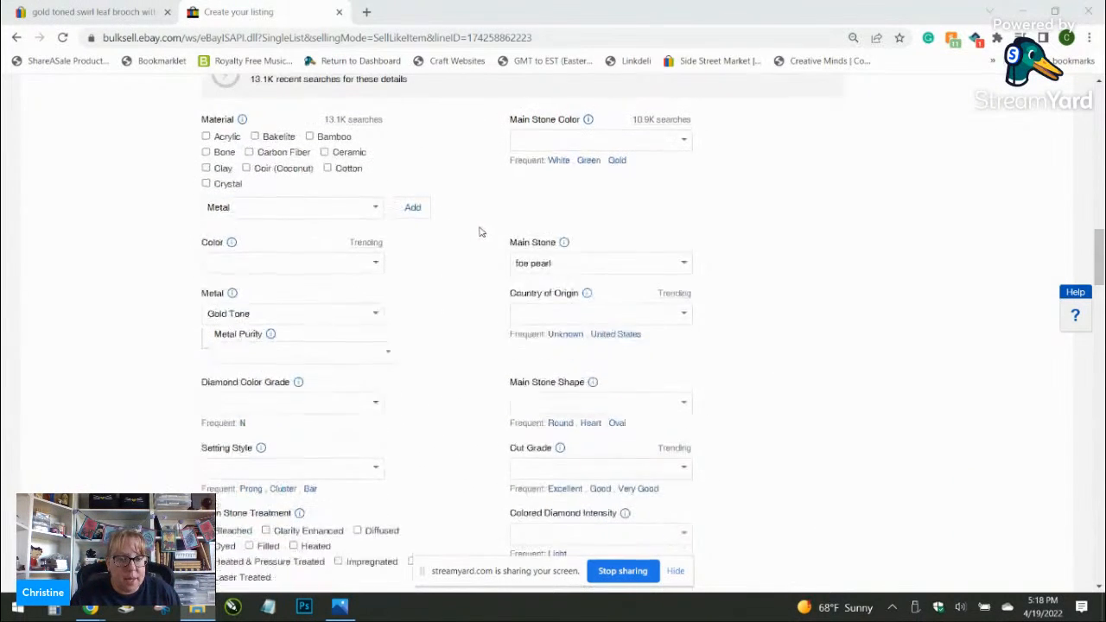
Step: Set the Country of Origin item specific to Taiwan and the Item Length to 1.75 in
{"action": "left_click", "coordinate": [557, 315]}
{"action": "type", "text": "Taiwan"}
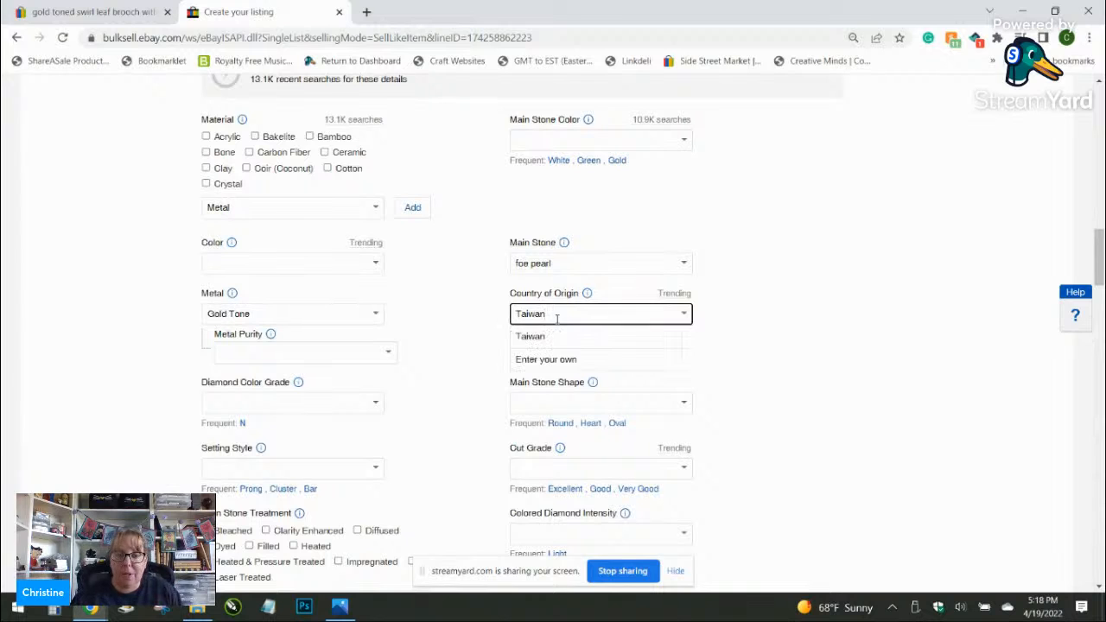
{"action": "left_click", "coordinate": [602, 337]}
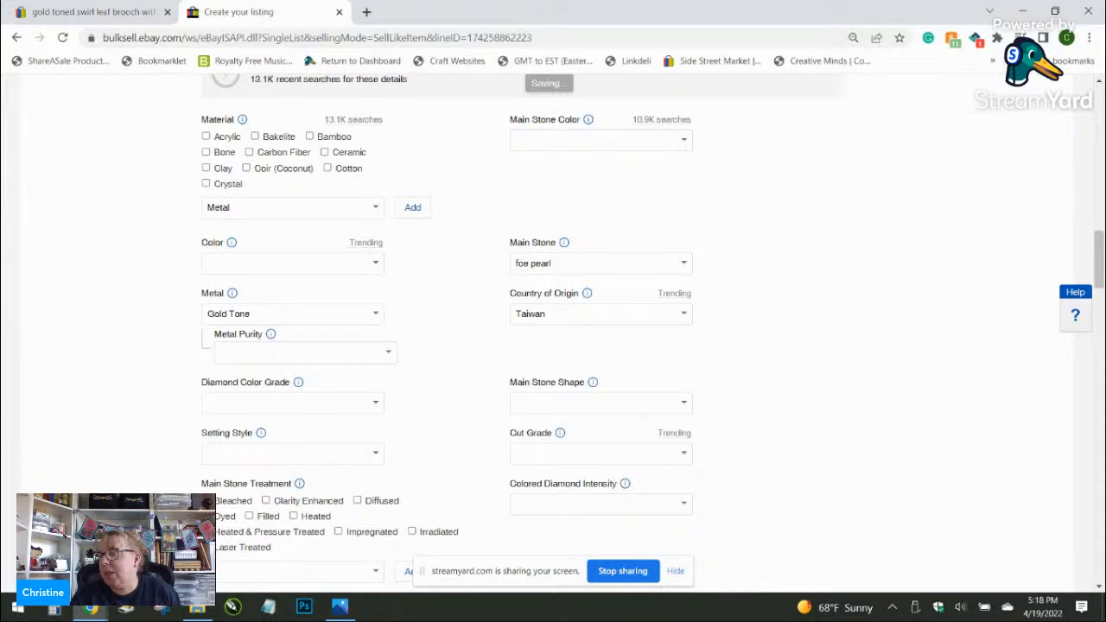
{"action": "scroll", "coordinate": [458, 380], "scroll_direction": "down", "scroll_amount": 4}
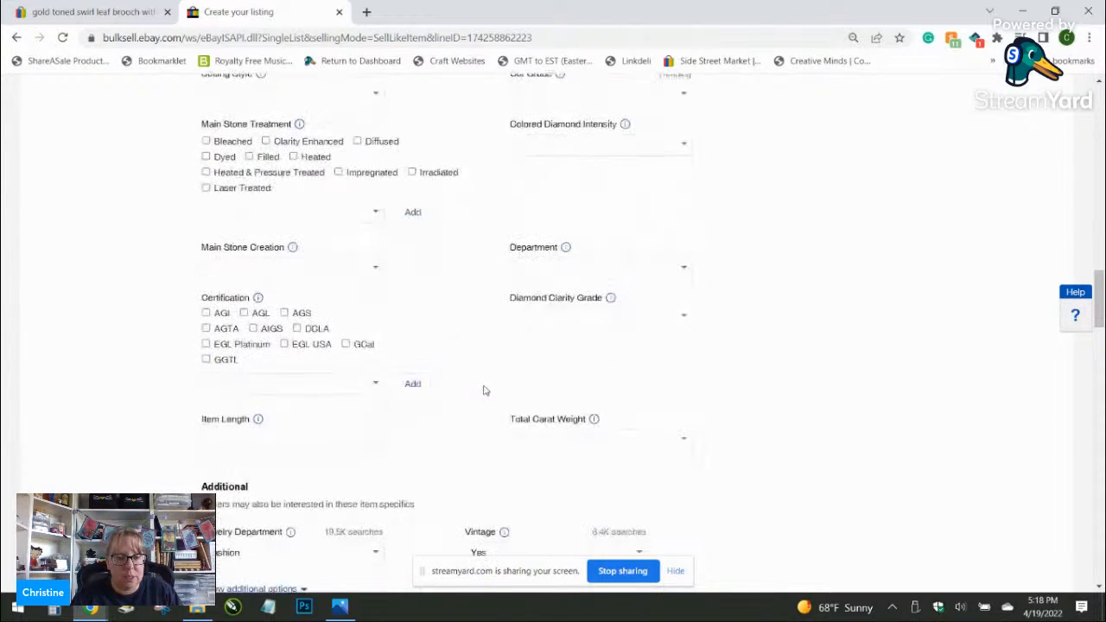
{"action": "left_click", "coordinate": [301, 441]}
{"action": "type", "text": "1.75"}
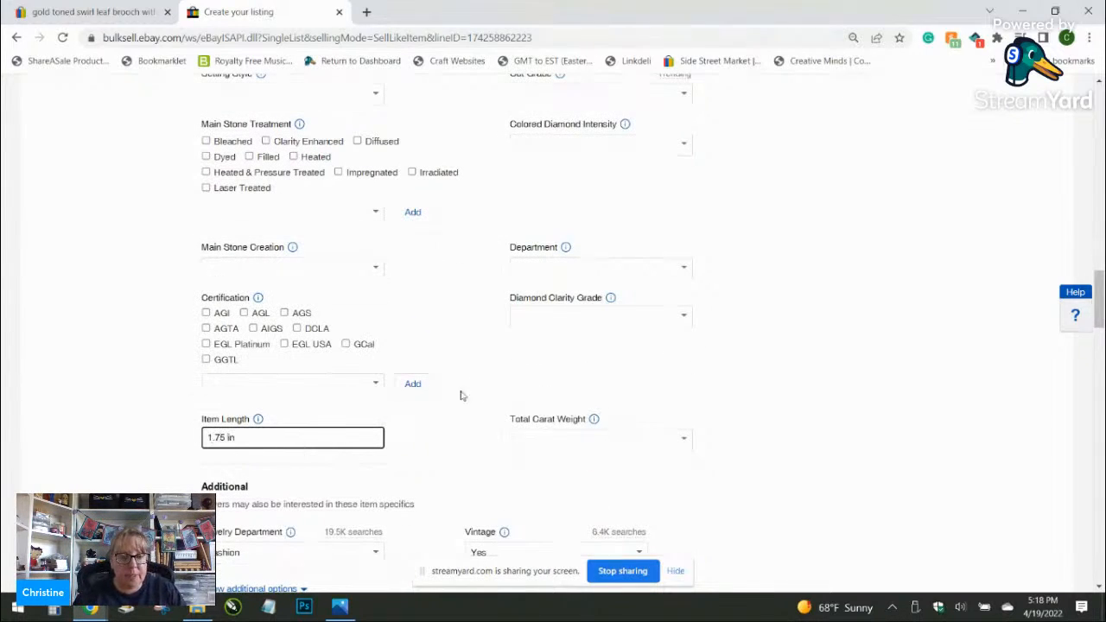
Step: Write the item description: "Vintage Swirl Design Leaf Gold Tone Brooch with foe pearl", 1 3/4" L x 3/8" W, c clasp closure, made in Taiwan
{"action": "scroll", "coordinate": [458, 395], "scroll_direction": "down", "scroll_amount": 3}
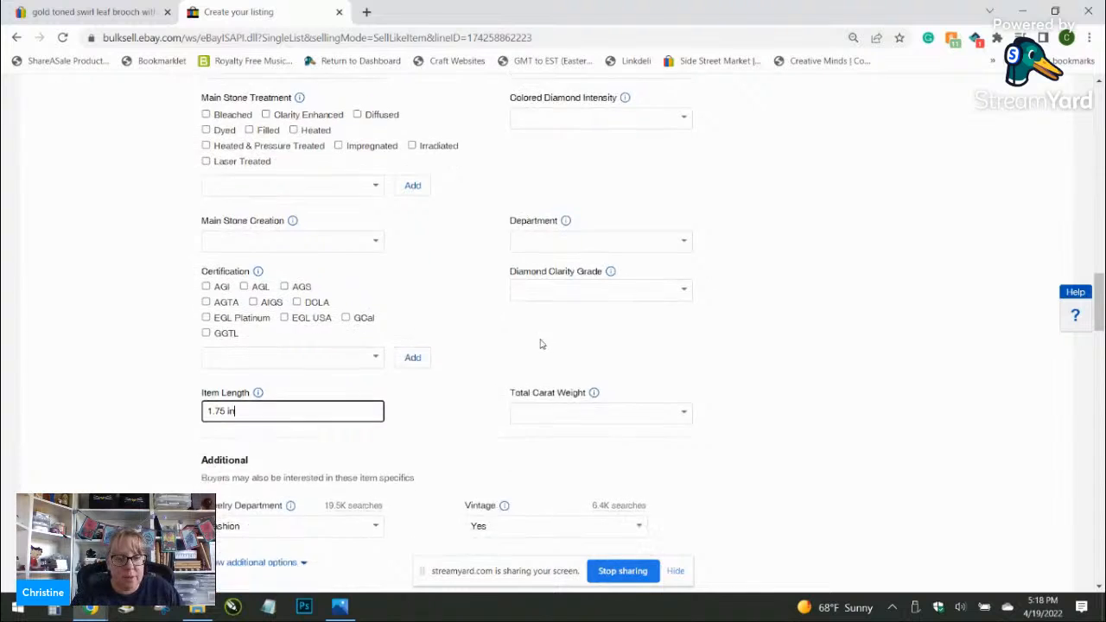
{"action": "left_click", "coordinate": [375, 499]}
{"action": "type", "text": "Vintage Swirl Design Leaf Gold Tone Brooch with foe pearl"}
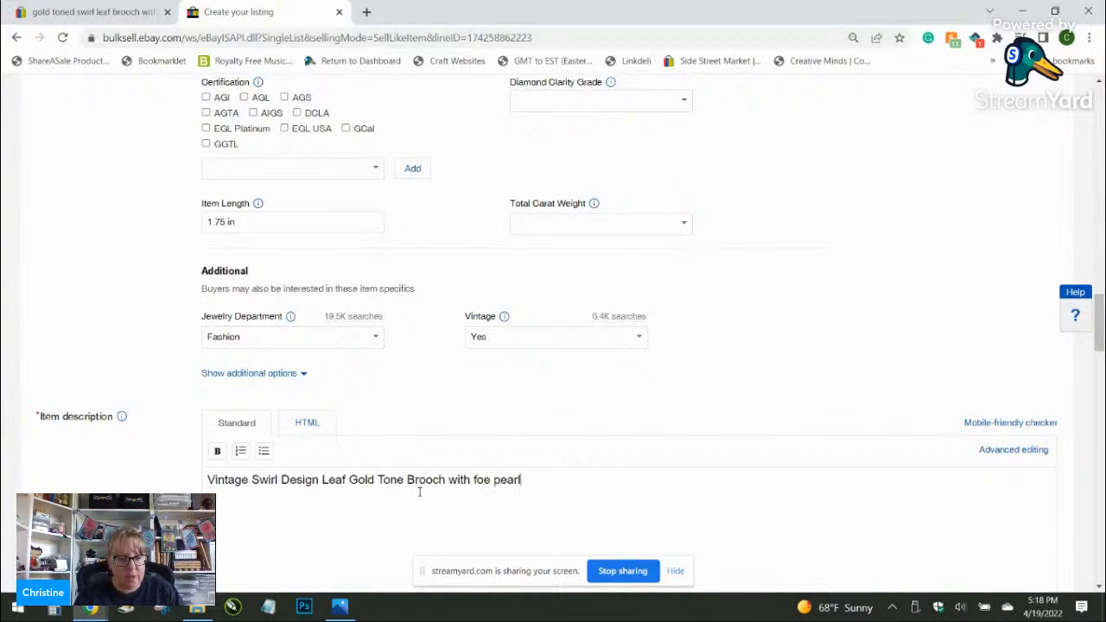
{"action": "type", "text": "3/4"}
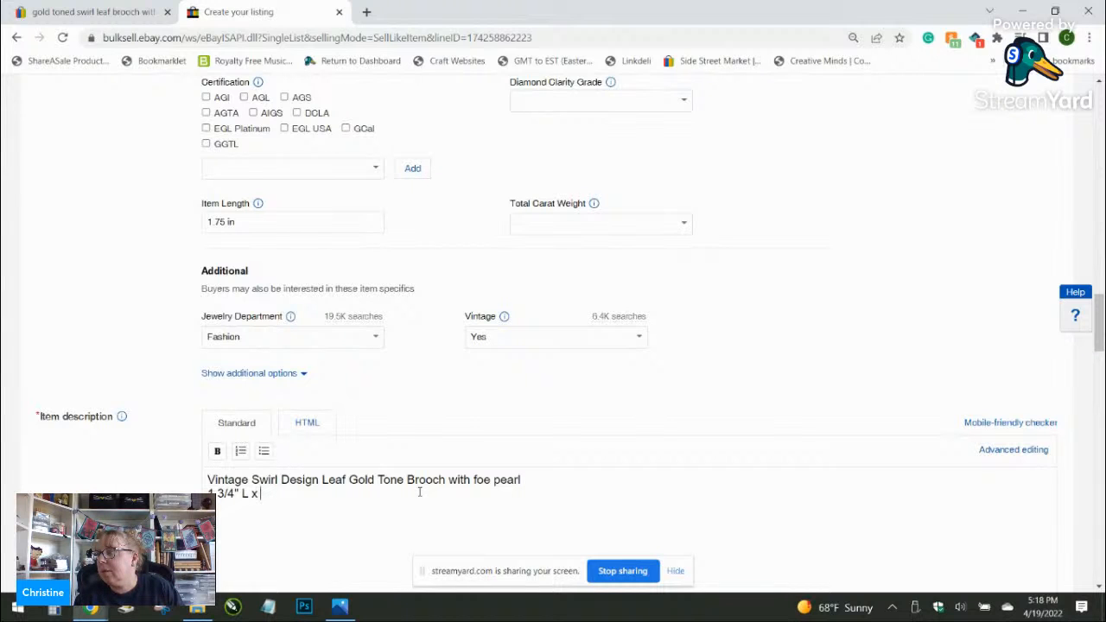
{"action": "type", "text": "\" L x 3/8\" W "}
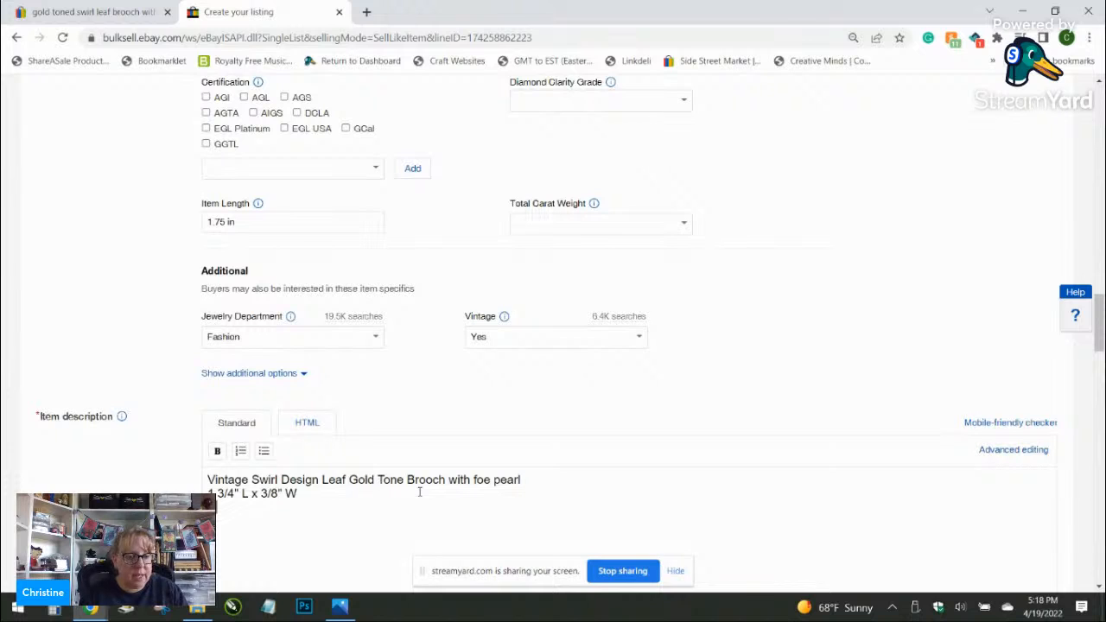
{"action": "type", "text": "clasp closure"}
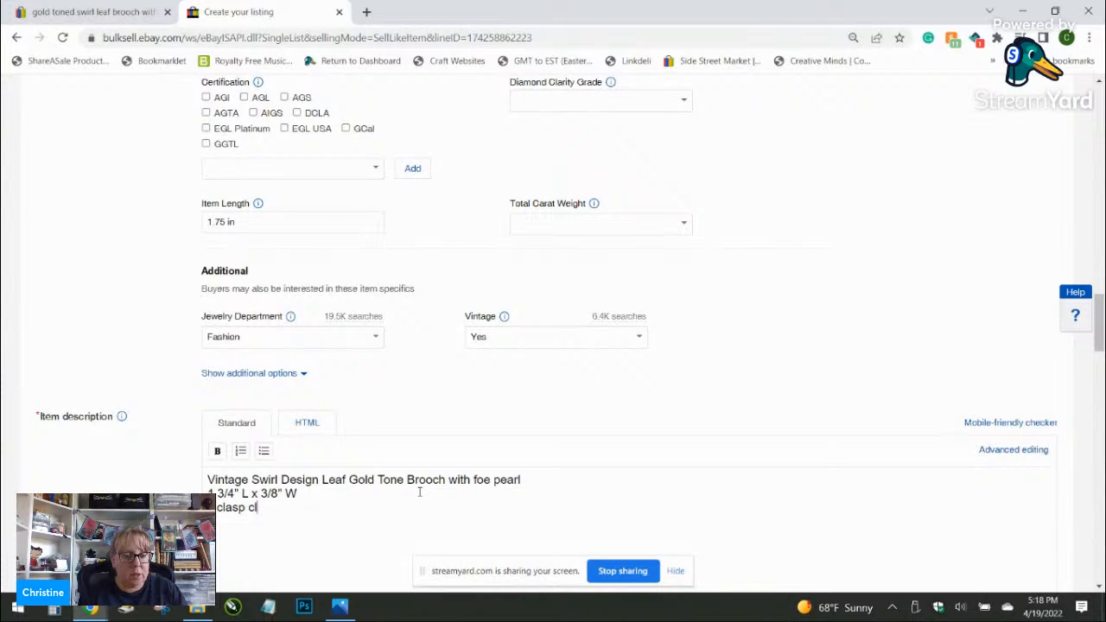
{"action": "key", "text": "Return"}
{"action": "type", "text": "ade in Taiwan"}
{"action": "key", "text": "ctrl+s"}
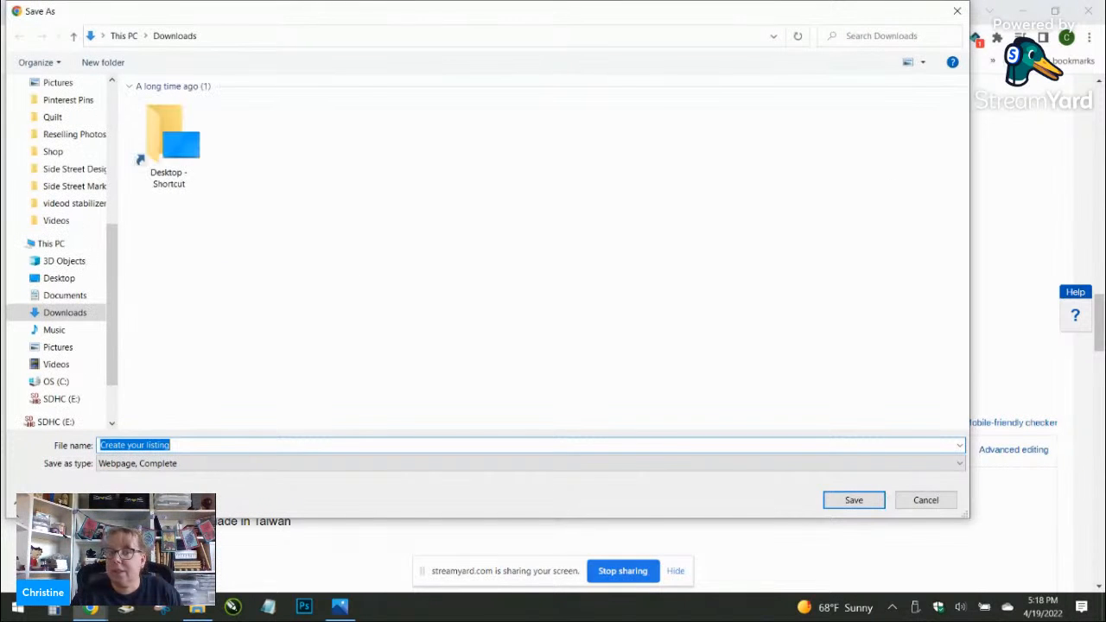
{"action": "left_click", "coordinate": [956, 11]}
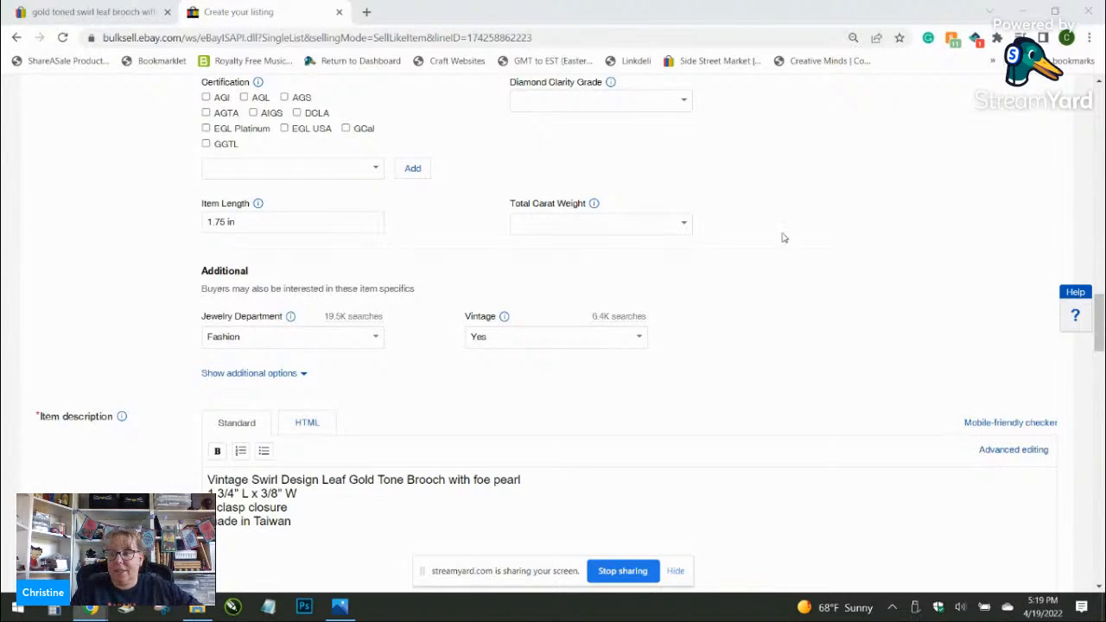
Step: Set the listing's Buy It Now price to $10.00 in the selling details
{"action": "left_click", "coordinate": [710, 324]}
{"action": "scroll", "coordinate": [692, 396], "scroll_direction": "down", "scroll_amount": 5}
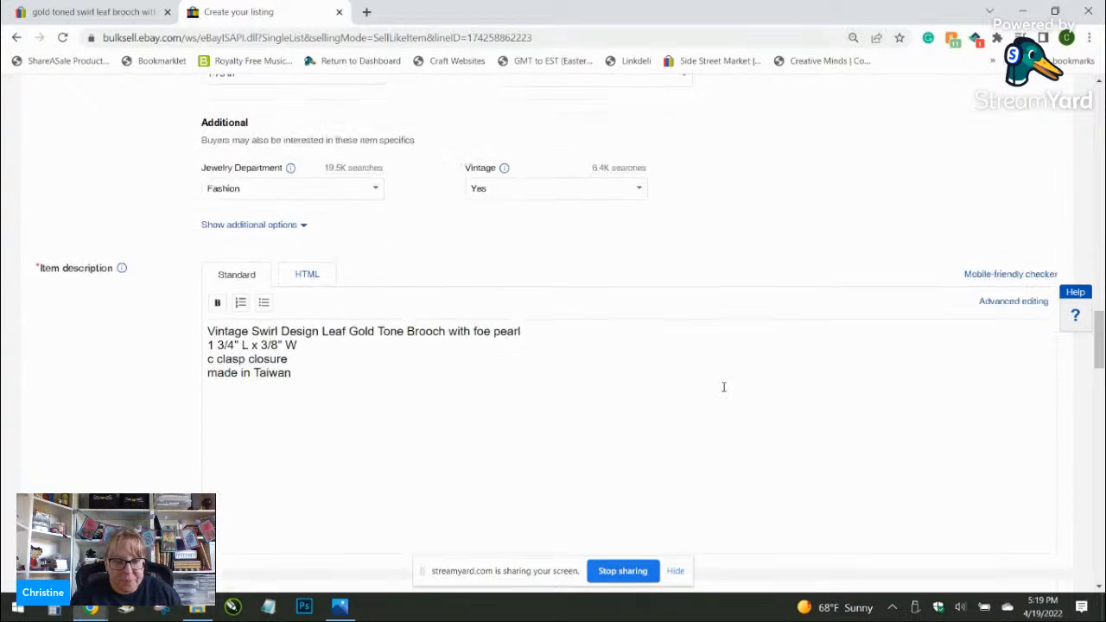
{"action": "scroll", "coordinate": [369, 402], "scroll_direction": "down", "scroll_amount": 1}
{"action": "left_click", "coordinate": [250, 368]}
{"action": "type", "text": "10.00"}
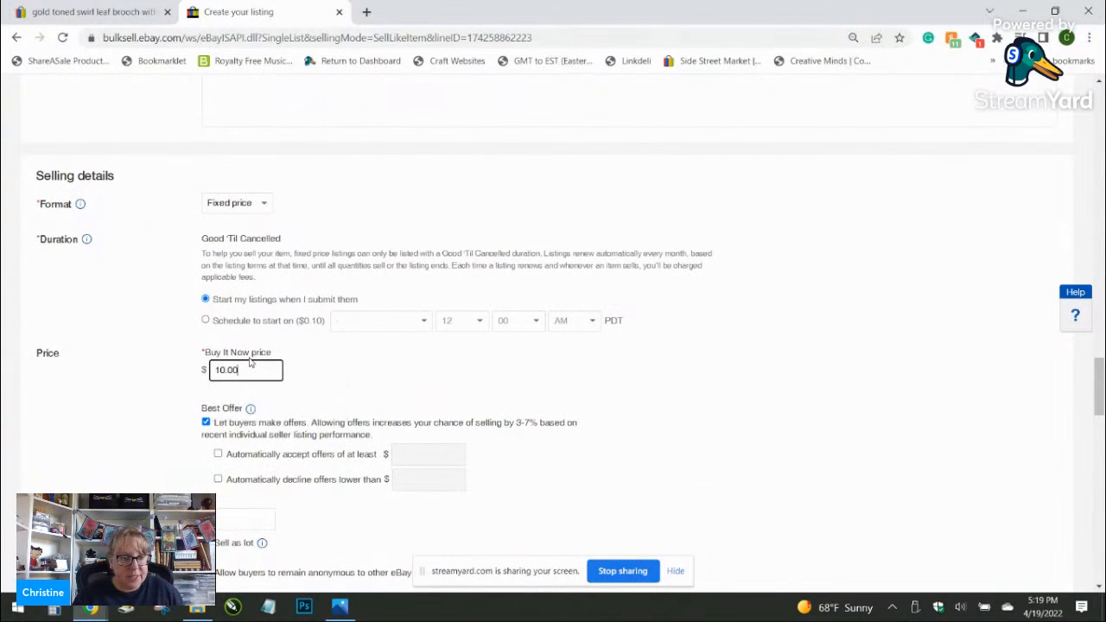
{"action": "left_click", "coordinate": [333, 400]}
Step: Set the package dimensions to 6 x 6 x 1 in. and the custom weight to 3 oz in the shipping details
{"action": "scroll", "coordinate": [332, 400], "scroll_direction": "down", "scroll_amount": 4}
{"action": "scroll", "coordinate": [331, 399], "scroll_direction": "down", "scroll_amount": 5}
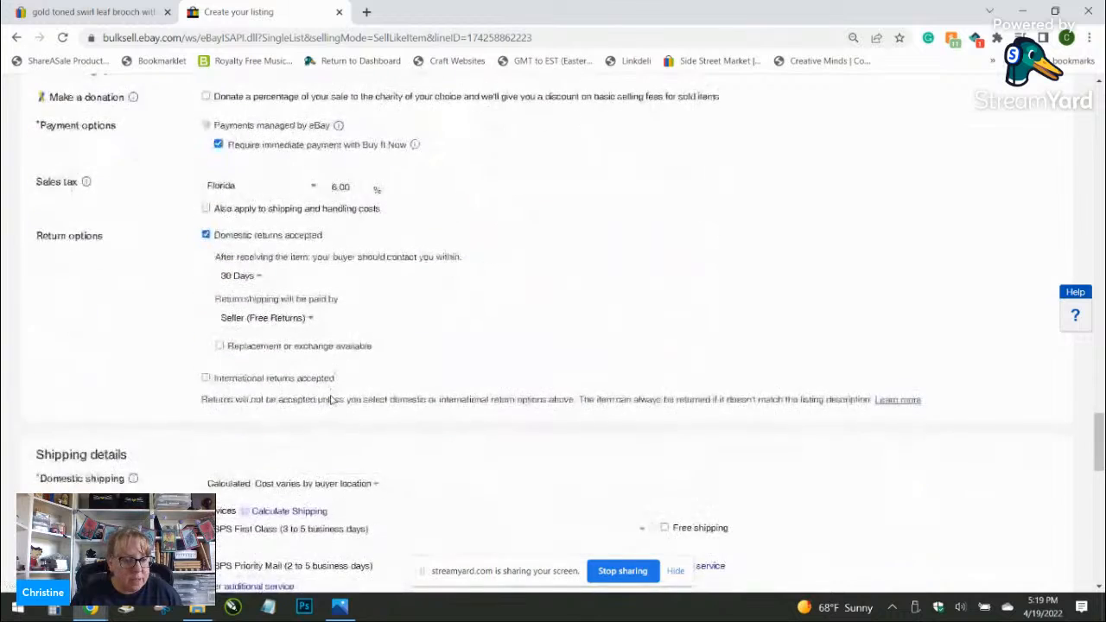
{"action": "scroll", "coordinate": [331, 400], "scroll_direction": "down", "scroll_amount": 2}
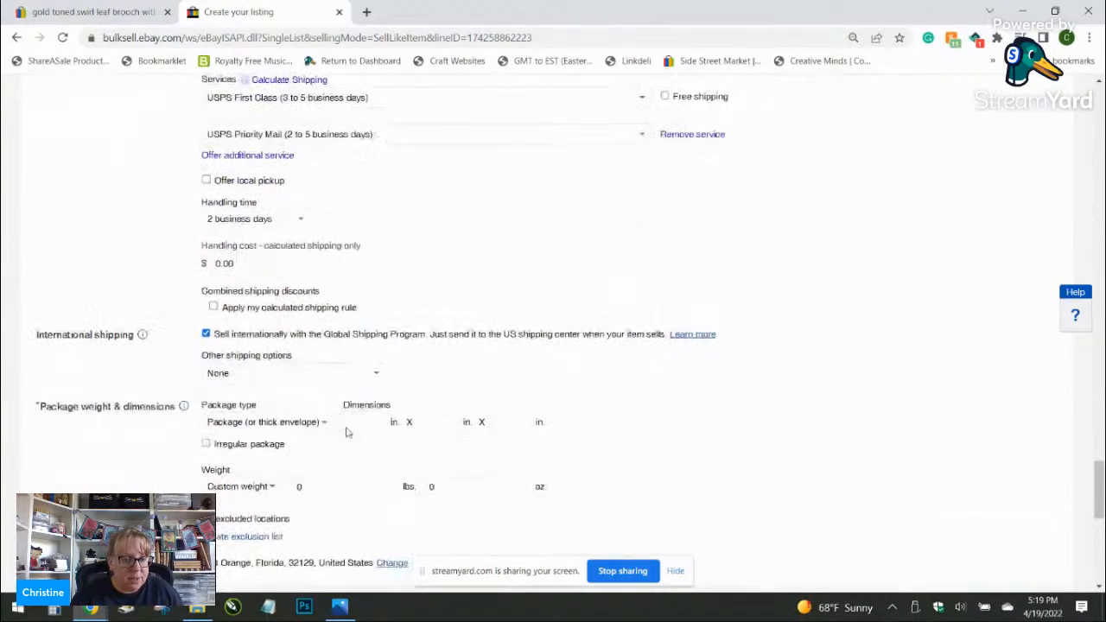
{"action": "left_click", "coordinate": [358, 423]}
{"action": "type", "text": "6"}
{"action": "key", "text": "Tab"}
{"action": "type", "text": "6"}
{"action": "key", "text": "Tab"}
{"action": "type", "text": "1"}
{"action": "key", "text": "Tab"}
{"action": "key", "text": "Tab"}
{"action": "key", "text": "Tab"}
{"action": "key", "text": "Tab"}
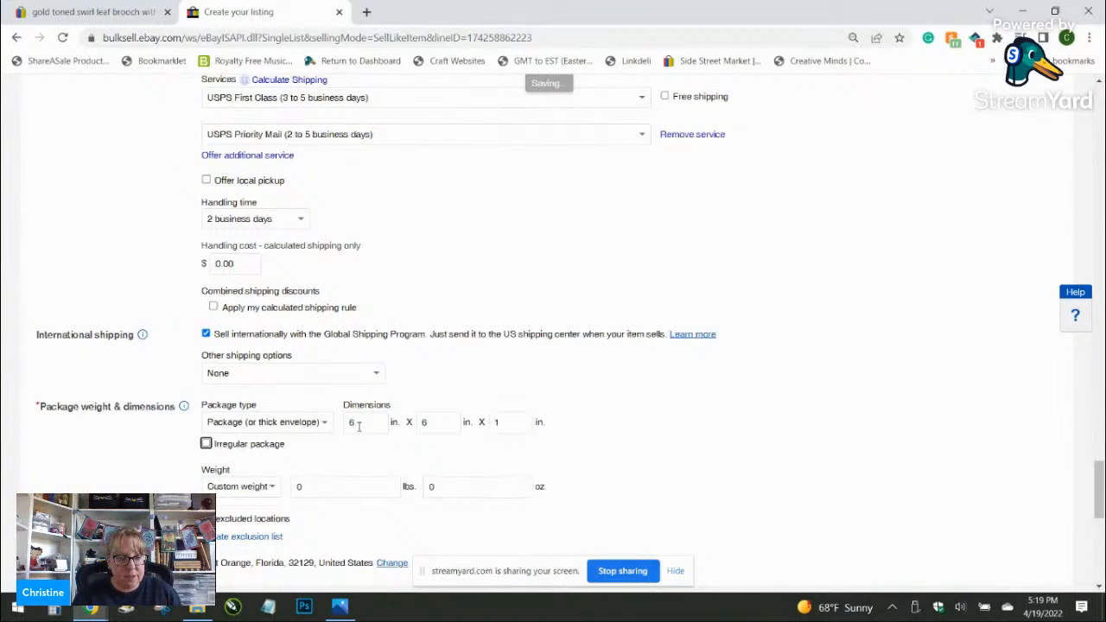
{"action": "type", "text": "3"}
{"action": "left_click", "coordinate": [834, 354]}
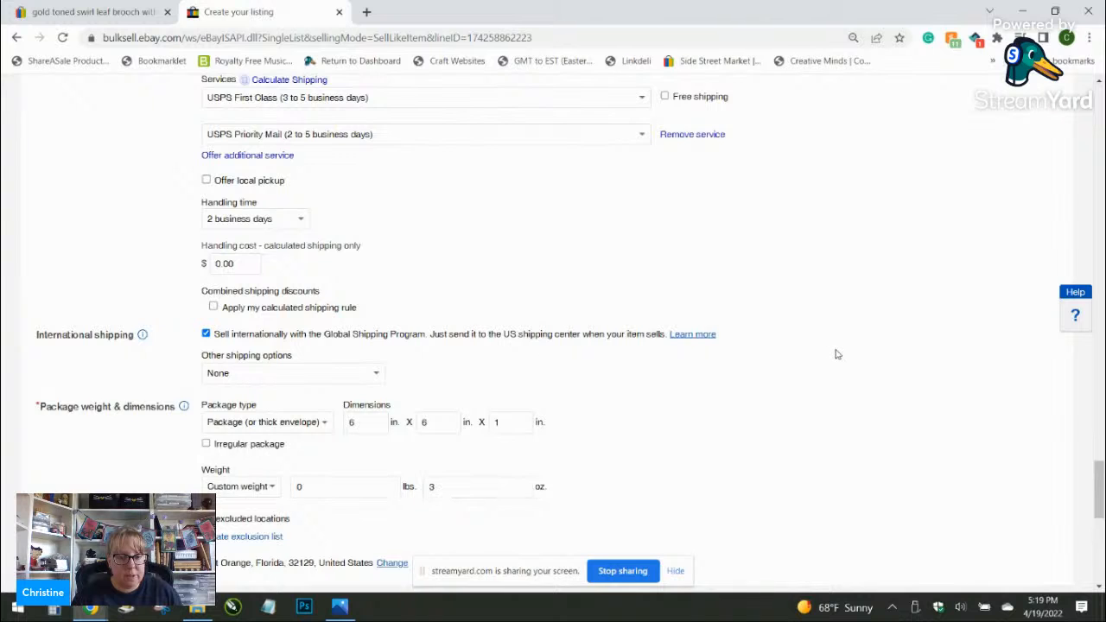
Step: Enable Promoted Listings Standard for the brooch and set its ad rate to 5%
{"action": "scroll", "coordinate": [834, 354], "scroll_direction": "down", "scroll_amount": 2}
{"action": "left_click", "coordinate": [207, 427]}
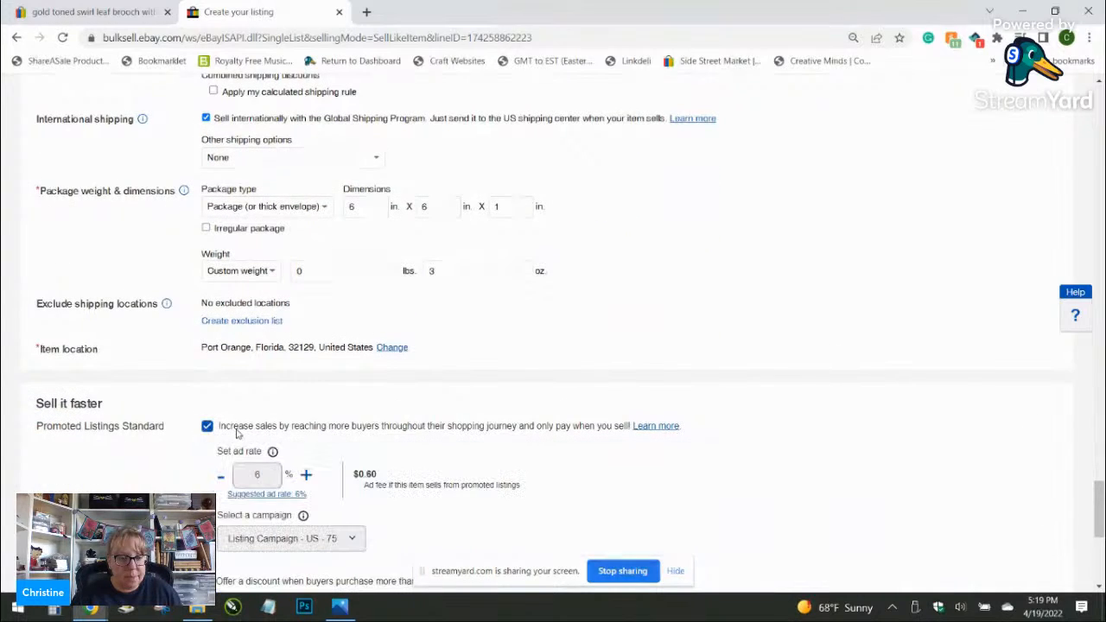
{"action": "double_click", "coordinate": [263, 474]}
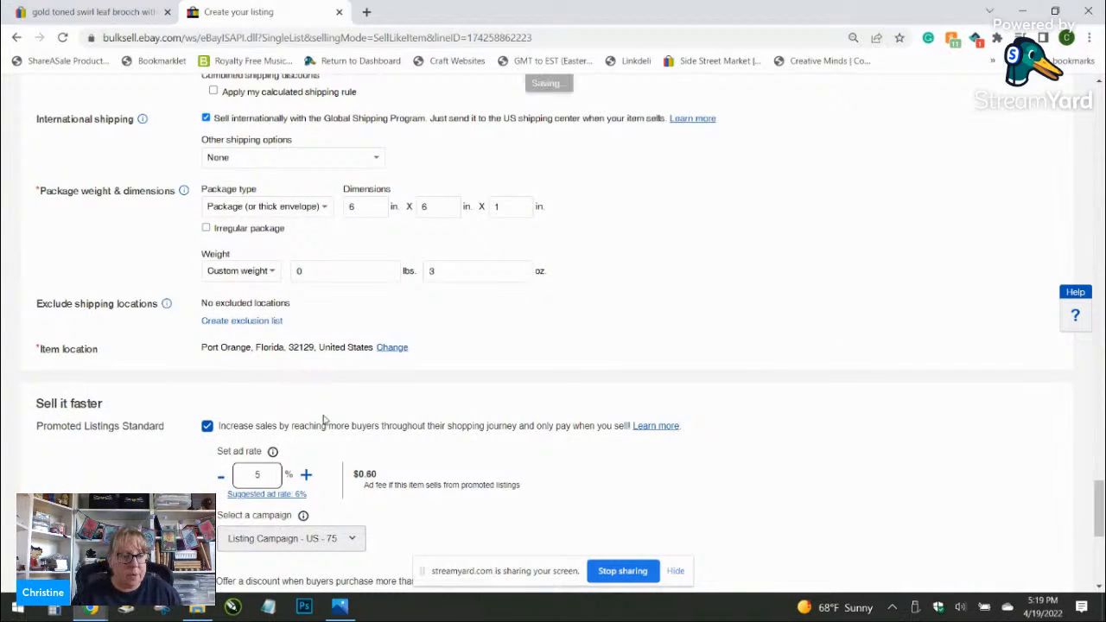
Step: Submit the brooch listing for sale and finish without creating another listing from it
{"action": "scroll", "coordinate": [340, 414], "scroll_direction": "down", "scroll_amount": 2}
{"action": "scroll", "coordinate": [348, 423], "scroll_direction": "down", "scroll_amount": 2}
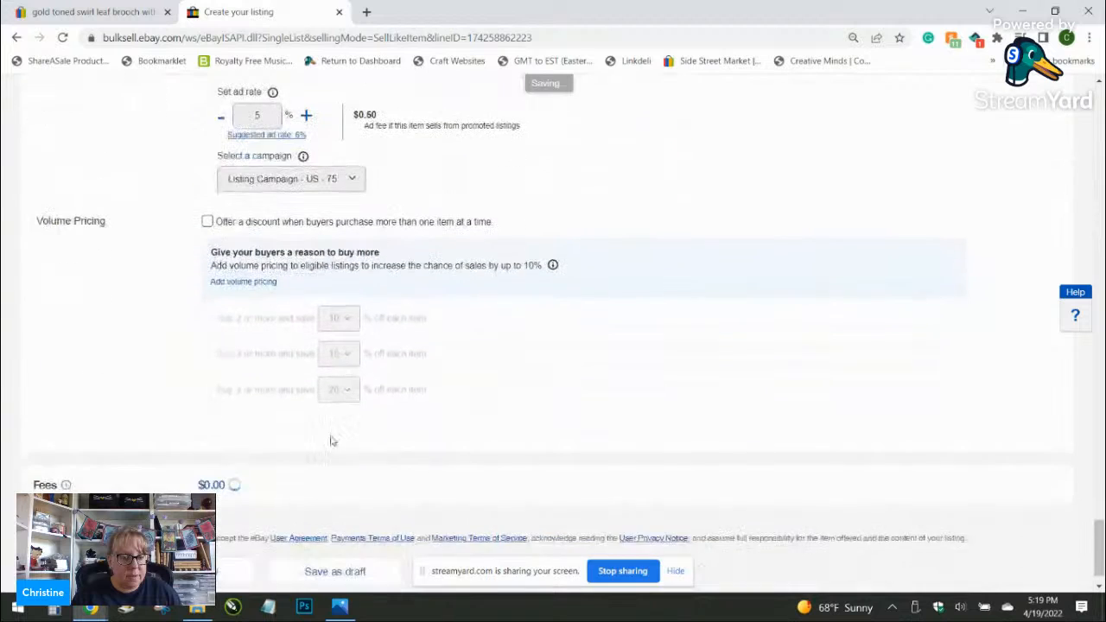
{"action": "left_click", "coordinate": [181, 571]}
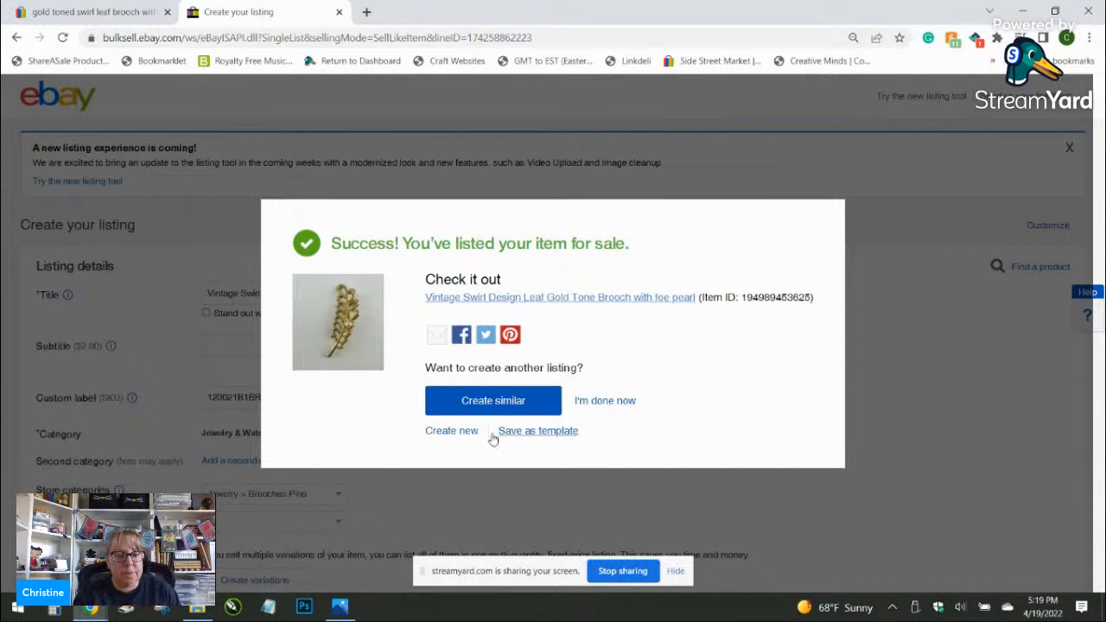
{"action": "left_click", "coordinate": [596, 399]}
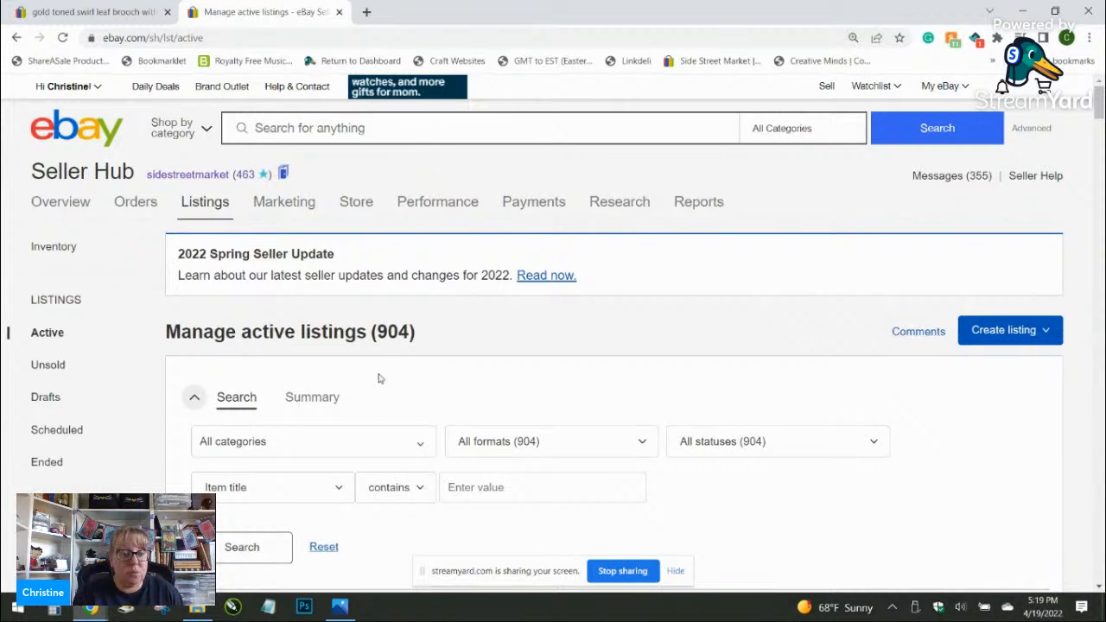
Step: Close the Photos window left open from the finished brooch listing
{"action": "left_click", "coordinate": [343, 609]}
{"action": "right_click", "coordinate": [345, 610]}
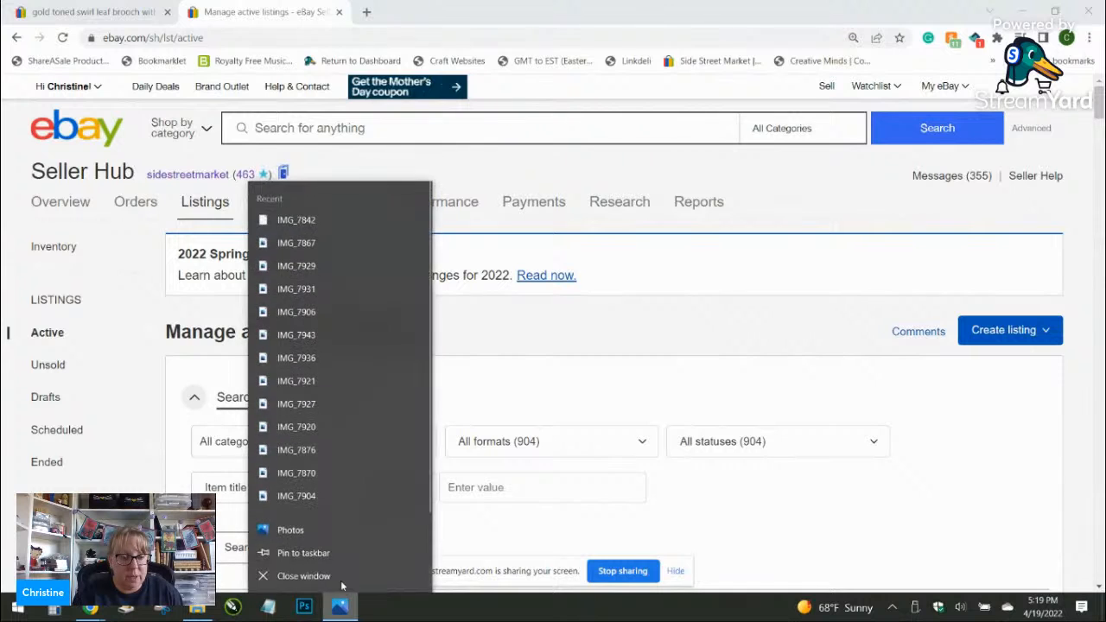
{"action": "left_click", "coordinate": [311, 576]}
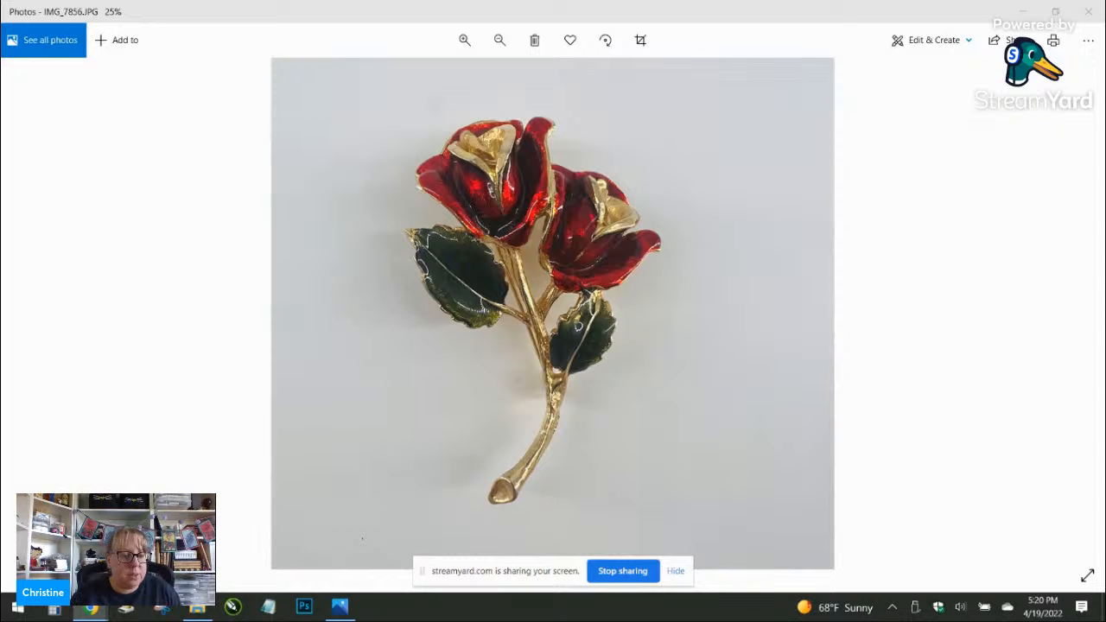
Step: Switch from the red rose brooch photo to Chrome and close the active listings page, keeping the earlier eBay search results open
{"action": "mouse_move", "coordinate": [91, 607]}
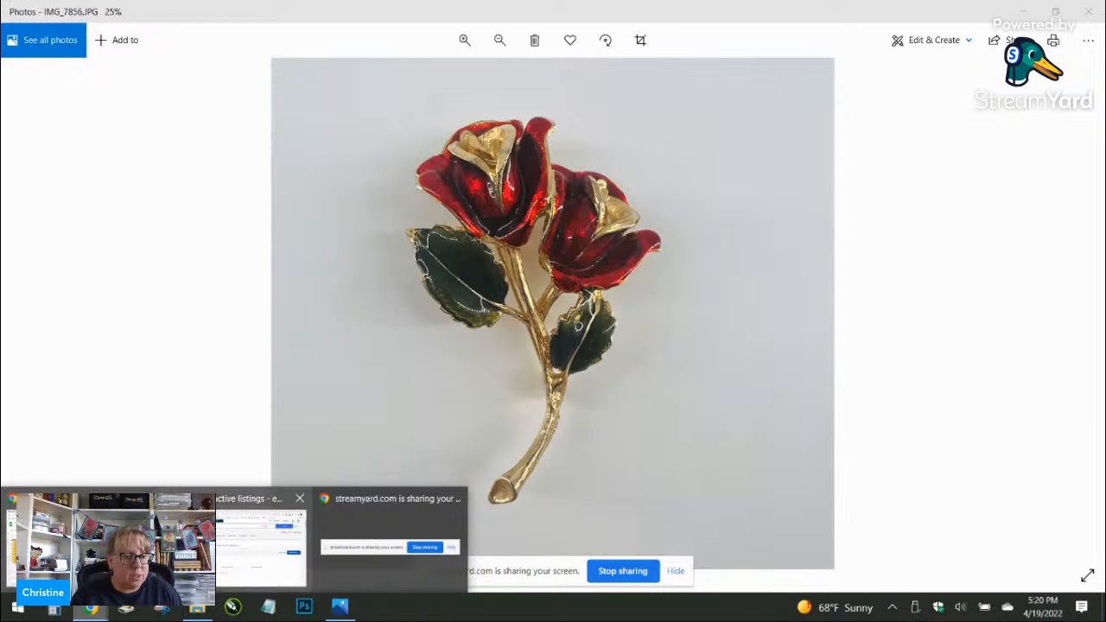
{"action": "left_click", "coordinate": [266, 553]}
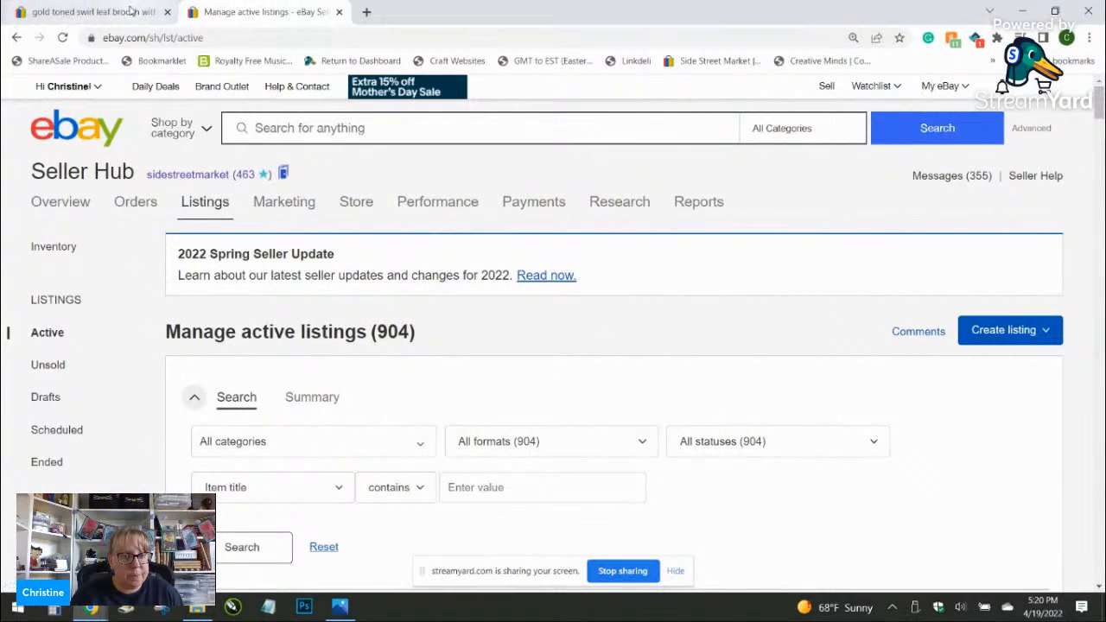
{"action": "left_click", "coordinate": [130, 11]}
{"action": "left_click", "coordinate": [339, 11]}
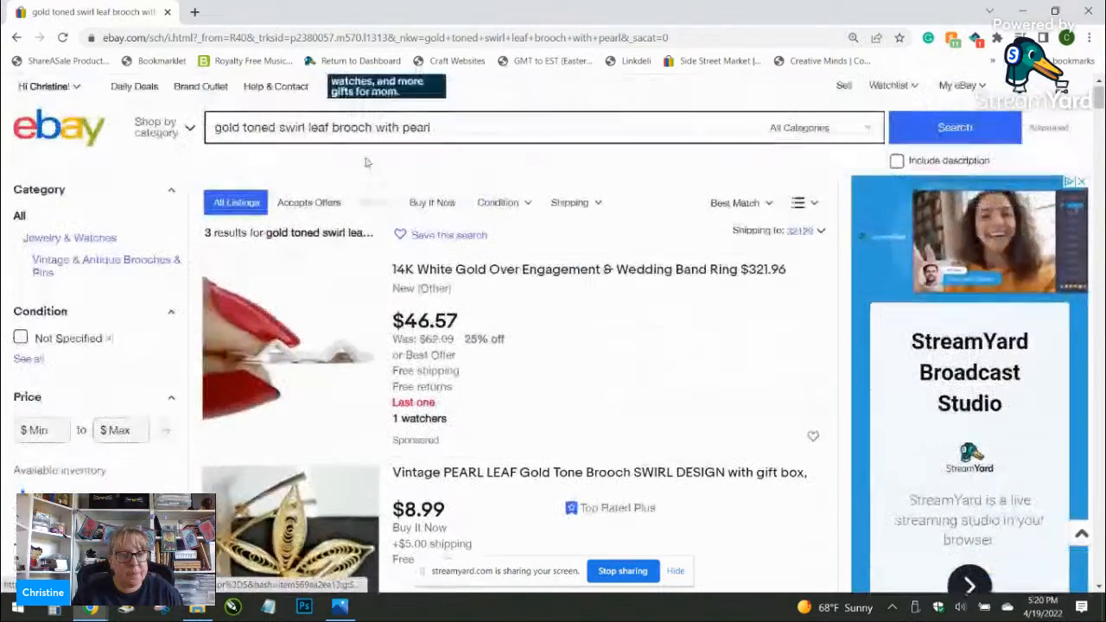
Step: Search eBay for "Red and Green Enamel over gold double rose bud brooch"
{"action": "triple_click", "coordinate": [424, 143]}
{"action": "type", "text": "Red and"}
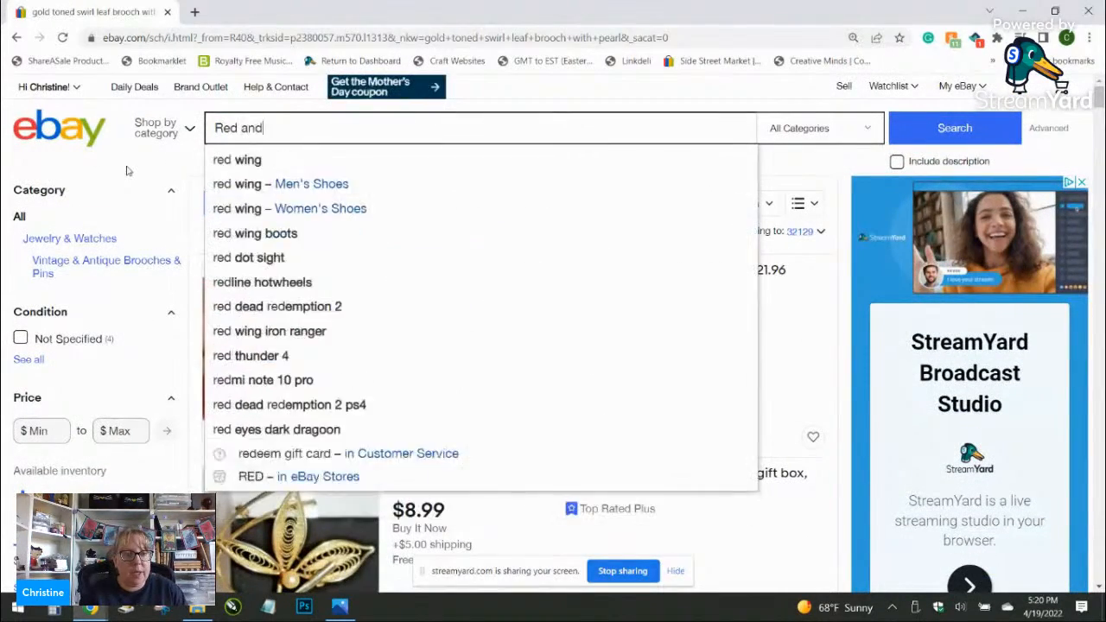
{"action": "type", "text": " Green En"}
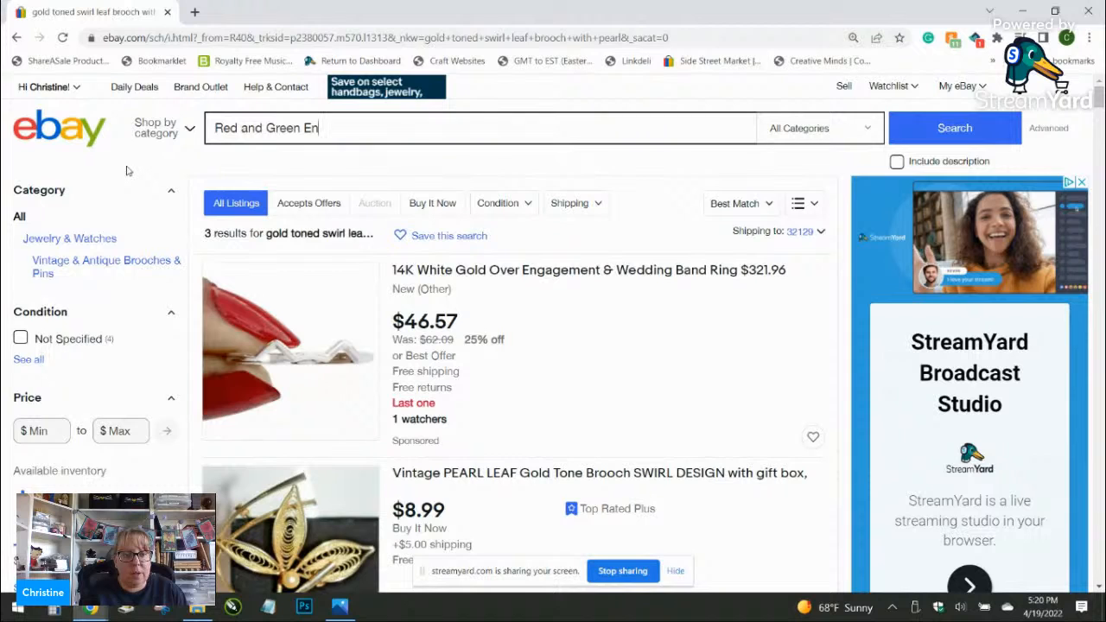
{"action": "type", "text": "amal amel over gold doubel rose"}
{"action": "key", "text": "BackSpace"}
{"action": "key", "text": "BackSpace"}
{"action": "key", "text": "BackSpace"}
{"action": "key", "text": "BackSpace"}
{"action": "key", "text": "BackSpace"}
{"action": "key", "text": "BackSpace"}
{"action": "type", "text": "le rose bu"}
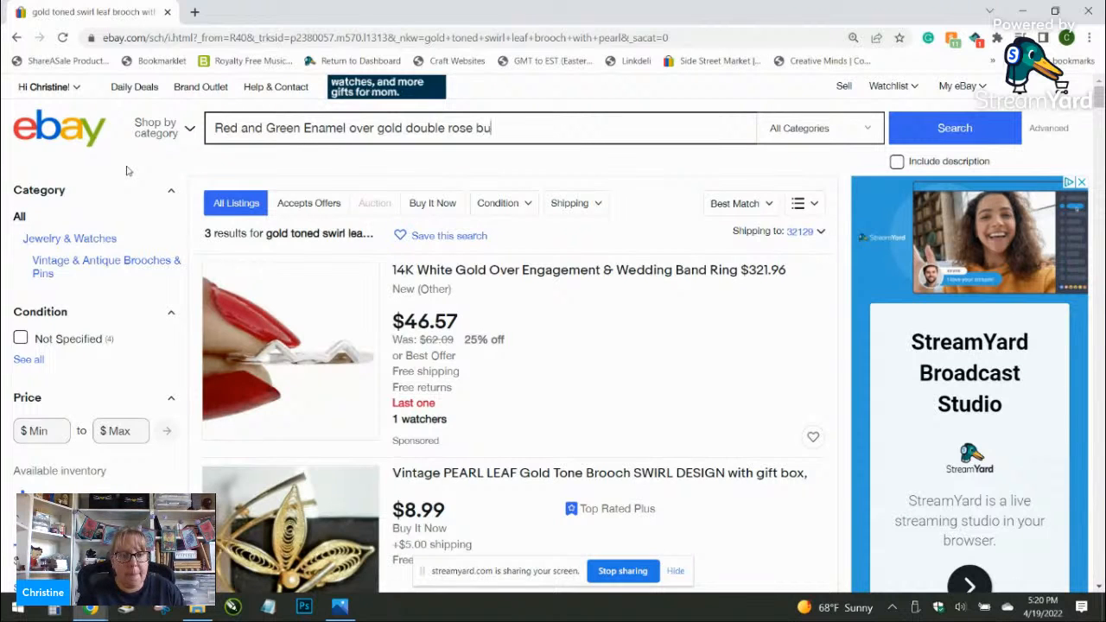
{"action": "type", "text": "d brooch"}
{"action": "key", "text": "Return"}
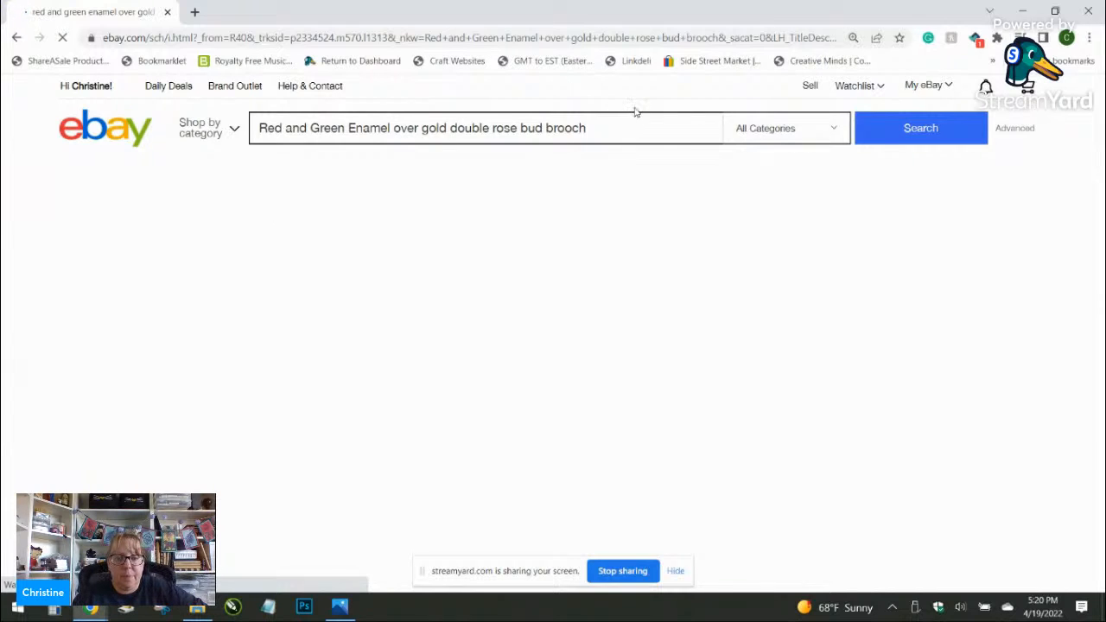
Step: Look through the eBay search results for red and gold enamel rose brooches comparable to the double rose bud brooch, checking their asking prices
{"action": "scroll", "coordinate": [955, 224], "scroll_direction": "down", "scroll_amount": 5}
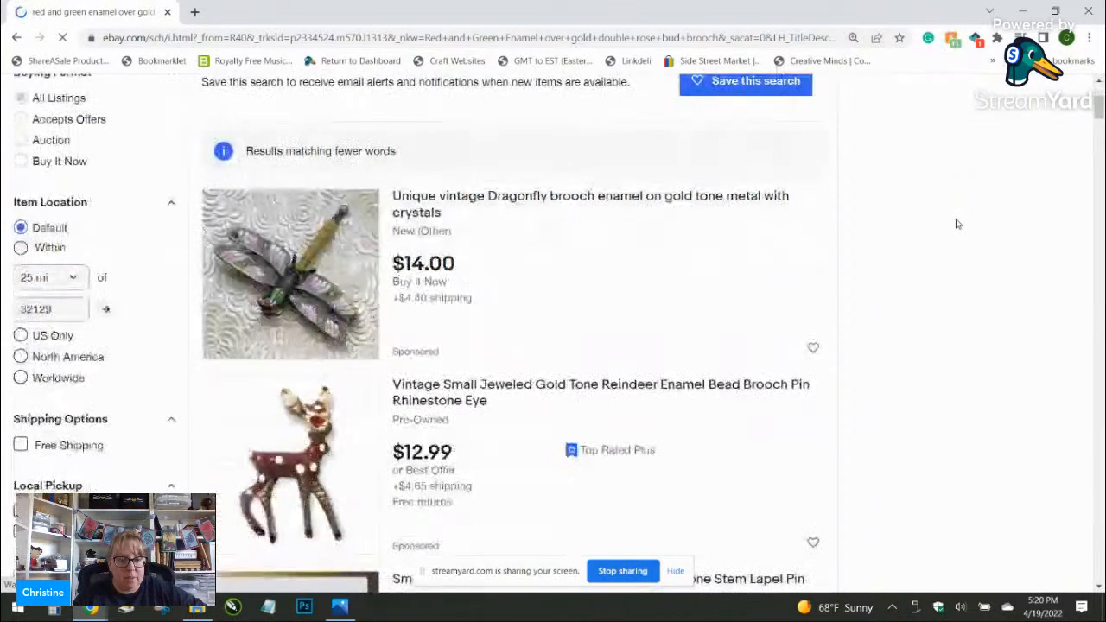
{"action": "scroll", "coordinate": [956, 225], "scroll_direction": "down", "scroll_amount": 2}
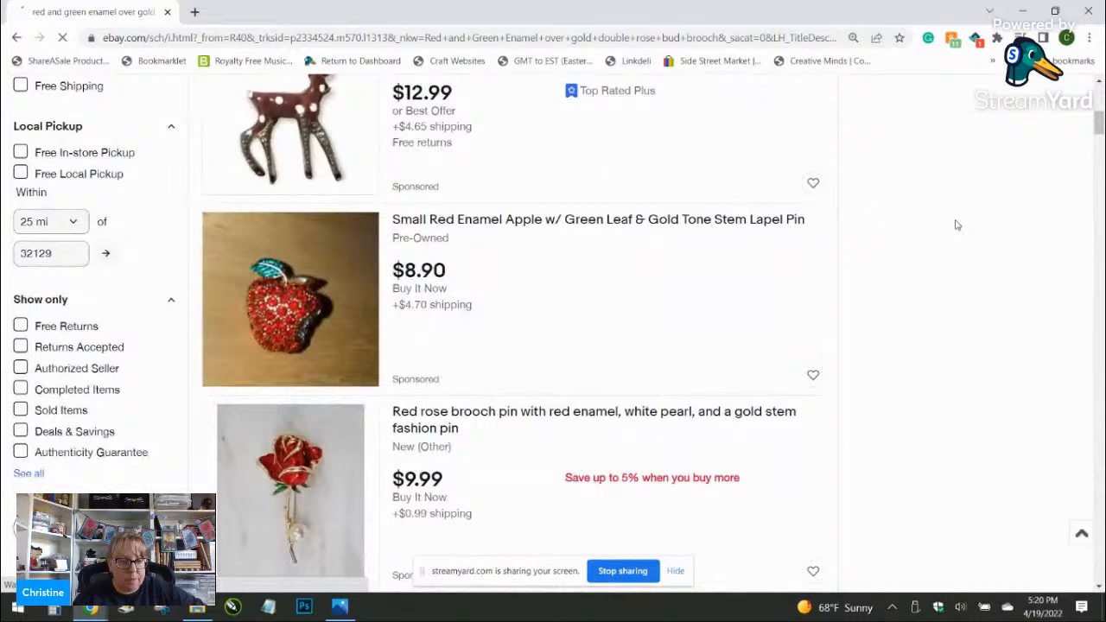
{"action": "scroll", "coordinate": [955, 225], "scroll_direction": "down", "scroll_amount": 2}
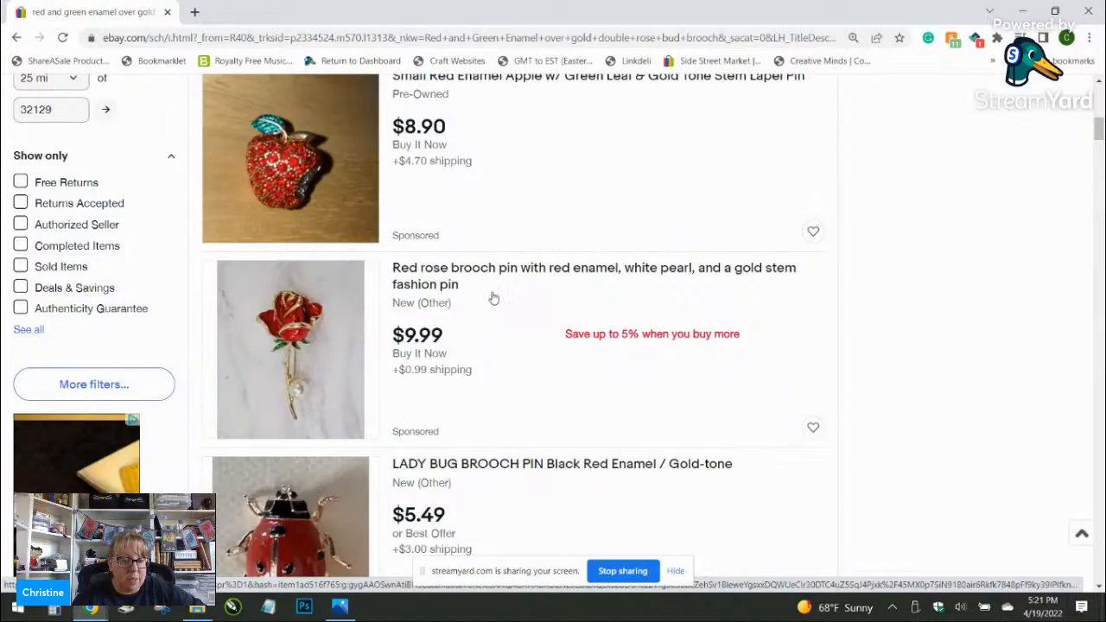
{"action": "scroll", "coordinate": [493, 296], "scroll_direction": "down", "scroll_amount": 2}
{"action": "scroll", "coordinate": [493, 297], "scroll_direction": "down", "scroll_amount": 6}
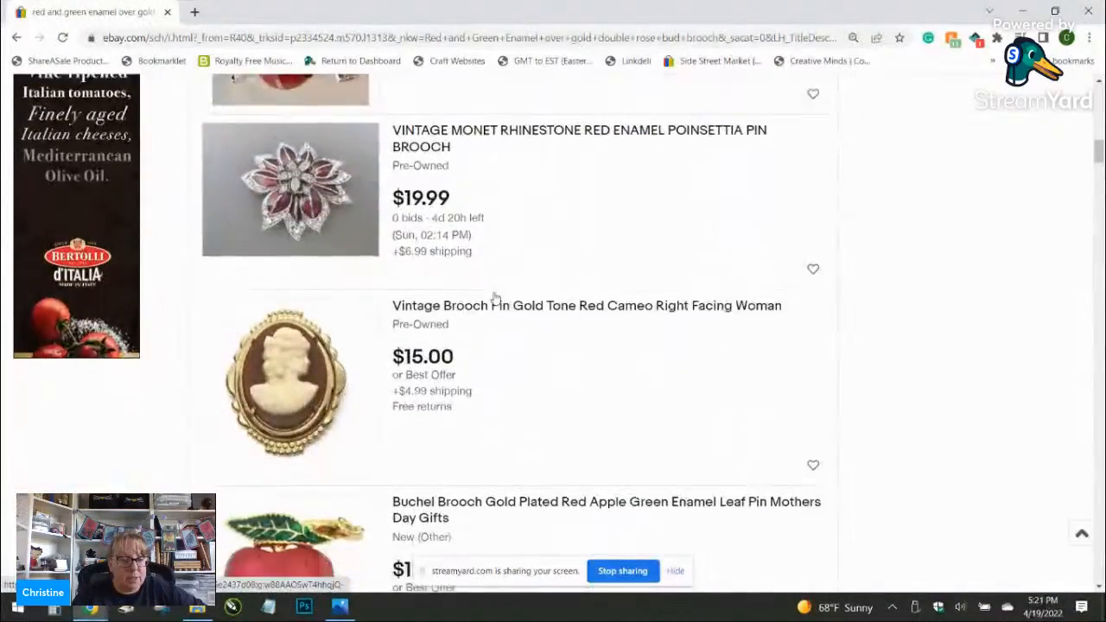
{"action": "scroll", "coordinate": [494, 296], "scroll_direction": "down", "scroll_amount": 6}
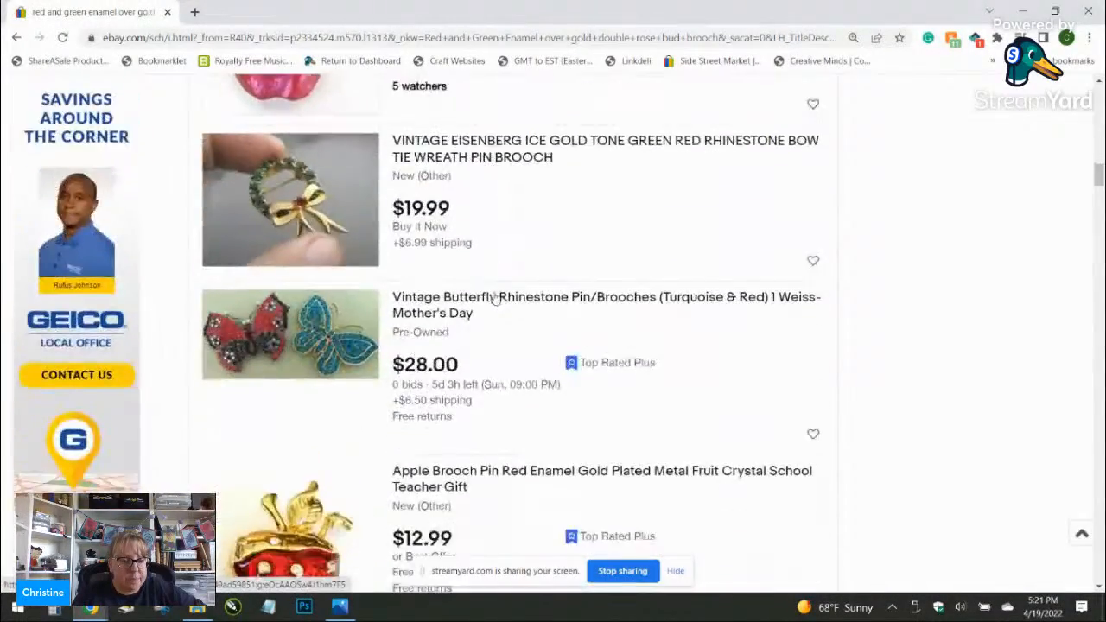
{"action": "scroll", "coordinate": [493, 296], "scroll_direction": "down", "scroll_amount": 6}
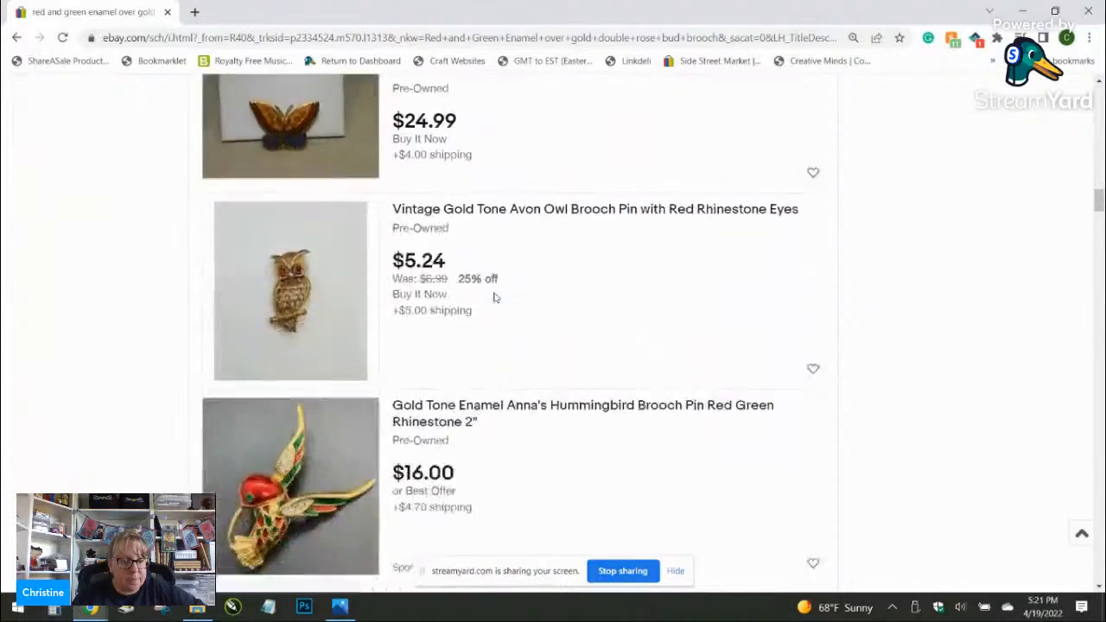
{"action": "scroll", "coordinate": [493, 297], "scroll_direction": "down", "scroll_amount": 4}
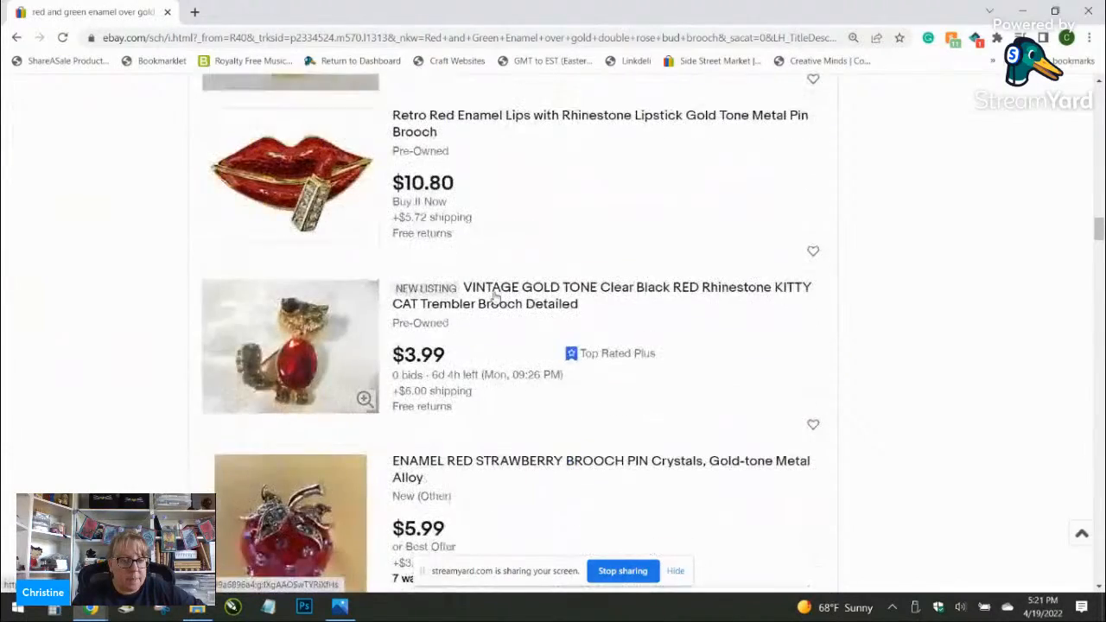
{"action": "scroll", "coordinate": [495, 297], "scroll_direction": "down", "scroll_amount": 1}
{"action": "scroll", "coordinate": [494, 296], "scroll_direction": "down", "scroll_amount": 9}
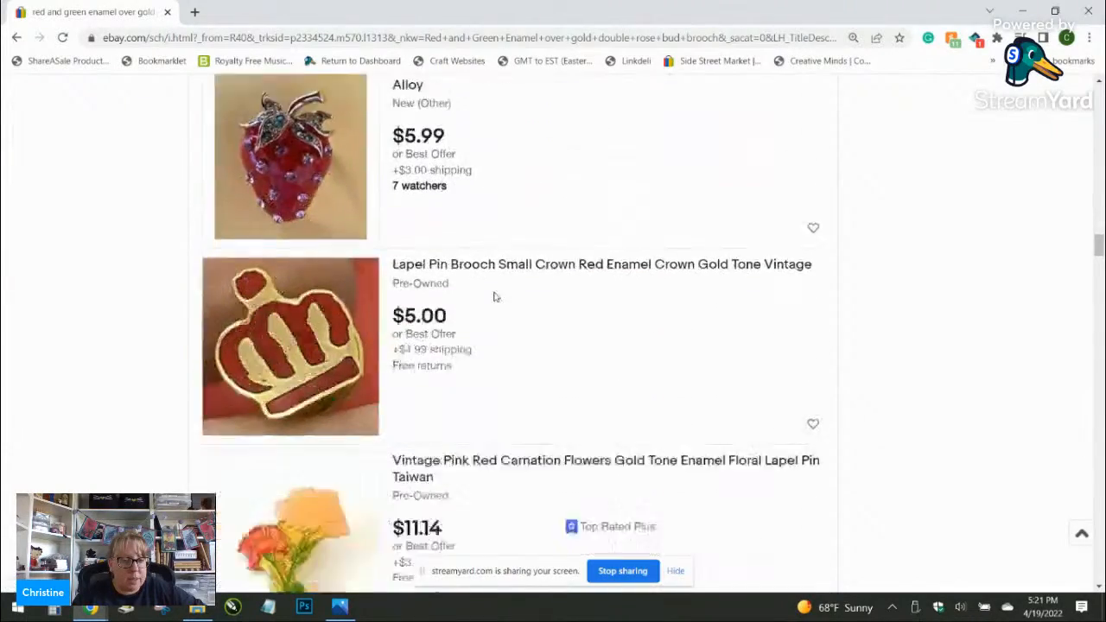
{"action": "scroll", "coordinate": [494, 296], "scroll_direction": "down", "scroll_amount": 3}
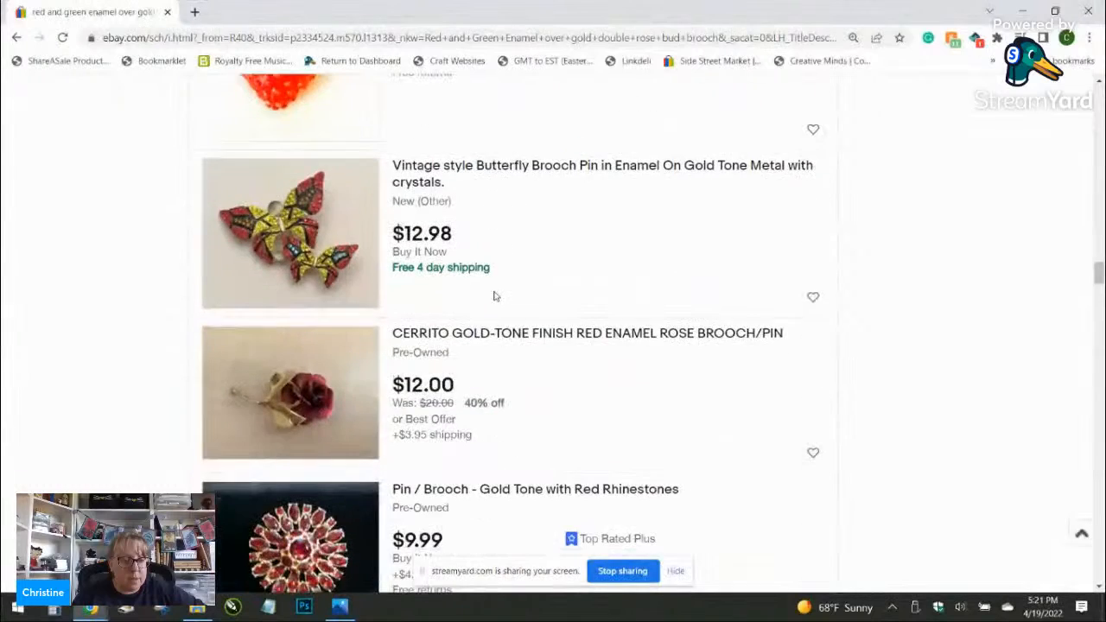
{"action": "scroll", "coordinate": [493, 293], "scroll_direction": "down", "scroll_amount": 3}
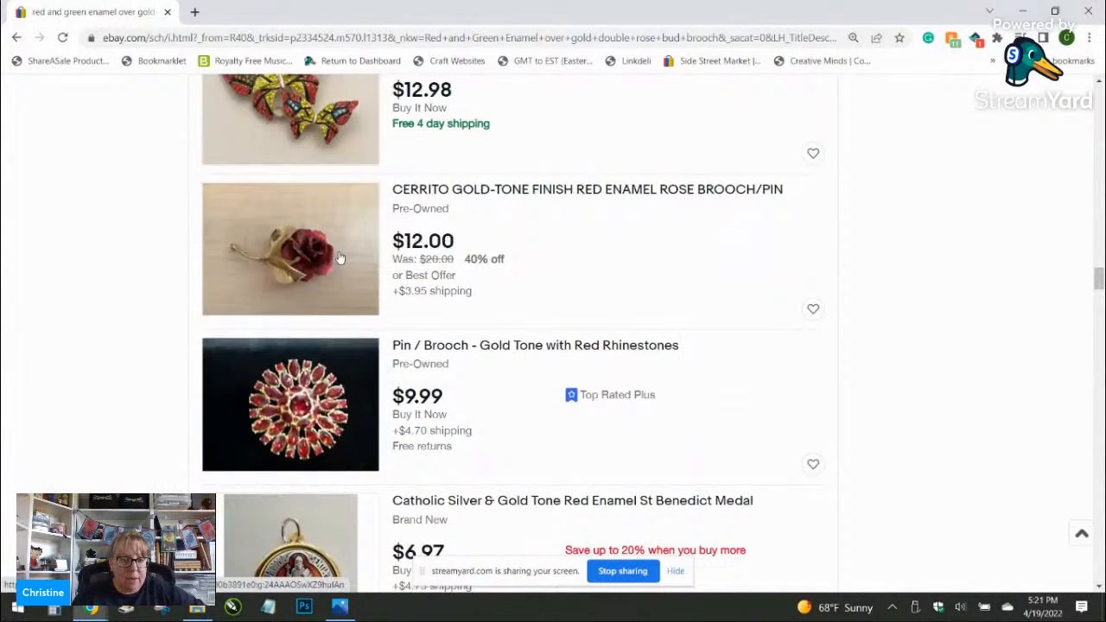
{"action": "scroll", "coordinate": [588, 257], "scroll_direction": "down", "scroll_amount": 4}
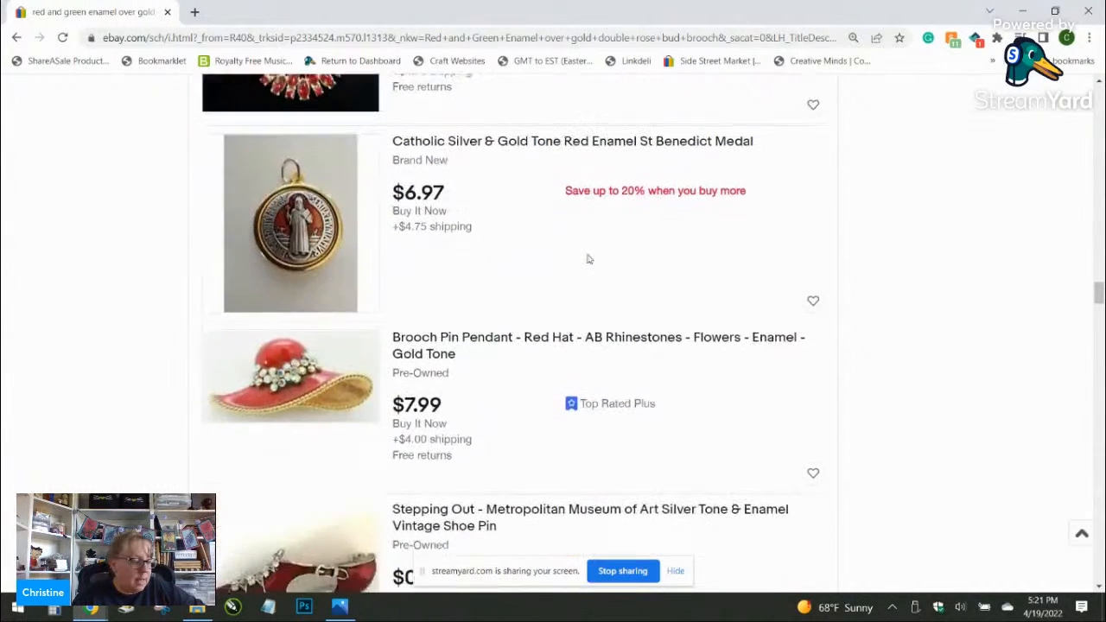
{"action": "scroll", "coordinate": [579, 248], "scroll_direction": "down", "scroll_amount": 6}
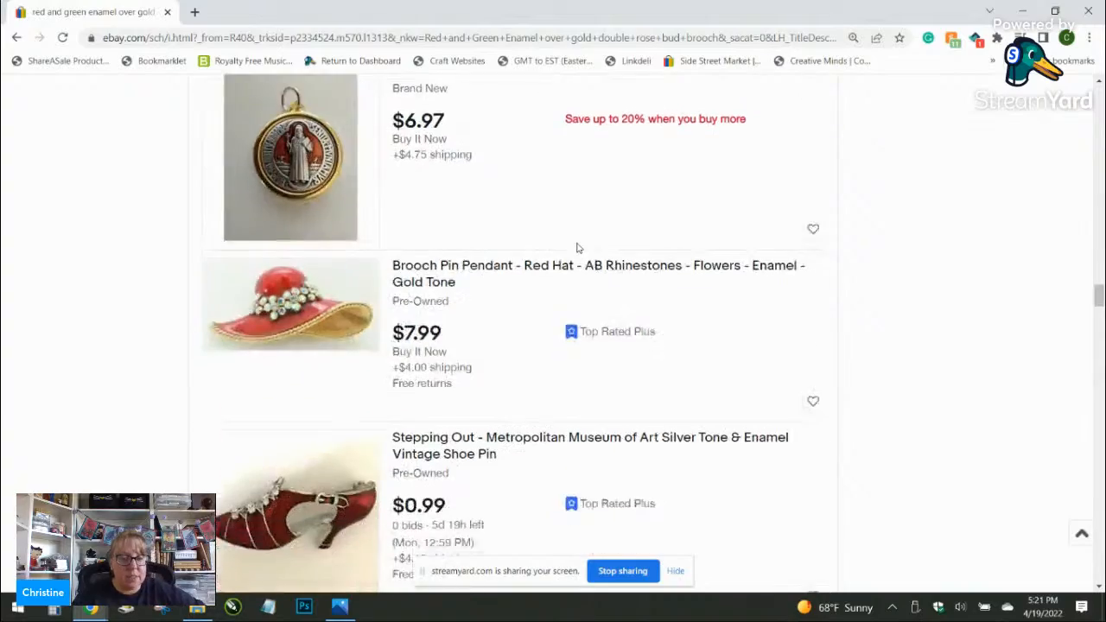
{"action": "scroll", "coordinate": [578, 245], "scroll_direction": "down", "scroll_amount": 10}
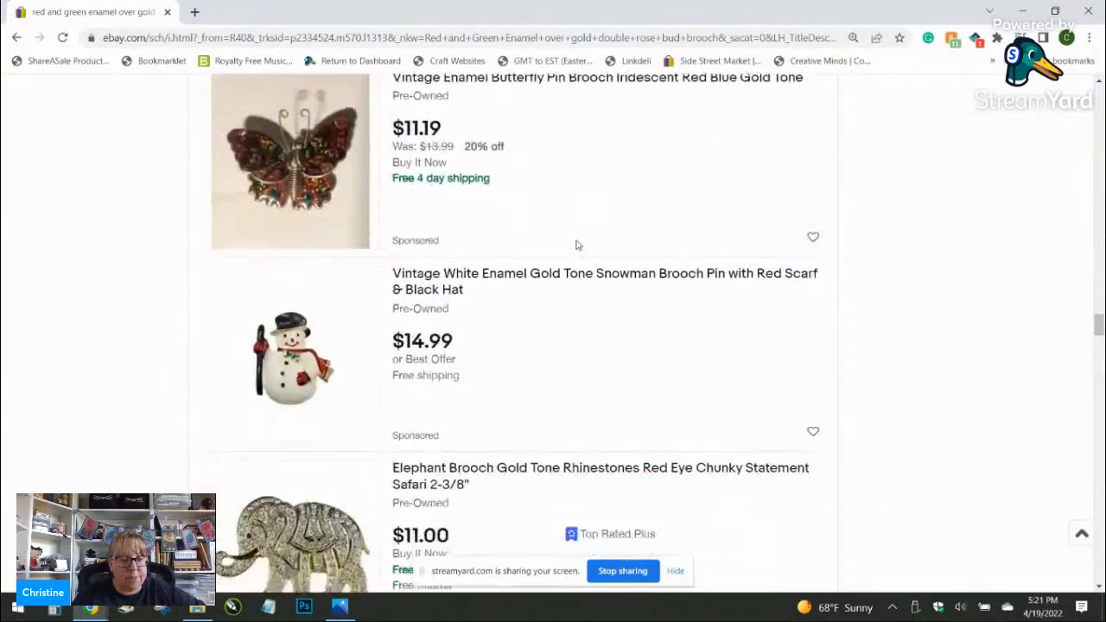
Step: Copy the whole phrase "red and green enamel over gold double rose bud brooch" from the eBay search box
{"action": "left_click_drag", "start_coordinate": [1099, 348], "coordinate": [1099, 91]}
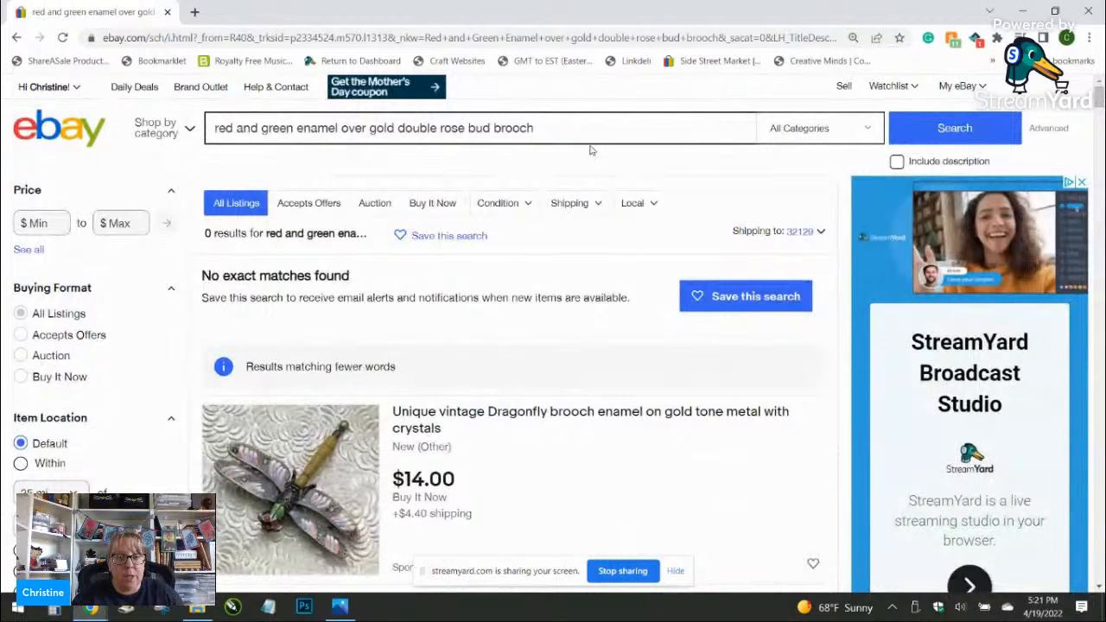
{"action": "left_click_drag", "start_coordinate": [581, 128], "coordinate": [155, 130]}
{"action": "key", "text": "ctrl+c"}
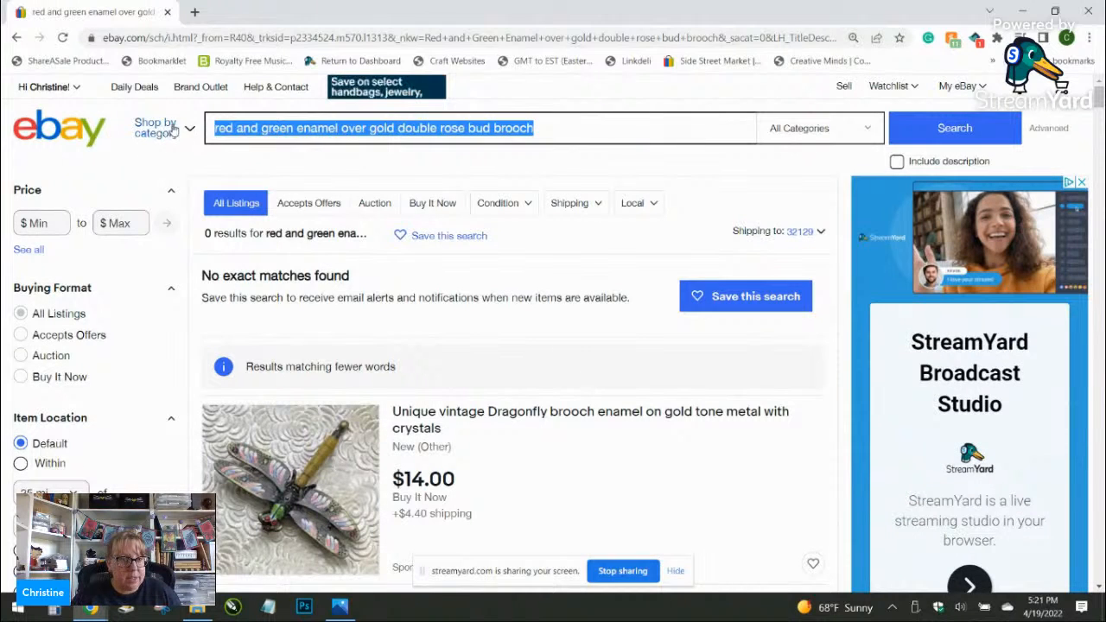
Step: Start a new single listing with the copied phrase as title, in Jewelry & Watches > Fashion Jewelry > Brooches & Pins
{"action": "left_click", "coordinate": [842, 97]}
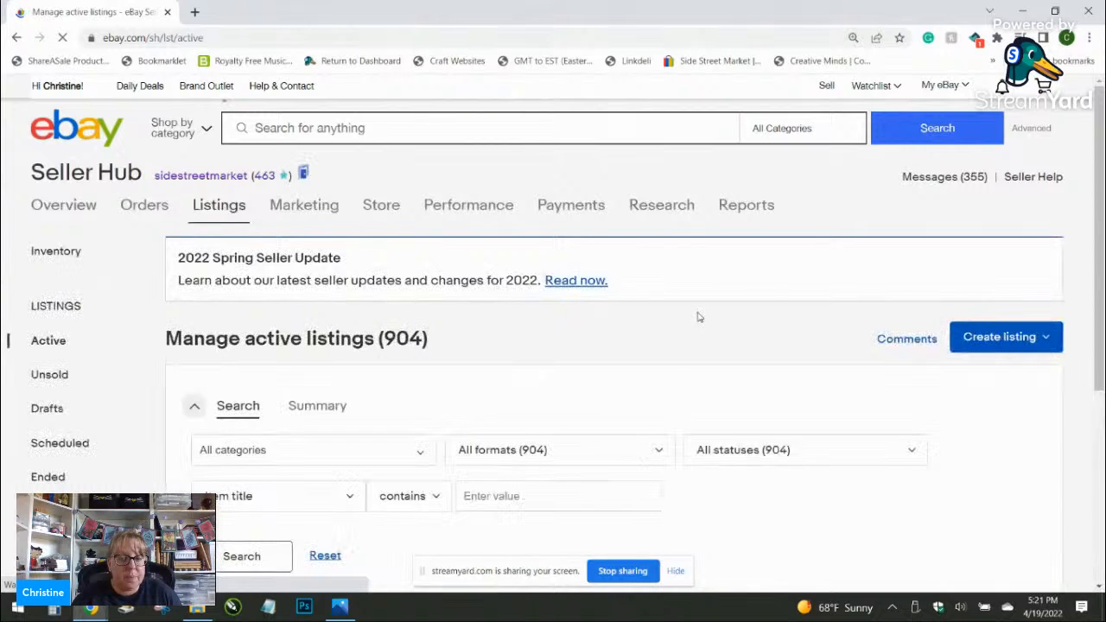
{"action": "left_click", "coordinate": [993, 338]}
{"action": "left_click", "coordinate": [950, 372]}
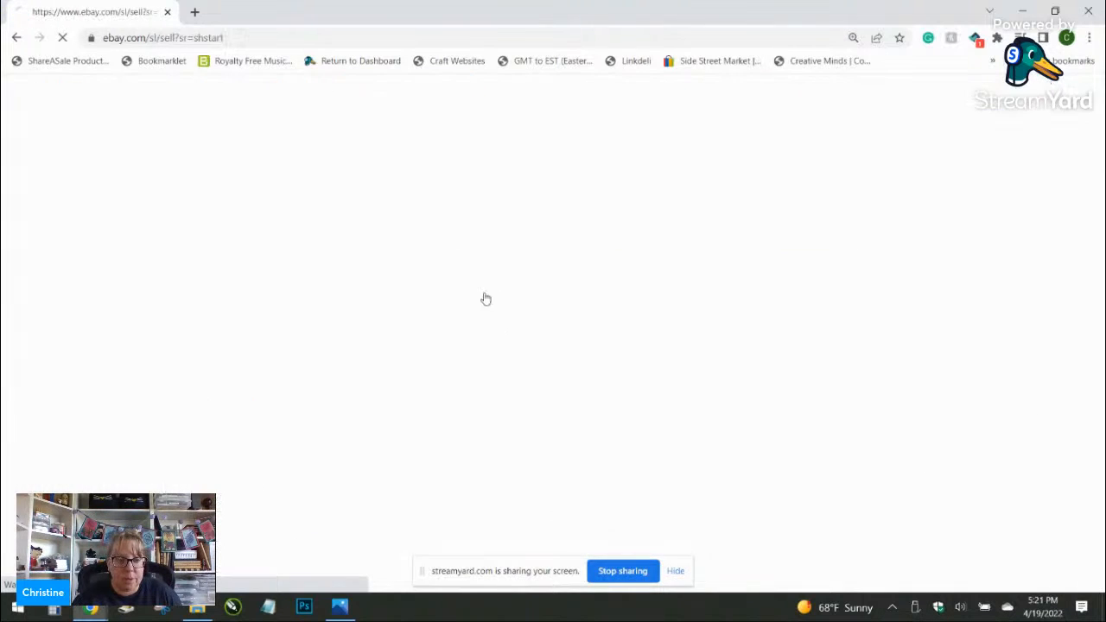
{"action": "key", "text": "ctrl+v"}
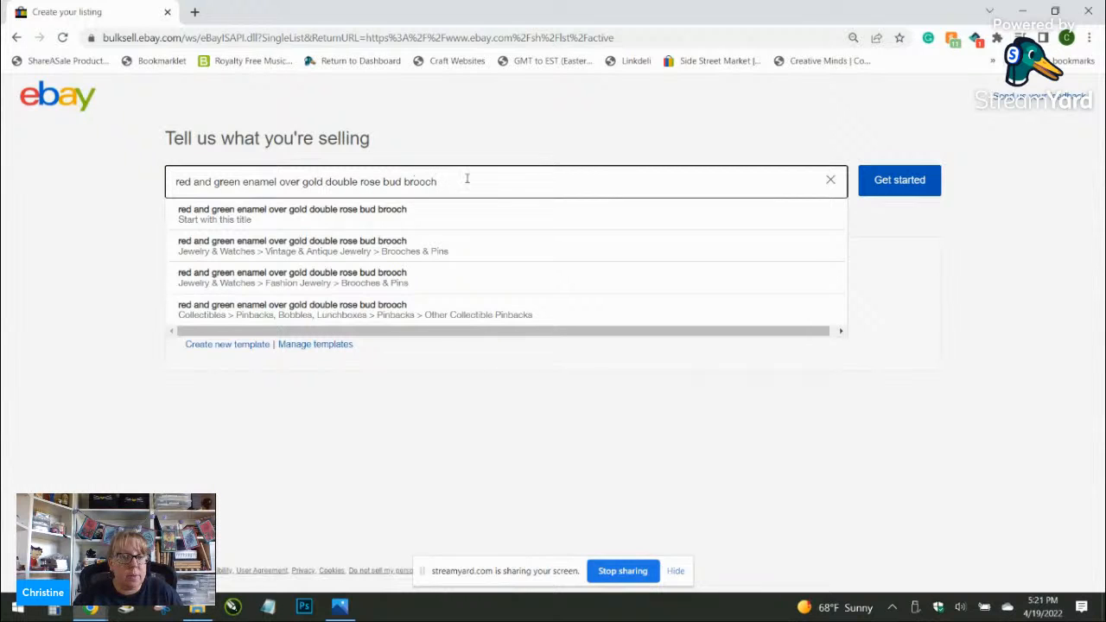
{"action": "left_click", "coordinate": [488, 279]}
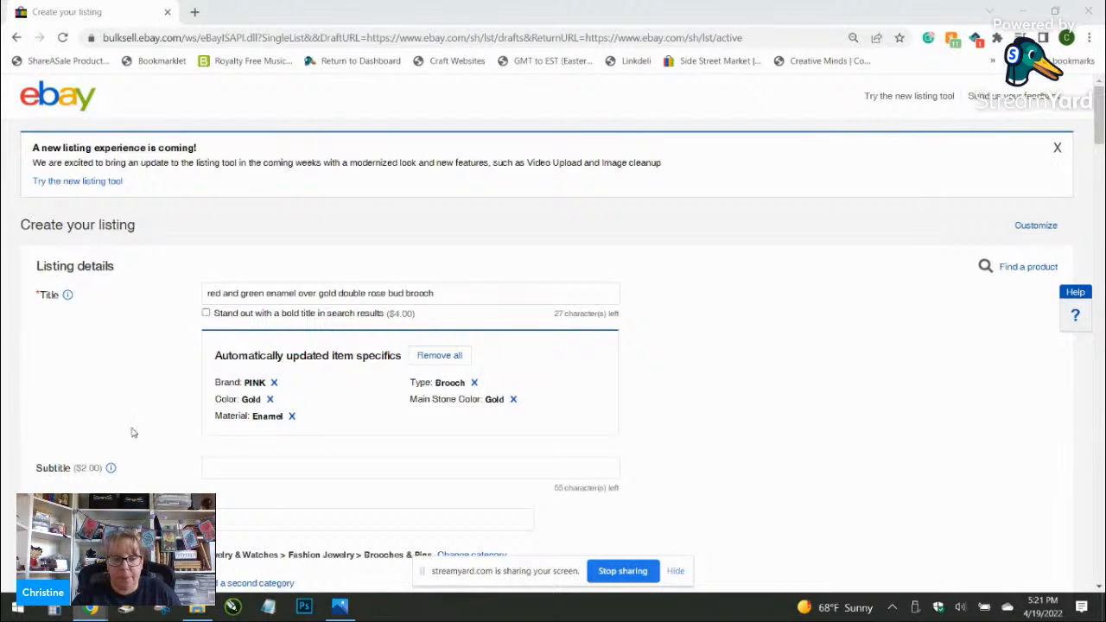
Step: Set the custom label (SKU) to 123021B1BR-28 and remove the brand PINK from the automatically updated item specifics
{"action": "left_click", "coordinate": [304, 518]}
{"action": "left_click", "coordinate": [304, 484]}
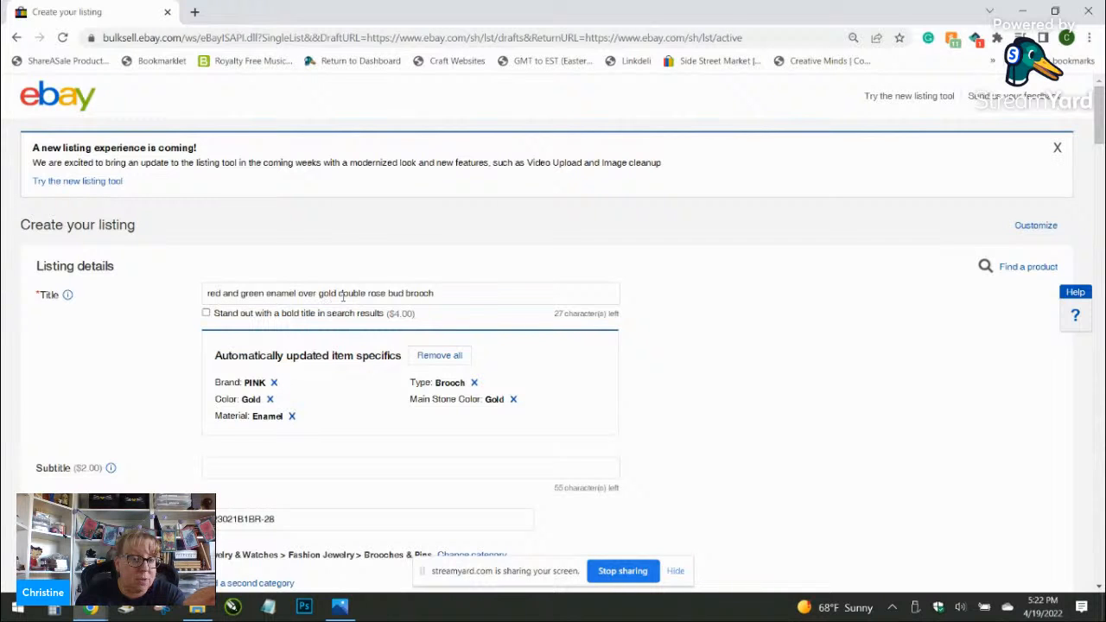
{"action": "scroll", "coordinate": [533, 271], "scroll_direction": "down", "scroll_amount": 1}
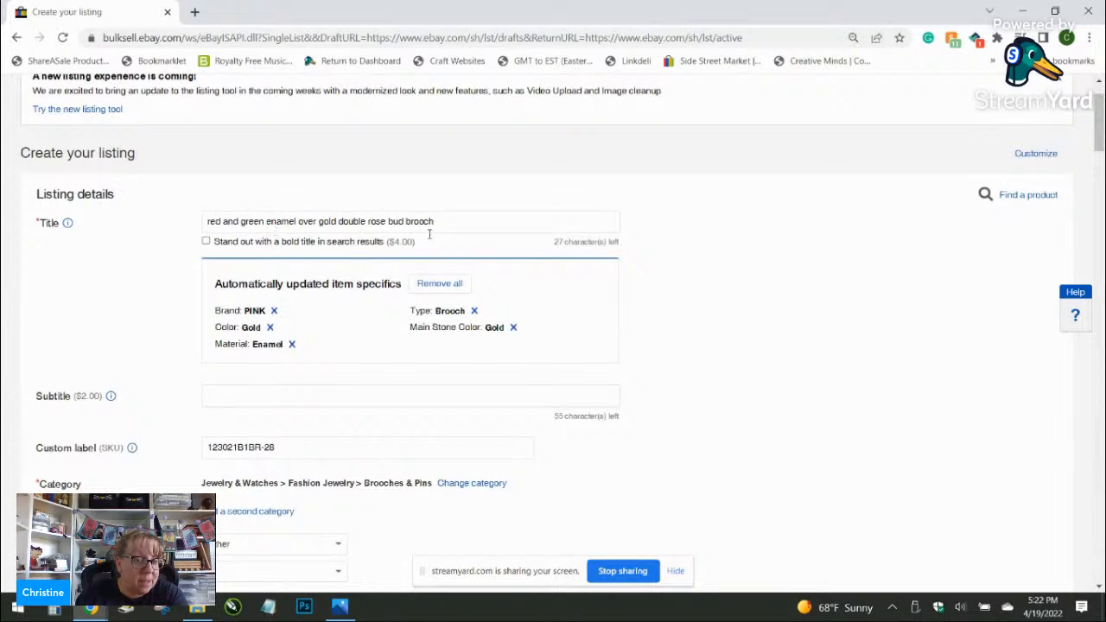
{"action": "scroll", "coordinate": [731, 279], "scroll_direction": "down", "scroll_amount": 1}
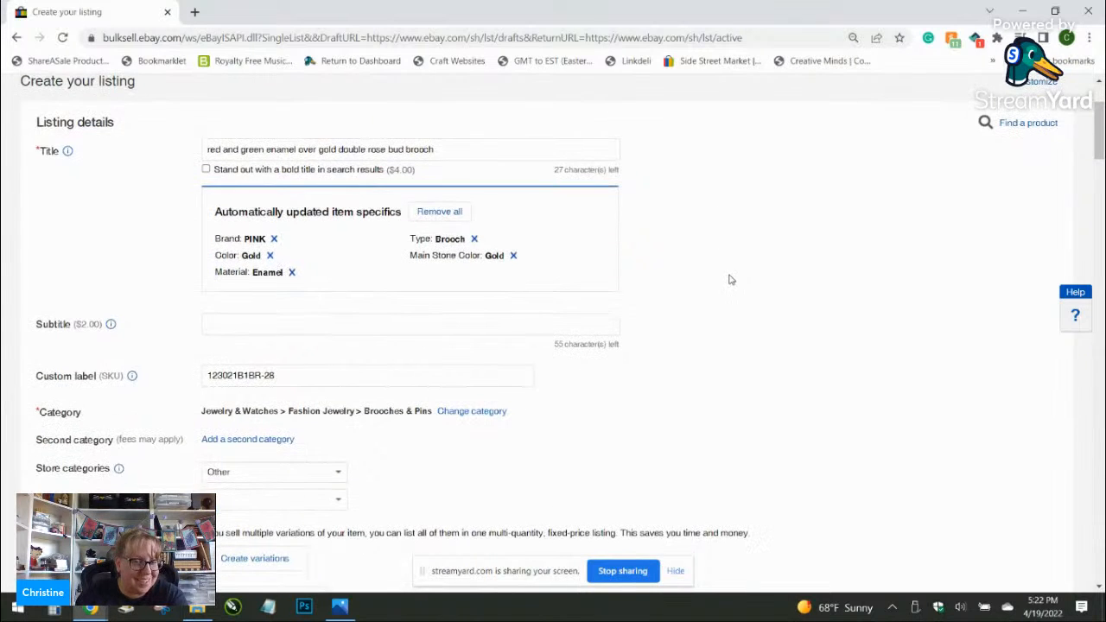
{"action": "left_click", "coordinate": [273, 239]}
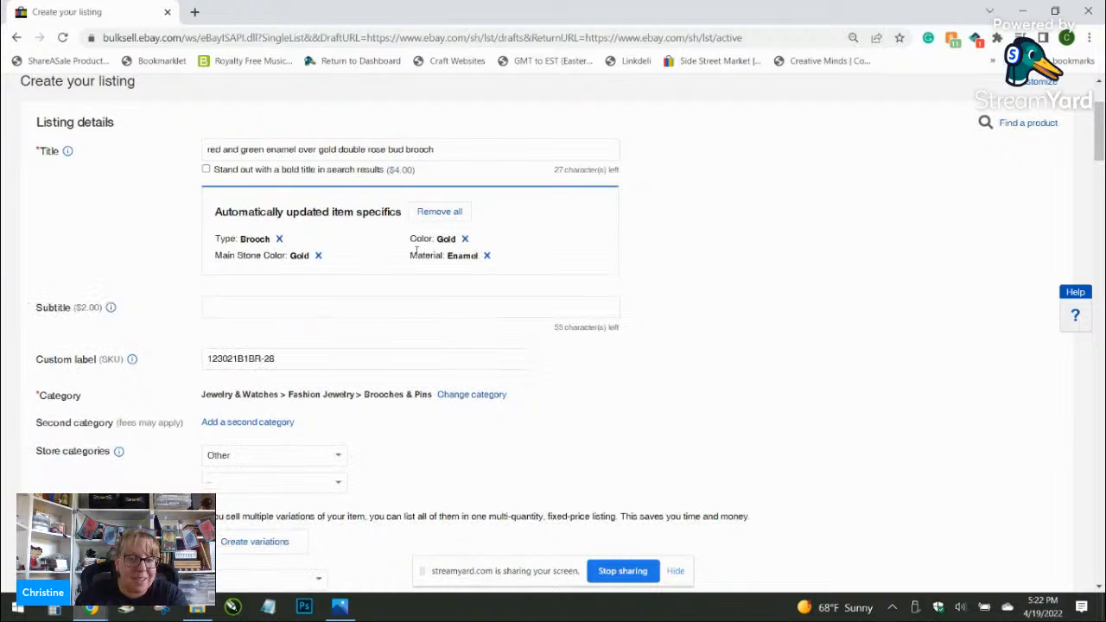
Step: Select the entire title text of the rose brooch listing
{"action": "scroll", "coordinate": [310, 357], "scroll_direction": "down", "scroll_amount": 1}
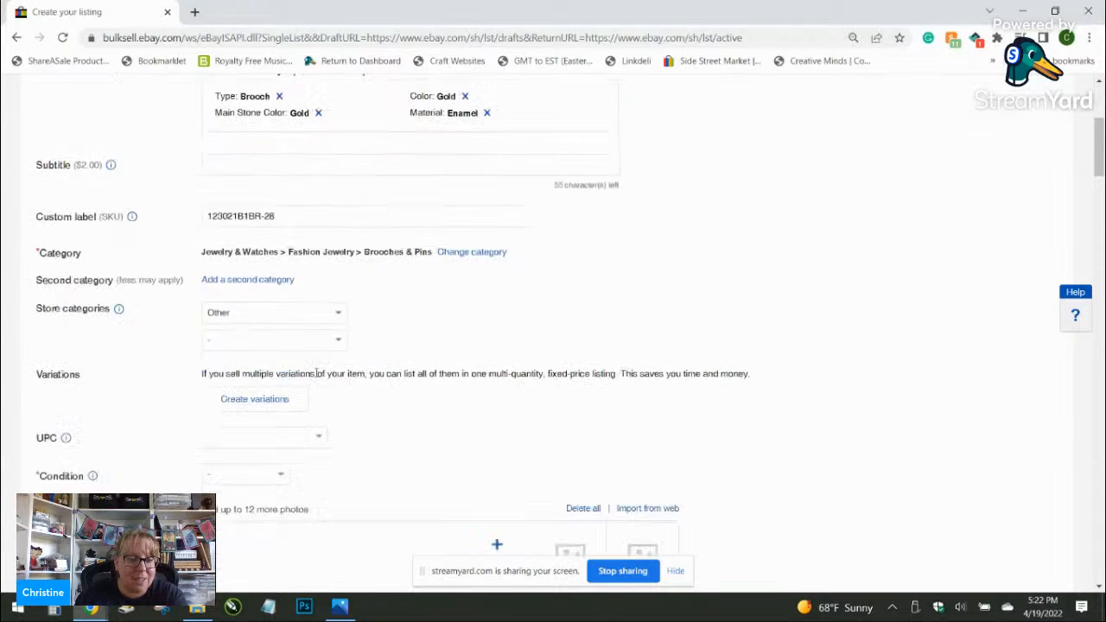
{"action": "scroll", "coordinate": [467, 259], "scroll_direction": "up", "scroll_amount": 2}
{"action": "left_click_drag", "start_coordinate": [466, 221], "coordinate": [57, 226]}
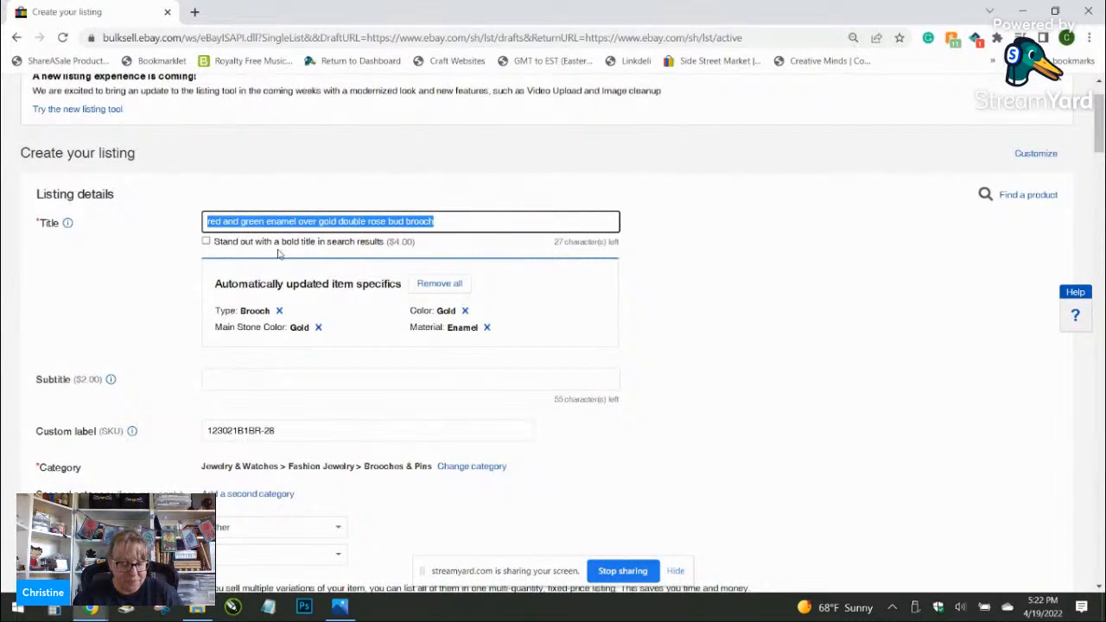
Step: Set the first store category of the listing to Jewelry > Brooches Pins
{"action": "scroll", "coordinate": [590, 321], "scroll_direction": "down", "scroll_amount": 2}
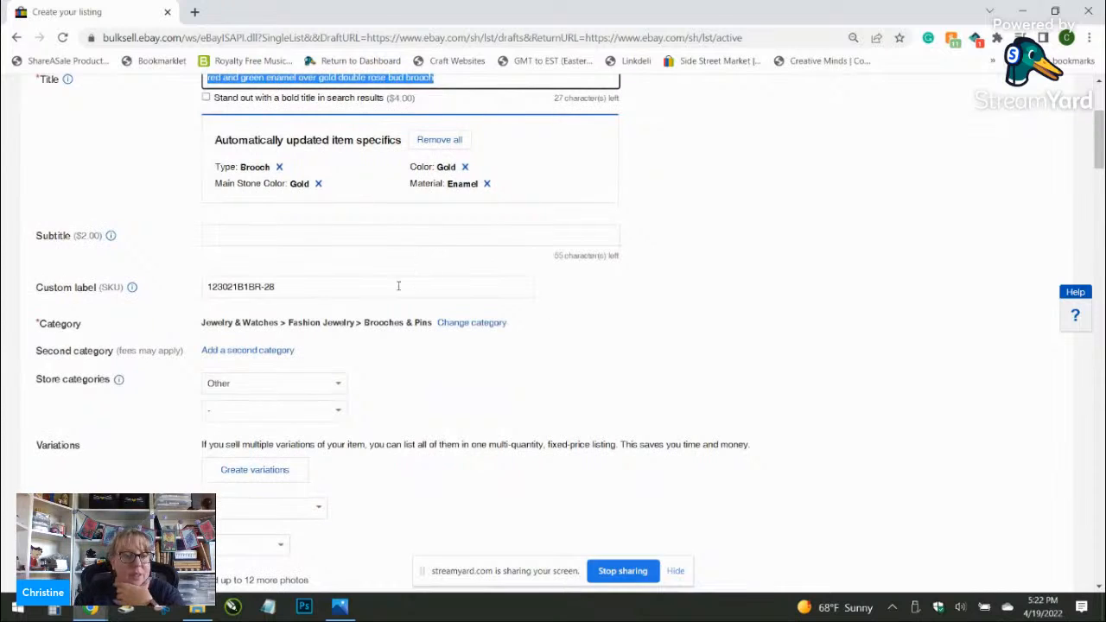
{"action": "left_click", "coordinate": [250, 389]}
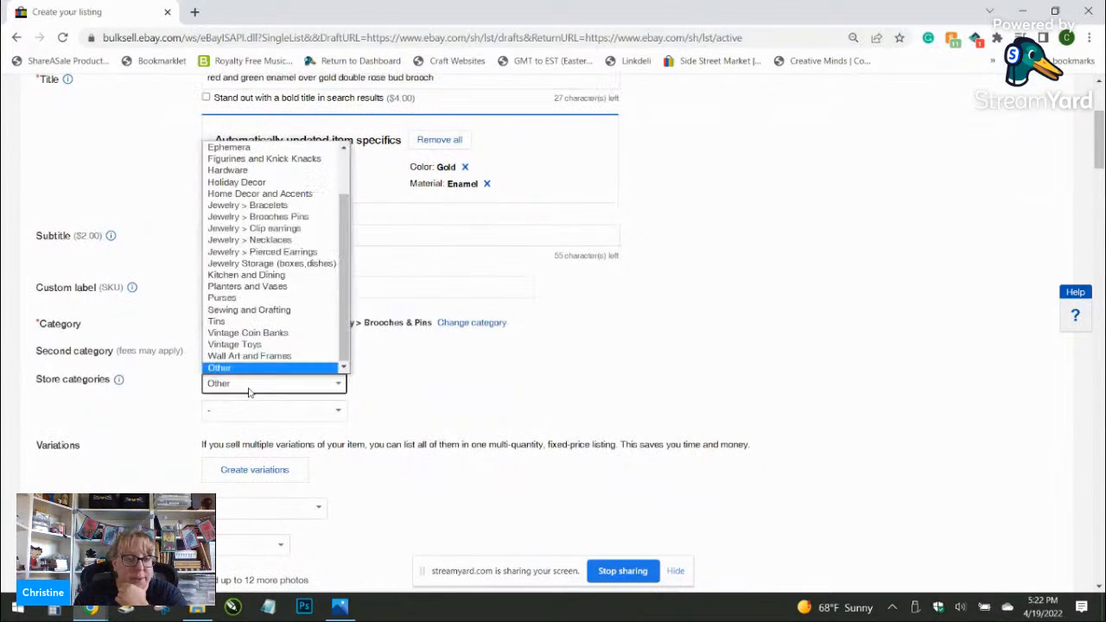
{"action": "left_click", "coordinate": [305, 218]}
Step: Set the item condition to Pre-owned and enter "no issues" as the condition description
{"action": "scroll", "coordinate": [386, 355], "scroll_direction": "down", "scroll_amount": 2}
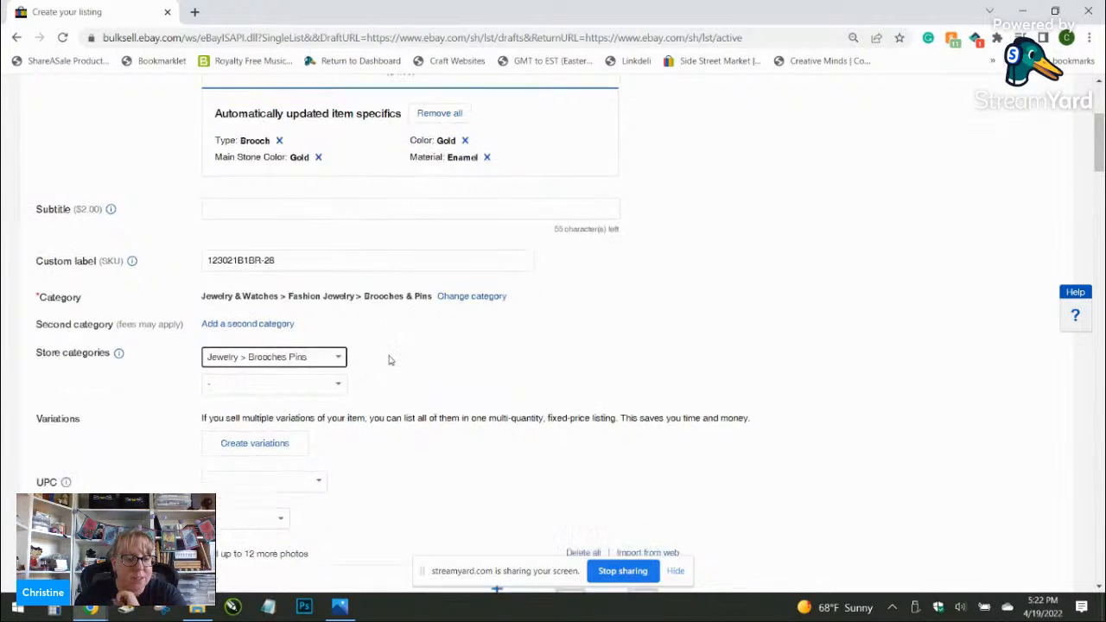
{"action": "left_click", "coordinate": [246, 401]}
{"action": "left_click", "coordinate": [242, 461]}
{"action": "left_click", "coordinate": [241, 470]}
{"action": "type", "text": "no issues"}
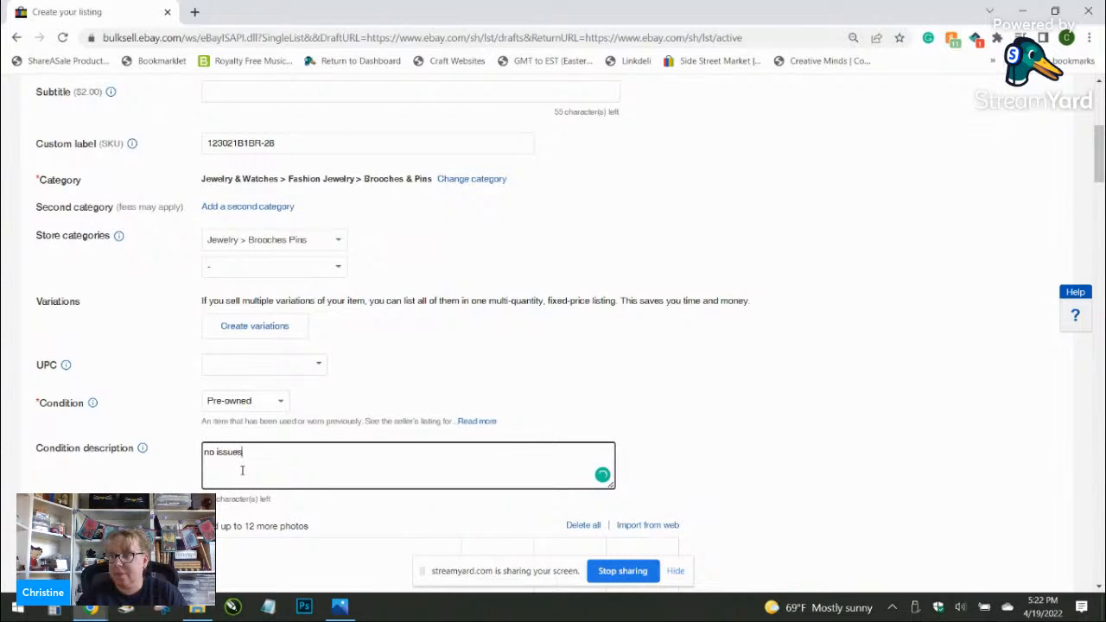
Step: Add the eight rose brooch photos, IMG_7853 through IMG_7860 from the Brooches folder, to the listing
{"action": "left_click", "coordinate": [198, 608]}
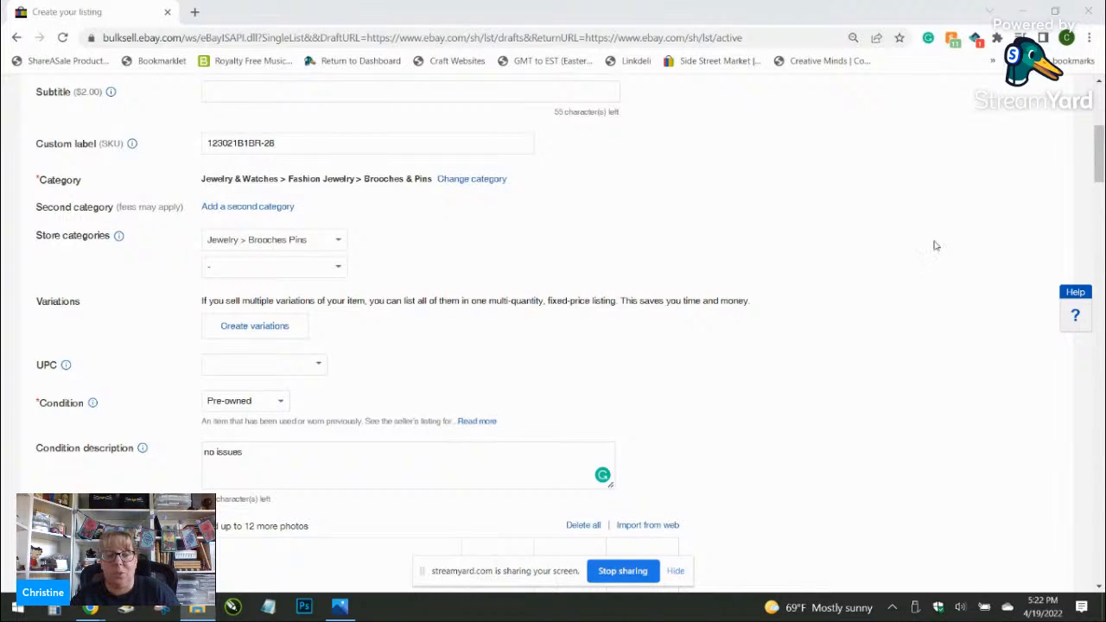
{"action": "scroll", "coordinate": [579, 337], "scroll_direction": "down", "scroll_amount": 3}
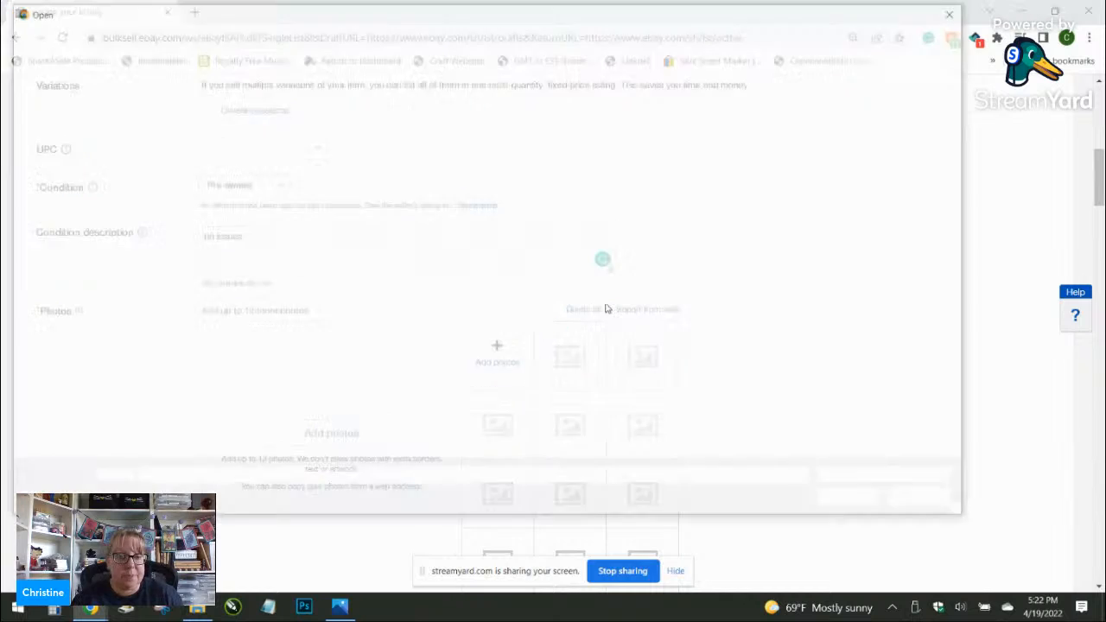
{"action": "scroll", "coordinate": [580, 257], "scroll_direction": "down", "scroll_amount": 1}
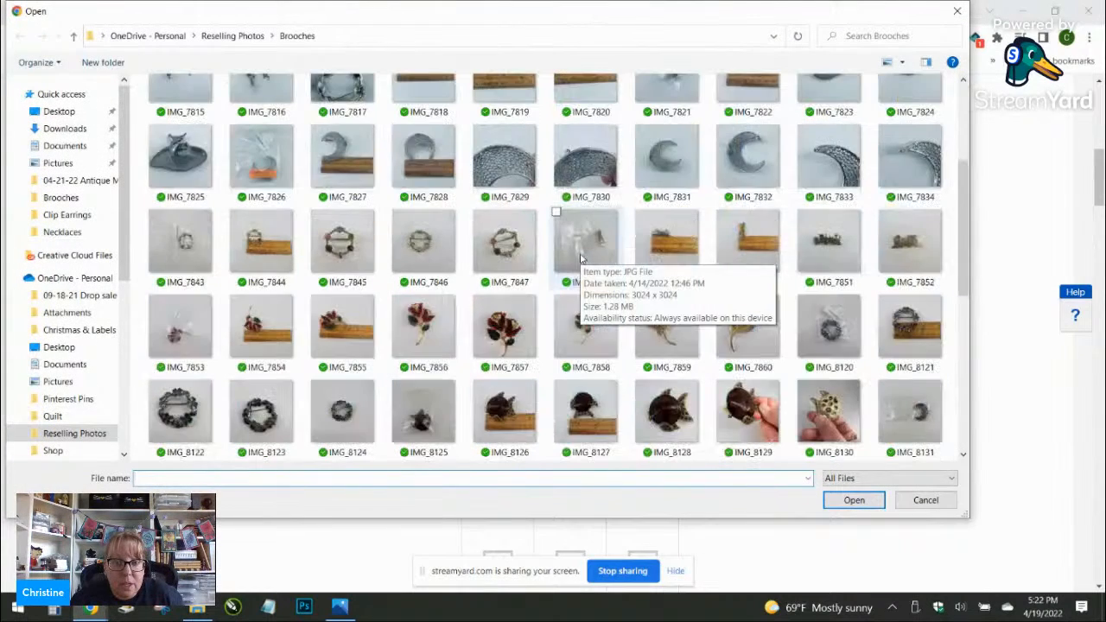
{"action": "left_click", "coordinate": [177, 327]}
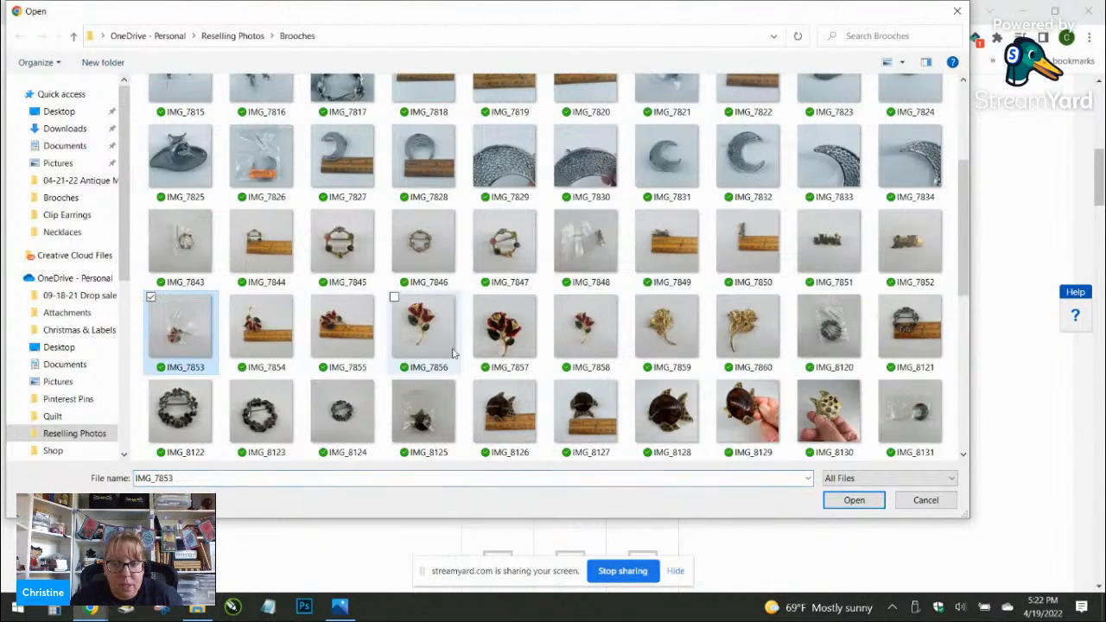
{"action": "left_click", "coordinate": [744, 353], "text": "shift"}
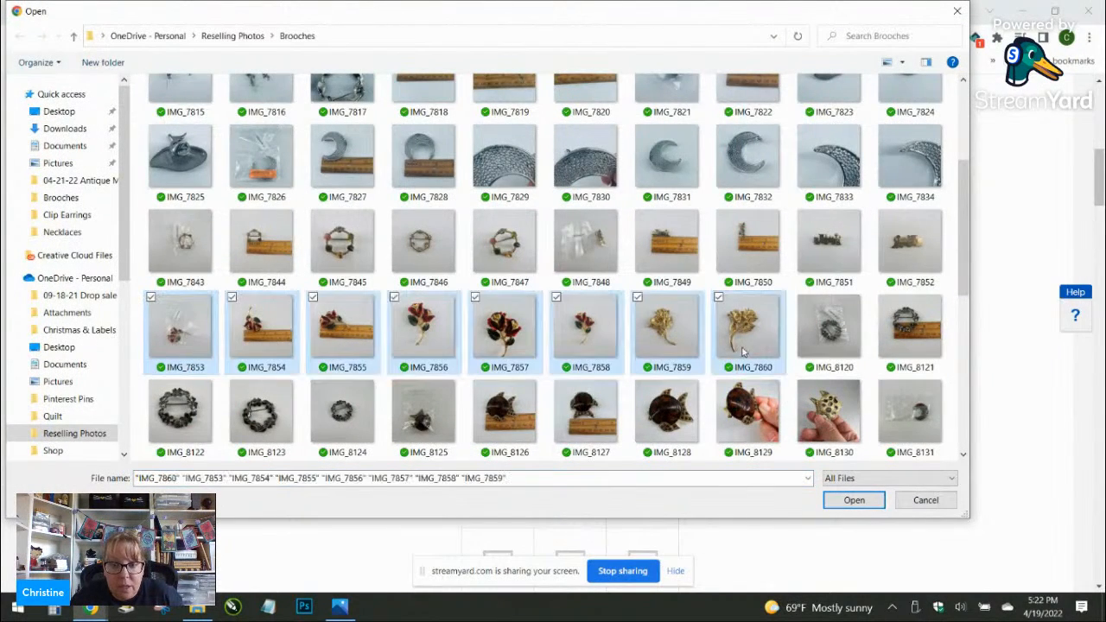
{"action": "left_click", "coordinate": [853, 501]}
{"action": "scroll", "coordinate": [726, 280], "scroll_direction": "down", "scroll_amount": 2}
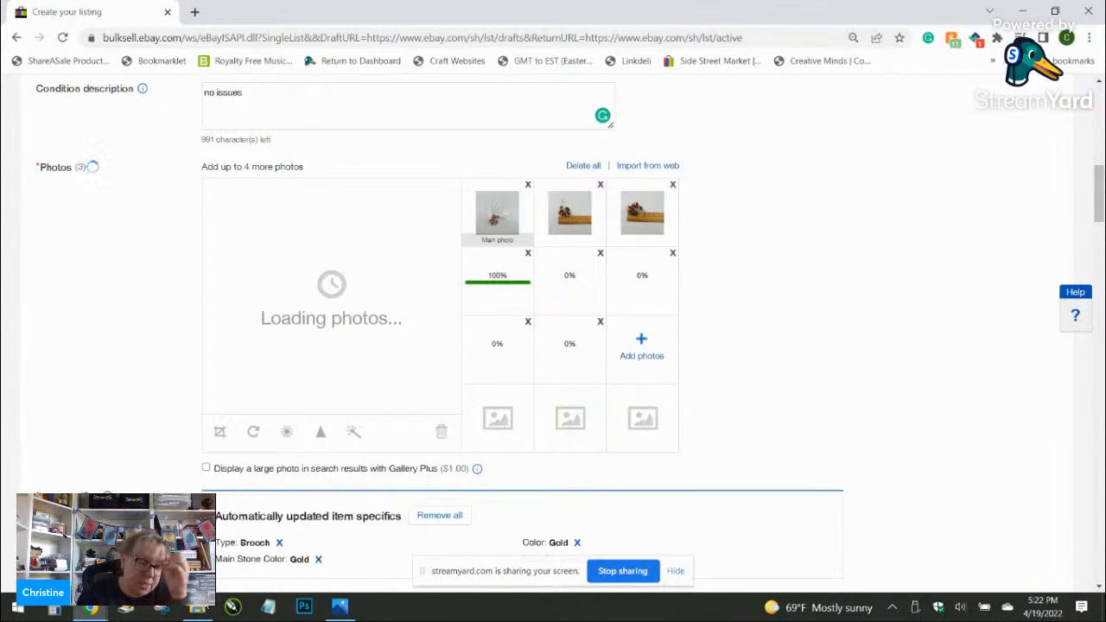
{"action": "left_click", "coordinate": [56, 610]}
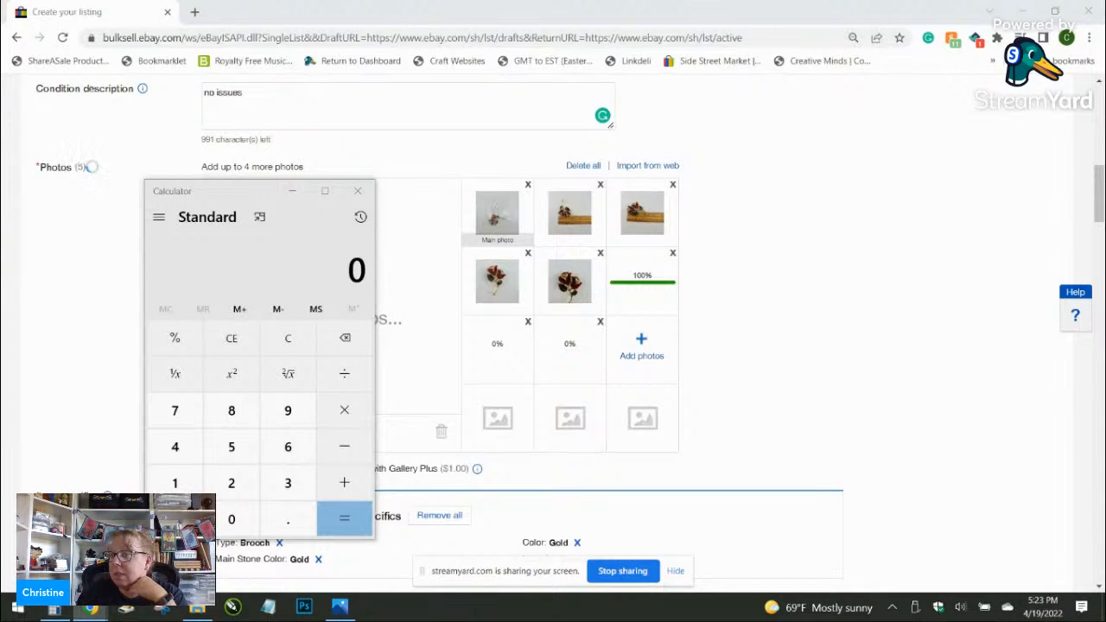
{"action": "left_click", "coordinate": [358, 191]}
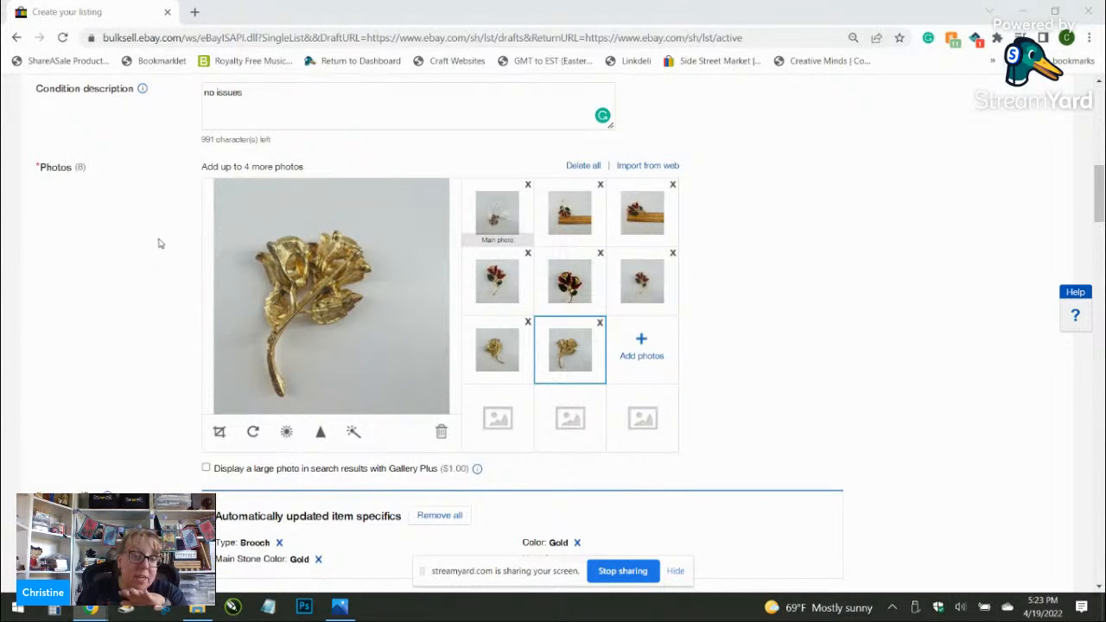
Step: Crop the fourth photo, the upright front view of the rose brooch, tightly around the brooch and save it
{"action": "left_click", "coordinate": [497, 279]}
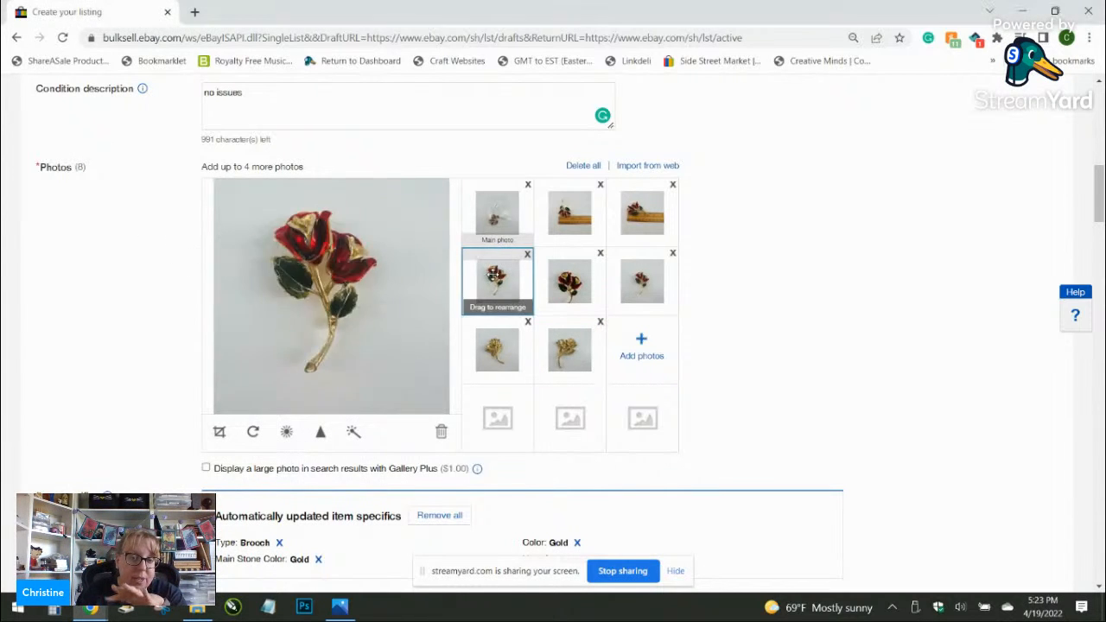
{"action": "left_click", "coordinate": [219, 432]}
{"action": "left_click_drag", "start_coordinate": [249, 198], "coordinate": [395, 369]}
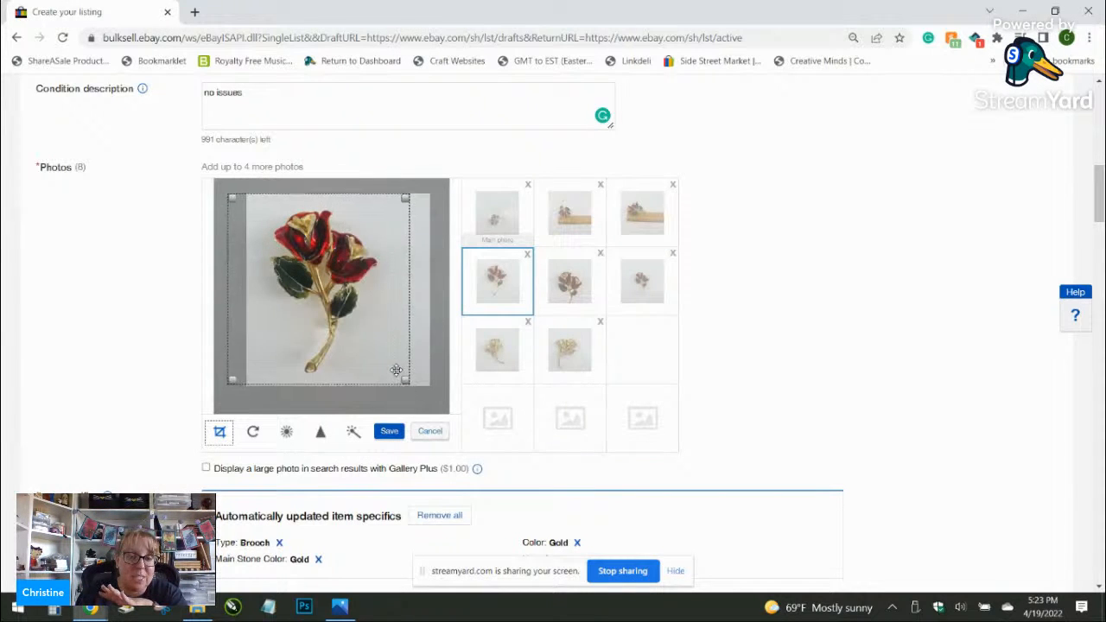
{"action": "left_click", "coordinate": [392, 434]}
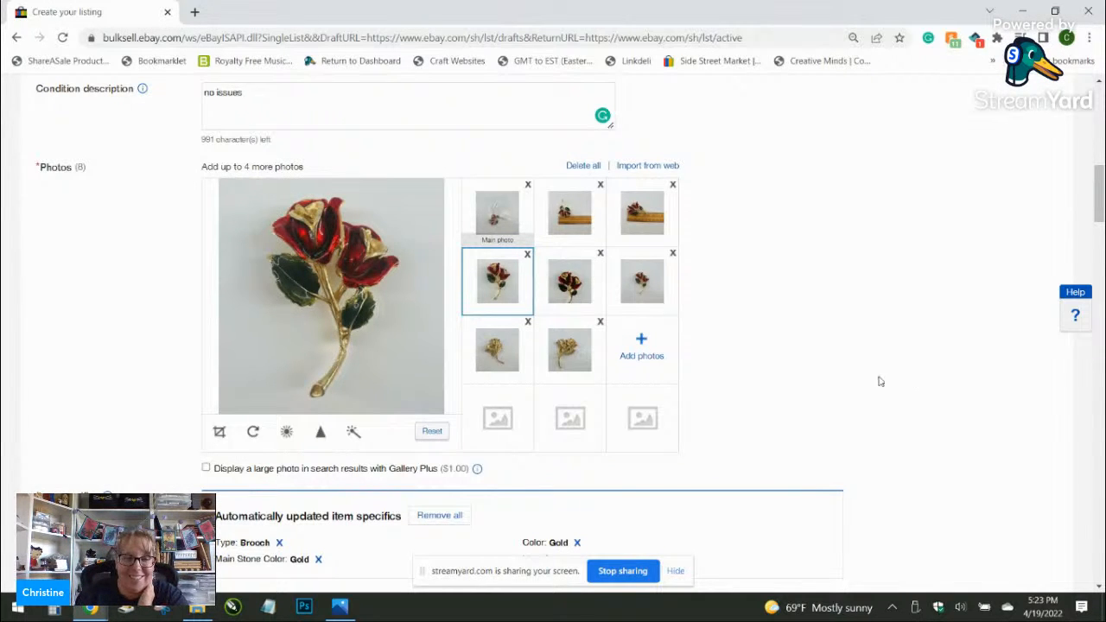
Step: Reorder the photos: cropped front view as main photo, followed by the other two front views, two gold back views, and the remaining three
{"action": "left_click_drag", "start_coordinate": [518, 289], "coordinate": [500, 224]}
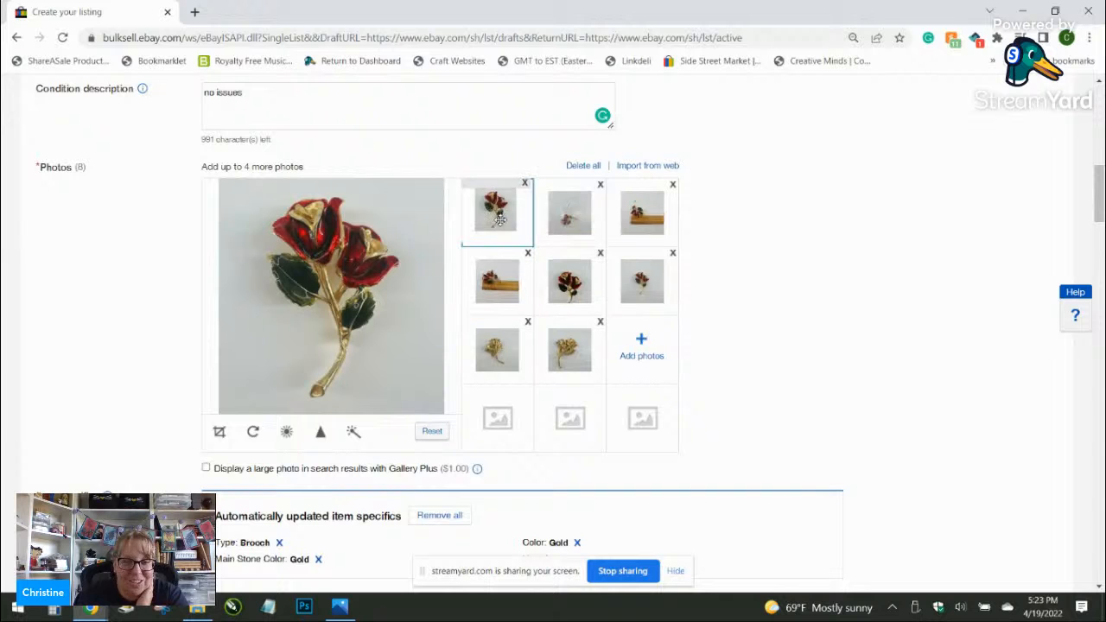
{"action": "left_click_drag", "start_coordinate": [567, 285], "coordinate": [569, 215]}
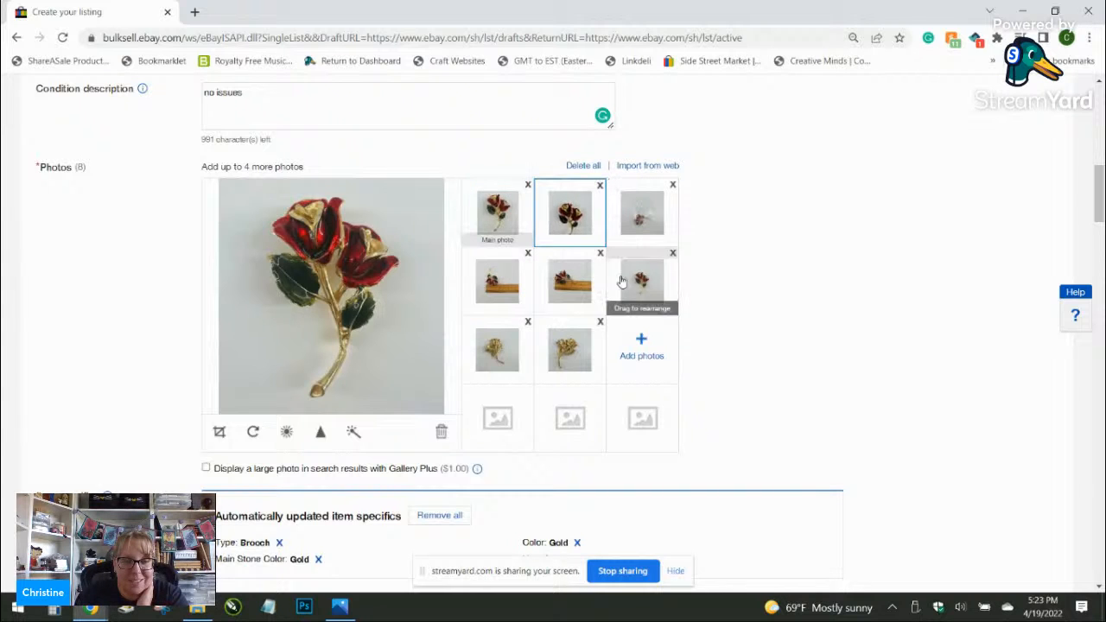
{"action": "left_click_drag", "start_coordinate": [612, 271], "coordinate": [639, 216]}
{"action": "left_click_drag", "start_coordinate": [534, 347], "coordinate": [523, 293]}
{"action": "left_click_drag", "start_coordinate": [570, 354], "coordinate": [566, 278]}
{"action": "left_click", "coordinate": [497, 212]}
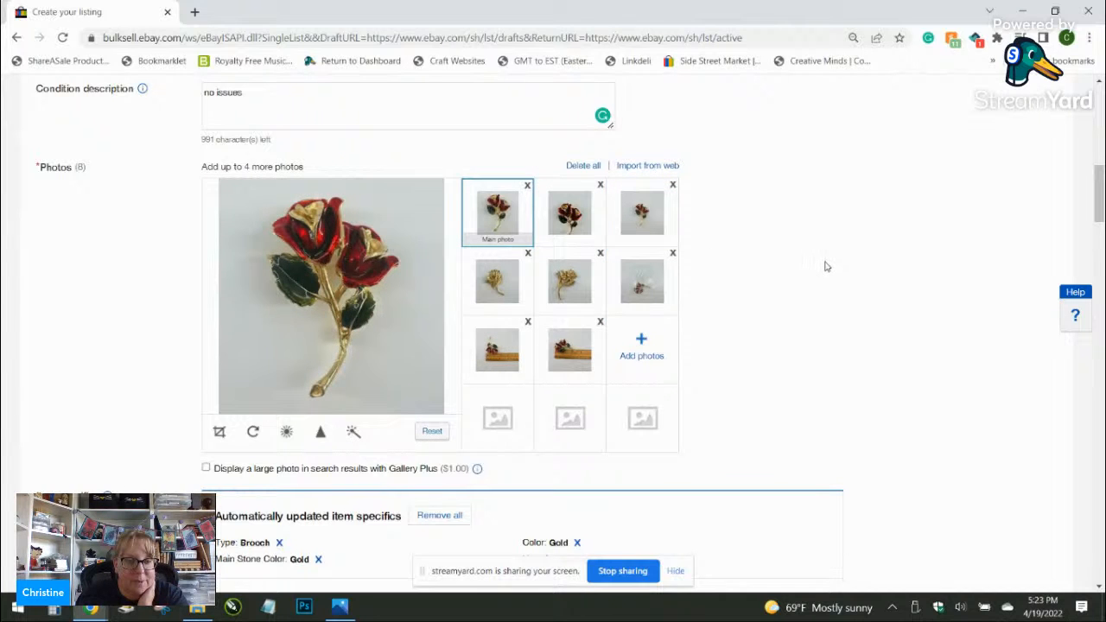
Step: Set the required Brand item specific of the brooch listing to Unbranded
{"action": "scroll", "coordinate": [824, 266], "scroll_direction": "down", "scroll_amount": 3}
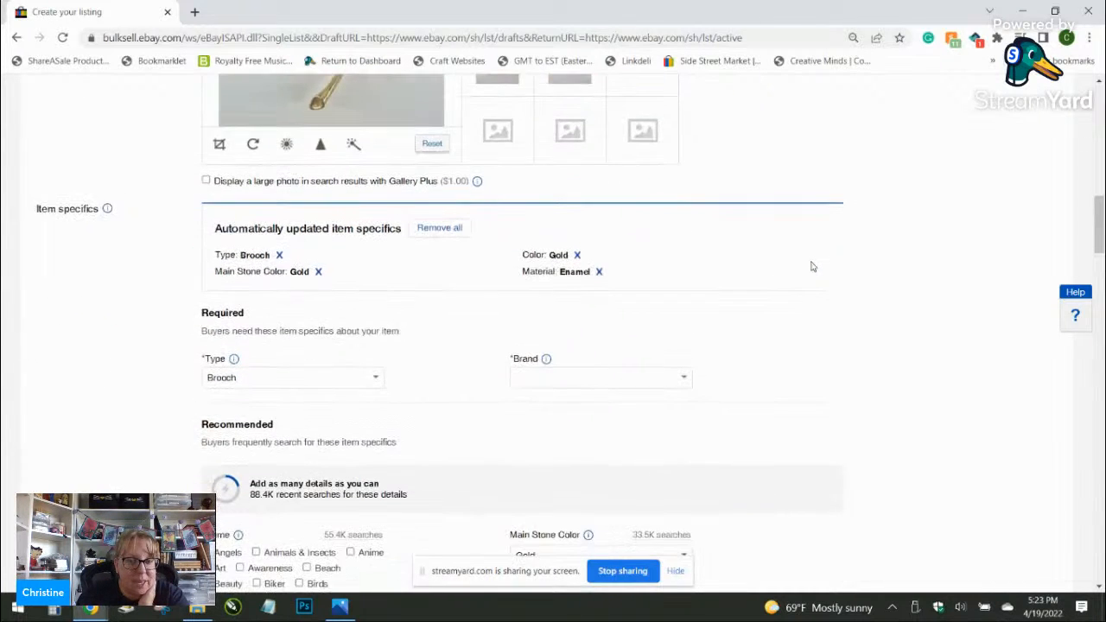
{"action": "scroll", "coordinate": [811, 266], "scroll_direction": "down", "scroll_amount": 1}
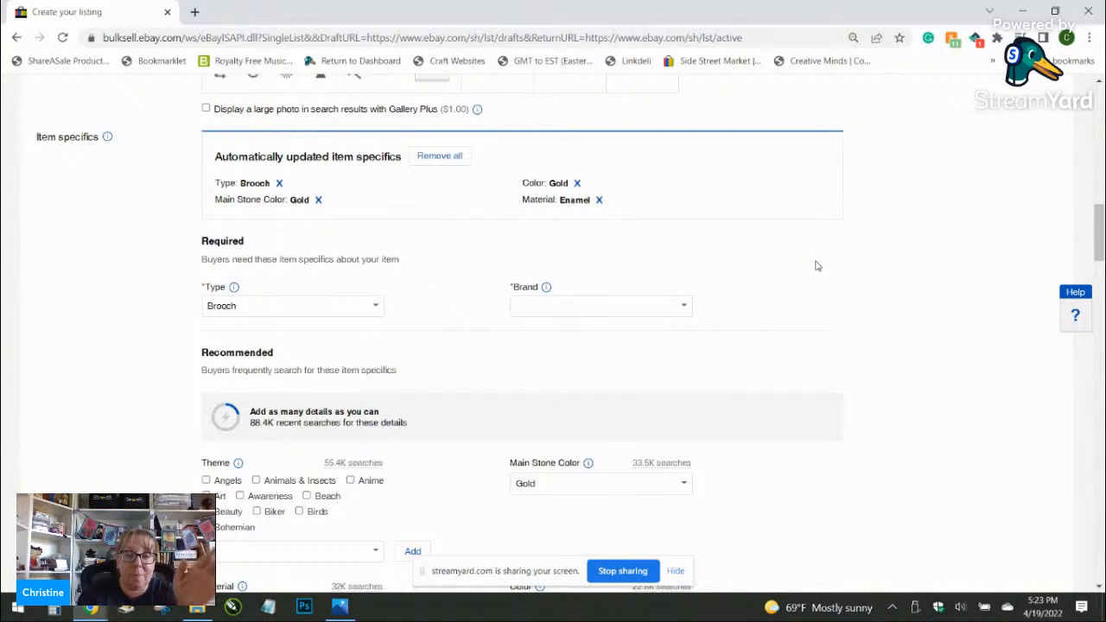
{"action": "scroll", "coordinate": [812, 271], "scroll_direction": "down", "scroll_amount": 2}
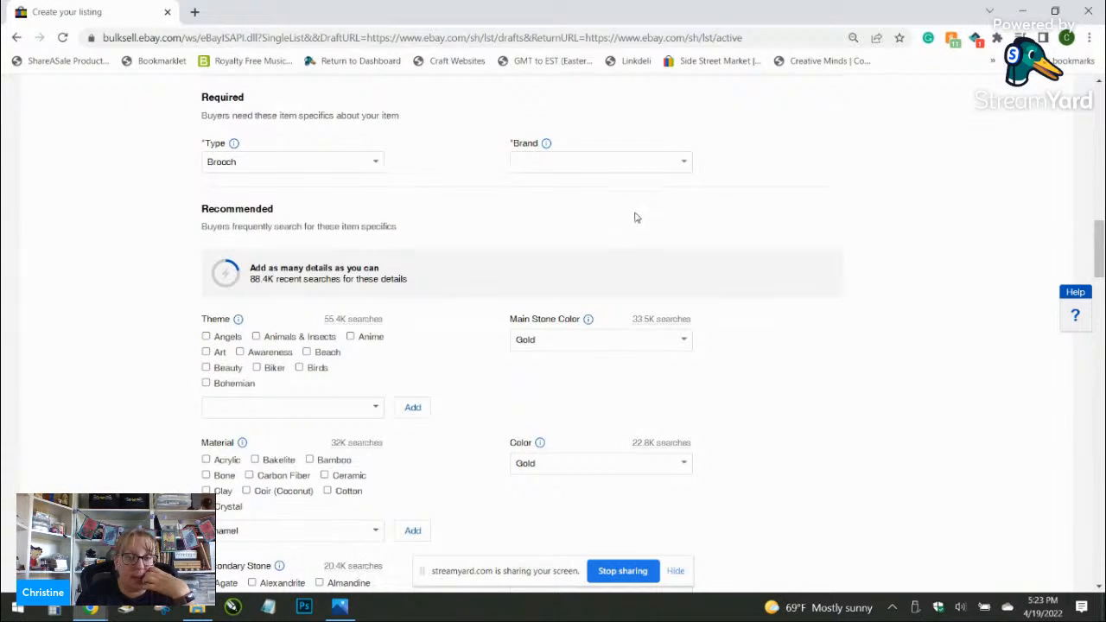
{"action": "left_click", "coordinate": [684, 164]}
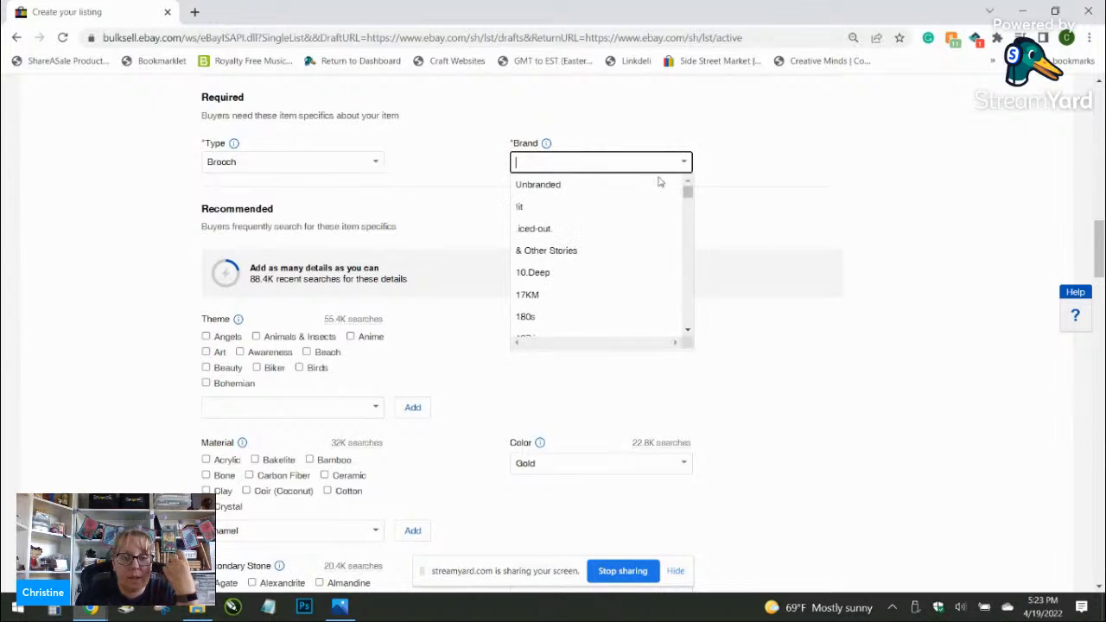
{"action": "left_click", "coordinate": [614, 187]}
Step: Set the Theme item specific to Flowers & Plants
{"action": "scroll", "coordinate": [435, 322], "scroll_direction": "down", "scroll_amount": 1}
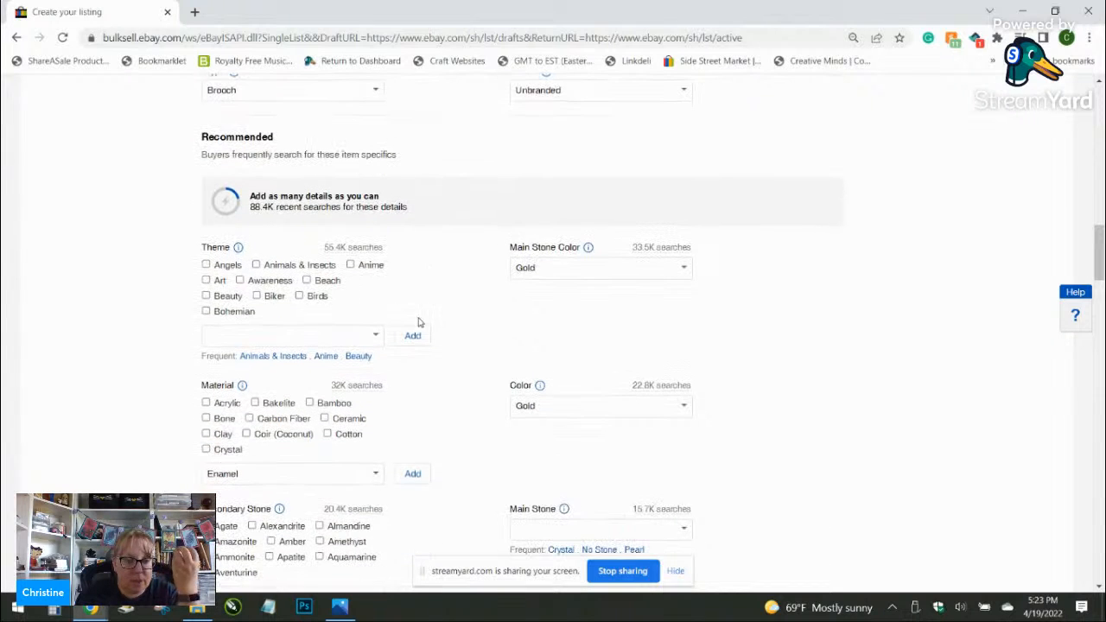
{"action": "left_click", "coordinate": [303, 338]}
{"action": "type", "text": "flwoers"}
{"action": "key", "text": "BackSpace"}
{"action": "key", "text": "BackSpace"}
{"action": "key", "text": "BackSpace"}
{"action": "key", "text": "BackSpace"}
{"action": "key", "text": "BackSpace"}
{"action": "type", "text": "owers"}
{"action": "left_click", "coordinate": [311, 357]}
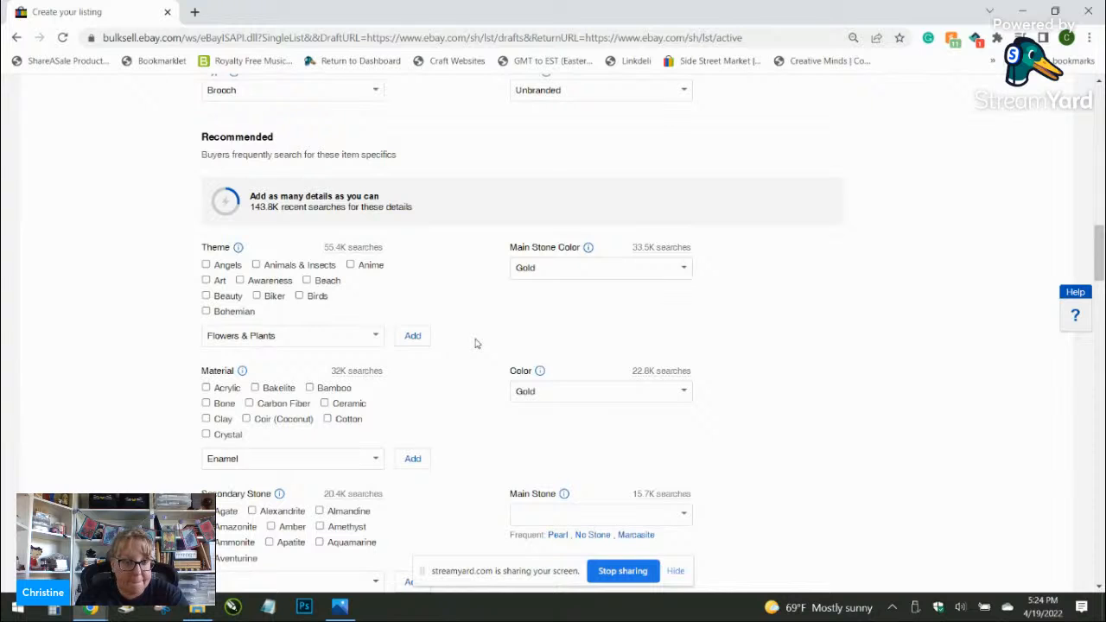
Step: Set the Item Length specific of the brooch to 2.25 in
{"action": "scroll", "coordinate": [474, 344], "scroll_direction": "down", "scroll_amount": 1}
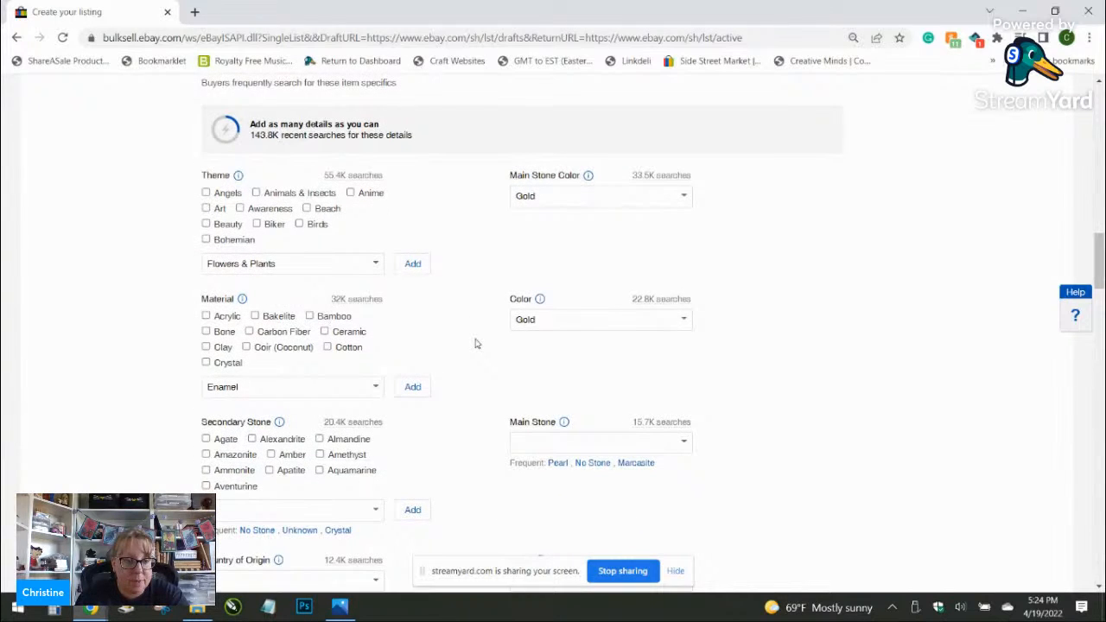
{"action": "scroll", "coordinate": [474, 344], "scroll_direction": "down", "scroll_amount": 4}
{"action": "scroll", "coordinate": [478, 343], "scroll_direction": "down", "scroll_amount": 3}
{"action": "left_click", "coordinate": [554, 400]}
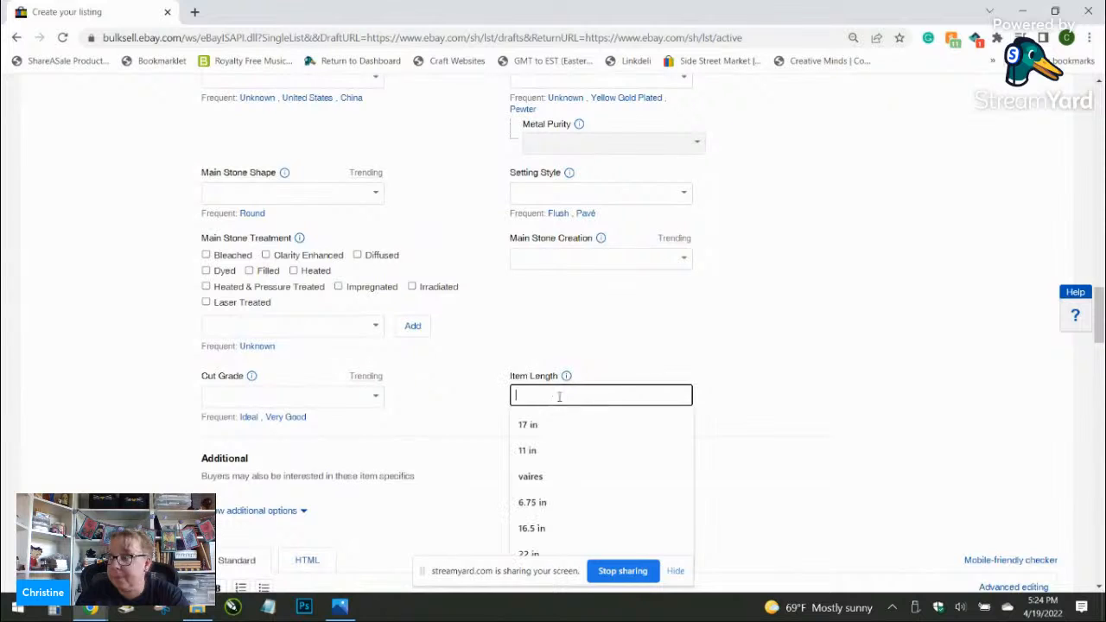
{"action": "left_click", "coordinate": [197, 610]}
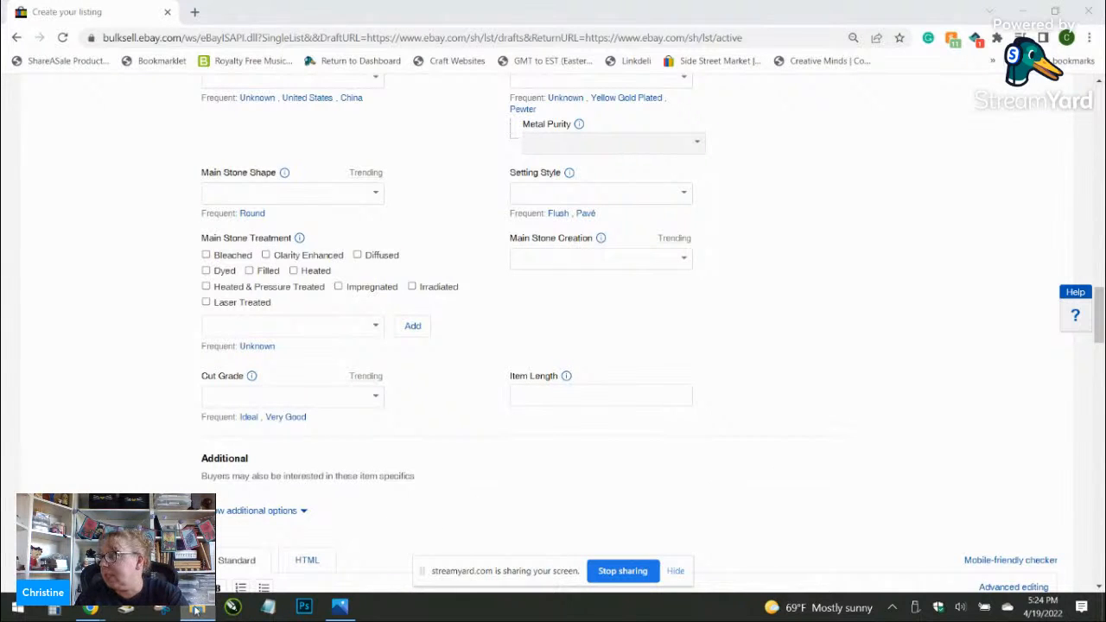
{"action": "left_click", "coordinate": [197, 610]}
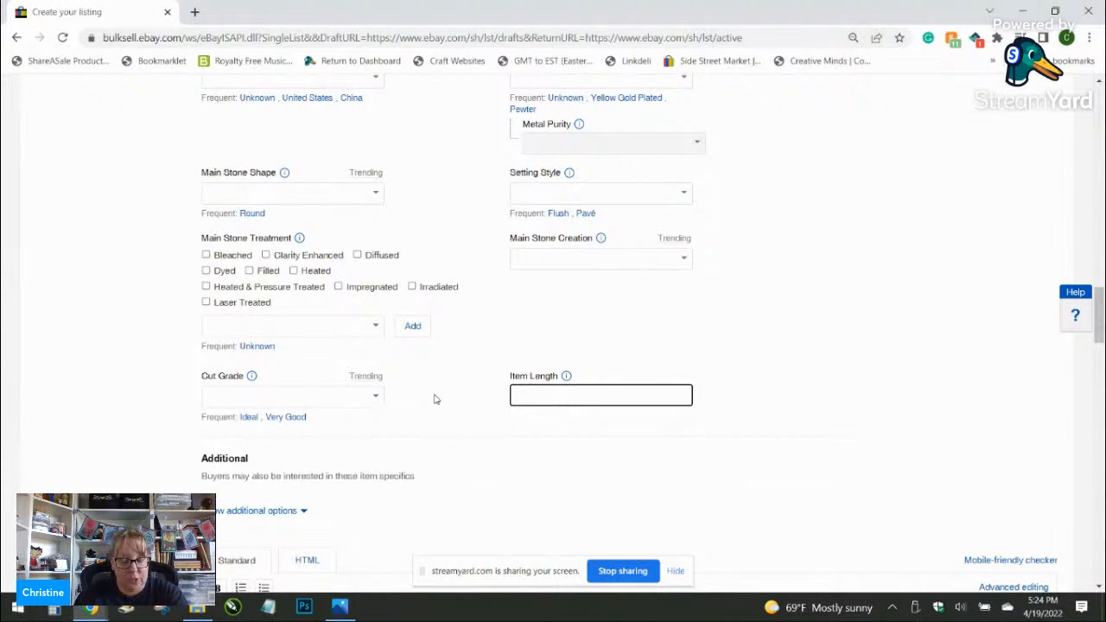
{"action": "type", "text": "2.2"}
{"action": "scroll", "coordinate": [437, 371], "scroll_direction": "up", "scroll_amount": 3}
{"action": "scroll", "coordinate": [454, 340], "scroll_direction": "down", "scroll_amount": 5}
Step: Enter the item description "red and green enamel over gold double rose bud brooch", "c clasp closure" and "2 1/4" L x 1 3/4" wide" on separate lines
{"action": "left_click", "coordinate": [406, 500]}
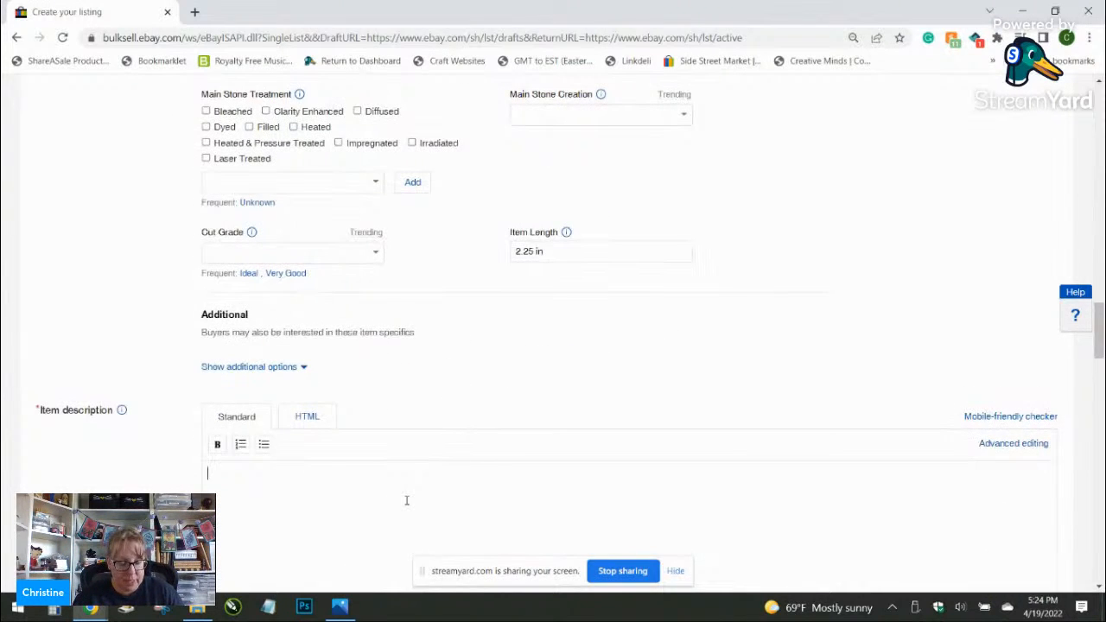
{"action": "type", "text": "red and green enamel over gold double rose bud brooch"}
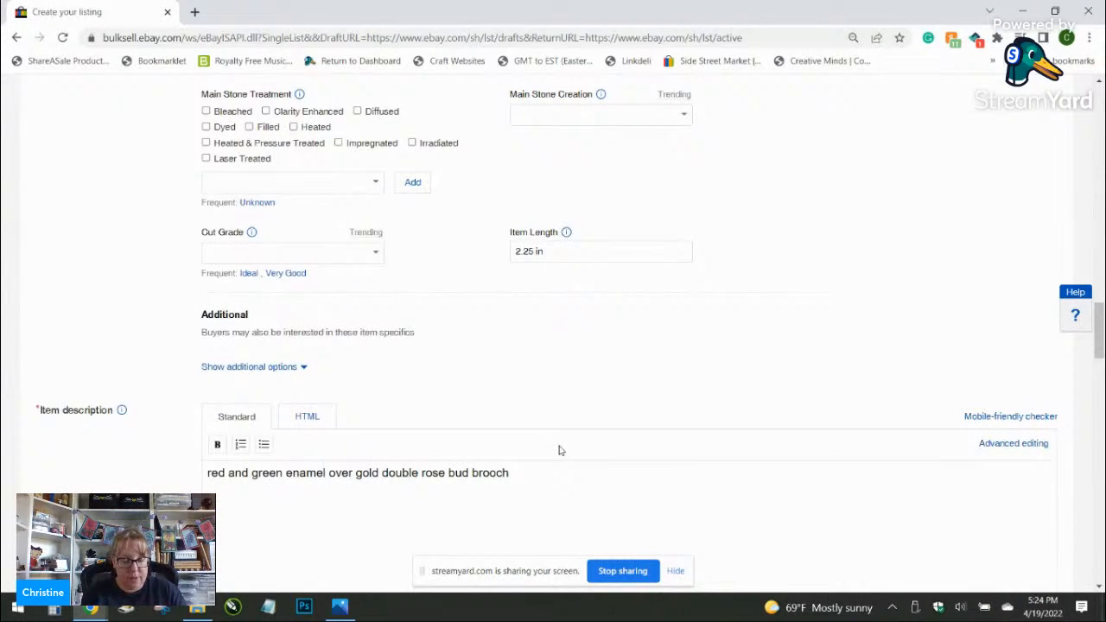
{"action": "type", "text": "clso"}
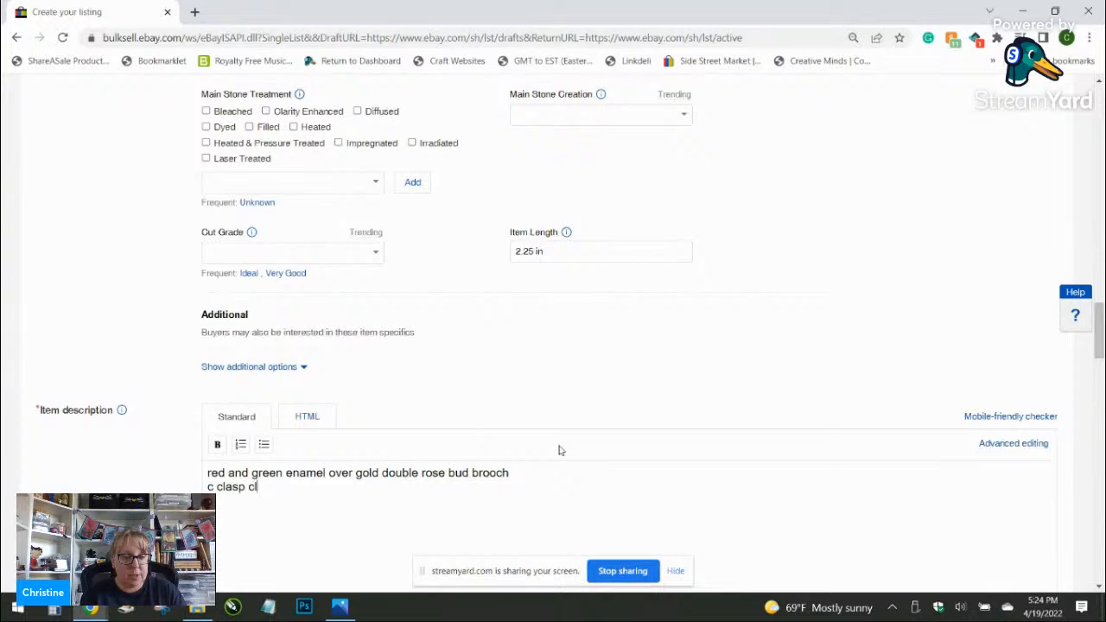
{"action": "key", "text": "BackSpace"}
{"action": "type", "text": "osure 1/4\" L x 1 "}
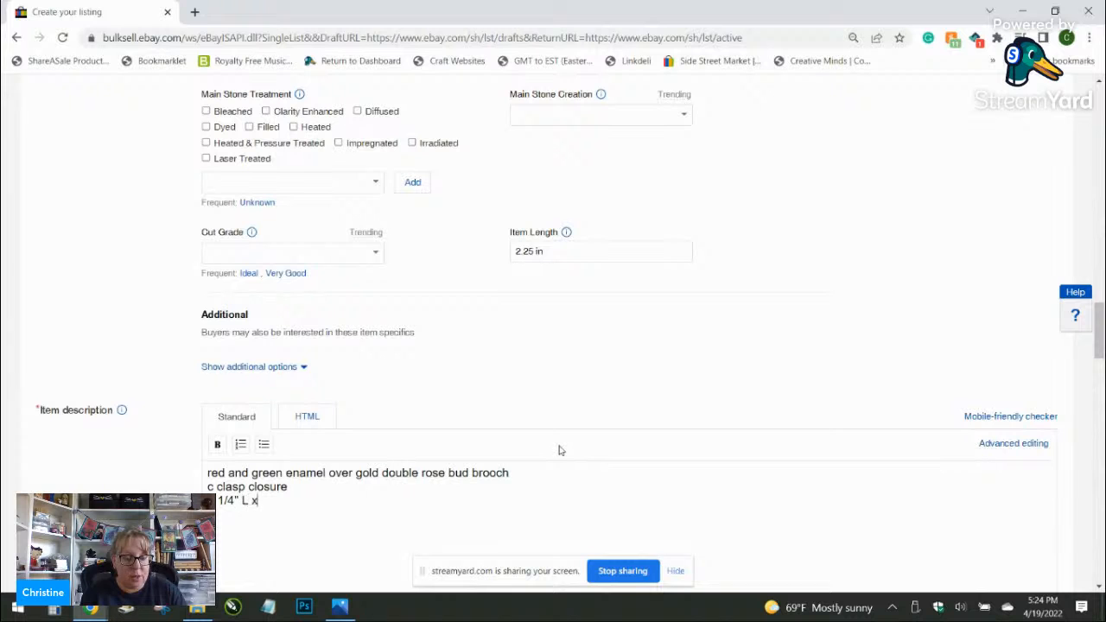
{"action": "type", "text": "3/4\" wide"}
Step: Set the Buy It Now price of the fixed-price listing to $15.99
{"action": "scroll", "coordinate": [523, 378], "scroll_direction": "down", "scroll_amount": 6}
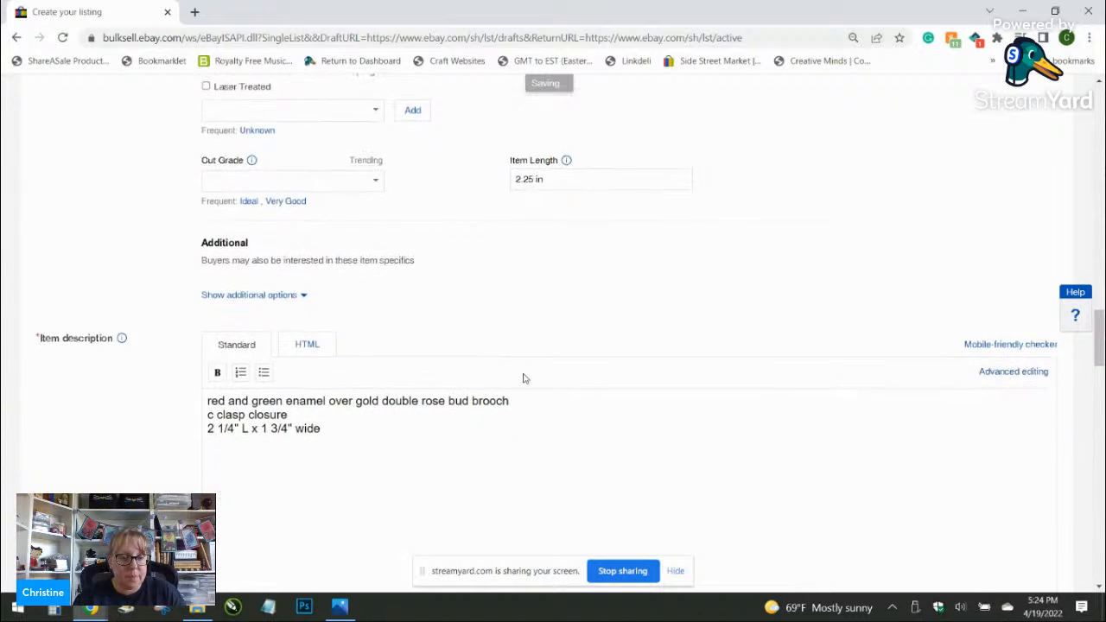
{"action": "left_click", "coordinate": [259, 435]}
{"action": "type", "text": "15.99"}
{"action": "left_click", "coordinate": [325, 432]}
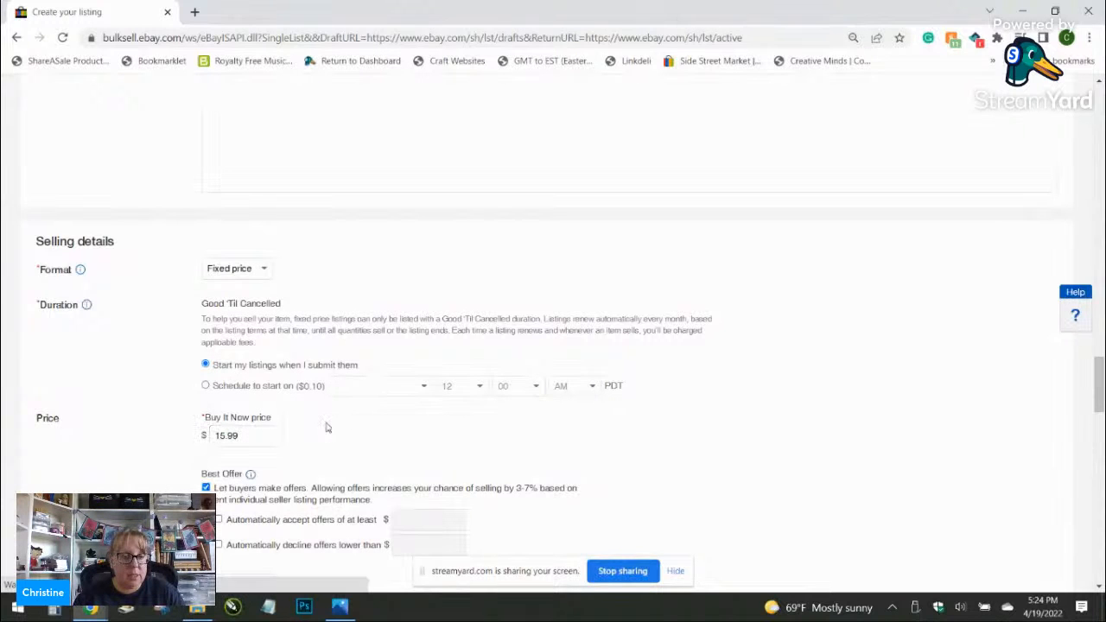
Step: Set the package dimensions to 6 x 6 x 1 in and the custom weight to 0 lbs 3 oz
{"action": "scroll", "coordinate": [325, 426], "scroll_direction": "down", "scroll_amount": 1}
{"action": "scroll", "coordinate": [325, 427], "scroll_direction": "down", "scroll_amount": 4}
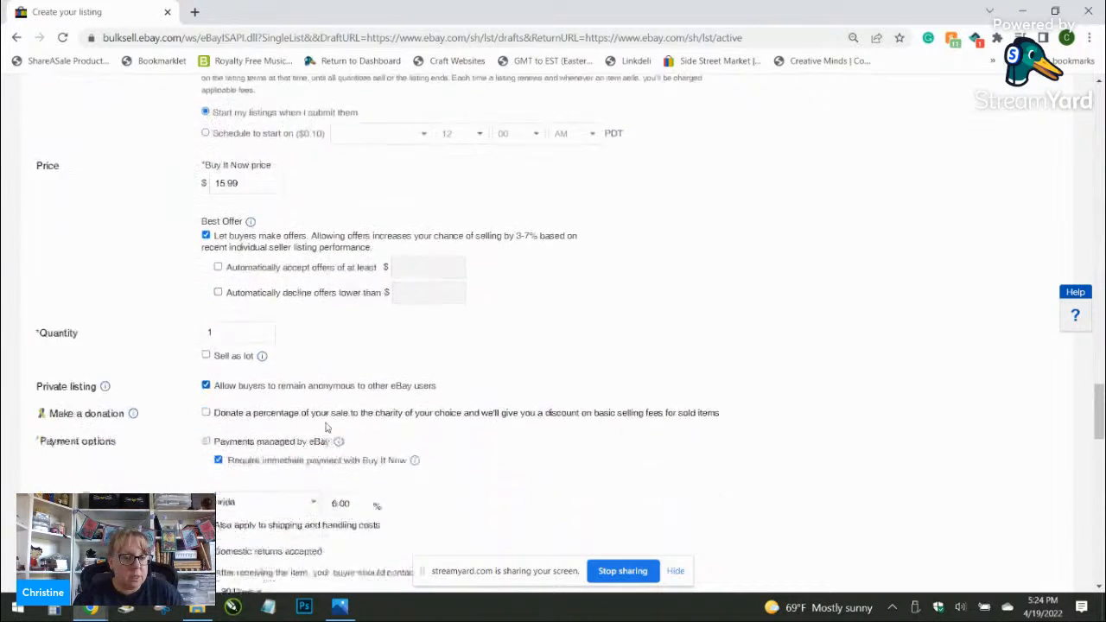
{"action": "scroll", "coordinate": [325, 426], "scroll_direction": "down", "scroll_amount": 3}
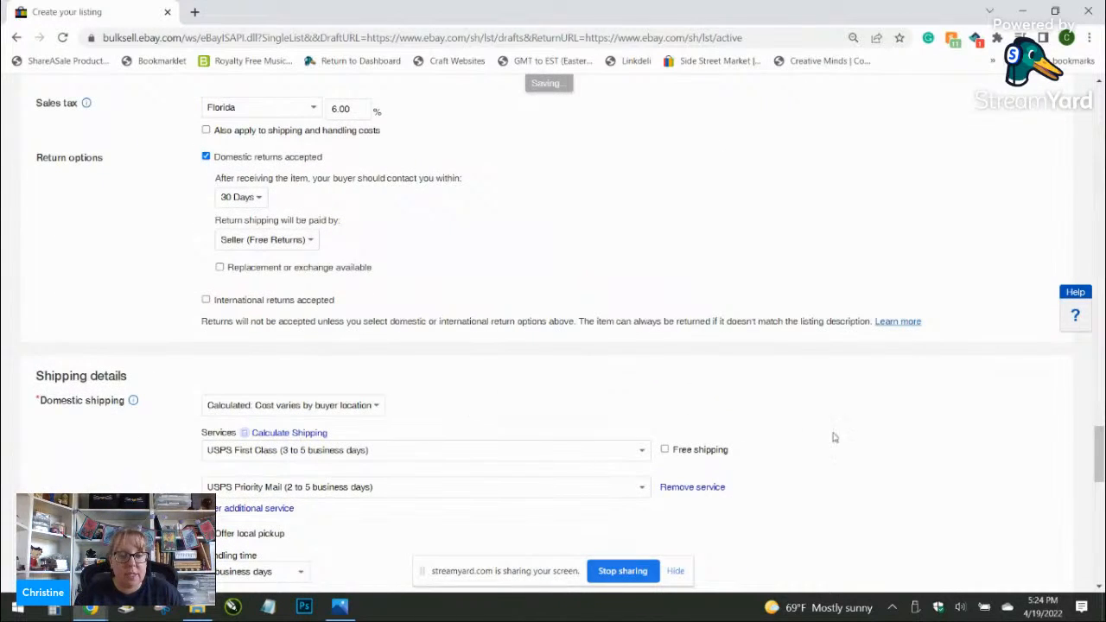
{"action": "scroll", "coordinate": [824, 438], "scroll_direction": "down", "scroll_amount": 3}
{"action": "scroll", "coordinate": [605, 442], "scroll_direction": "down", "scroll_amount": 1}
{"action": "left_click", "coordinate": [369, 417]}
{"action": "type", "text": "6"}
{"action": "key", "text": "Tab"}
{"action": "type", "text": "6"}
{"action": "key", "text": "Tab"}
{"action": "type", "text": "1"}
{"action": "key", "text": "Tab"}
{"action": "key", "text": "Tab"}
{"action": "key", "text": "Tab"}
{"action": "key", "text": "Tab"}
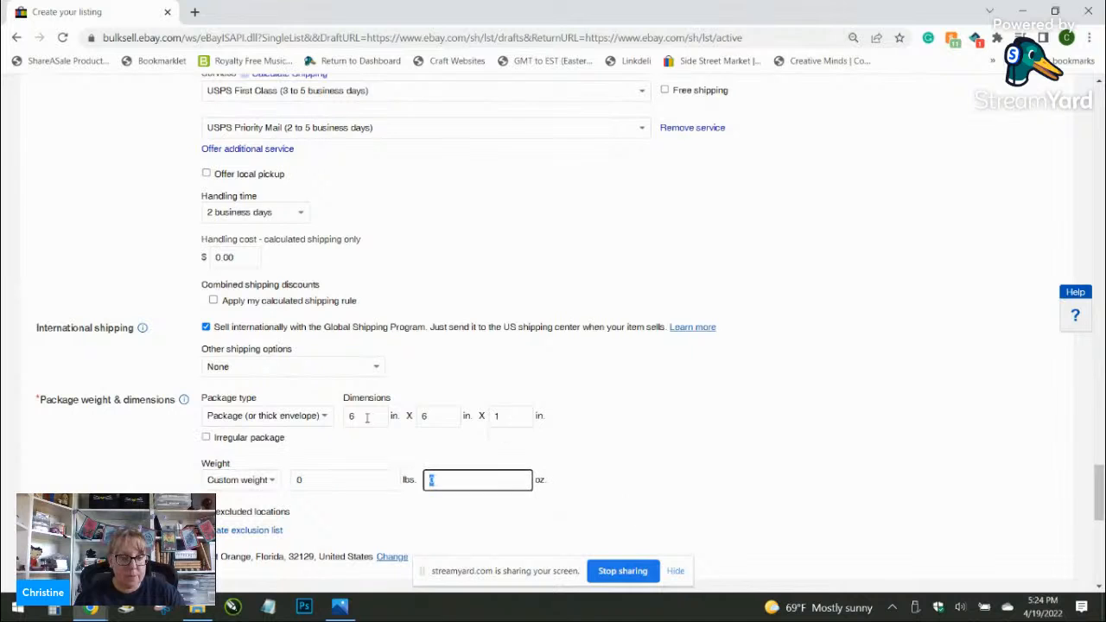
{"action": "left_click", "coordinate": [609, 377]}
Step: Enable Promoted Listings Standard for the brooch with an ad rate of 7%
{"action": "scroll", "coordinate": [607, 370], "scroll_direction": "down", "scroll_amount": 3}
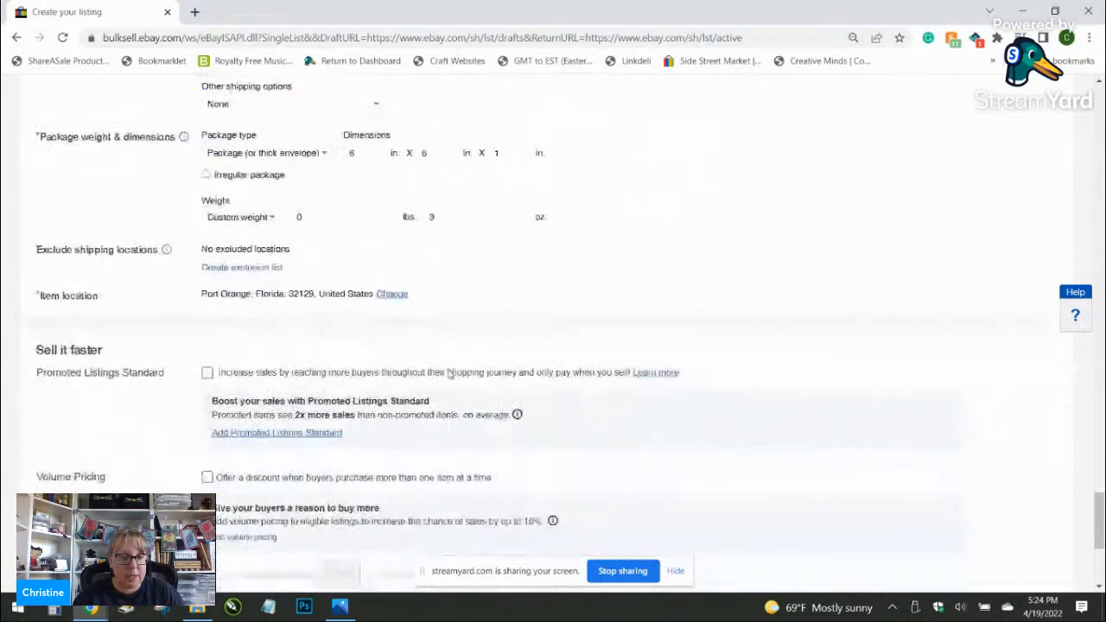
{"action": "left_click", "coordinate": [207, 347]}
{"action": "scroll", "coordinate": [319, 341], "scroll_direction": "down", "scroll_amount": 1}
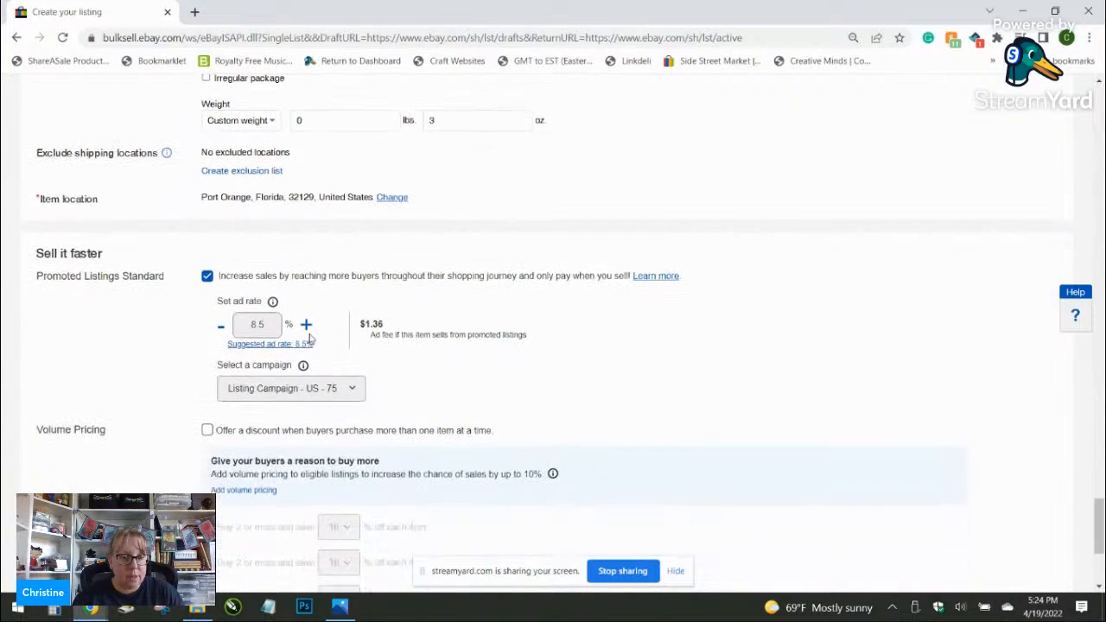
{"action": "double_click", "coordinate": [257, 325]}
{"action": "type", "text": "7"}
{"action": "left_click", "coordinate": [374, 307]}
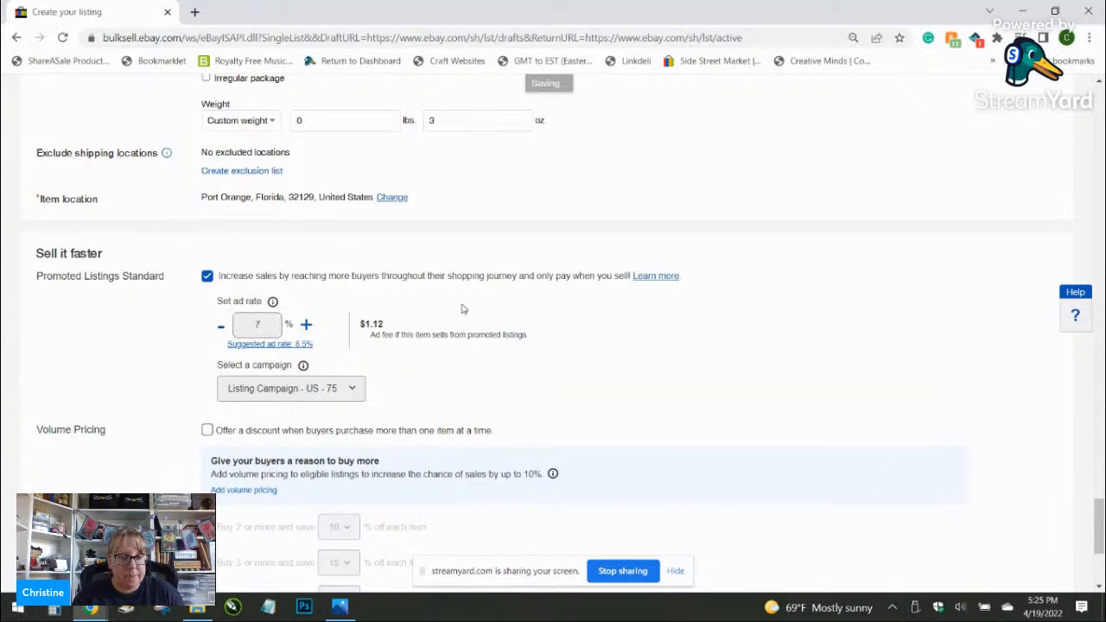
Step: Preview and publish the rose brooch listing, finishing without starting another draft
{"action": "scroll", "coordinate": [474, 317], "scroll_direction": "down", "scroll_amount": 1}
{"action": "scroll", "coordinate": [475, 317], "scroll_direction": "down", "scroll_amount": 2}
{"action": "left_click", "coordinate": [430, 528]}
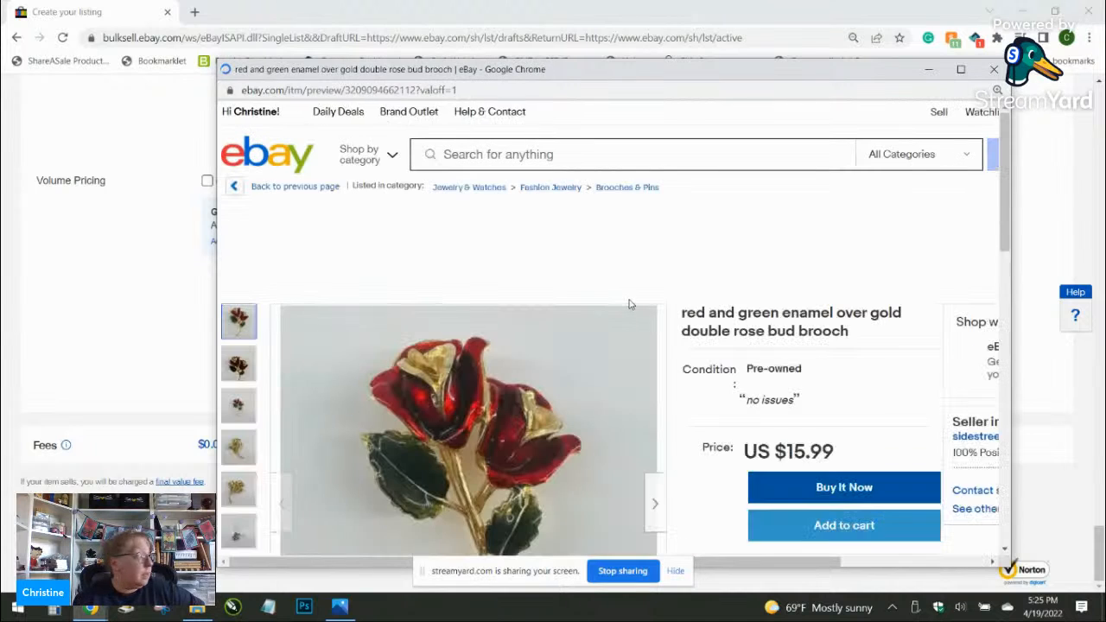
{"action": "left_click", "coordinate": [993, 69]}
{"action": "left_click", "coordinate": [233, 531]}
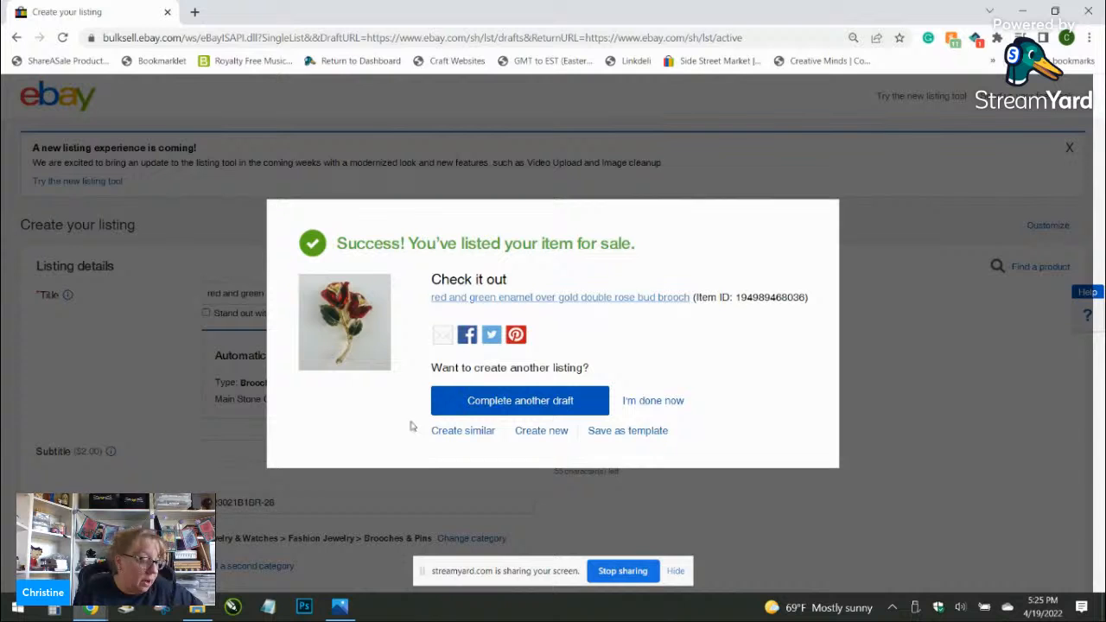
{"action": "left_click", "coordinate": [643, 406]}
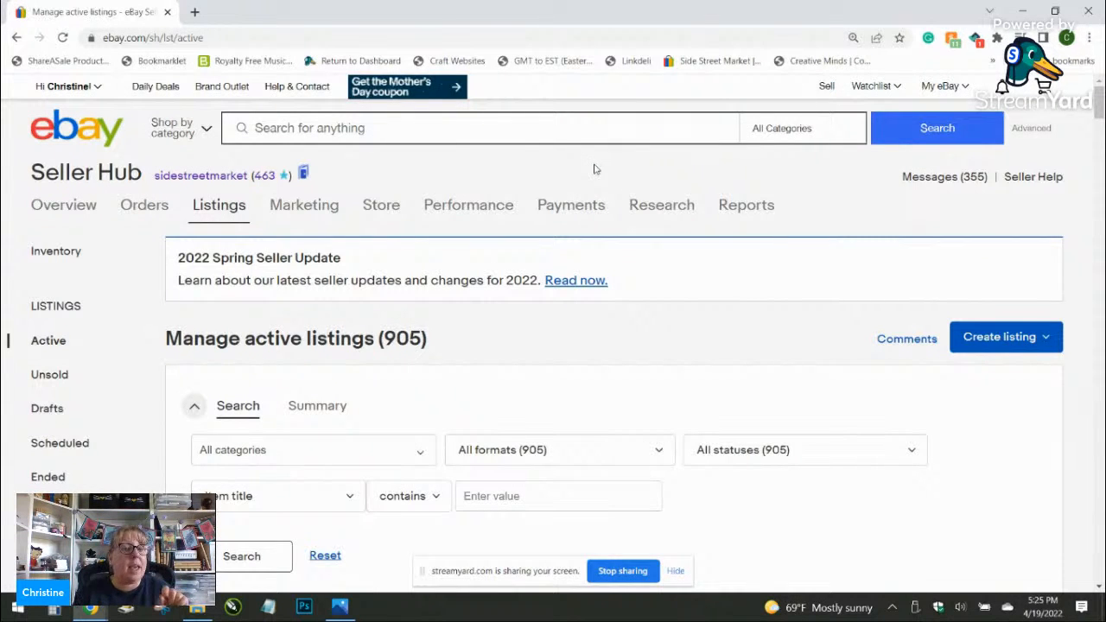
Step: Switch to the Photos app and zoom in on IMG_7847.JPG, the circular brooch set with coloured stones
{"action": "left_click", "coordinate": [340, 607]}
{"action": "left_click", "coordinate": [1087, 11]}
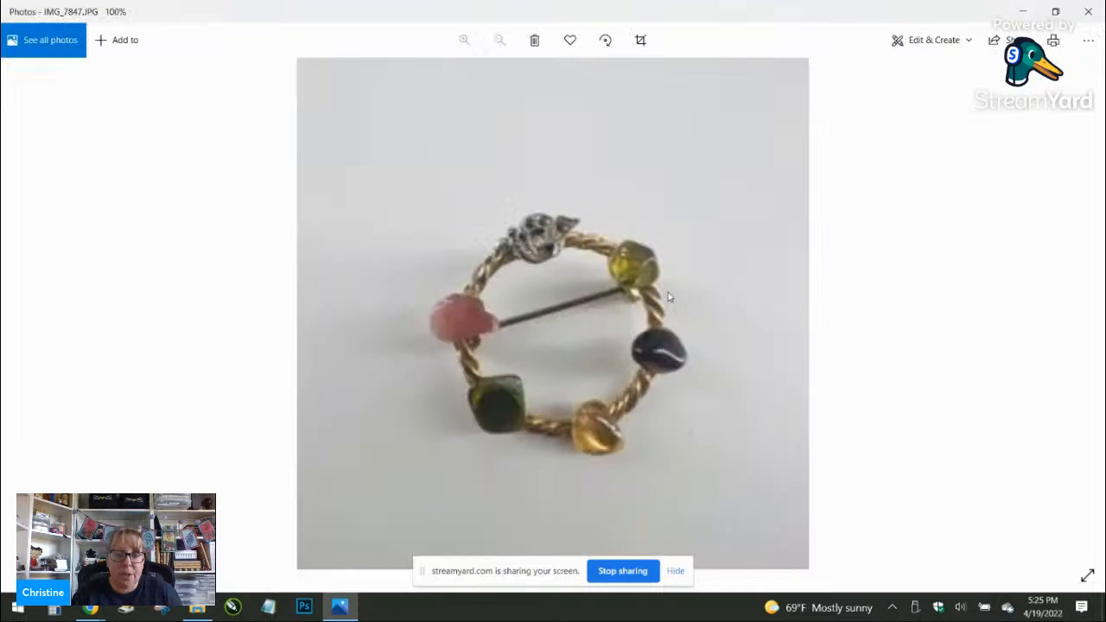
{"action": "scroll", "coordinate": [677, 323], "scroll_direction": "up", "scroll_amount": 3}
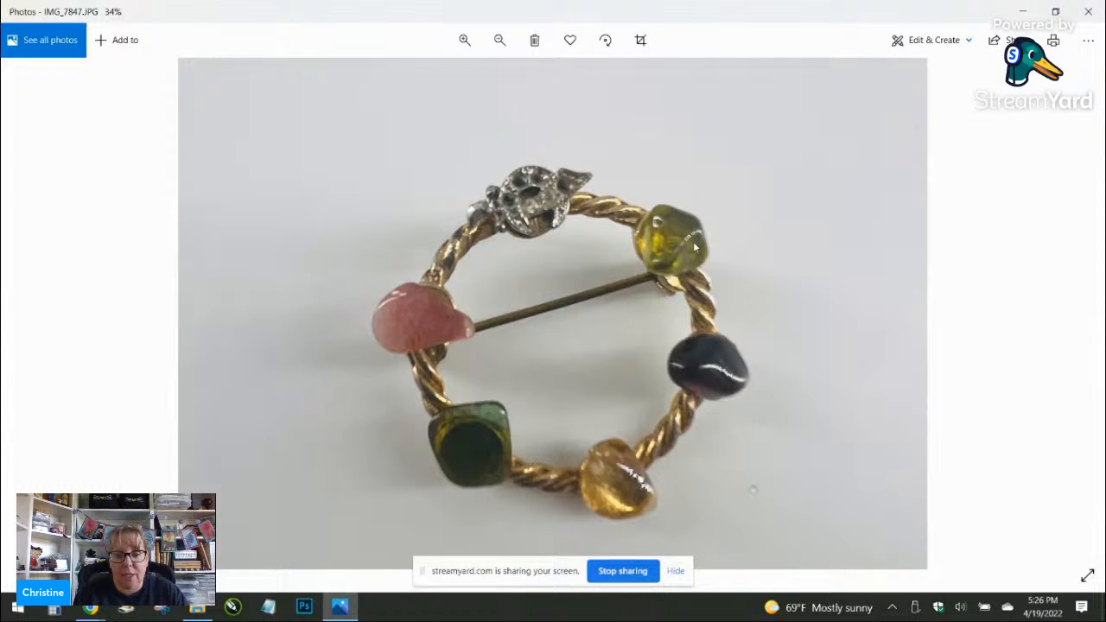
Step: Zoom out on the circular brooch photo and return to the active listings page on eBay in the browser
{"action": "scroll", "coordinate": [693, 248], "scroll_direction": "down", "scroll_amount": 1}
{"action": "scroll", "coordinate": [682, 251], "scroll_direction": "down", "scroll_amount": 1}
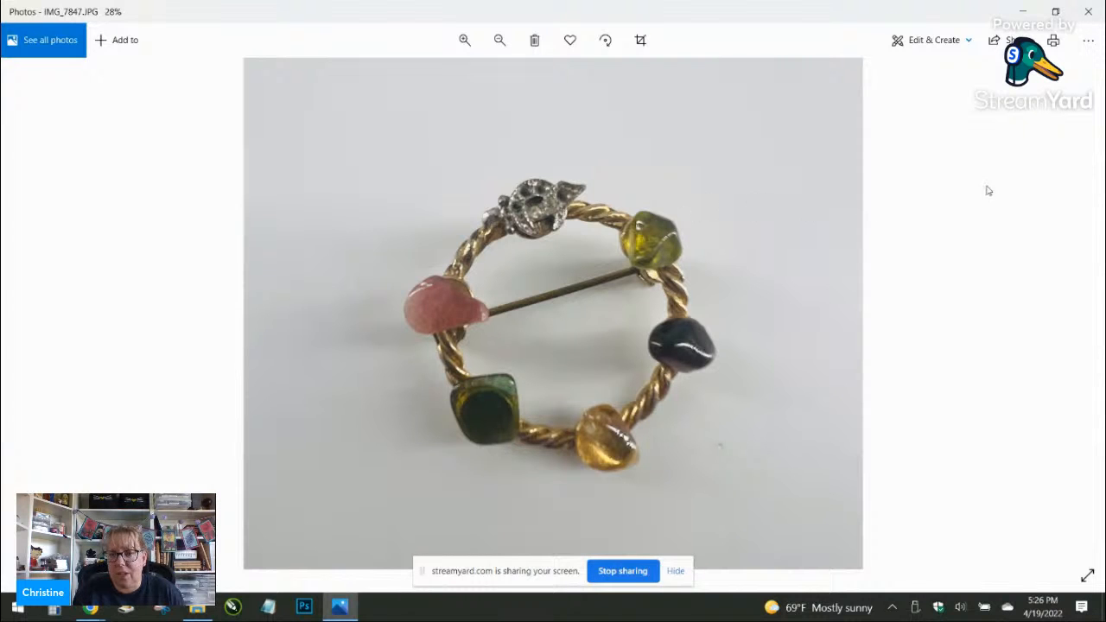
{"action": "left_click", "coordinate": [1031, 16]}
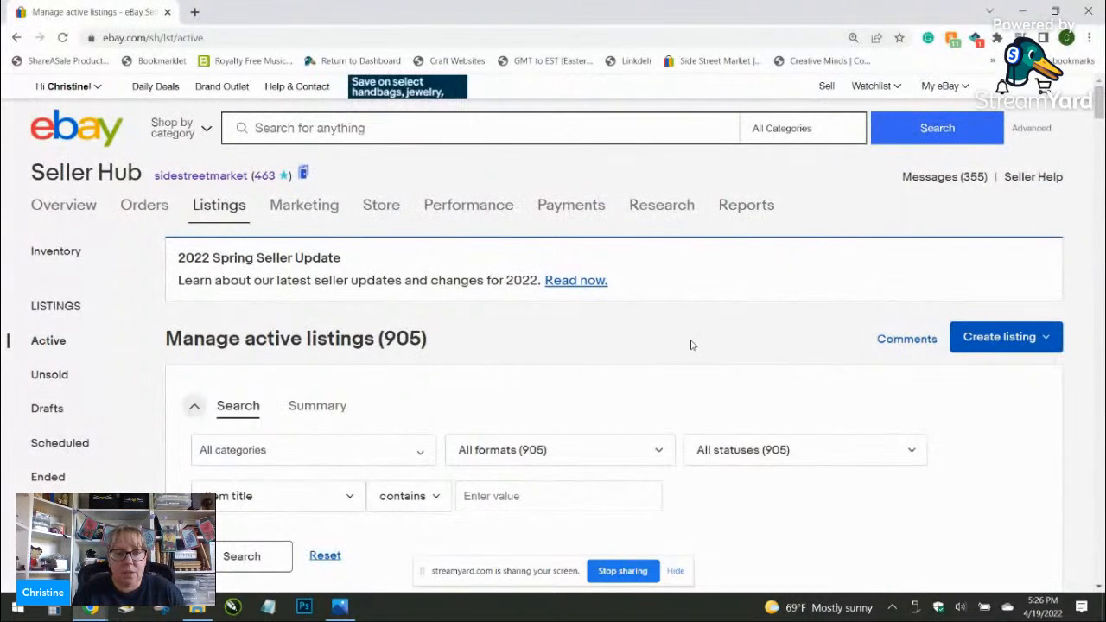
{"action": "scroll", "coordinate": [830, 298], "scroll_direction": "down", "scroll_amount": 3}
{"action": "scroll", "coordinate": [829, 298], "scroll_direction": "down", "scroll_amount": 3}
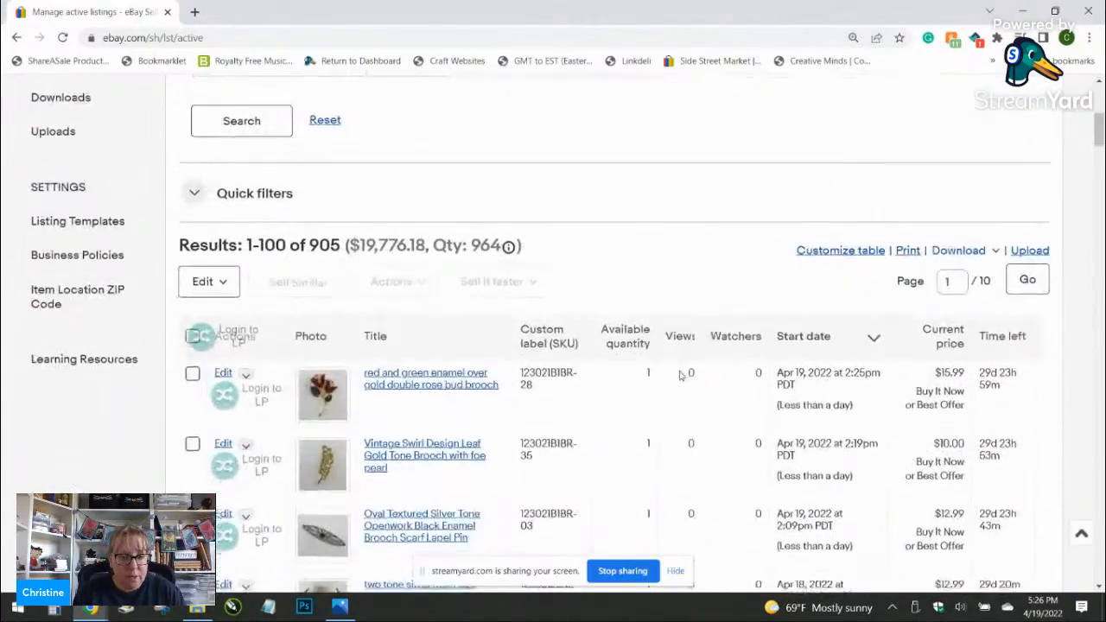
{"action": "scroll", "coordinate": [600, 371], "scroll_direction": "up", "scroll_amount": 6}
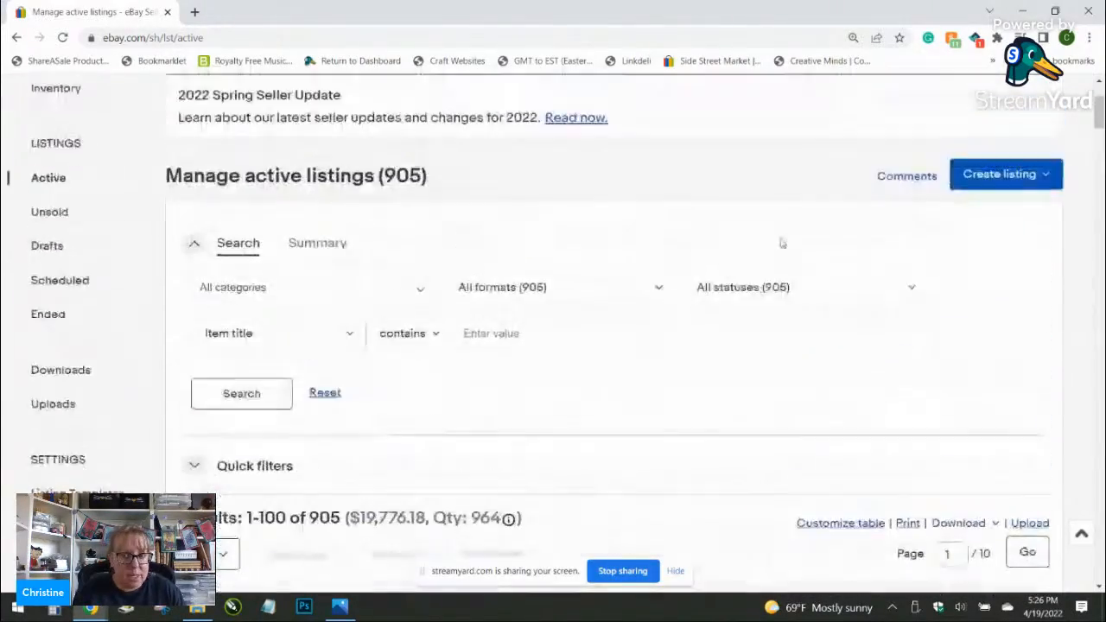
Step: Search all eBay categories for "shriner stone brooch"
{"action": "left_click", "coordinate": [395, 130]}
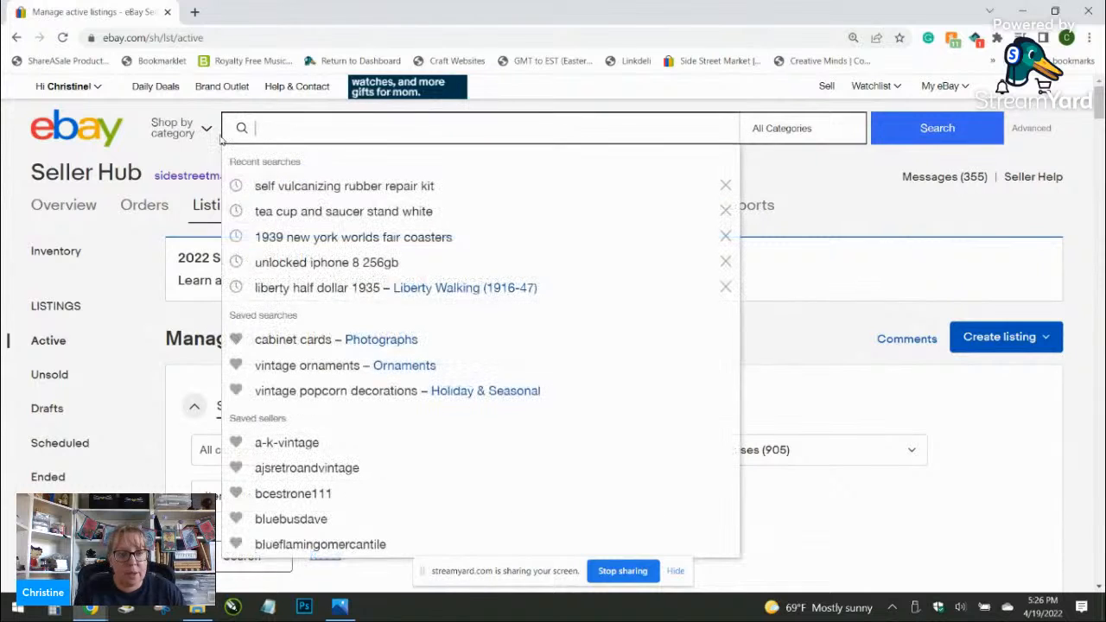
{"action": "type", "text": "shriner"}
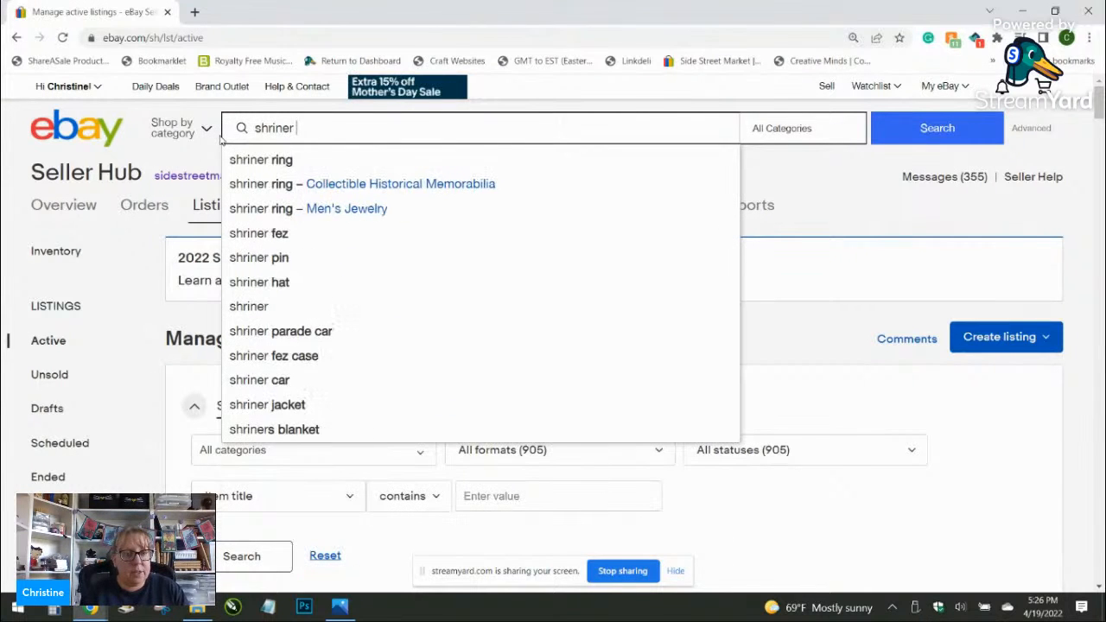
{"action": "type", "text": " stone"}
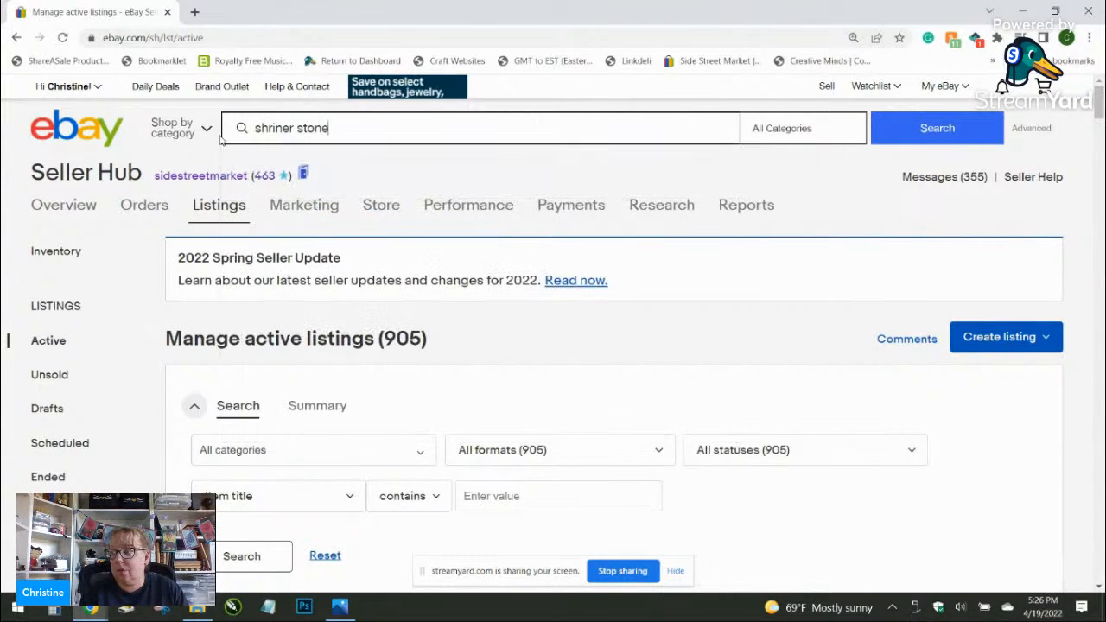
{"action": "type", "text": " brooch"}
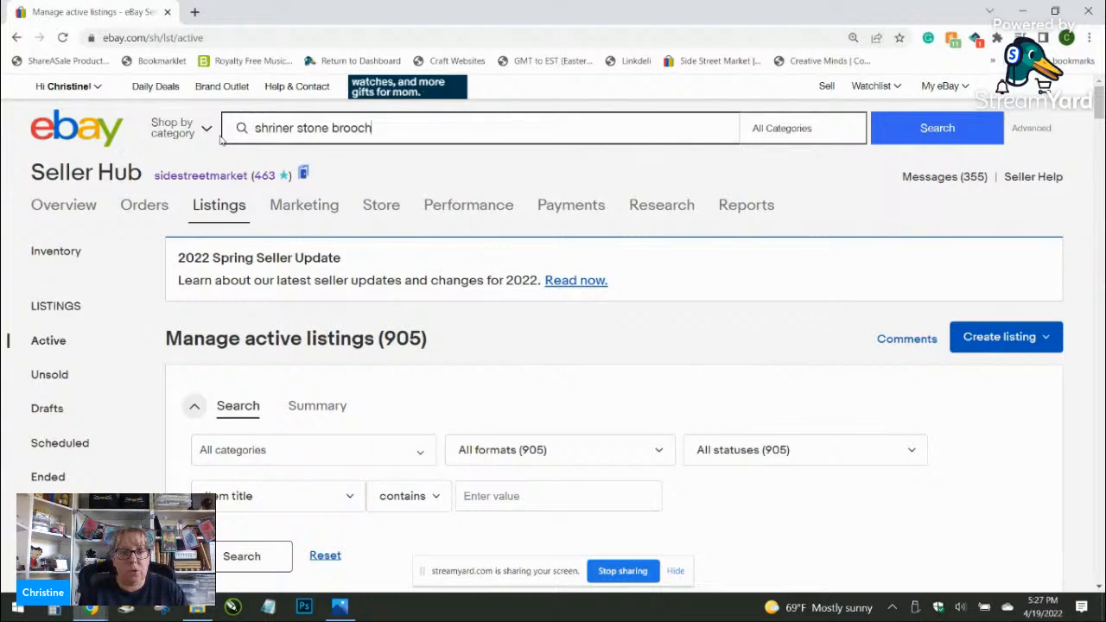
{"action": "key", "text": "Return"}
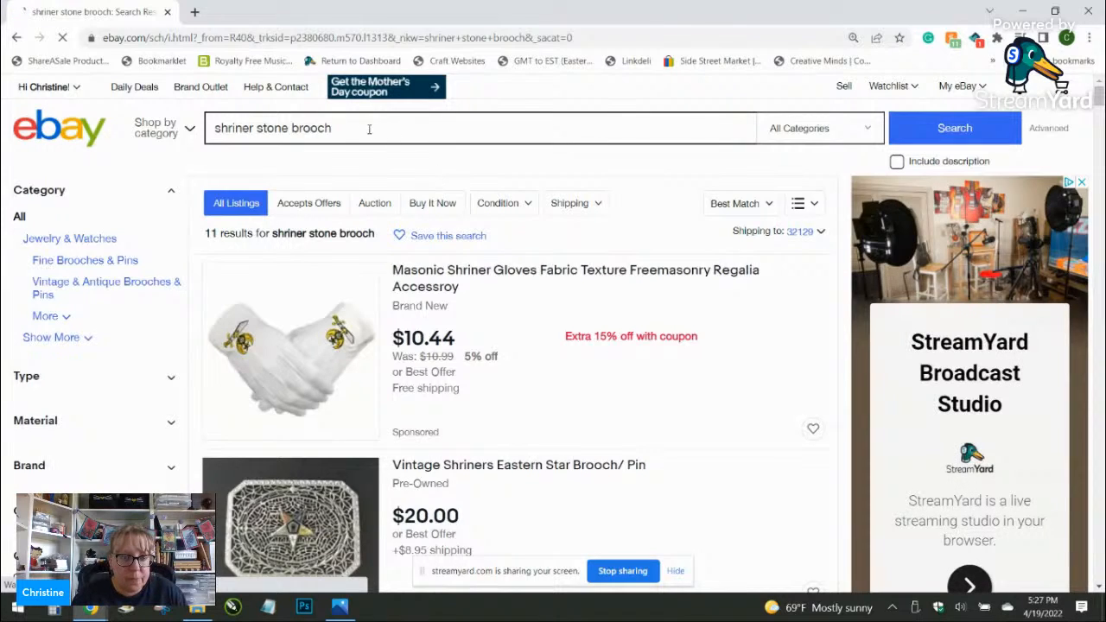
Step: Look through the search results for comparable Shriner brooches with stones, checking their designs and prices
{"action": "scroll", "coordinate": [568, 209], "scroll_direction": "down", "scroll_amount": 8}
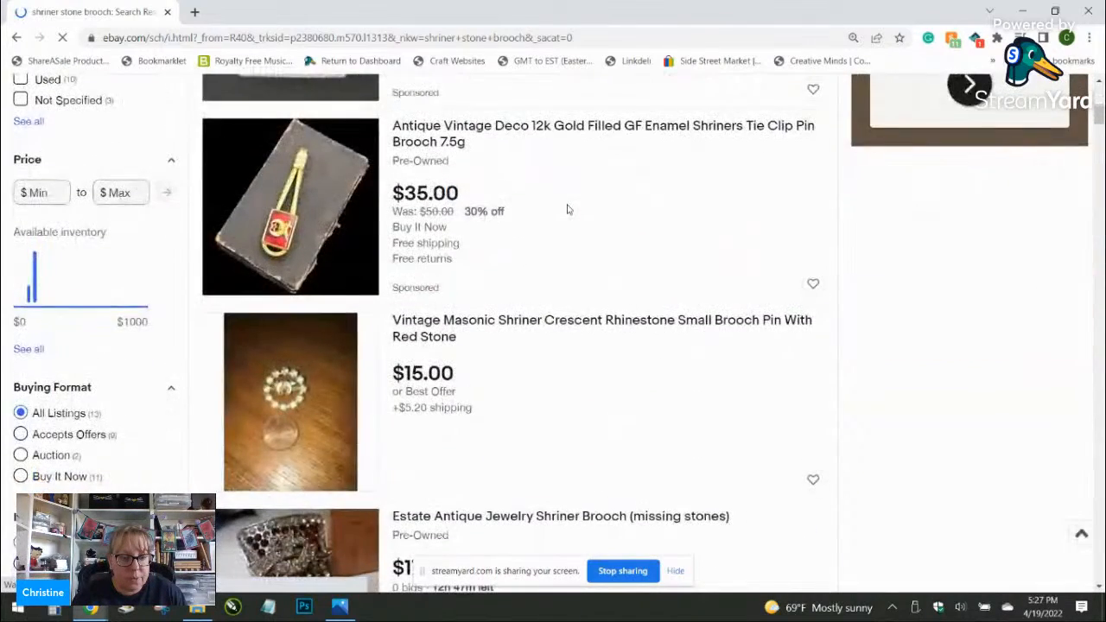
{"action": "scroll", "coordinate": [567, 209], "scroll_direction": "down", "scroll_amount": 2}
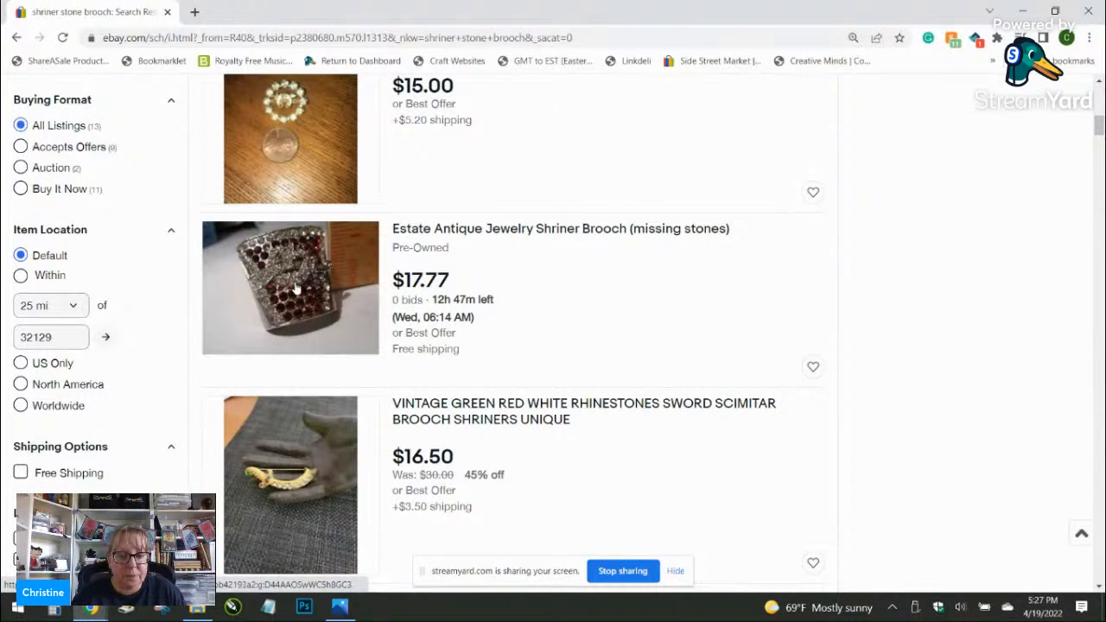
{"action": "scroll", "coordinate": [402, 272], "scroll_direction": "down", "scroll_amount": 7}
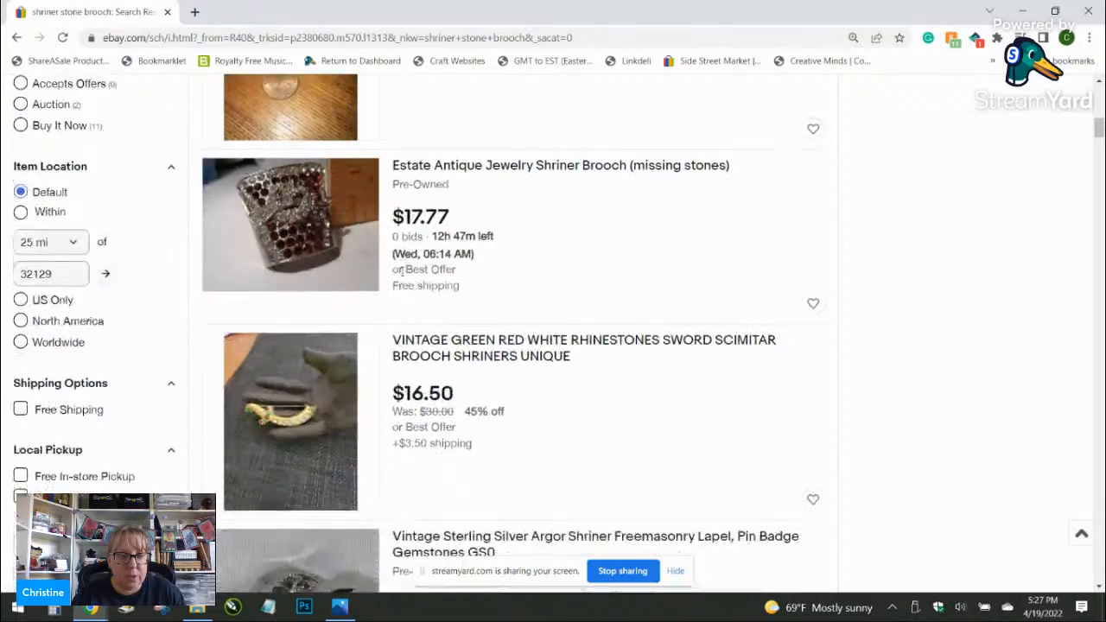
{"action": "scroll", "coordinate": [402, 275], "scroll_direction": "down", "scroll_amount": 6}
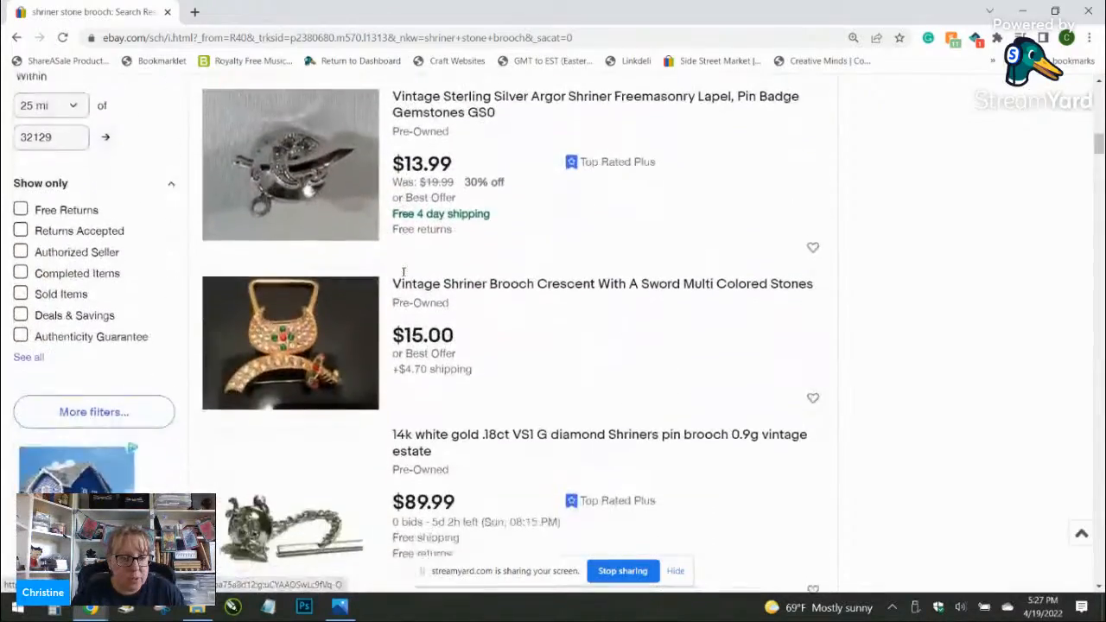
{"action": "scroll", "coordinate": [403, 275], "scroll_direction": "down", "scroll_amount": 4}
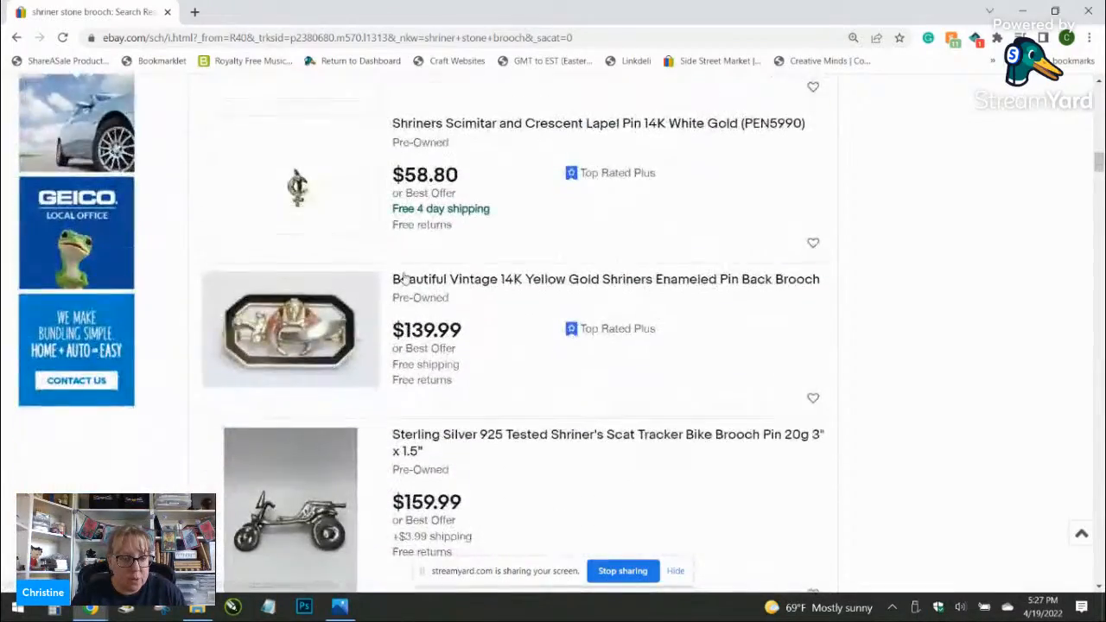
{"action": "scroll", "coordinate": [403, 277], "scroll_direction": "down", "scroll_amount": 3}
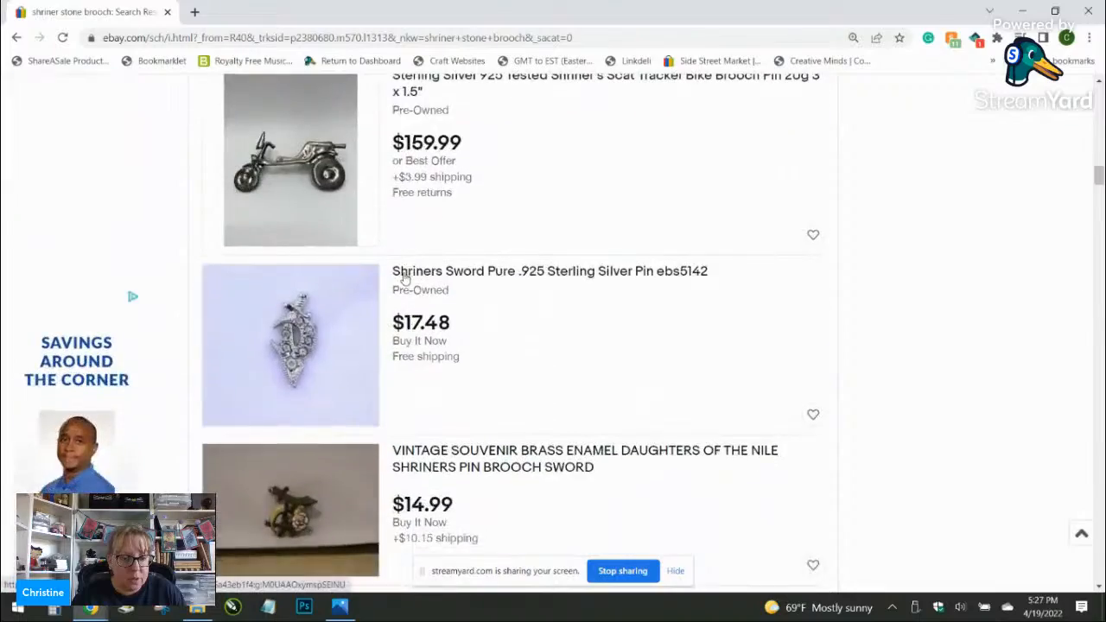
{"action": "scroll", "coordinate": [404, 276], "scroll_direction": "down", "scroll_amount": 1}
{"action": "scroll", "coordinate": [403, 276], "scroll_direction": "down", "scroll_amount": 4}
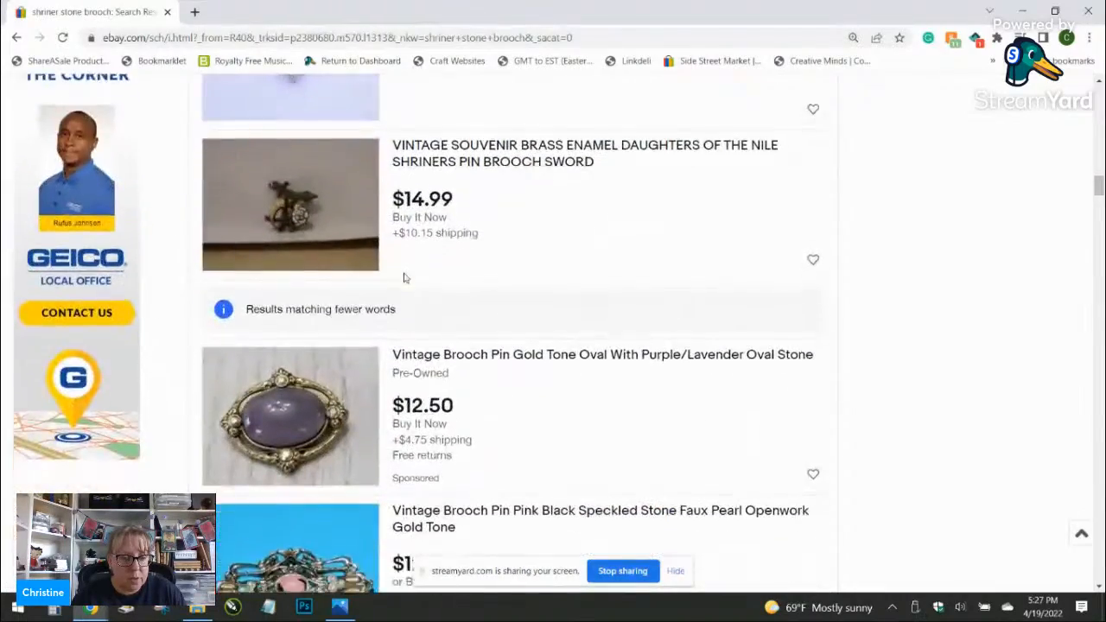
{"action": "scroll", "coordinate": [403, 276], "scroll_direction": "down", "scroll_amount": 2}
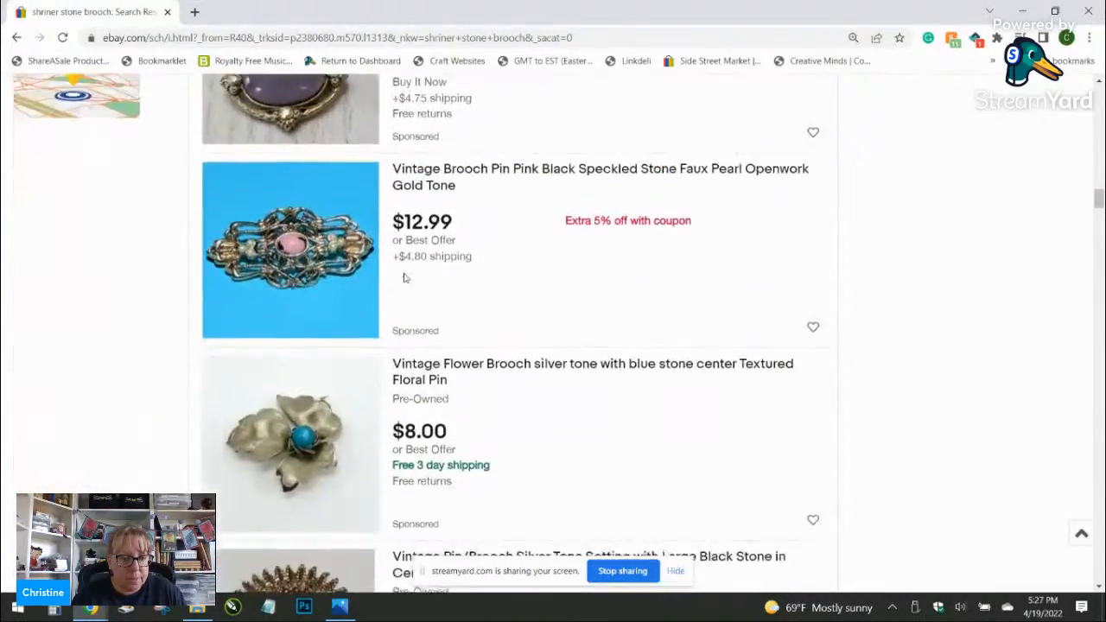
{"action": "scroll", "coordinate": [404, 278], "scroll_direction": "up", "scroll_amount": 9}
{"action": "scroll", "coordinate": [404, 282], "scroll_direction": "up", "scroll_amount": 15}
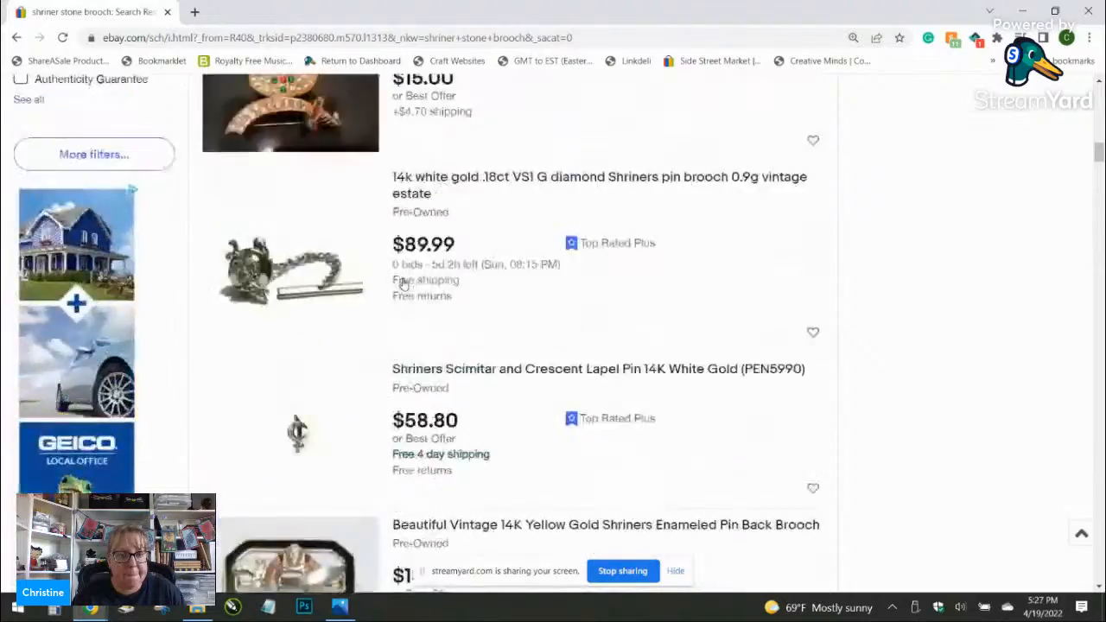
{"action": "scroll", "coordinate": [400, 274], "scroll_direction": "up", "scroll_amount": 1}
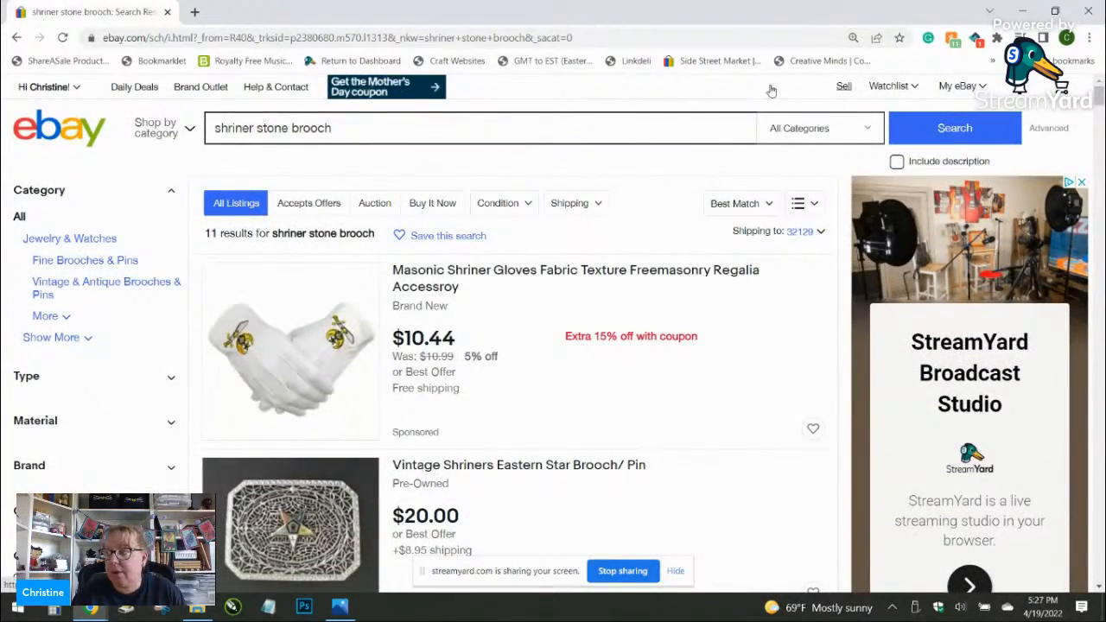
Step: Return to the seller pages and start creating a new single listing
{"action": "left_click", "coordinate": [844, 87]}
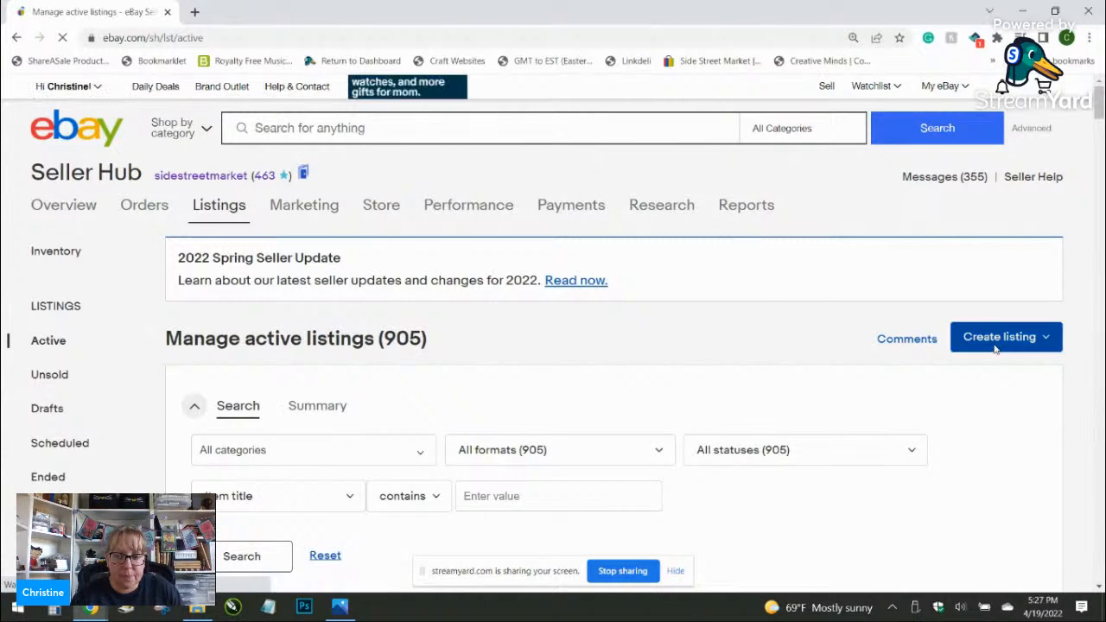
{"action": "left_click", "coordinate": [985, 339]}
{"action": "left_click", "coordinate": [899, 371]}
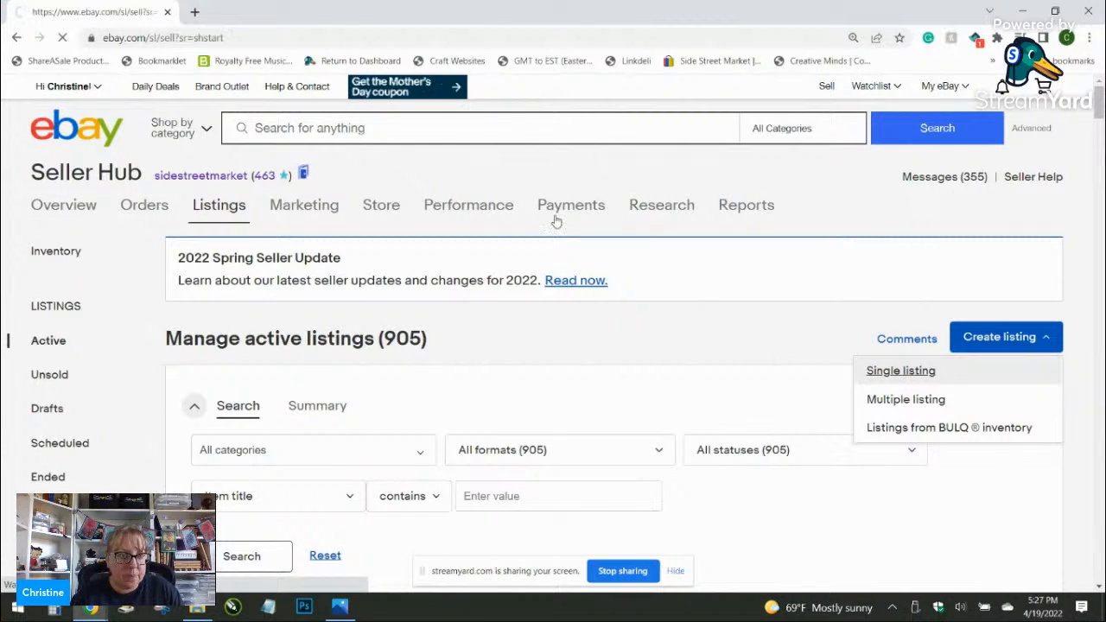
Step: Title the item "Scottish gold tone round shriner sword acrylic stone brooch" and choose the Vintage & Antique Jewelry > Brooches & Pins category
{"action": "left_click", "coordinate": [317, 190]}
{"action": "type", "text": "Sc"}
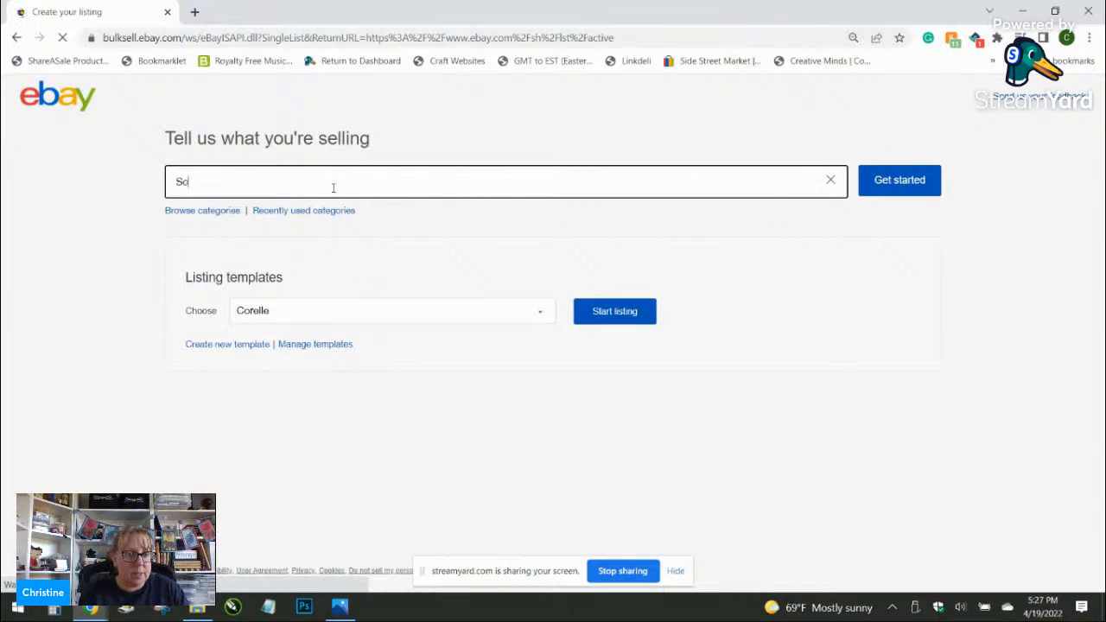
{"action": "type", "text": "ottish gold tone round s"}
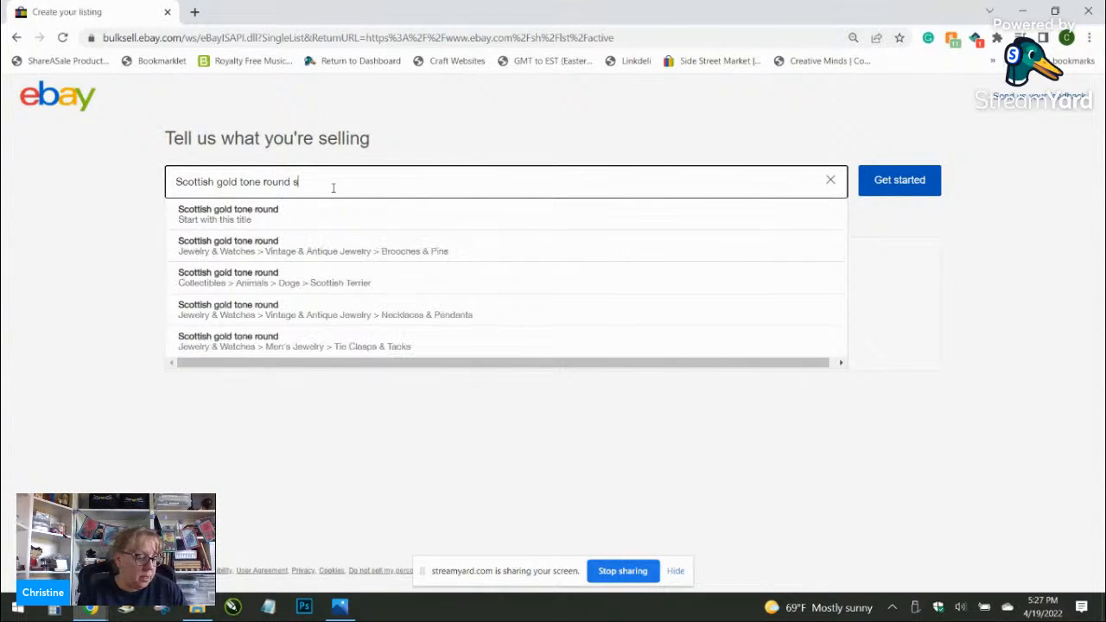
{"action": "type", "text": "hriner sword acrylic stone brooch"}
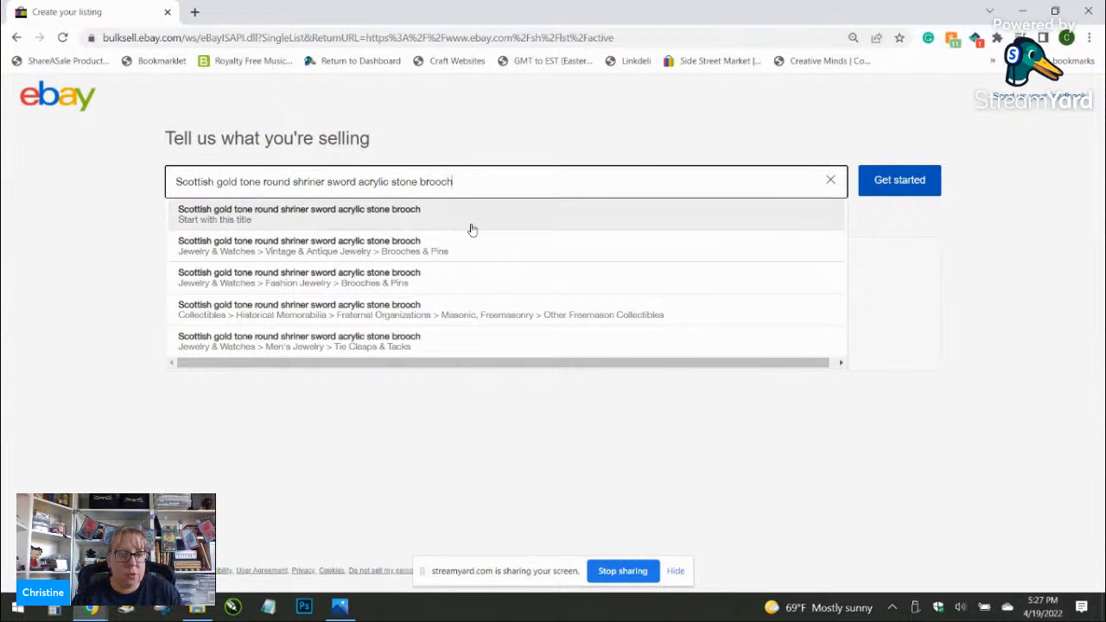
{"action": "left_click", "coordinate": [472, 249]}
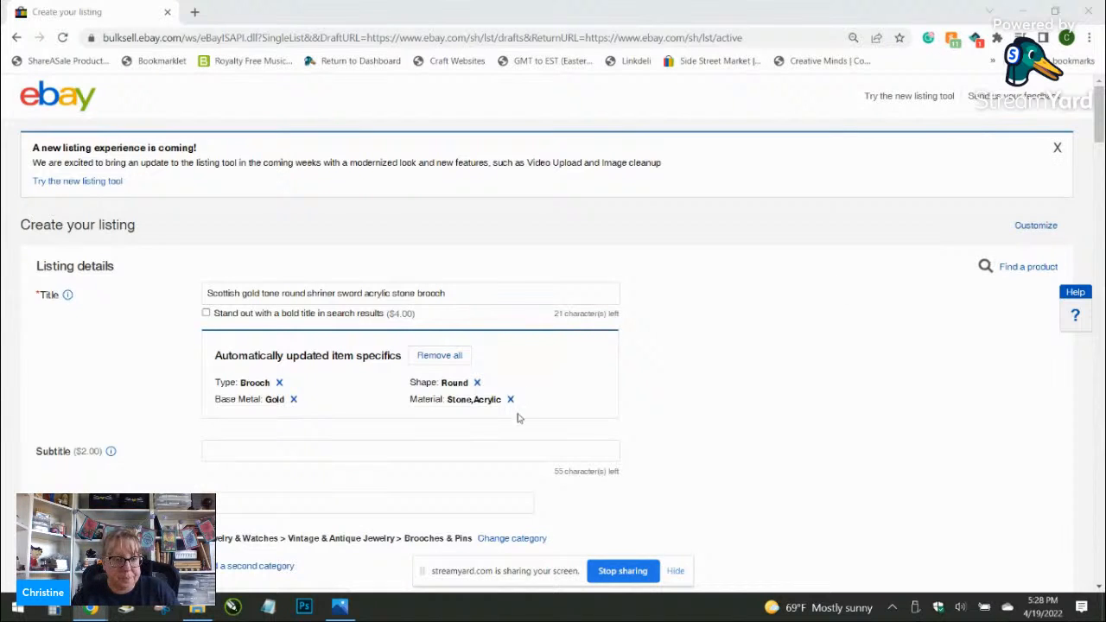
Step: Set the listing's custom label (SKU) to 123021B1BR-17
{"action": "left_click", "coordinate": [404, 500]}
{"action": "type", "text": "123021B1BR-17"}
{"action": "scroll", "coordinate": [713, 397], "scroll_direction": "down", "scroll_amount": 3}
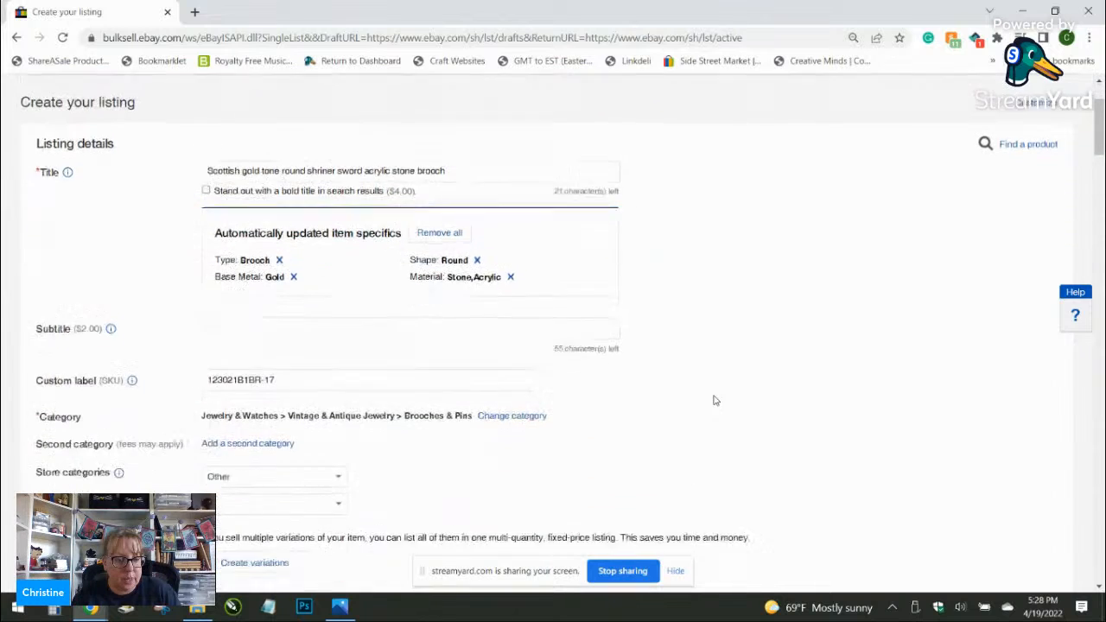
{"action": "scroll", "coordinate": [304, 321], "scroll_direction": "up", "scroll_amount": 3}
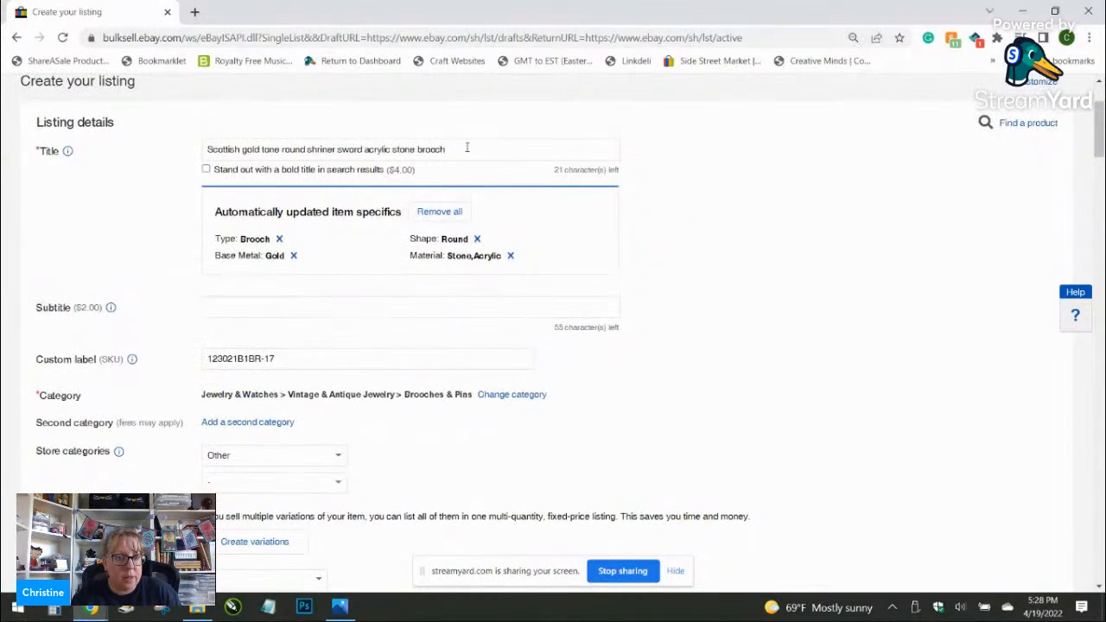
Step: Select the listing's full title text, and set the first store category to Jewelry > Brooches Pins
{"action": "left_click_drag", "start_coordinate": [469, 147], "coordinate": [181, 152]}
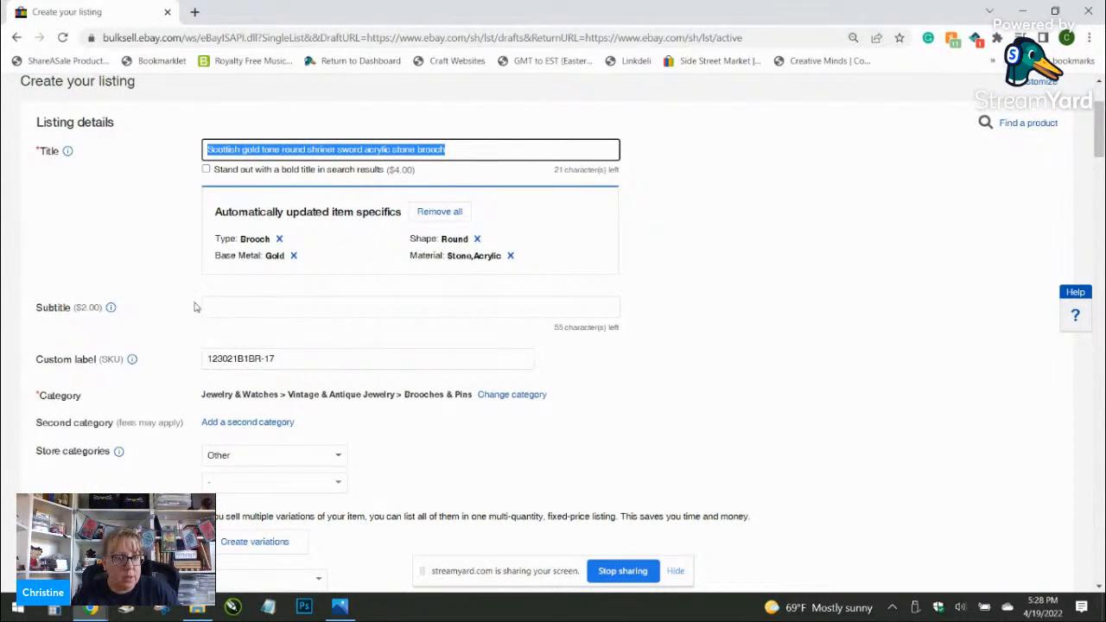
{"action": "scroll", "coordinate": [192, 292], "scroll_direction": "down", "scroll_amount": 2}
{"action": "left_click", "coordinate": [276, 310]}
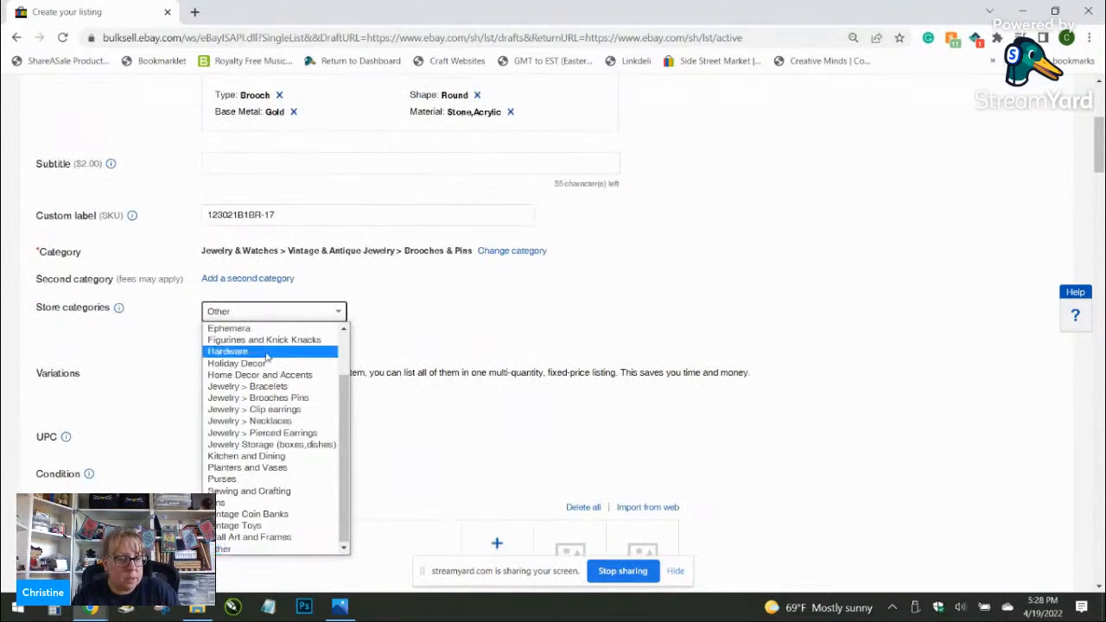
{"action": "left_click", "coordinate": [303, 398]}
Step: Set the condition to Pre-owned and enter the condition description "missing 3 rhinestones on arc"
{"action": "scroll", "coordinate": [374, 425], "scroll_direction": "down", "scroll_amount": 2}
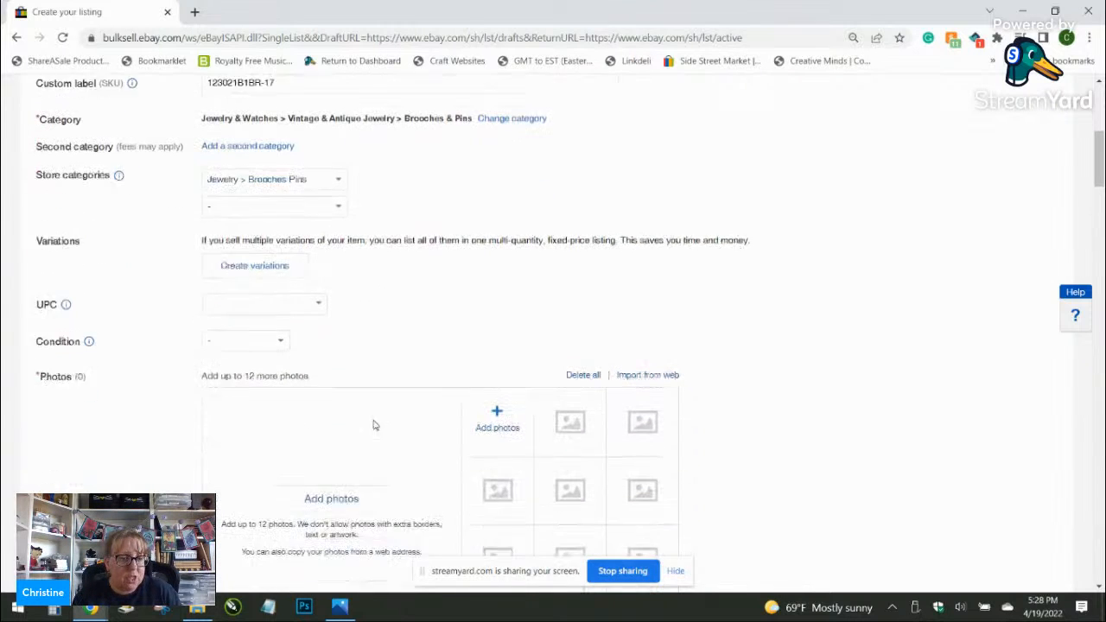
{"action": "left_click", "coordinate": [267, 332]}
{"action": "left_click", "coordinate": [273, 390]}
{"action": "left_click", "coordinate": [285, 387]}
{"action": "type", "text": "missing 3 rhinestones on arc"}
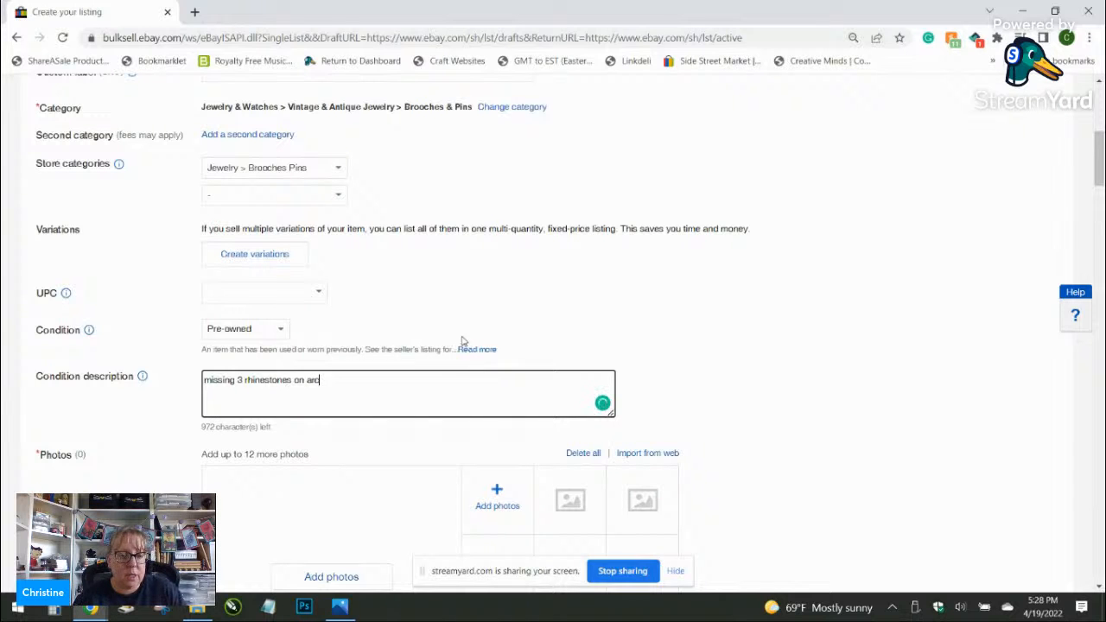
Step: Add the photos IMG_7843 through IMG_7848 from the Brooches folder to the listing
{"action": "scroll", "coordinate": [471, 337], "scroll_direction": "down", "scroll_amount": 1}
{"action": "left_click", "coordinate": [496, 423]}
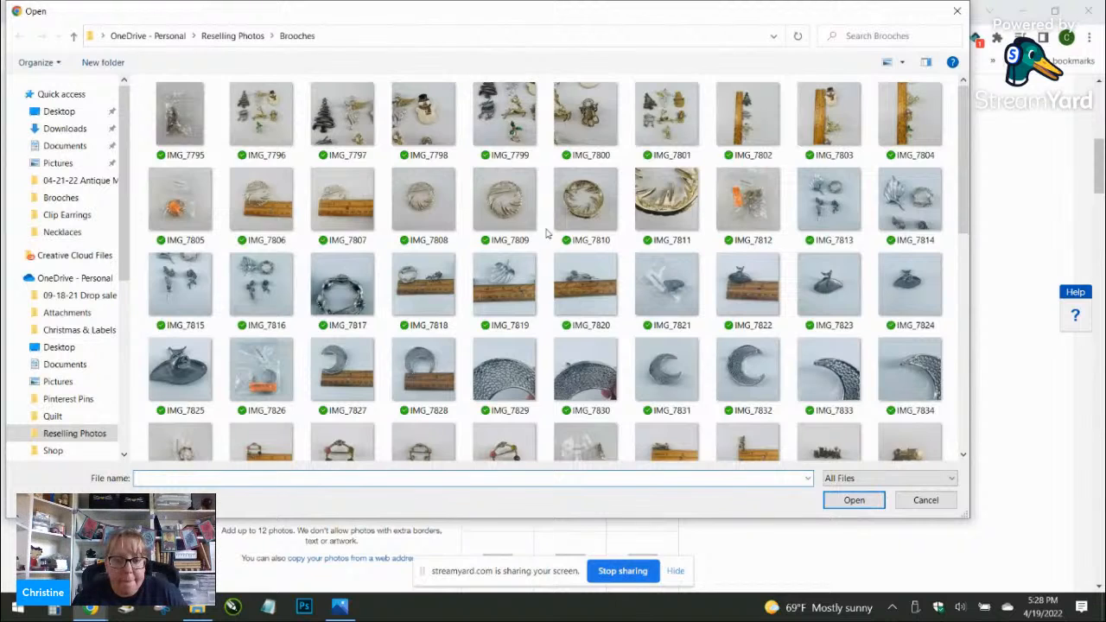
{"action": "scroll", "coordinate": [546, 233], "scroll_direction": "down", "scroll_amount": 3}
{"action": "left_click", "coordinate": [181, 252]}
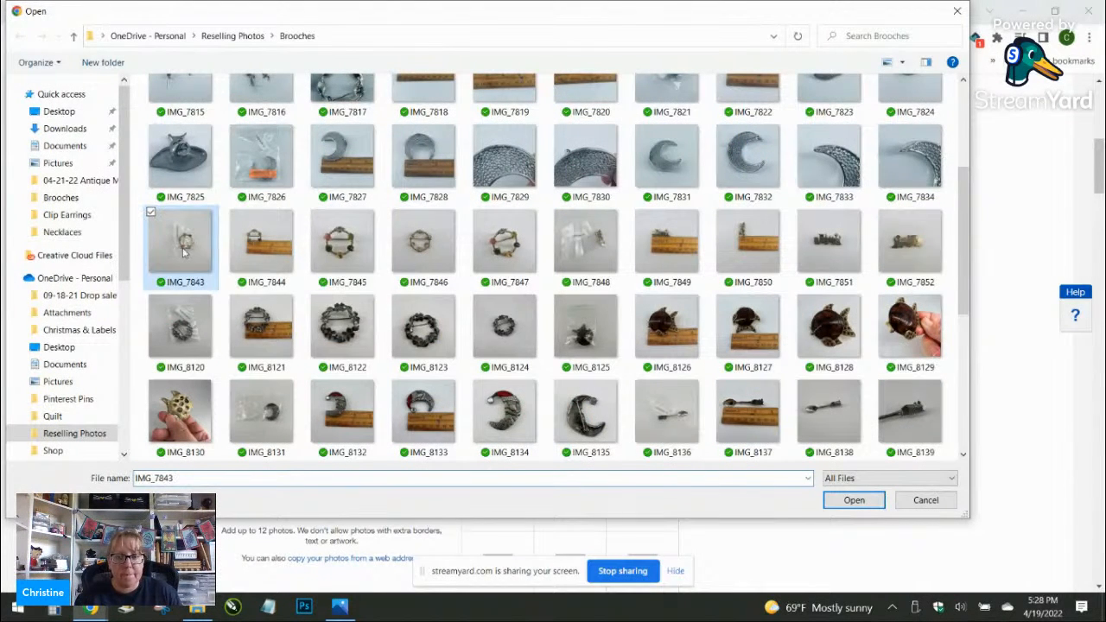
{"action": "left_click", "coordinate": [580, 259], "text": "shift"}
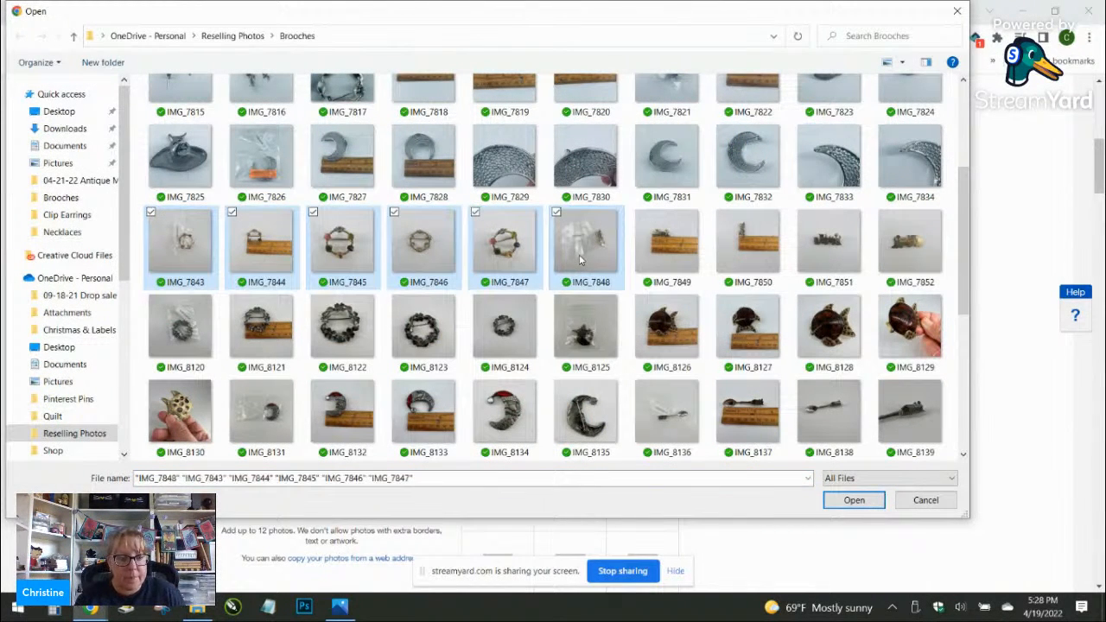
{"action": "key", "text": "Return"}
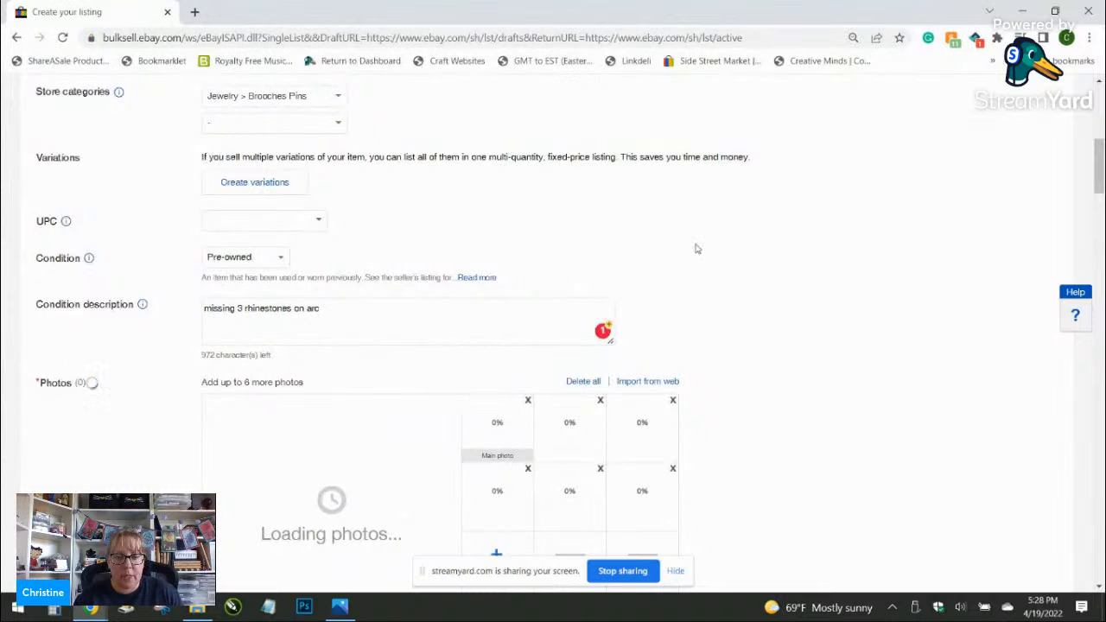
Step: Make the upright close-up of the loose brooch the main photo and crop it closer around the brooch
{"action": "scroll", "coordinate": [748, 256], "scroll_direction": "down", "scroll_amount": 2}
{"action": "scroll", "coordinate": [749, 258], "scroll_direction": "down", "scroll_amount": 2}
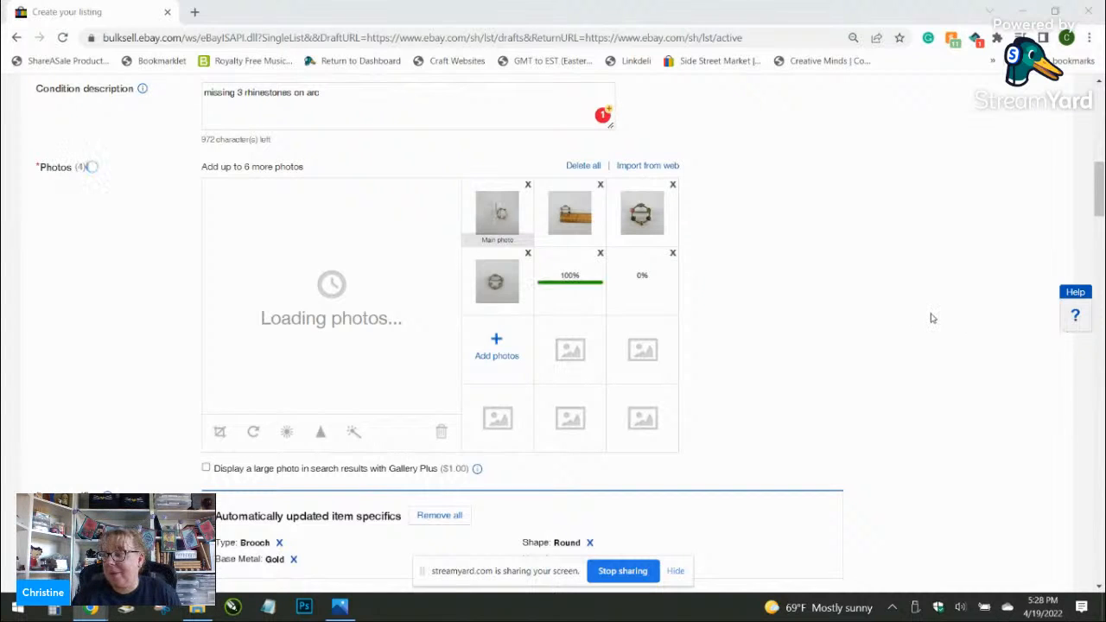
{"action": "left_click", "coordinate": [666, 222]}
{"action": "left_click_drag", "start_coordinate": [643, 220], "coordinate": [494, 209]}
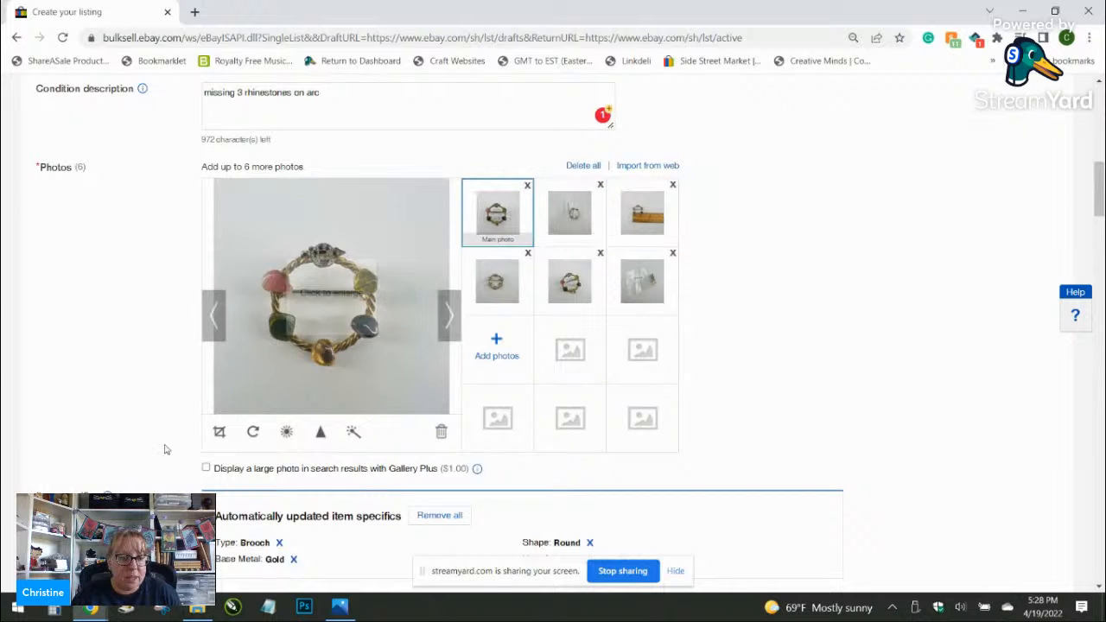
{"action": "left_click", "coordinate": [220, 432]}
{"action": "left_click_drag", "start_coordinate": [334, 323], "coordinate": [392, 372]}
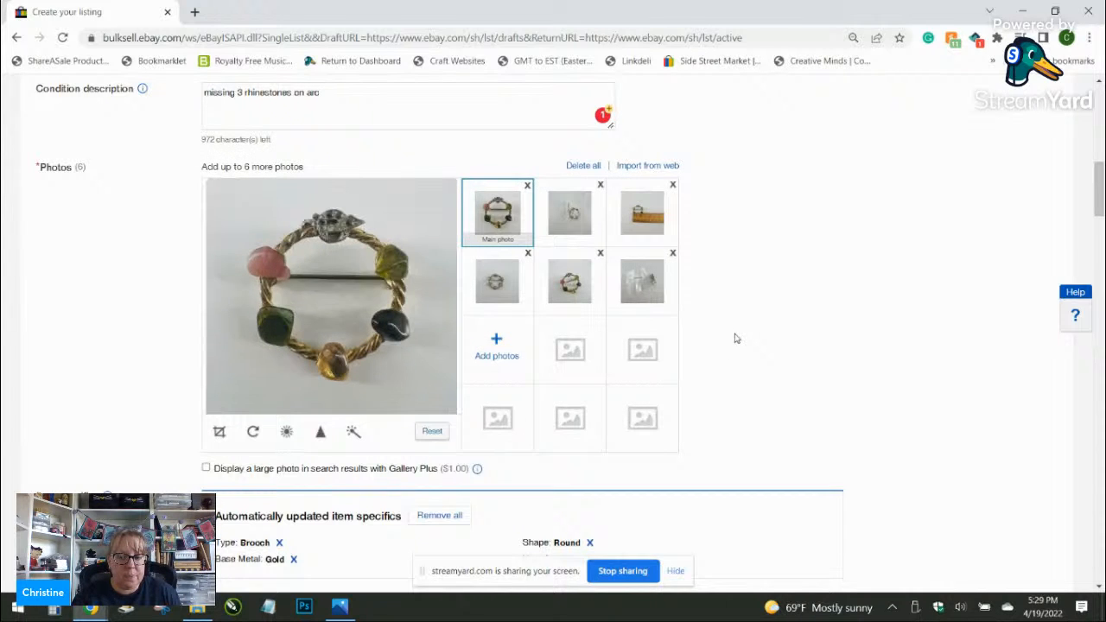
Step: Try auto-enhance on the main photo, cancel it, and save a manual brightness adjustment instead
{"action": "left_click", "coordinate": [354, 435]}
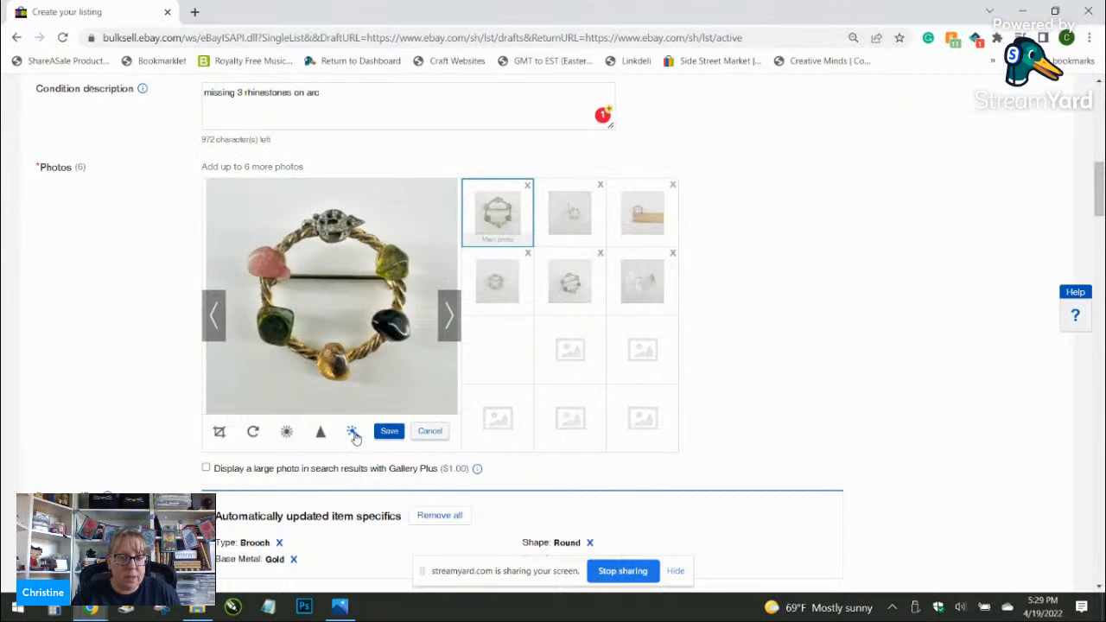
{"action": "left_click", "coordinate": [429, 437]}
{"action": "left_click", "coordinate": [286, 432]}
{"action": "left_click_drag", "start_coordinate": [329, 393], "coordinate": [336, 412]}
{"action": "left_click", "coordinate": [390, 435]}
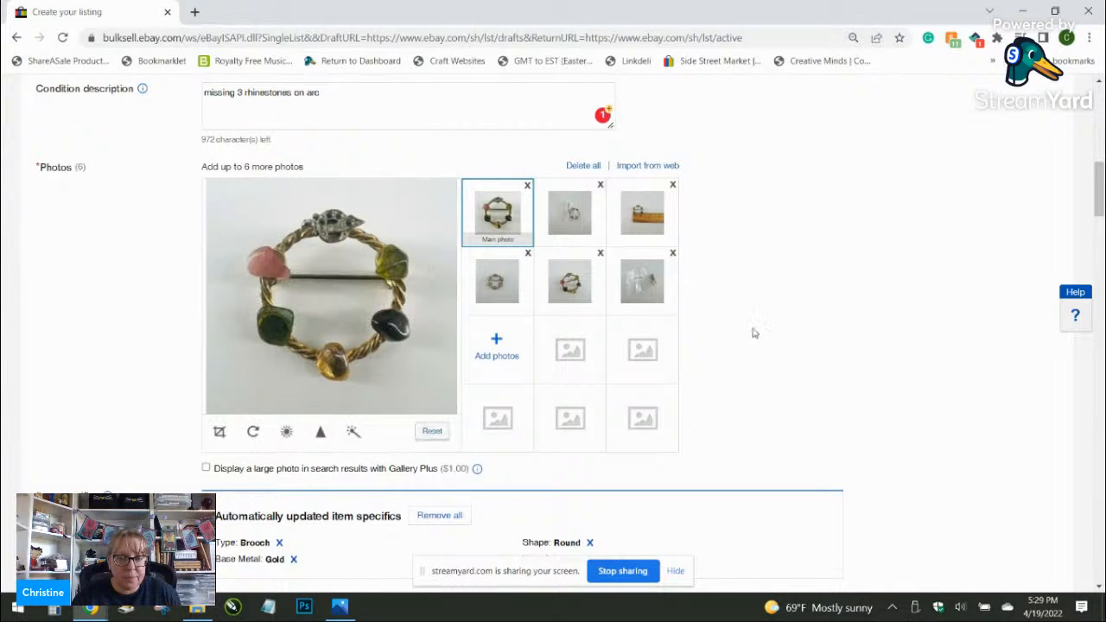
Step: Delete the stray photo of another bagged item, and reorder the photos so the ruler shot and the tagged bag shot come last
{"action": "left_click_drag", "start_coordinate": [570, 211], "coordinate": [637, 290]}
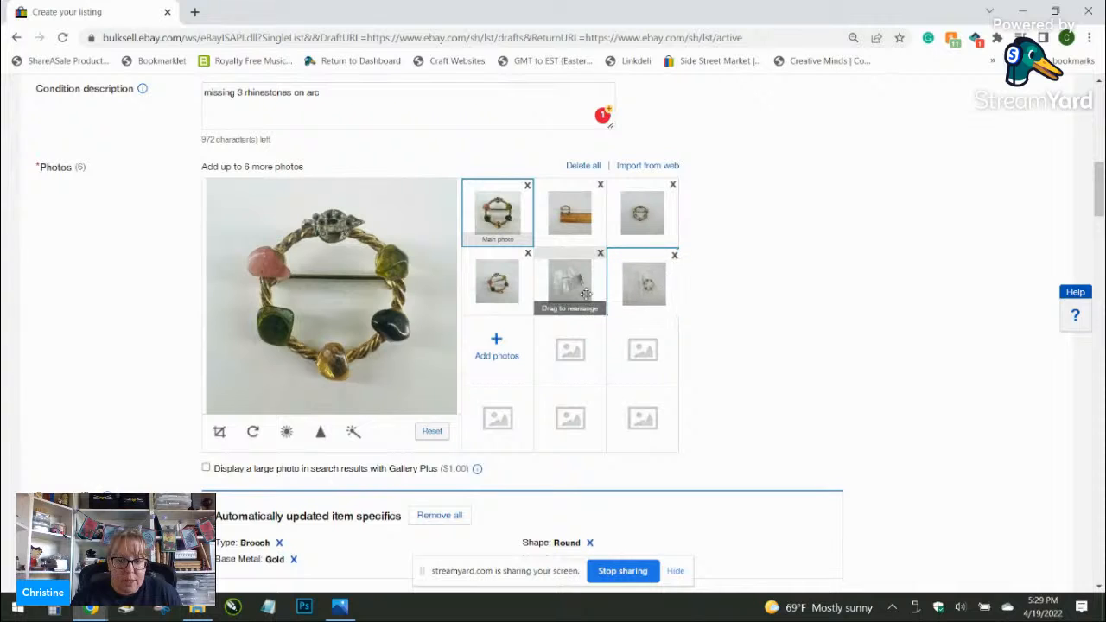
{"action": "left_click", "coordinate": [570, 285]}
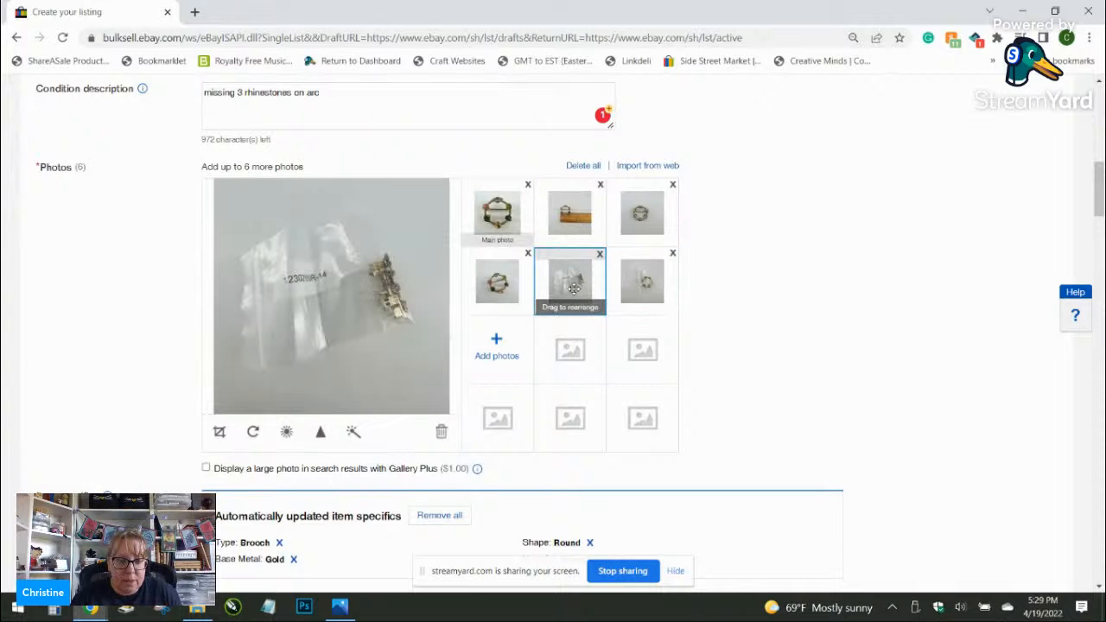
{"action": "left_click", "coordinate": [440, 431]}
{"action": "left_click_drag", "start_coordinate": [575, 223], "coordinate": [489, 285]}
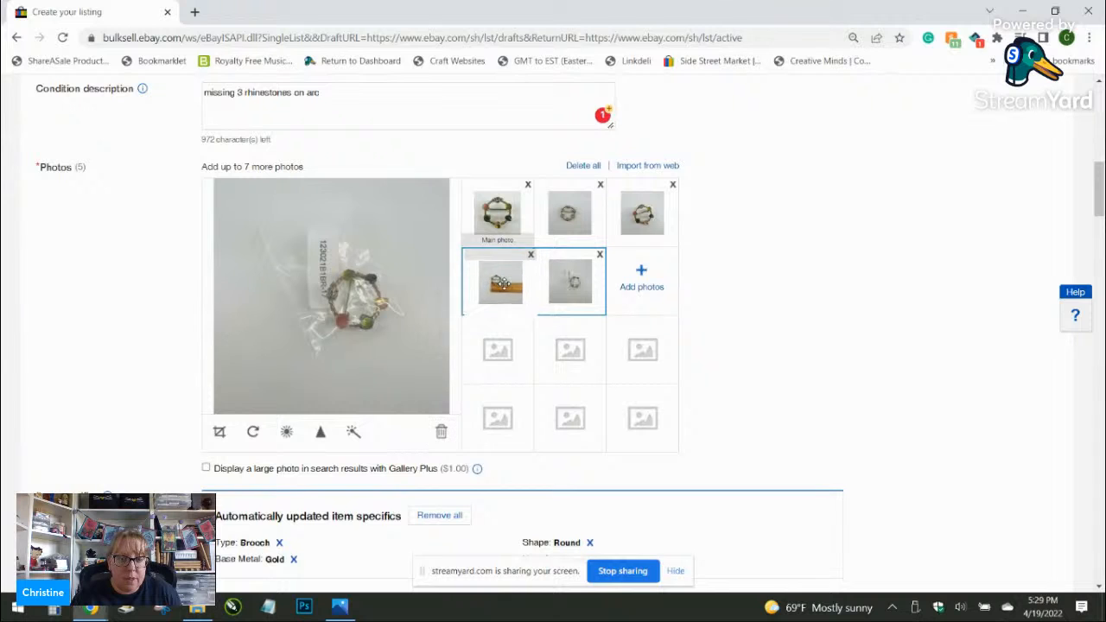
{"action": "left_click", "coordinate": [497, 212]}
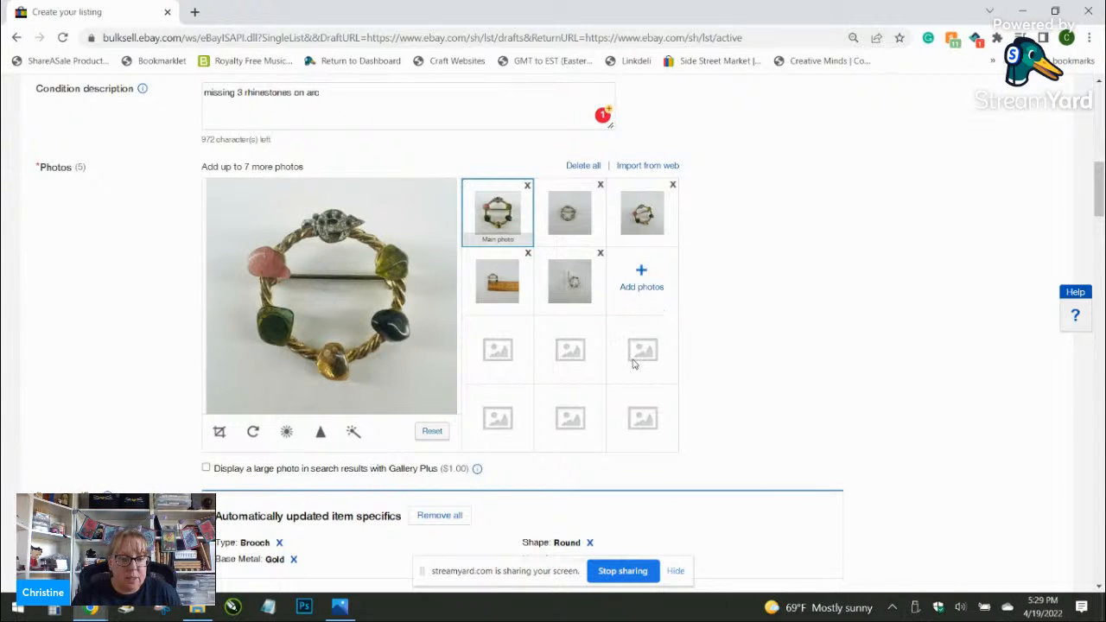
Step: Set the brand in the required item specifics to Unbranded
{"action": "scroll", "coordinate": [632, 363], "scroll_direction": "down", "scroll_amount": 2}
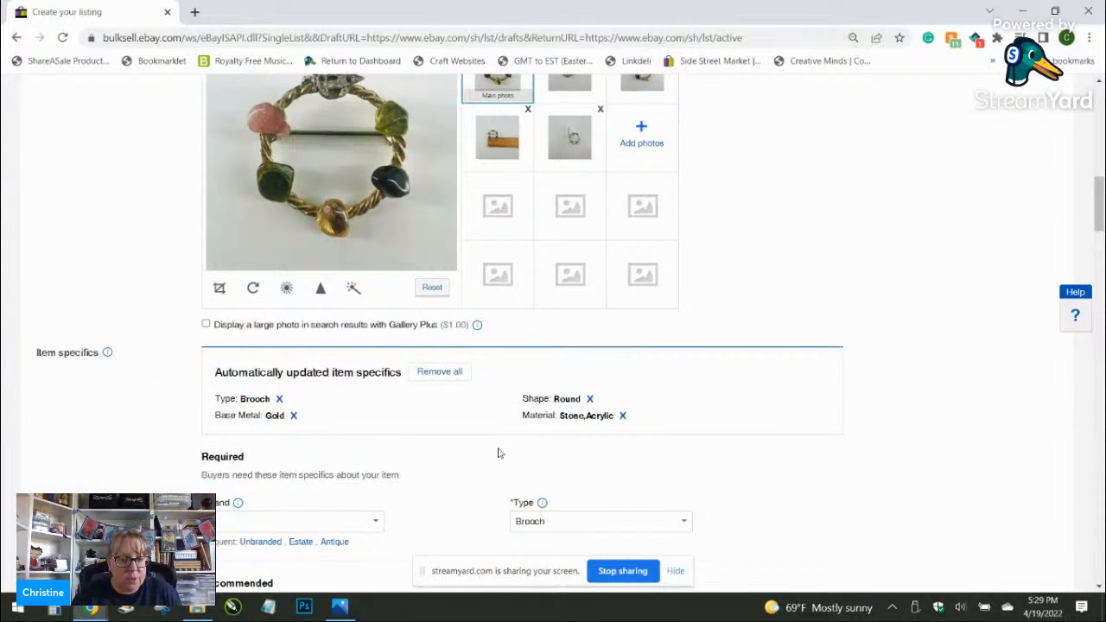
{"action": "scroll", "coordinate": [486, 449], "scroll_direction": "down", "scroll_amount": 2}
{"action": "left_click", "coordinate": [264, 401]}
{"action": "scroll", "coordinate": [414, 406], "scroll_direction": "down", "scroll_amount": 2}
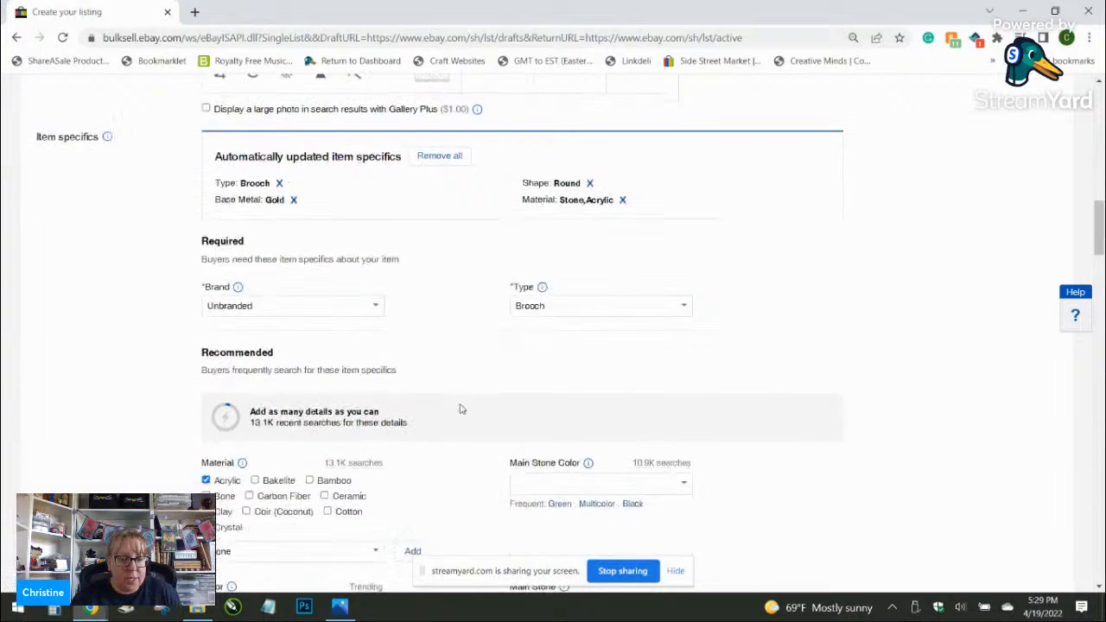
Step: Check the brooch photos outside the browser and set the item length to 1 in
{"action": "scroll", "coordinate": [462, 408], "scroll_direction": "down", "scroll_amount": 2}
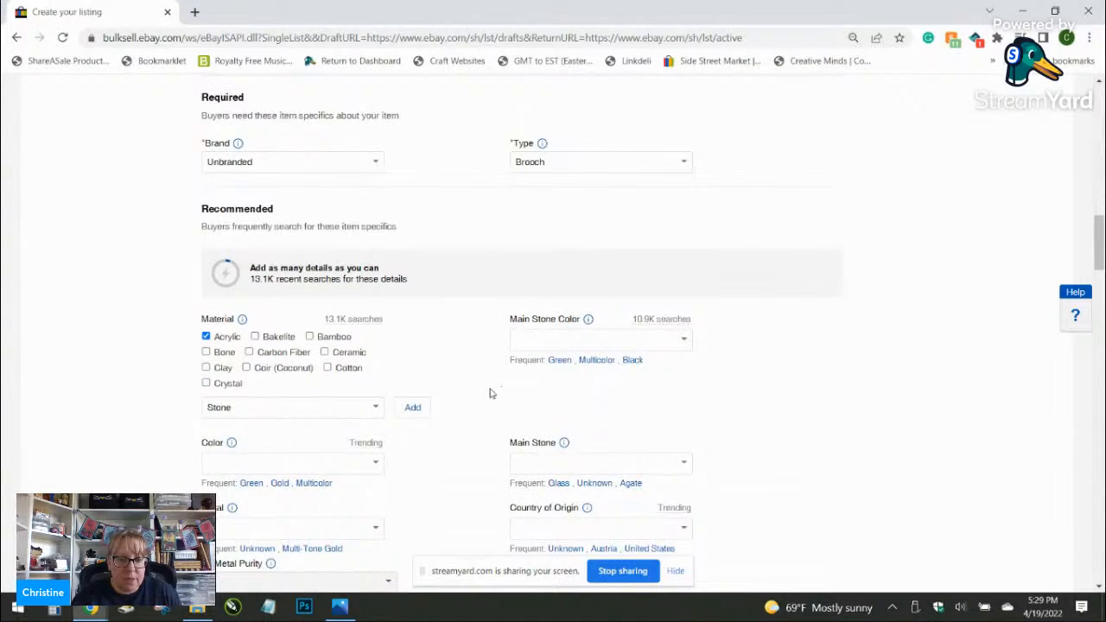
{"action": "scroll", "coordinate": [489, 393], "scroll_direction": "down", "scroll_amount": 3}
{"action": "scroll", "coordinate": [489, 393], "scroll_direction": "down", "scroll_amount": 3}
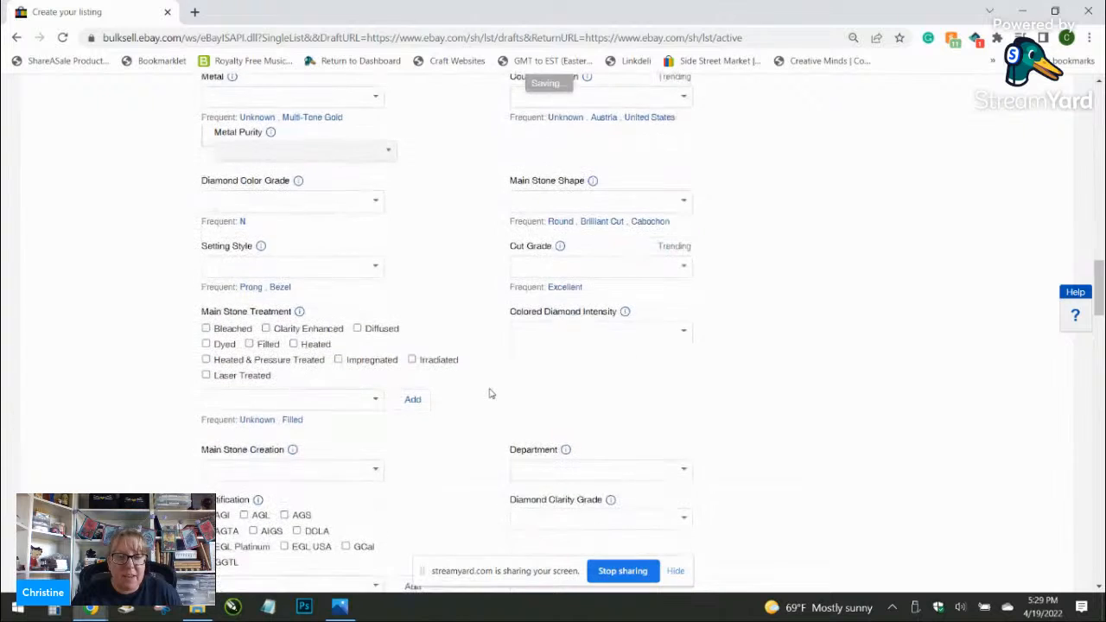
{"action": "scroll", "coordinate": [489, 393], "scroll_direction": "down", "scroll_amount": 3}
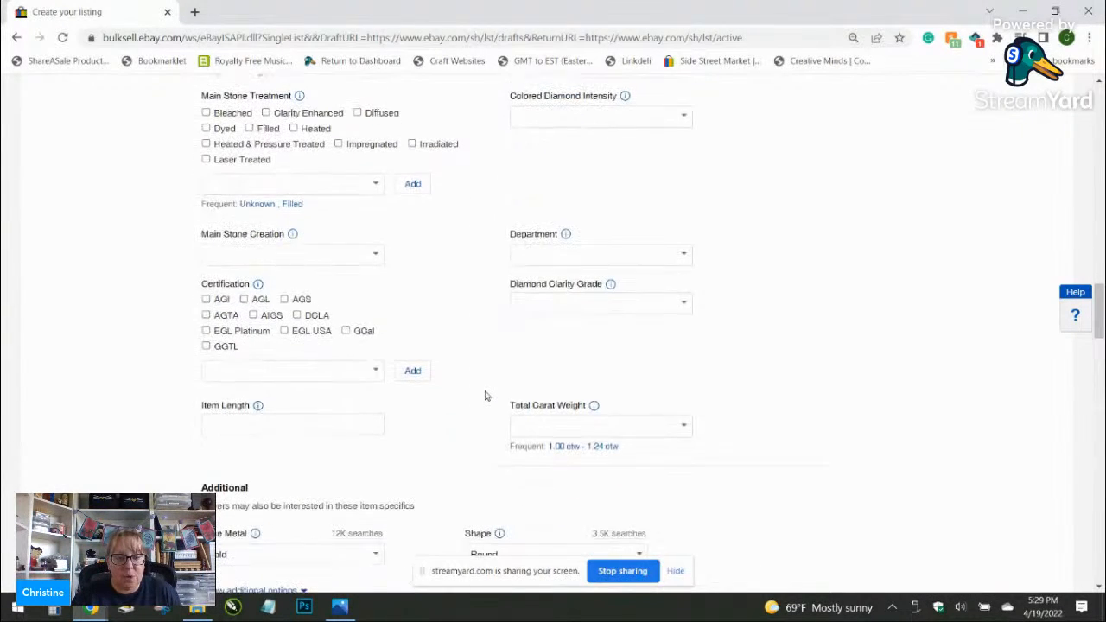
{"action": "left_click", "coordinate": [343, 423]}
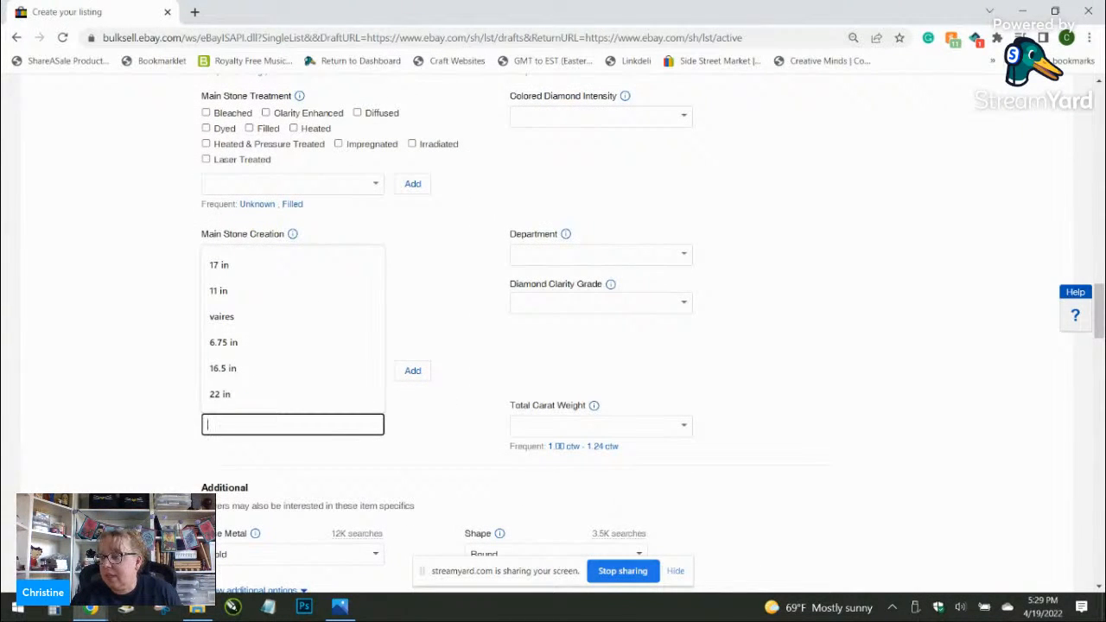
{"action": "left_click", "coordinate": [340, 606]}
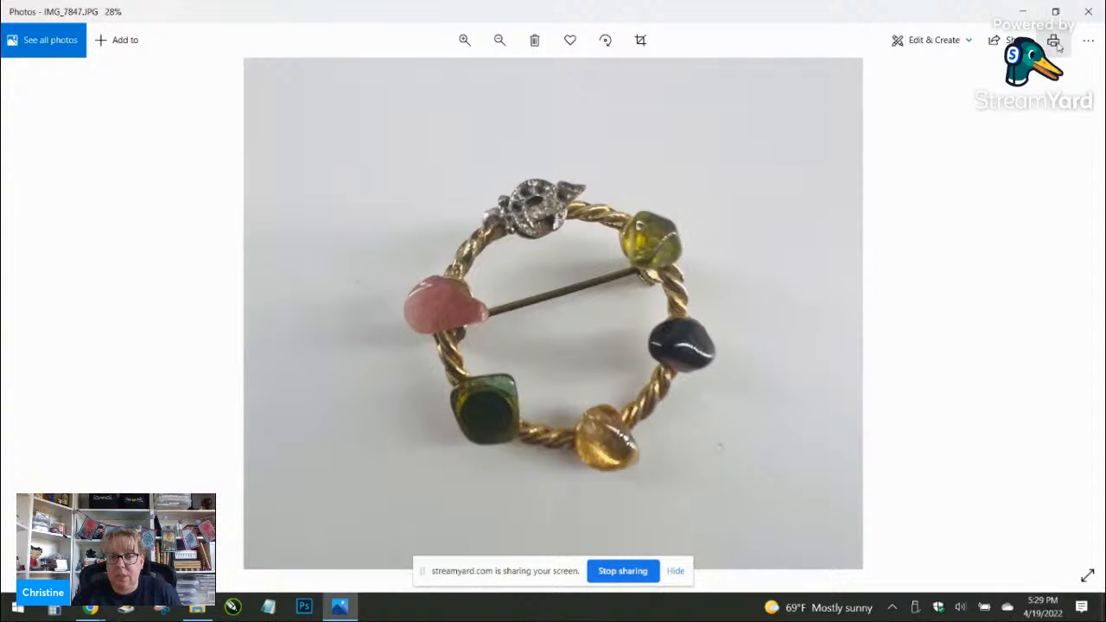
{"action": "left_click", "coordinate": [1090, 13]}
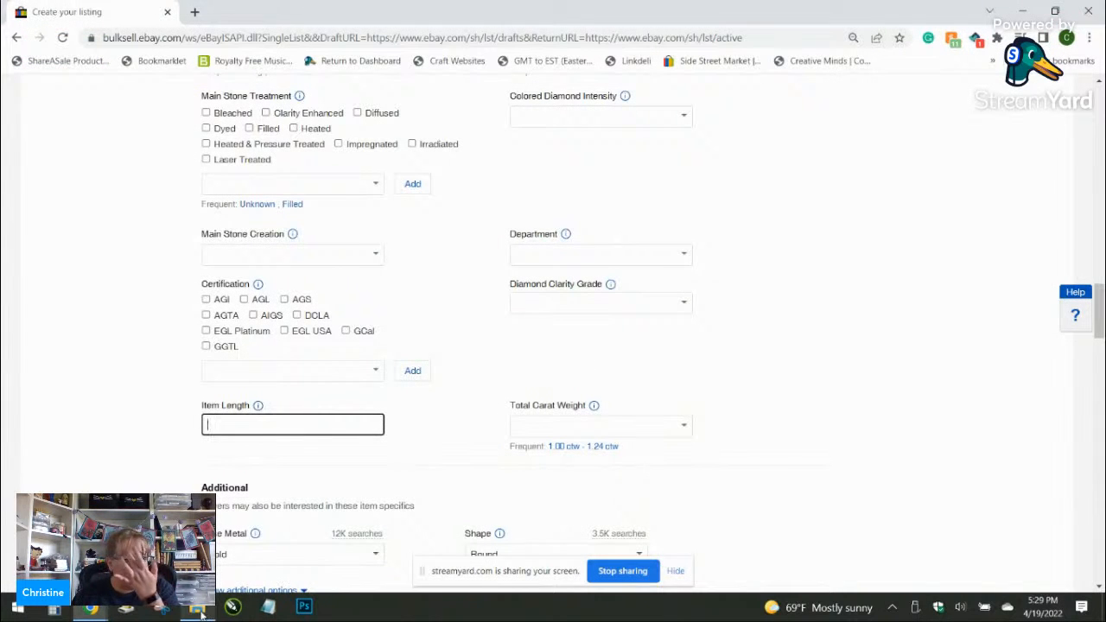
{"action": "left_click", "coordinate": [198, 608]}
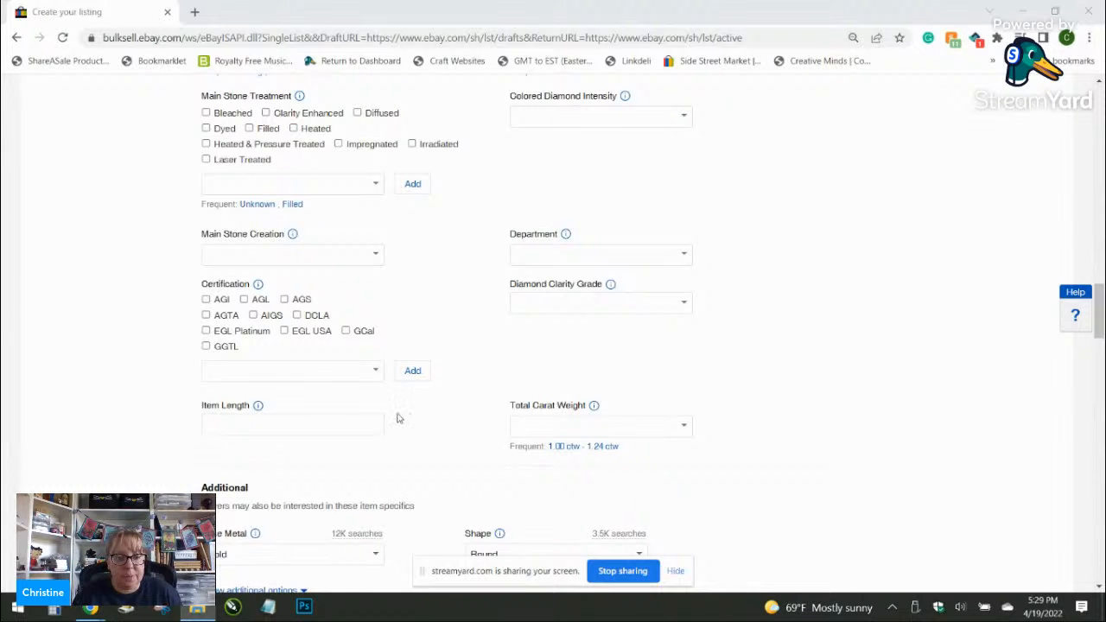
{"action": "left_click", "coordinate": [338, 419]}
{"action": "type", "text": "1 in"}
{"action": "left_click", "coordinate": [451, 398]}
{"action": "scroll", "coordinate": [469, 394], "scroll_direction": "down", "scroll_amount": 4}
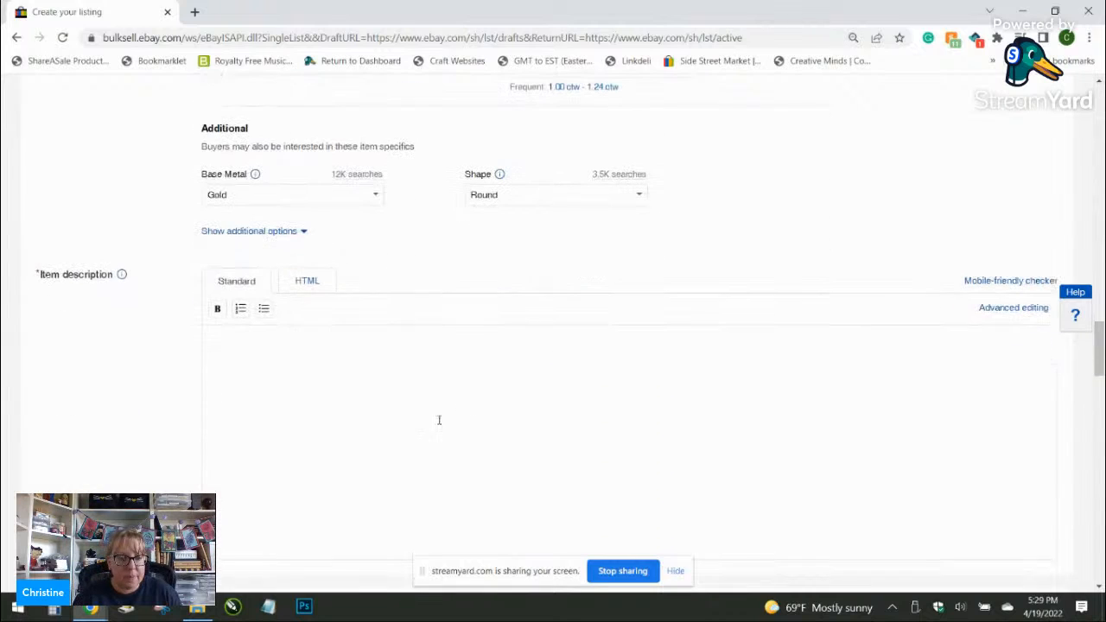
Step: Enter the description lines "Scottish gold tone round shriner sword acrylic stone brooch", "1" diameter" and "missing 3 rhinestones in moon/arch"
{"action": "type", "text": "Scottish gold tone round shriner sword acrylic stone brooch"}
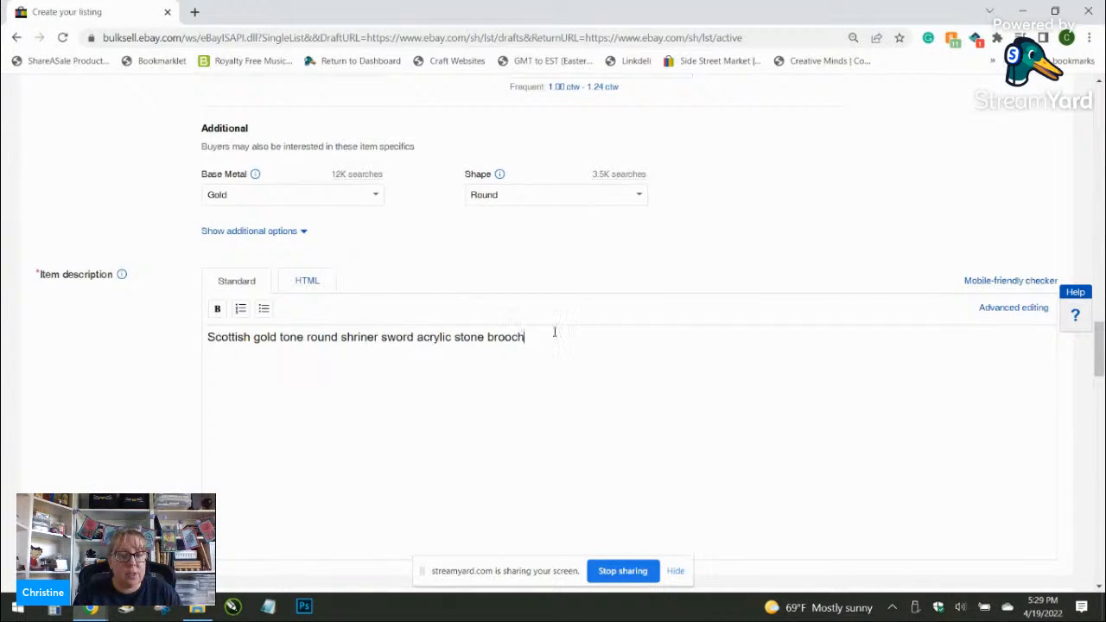
{"action": "key", "text": "Return"}
{"action": "type", "text": "1 \" dia"}
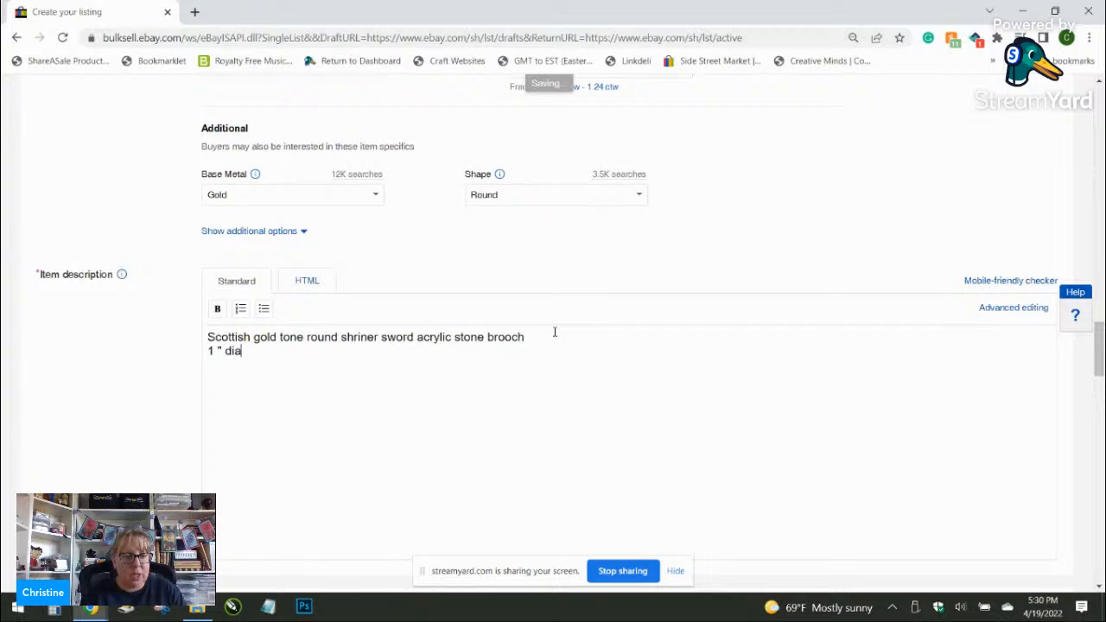
{"action": "key", "text": "BackSpace"}
{"action": "key", "text": "BackSpace"}
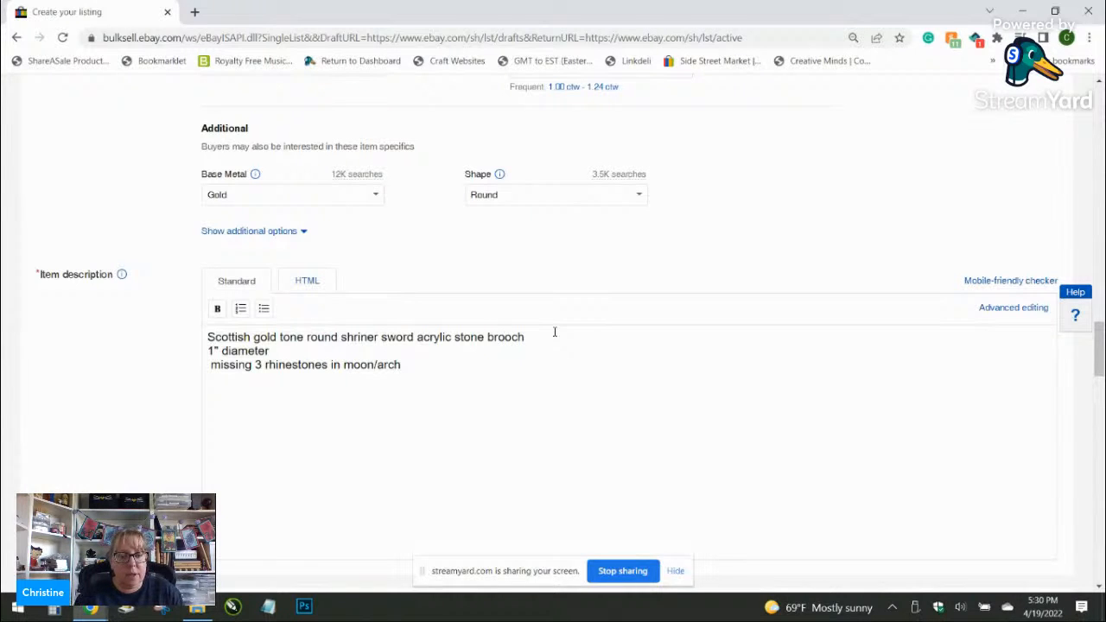
Step: Set the Buy It Now price to $24.99
{"action": "scroll", "coordinate": [429, 319], "scroll_direction": "down", "scroll_amount": 5}
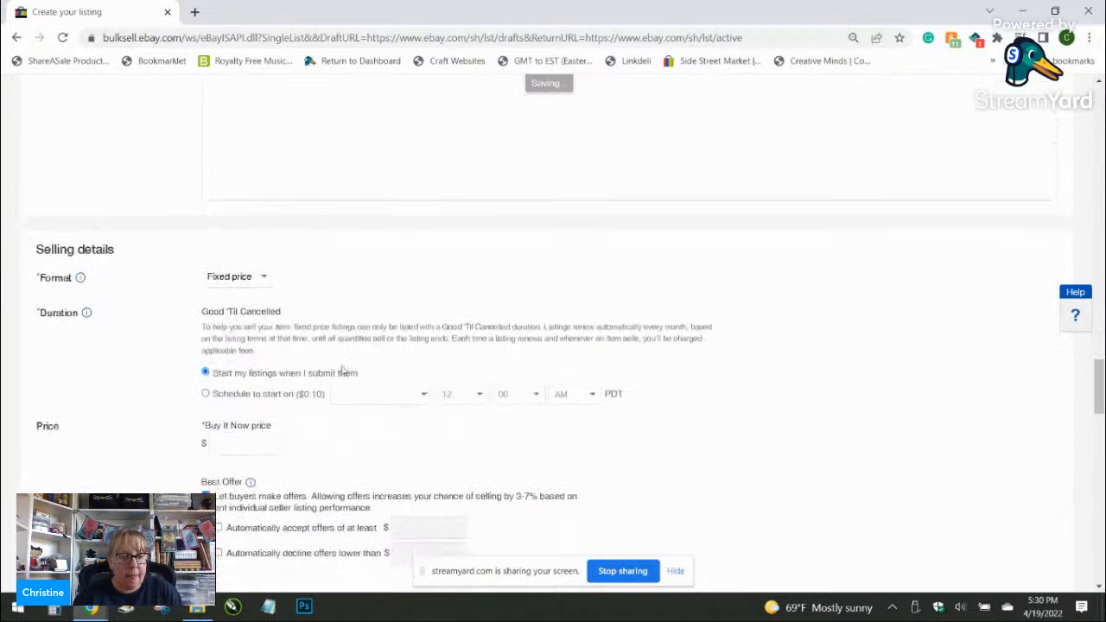
{"action": "left_click", "coordinate": [263, 442]}
{"action": "type", "text": "24.99"}
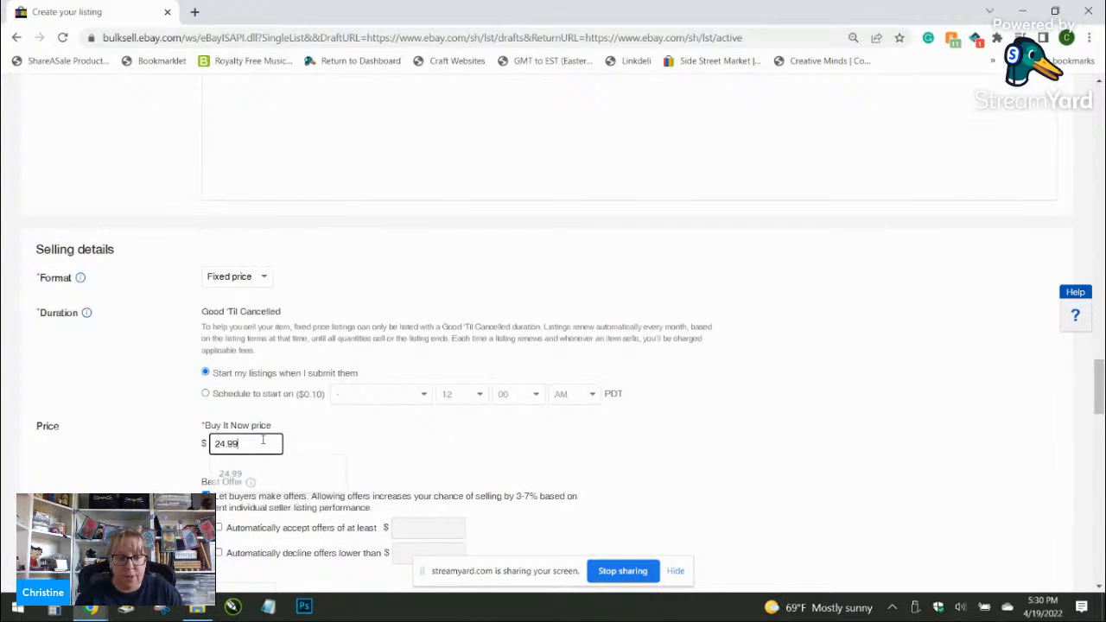
{"action": "left_click", "coordinate": [419, 454]}
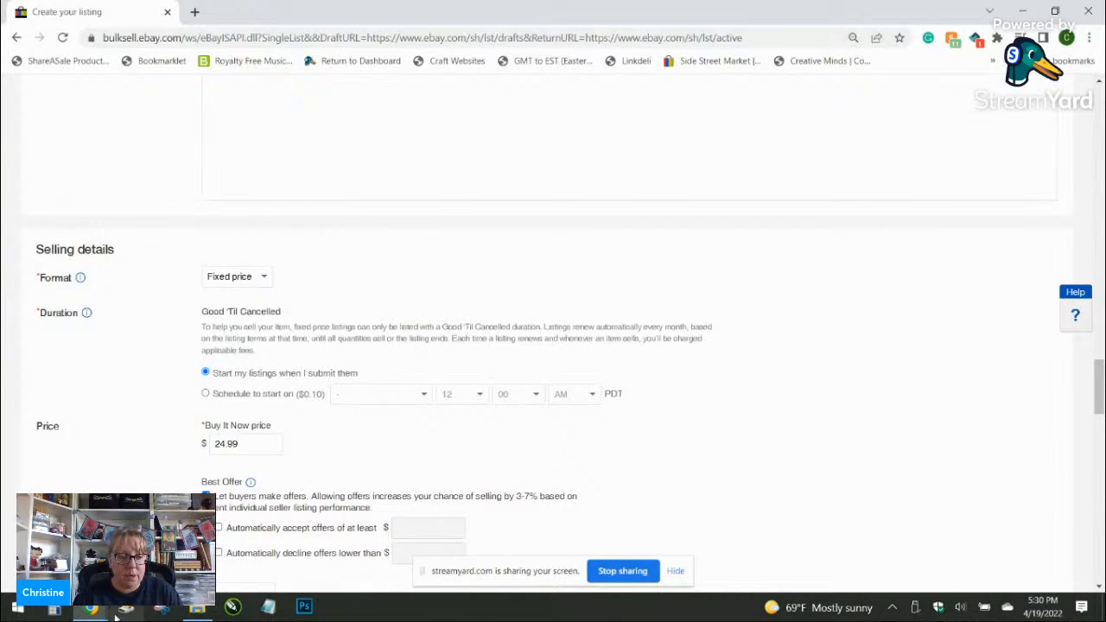
{"action": "mouse_move", "coordinate": [91, 607]}
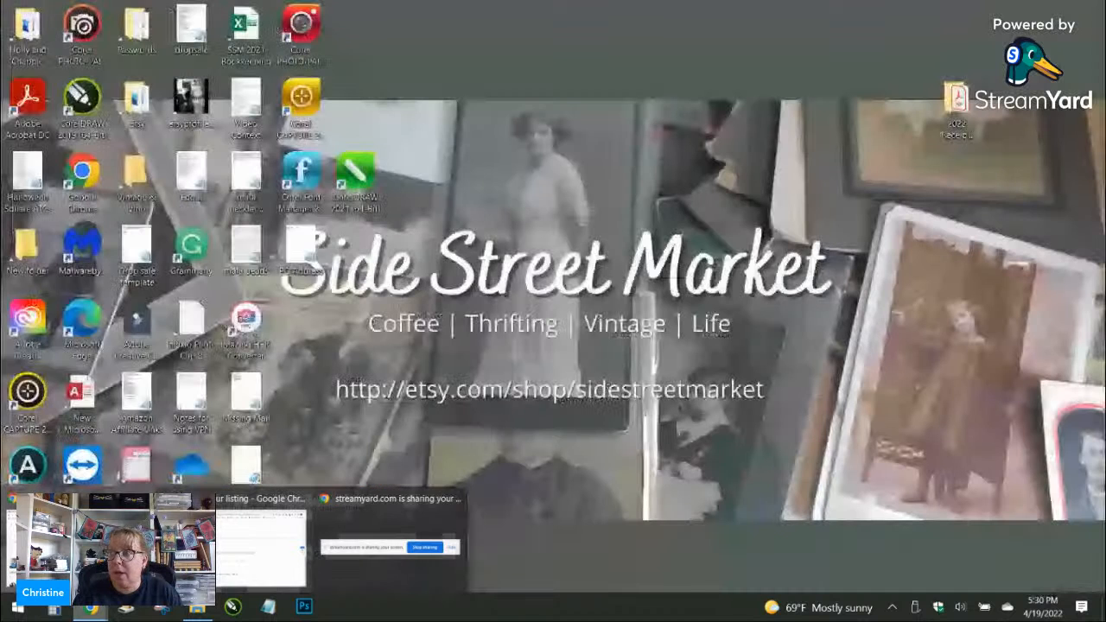
{"action": "left_click", "coordinate": [82, 548]}
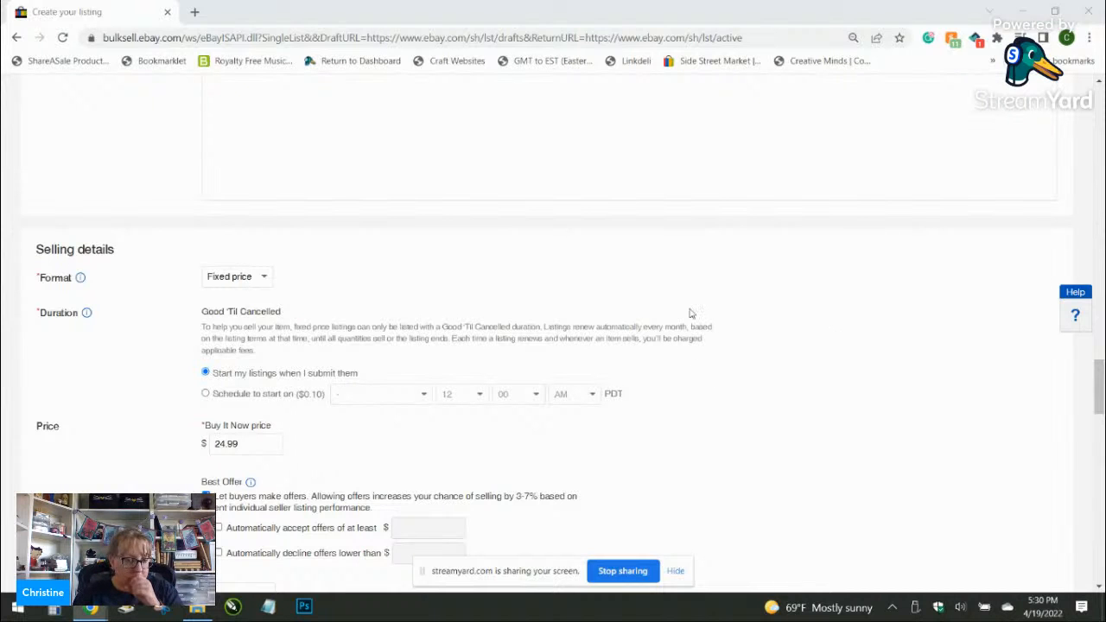
Step: Set the package dimensions to 6 x 6 x 1 in. and the weight to 0 lbs 4 oz
{"action": "scroll", "coordinate": [467, 337], "scroll_direction": "down", "scroll_amount": 3}
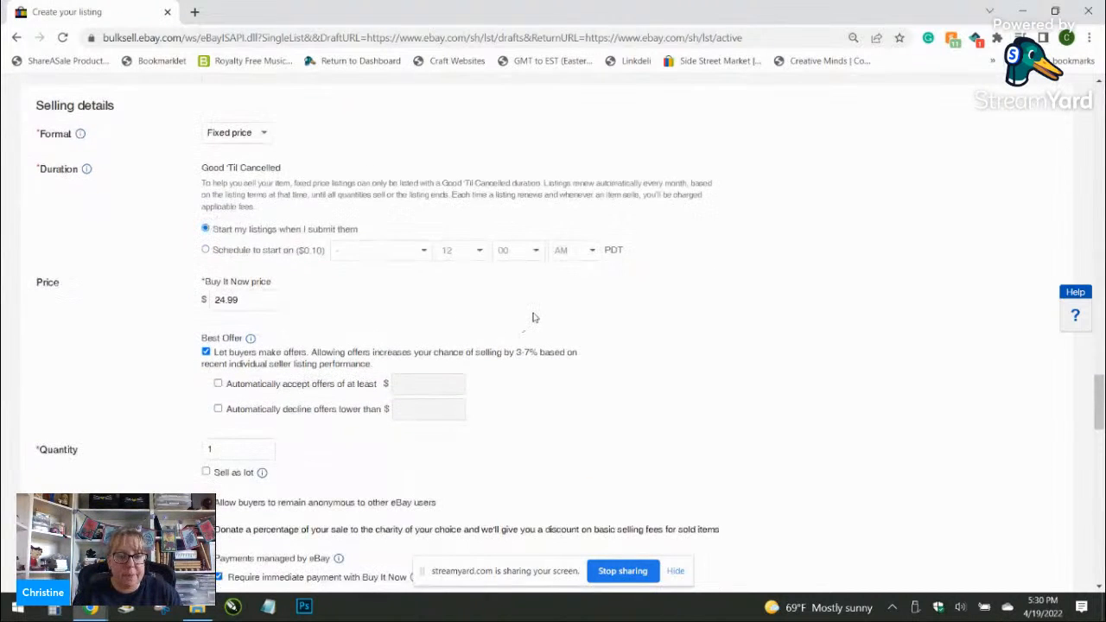
{"action": "scroll", "coordinate": [400, 365], "scroll_direction": "down", "scroll_amount": 7}
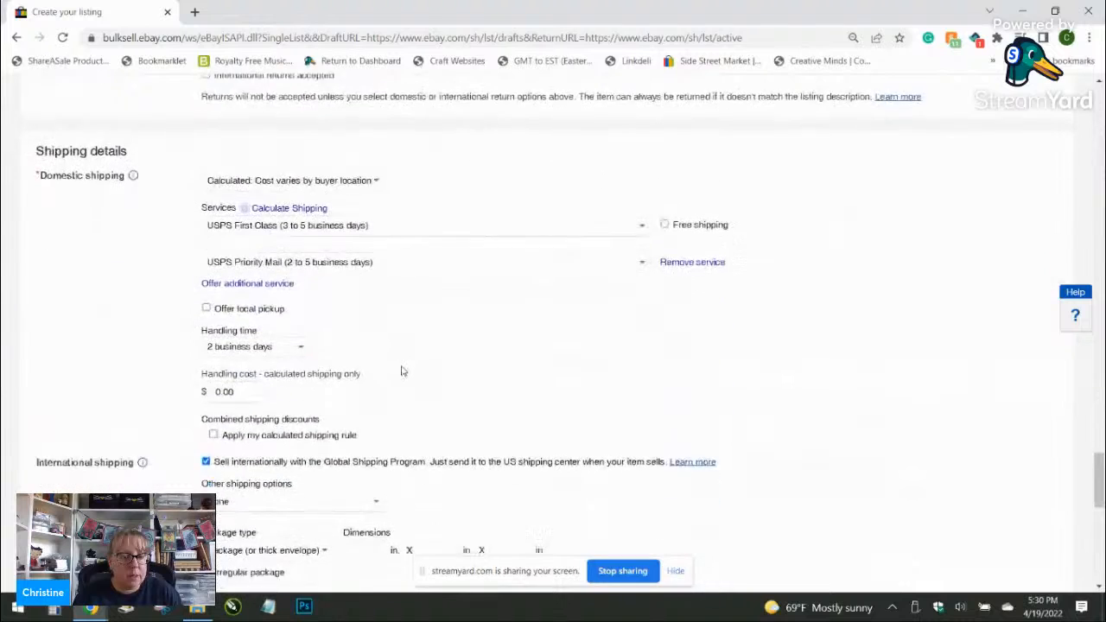
{"action": "left_click", "coordinate": [373, 359]}
{"action": "type", "text": "6"}
{"action": "key", "text": "Tab"}
{"action": "type", "text": "6"}
{"action": "key", "text": "Tab"}
{"action": "type", "text": "1"}
{"action": "key", "text": "Tab"}
{"action": "key", "text": "Tab"}
{"action": "key", "text": "Tab"}
{"action": "left_click", "coordinate": [629, 350]}
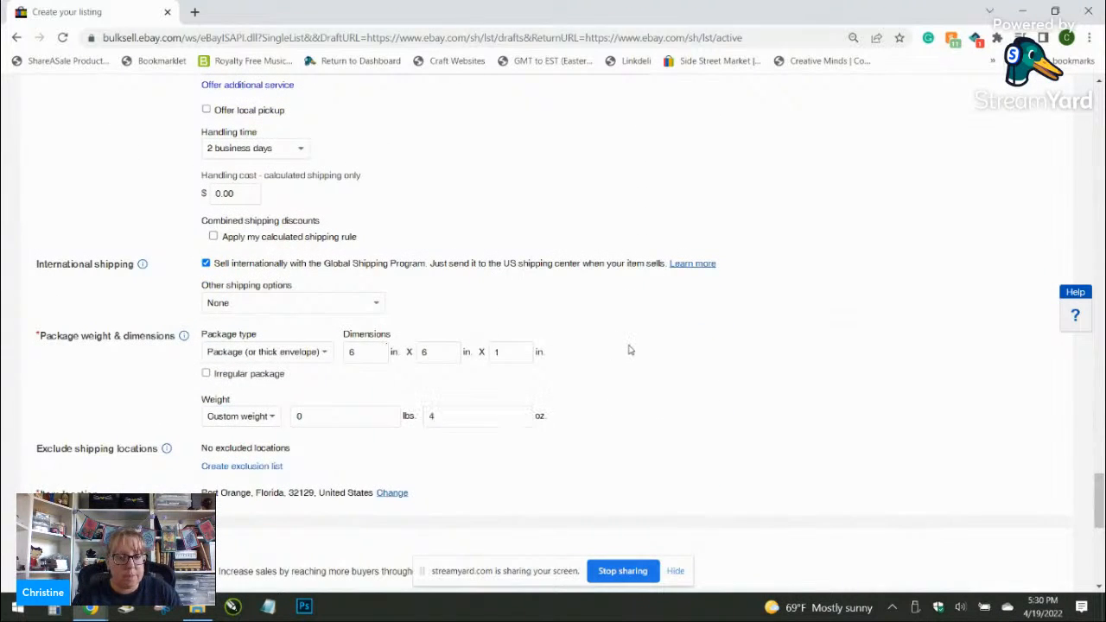
Step: Enable Promoted Listings Standard for the brooch listing
{"action": "scroll", "coordinate": [320, 395], "scroll_direction": "down", "scroll_amount": 2}
{"action": "left_click", "coordinate": [208, 429]}
Step: Preview the brooch listing, close the preview, and publish the listing
{"action": "scroll", "coordinate": [270, 414], "scroll_direction": "down", "scroll_amount": 5}
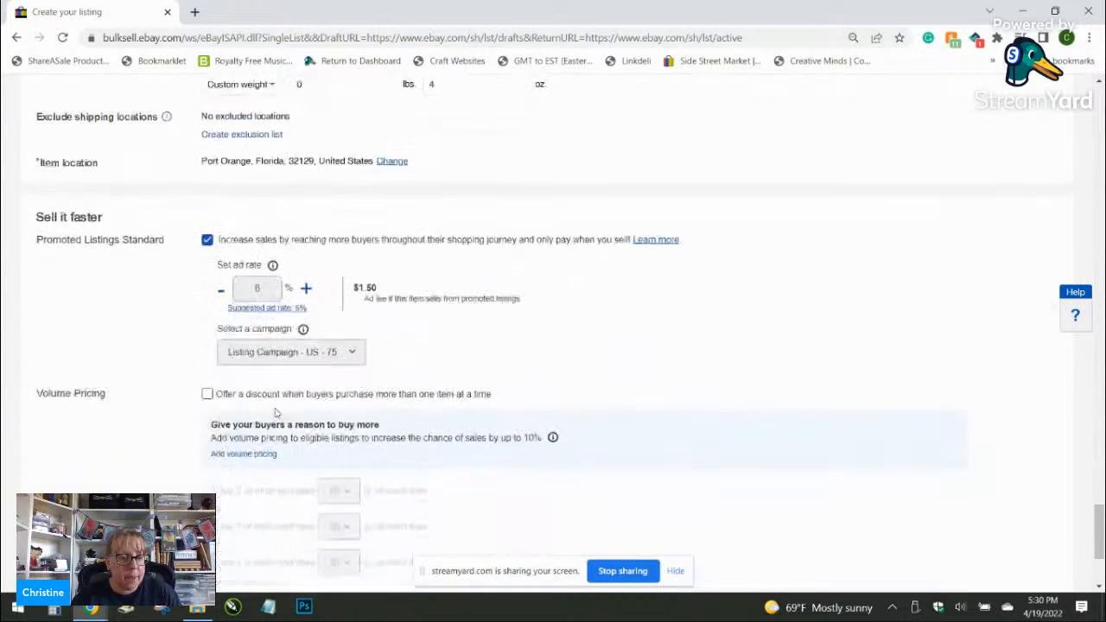
{"action": "left_click", "coordinate": [223, 530]}
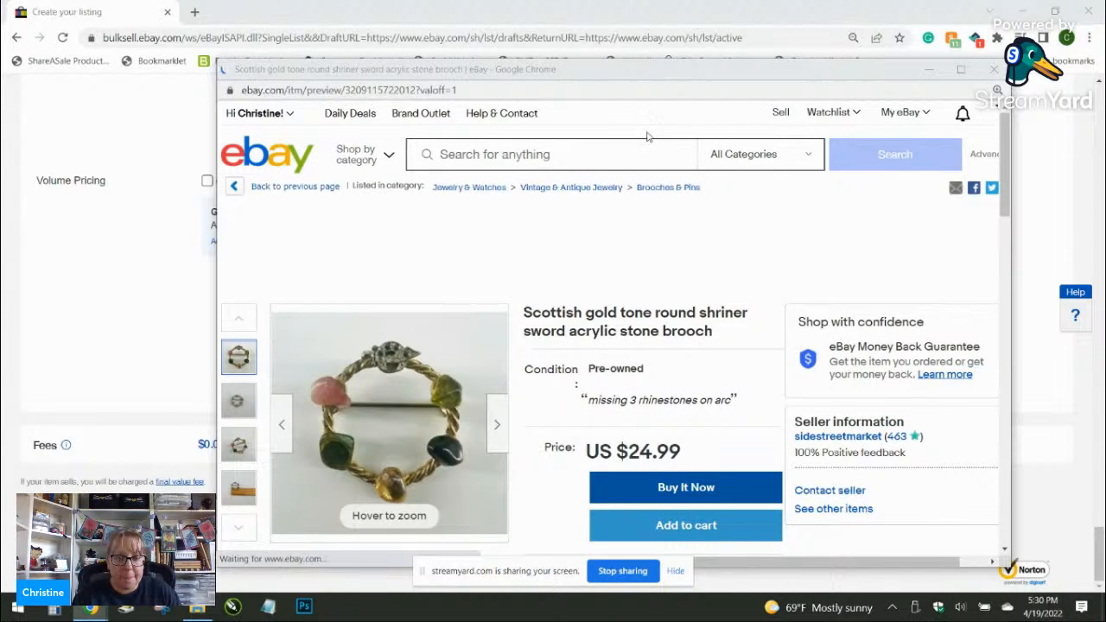
{"action": "left_click_drag", "start_coordinate": [667, 75], "coordinate": [593, 47]}
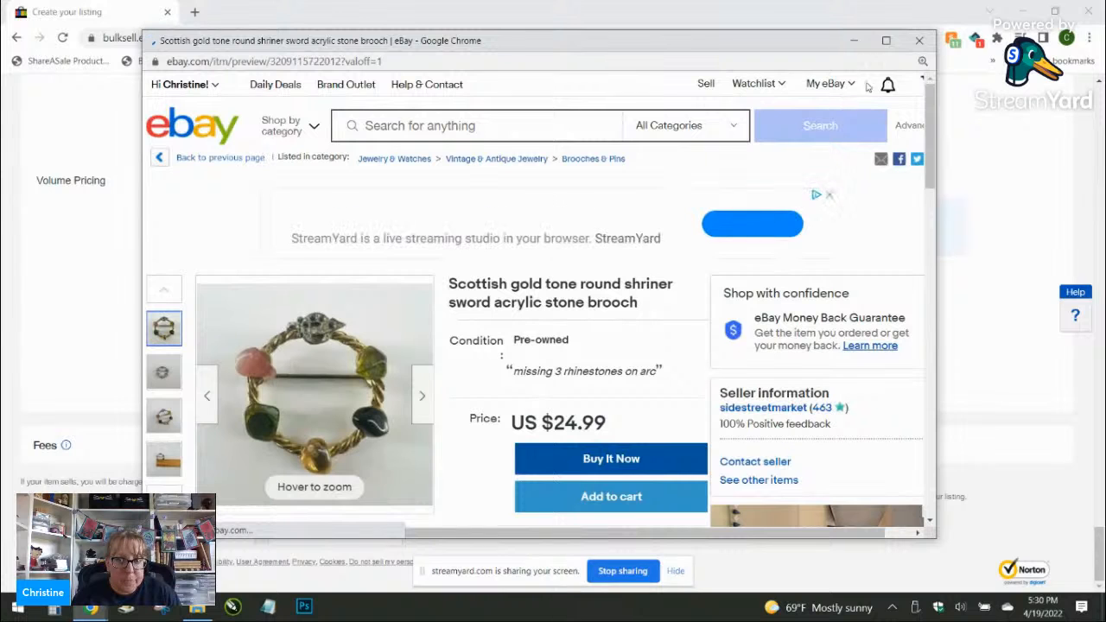
{"action": "left_click", "coordinate": [919, 40]}
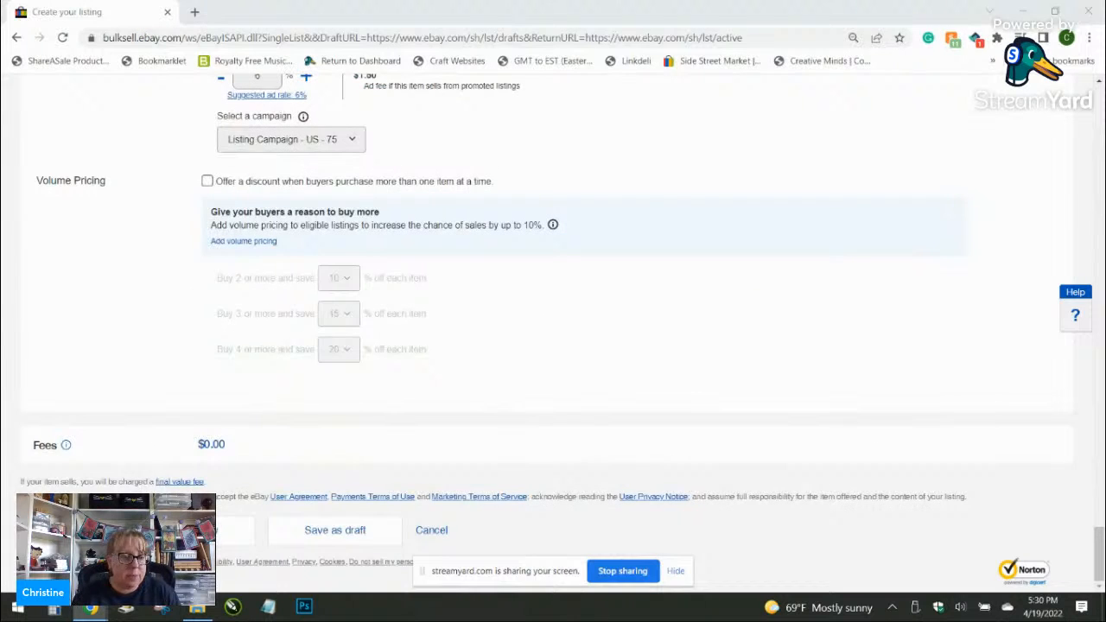
{"action": "left_click", "coordinate": [76, 530]}
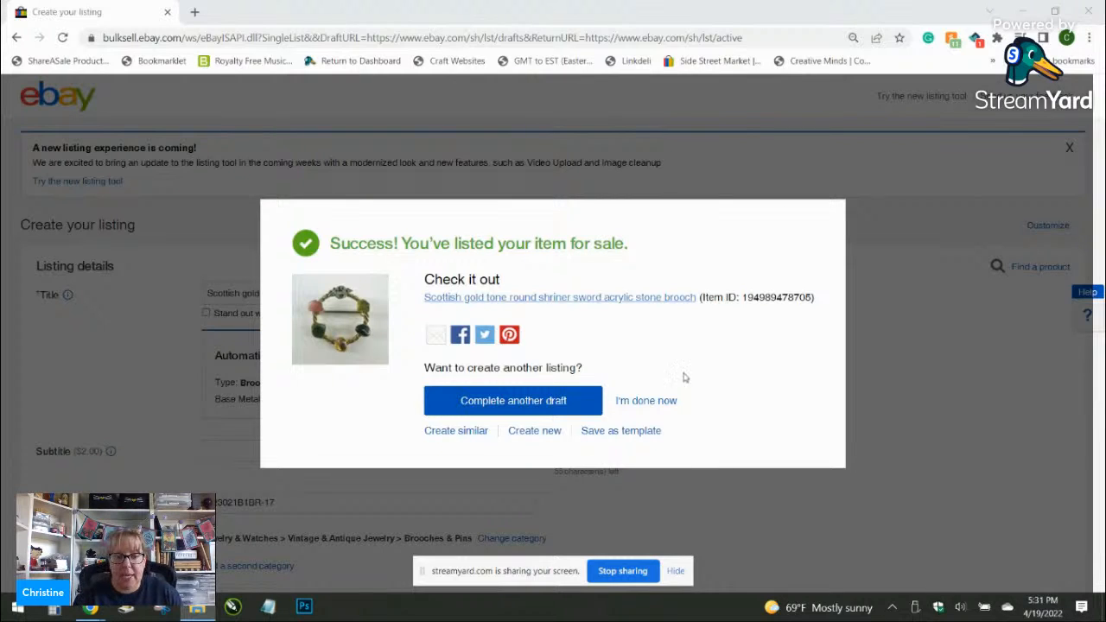
Step: Dismiss the published-listing confirmation and search eBay for "locomotive train pin"
{"action": "left_click", "coordinate": [644, 401]}
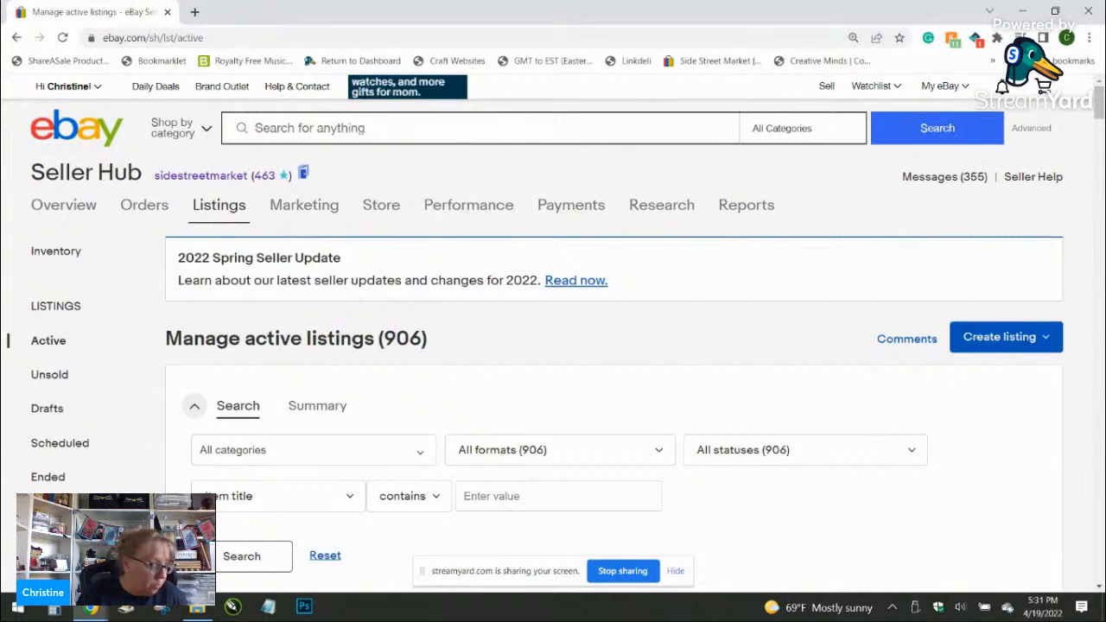
{"action": "left_click", "coordinate": [609, 125]}
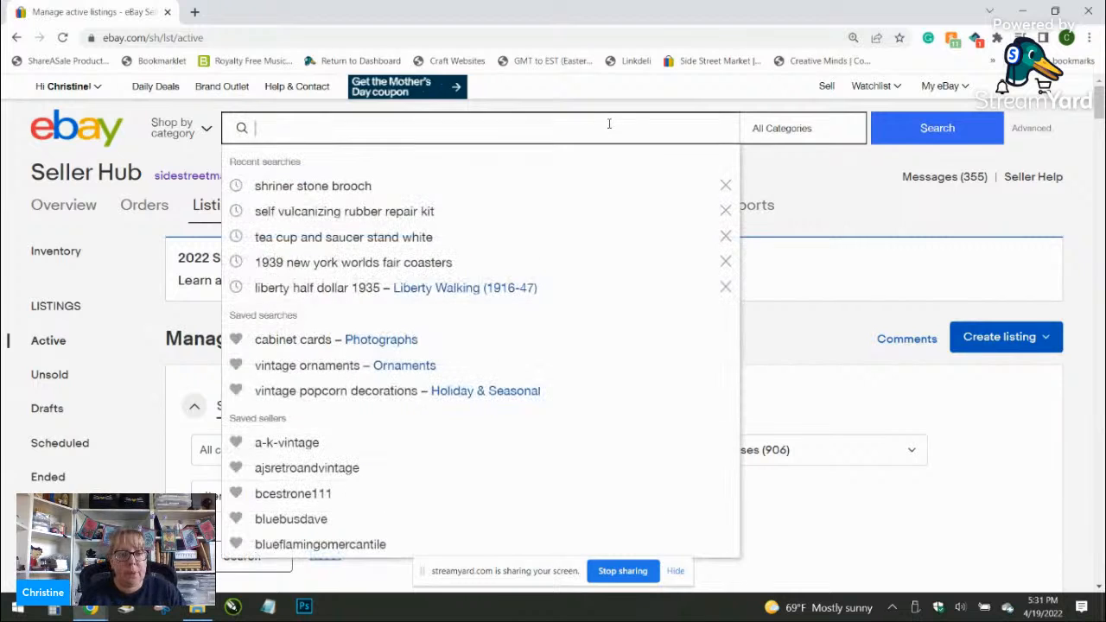
{"action": "type", "text": "locomotive r"}
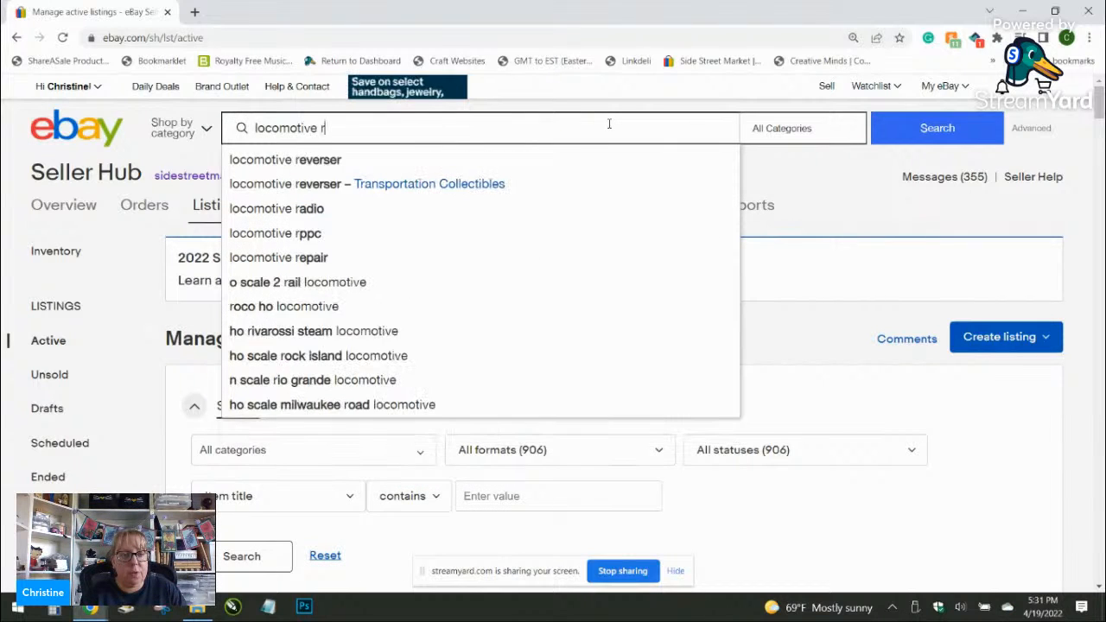
{"action": "key", "text": "BackSpace"}
{"action": "type", "text": "train pin"}
{"action": "key", "text": "Return"}
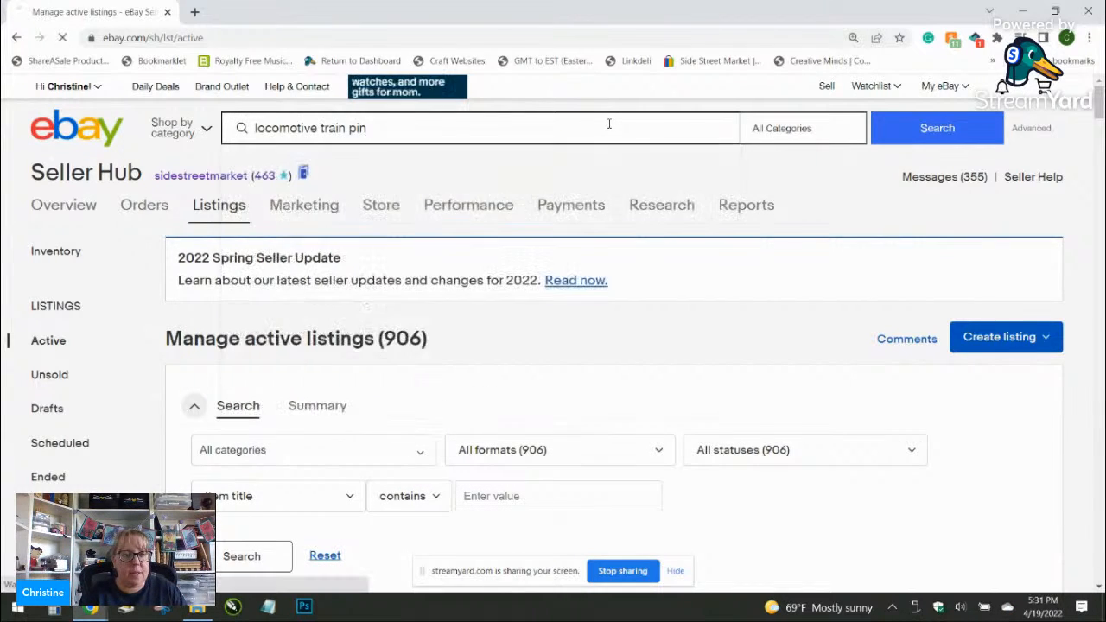
{"action": "scroll", "coordinate": [553, 285], "scroll_direction": "down", "scroll_amount": 2}
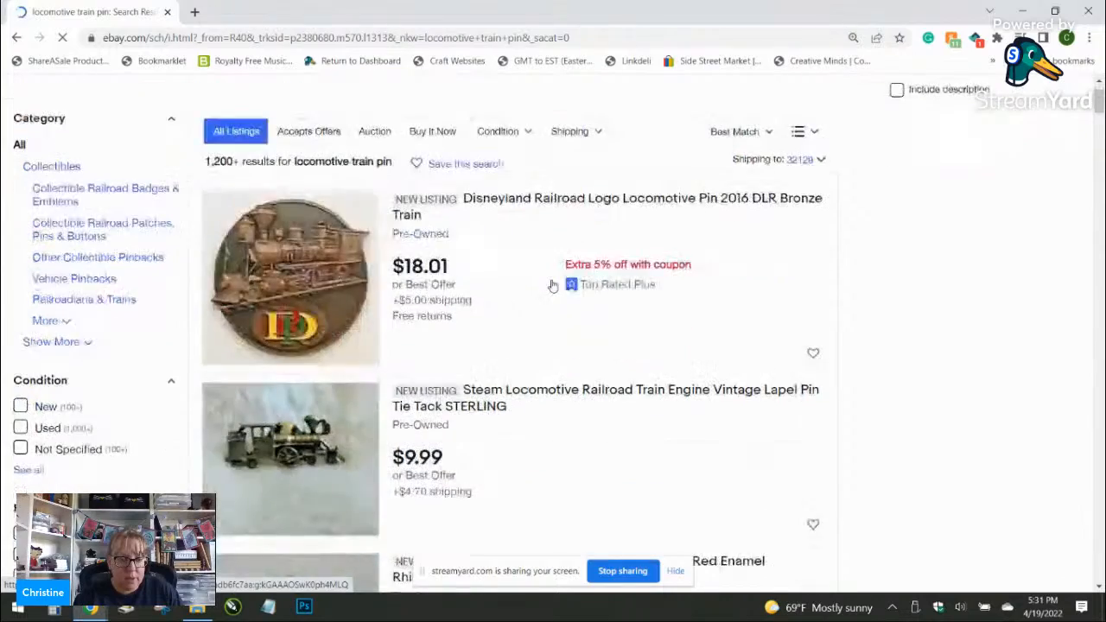
{"action": "scroll", "coordinate": [548, 284], "scroll_direction": "down", "scroll_amount": 1}
{"action": "scroll", "coordinate": [548, 284], "scroll_direction": "up", "scroll_amount": 3}
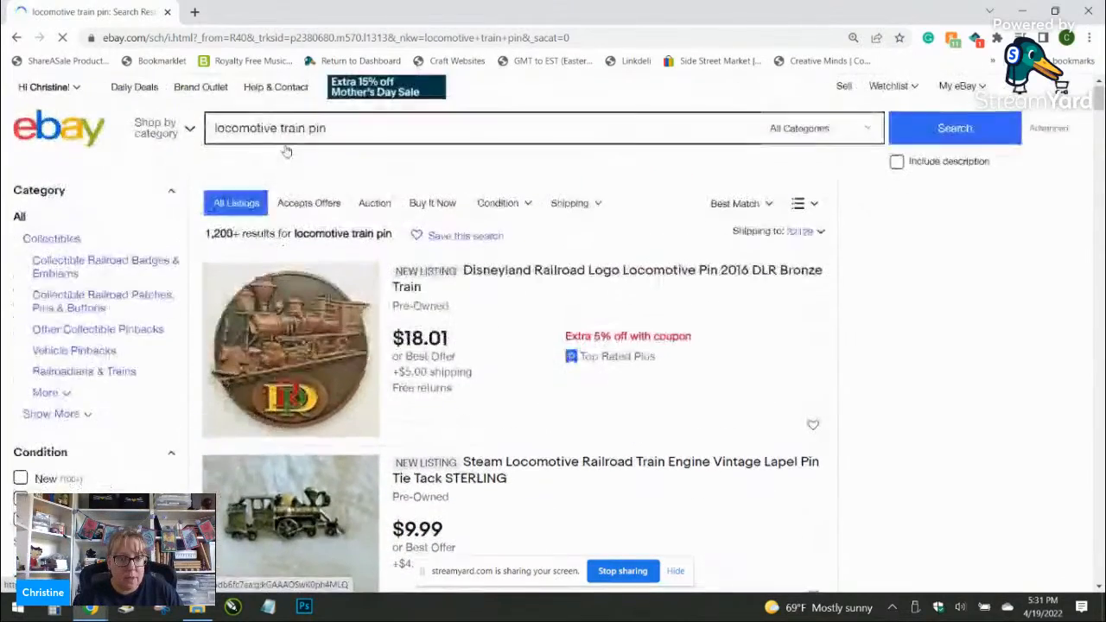
Step: Narrow the eBay search to "brass locomotive train pin" and look through the first results
{"action": "left_click", "coordinate": [207, 127]}
{"action": "type", "text": "brass"}
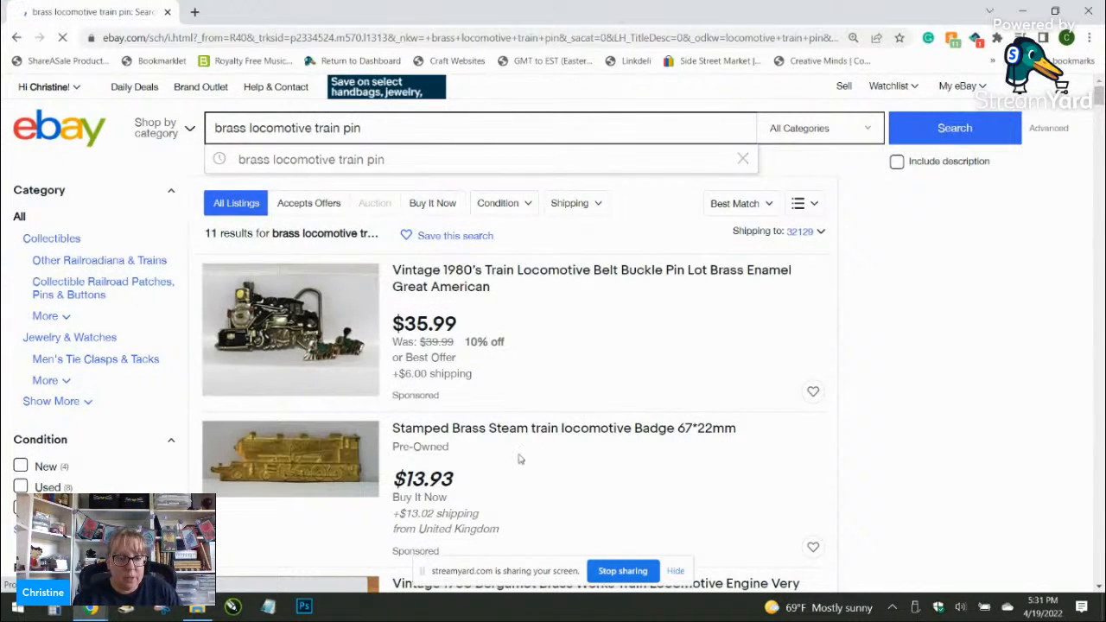
{"action": "scroll", "coordinate": [523, 442], "scroll_direction": "down", "scroll_amount": 1}
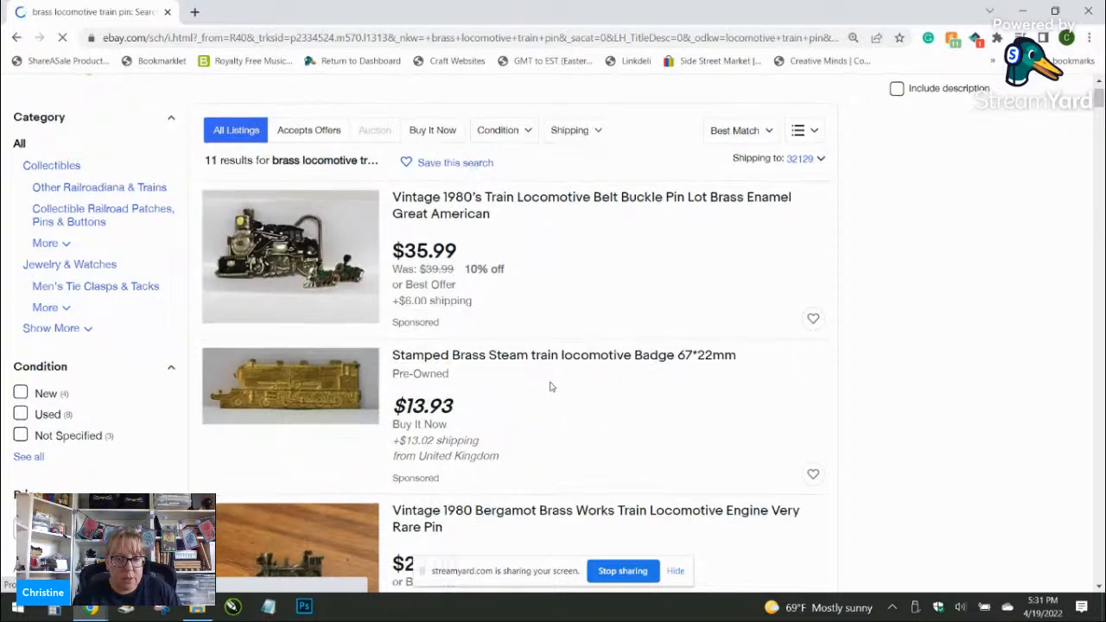
{"action": "scroll", "coordinate": [551, 385], "scroll_direction": "down", "scroll_amount": 1}
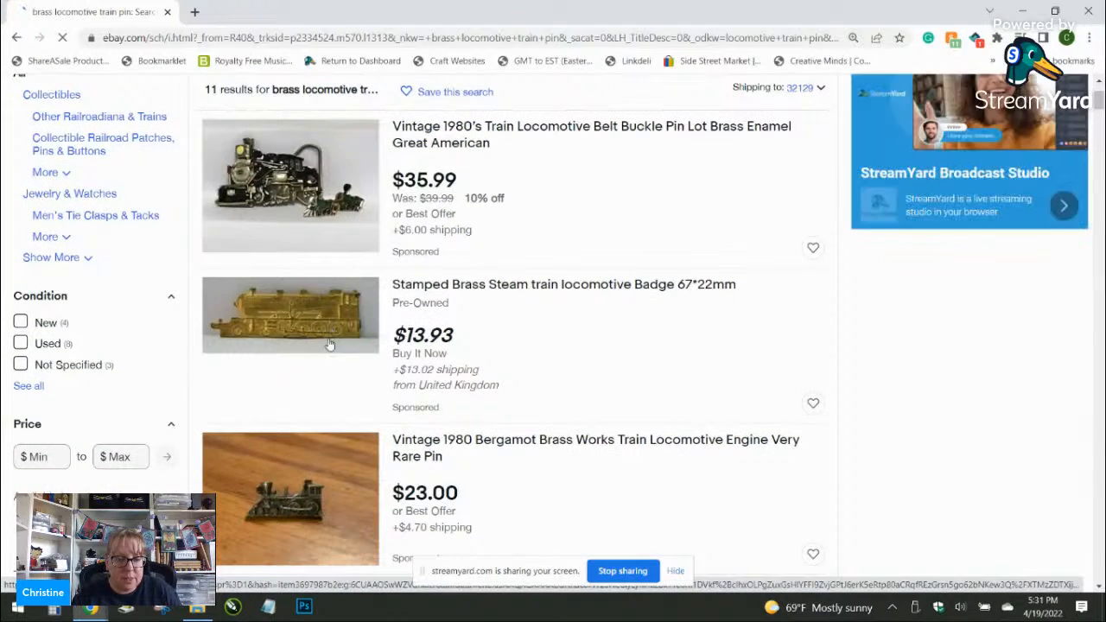
{"action": "scroll", "coordinate": [328, 333], "scroll_direction": "down", "scroll_amount": 2}
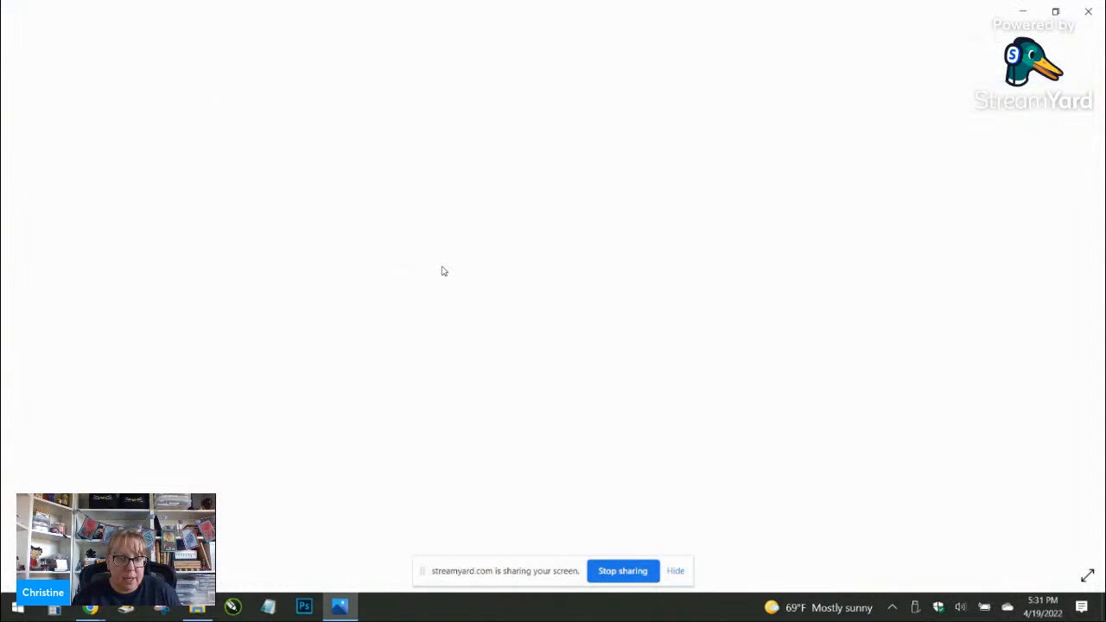
Step: Examine the locomotive pin photo IMG_7851.JPG in the Photos app and compare it with the brass locomotive search results
{"action": "scroll", "coordinate": [575, 309], "scroll_direction": "up", "scroll_amount": 3}
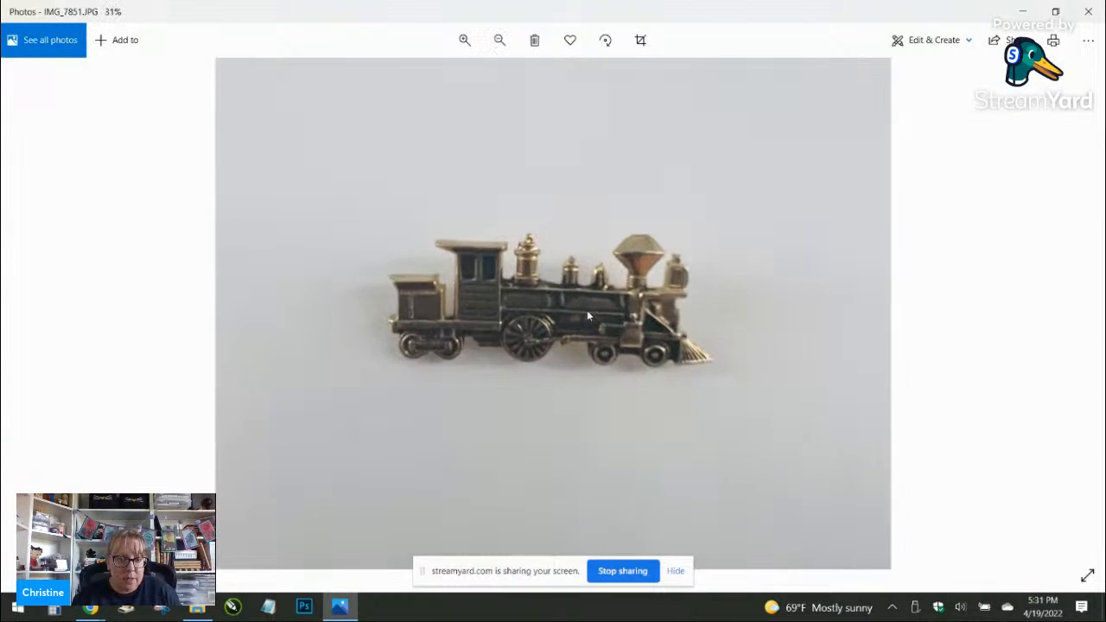
{"action": "scroll", "coordinate": [590, 317], "scroll_direction": "down", "scroll_amount": 3}
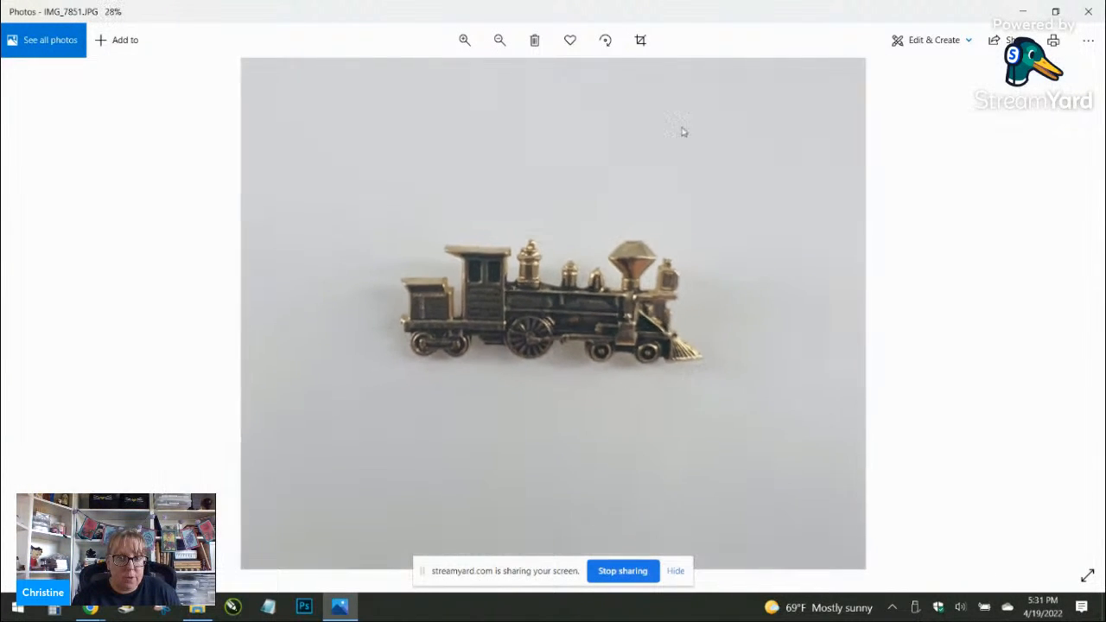
{"action": "double_click", "coordinate": [714, 13]}
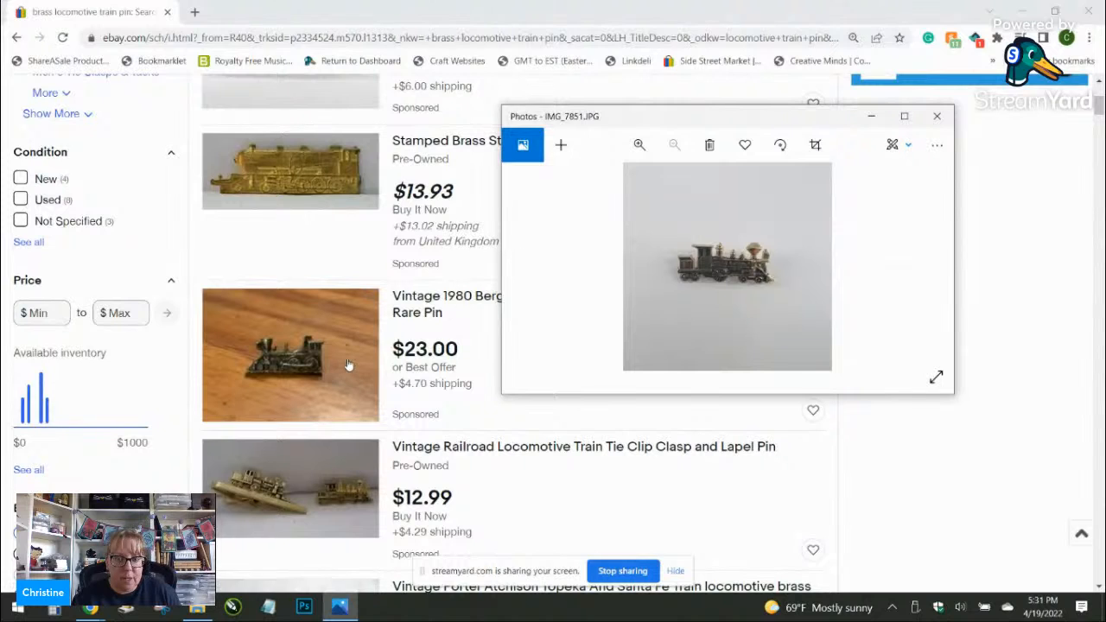
{"action": "left_click", "coordinate": [472, 334]}
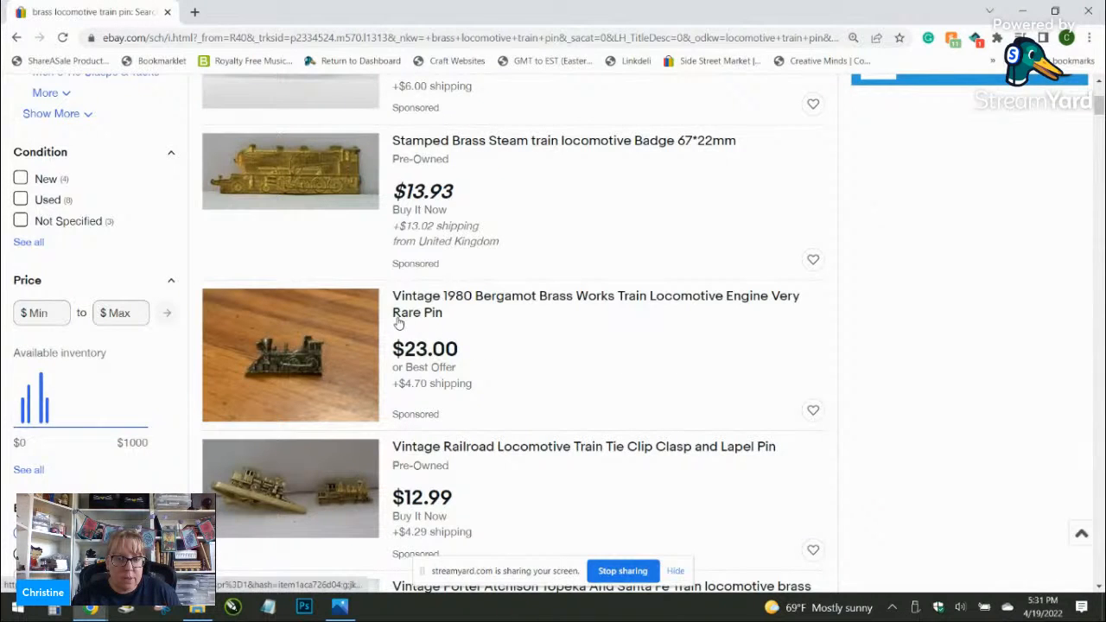
Step: Open the Vintage 1980 Bergamot Brass Works locomotive pin listing separately, inspect its enlarged photos, and close the listing
{"action": "middle_click", "coordinate": [289, 338]}
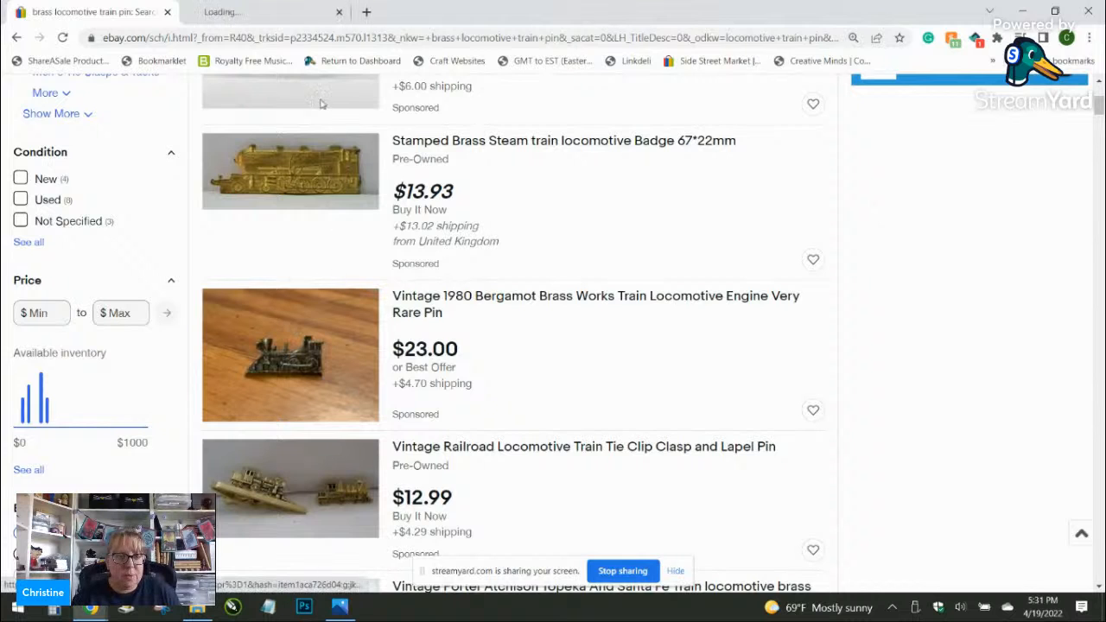
{"action": "left_click", "coordinate": [263, 13]}
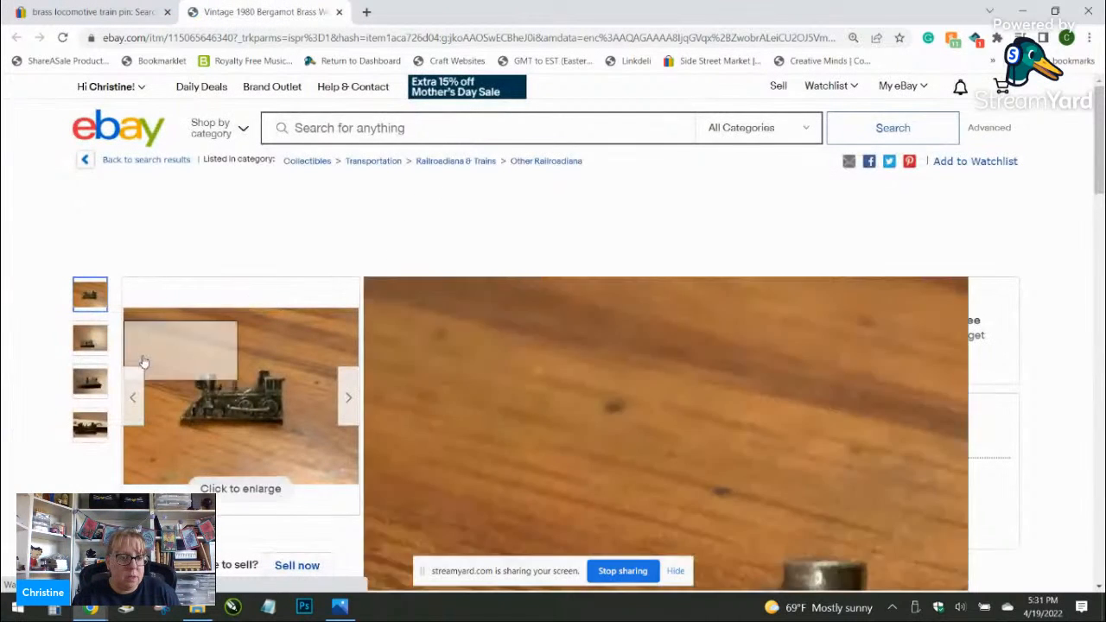
{"action": "left_click", "coordinate": [239, 418]}
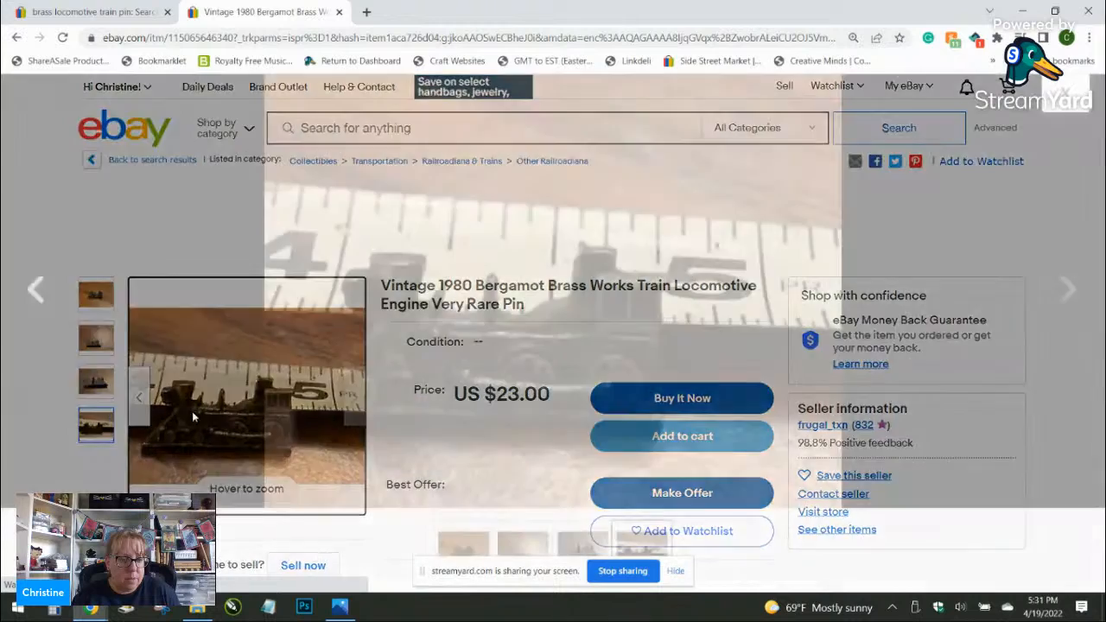
{"action": "left_click", "coordinate": [38, 294]}
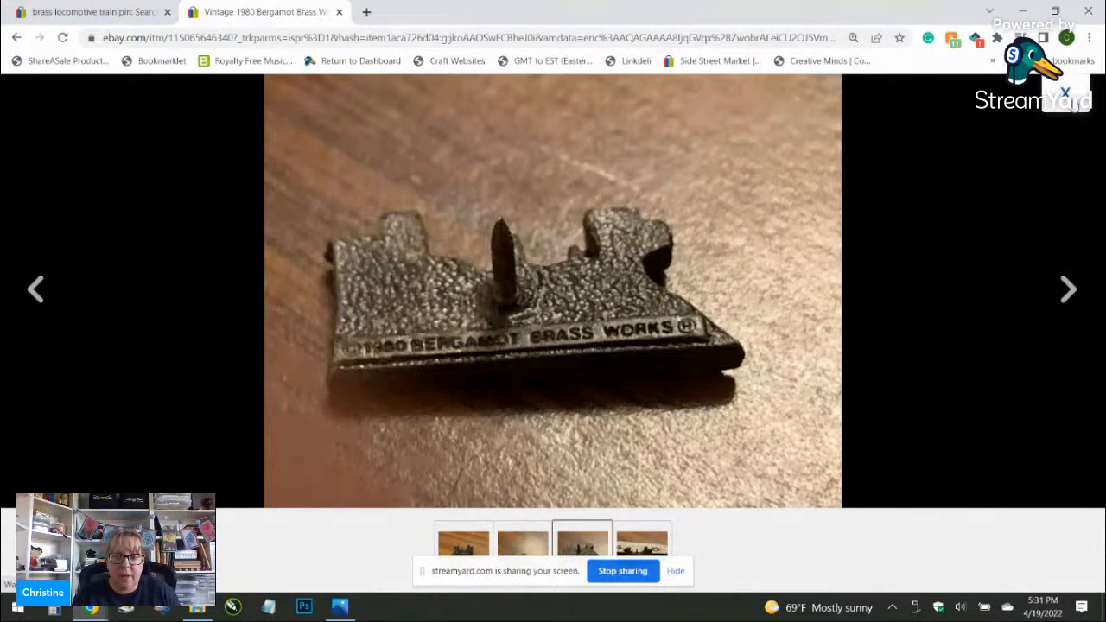
{"action": "left_click", "coordinate": [1068, 94]}
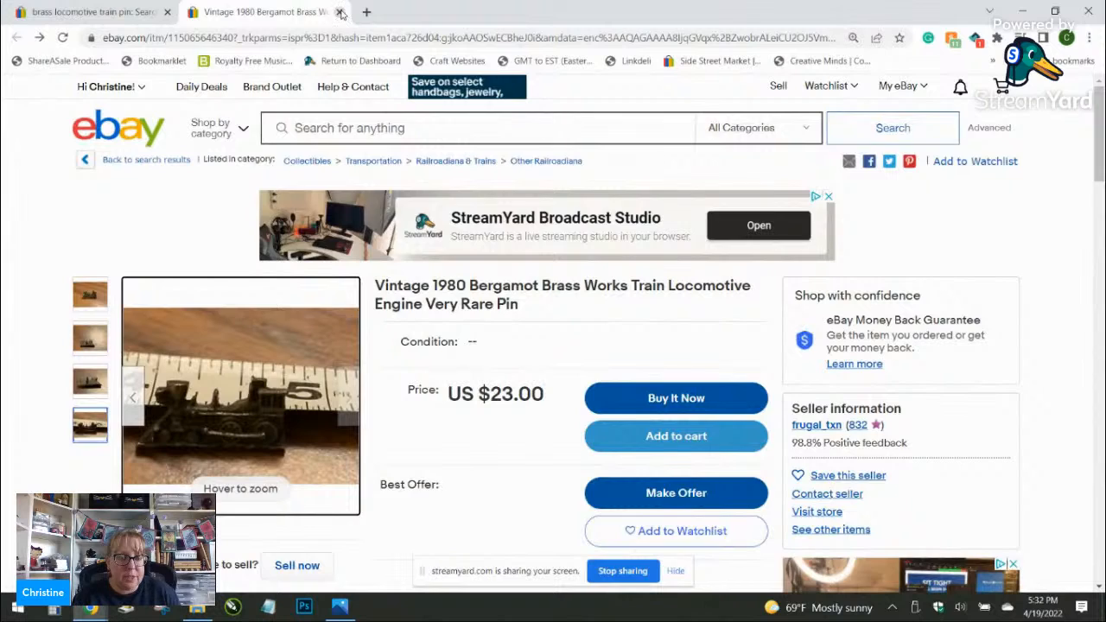
{"action": "left_click", "coordinate": [341, 12]}
Step: Examine the remaining brass locomotive train pin results for comparable pins and their asking prices
{"action": "scroll", "coordinate": [444, 263], "scroll_direction": "down", "scroll_amount": 2}
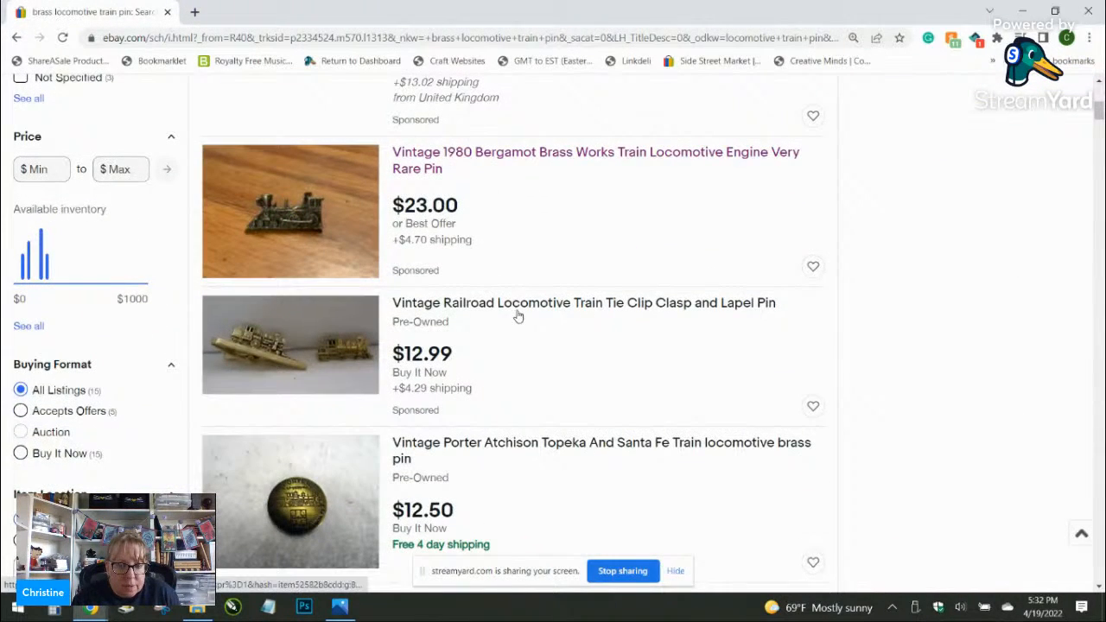
{"action": "scroll", "coordinate": [519, 317], "scroll_direction": "down", "scroll_amount": 5}
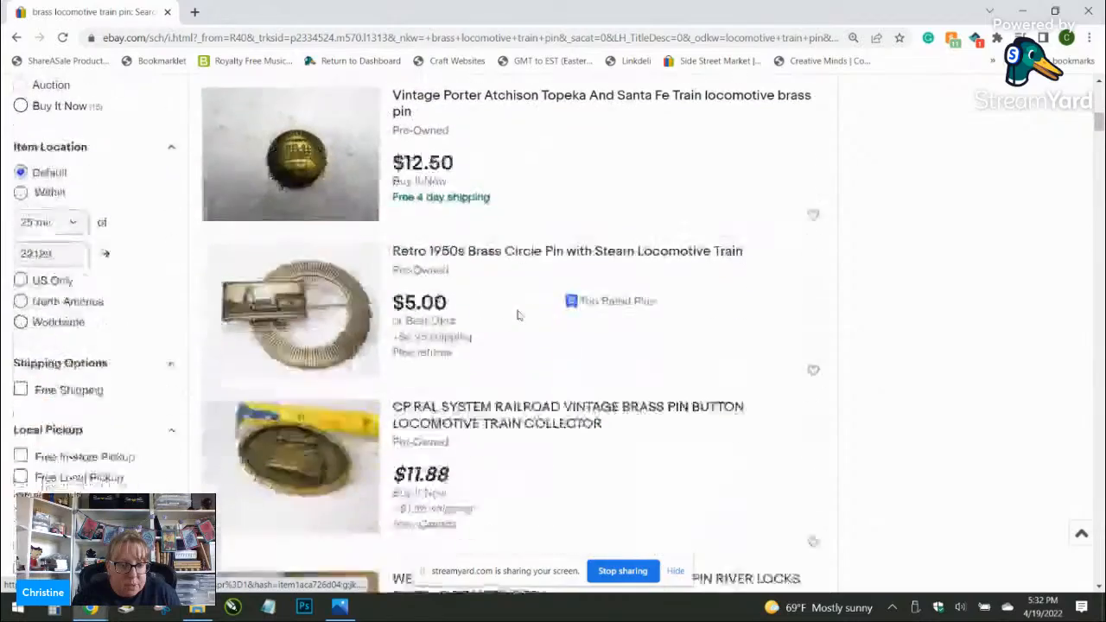
{"action": "scroll", "coordinate": [518, 316], "scroll_direction": "down", "scroll_amount": 6}
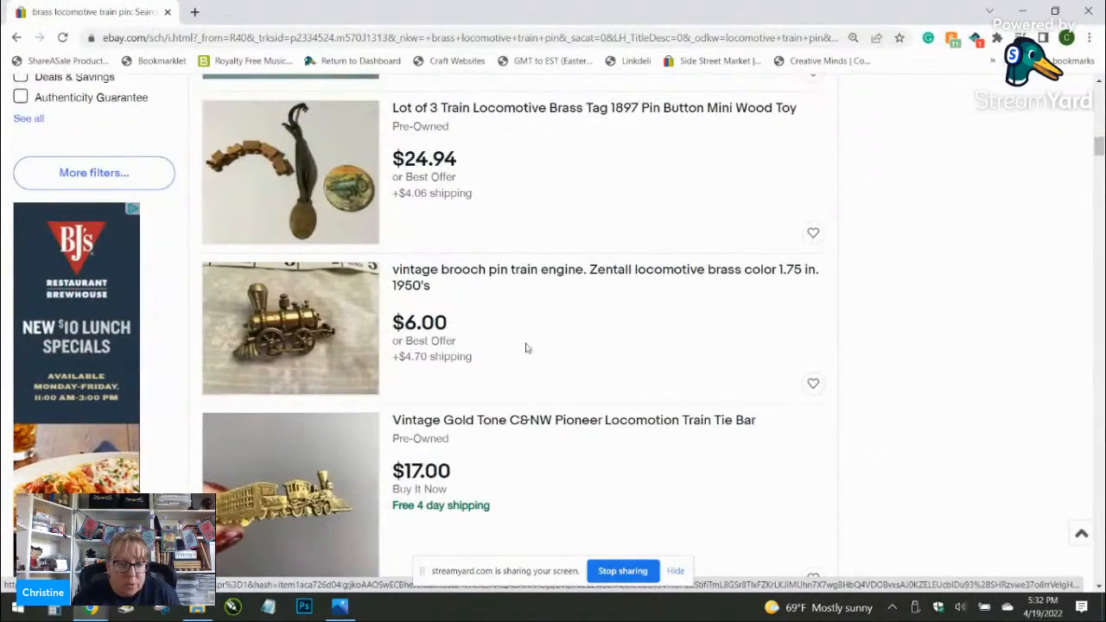
{"action": "scroll", "coordinate": [541, 437], "scroll_direction": "down", "scroll_amount": 1}
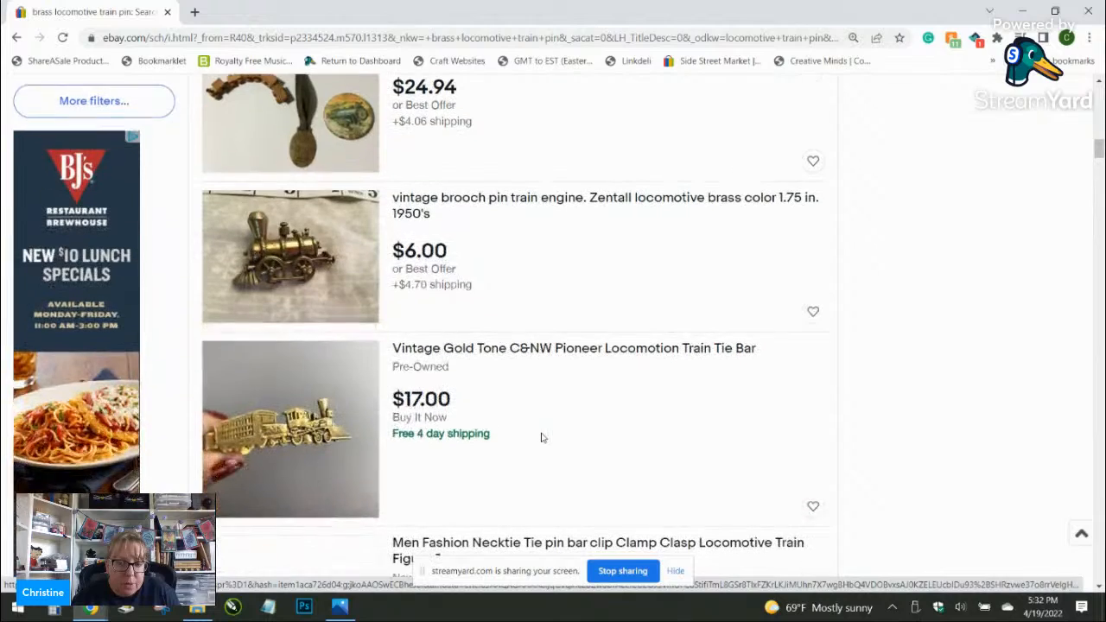
{"action": "scroll", "coordinate": [542, 438], "scroll_direction": "down", "scroll_amount": 1}
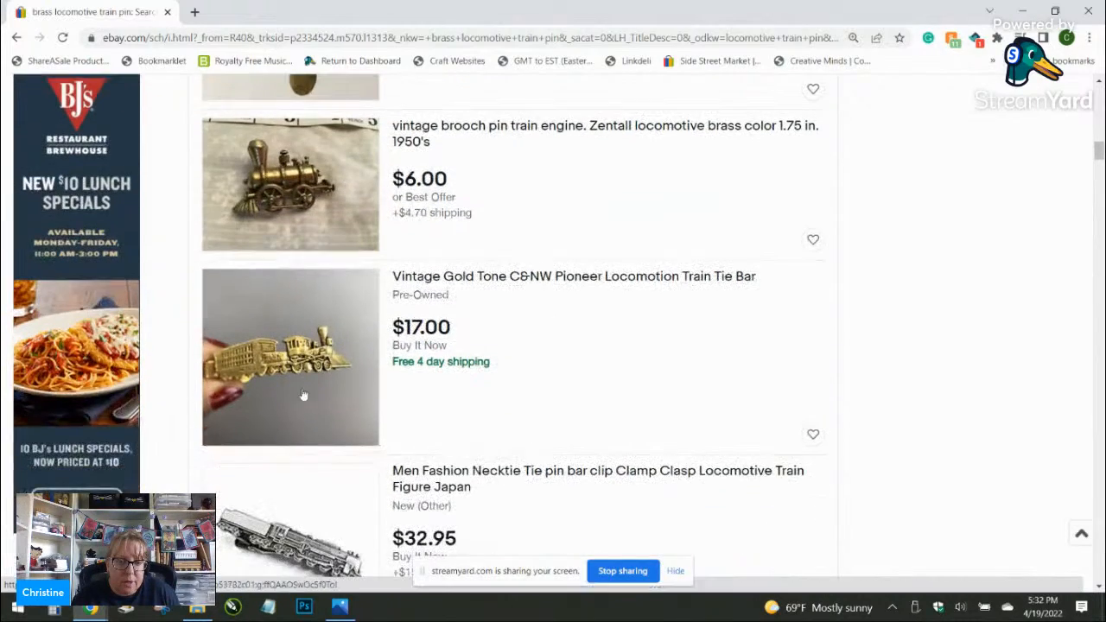
{"action": "scroll", "coordinate": [450, 376], "scroll_direction": "down", "scroll_amount": 1}
{"action": "scroll", "coordinate": [450, 377], "scroll_direction": "down", "scroll_amount": 7}
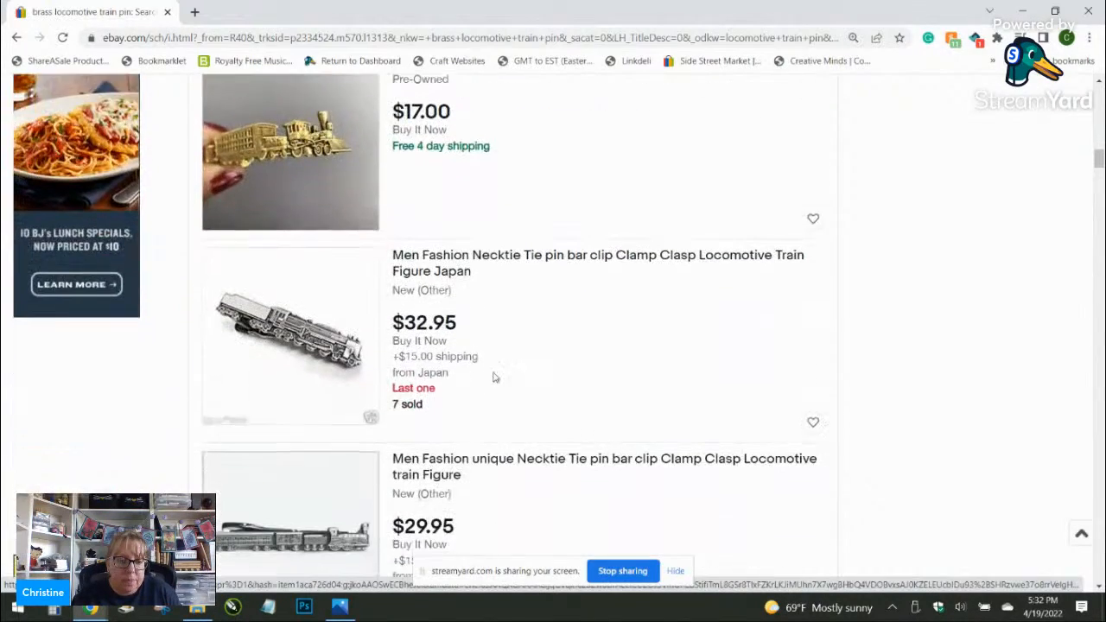
{"action": "scroll", "coordinate": [496, 380], "scroll_direction": "down", "scroll_amount": 13}
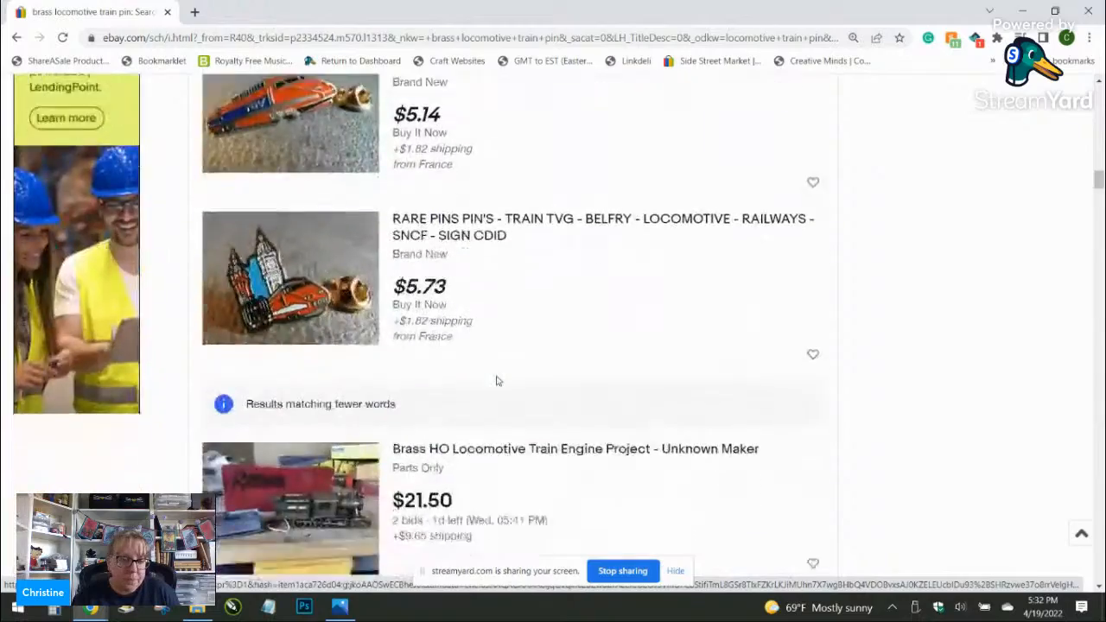
{"action": "scroll", "coordinate": [496, 380], "scroll_direction": "down", "scroll_amount": 6}
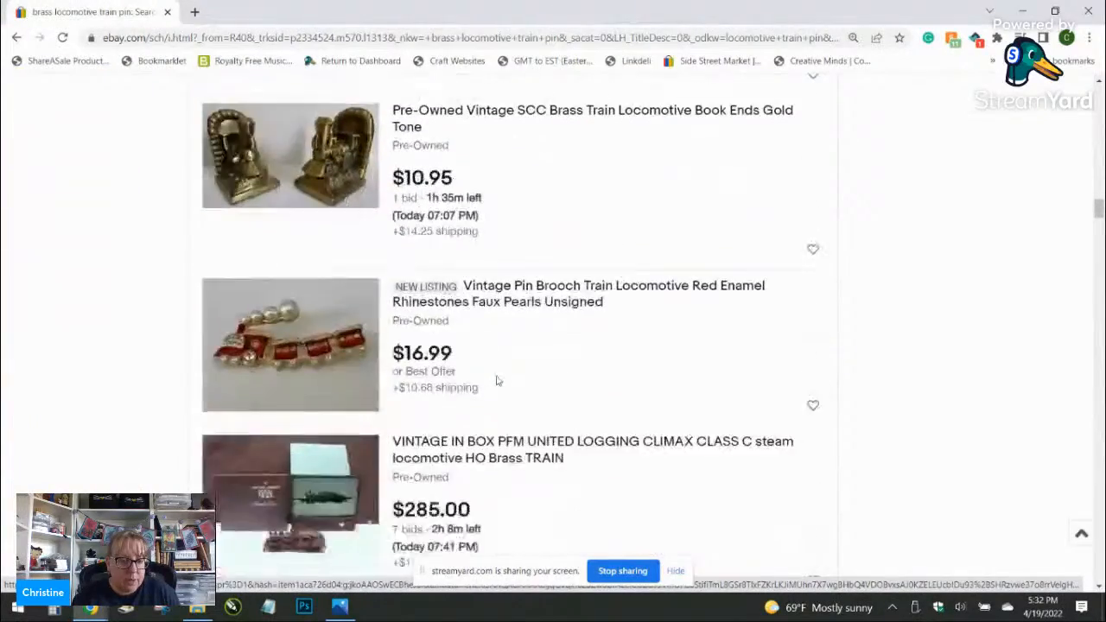
{"action": "scroll", "coordinate": [518, 380], "scroll_direction": "up", "scroll_amount": 10}
{"action": "scroll", "coordinate": [524, 380], "scroll_direction": "up", "scroll_amount": 20}
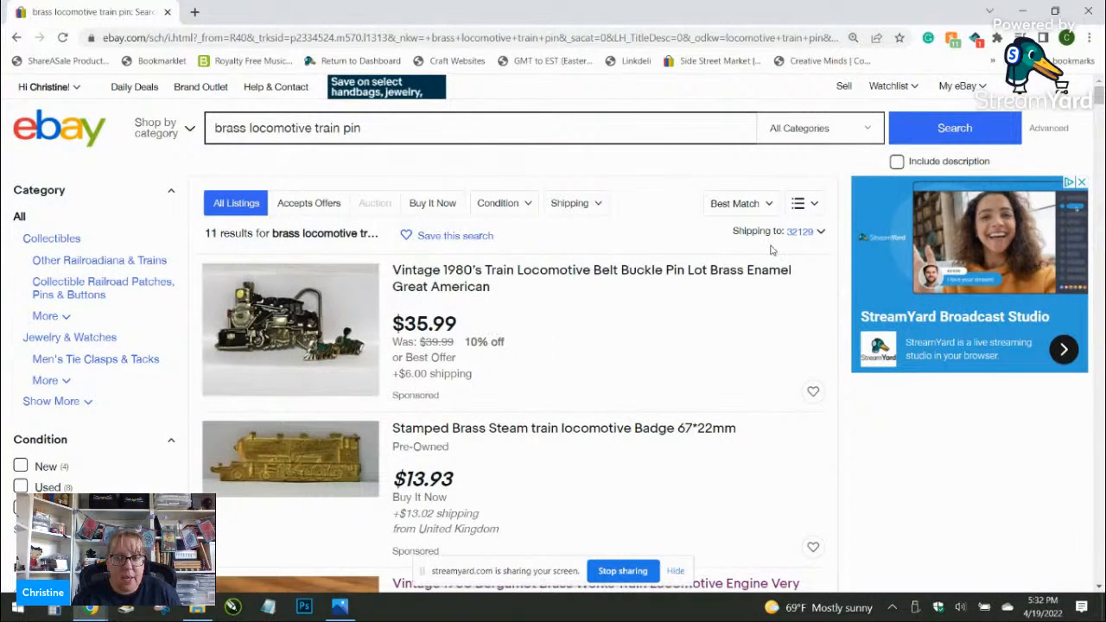
Step: Return to the active listings in Seller Hub and review the locomotive pin photo IMG_7851.JPG at full window size
{"action": "left_click", "coordinate": [842, 87]}
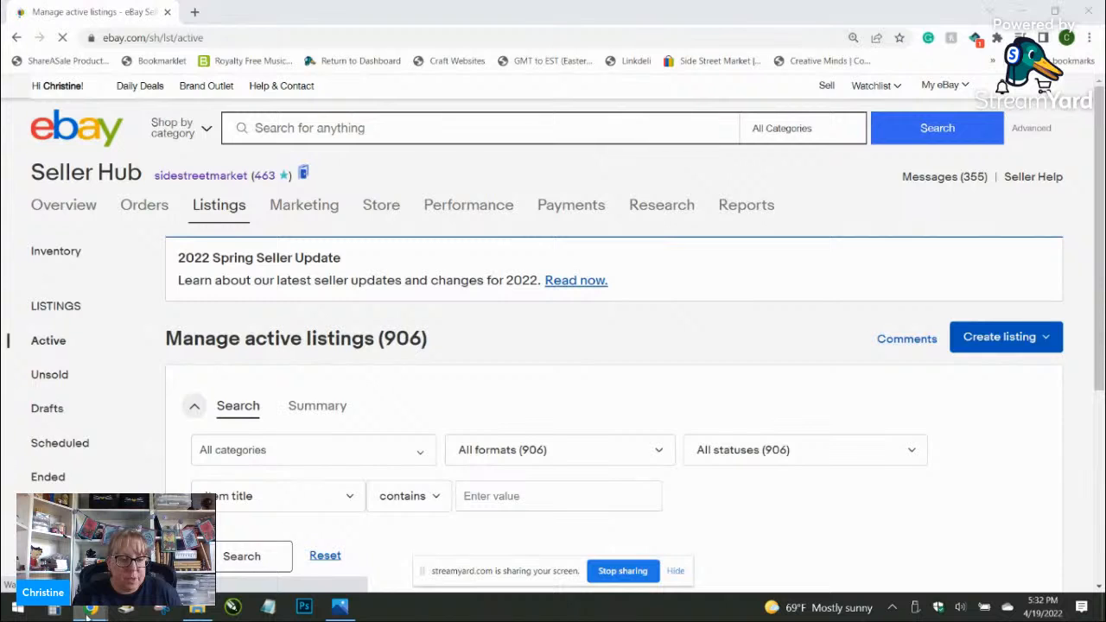
{"action": "mouse_move", "coordinate": [91, 614]}
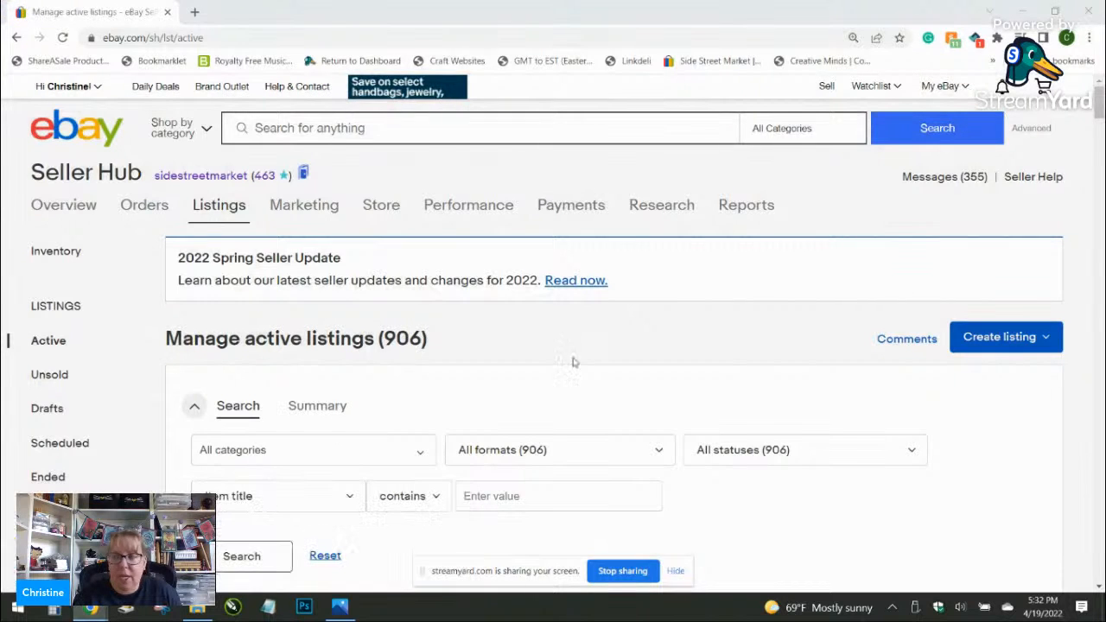
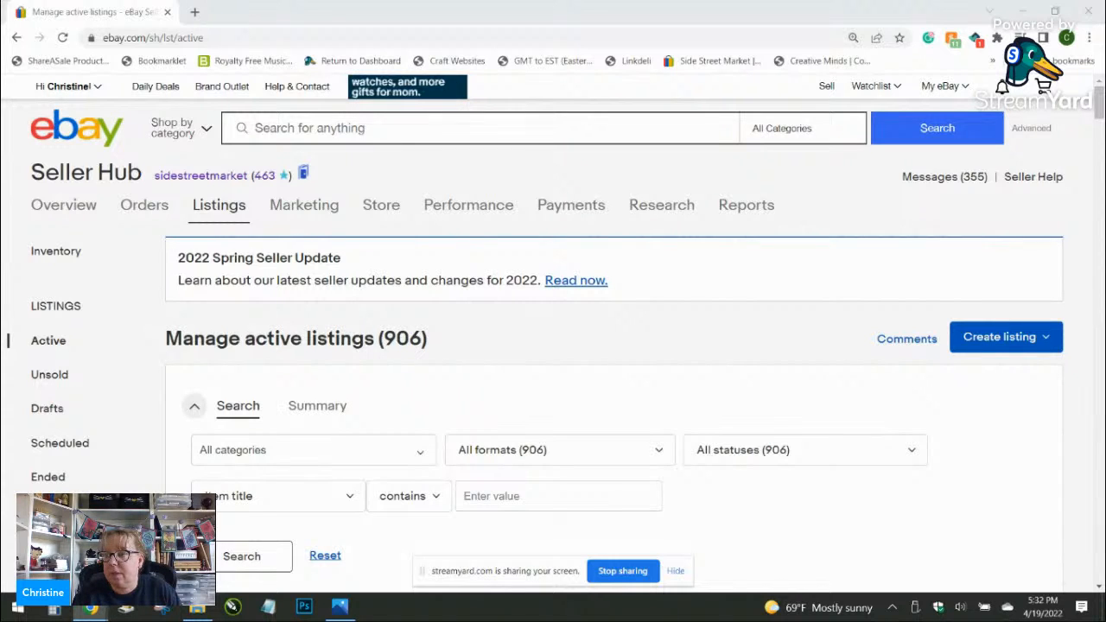
{"action": "left_click", "coordinate": [340, 606]}
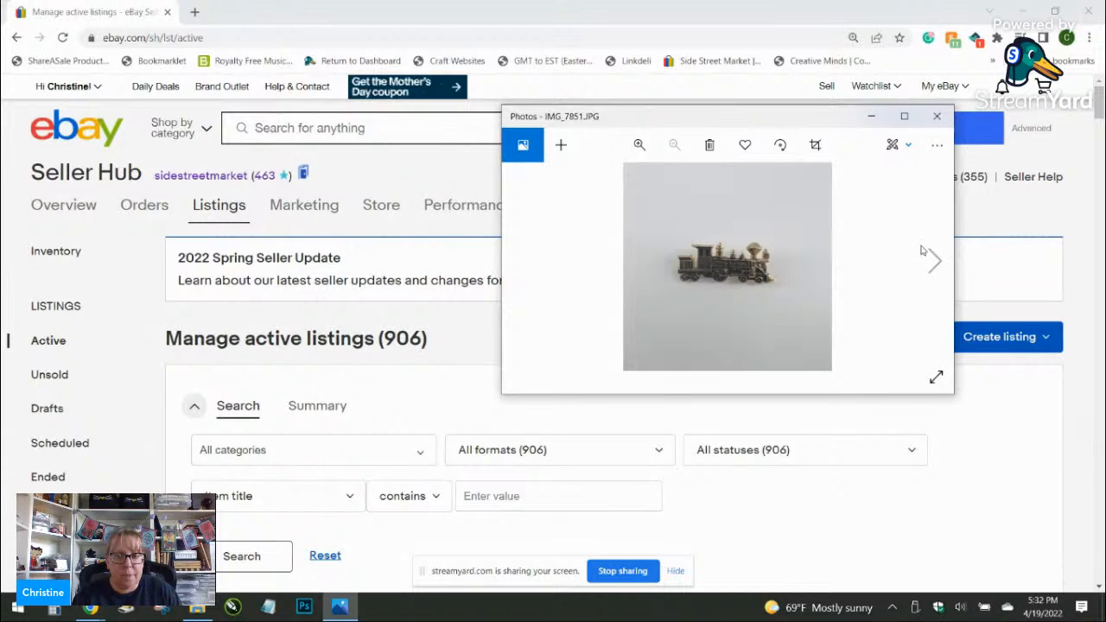
{"action": "left_click", "coordinate": [903, 116]}
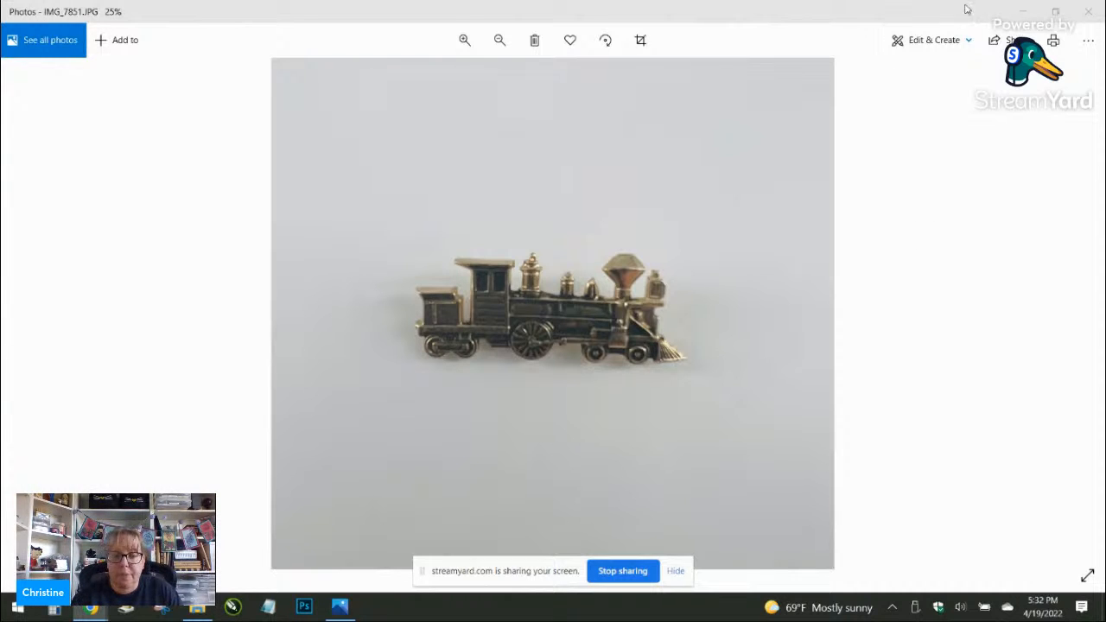
{"action": "left_click", "coordinate": [1022, 11]}
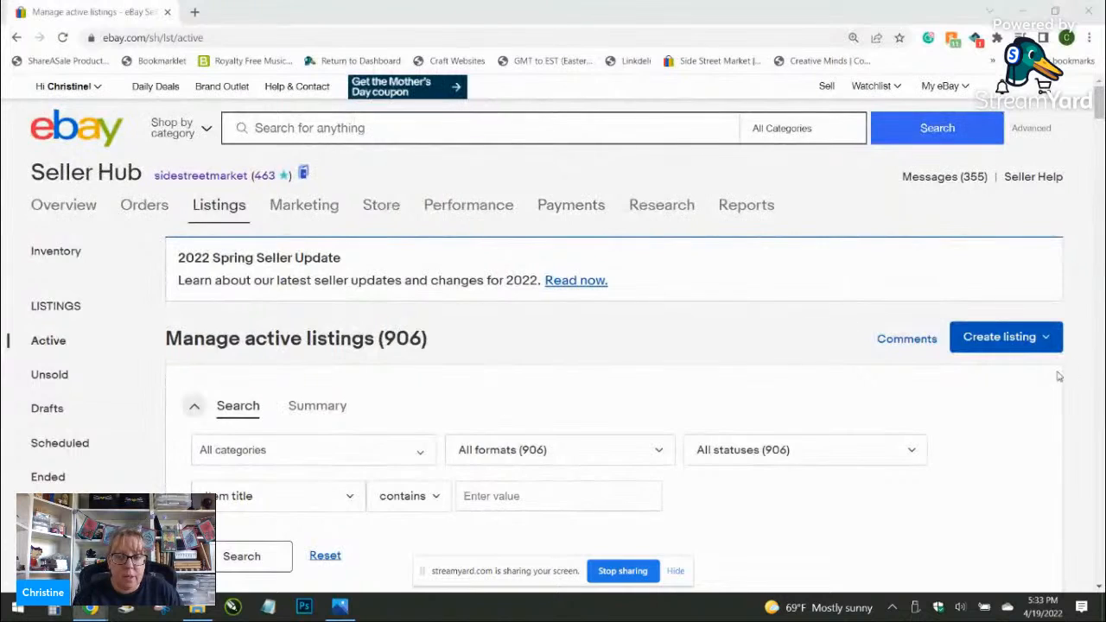
Step: Start creating a new single listing for the locomotive pin
{"action": "left_click", "coordinate": [1008, 345]}
{"action": "left_click", "coordinate": [919, 370]}
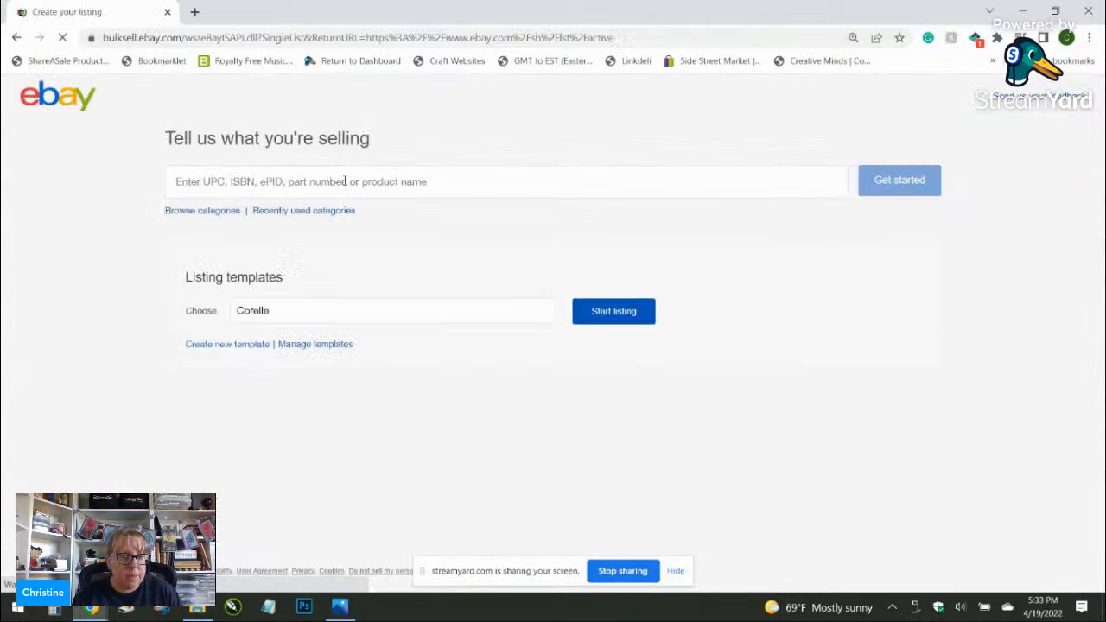
Step: Enter "stamped brass tone train locomotive pin" as the name of the item being sold
{"action": "left_click", "coordinate": [346, 181]}
{"action": "type", "text": "s"}
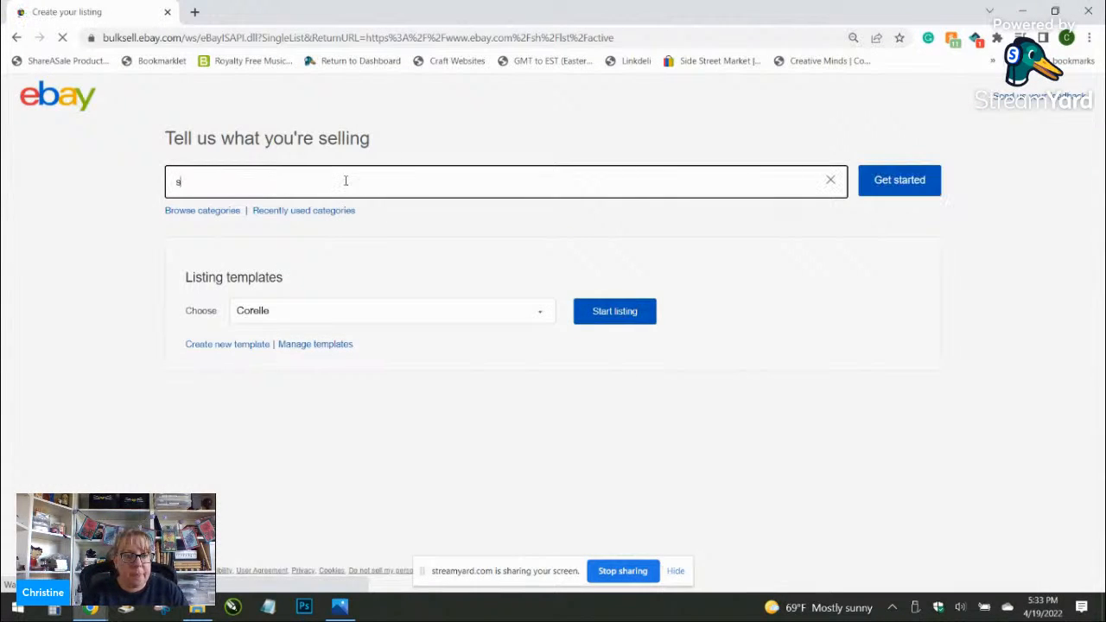
{"action": "type", "text": "tamped brass tone"}
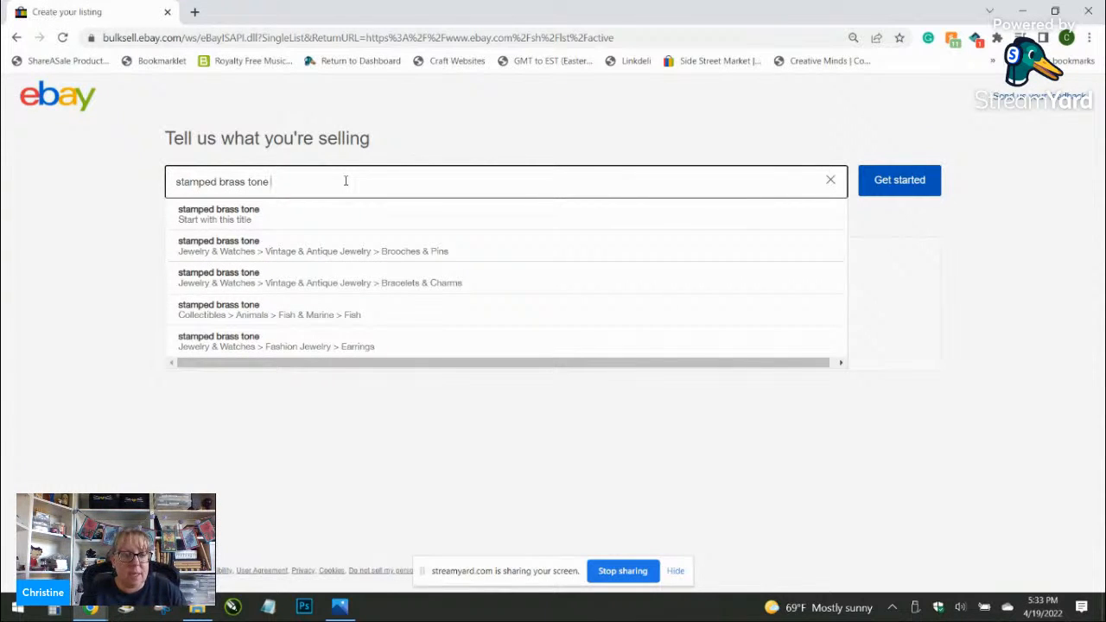
{"action": "type", "text": "train locomotive"}
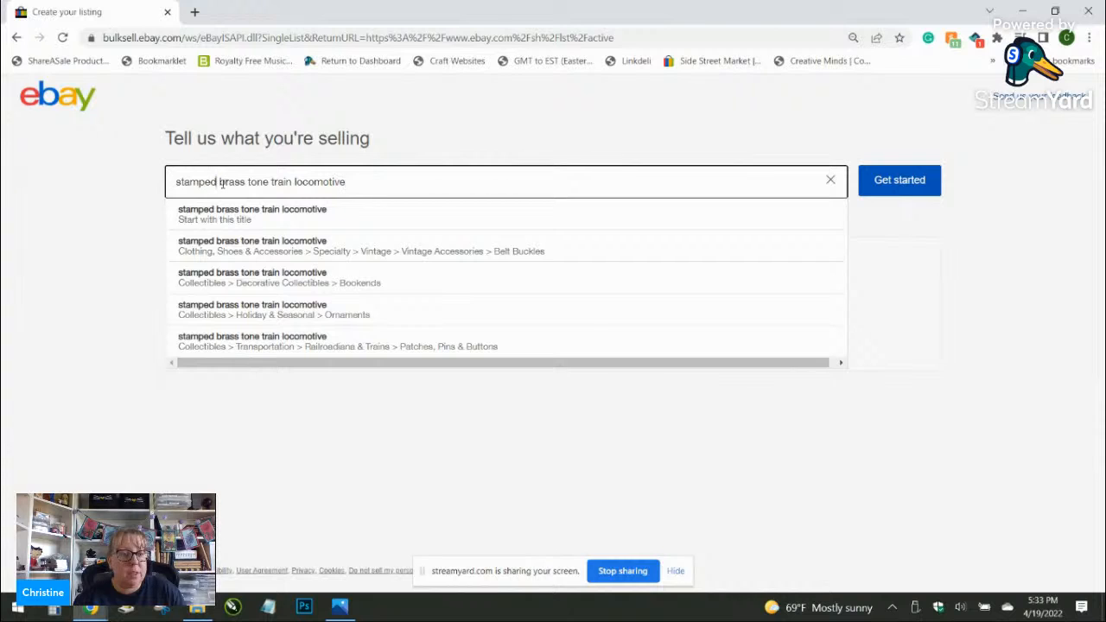
{"action": "type", "text": "pin"}
Step: Replace "stamped" with "pressed" in the item name and choose the Railroadiana & Trains > Patches, Pins & Buttons category
{"action": "key", "text": "BackSpace"}
{"action": "key", "text": "BackSpace"}
{"action": "key", "text": "BackSpace"}
{"action": "key", "text": "BackSpace"}
{"action": "key", "text": "BackSpace"}
{"action": "key", "text": "BackSpace"}
{"action": "key", "text": "BackSpace"}
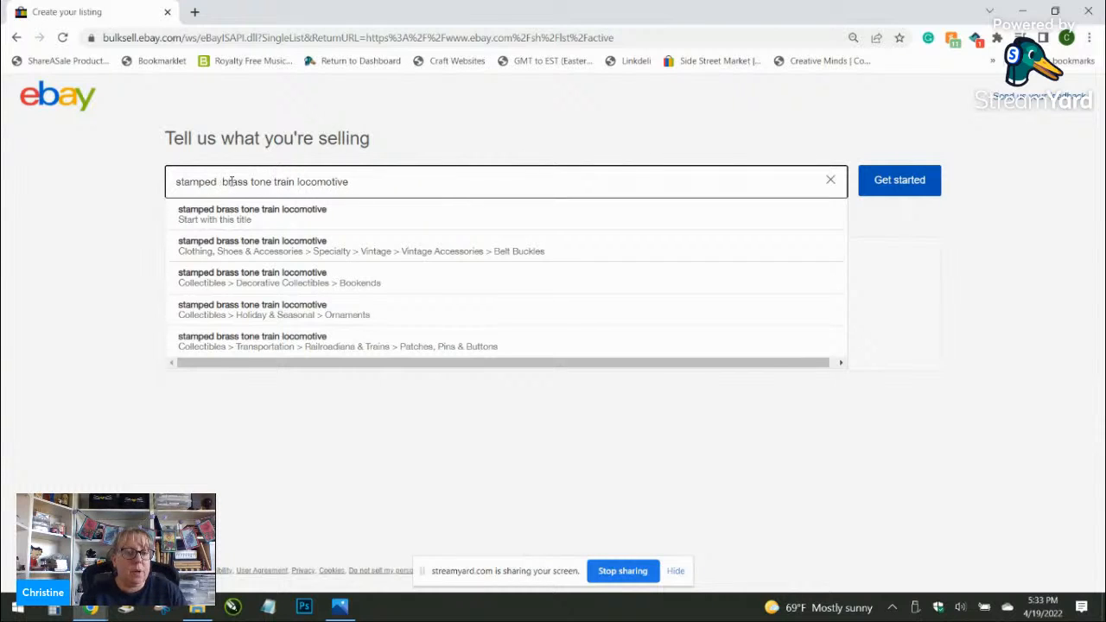
{"action": "key", "text": "BackSpace"}
{"action": "key", "text": "BackSpace"}
{"action": "key", "text": "BackSpace"}
{"action": "key", "text": "BackSpace"}
{"action": "type", "text": "pressed"}
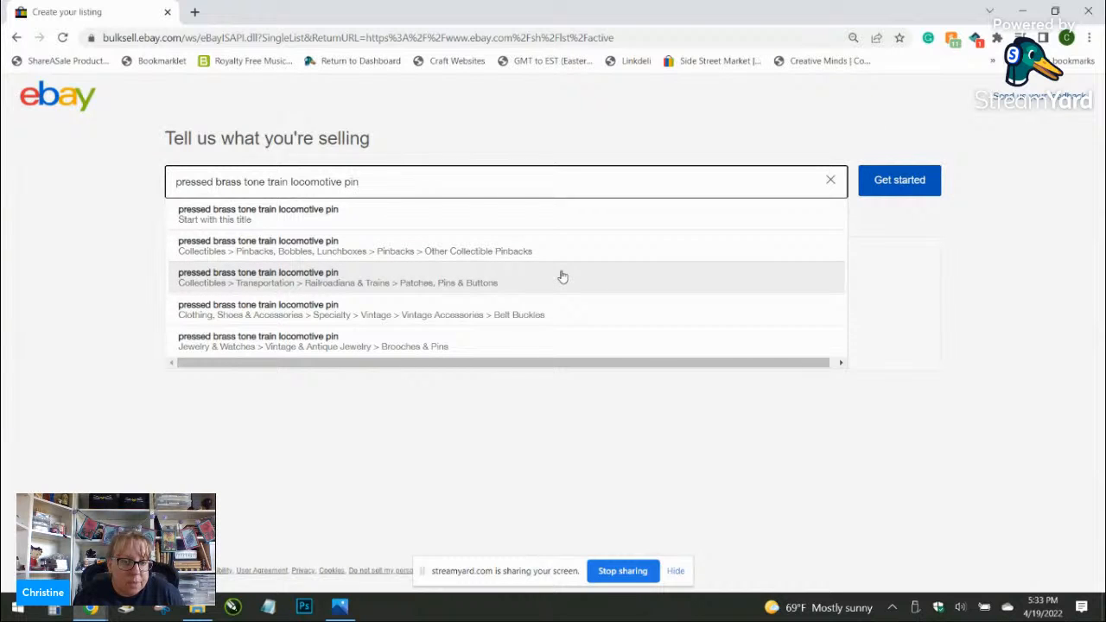
{"action": "left_click", "coordinate": [561, 277]}
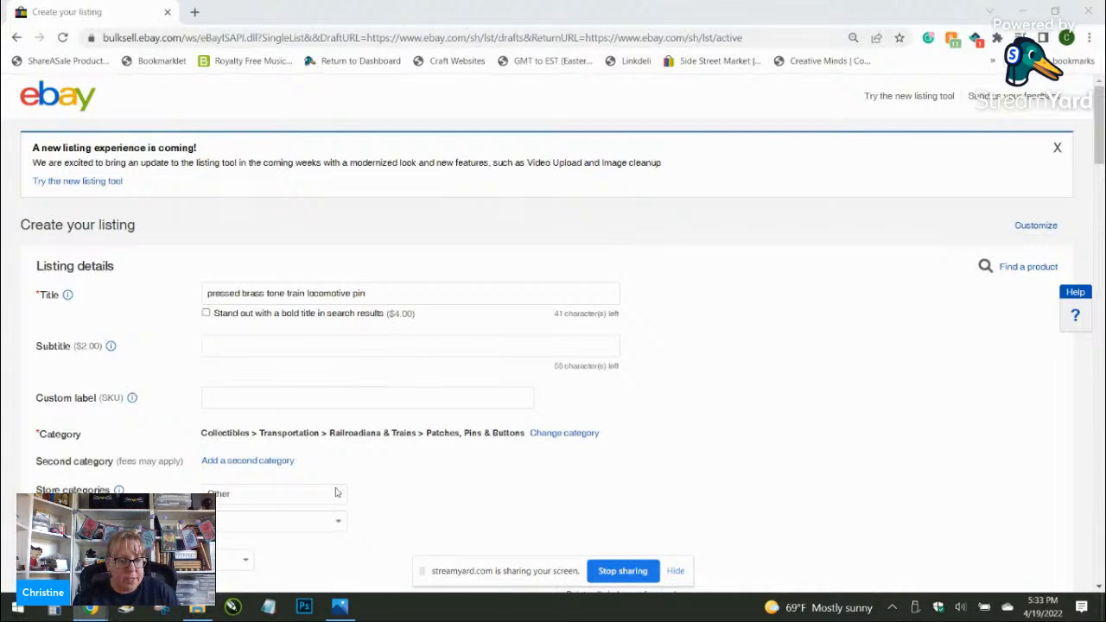
Step: Enter 123021B1BR-14 as the listing's custom label (SKU)
{"action": "left_click", "coordinate": [322, 401]}
{"action": "type", "text": "123021B1BR-14"}
{"action": "left_click", "coordinate": [370, 384]}
{"action": "scroll", "coordinate": [354, 393], "scroll_direction": "down", "scroll_amount": 3}
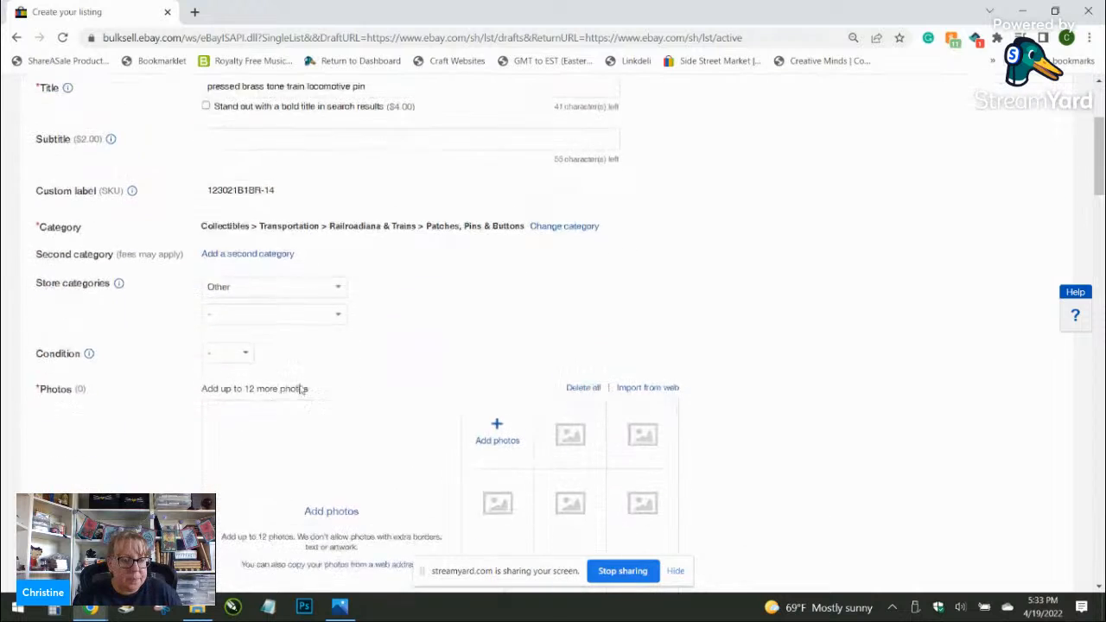
Step: Set the first store category to Jewelry > Brooches Pins and the item condition to Used
{"action": "left_click", "coordinate": [302, 285]}
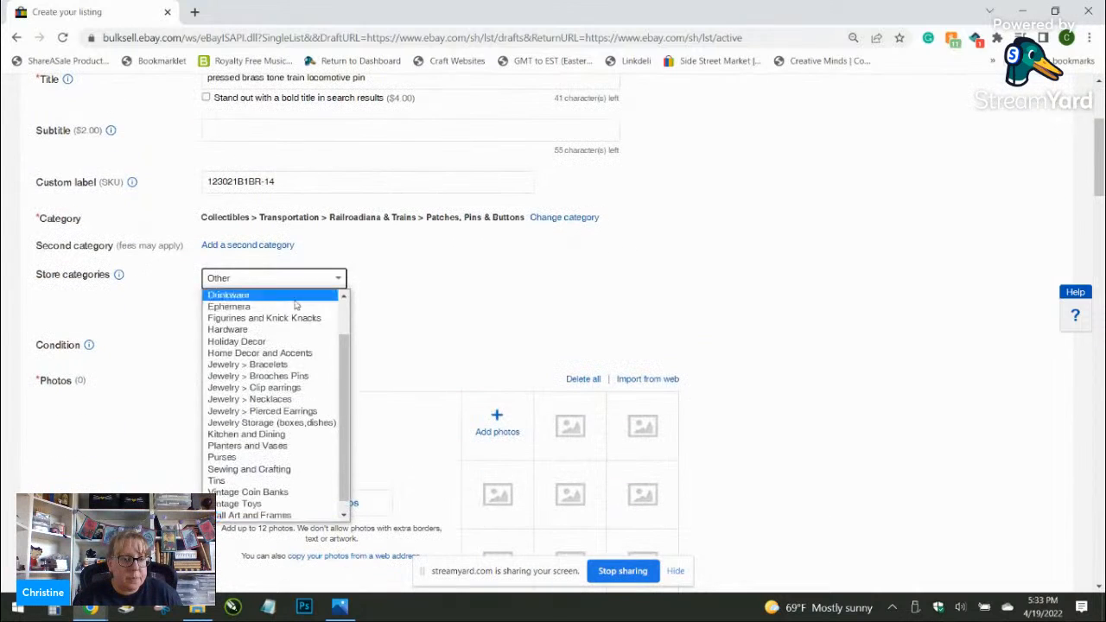
{"action": "left_click", "coordinate": [294, 377]}
{"action": "left_click", "coordinate": [239, 344]}
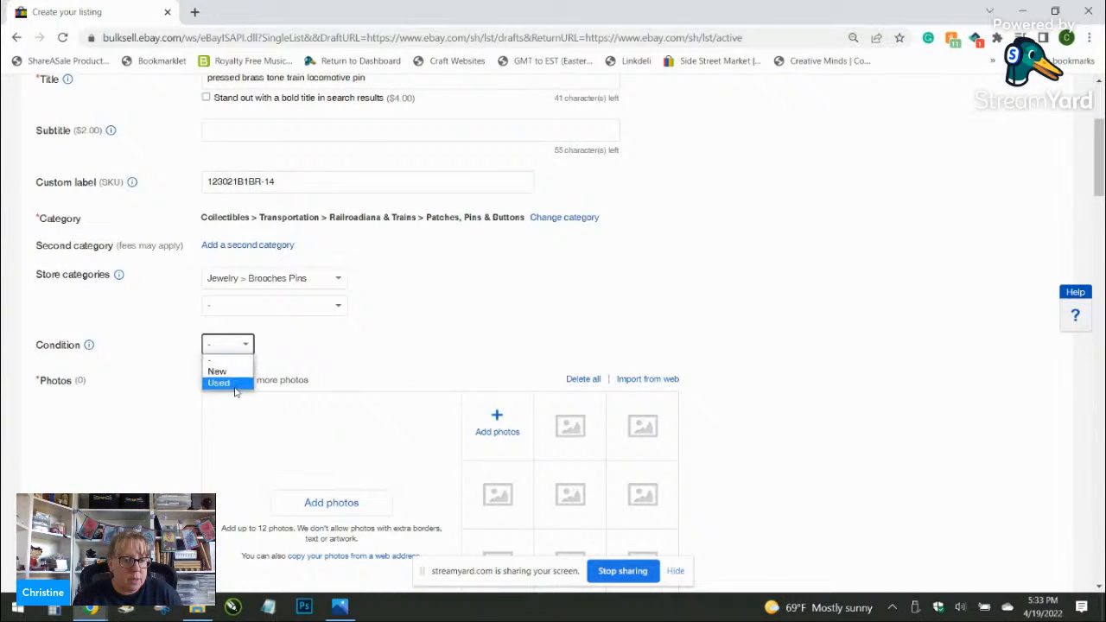
{"action": "left_click", "coordinate": [218, 382]}
{"action": "left_click", "coordinate": [269, 410]}
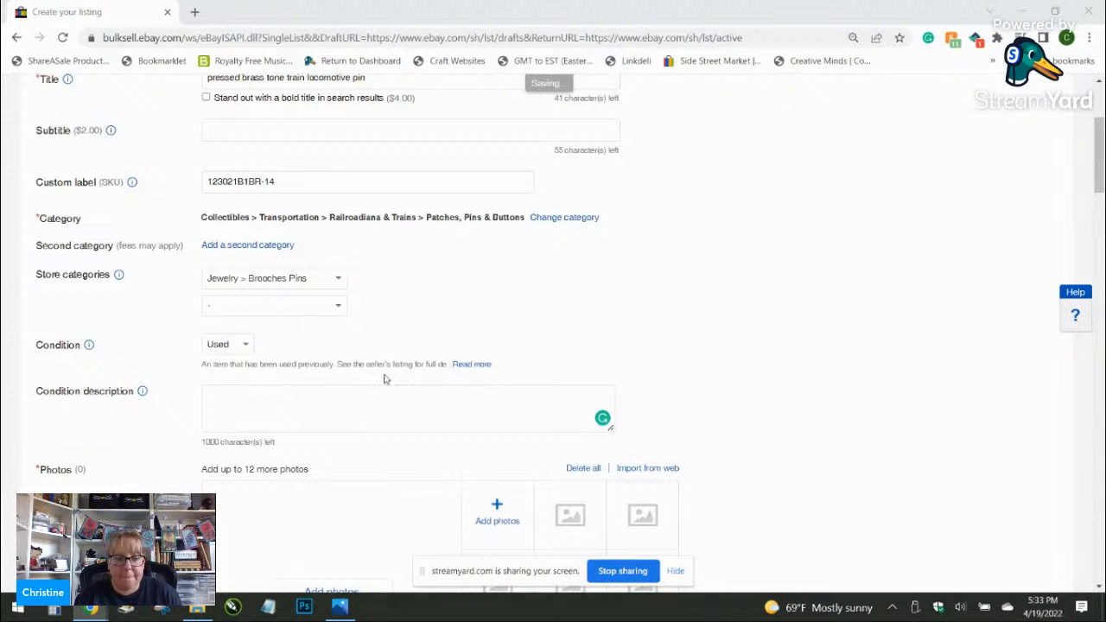
Step: Add the five locomotive pin photos IMG_7848 through IMG_7852 from the Brooches folder to the listing
{"action": "left_click", "coordinate": [496, 505]}
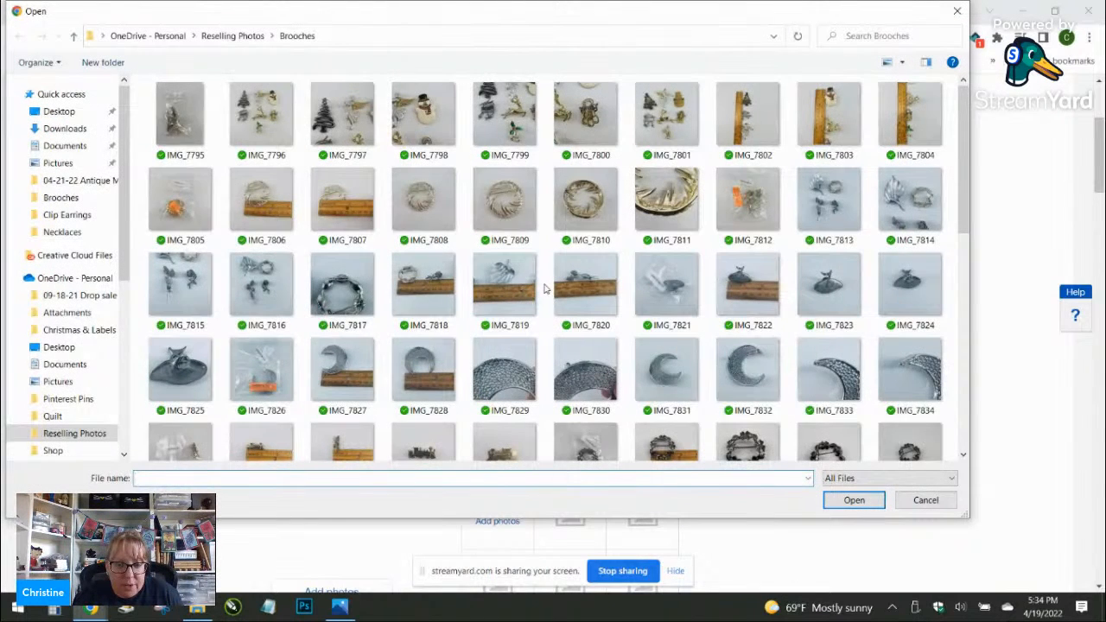
{"action": "scroll", "coordinate": [544, 289], "scroll_direction": "down", "scroll_amount": 3}
{"action": "left_click", "coordinate": [181, 246]}
{"action": "left_click", "coordinate": [518, 255], "text": "shift"}
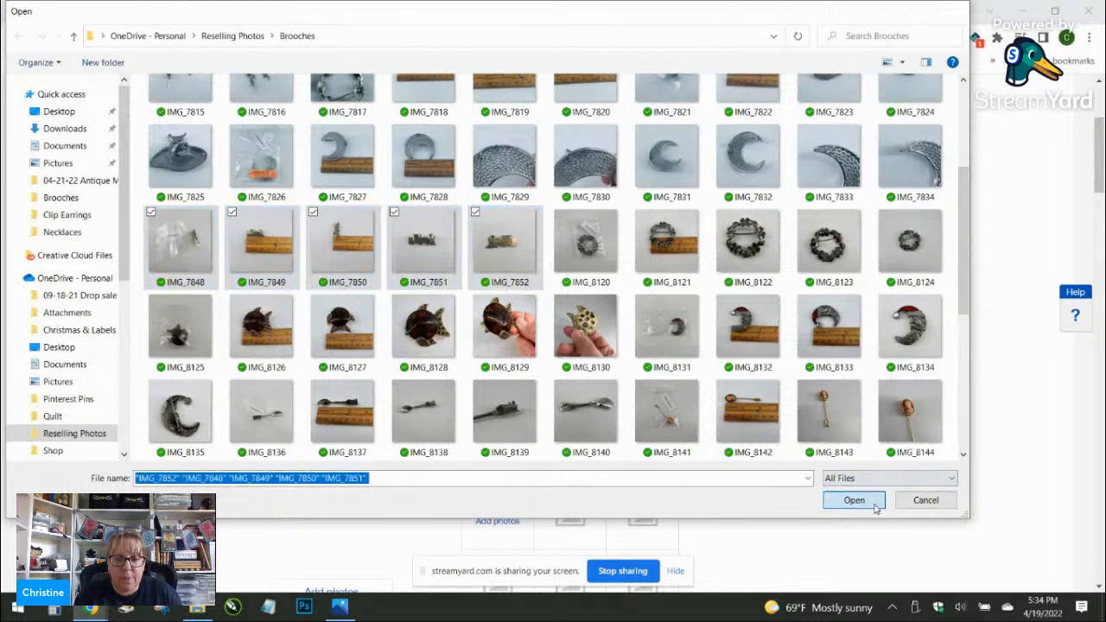
{"action": "left_click", "coordinate": [854, 500]}
Step: Set the country/region of manufacture to Unknown and copy the listing title into the item description
{"action": "scroll", "coordinate": [737, 406], "scroll_direction": "down", "scroll_amount": 5}
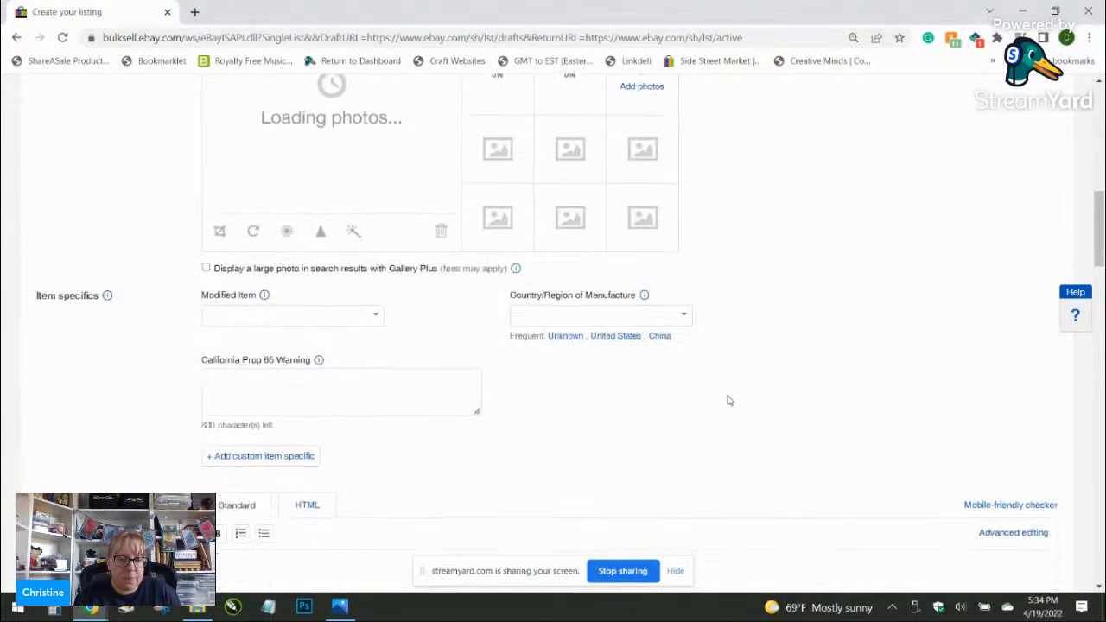
{"action": "left_click", "coordinate": [568, 337]}
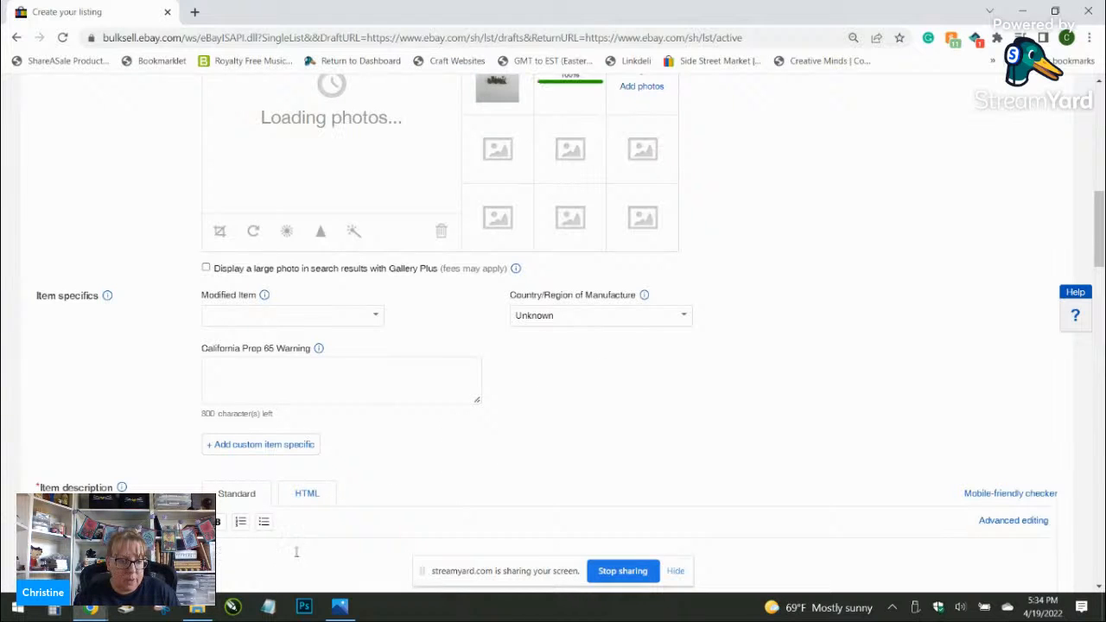
{"action": "scroll", "coordinate": [778, 320], "scroll_direction": "up", "scroll_amount": 2}
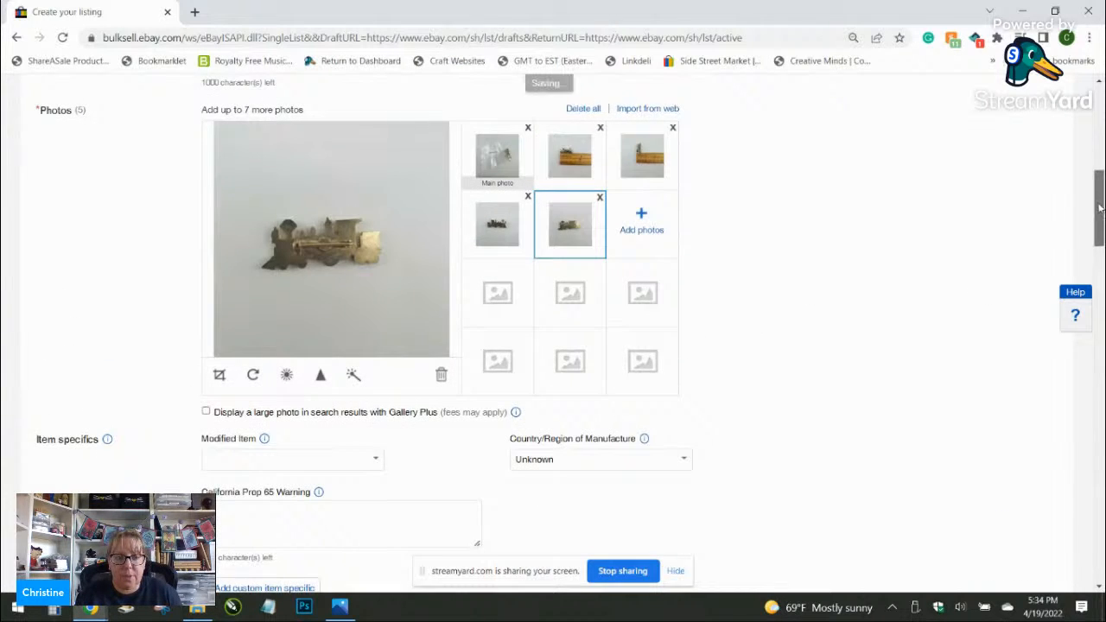
{"action": "left_click_drag", "start_coordinate": [1097, 215], "coordinate": [1090, 132]}
{"action": "left_click_drag", "start_coordinate": [476, 238], "coordinate": [198, 265]}
{"action": "key", "text": "ctrl+c"}
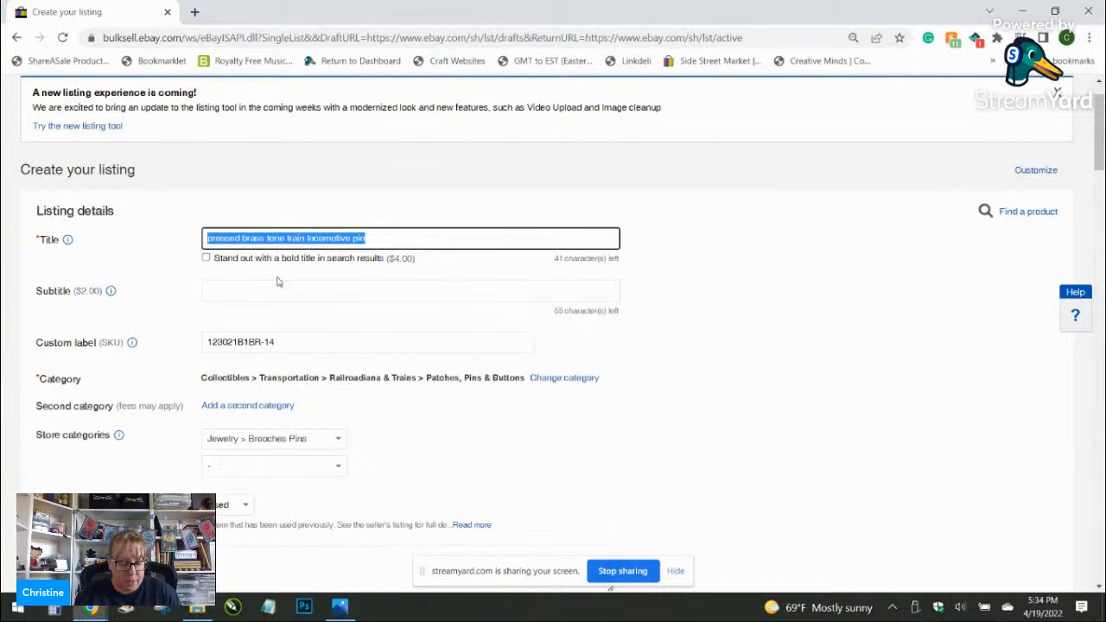
{"action": "left_click_drag", "start_coordinate": [1088, 159], "coordinate": [1093, 298]}
{"action": "left_click", "coordinate": [407, 355]}
{"action": "key", "text": "ctrl+v"}
Step: Reorder the photos so the bagged pin comes last and the locomotive's front view is the main photo
{"action": "scroll", "coordinate": [388, 323], "scroll_direction": "up", "scroll_amount": 6}
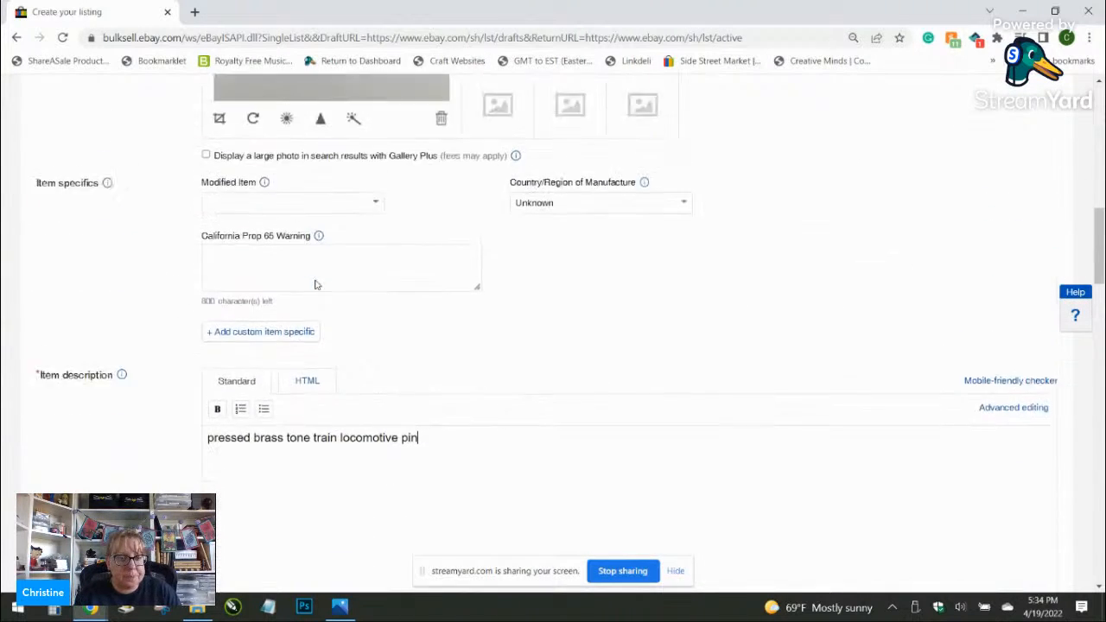
{"action": "left_click_drag", "start_coordinate": [497, 222], "coordinate": [570, 294]}
{"action": "left_click_drag", "start_coordinate": [634, 231], "coordinate": [499, 228]}
Step: Crop the main photo closer around the locomotive and move the photo of the pin's back to second place
{"action": "left_click", "coordinate": [220, 442]}
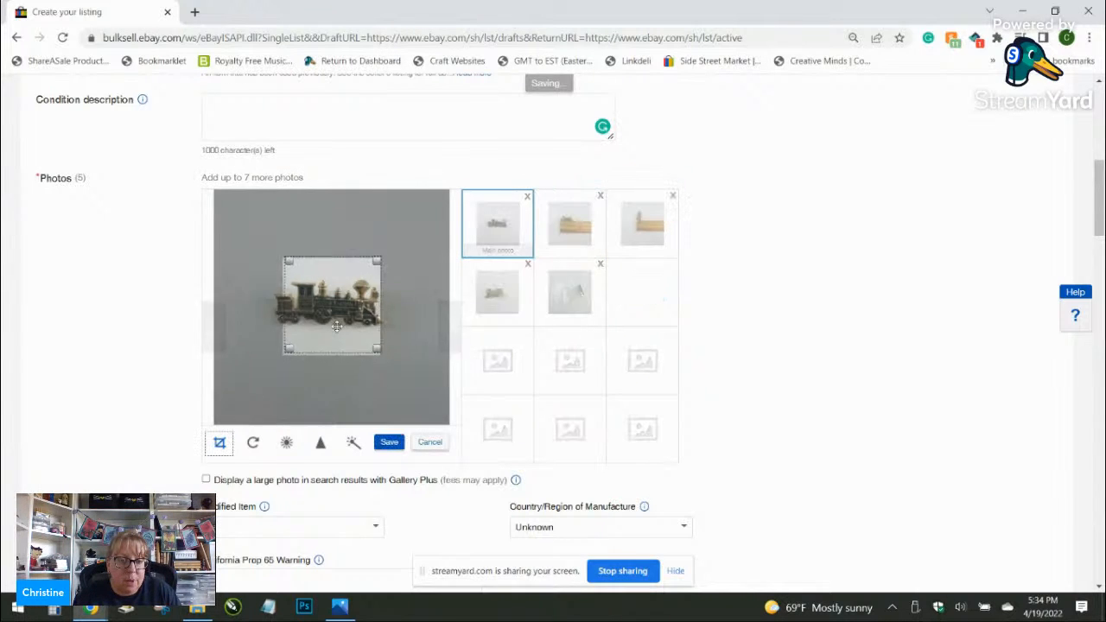
{"action": "left_click_drag", "start_coordinate": [346, 354], "coordinate": [395, 375]}
{"action": "left_click", "coordinate": [389, 441]}
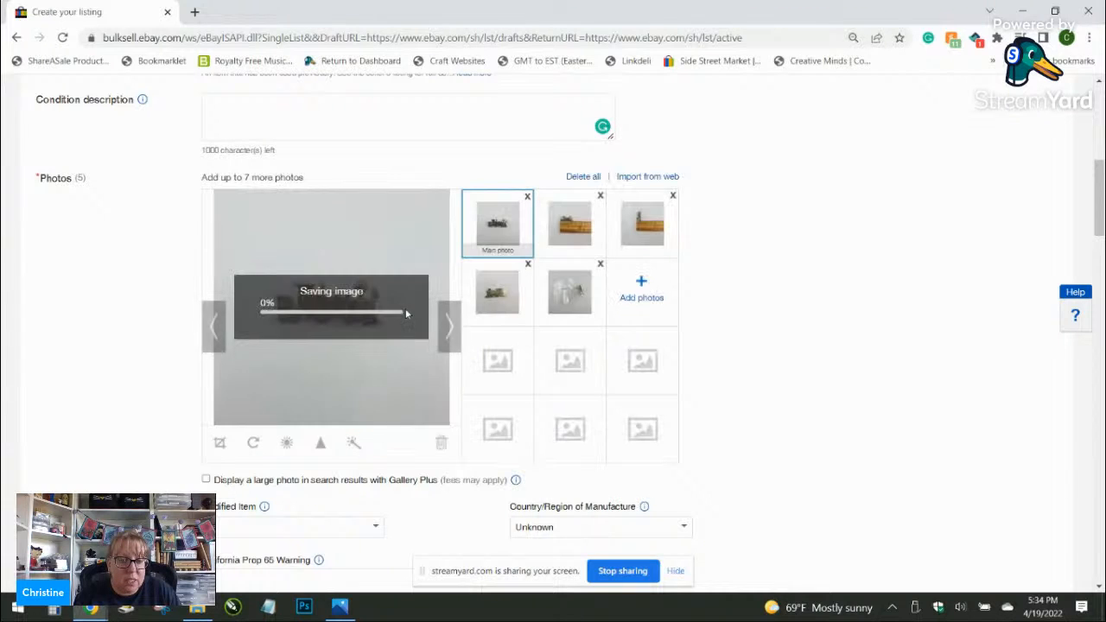
{"action": "left_click_drag", "start_coordinate": [495, 289], "coordinate": [563, 225]}
Step: Check the two ruler photos and add the lines "1" long x 1/8" W" and "c clasp closure" to the description
{"action": "left_click", "coordinate": [627, 225]}
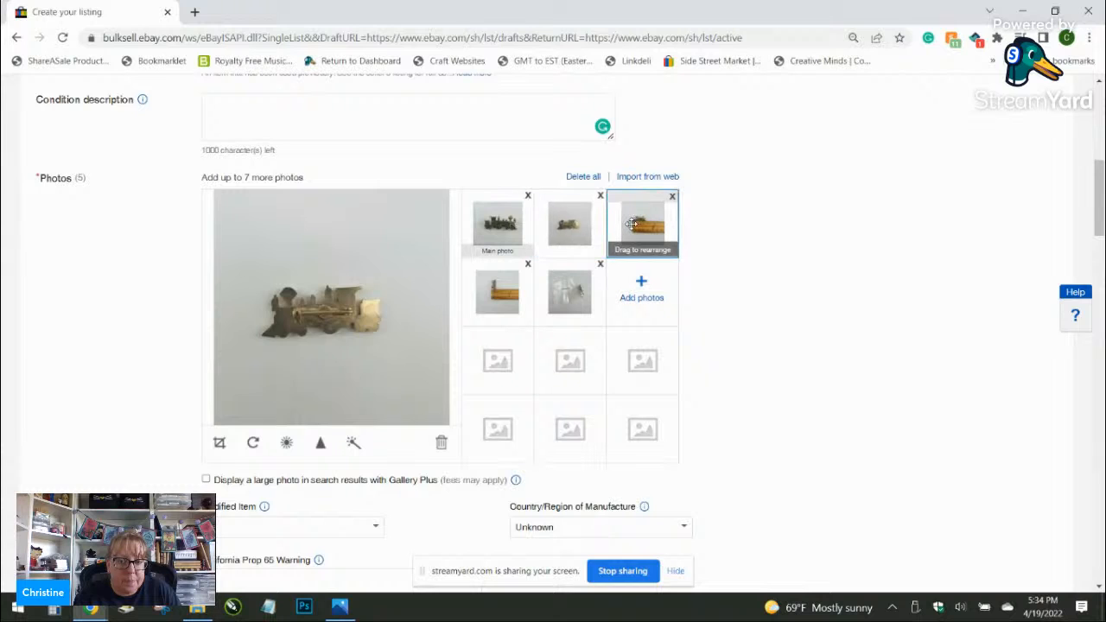
{"action": "left_click", "coordinate": [497, 290]}
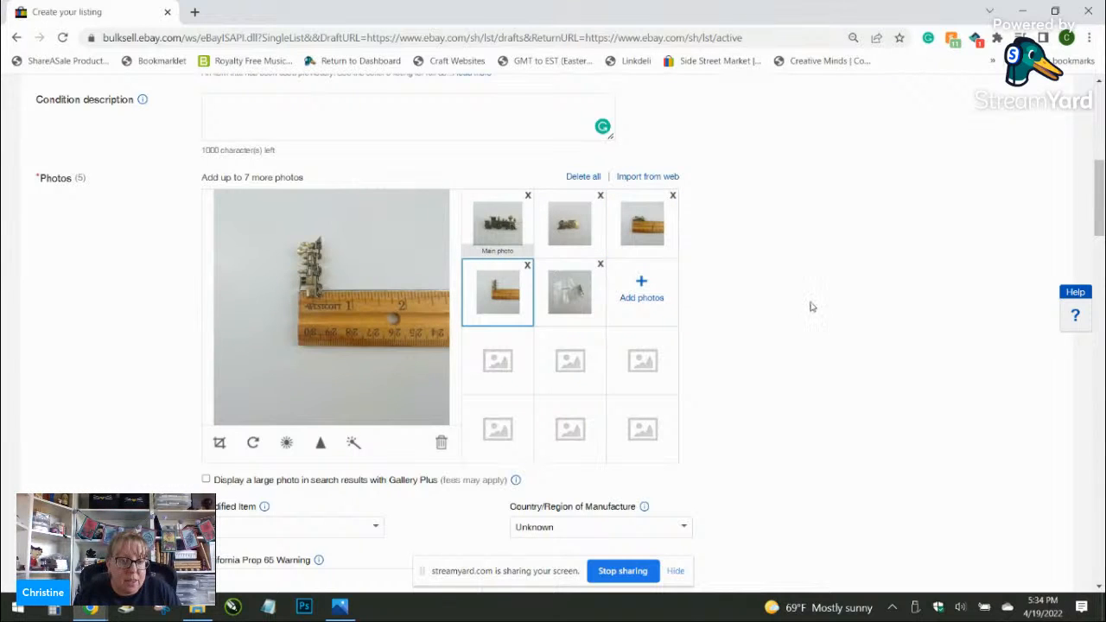
{"action": "scroll", "coordinate": [457, 315], "scroll_direction": "down", "scroll_amount": 1}
{"action": "left_click", "coordinate": [637, 156]}
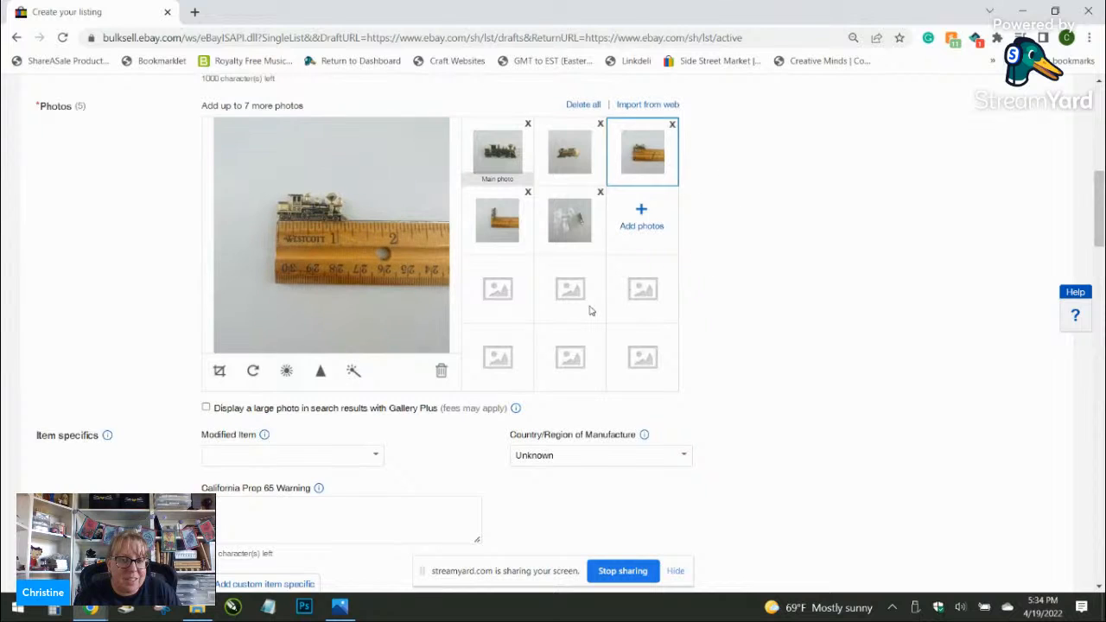
{"action": "scroll", "coordinate": [595, 307], "scroll_direction": "down", "scroll_amount": 1}
{"action": "scroll", "coordinate": [362, 298], "scroll_direction": "down", "scroll_amount": 3}
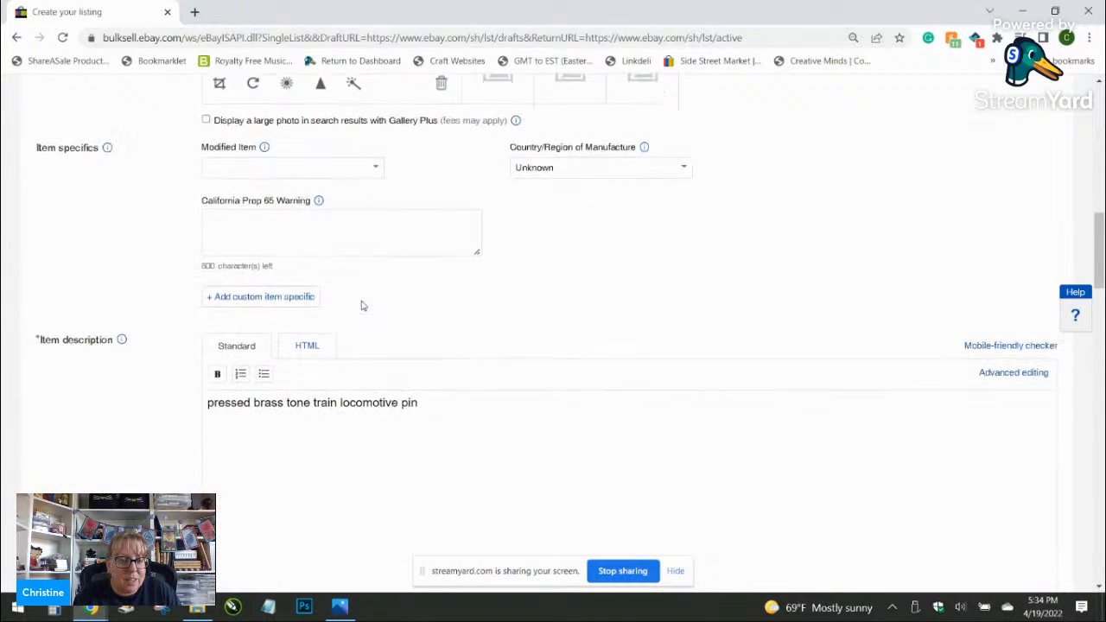
{"action": "scroll", "coordinate": [362, 305], "scroll_direction": "down", "scroll_amount": 1}
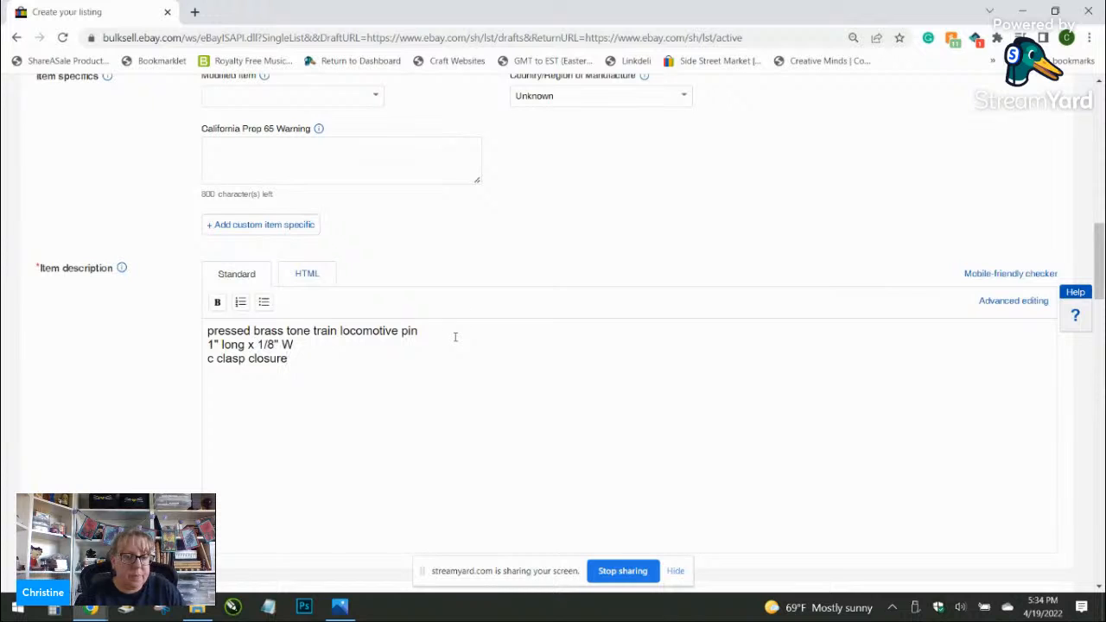
Step: Set the fixed Buy It Now price to $9.99
{"action": "scroll", "coordinate": [442, 273], "scroll_direction": "down", "scroll_amount": 6}
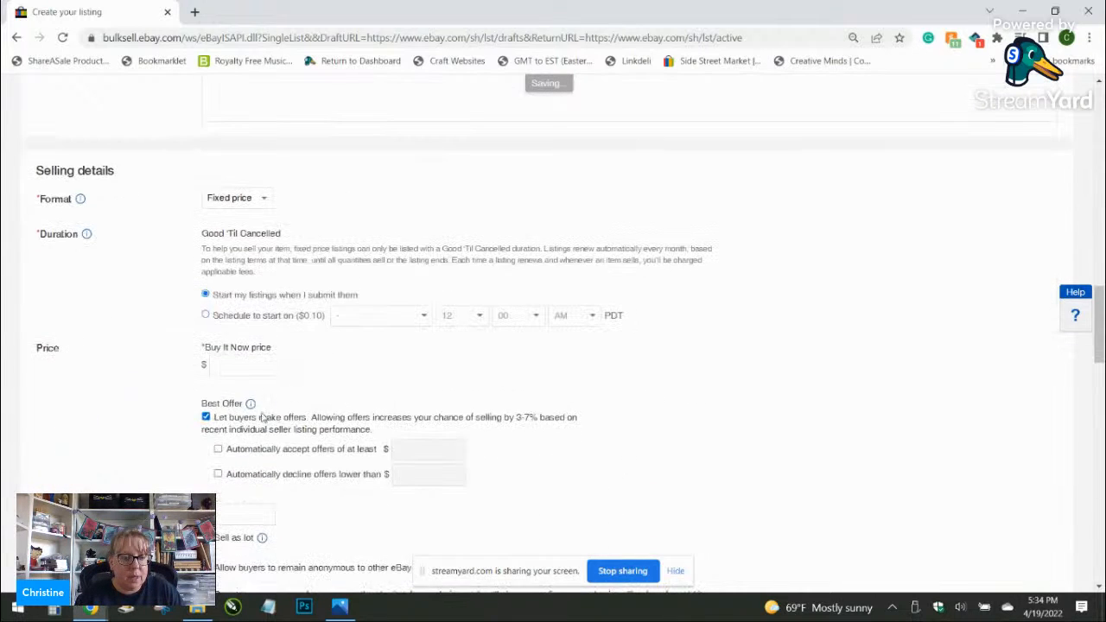
{"action": "left_click", "coordinate": [262, 363]}
{"action": "type", "text": "9.99"}
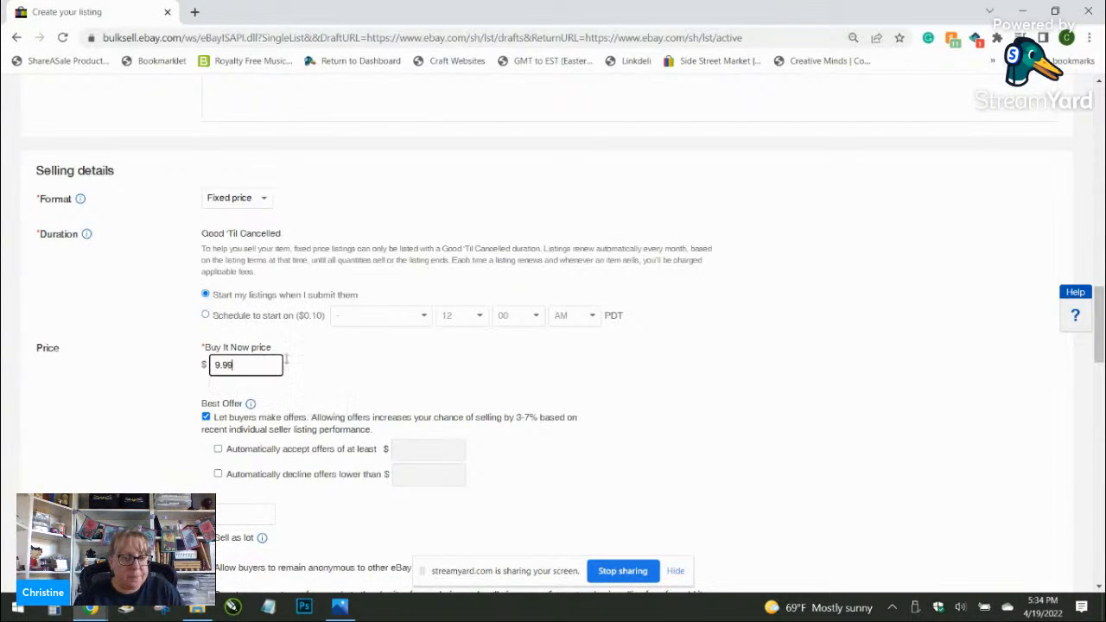
{"action": "left_click", "coordinate": [391, 363]}
Step: Set the package dimensions to 6 x 6 x 1 in and the custom weight to 4 oz
{"action": "scroll", "coordinate": [391, 364], "scroll_direction": "down", "scroll_amount": 15}
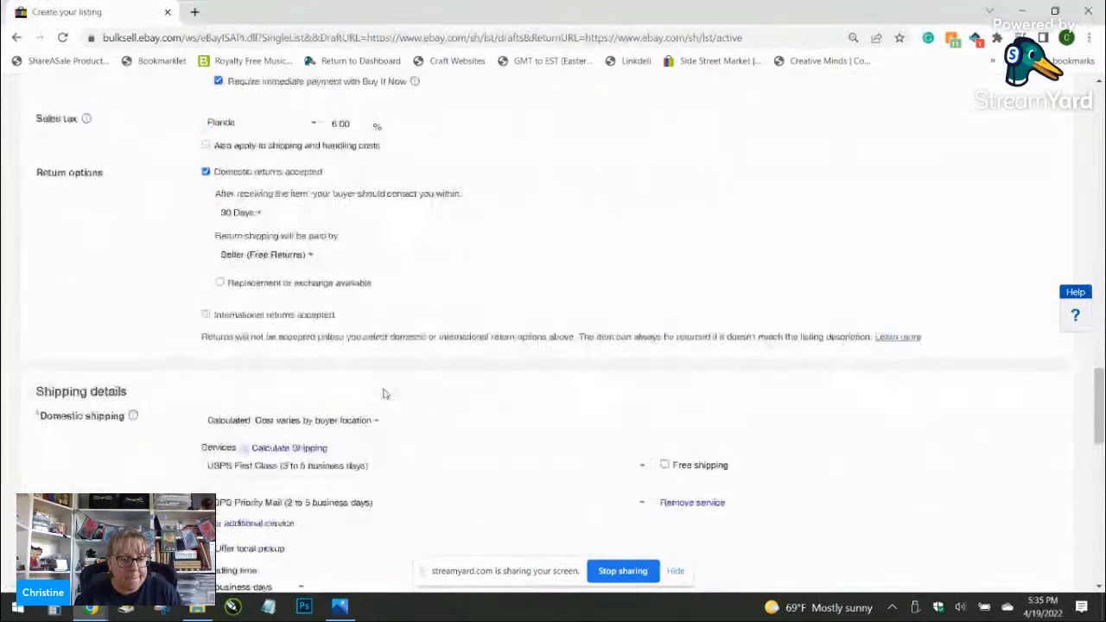
{"action": "scroll", "coordinate": [367, 388], "scroll_direction": "down", "scroll_amount": 5}
{"action": "left_click", "coordinate": [357, 418]}
{"action": "type", "text": "6"}
{"action": "key", "text": "Tab"}
{"action": "type", "text": "6"}
{"action": "key", "text": "Tab"}
{"action": "type", "text": "1"}
{"action": "key", "text": "Tab"}
{"action": "key", "text": "Tab"}
{"action": "key", "text": "Tab"}
{"action": "type", "text": "4"}
{"action": "left_click", "coordinate": [424, 363]}
Step: Turn on Promoted Listings Standard for the pin, then publish the listing and return to the active listings
{"action": "scroll", "coordinate": [321, 388], "scroll_direction": "down", "scroll_amount": 3}
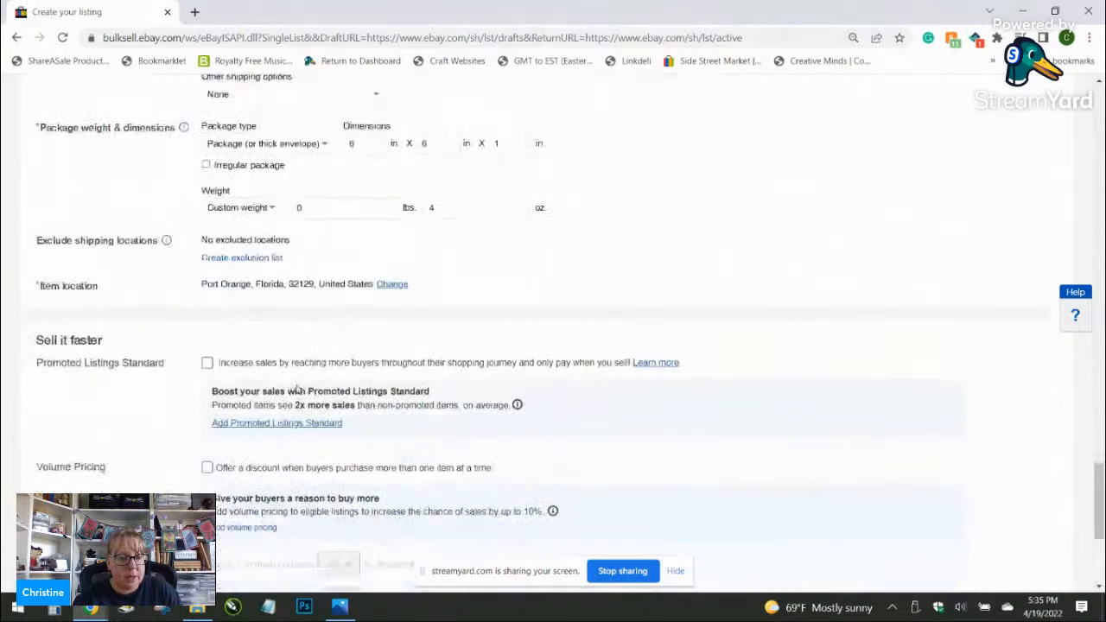
{"action": "left_click", "coordinate": [238, 354]}
{"action": "scroll", "coordinate": [363, 342], "scroll_direction": "down", "scroll_amount": 3}
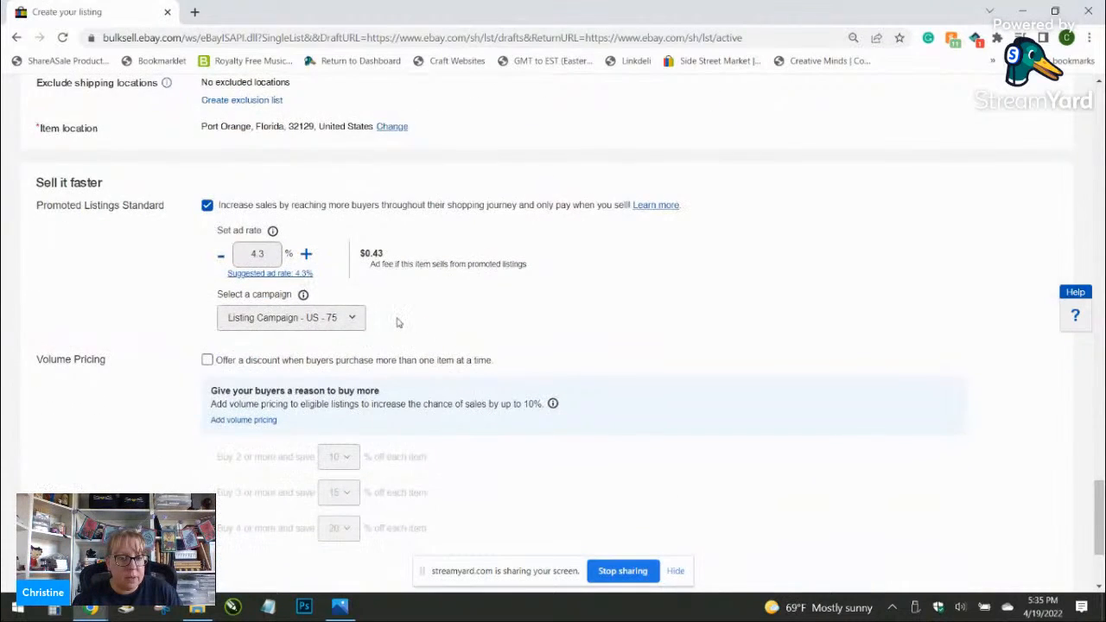
{"action": "scroll", "coordinate": [391, 319], "scroll_direction": "down", "scroll_amount": 3}
{"action": "left_click", "coordinate": [173, 566]}
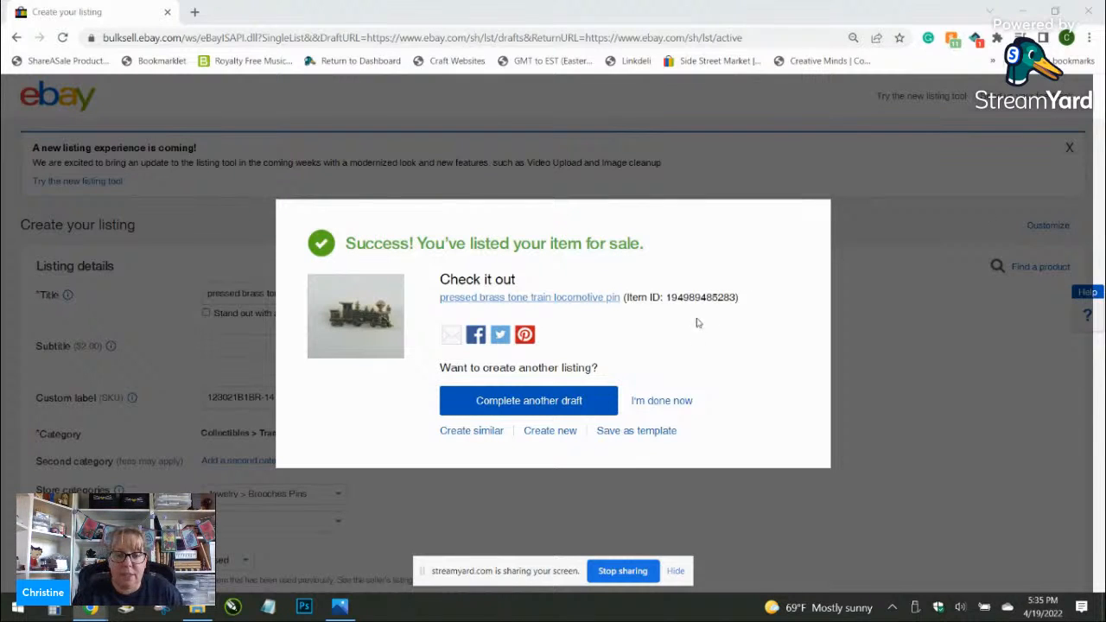
{"action": "left_click", "coordinate": [663, 402]}
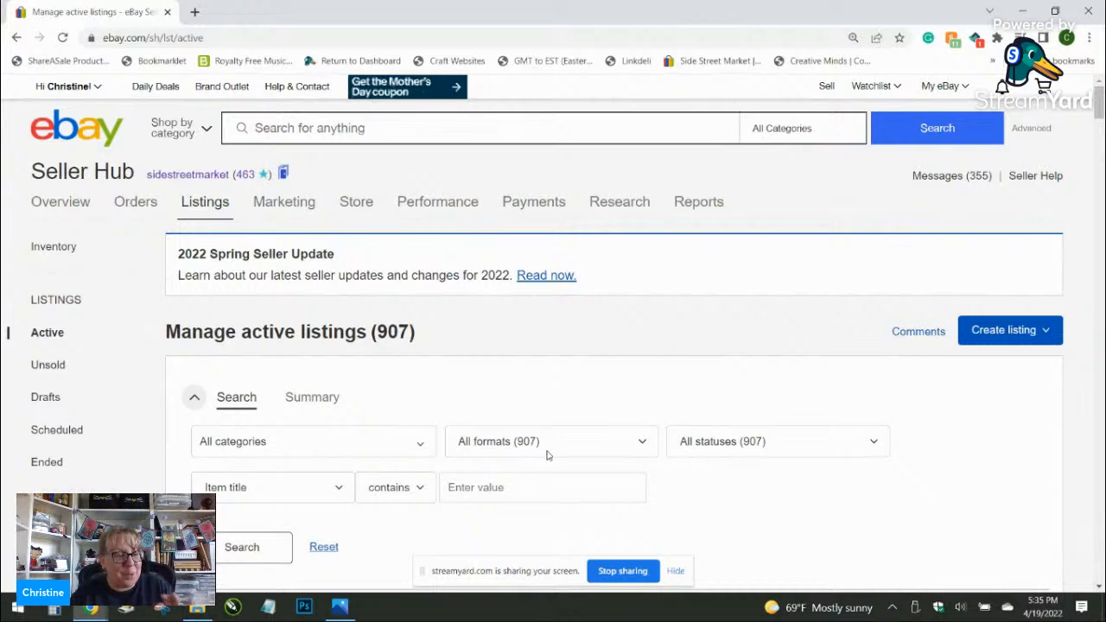
Step: Search eBay for "sarah coventry mesh crescent moon brooch silver"
{"action": "left_click", "coordinate": [426, 138]}
{"action": "type", "text": "sar"}
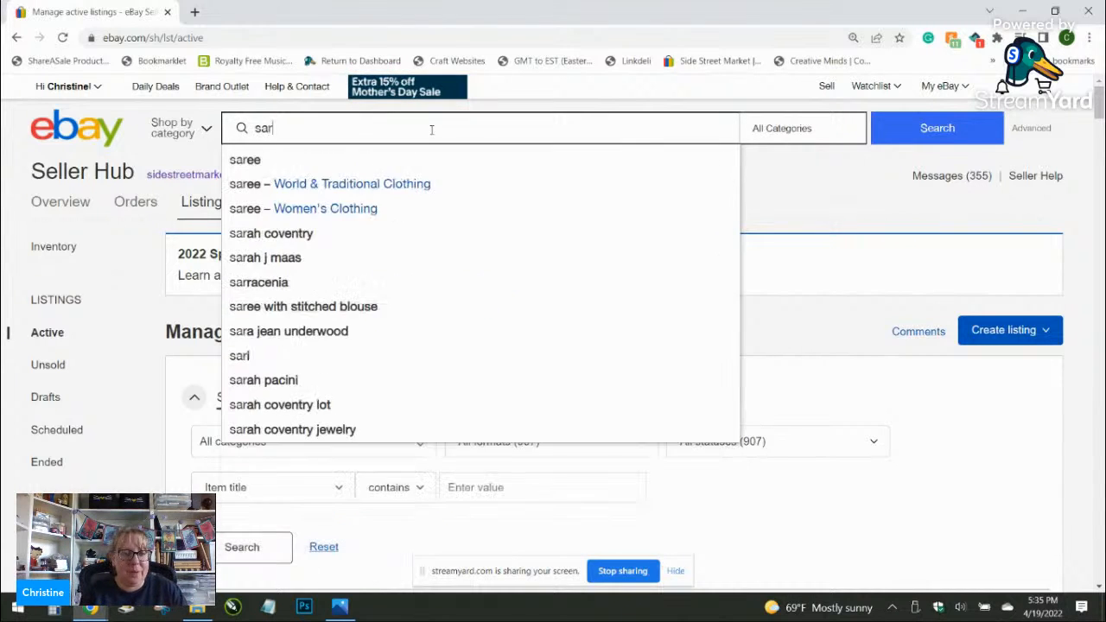
{"action": "type", "text": "ah coventry me"}
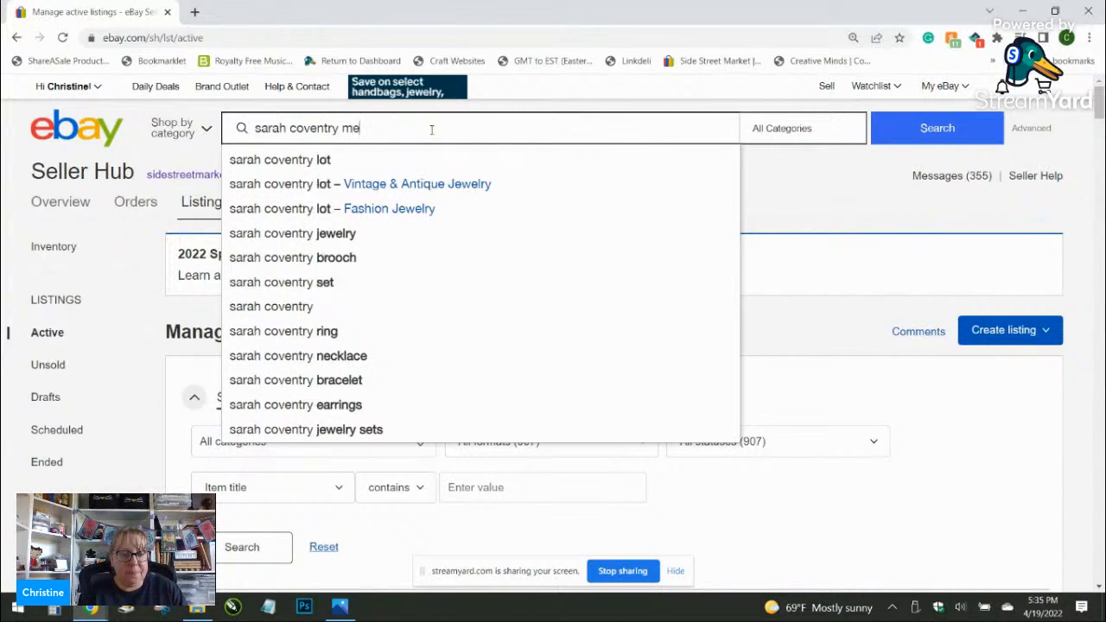
{"action": "type", "text": "sh cres"}
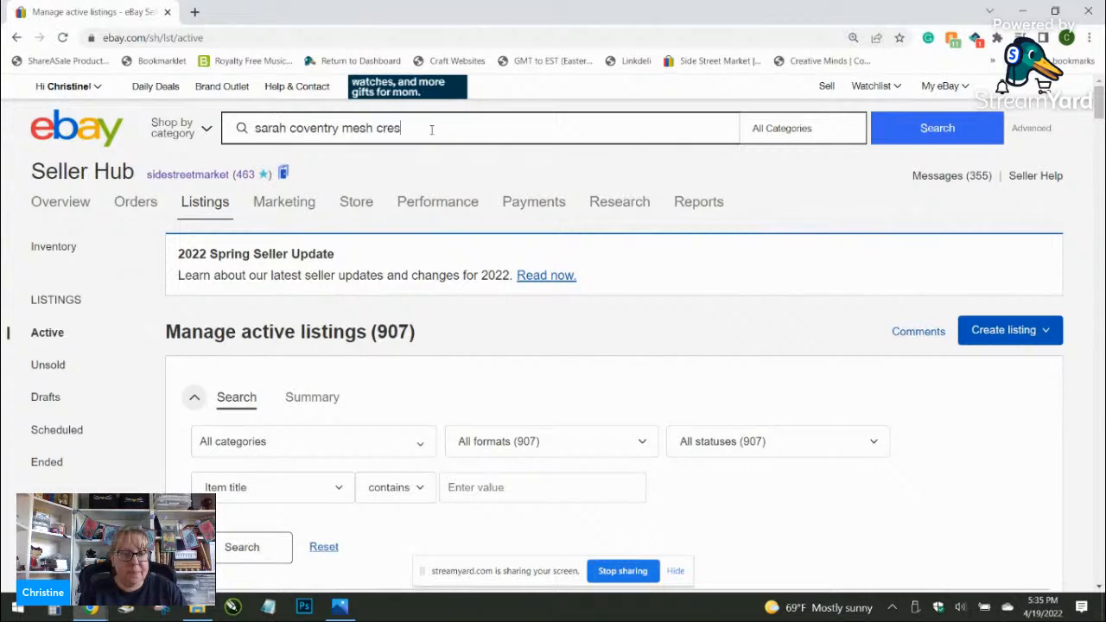
{"action": "type", "text": "cent moon brooch silver"}
{"action": "key", "text": "Return"}
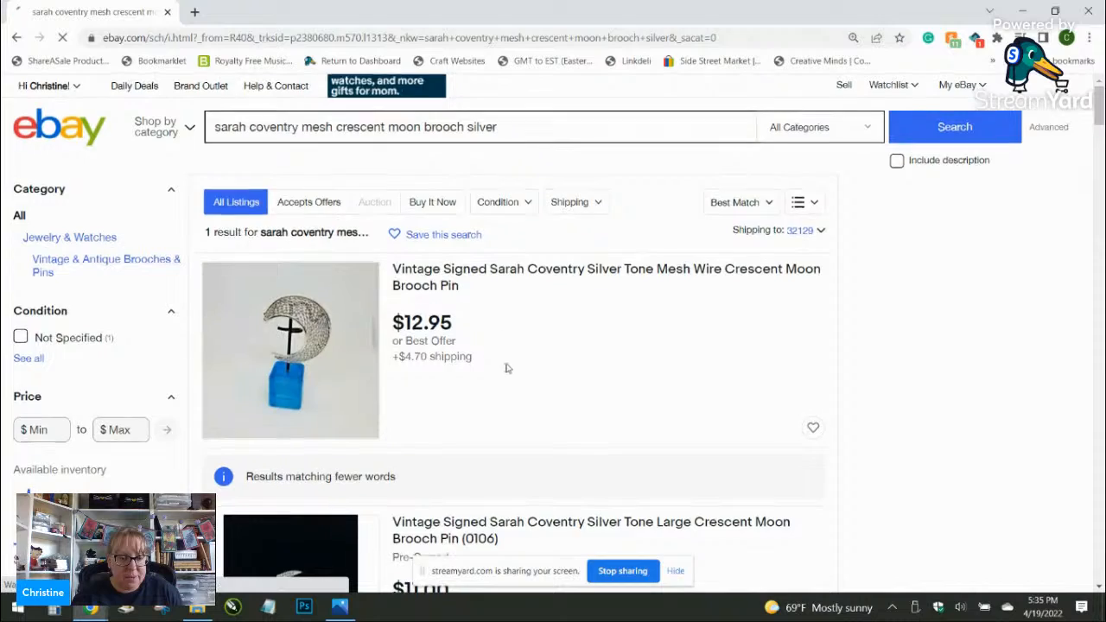
Step: Look over the matching brooch listings, then broaden the search to "sarah coventry crescent moon brooch silver"
{"action": "scroll", "coordinate": [506, 366], "scroll_direction": "down", "scroll_amount": 2}
{"action": "scroll", "coordinate": [506, 366], "scroll_direction": "down", "scroll_amount": 3}
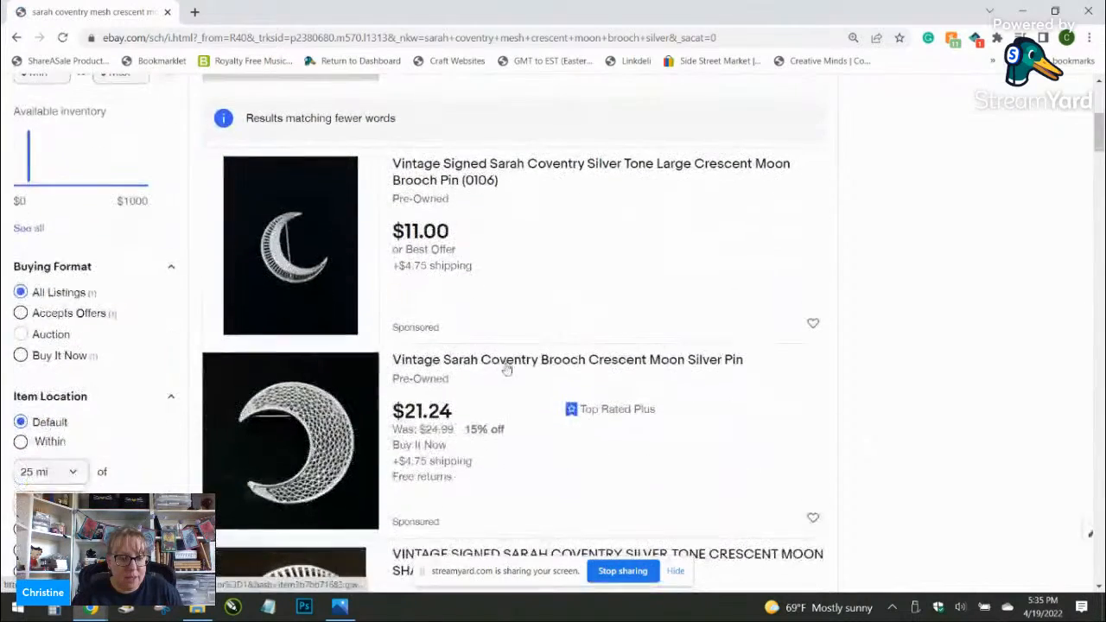
{"action": "scroll", "coordinate": [484, 397], "scroll_direction": "down", "scroll_amount": 2}
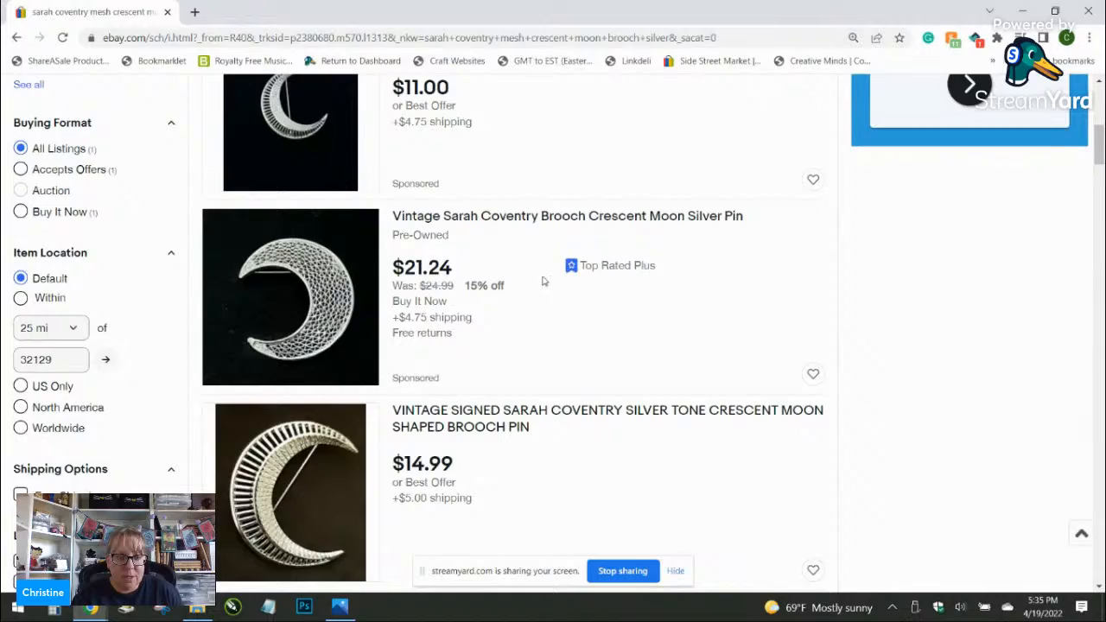
{"action": "scroll", "coordinate": [542, 280], "scroll_direction": "down", "scroll_amount": 6}
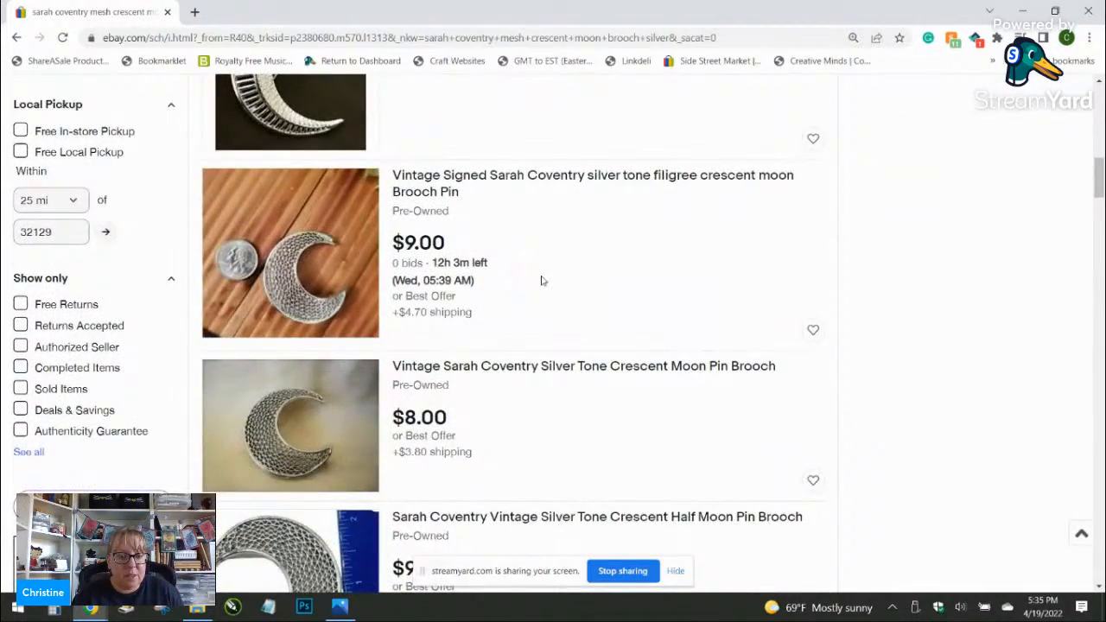
{"action": "scroll", "coordinate": [542, 280], "scroll_direction": "up", "scroll_amount": 10}
{"action": "left_click_drag", "start_coordinate": [334, 130], "coordinate": [298, 130]}
{"action": "key", "text": "BackSpace"}
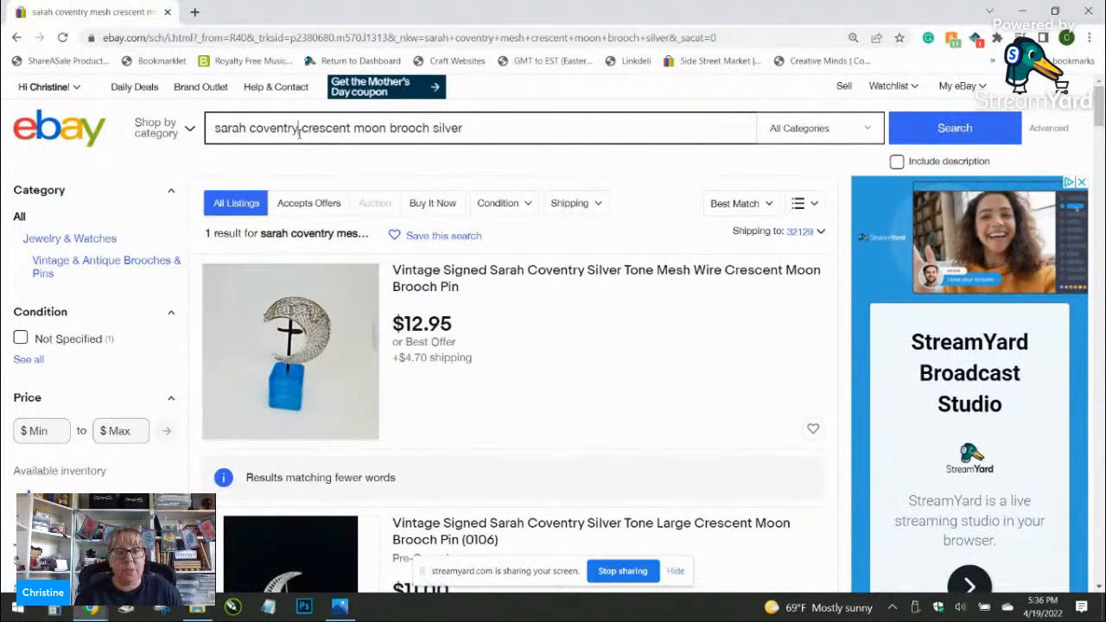
{"action": "key", "text": "Return"}
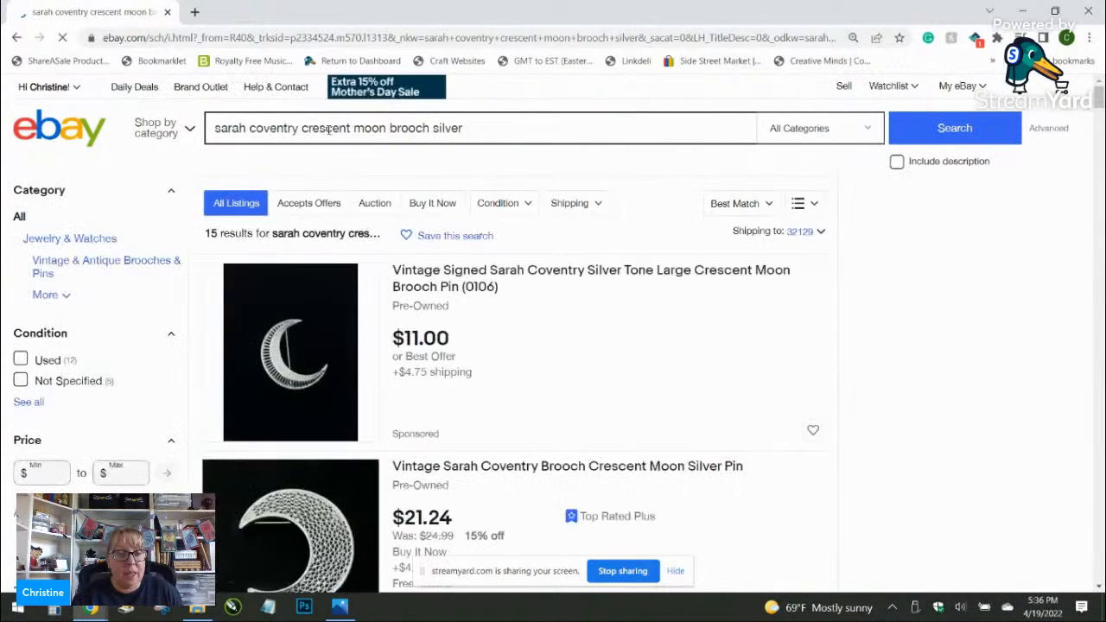
{"action": "left_click", "coordinate": [305, 130]}
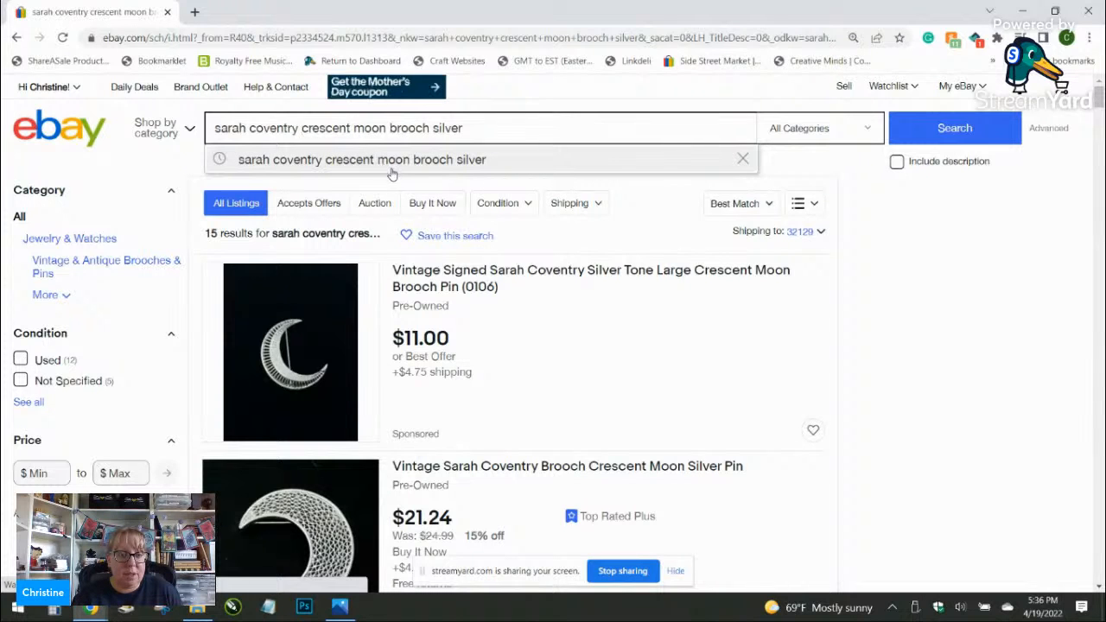
{"action": "left_click", "coordinate": [689, 228]}
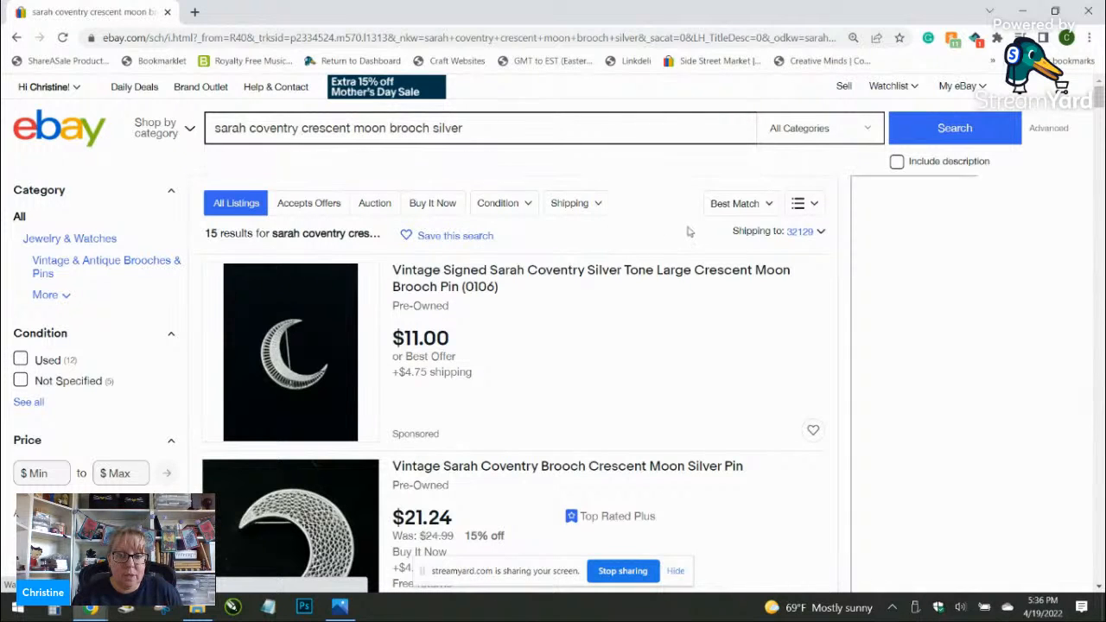
{"action": "left_click", "coordinate": [584, 131]}
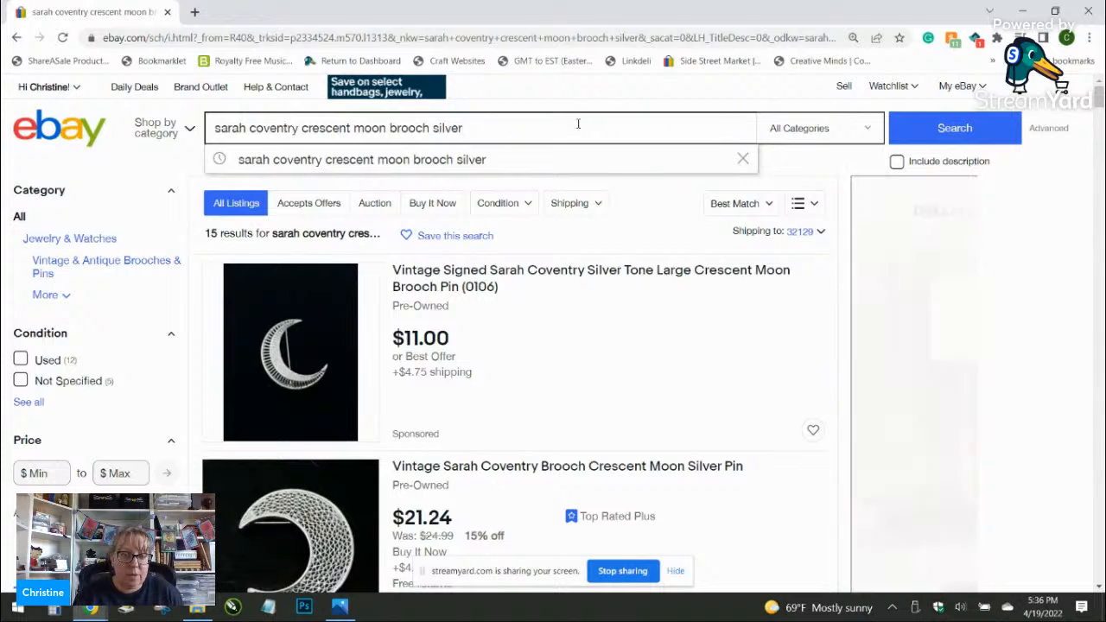
{"action": "key", "text": "Return"}
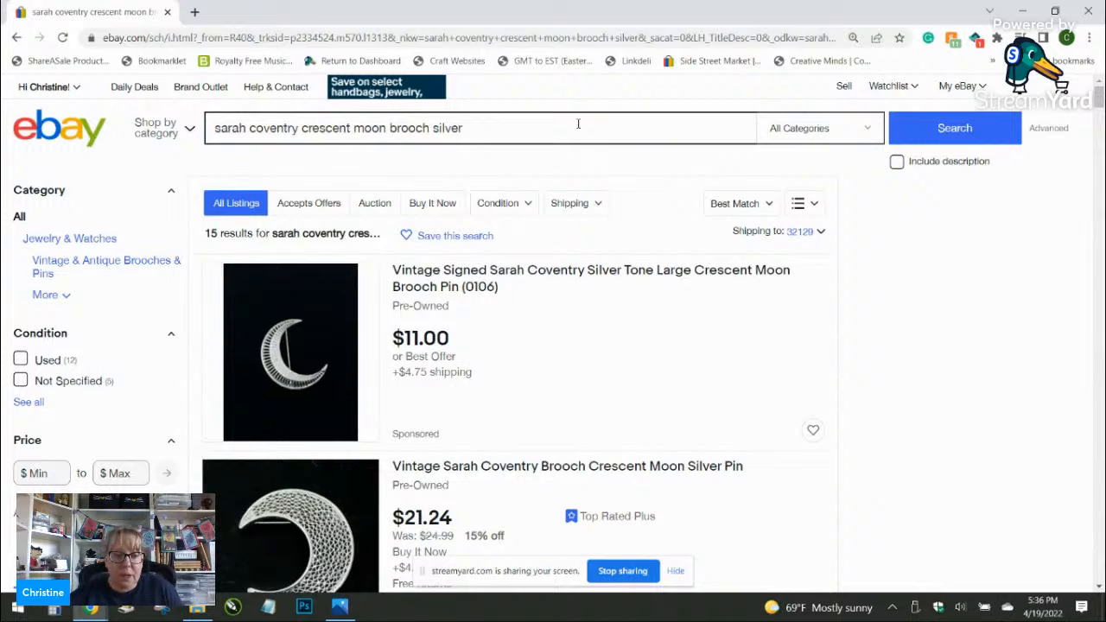
Step: Sort the results by Price + Shipping: highest first and compare the asking prices of the crescent moon brooches
{"action": "left_click", "coordinate": [729, 207]}
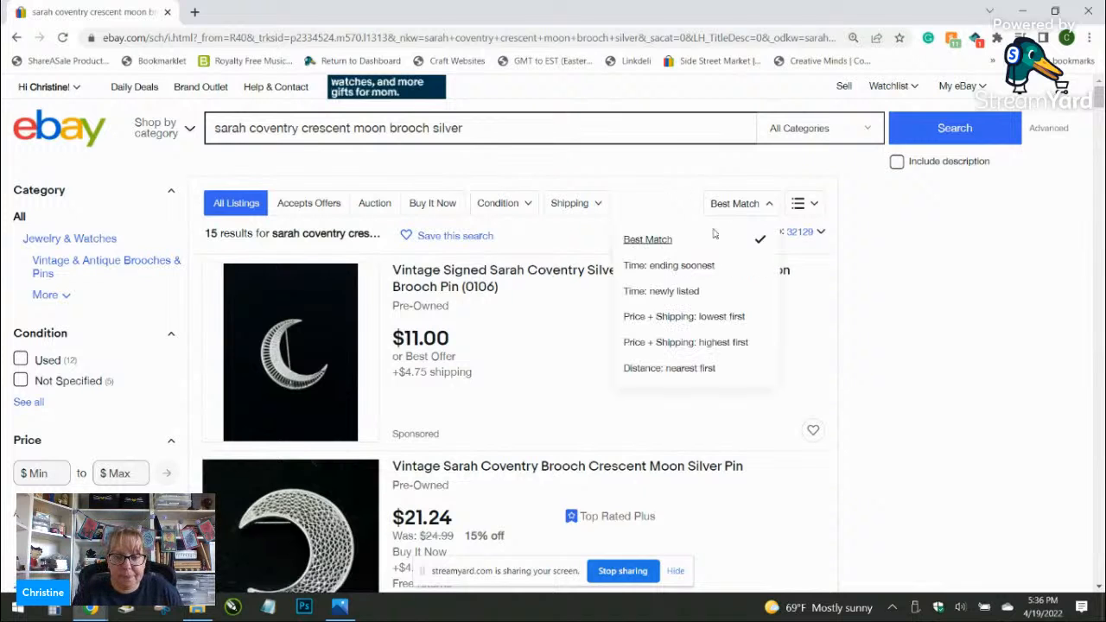
{"action": "left_click", "coordinate": [683, 343]}
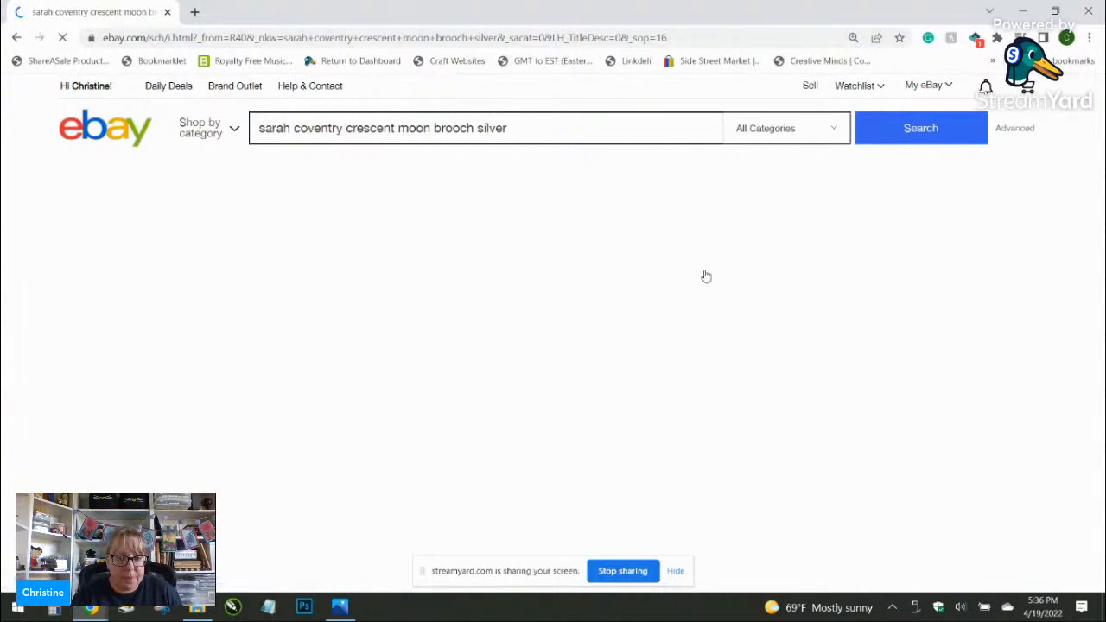
{"action": "scroll", "coordinate": [875, 299], "scroll_direction": "down", "scroll_amount": 4}
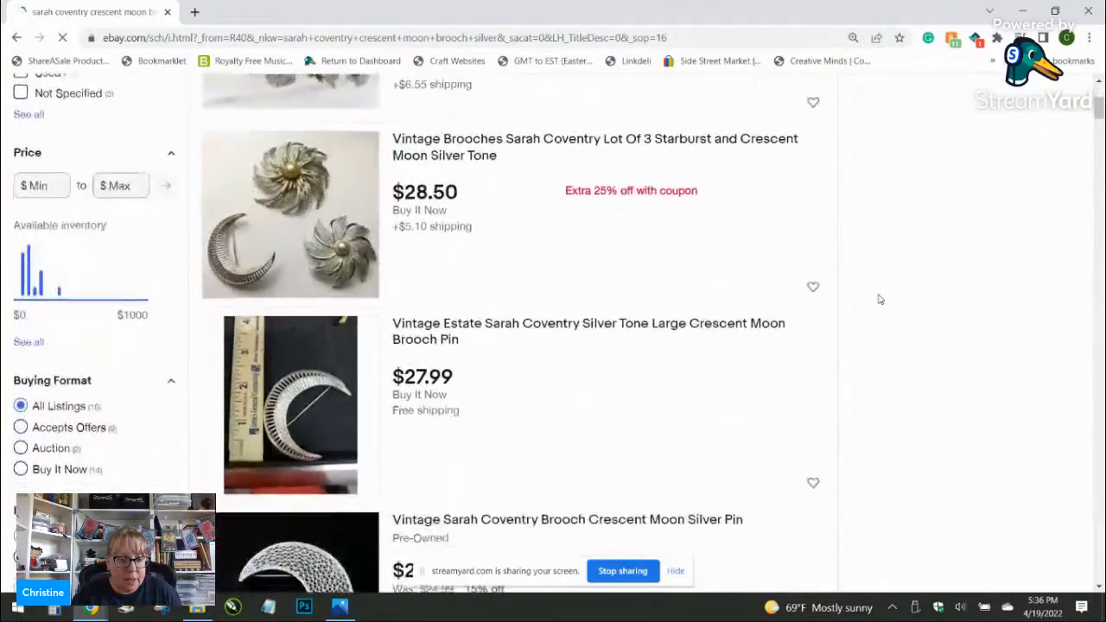
{"action": "scroll", "coordinate": [878, 299], "scroll_direction": "down", "scroll_amount": 3}
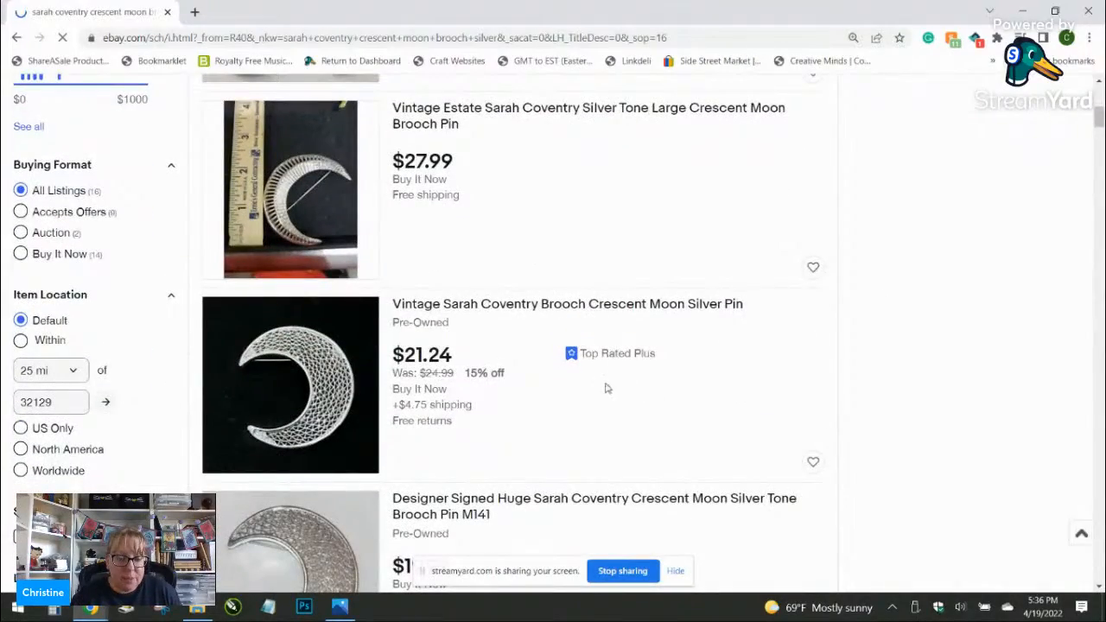
{"action": "scroll", "coordinate": [608, 400], "scroll_direction": "down", "scroll_amount": 5}
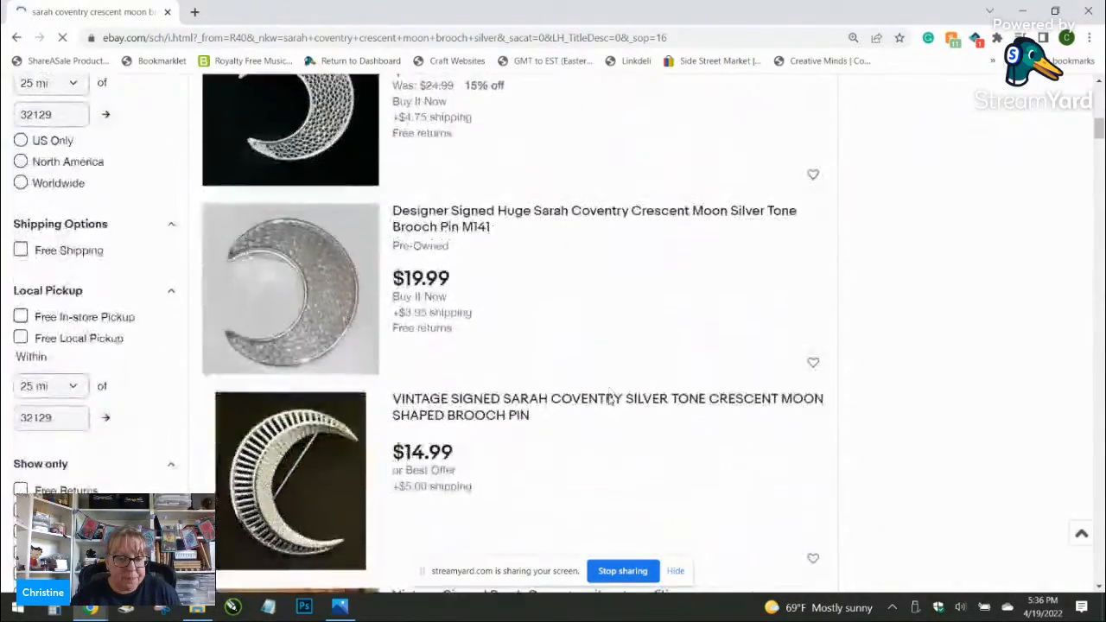
{"action": "scroll", "coordinate": [608, 400], "scroll_direction": "down", "scroll_amount": 5}
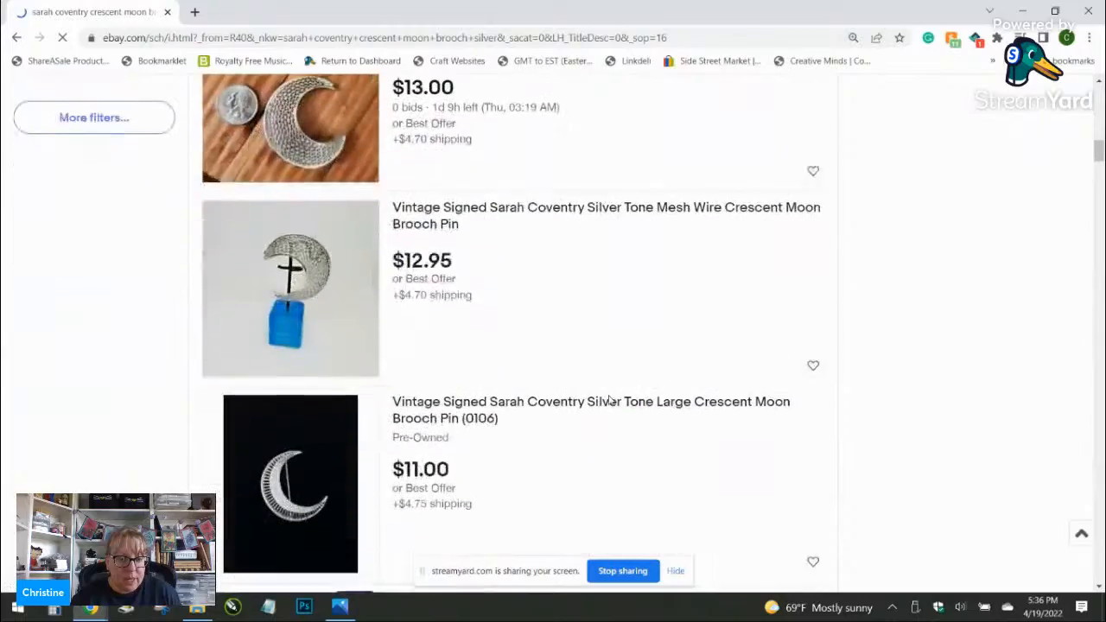
{"action": "scroll", "coordinate": [608, 400], "scroll_direction": "down", "scroll_amount": 6}
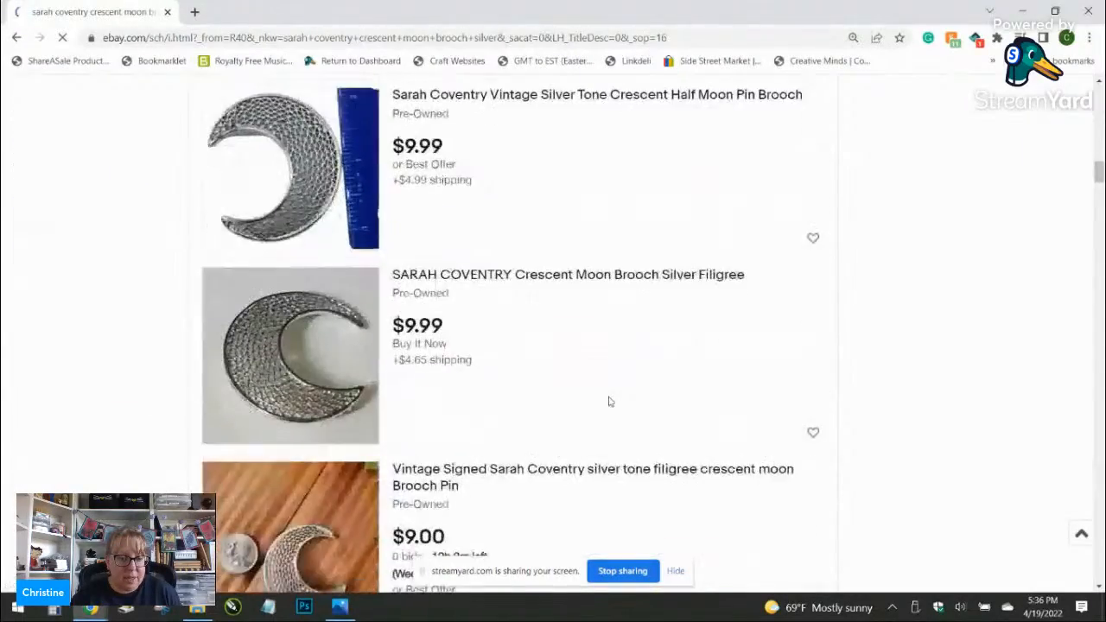
{"action": "scroll", "coordinate": [608, 401], "scroll_direction": "down", "scroll_amount": 6}
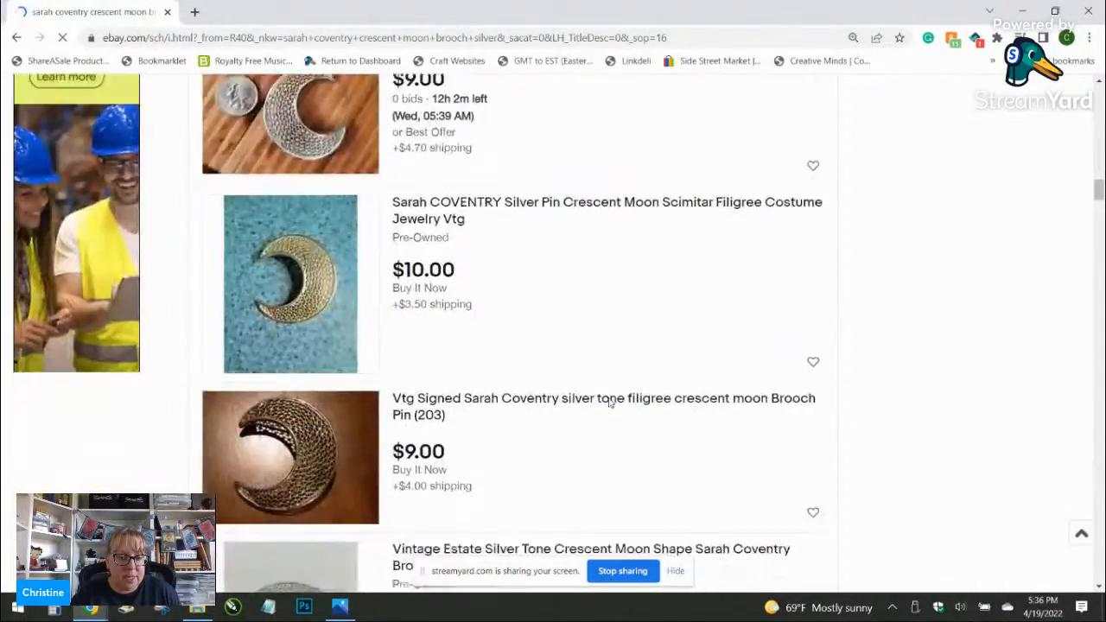
{"action": "scroll", "coordinate": [608, 402], "scroll_direction": "down", "scroll_amount": 4}
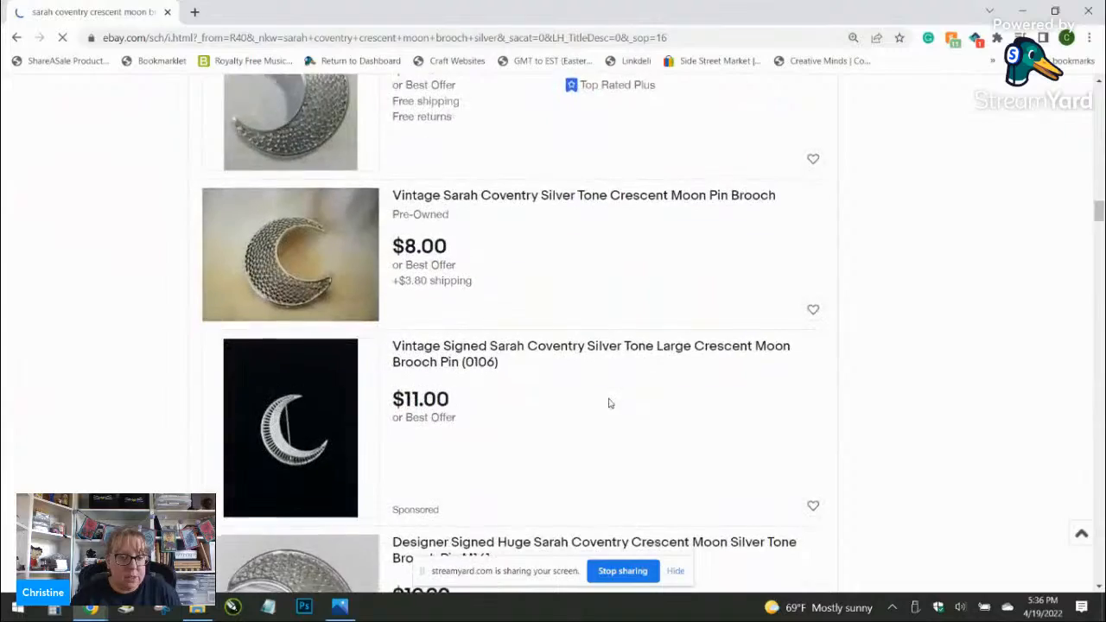
Step: Limit the crescent moon brooch results to sold items
{"action": "scroll", "coordinate": [57, 250], "scroll_direction": "up", "scroll_amount": 15}
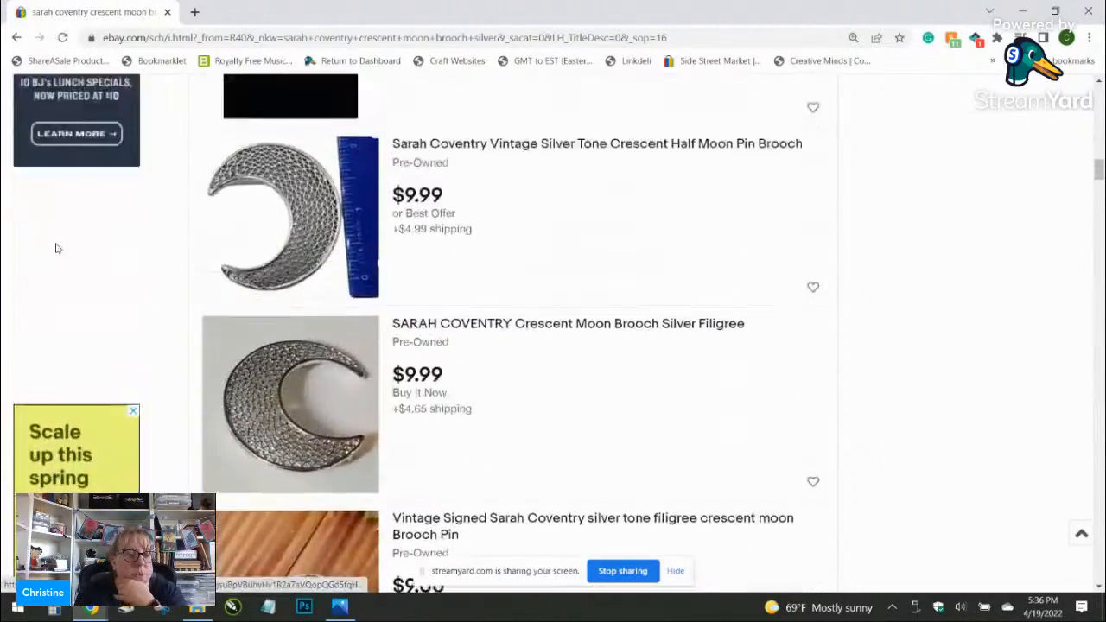
{"action": "scroll", "coordinate": [57, 250], "scroll_direction": "up", "scroll_amount": 4}
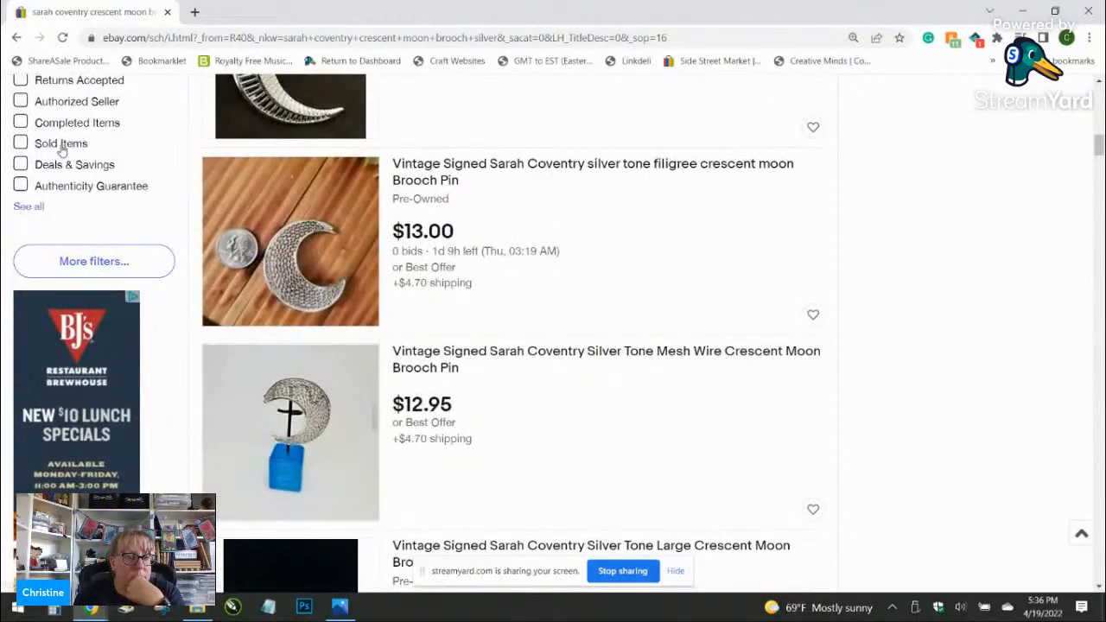
{"action": "left_click", "coordinate": [60, 145]}
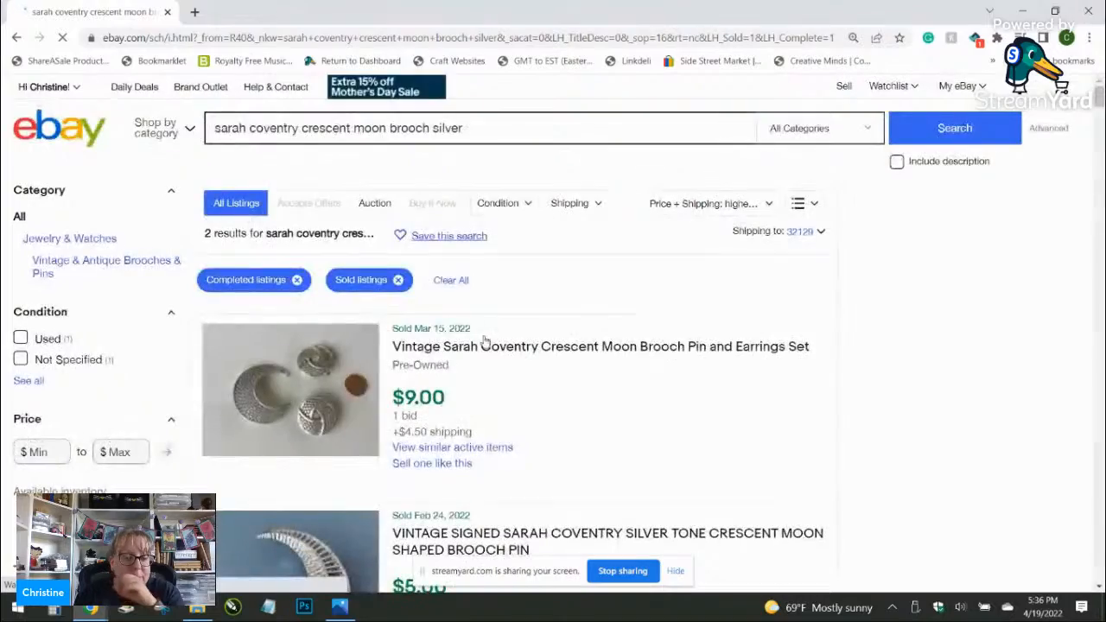
Step: Examine the sold Sarah Coventry listings for comparable crescent moon brooches and their sale prices
{"action": "scroll", "coordinate": [484, 337], "scroll_direction": "down", "scroll_amount": 4}
{"action": "scroll", "coordinate": [518, 351], "scroll_direction": "down", "scroll_amount": 10}
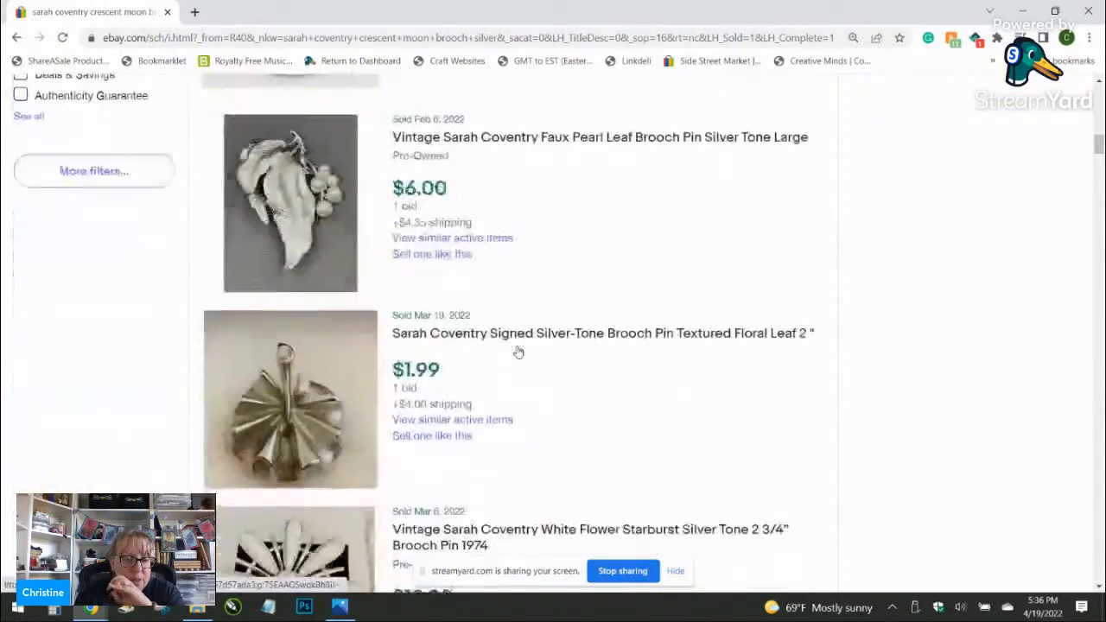
{"action": "scroll", "coordinate": [517, 350], "scroll_direction": "up", "scroll_amount": 6}
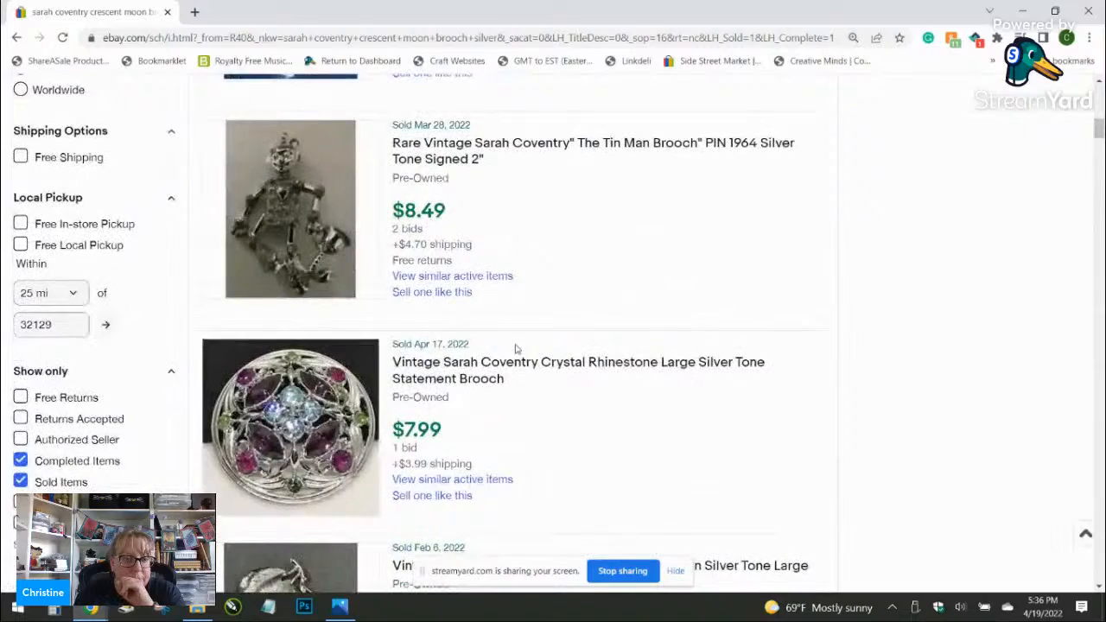
{"action": "scroll", "coordinate": [515, 349], "scroll_direction": "up", "scroll_amount": 3}
{"action": "scroll", "coordinate": [516, 349], "scroll_direction": "up", "scroll_amount": 5}
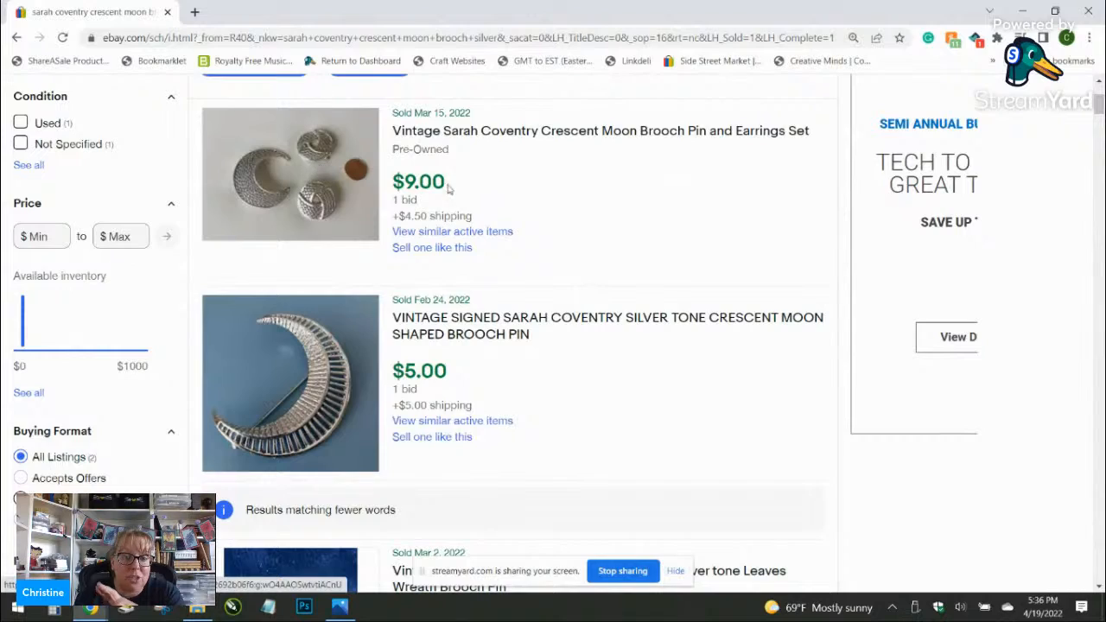
{"action": "scroll", "coordinate": [200, 270], "scroll_direction": "up", "scroll_amount": 3}
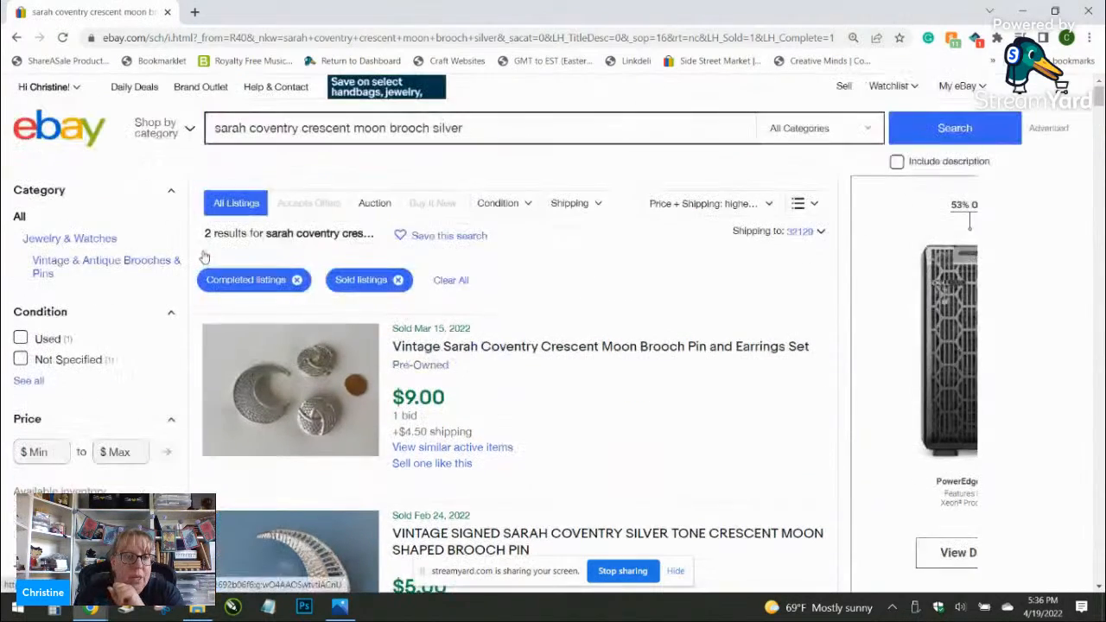
Step: Locate the Show only filters that restrict the results to completed and sold items
{"action": "scroll", "coordinate": [37, 359], "scroll_direction": "down", "scroll_amount": 4}
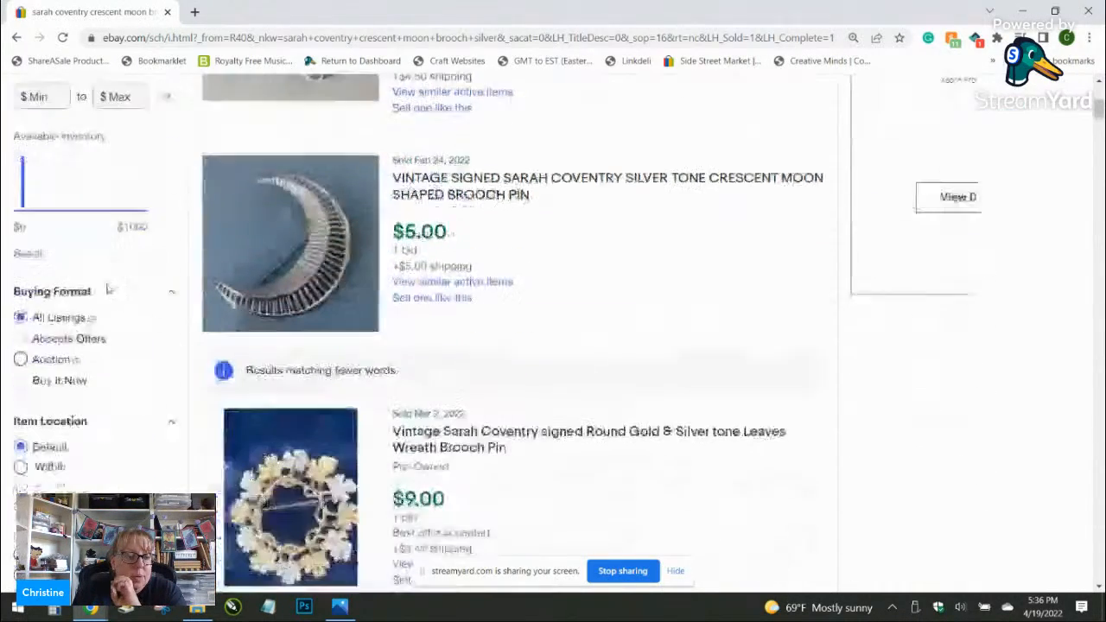
{"action": "scroll", "coordinate": [33, 414], "scroll_direction": "down", "scroll_amount": 2}
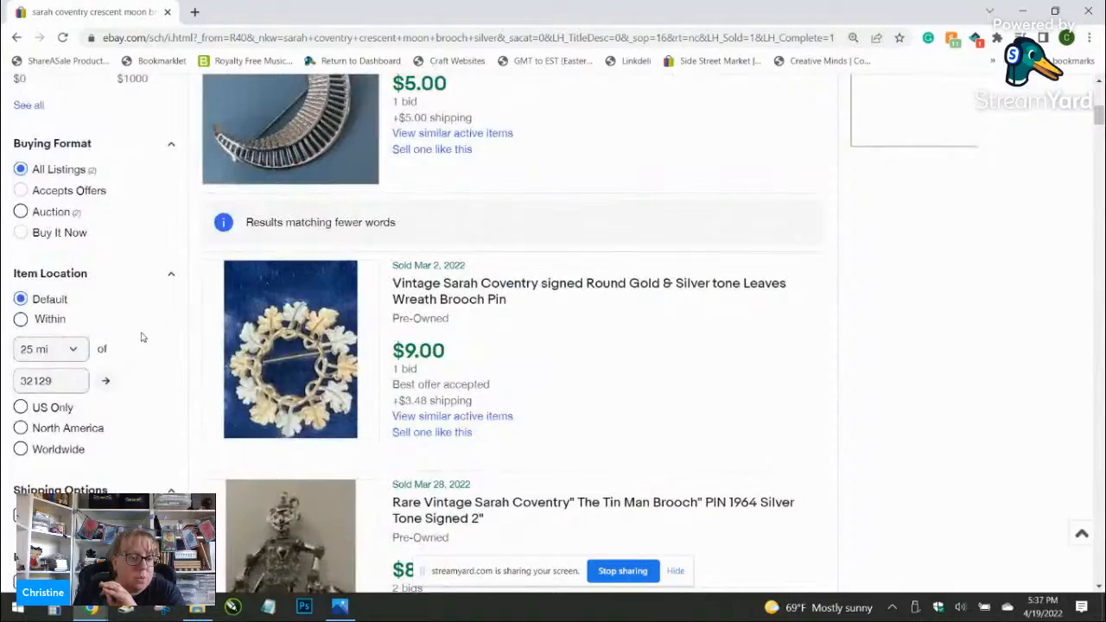
{"action": "scroll", "coordinate": [141, 337], "scroll_direction": "down", "scroll_amount": 3}
{"action": "scroll", "coordinate": [143, 342], "scroll_direction": "down", "scroll_amount": 2}
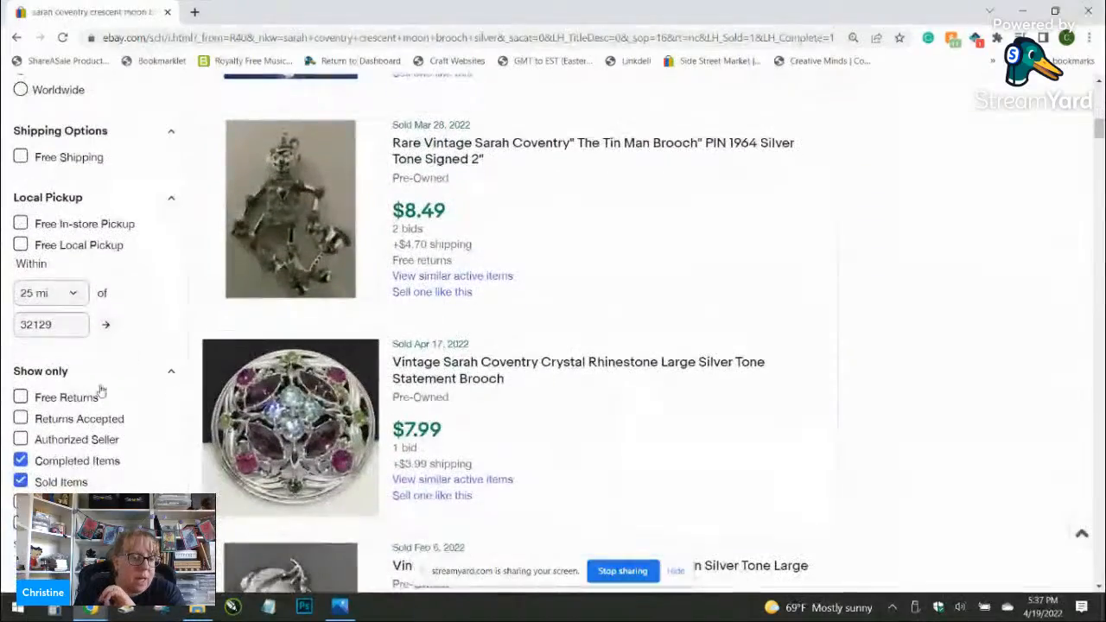
Step: Remove the sold and completed items filters and start a similar listing from "Vintage Sarah Coventry Brooch Crescent Moon Silver Pin"
{"action": "left_click", "coordinate": [26, 481]}
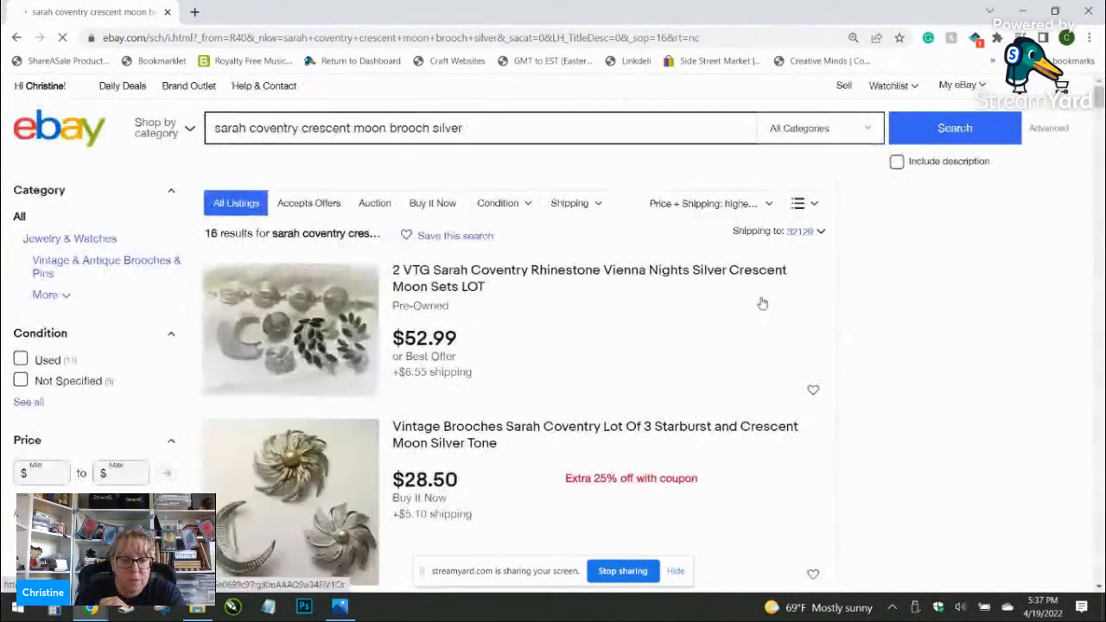
{"action": "scroll", "coordinate": [869, 293], "scroll_direction": "down", "scroll_amount": 8}
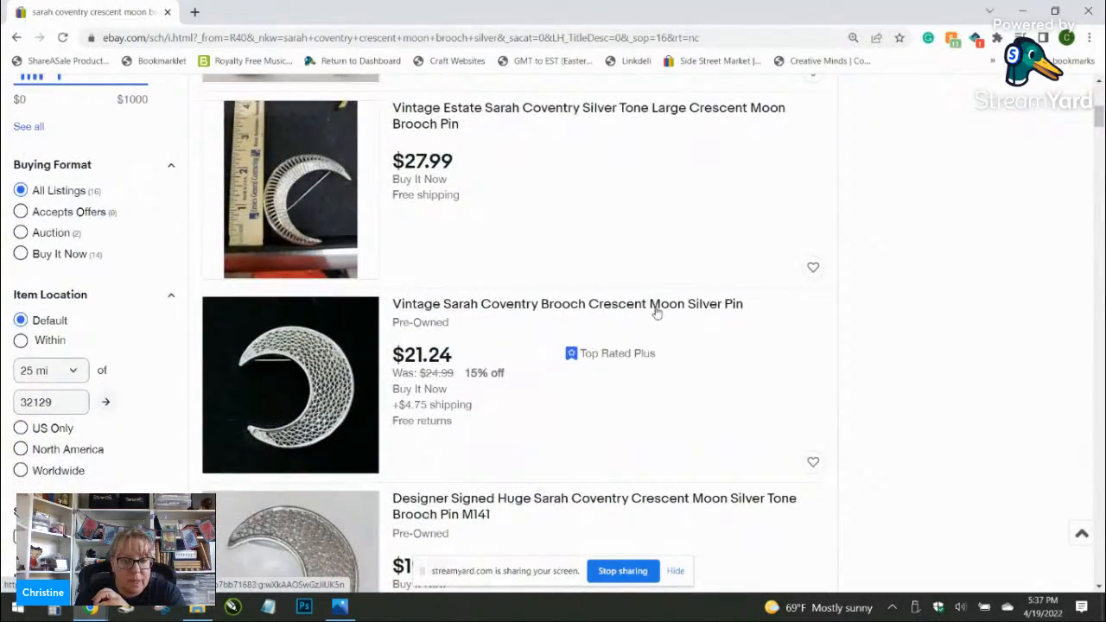
{"action": "left_click", "coordinate": [655, 308]}
{"action": "scroll", "coordinate": [379, 331], "scroll_direction": "down", "scroll_amount": 4}
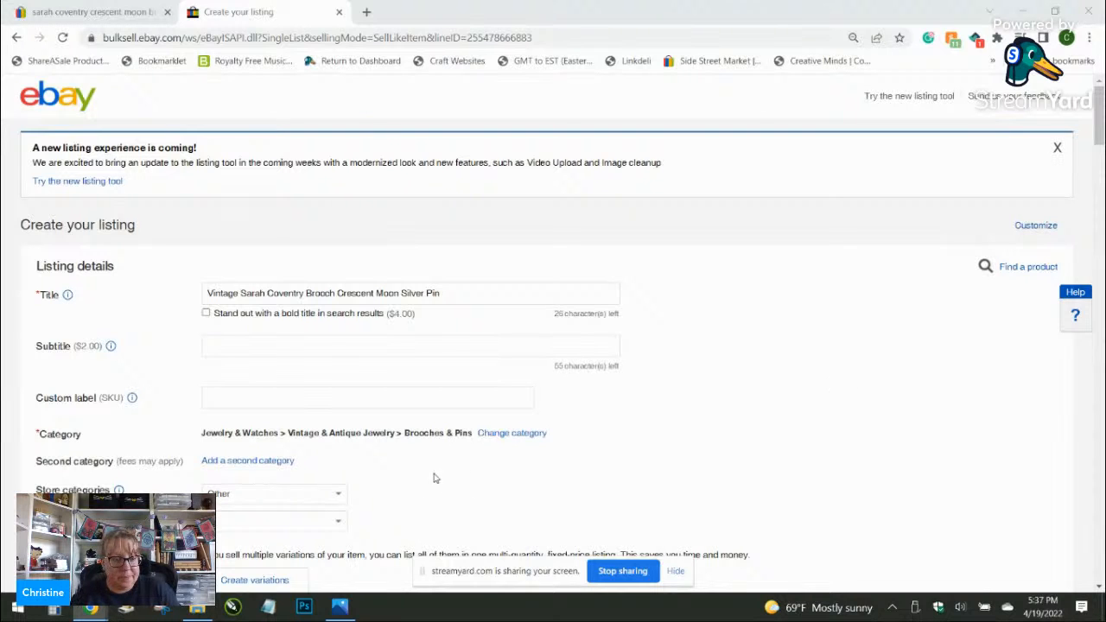
Step: Set the custom label (SKU) to 123021B1BR-25 and copy the listing title
{"action": "left_click", "coordinate": [307, 394]}
{"action": "type", "text": "123021B1BR-25"}
{"action": "left_click_drag", "start_coordinate": [444, 294], "coordinate": [151, 277]}
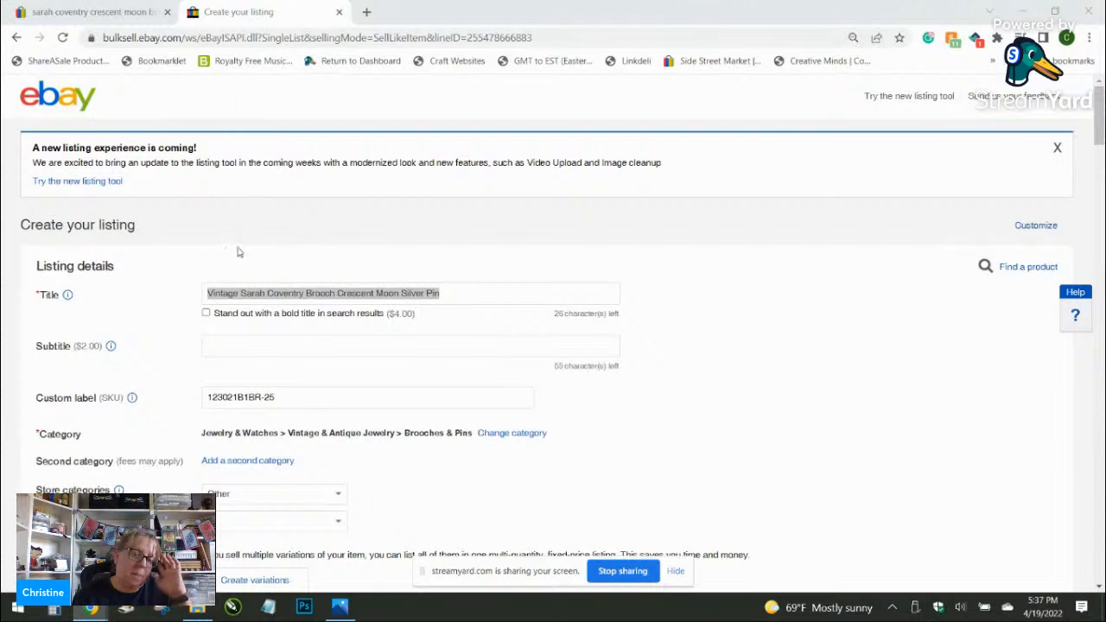
Step: Set the first store category to Jewelry > Brooches Pins
{"action": "scroll", "coordinate": [177, 341], "scroll_direction": "down", "scroll_amount": 2}
{"action": "left_click", "coordinate": [278, 350]}
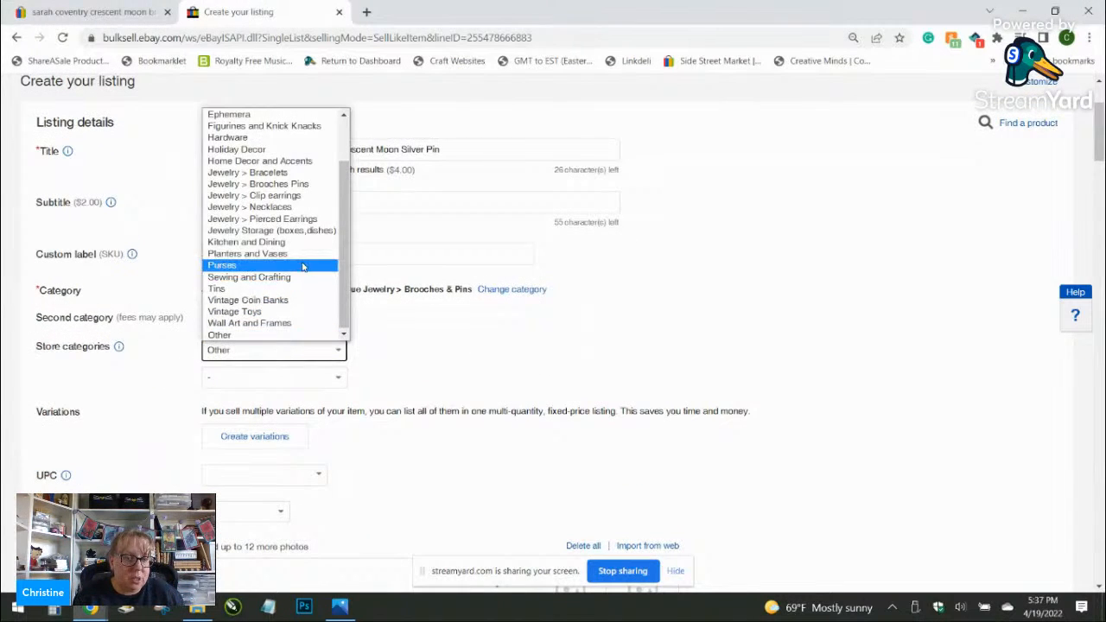
{"action": "left_click", "coordinate": [311, 187]}
Step: Set the condition to Pre-owned with the condition description "some pitting, wear to silver on one edge"
{"action": "scroll", "coordinate": [391, 359], "scroll_direction": "down", "scroll_amount": 2}
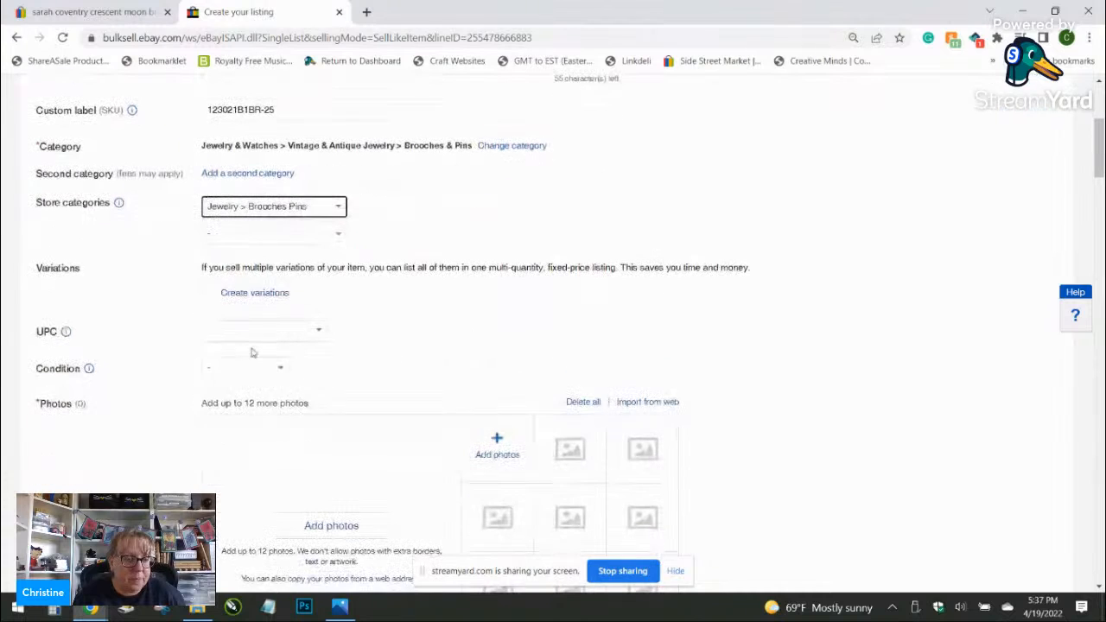
{"action": "left_click", "coordinate": [259, 370]}
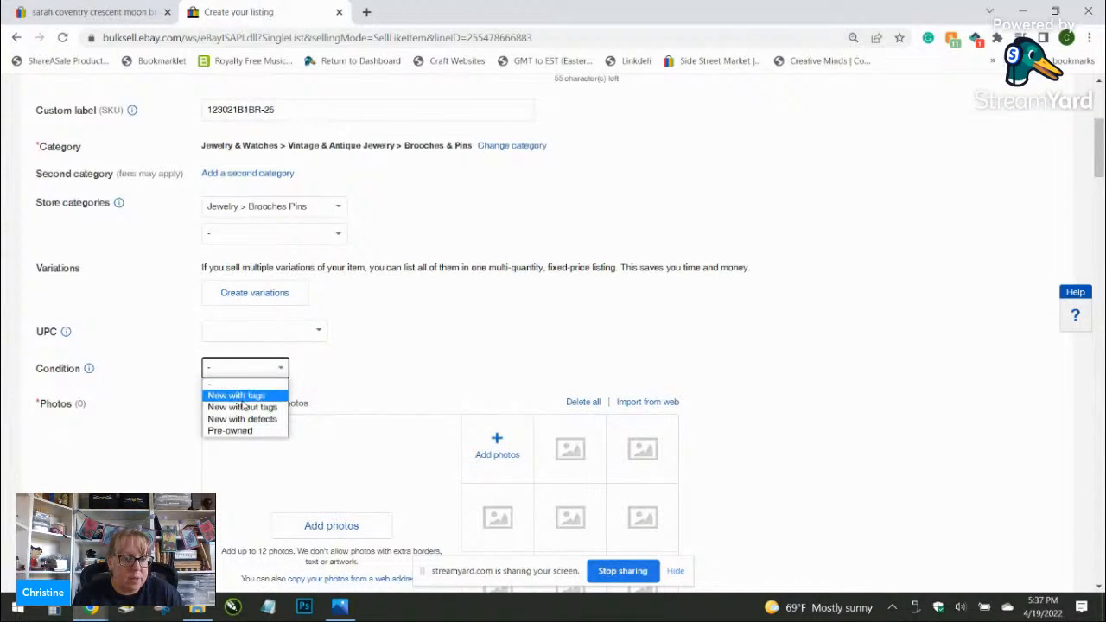
{"action": "left_click", "coordinate": [238, 429]}
{"action": "type", "text": "so"}
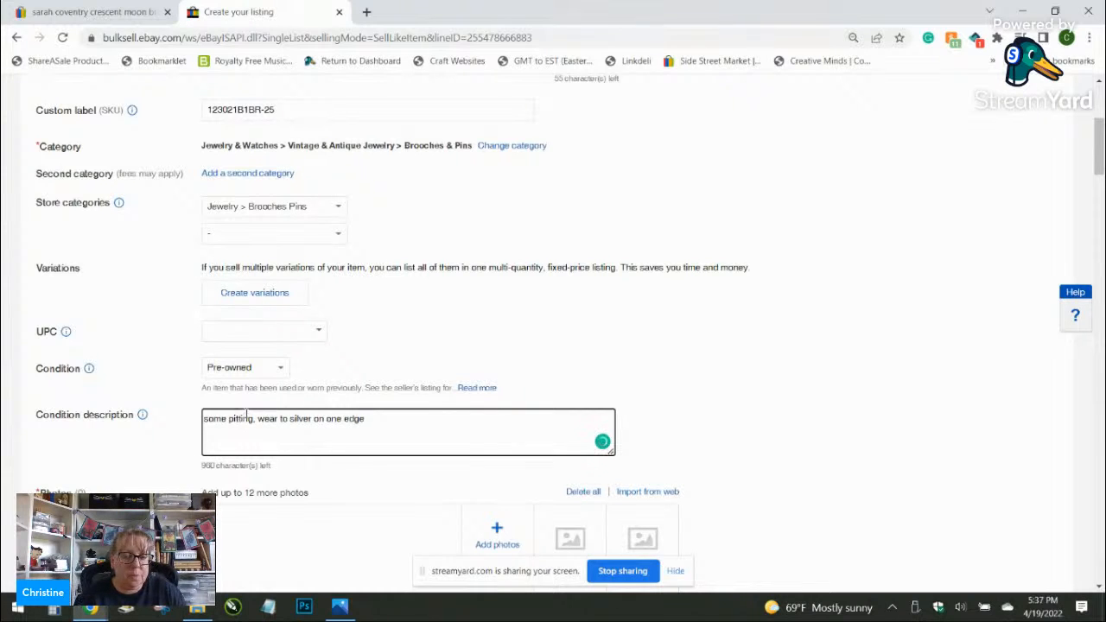
Step: Start adding photos to the listing and select IMG_7826 in the Brooches folder
{"action": "scroll", "coordinate": [446, 308], "scroll_direction": "down", "scroll_amount": 2}
{"action": "left_click", "coordinate": [496, 383]}
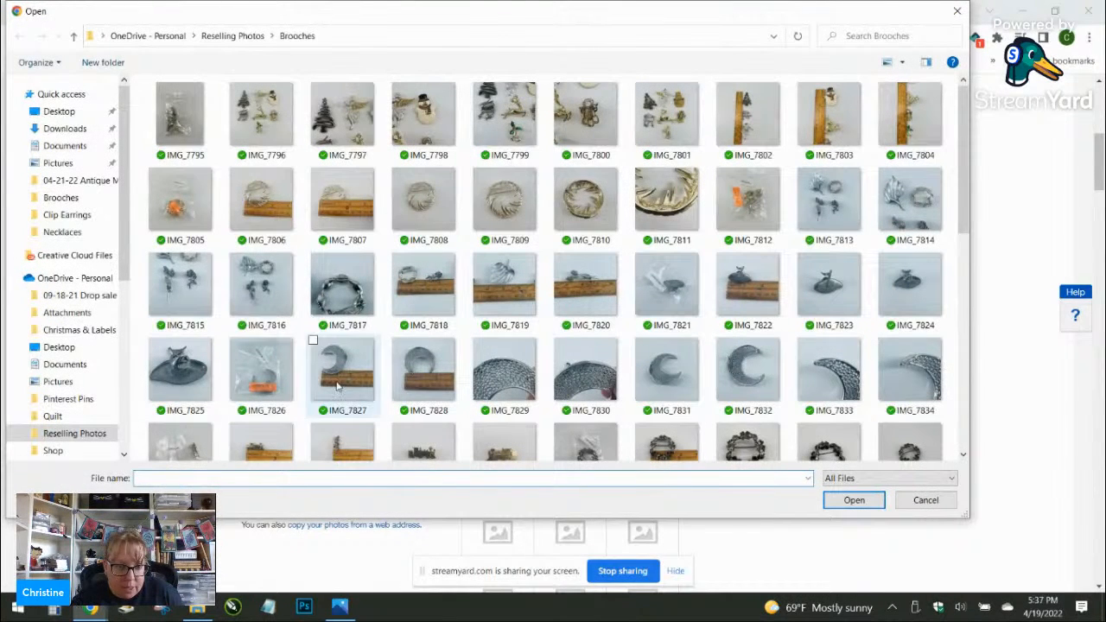
{"action": "left_click", "coordinate": [278, 386]}
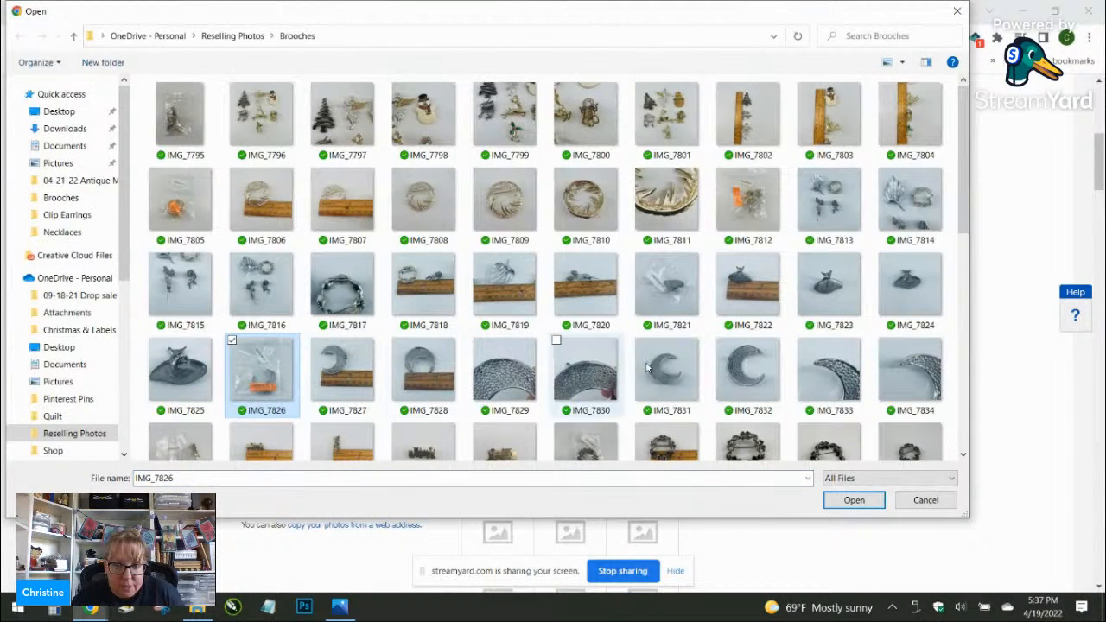
{"action": "scroll", "coordinate": [505, 372], "scroll_direction": "down", "scroll_amount": 3}
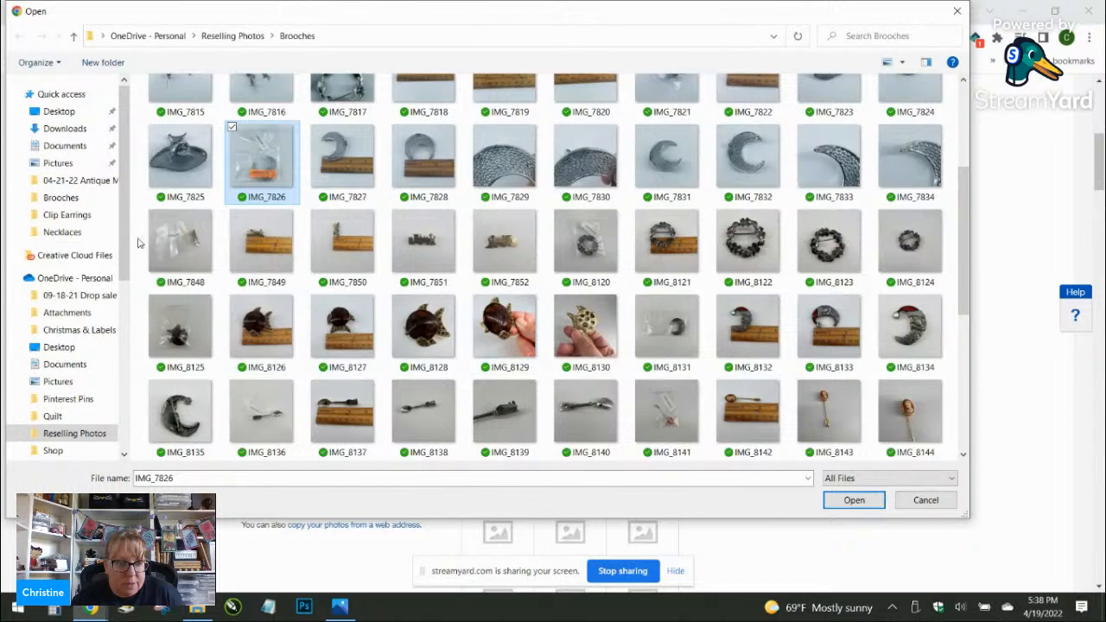
{"action": "left_click", "coordinate": [169, 231]}
{"action": "left_click", "coordinate": [486, 237], "text": "shift"}
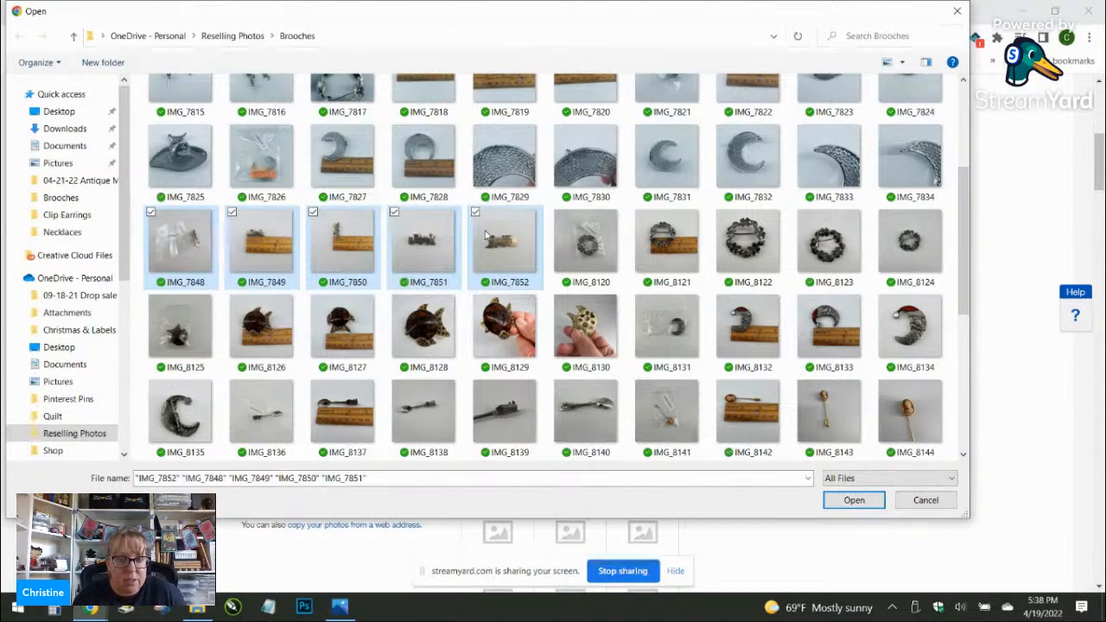
Step: Upload the crescent brooch photos IMG_7826 through IMG_7834 to the listing
{"action": "left_click", "coordinate": [259, 160]}
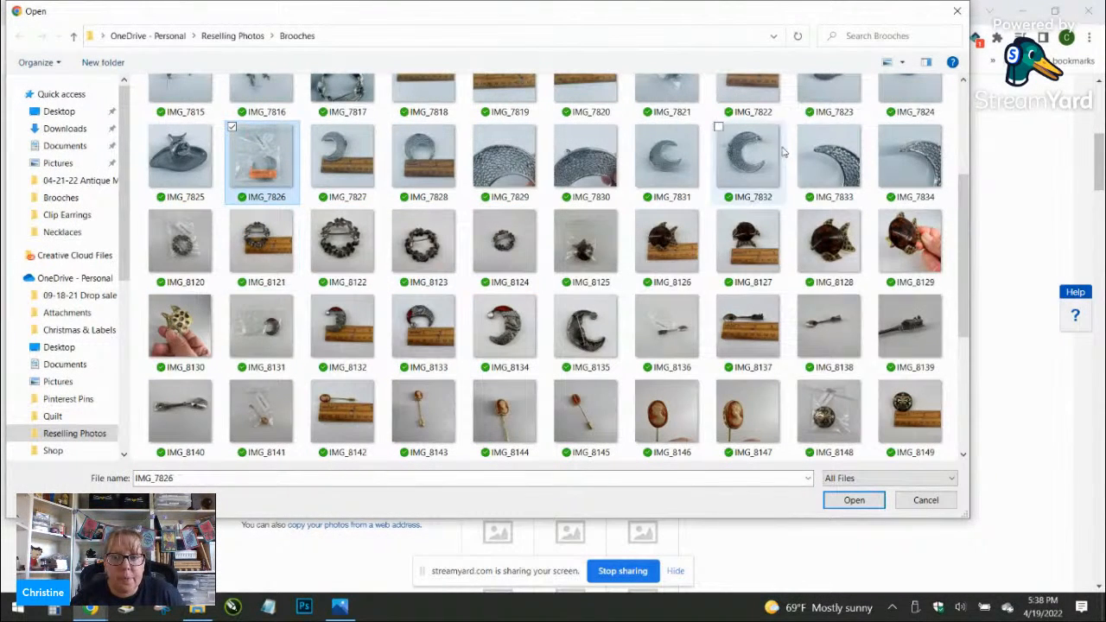
{"action": "left_click", "coordinate": [894, 142], "text": "shift"}
{"action": "left_click", "coordinate": [853, 500]}
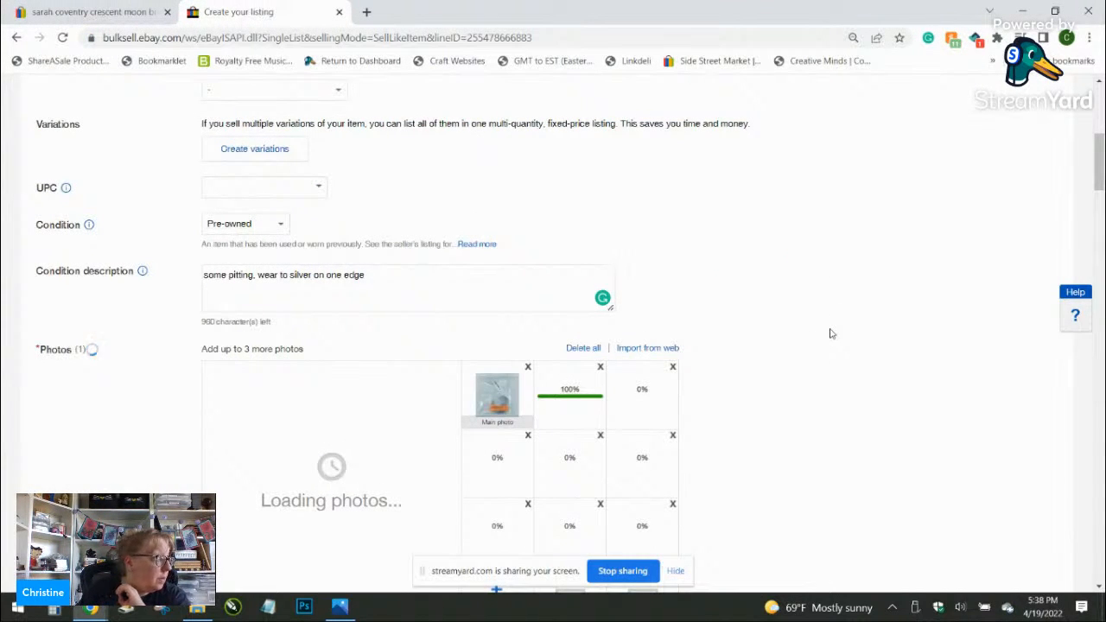
Step: Reorder the photos so the smaller full-crescent shot is the main photo and the larger full-crescent shot is second
{"action": "scroll", "coordinate": [820, 294], "scroll_direction": "down", "scroll_amount": 2}
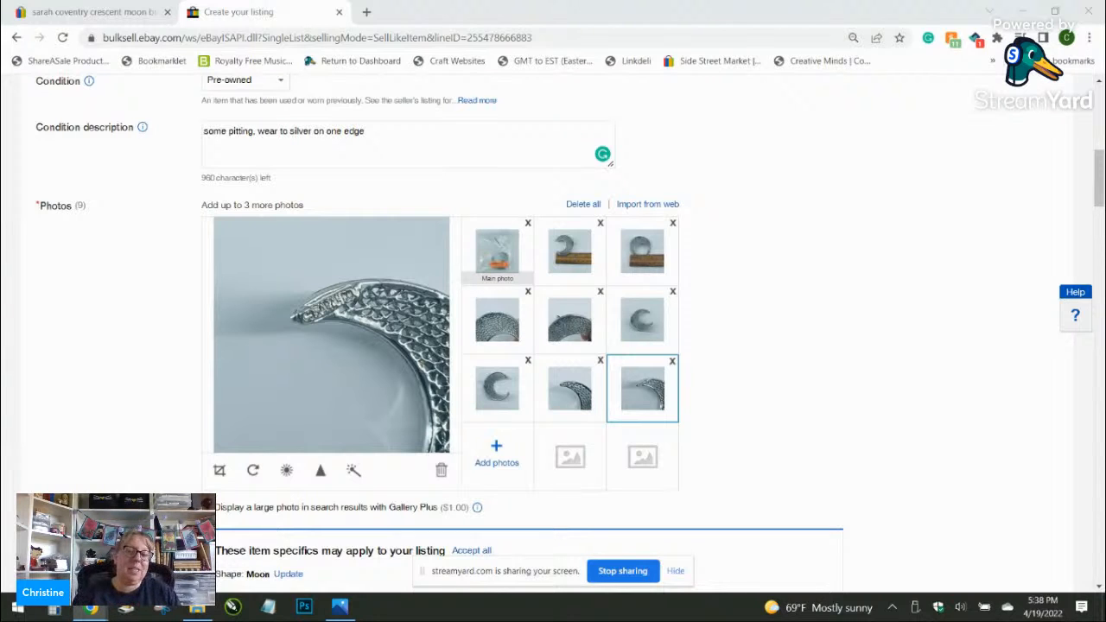
{"action": "left_click_drag", "start_coordinate": [641, 319], "coordinate": [496, 253]}
{"action": "left_click_drag", "start_coordinate": [635, 261], "coordinate": [570, 249]}
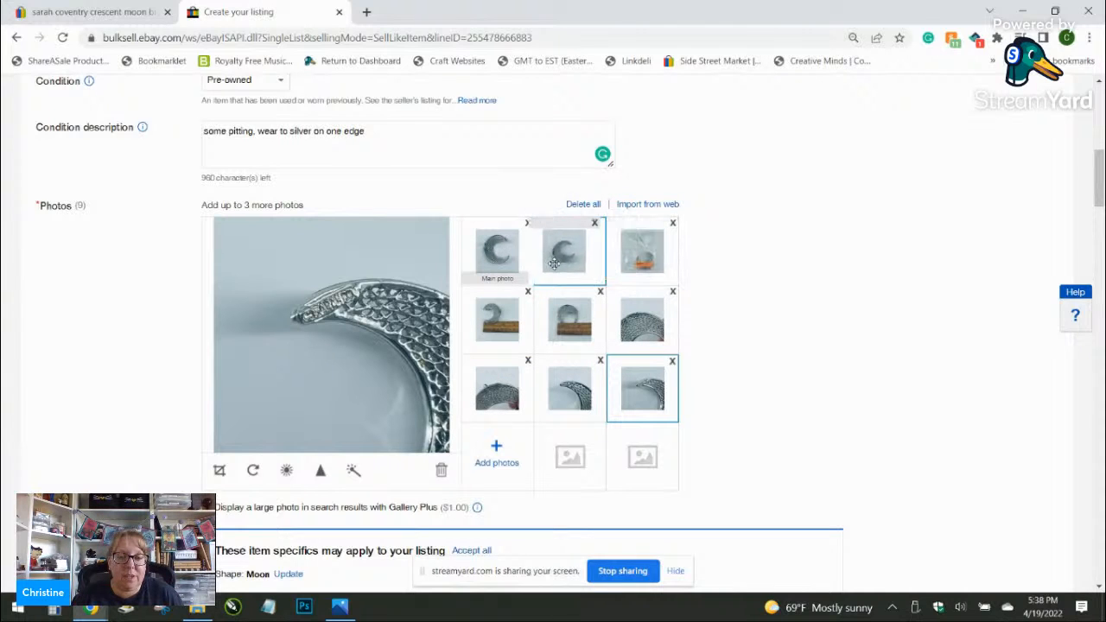
{"action": "left_click", "coordinate": [570, 249]}
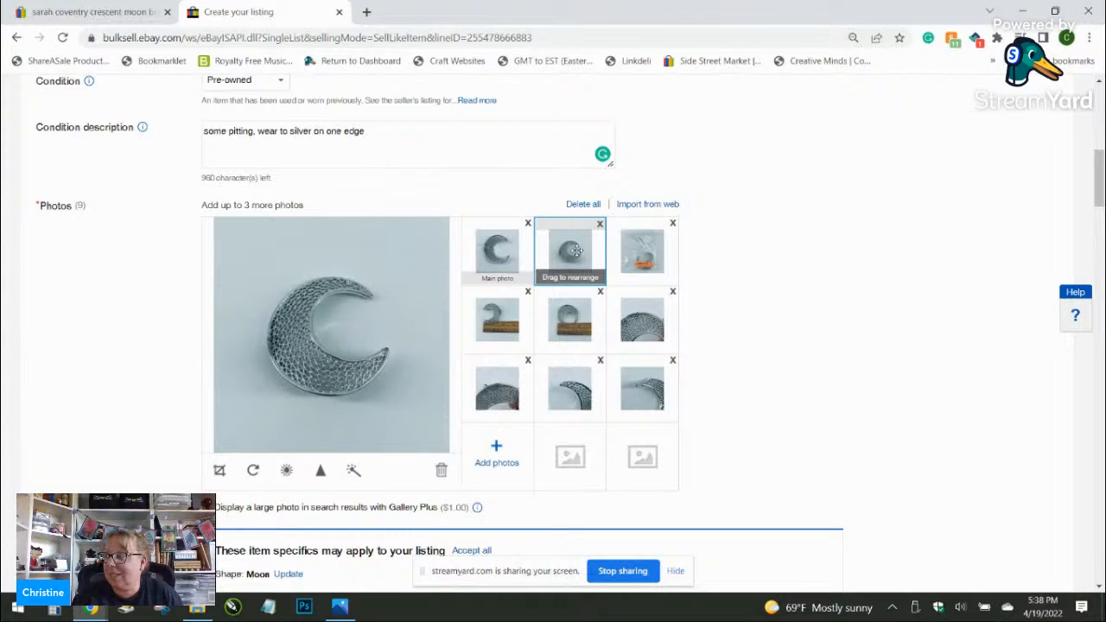
{"action": "left_click_drag", "start_coordinate": [576, 251], "coordinate": [497, 250]}
Step: Crop the main photo closely around the crescent brooch, apply the automatic enhancement, and save both edits
{"action": "left_click", "coordinate": [220, 469]}
{"action": "left_click_drag", "start_coordinate": [244, 266], "coordinate": [408, 413]}
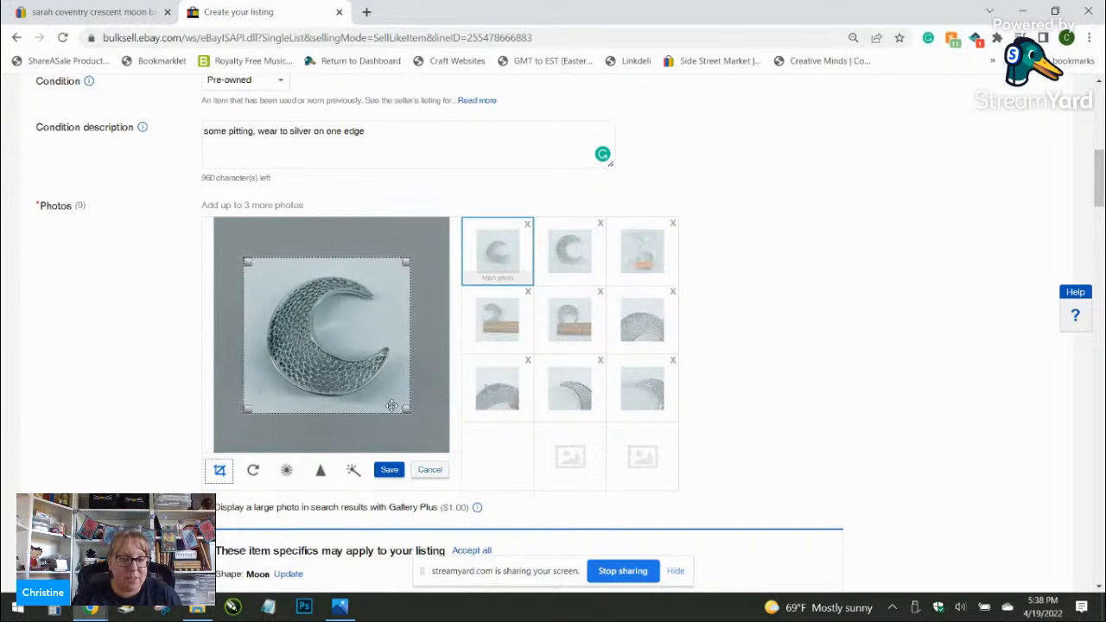
{"action": "left_click", "coordinate": [390, 476]}
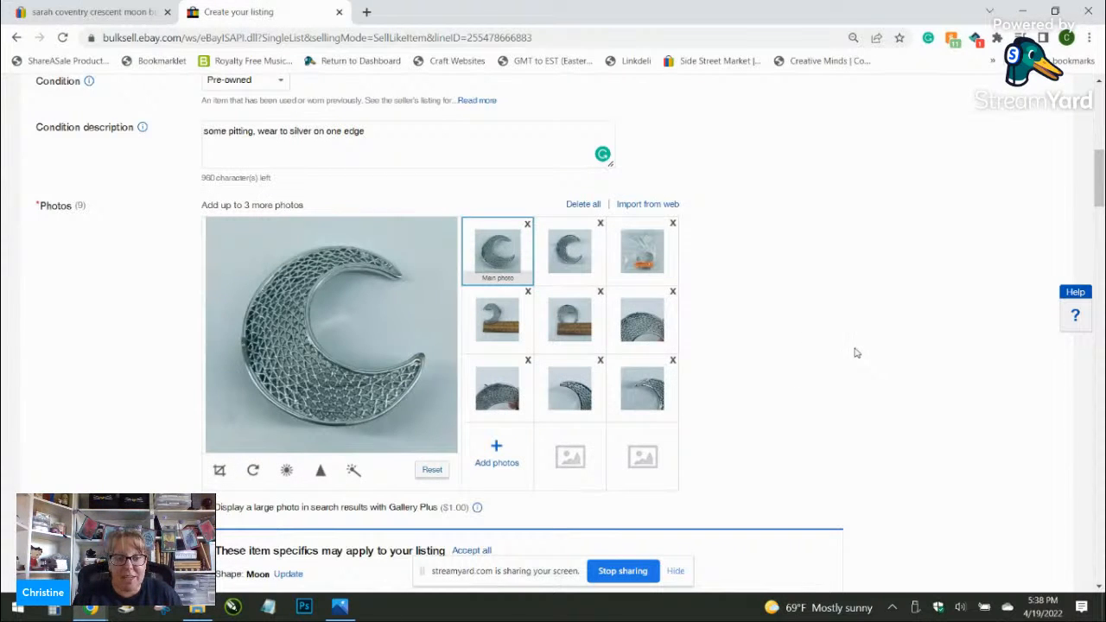
{"action": "left_click", "coordinate": [353, 469]}
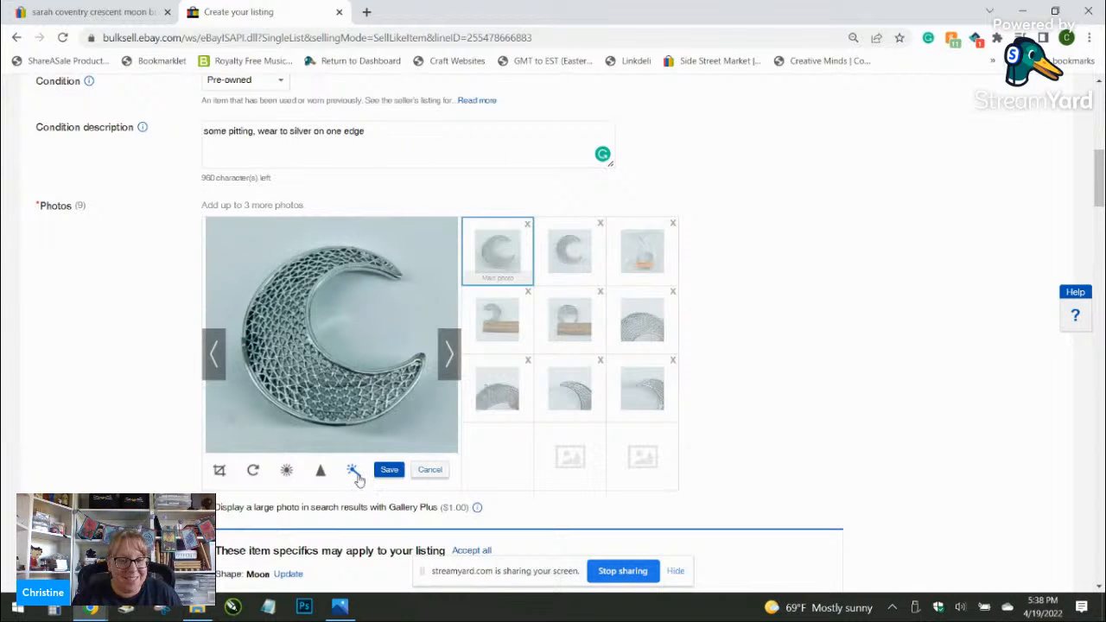
{"action": "left_click", "coordinate": [388, 472]}
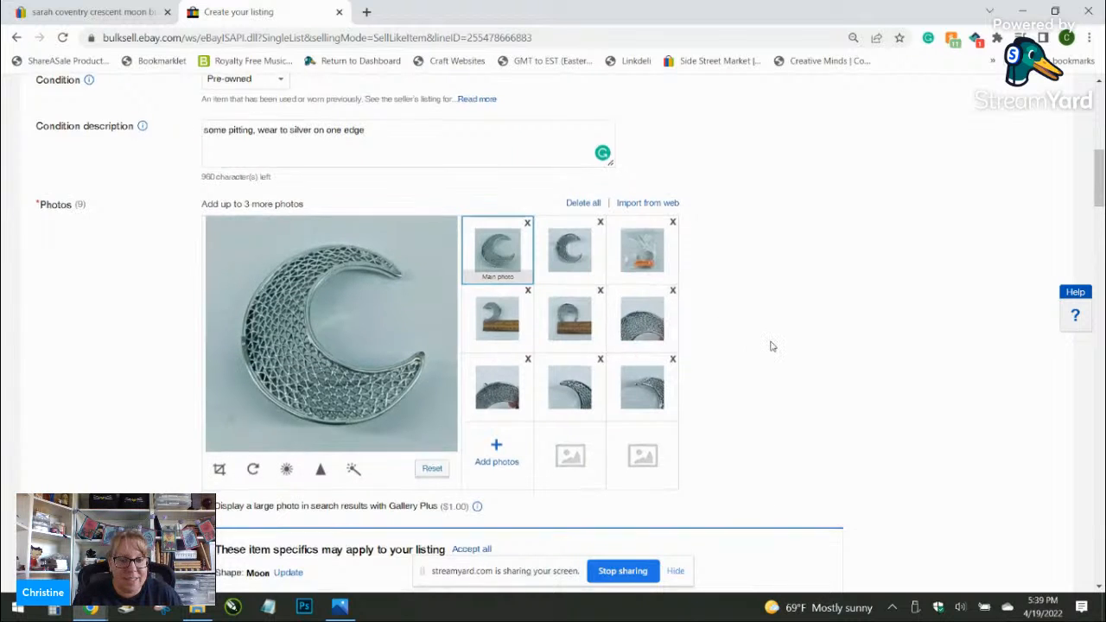
Step: Enter "Vintage Sarah Coventry Brooch Crescent Moon Silver Pin" as the first line of the item description
{"action": "scroll", "coordinate": [772, 347], "scroll_direction": "down", "scroll_amount": 3}
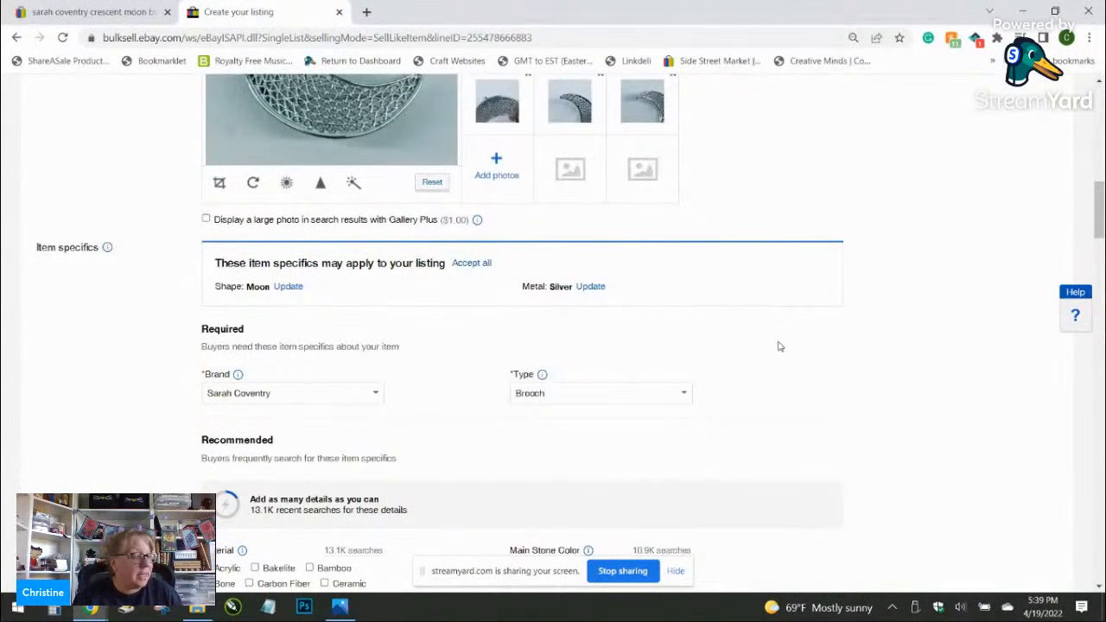
{"action": "scroll", "coordinate": [760, 343], "scroll_direction": "down", "scroll_amount": 3}
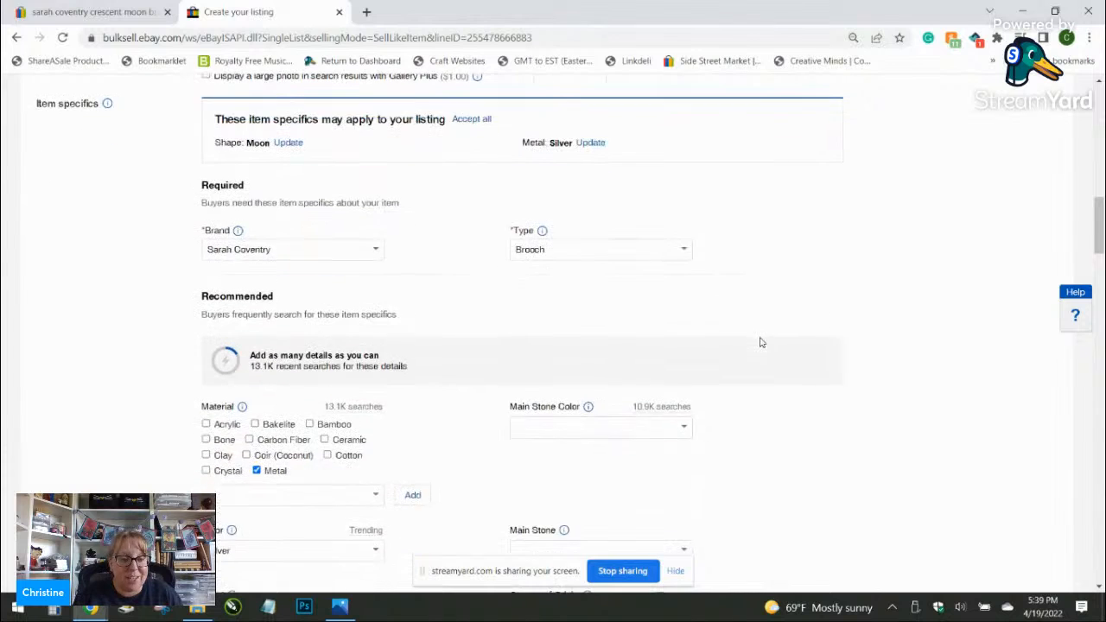
{"action": "scroll", "coordinate": [760, 342], "scroll_direction": "down", "scroll_amount": 3}
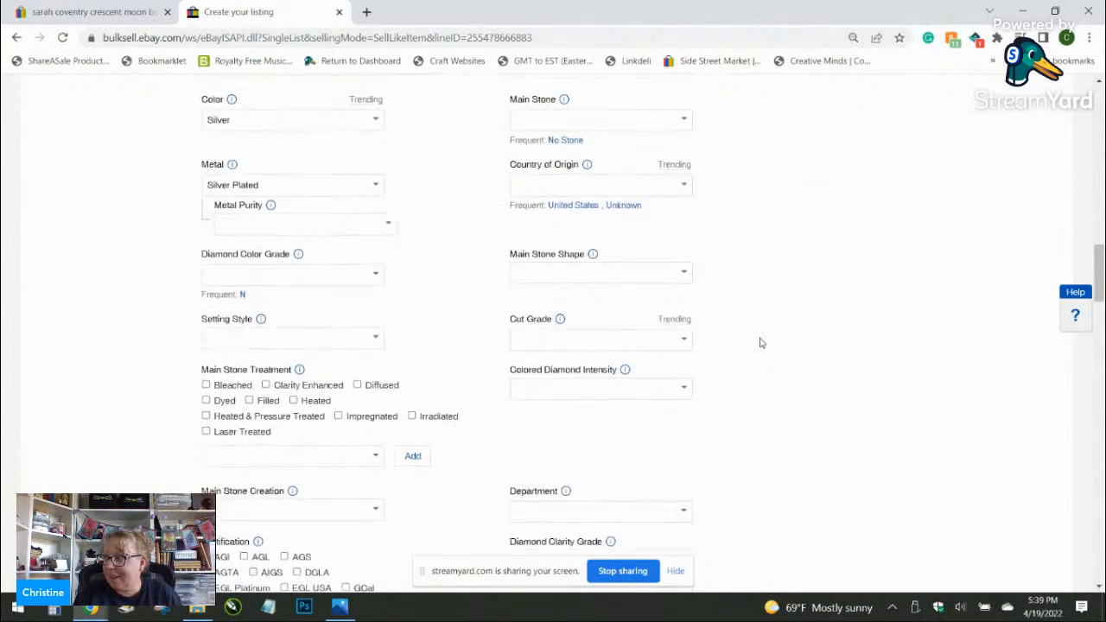
{"action": "scroll", "coordinate": [762, 342], "scroll_direction": "down", "scroll_amount": 4}
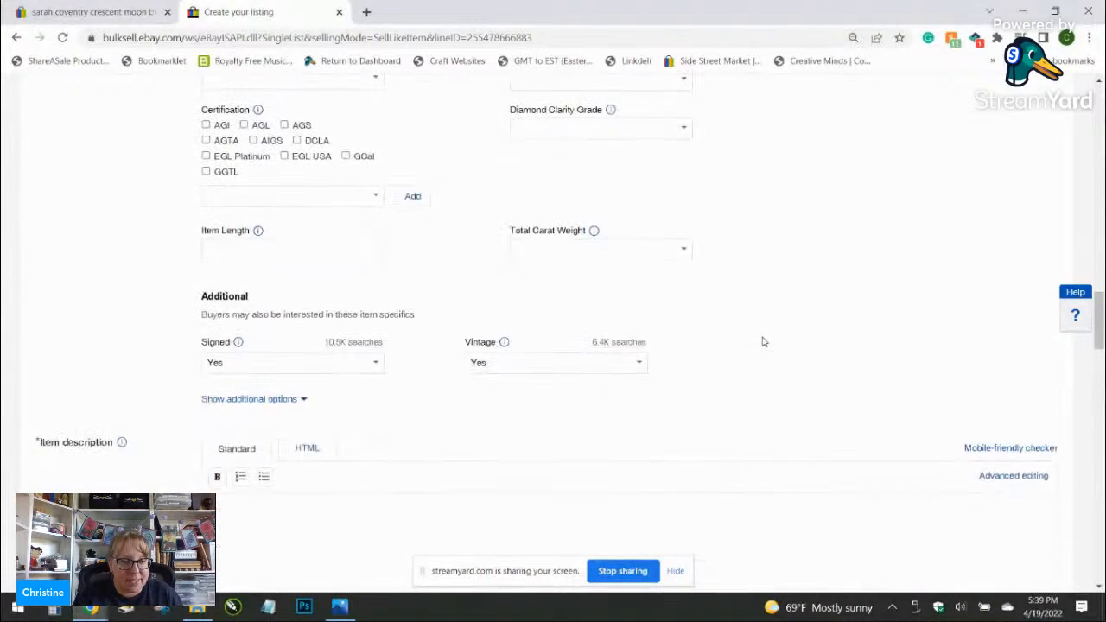
{"action": "left_click", "coordinate": [267, 526]}
{"action": "type", "text": "Vintage Sarah Coventry Brooch Crescent Moon Silver Pin"}
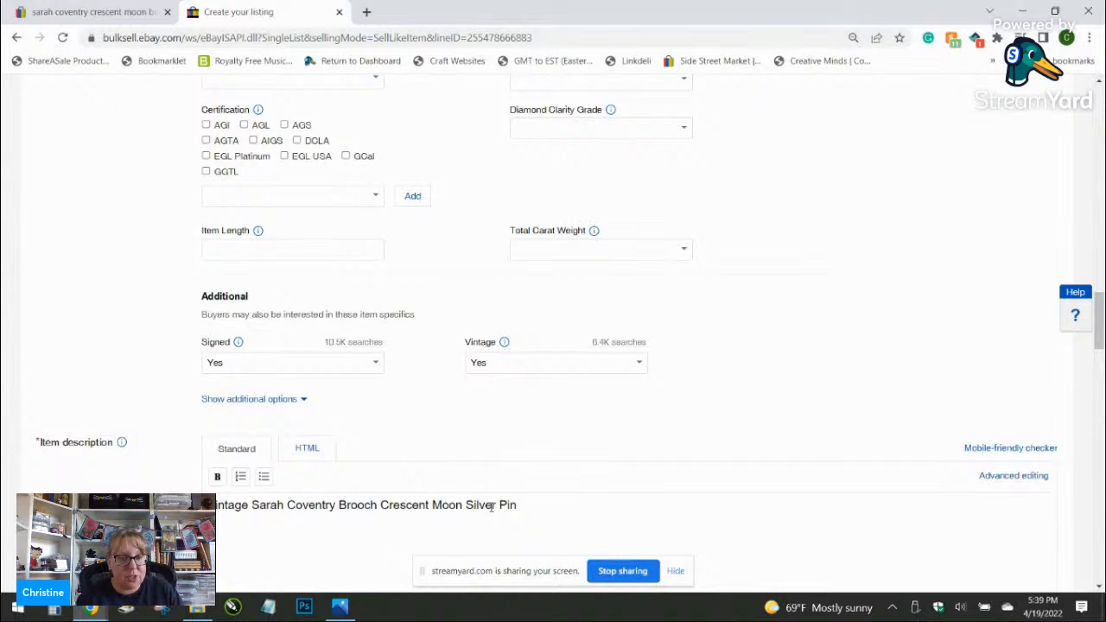
Step: Copy the condition description into the item description as a second line reading "Some pitting, wear to silver on one edge"
{"action": "scroll", "coordinate": [541, 302], "scroll_direction": "up", "scroll_amount": 3}
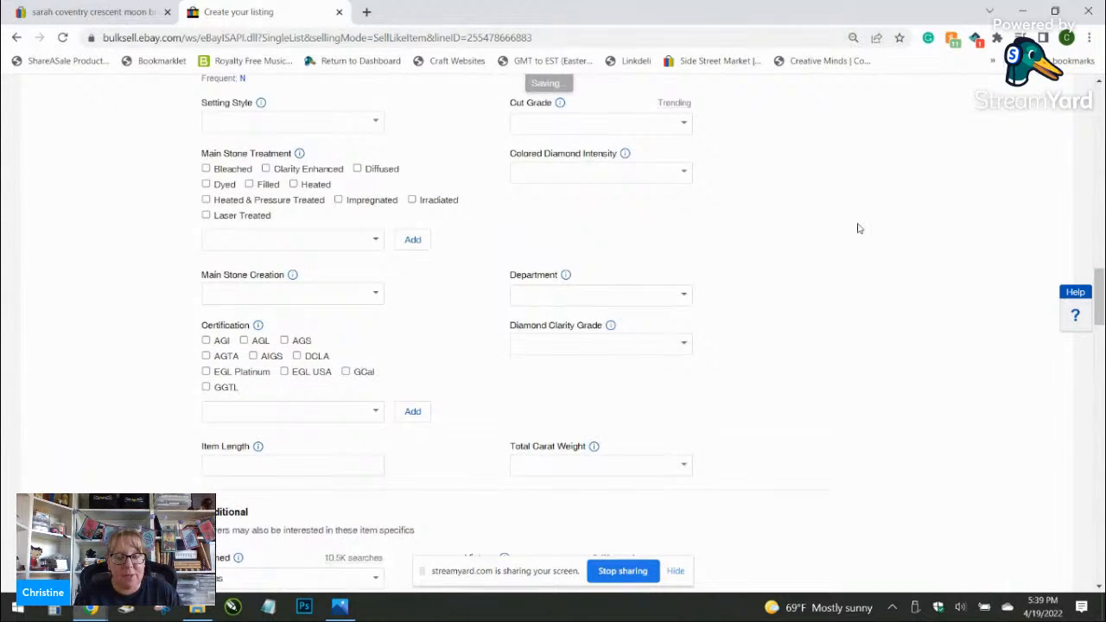
{"action": "scroll", "coordinate": [857, 228], "scroll_direction": "up", "scroll_amount": 5}
{"action": "scroll", "coordinate": [858, 228], "scroll_direction": "up", "scroll_amount": 7}
{"action": "scroll", "coordinate": [858, 228], "scroll_direction": "up", "scroll_amount": 2}
{"action": "left_click_drag", "start_coordinate": [401, 201], "coordinate": [98, 212]}
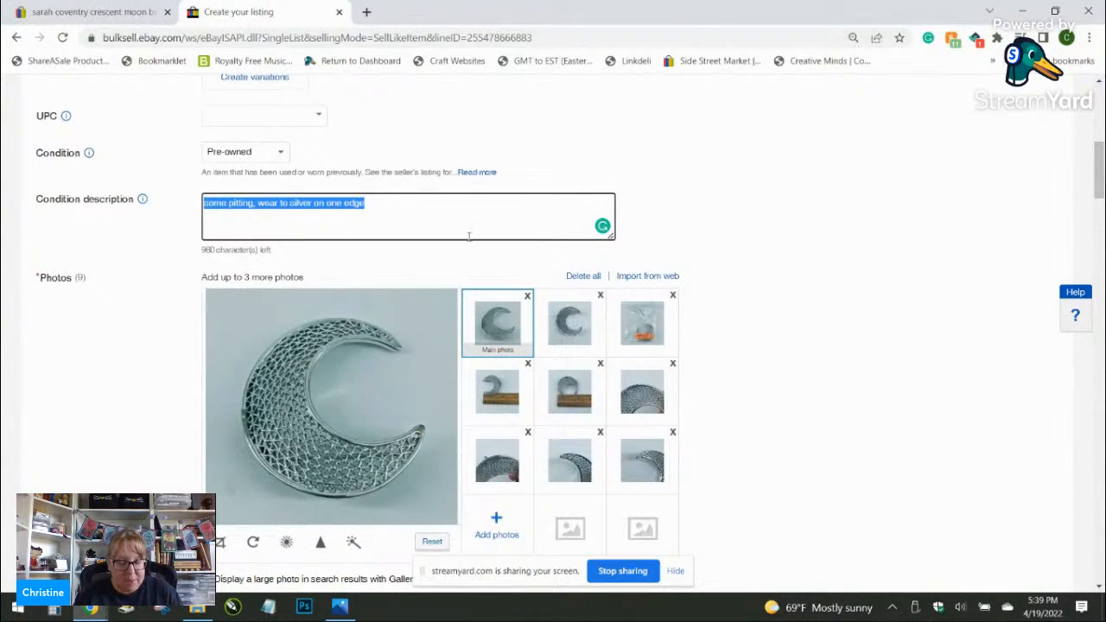
{"action": "scroll", "coordinate": [826, 312], "scroll_direction": "down", "scroll_amount": 12}
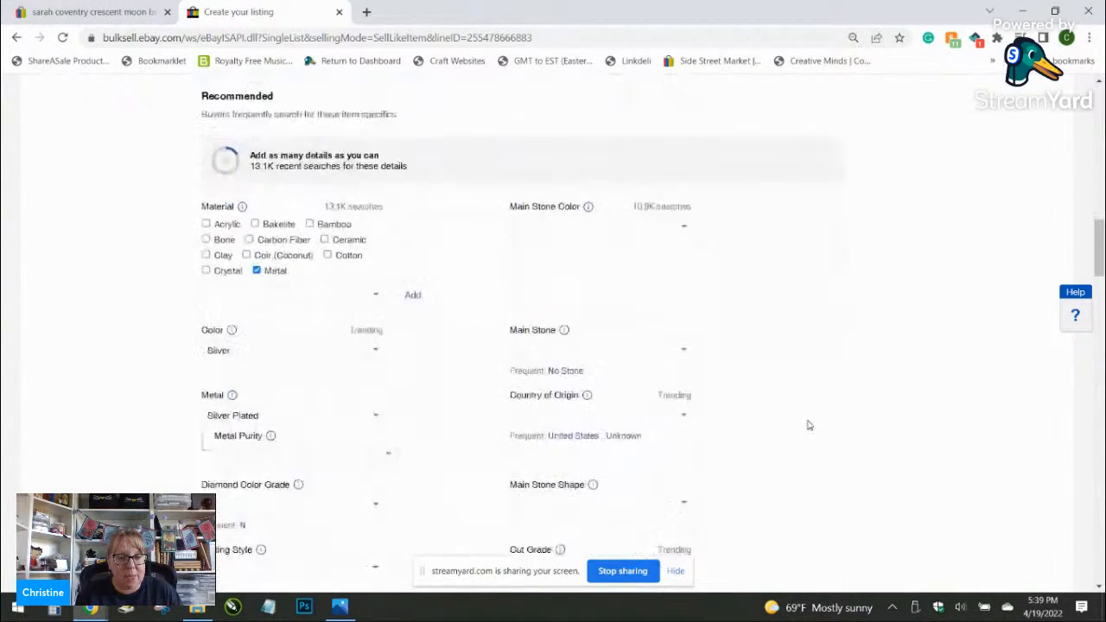
{"action": "scroll", "coordinate": [799, 419], "scroll_direction": "down", "scroll_amount": 4}
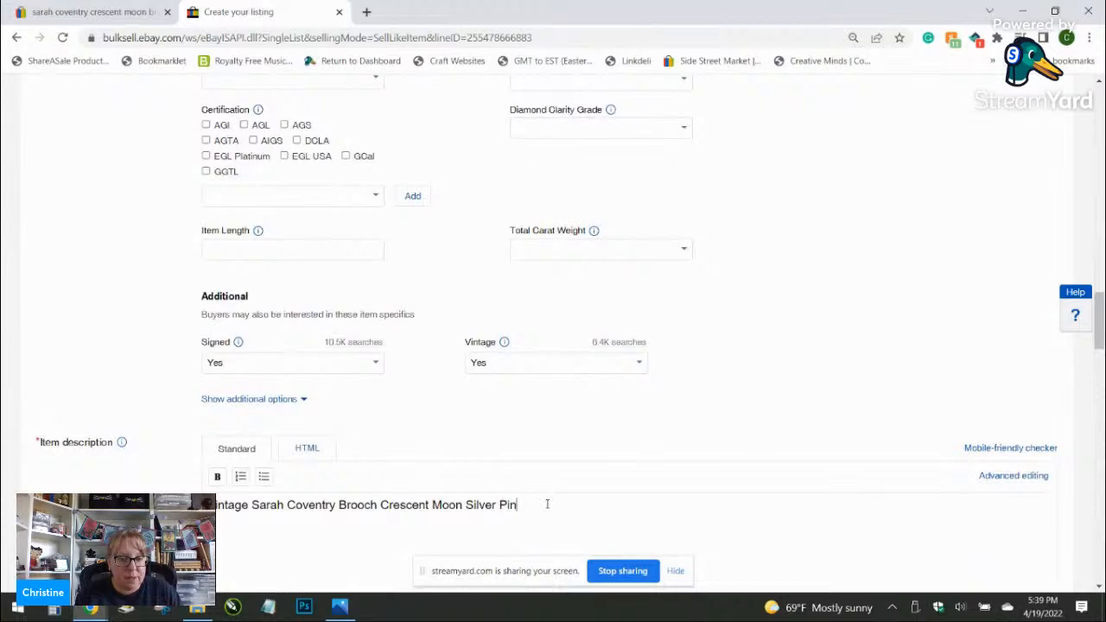
{"action": "key", "text": "Return"}
{"action": "type", "text": "Some pitting, wear to silver on one edge"}
Step: Close the photo viewer and add a measurements line ending in W x 1 1/2" w to the item description
{"action": "left_click", "coordinate": [340, 606]}
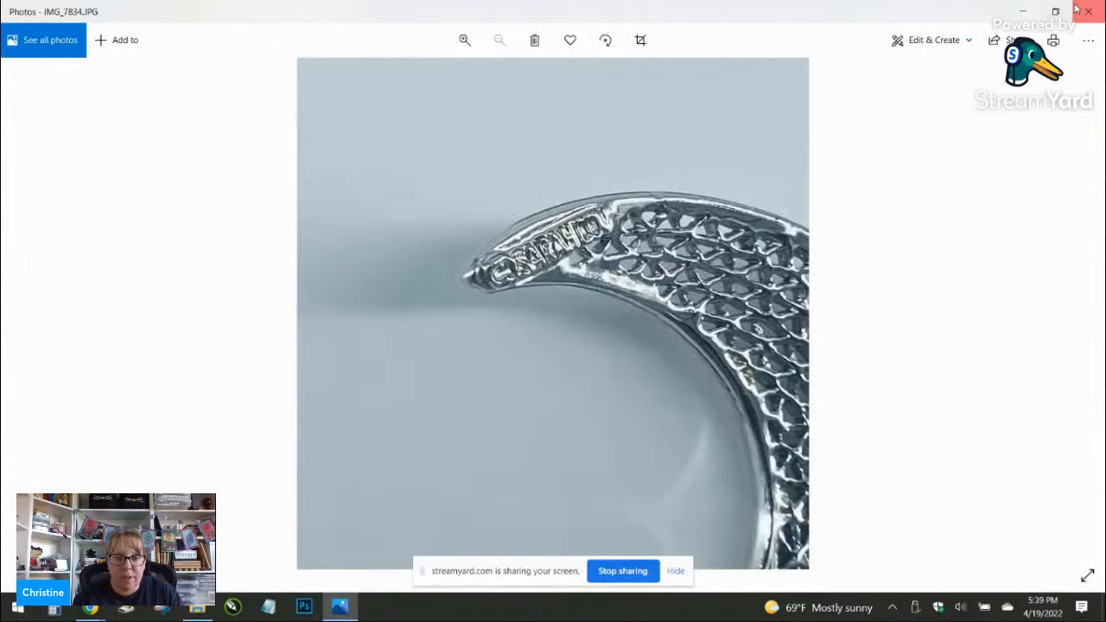
{"action": "left_click", "coordinate": [1053, 9]}
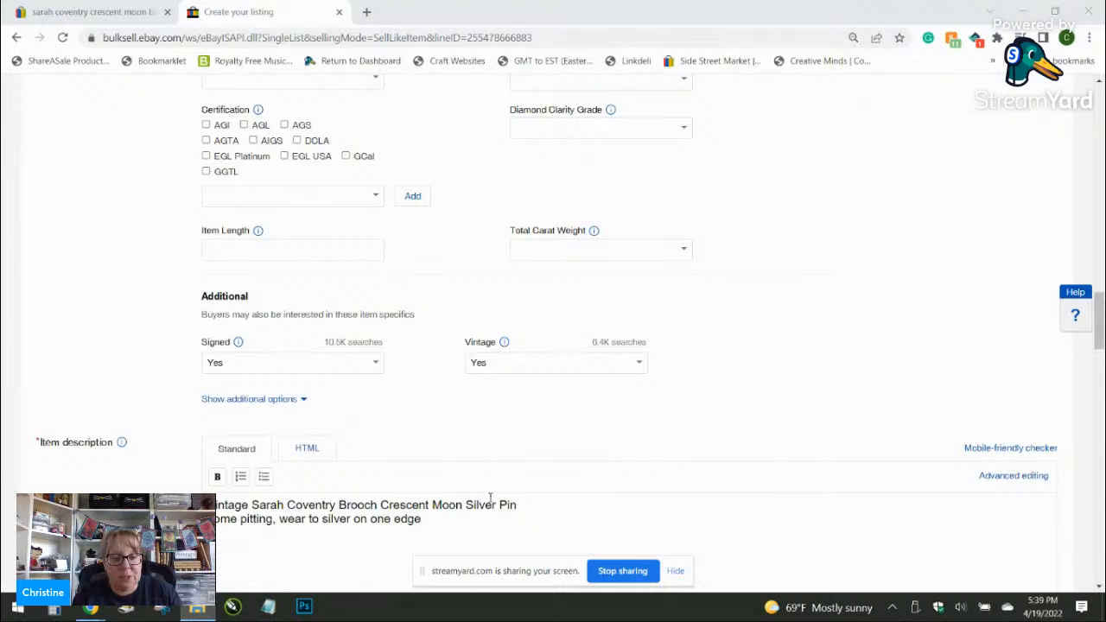
{"action": "left_click", "coordinate": [471, 524]}
{"action": "type", "text": "W x 1 1/2\" w"}
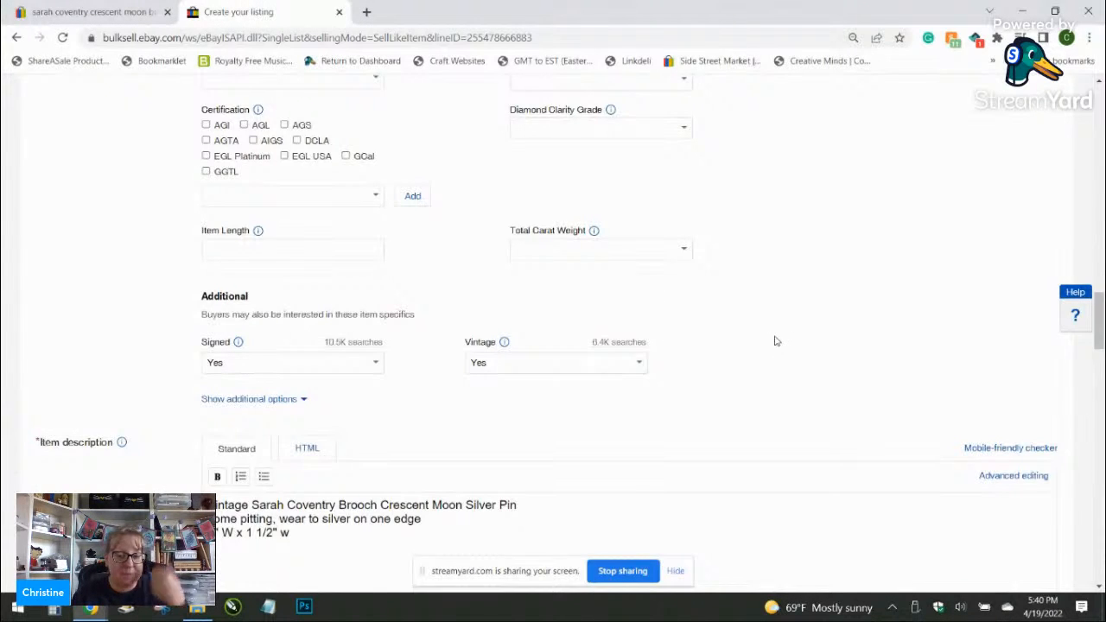
Step: Set the listing's Buy It Now price to $9.99
{"action": "scroll", "coordinate": [777, 343], "scroll_direction": "down", "scroll_amount": 6}
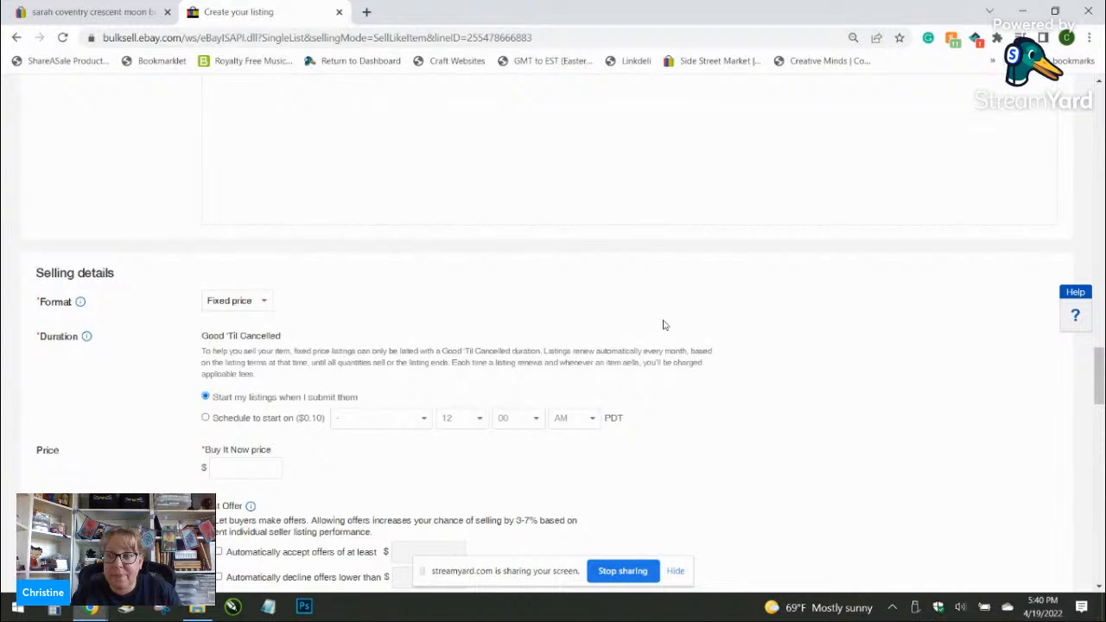
{"action": "left_click", "coordinate": [233, 467]}
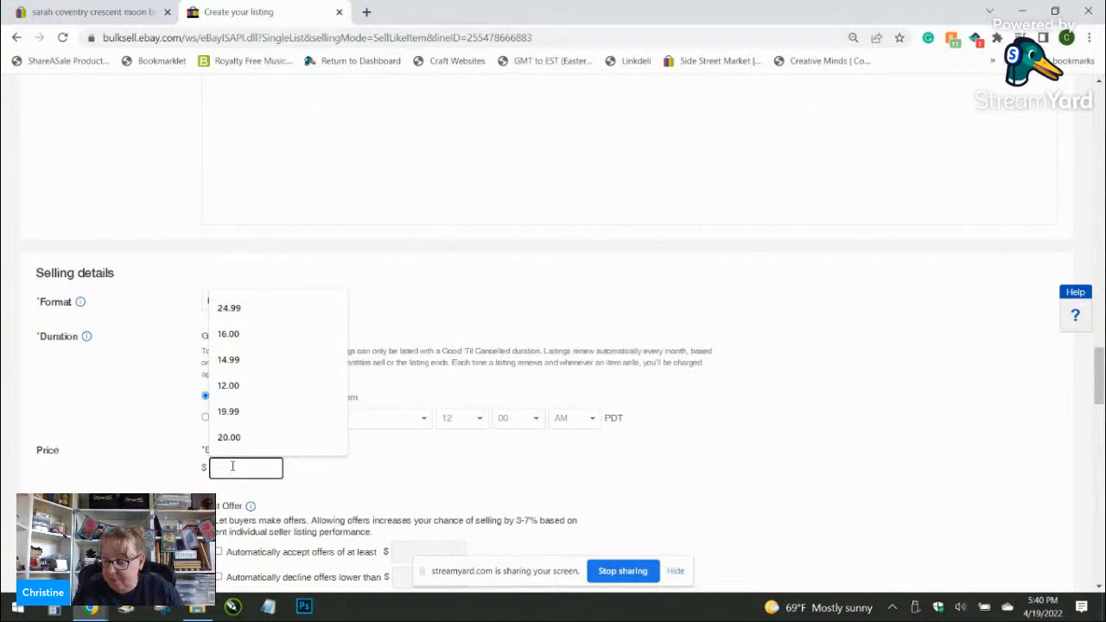
{"action": "type", "text": "9.99"}
{"action": "left_click", "coordinate": [353, 306]}
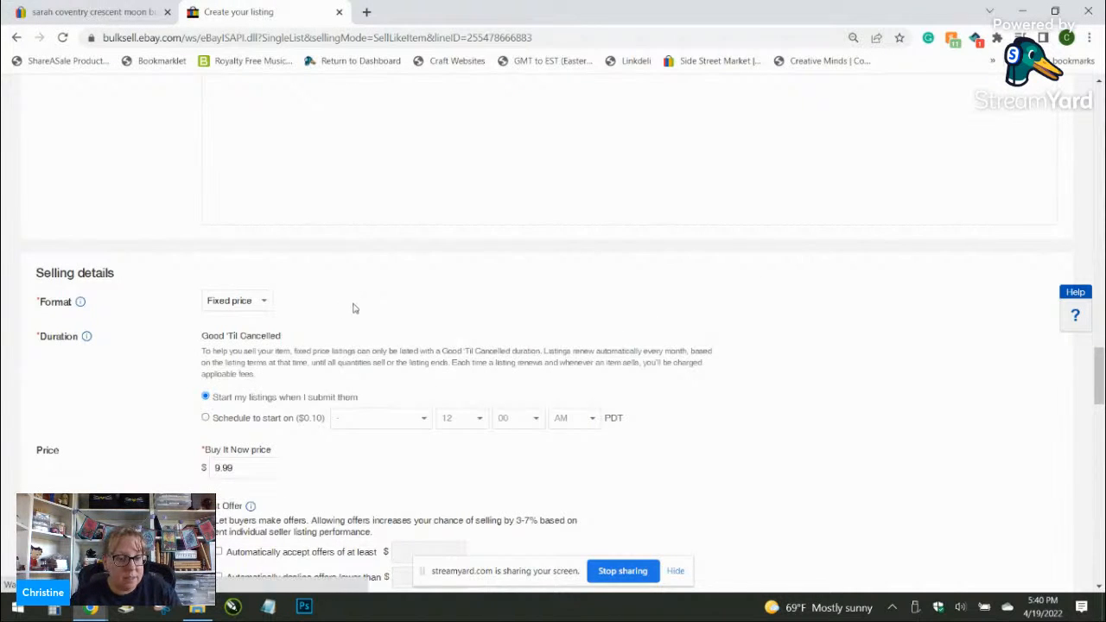
Step: Set the package dimensions to 6 x 6 x 1 in. and the custom weight to 3 oz
{"action": "scroll", "coordinate": [352, 307], "scroll_direction": "down", "scroll_amount": 8}
{"action": "scroll", "coordinate": [356, 311], "scroll_direction": "down", "scroll_amount": 5}
{"action": "left_click", "coordinate": [367, 376]}
{"action": "type", "text": "6"}
{"action": "key", "text": "Tab"}
{"action": "type", "text": "6"}
{"action": "key", "text": "Tab"}
{"action": "type", "text": "1"}
{"action": "key", "text": "Tab"}
{"action": "key", "text": "Tab"}
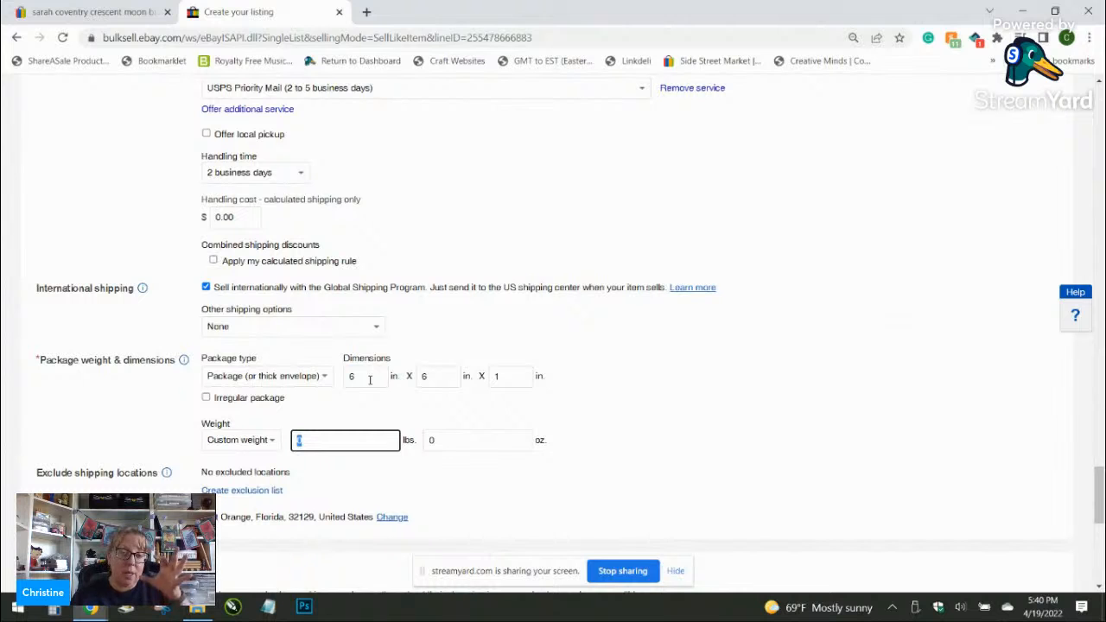
{"action": "key", "text": "Tab"}
{"action": "type", "text": "3"}
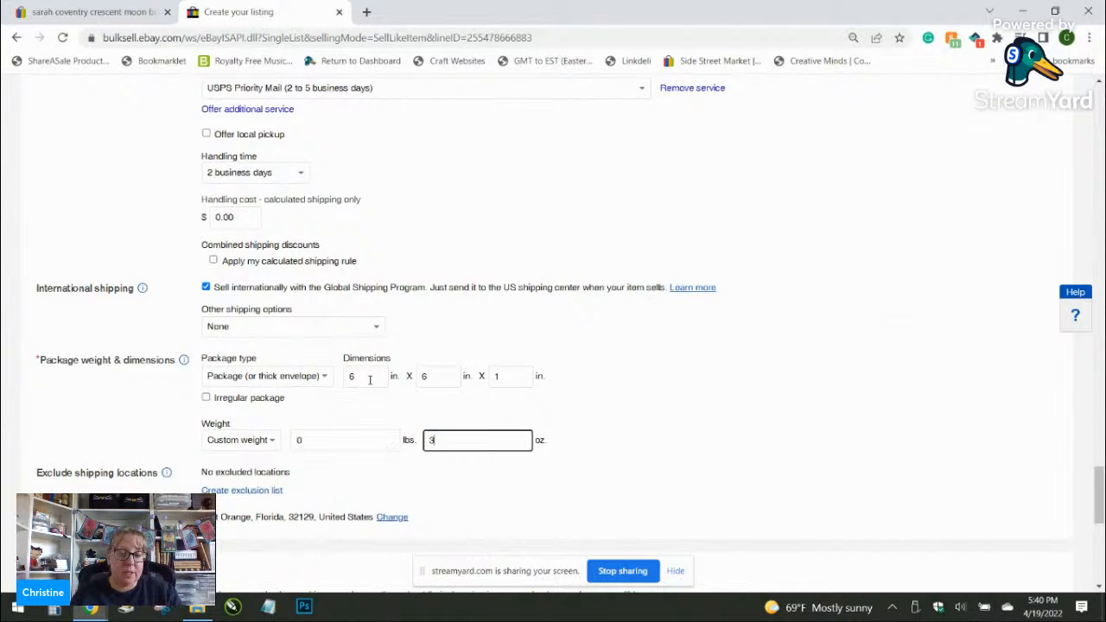
Step: Enable Promoted Listings Standard, try an ad rate of 4.8%, and switch the promotion back off
{"action": "scroll", "coordinate": [346, 406], "scroll_direction": "down", "scroll_amount": 2}
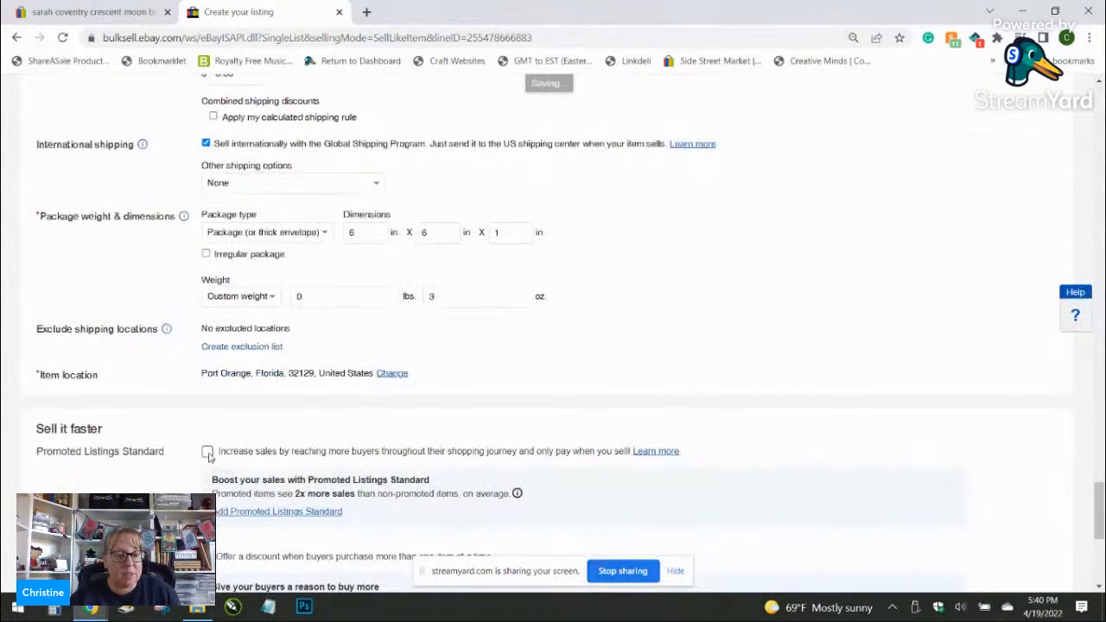
{"action": "left_click", "coordinate": [207, 451]}
{"action": "left_click_drag", "start_coordinate": [269, 500], "coordinate": [221, 506]}
{"action": "left_click", "coordinate": [321, 479]}
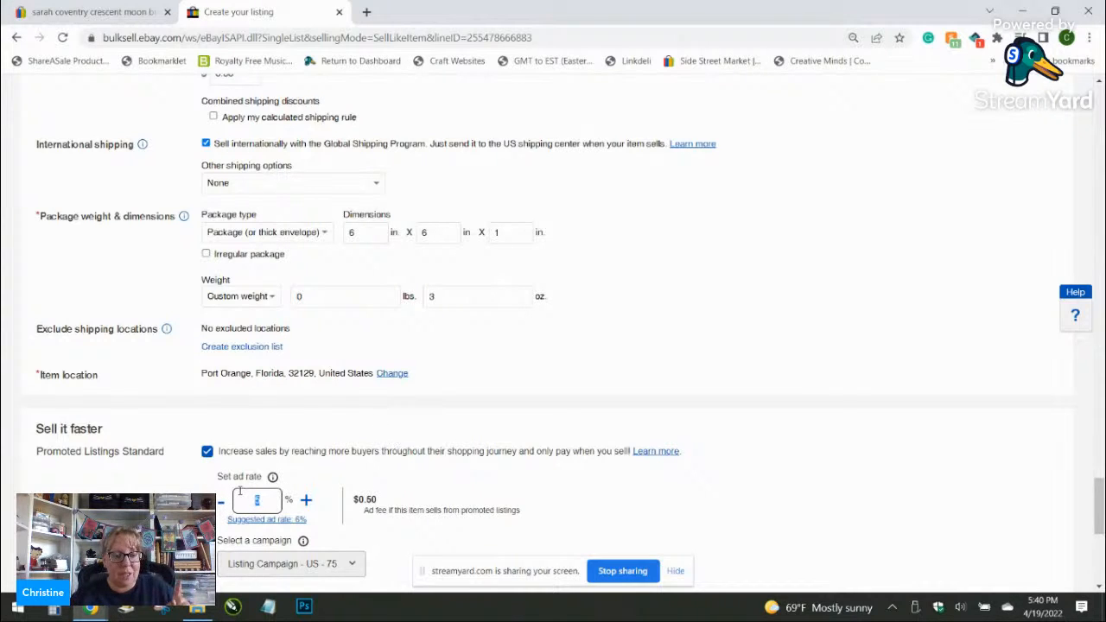
{"action": "double_click", "coordinate": [222, 504]}
{"action": "left_click_drag", "start_coordinate": [265, 500], "coordinate": [243, 500]}
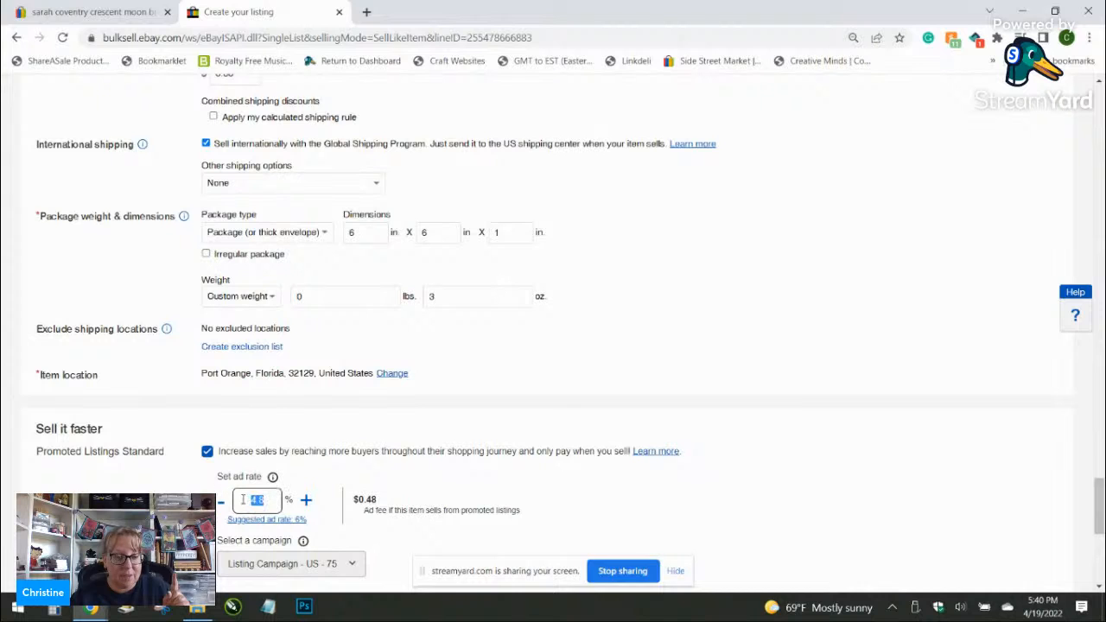
{"action": "left_click", "coordinate": [208, 451]}
Step: Publish the Sarah Coventry brooch listing and finish without creating another one from it
{"action": "scroll", "coordinate": [276, 432], "scroll_direction": "down", "scroll_amount": 5}
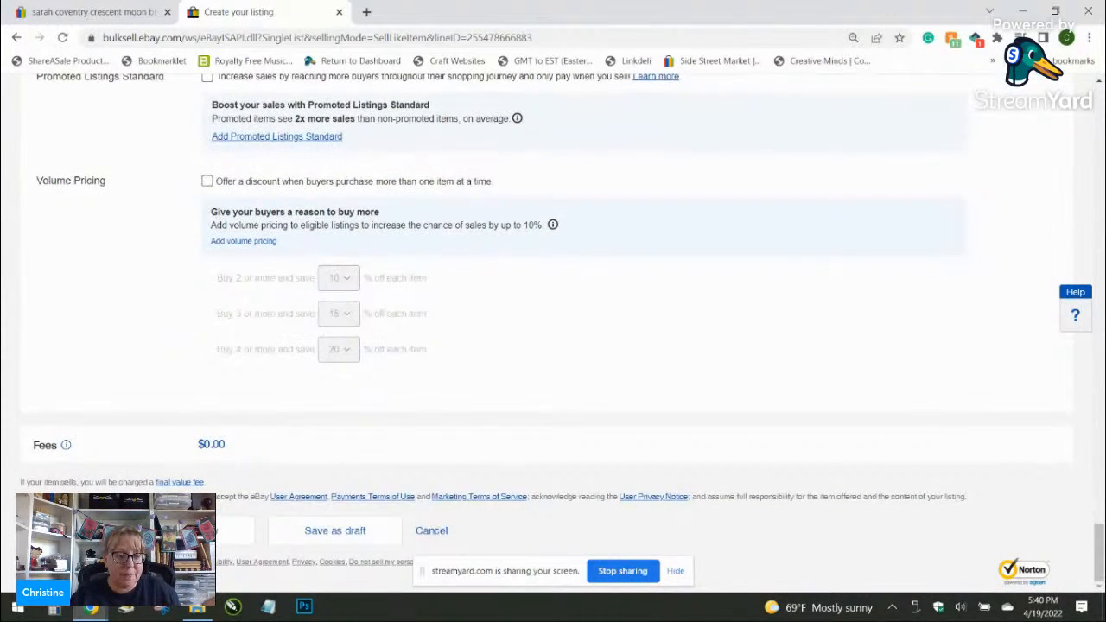
{"action": "left_click", "coordinate": [191, 530]}
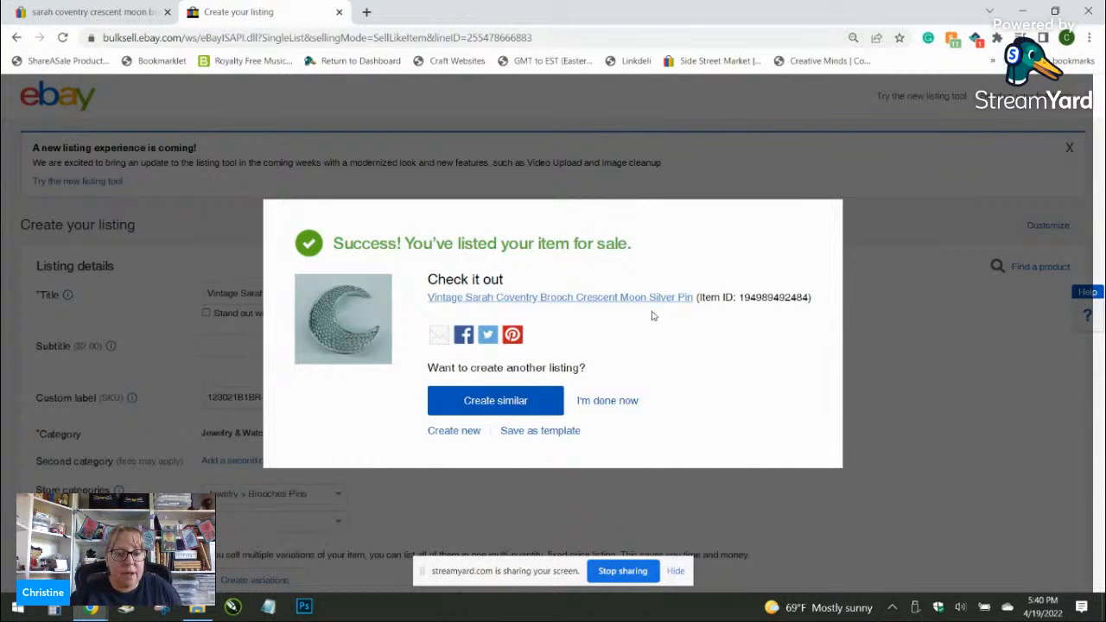
{"action": "left_click", "coordinate": [615, 403]}
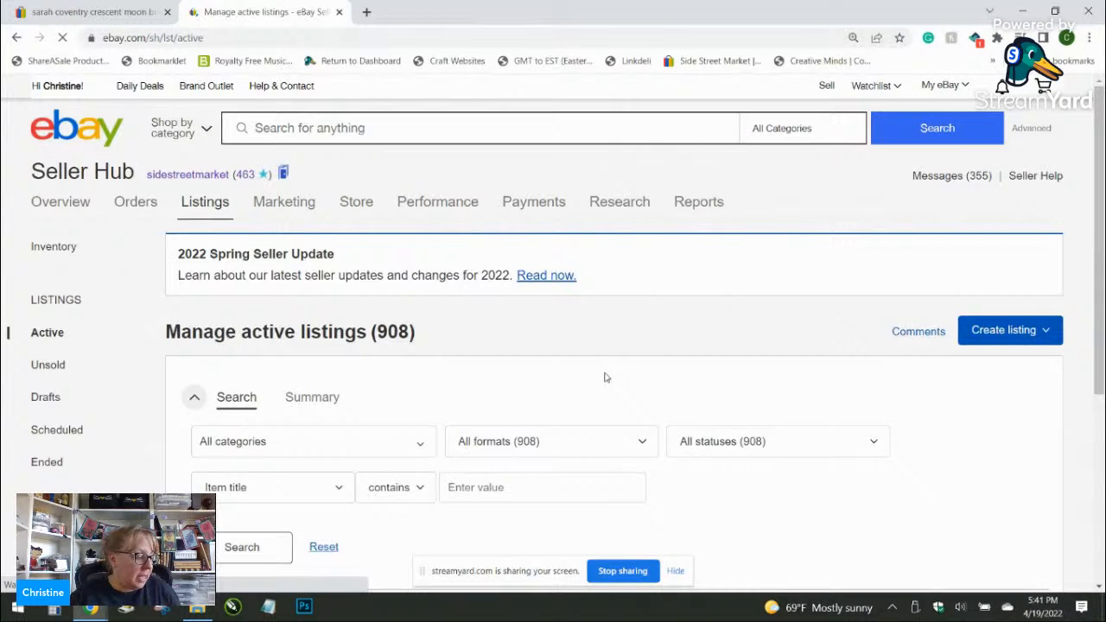
Step: Look through Google results for "LSD pewter golf pin" in a new browser tab, and close that tab
{"action": "left_click", "coordinate": [366, 13]}
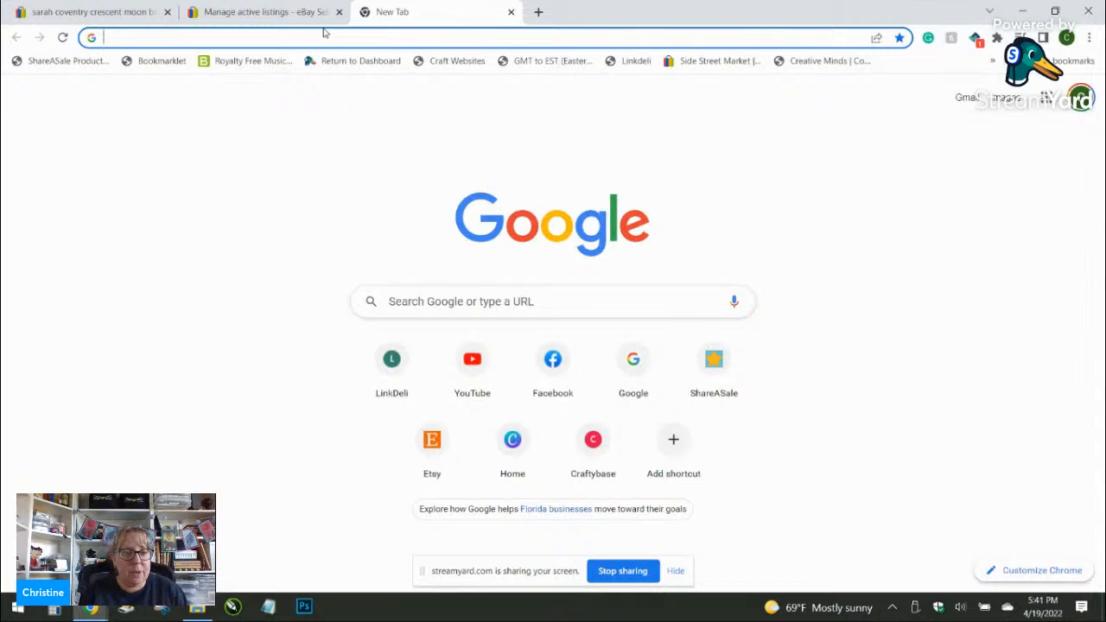
{"action": "type", "text": "LSD pe"}
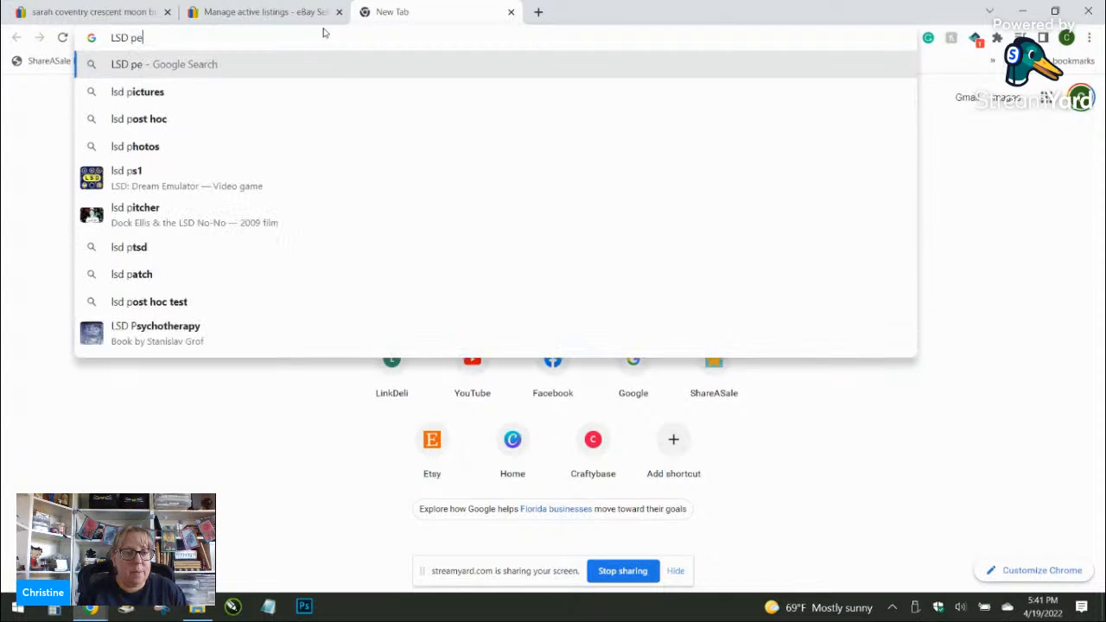
{"action": "type", "text": "ww"}
{"action": "type", "text": "r golf pin"}
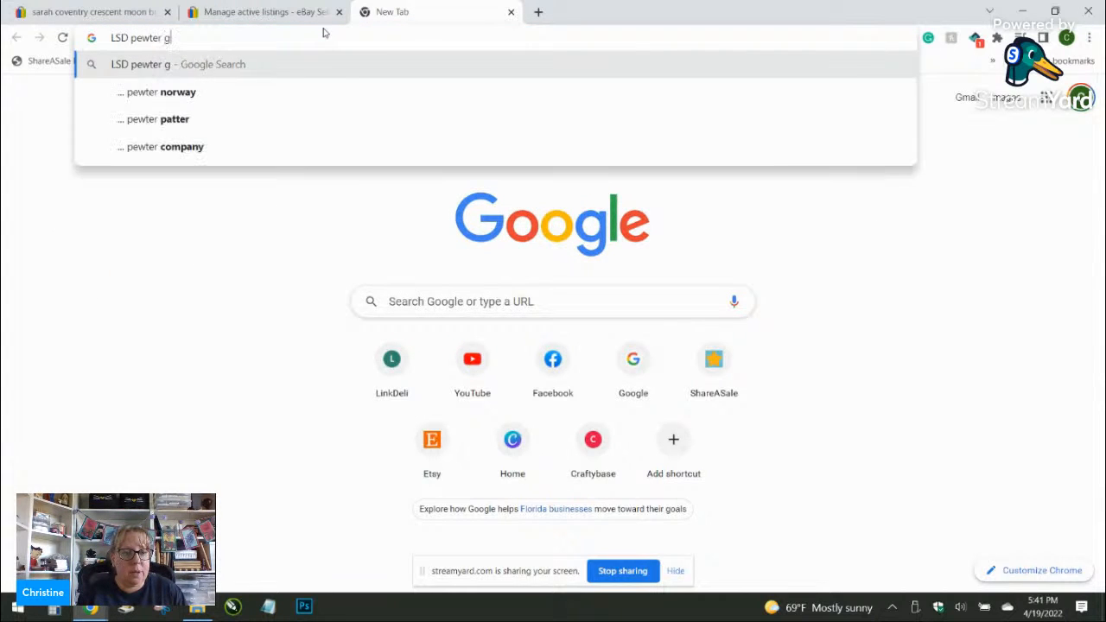
{"action": "key", "text": "Return"}
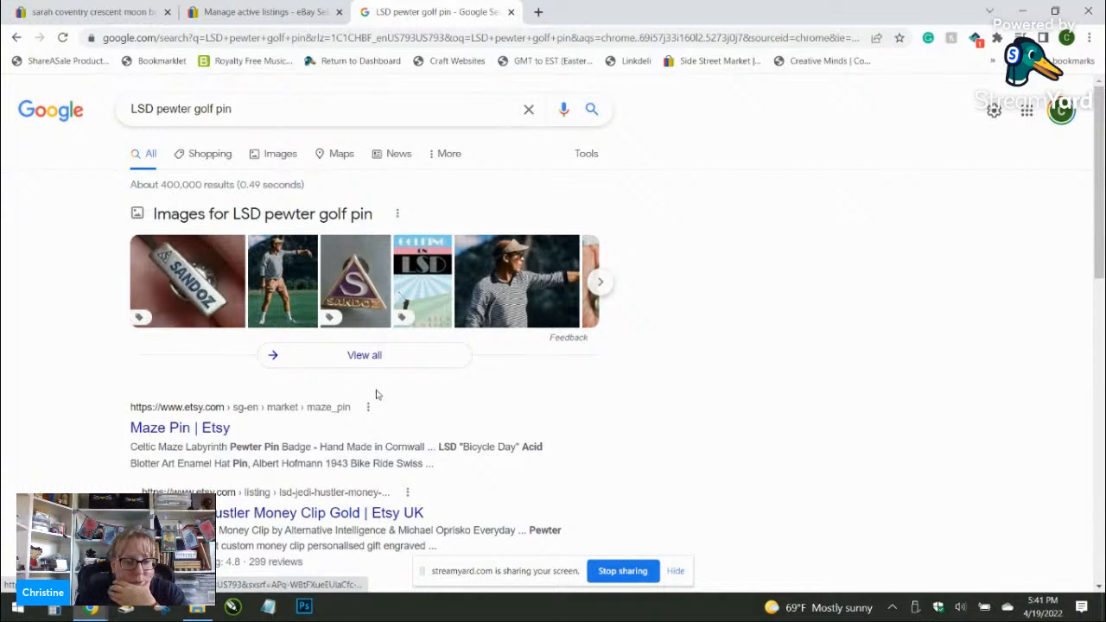
{"action": "scroll", "coordinate": [399, 413], "scroll_direction": "down", "scroll_amount": 3}
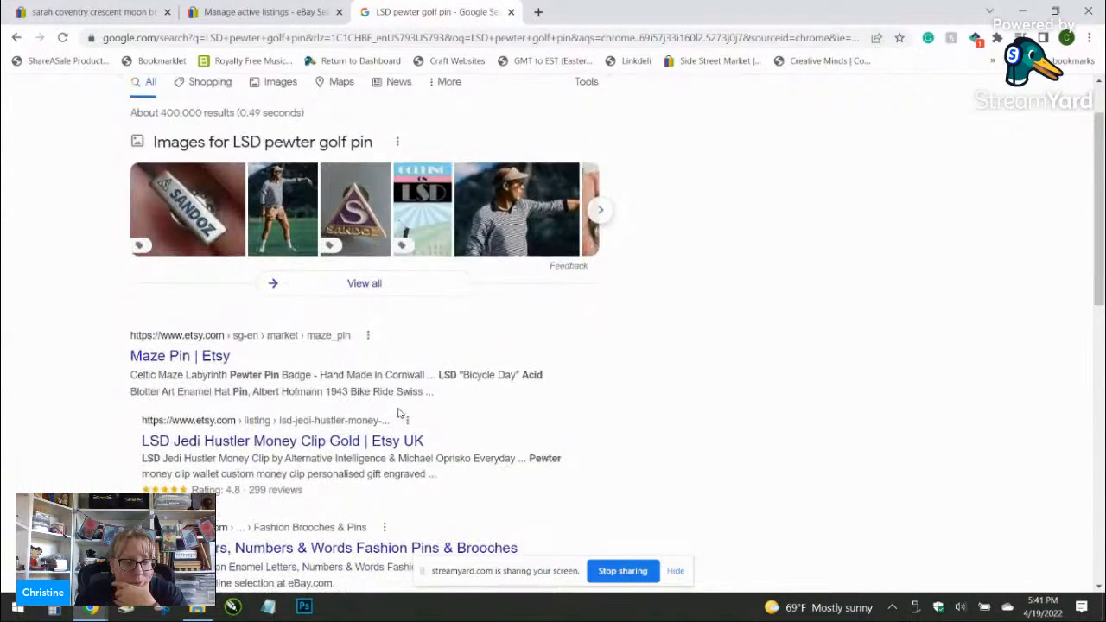
{"action": "scroll", "coordinate": [399, 413], "scroll_direction": "down", "scroll_amount": 3}
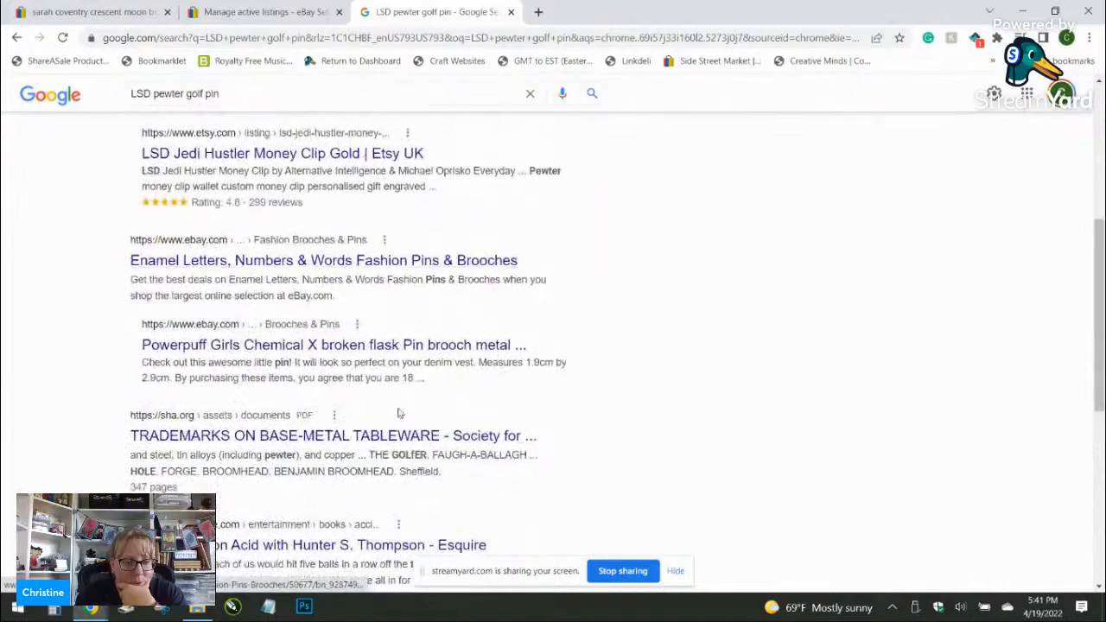
{"action": "scroll", "coordinate": [399, 413], "scroll_direction": "down", "scroll_amount": 3}
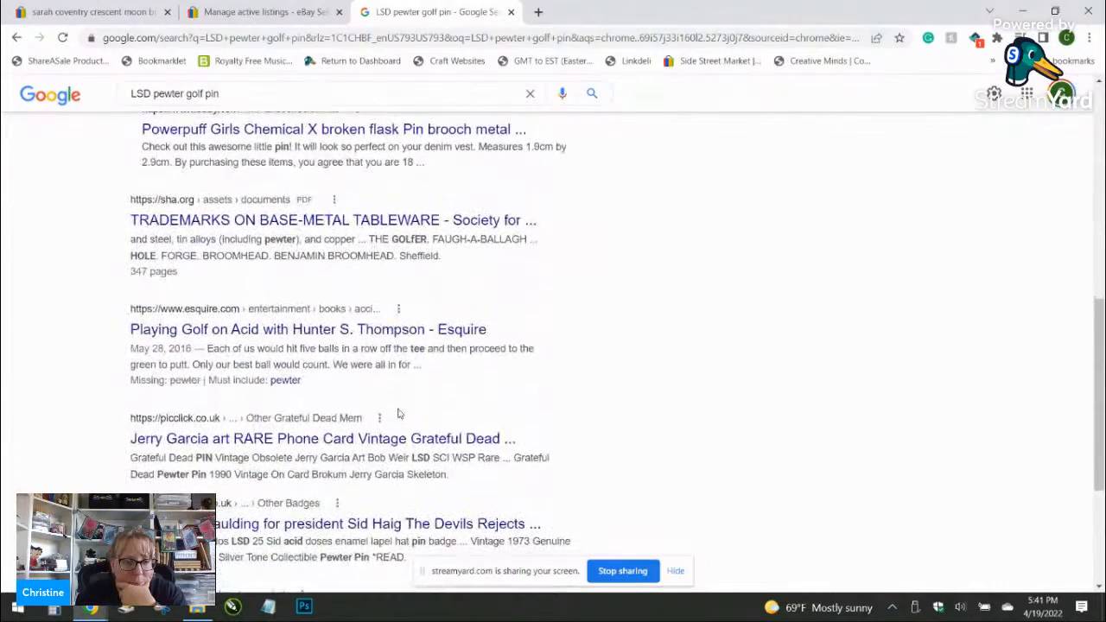
{"action": "scroll", "coordinate": [399, 413], "scroll_direction": "down", "scroll_amount": 1}
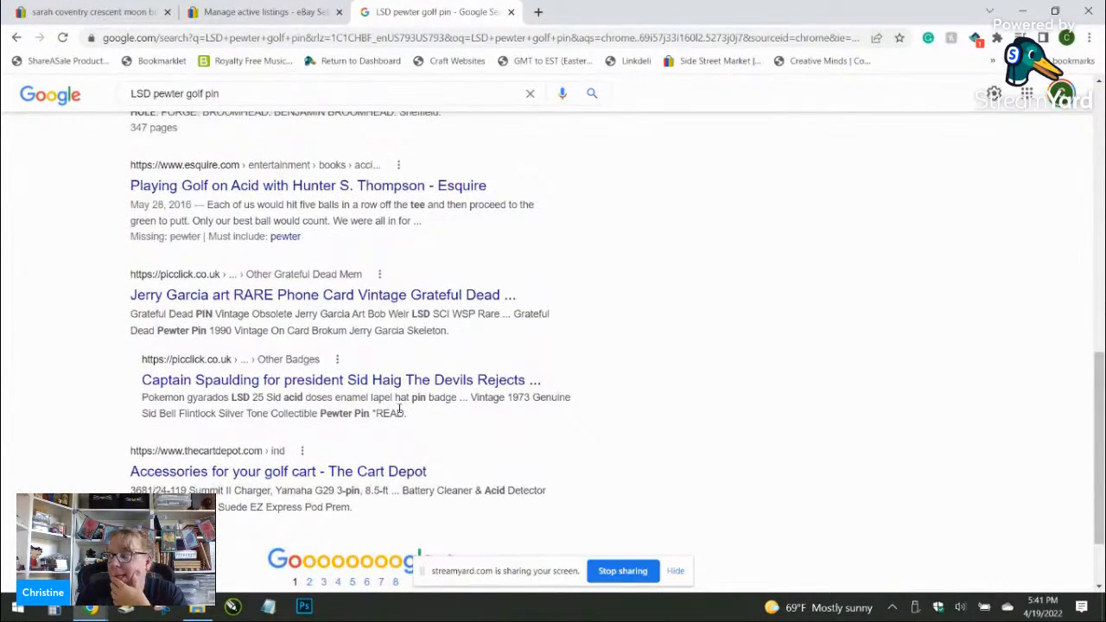
{"action": "scroll", "coordinate": [320, 308], "scroll_direction": "up", "scroll_amount": 10}
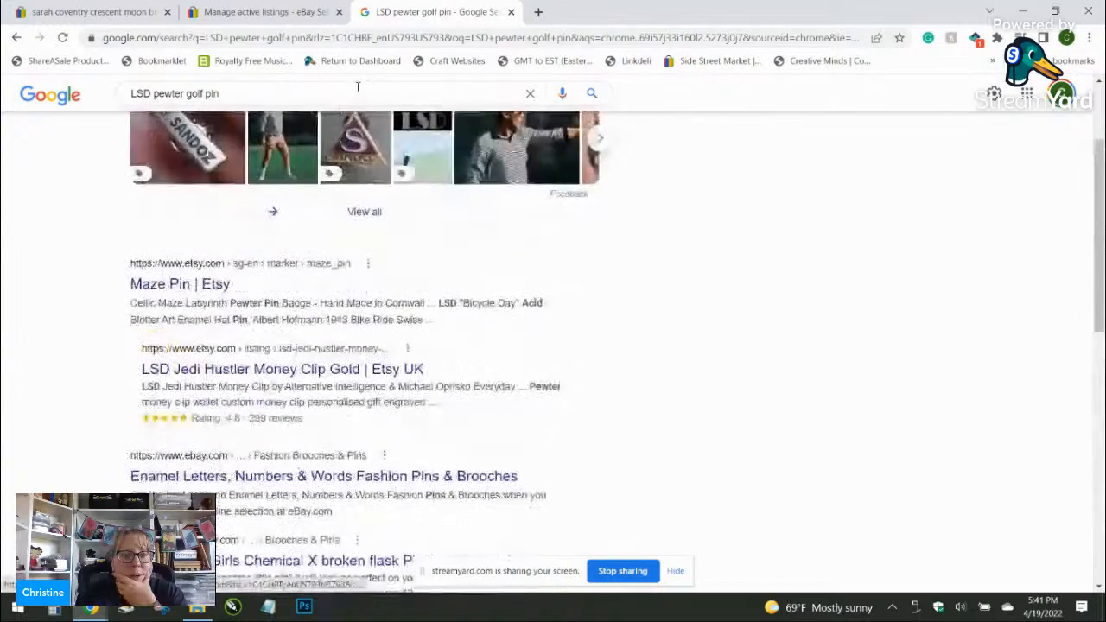
{"action": "left_click", "coordinate": [510, 11]}
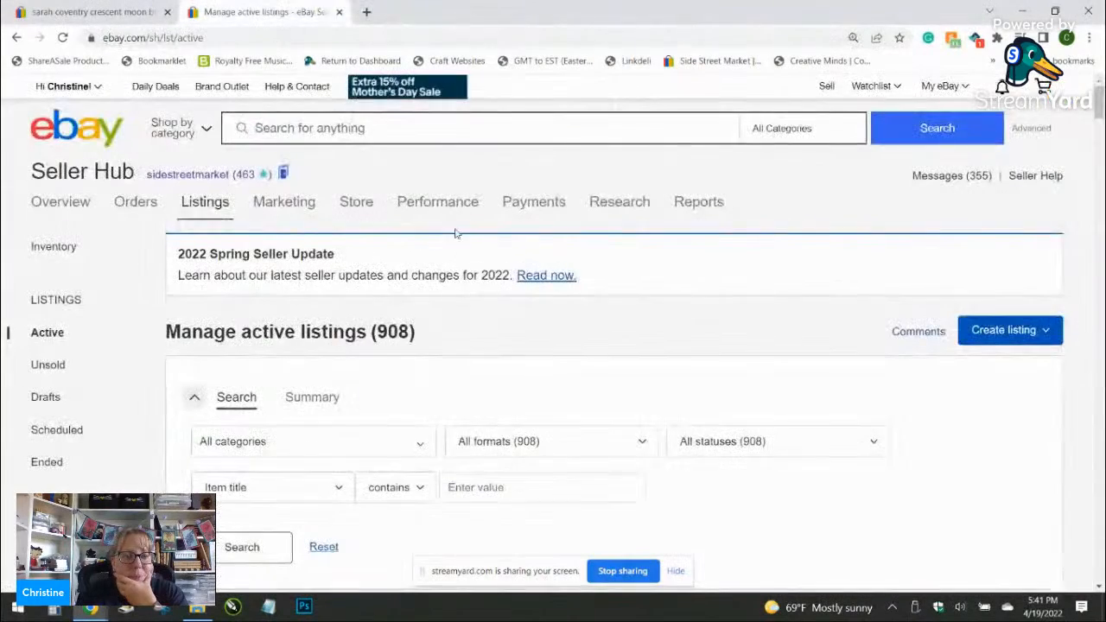
Step: Search eBay for "Pewter hole in one golf pin L.S.D" and look through the results for comparable pins
{"action": "left_click", "coordinate": [432, 132]}
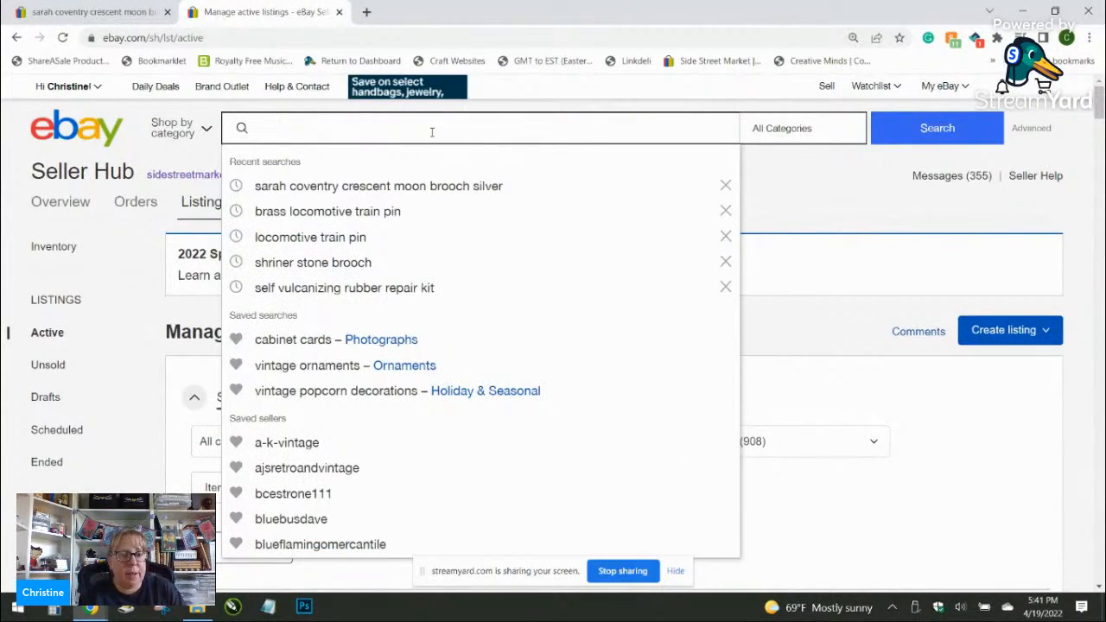
{"action": "type", "text": "Pewter Hol"}
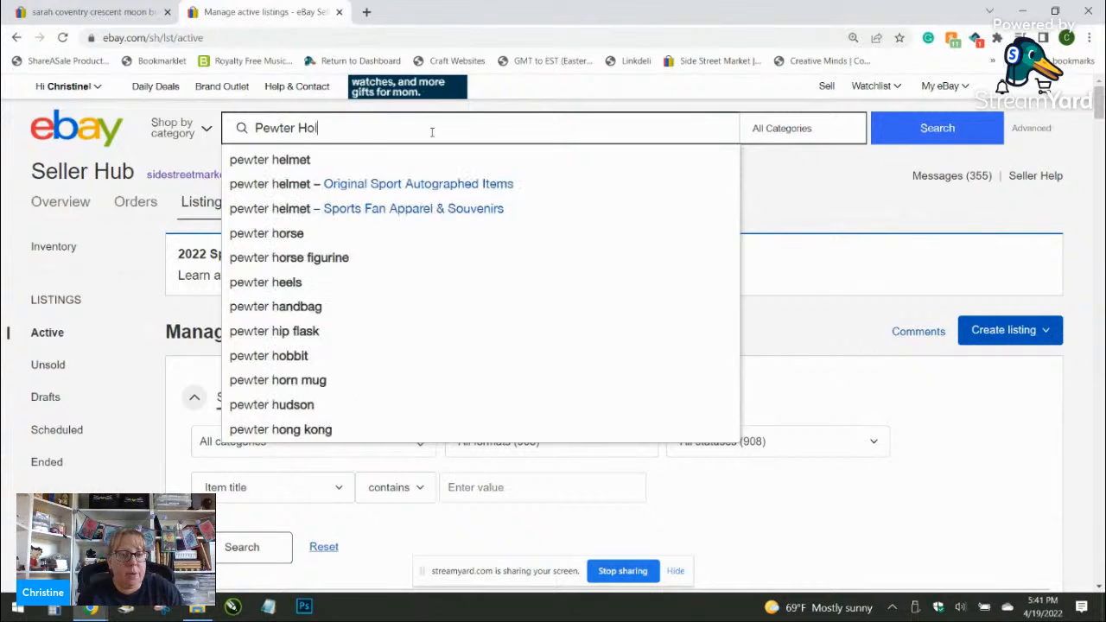
{"action": "type", "text": "e in"}
{"action": "key", "text": "BackSpace"}
{"action": "key", "text": "BackSpace"}
{"action": "key", "text": "BackSpace"}
{"action": "key", "text": "BackSpace"}
{"action": "type", "text": "hole in 1"}
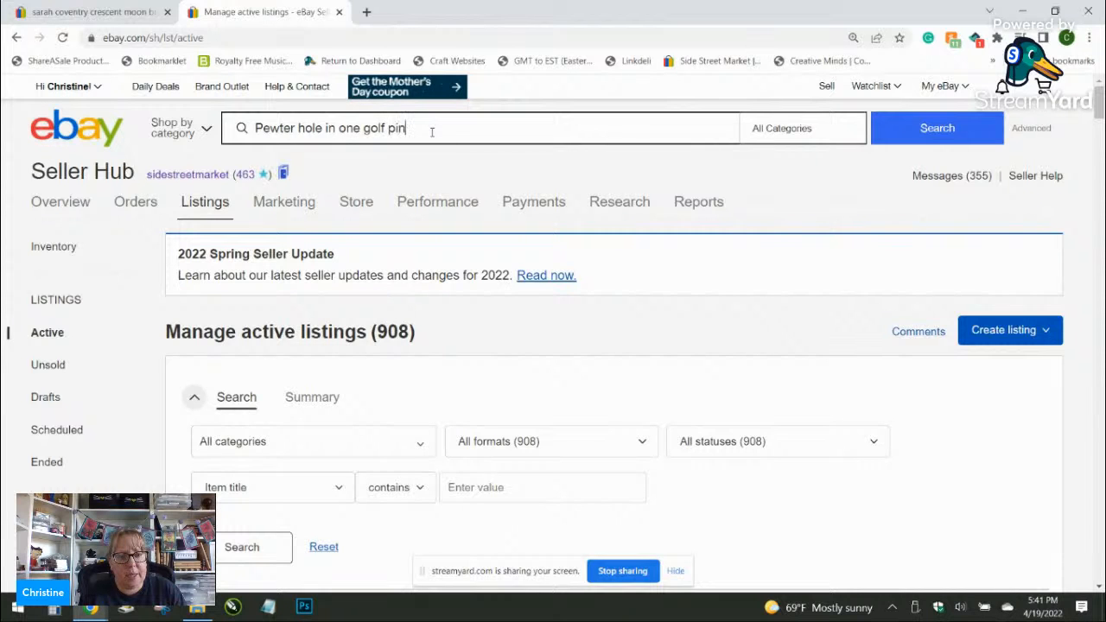
{"action": "type", "text": "L.S.D"}
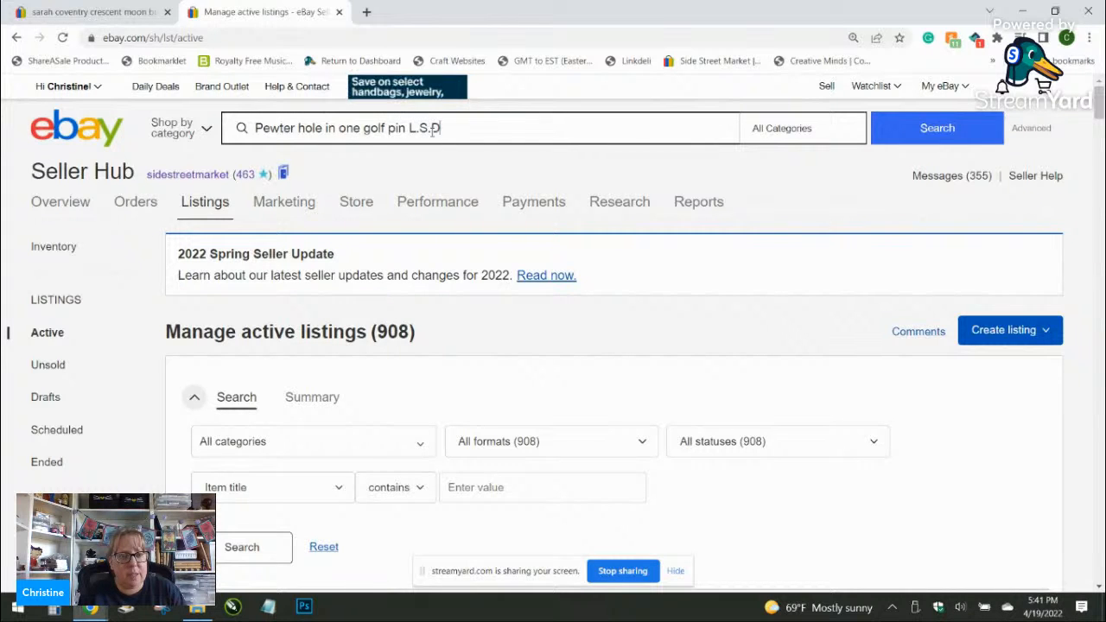
{"action": "key", "text": "Return"}
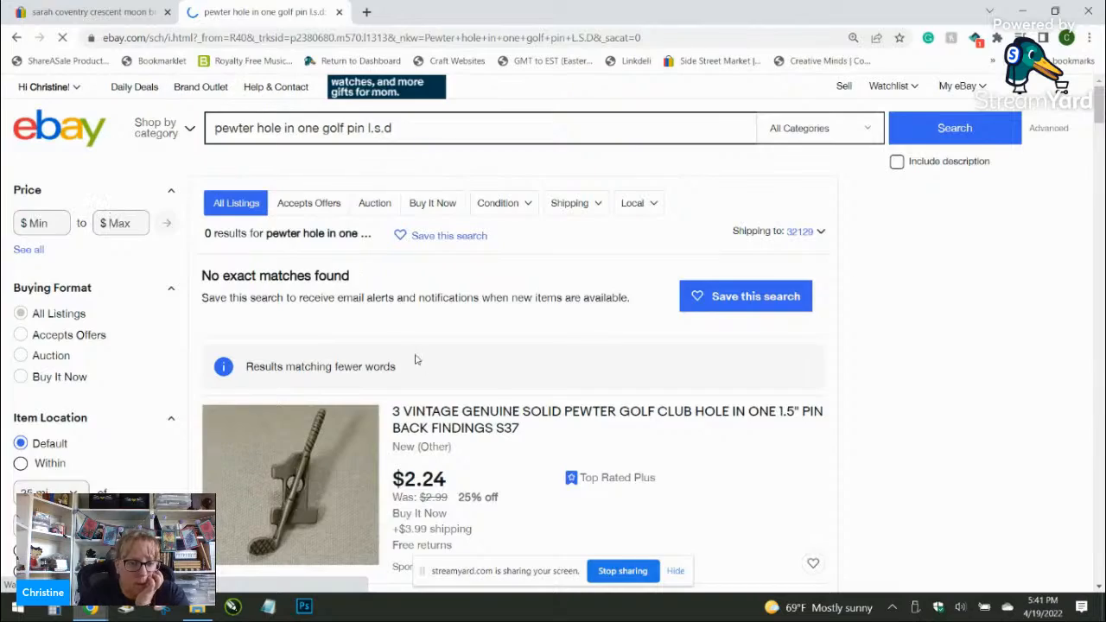
{"action": "scroll", "coordinate": [579, 431], "scroll_direction": "down", "scroll_amount": 3}
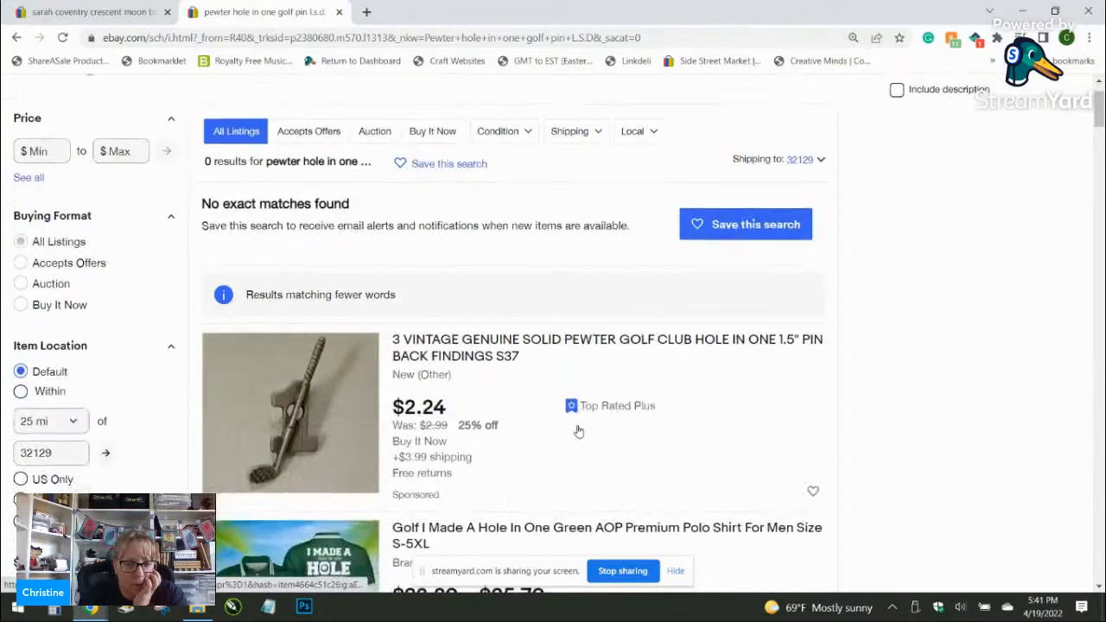
{"action": "scroll", "coordinate": [572, 424], "scroll_direction": "down", "scroll_amount": 7}
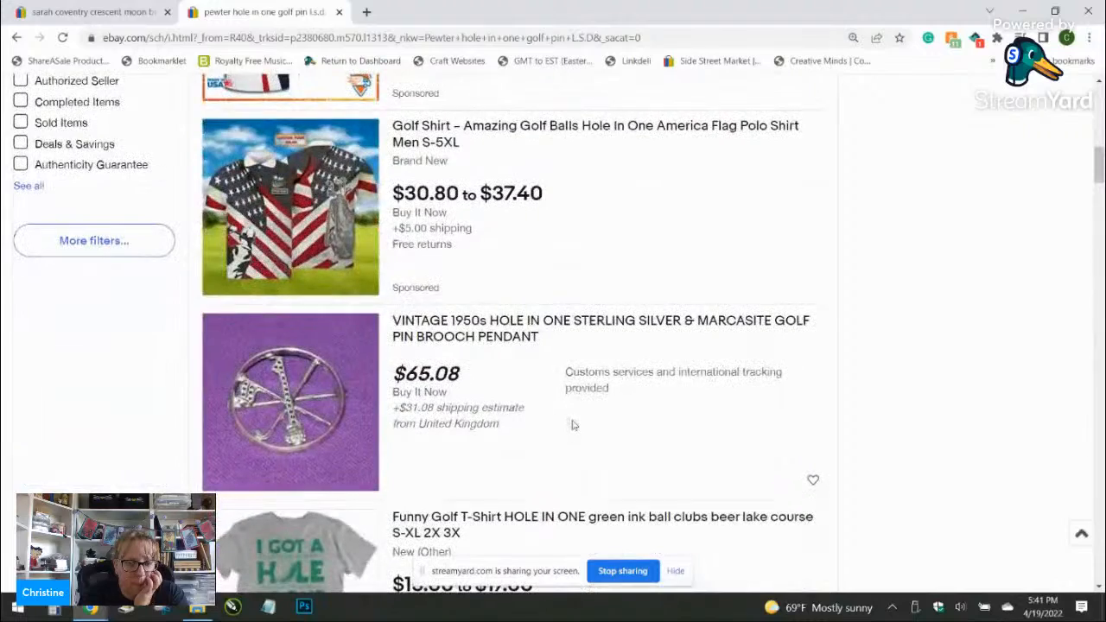
{"action": "scroll", "coordinate": [571, 424], "scroll_direction": "down", "scroll_amount": 2}
{"action": "scroll", "coordinate": [571, 425], "scroll_direction": "down", "scroll_amount": 3}
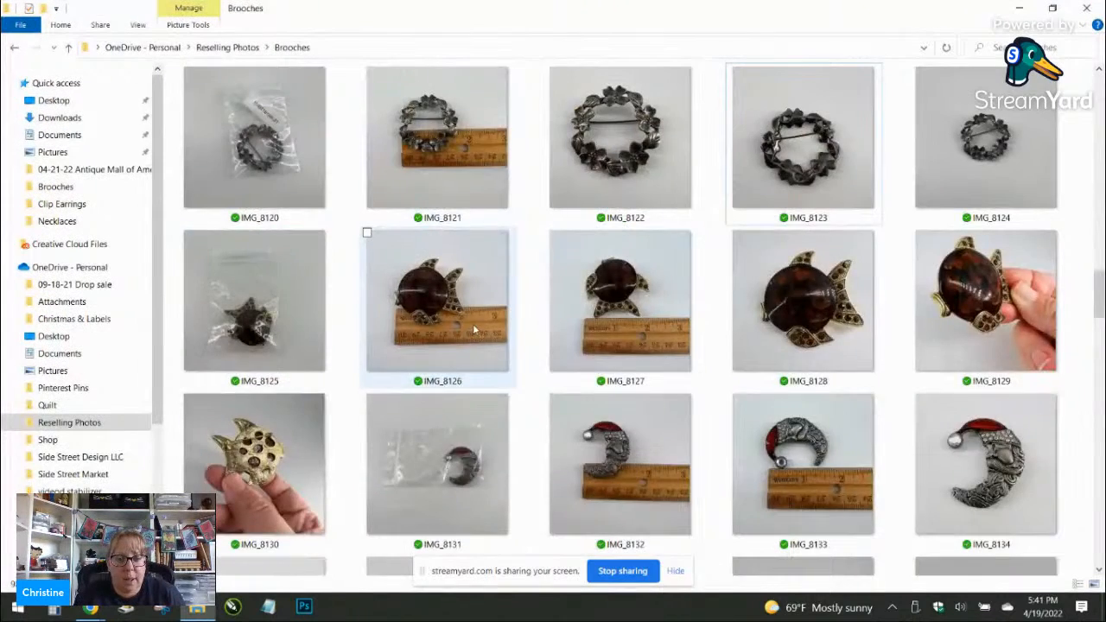
Step: In File Explorer, delete the crescent moon brooch photos IMG_7826 through IMG_7834 from the Brooches folder
{"action": "scroll", "coordinate": [473, 329], "scroll_direction": "down", "scroll_amount": 2}
{"action": "scroll", "coordinate": [473, 329], "scroll_direction": "up", "scroll_amount": 4}
{"action": "left_click", "coordinate": [476, 149]}
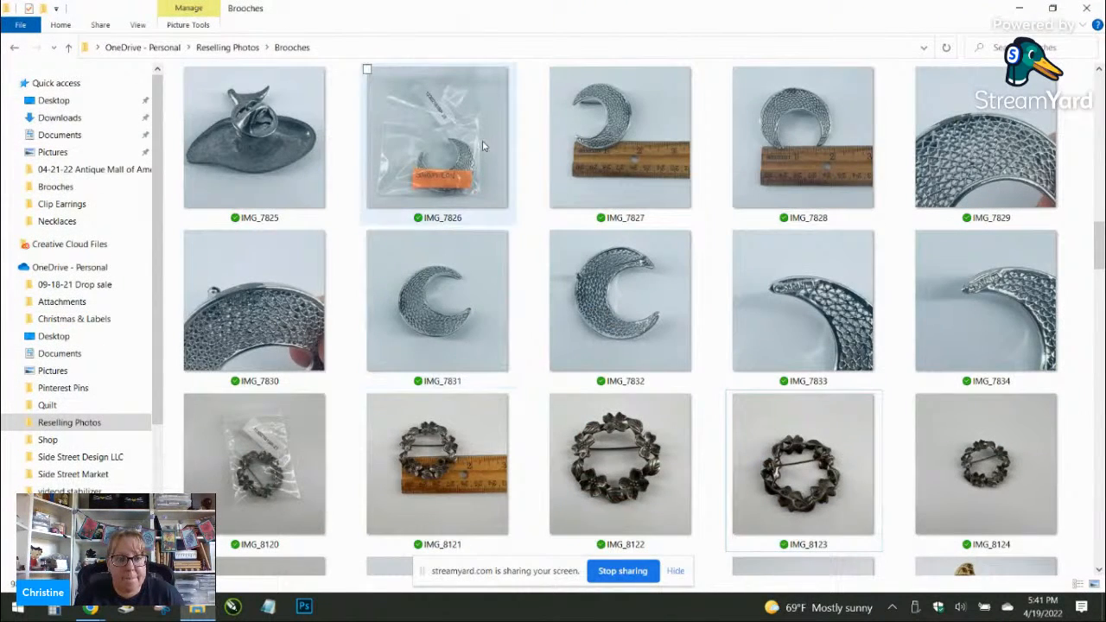
{"action": "left_click", "coordinate": [917, 302], "text": "shift"}
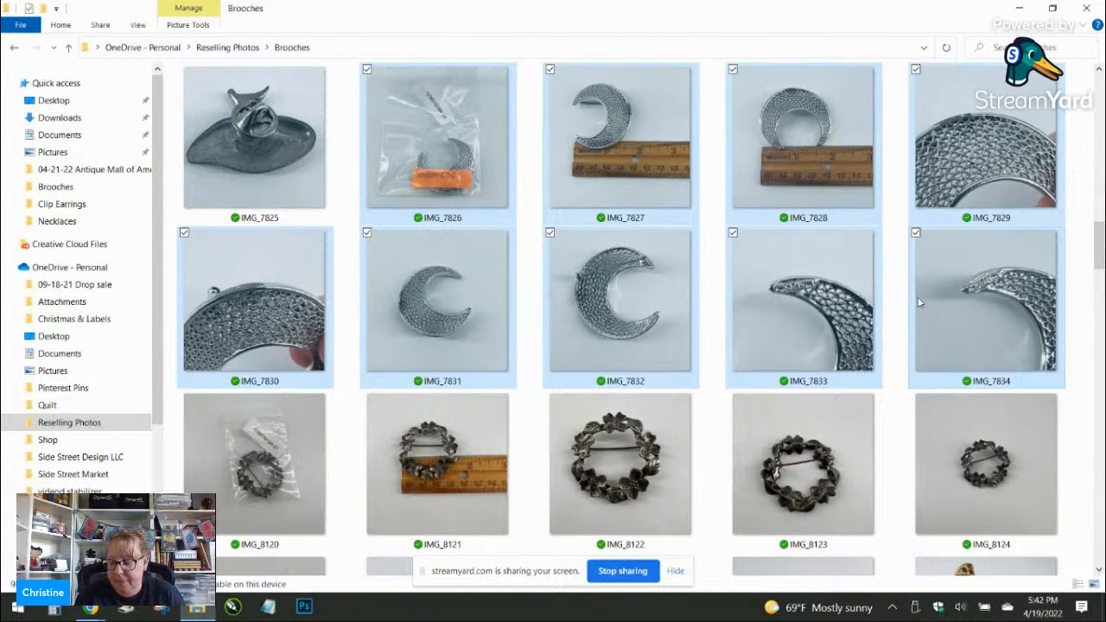
{"action": "key", "text": "Delete"}
Step: Examine the golf pin photos IMG_7825, IMG_7823 and IMG_7824 for the maker's mark and the design
{"action": "double_click", "coordinate": [302, 162]}
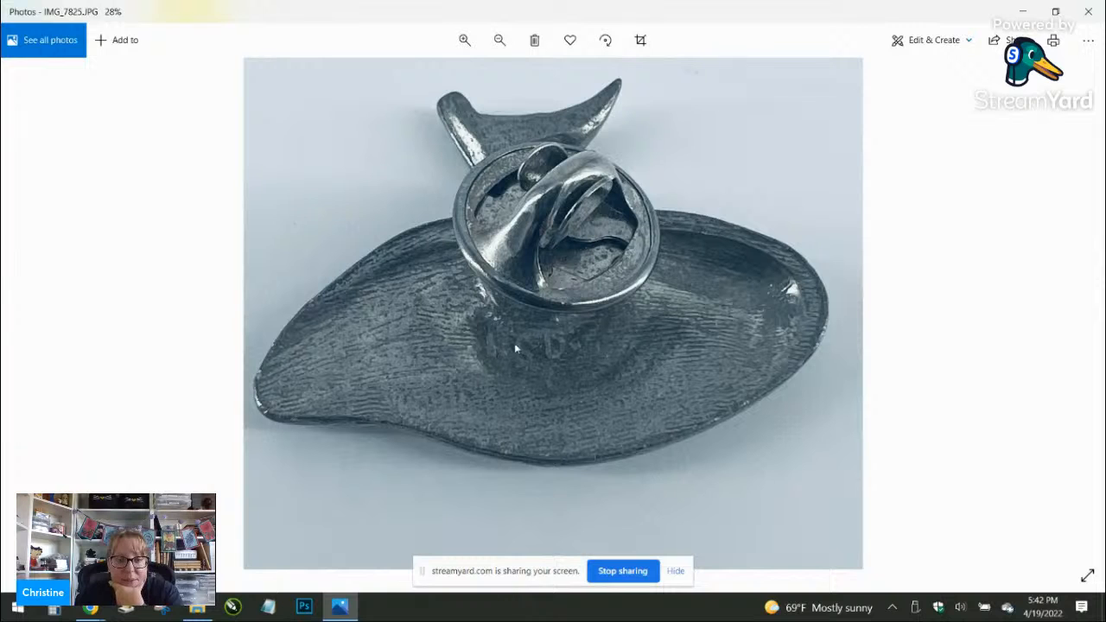
{"action": "left_click", "coordinate": [1087, 11]}
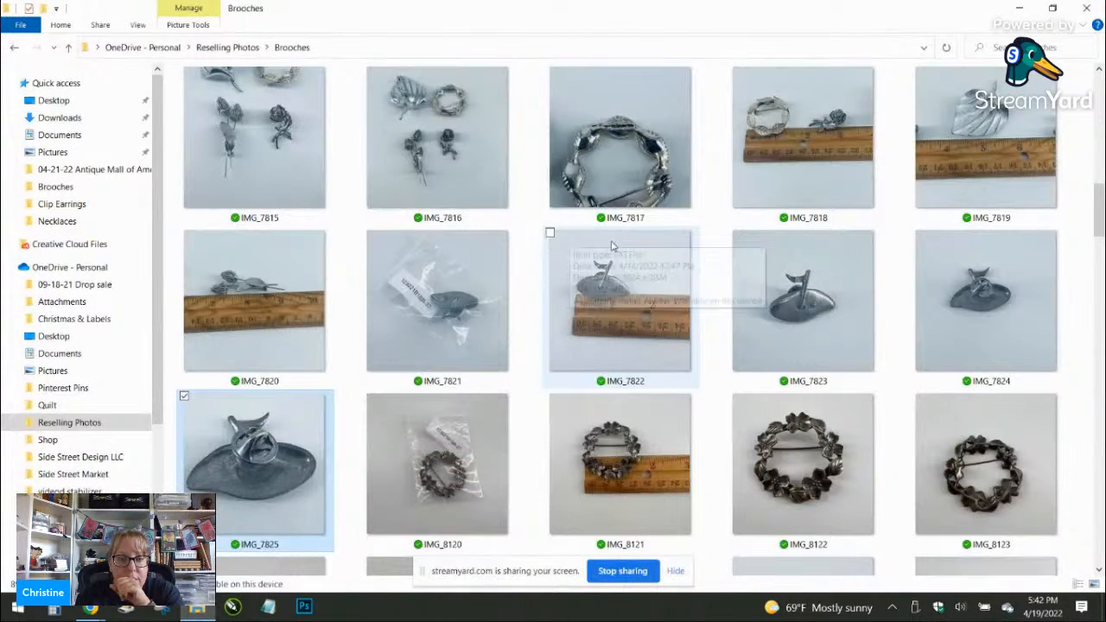
{"action": "double_click", "coordinate": [808, 285]}
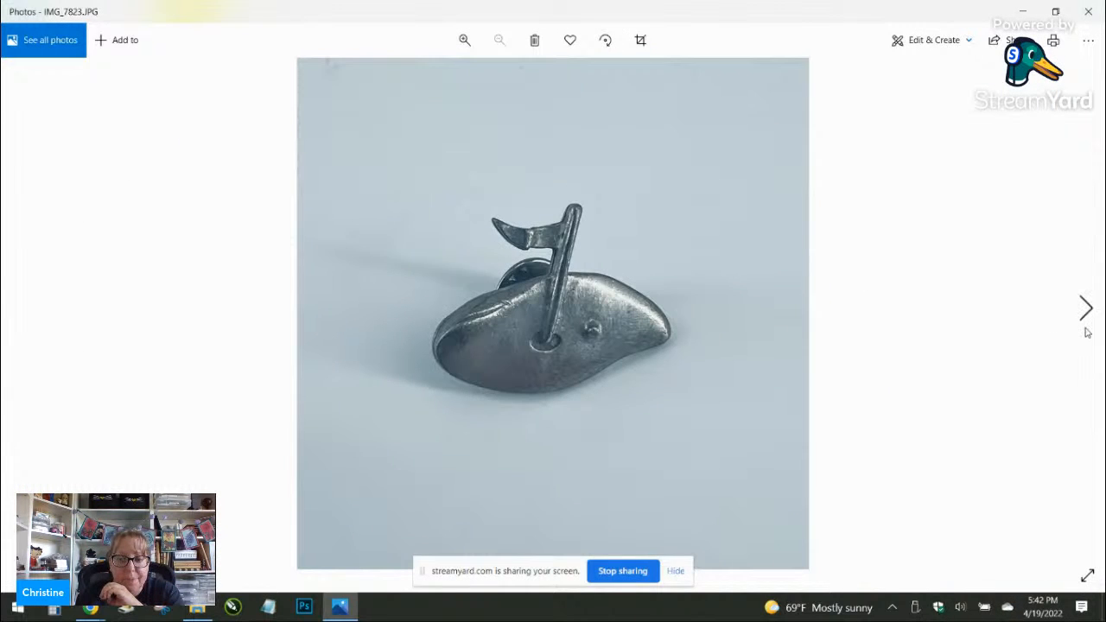
{"action": "left_click", "coordinate": [1086, 309]}
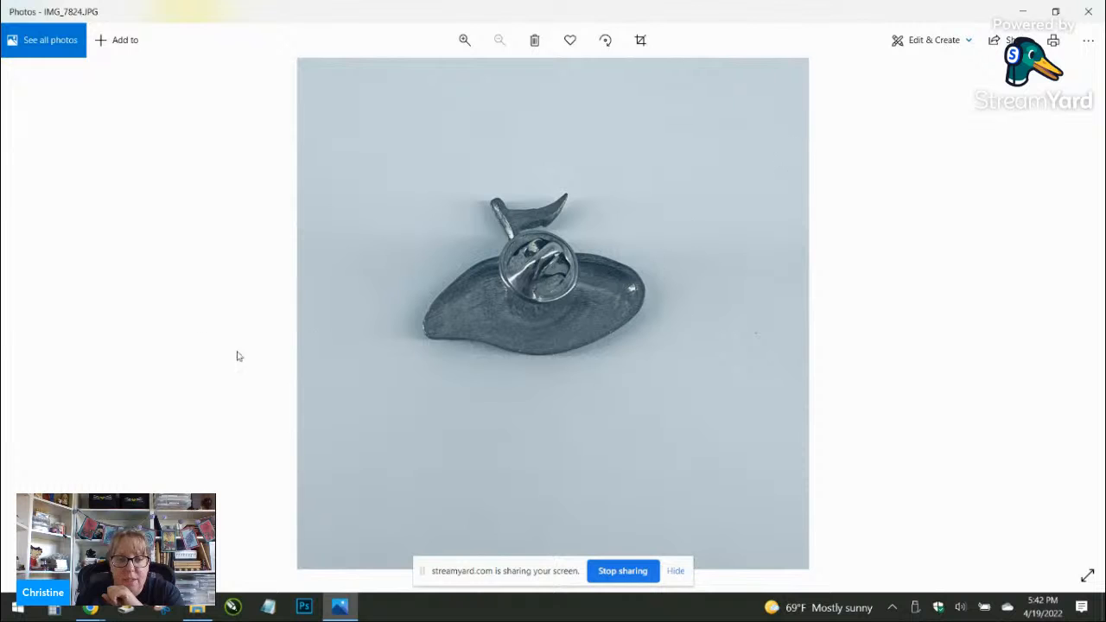
Step: View photo IMG_7823, minimize the photo and folder windows, and copy the eBay query "pewter hole in one golf pin l.s.d"
{"action": "left_click", "coordinate": [19, 309]}
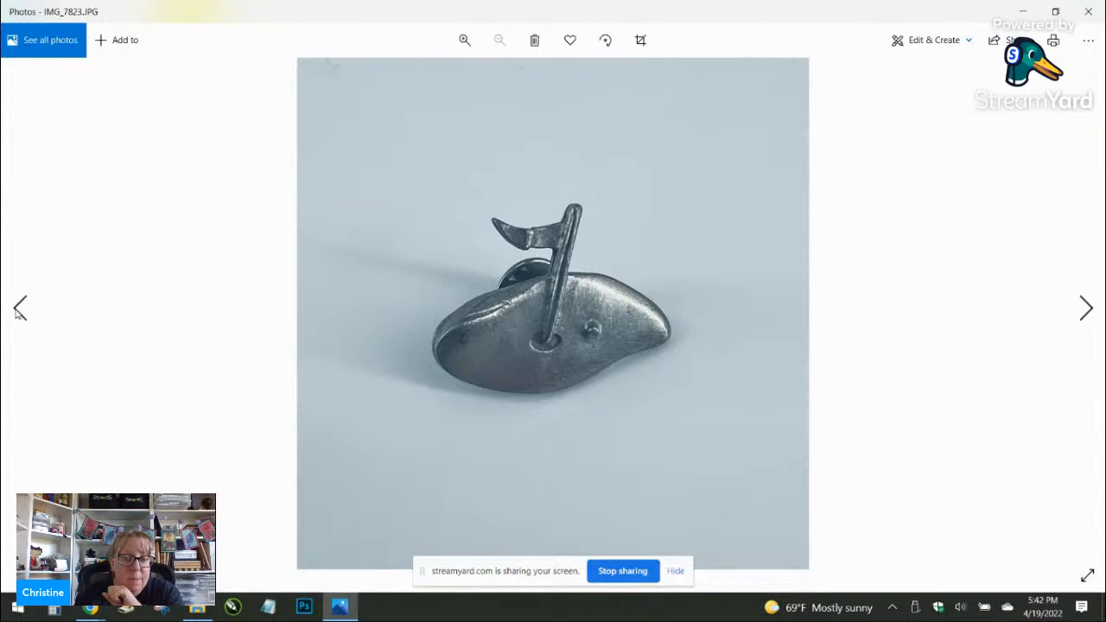
{"action": "left_click", "coordinate": [1021, 14]}
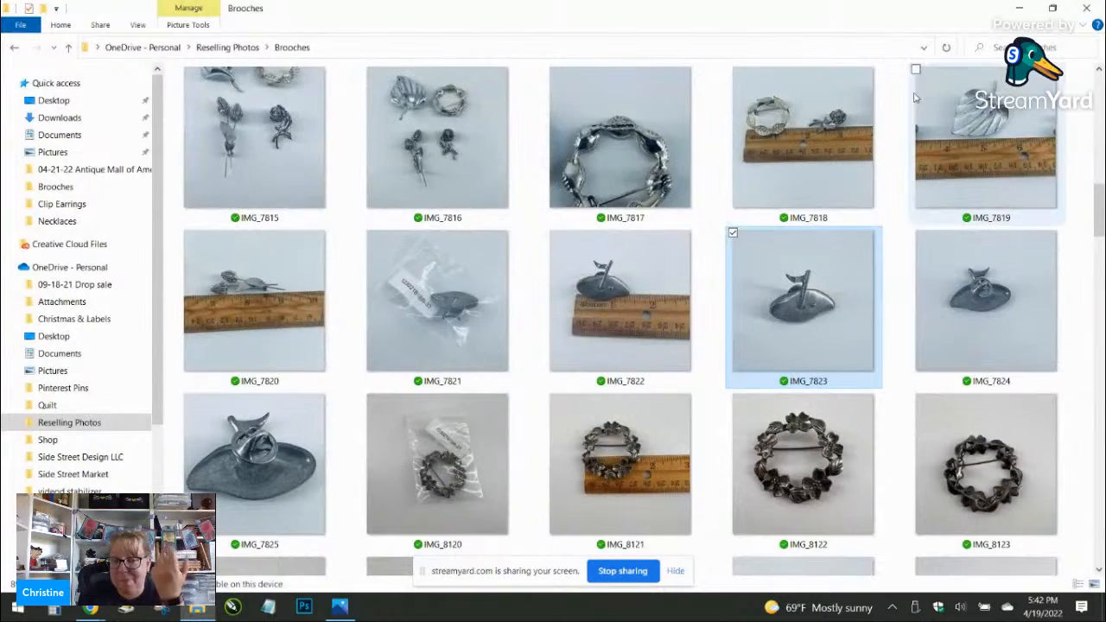
{"action": "left_click", "coordinate": [1022, 14]}
{"action": "scroll", "coordinate": [464, 254], "scroll_direction": "up", "scroll_amount": 3}
{"action": "scroll", "coordinate": [464, 255], "scroll_direction": "up", "scroll_amount": 10}
{"action": "left_click_drag", "start_coordinate": [391, 128], "coordinate": [72, 156]}
{"action": "key", "text": "ctrl+c"}
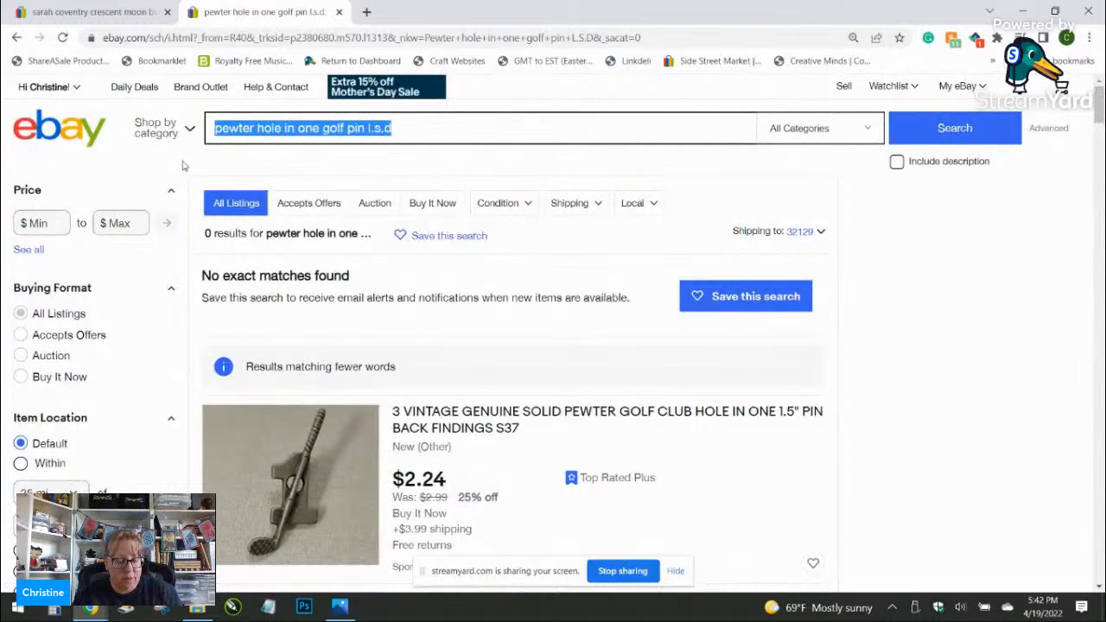
Step: Close the crescent moon brooch tab and start a new single listing from eBay's active listings page
{"action": "left_click", "coordinate": [844, 87]}
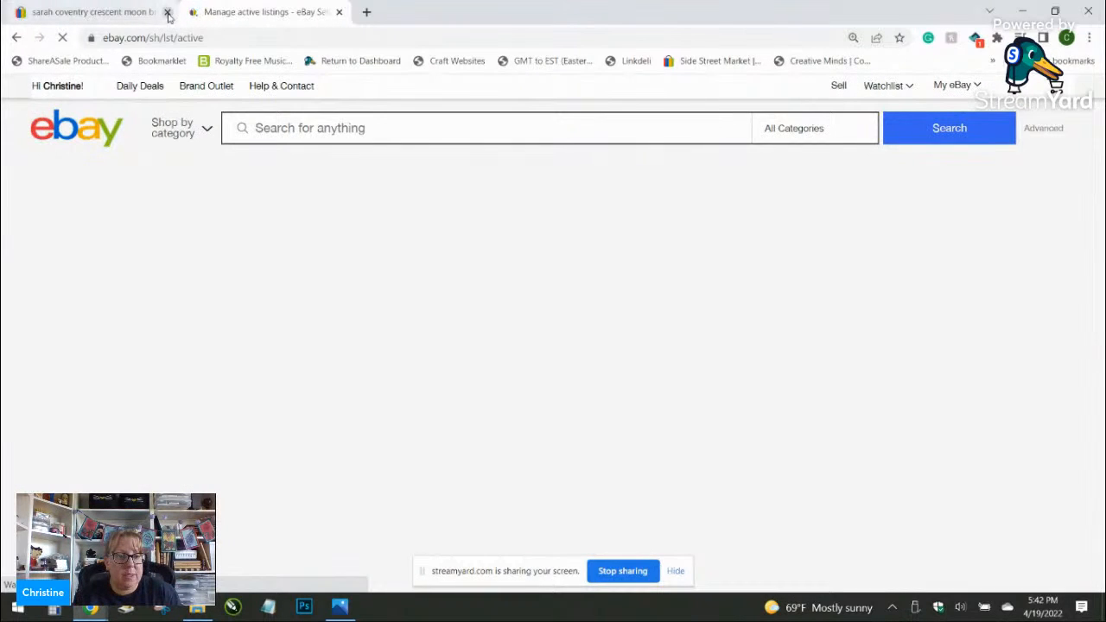
{"action": "left_click", "coordinate": [168, 13]}
{"action": "scroll", "coordinate": [466, 380], "scroll_direction": "down", "scroll_amount": 3}
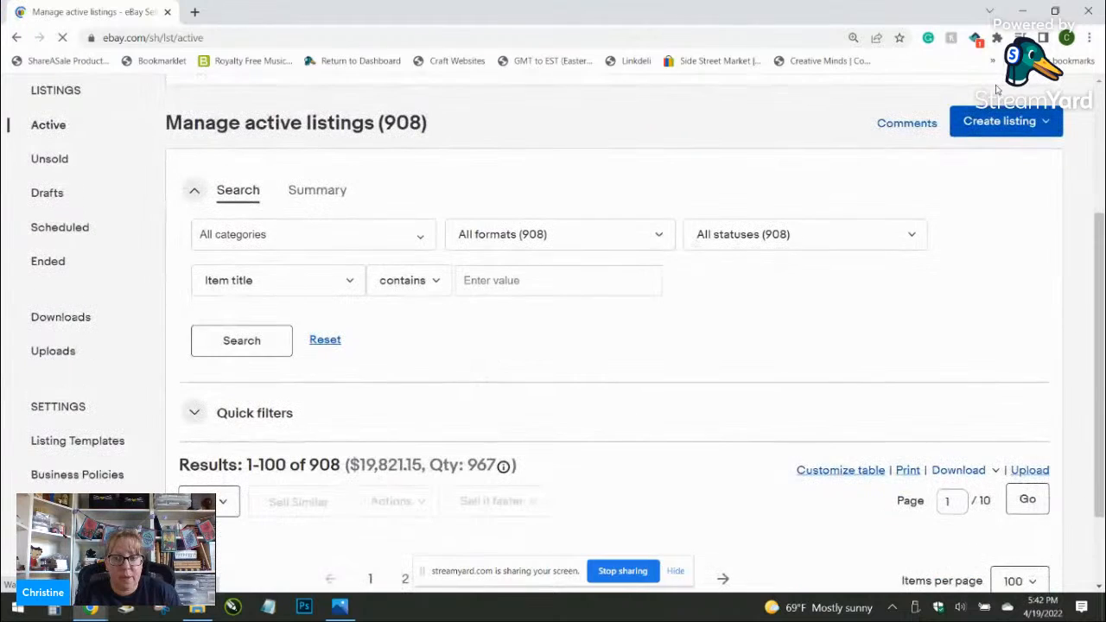
{"action": "left_click", "coordinate": [1002, 121]}
{"action": "left_click", "coordinate": [900, 155]}
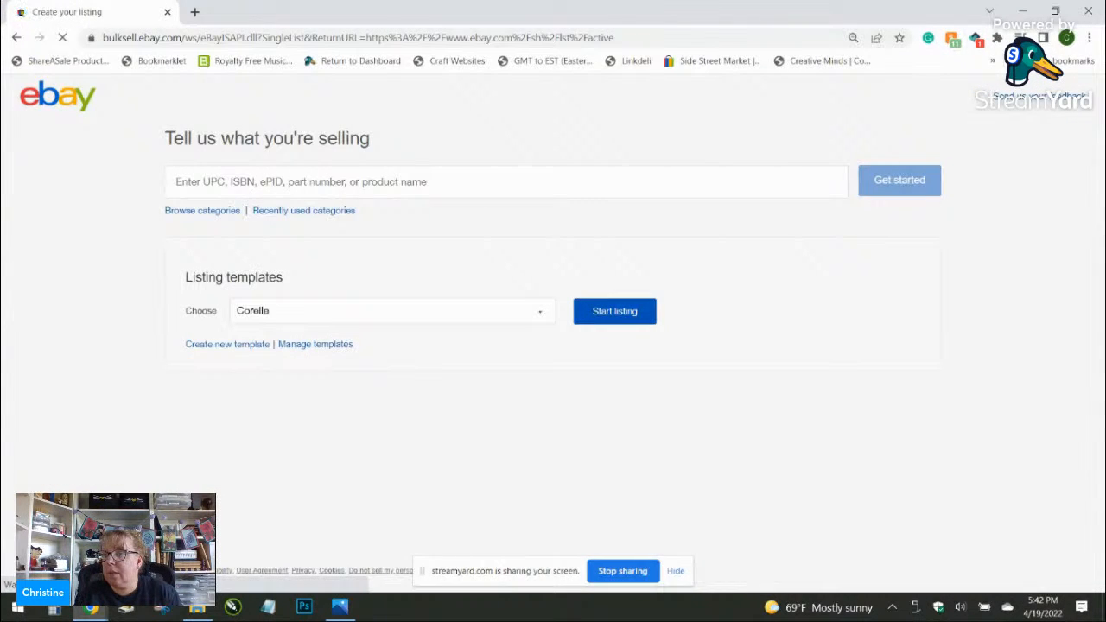
Step: Start the listing as "pewter hole in one golf pin marked LSD" in the Fashion Jewelry > Brooches & Pins category
{"action": "left_click", "coordinate": [227, 192]}
{"action": "key", "text": "ctrl+v"}
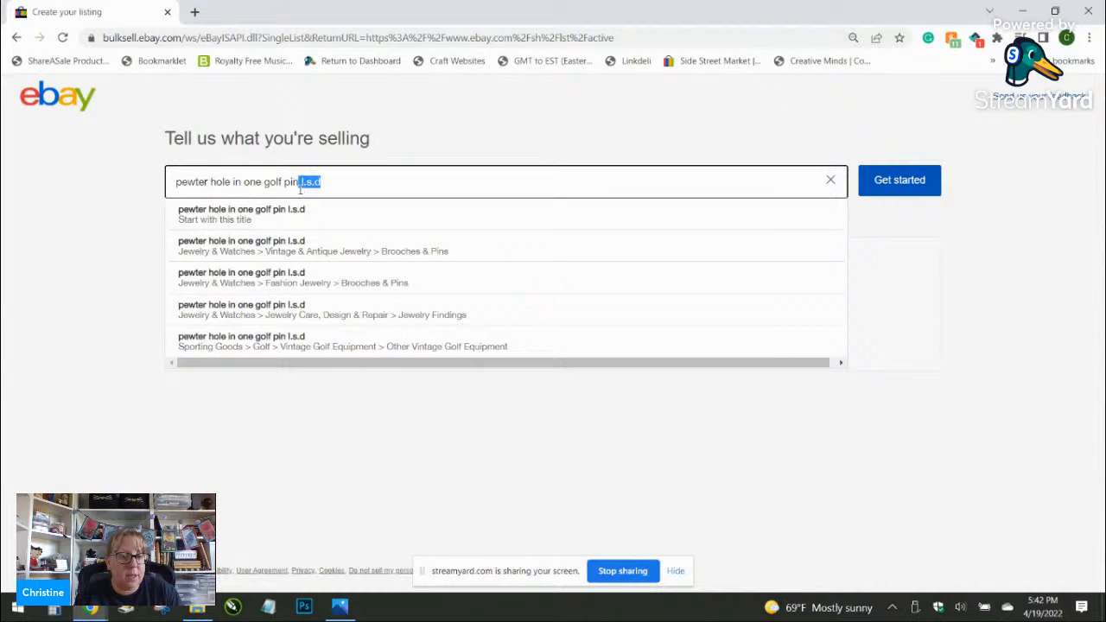
{"action": "key", "text": "BackSpace"}
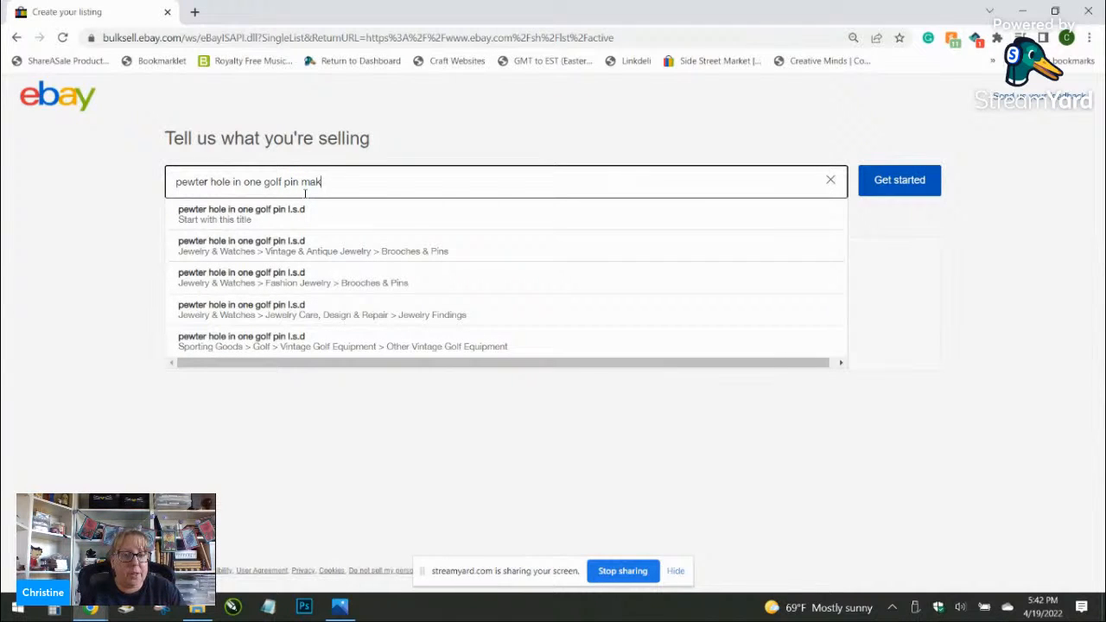
{"action": "key", "text": "BackSpace"}
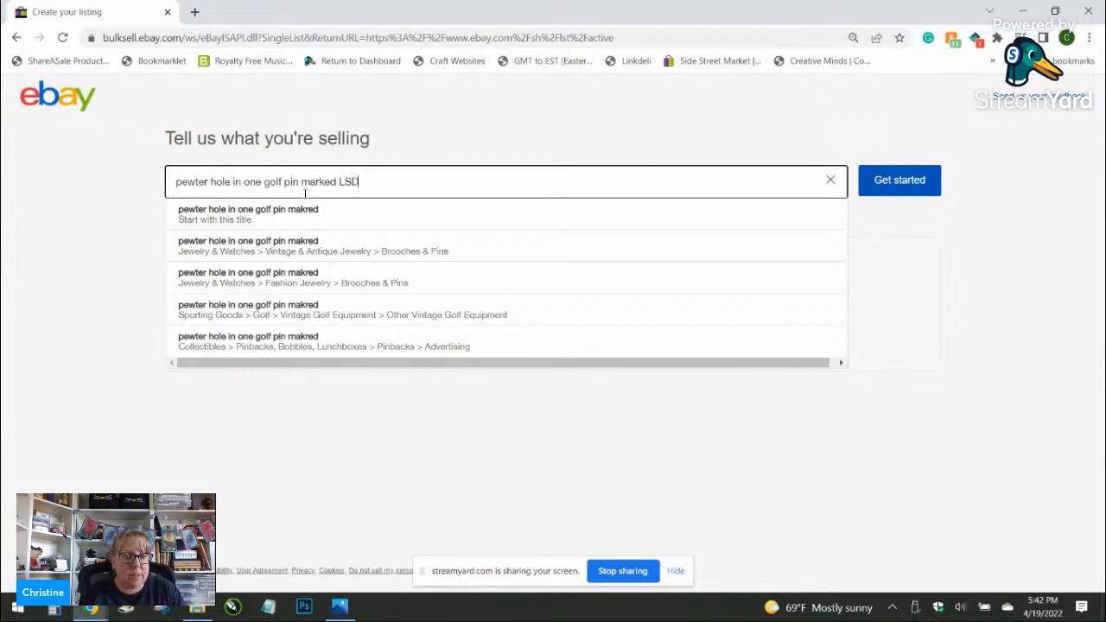
{"action": "left_click", "coordinate": [481, 283]}
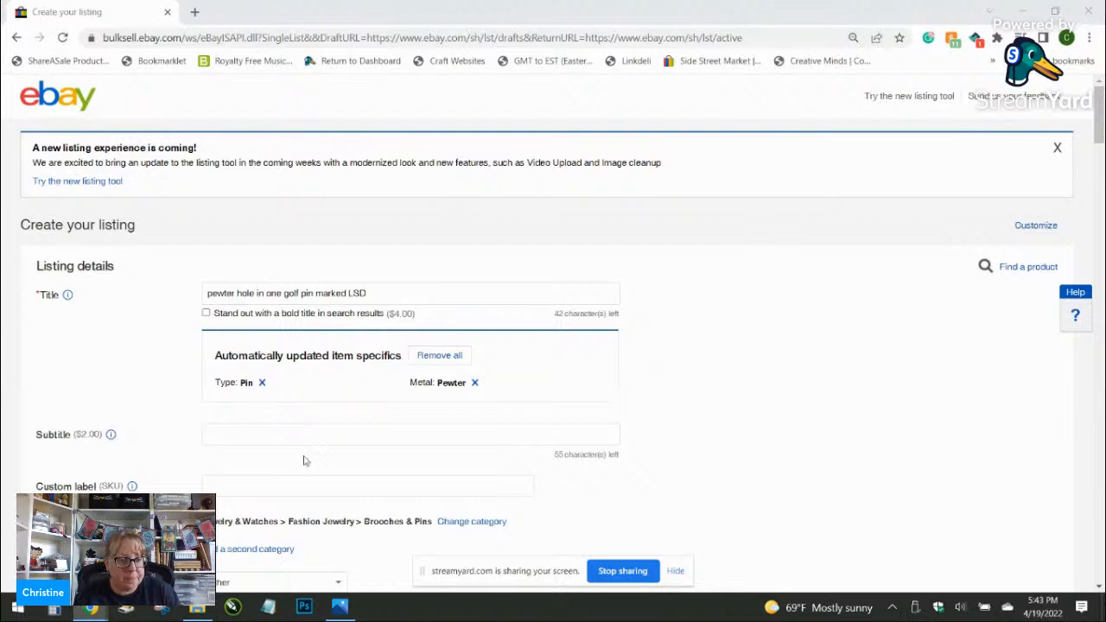
Step: Set the custom label to 123021B1BR-33 and the store category to Jewelry > Brooches Pins
{"action": "left_click", "coordinate": [271, 477]}
{"action": "type", "text": "123021B1BR-33"}
{"action": "scroll", "coordinate": [424, 434], "scroll_direction": "down", "scroll_amount": 3}
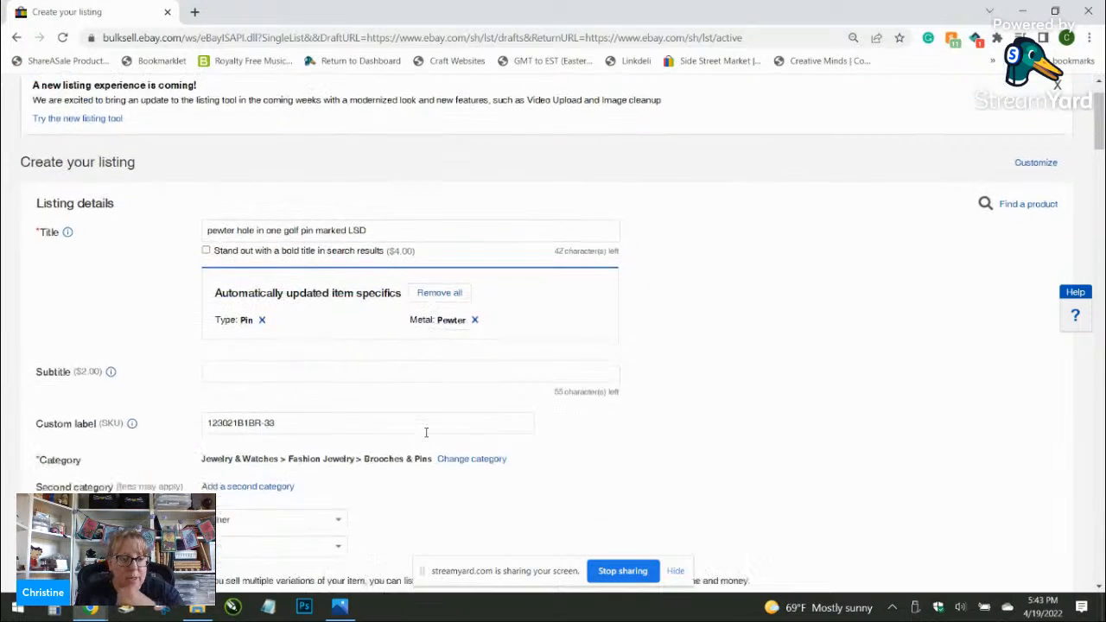
{"action": "left_click", "coordinate": [309, 375]}
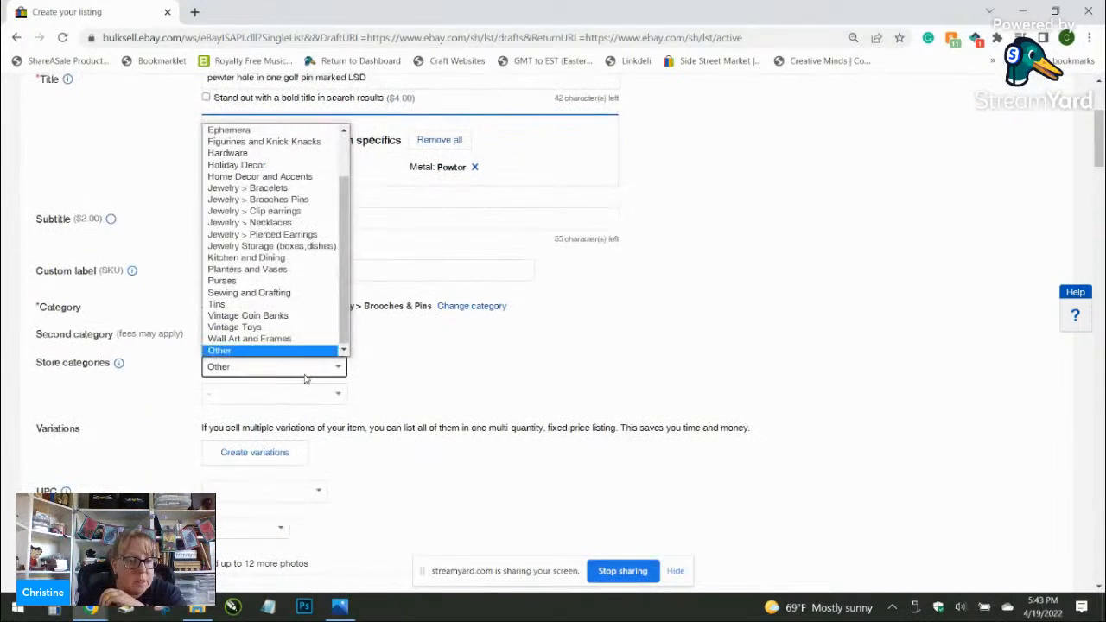
{"action": "left_click", "coordinate": [303, 201]}
{"action": "scroll", "coordinate": [419, 369], "scroll_direction": "down", "scroll_amount": 2}
{"action": "scroll", "coordinate": [323, 394], "scroll_direction": "up", "scroll_amount": 3}
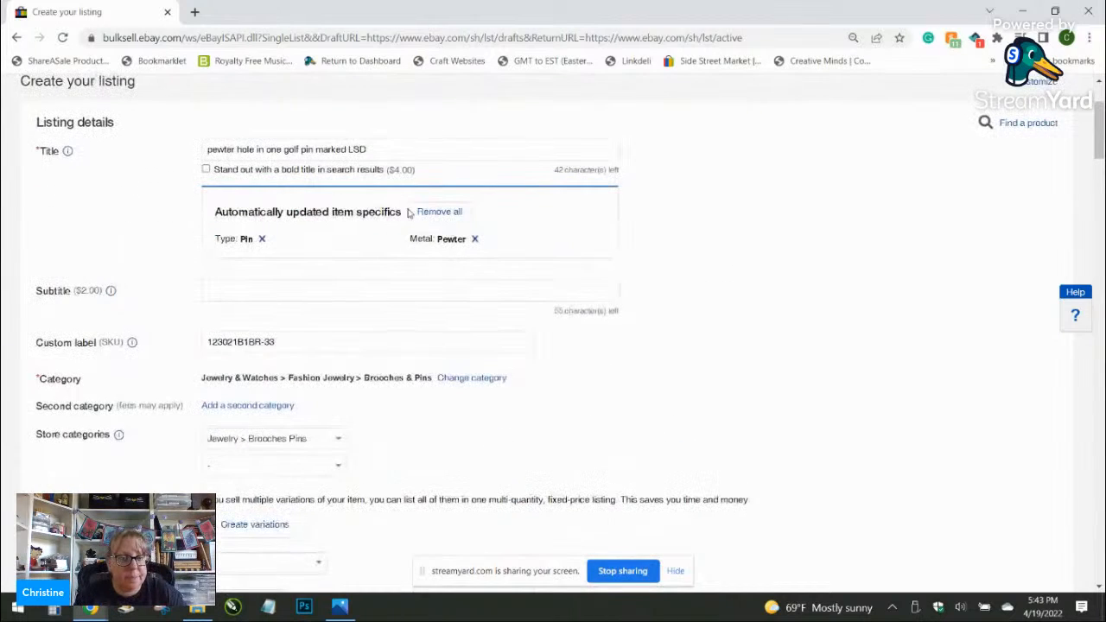
Step: Copy the listing title, and set the condition to Pre-owned with the condition description "no issues"
{"action": "left_click_drag", "start_coordinate": [399, 149], "coordinate": [184, 174]}
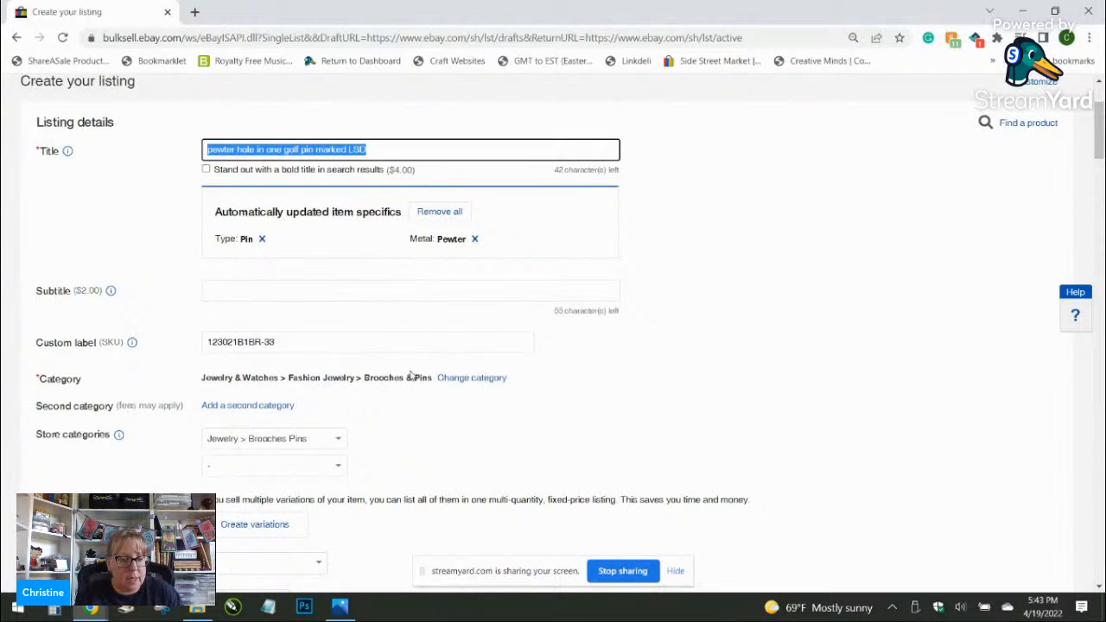
{"action": "scroll", "coordinate": [405, 374], "scroll_direction": "down", "scroll_amount": 3}
{"action": "left_click", "coordinate": [259, 384]}
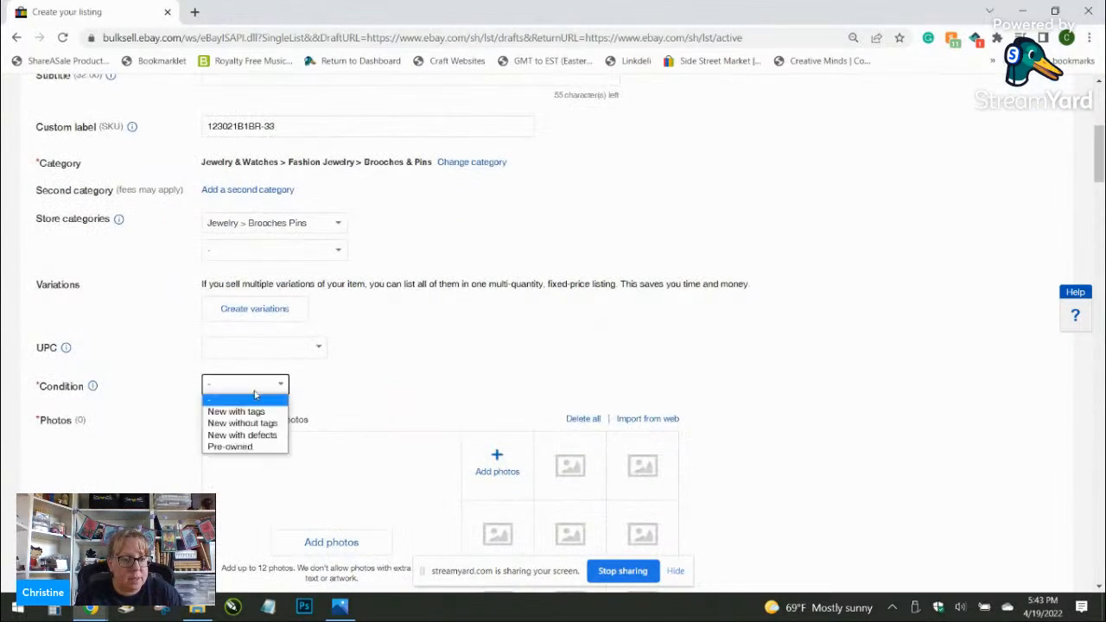
{"action": "left_click", "coordinate": [236, 448]}
{"action": "scroll", "coordinate": [363, 389], "scroll_direction": "down", "scroll_amount": 2}
{"action": "left_click", "coordinate": [333, 304]}
{"action": "type", "text": "no is"}
Step: Add photos IMG_7821 through IMG_7825 from the Brooches folder to the listing
{"action": "left_click", "coordinate": [478, 409]}
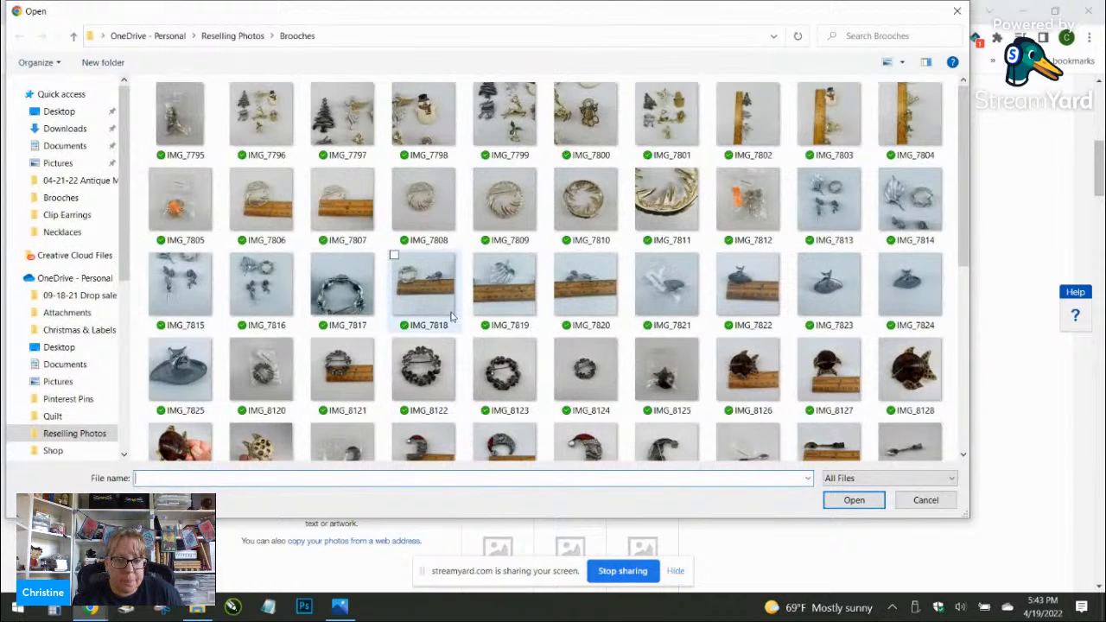
{"action": "left_click", "coordinate": [677, 292]}
{"action": "left_click", "coordinate": [180, 369], "text": "shift"}
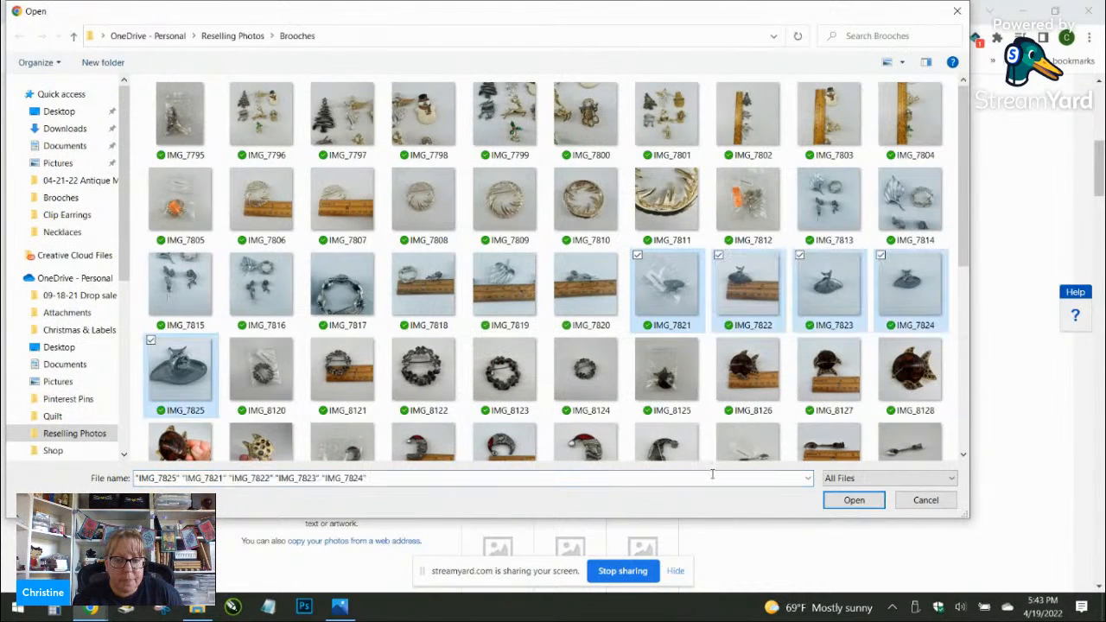
{"action": "left_click", "coordinate": [853, 499]}
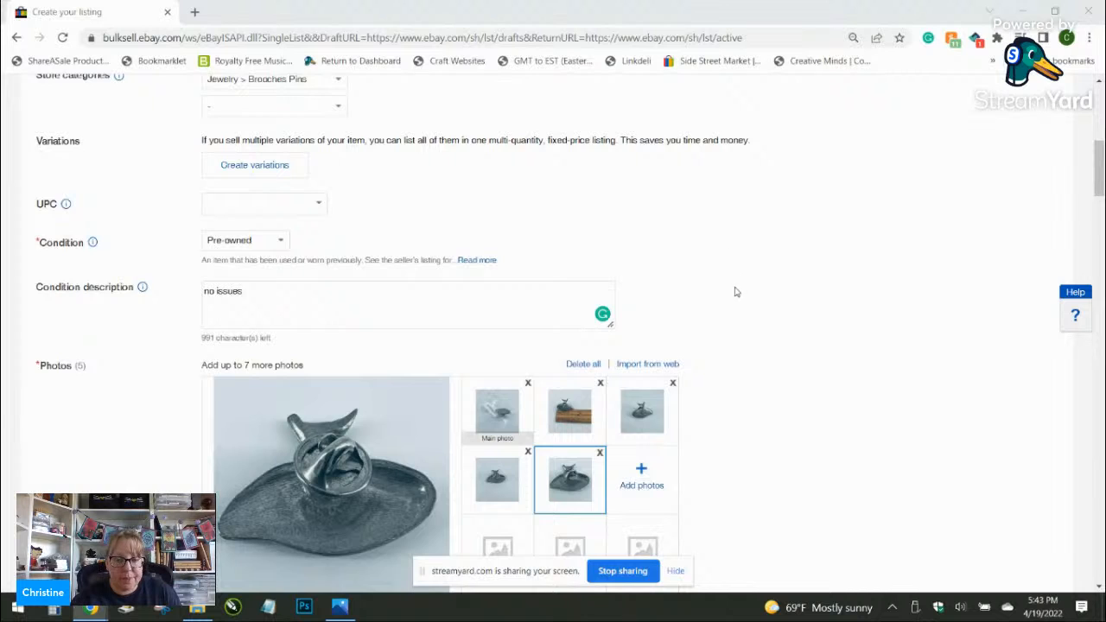
Step: Rearrange the photos with the front view as main photo, the back view second, and the back close-up before the ruler photo
{"action": "scroll", "coordinate": [735, 286], "scroll_direction": "down", "scroll_amount": 1}
{"action": "left_click_drag", "start_coordinate": [642, 341], "coordinate": [591, 369]}
{"action": "left_click", "coordinate": [583, 345]}
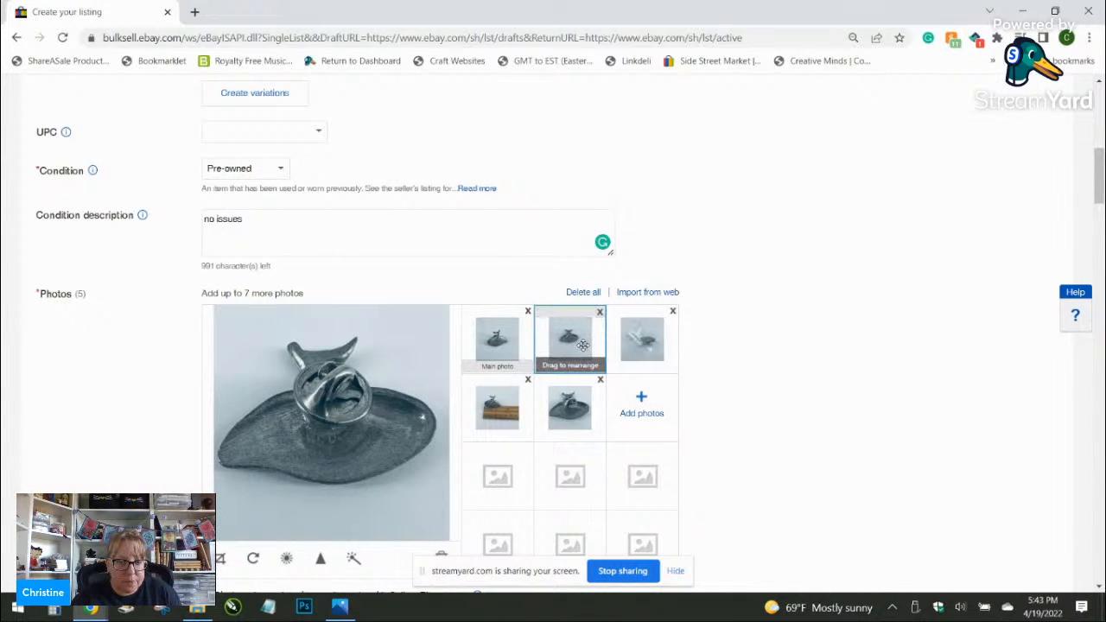
{"action": "left_click", "coordinate": [495, 335]}
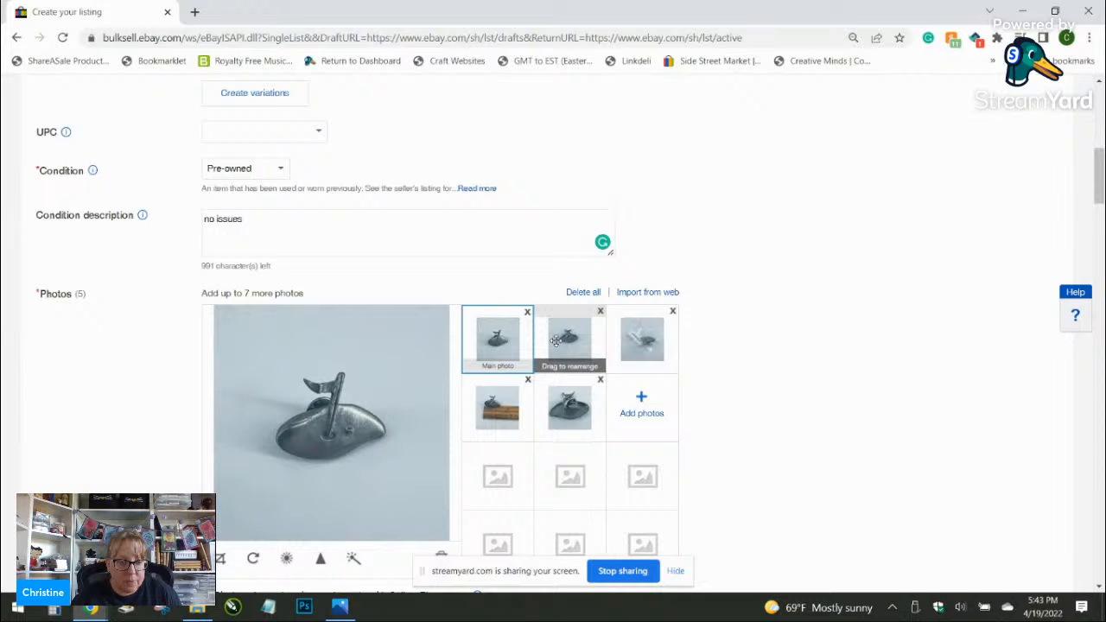
{"action": "left_click_drag", "start_coordinate": [568, 407], "coordinate": [488, 415]}
Step: Set the required Brand item specific to LSD
{"action": "scroll", "coordinate": [742, 380], "scroll_direction": "down", "scroll_amount": 6}
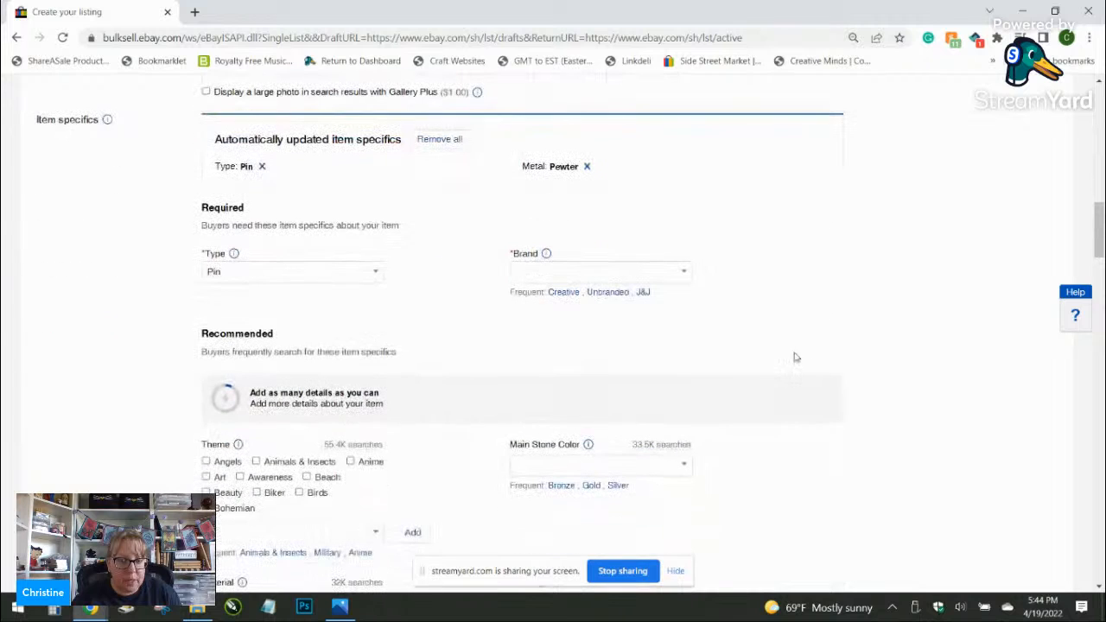
{"action": "left_click", "coordinate": [631, 272]}
{"action": "type", "text": "LSD"}
{"action": "left_click", "coordinate": [458, 282]}
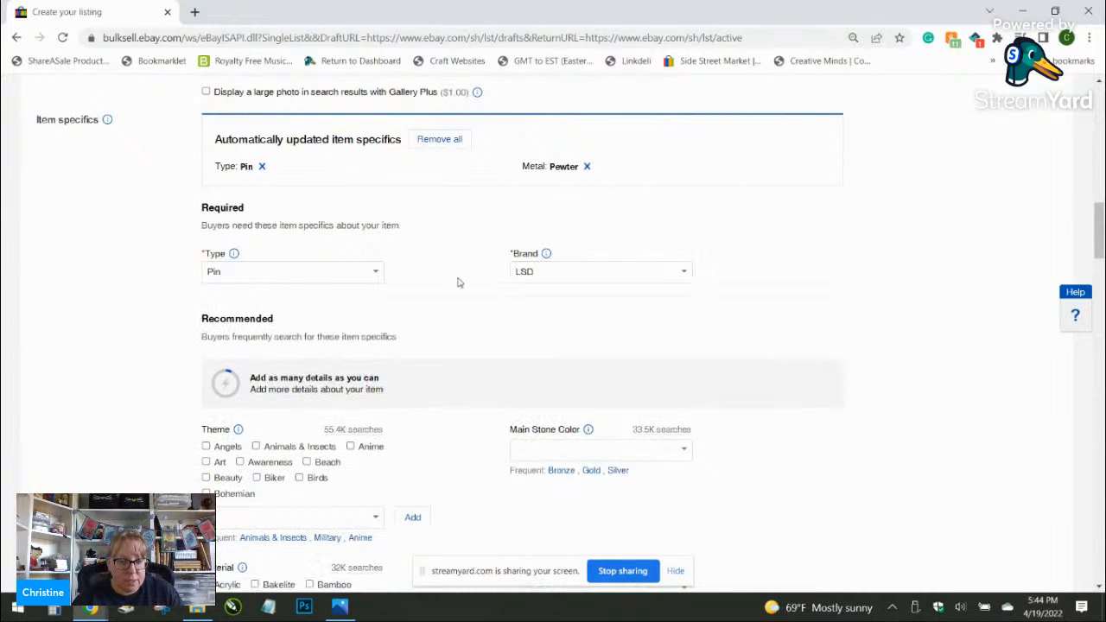
Step: Add "golf" and "golfing" as custom themes in the item specifics
{"action": "scroll", "coordinate": [444, 348], "scroll_direction": "down", "scroll_amount": 2}
{"action": "left_click", "coordinate": [294, 372]}
{"action": "type", "text": "golf"}
{"action": "left_click", "coordinate": [413, 374]}
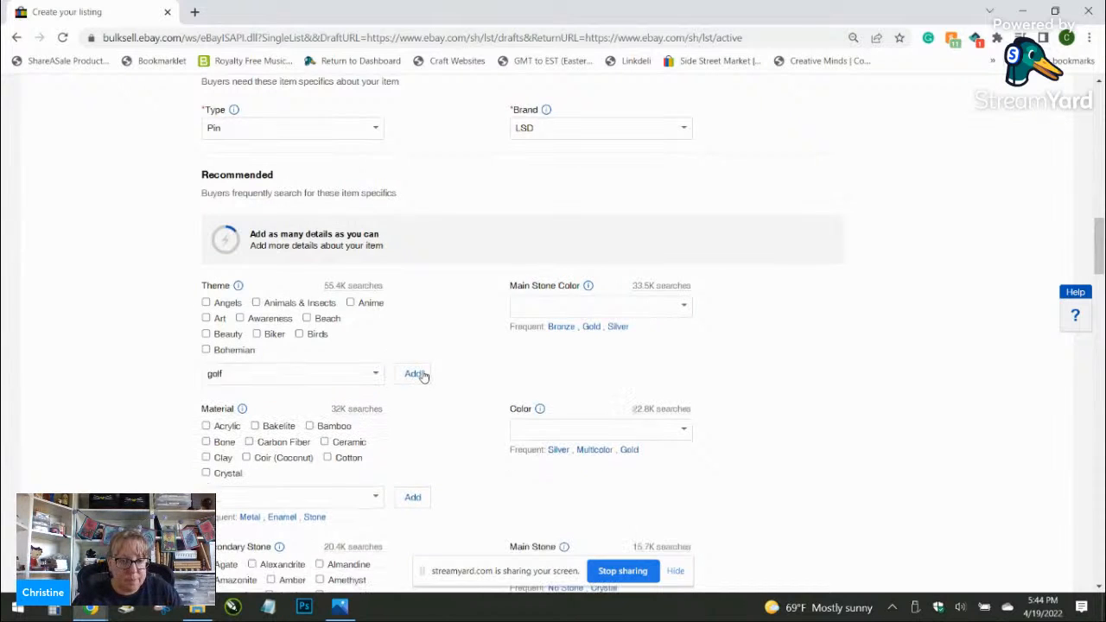
{"action": "left_click", "coordinate": [342, 373]}
{"action": "type", "text": "golf"}
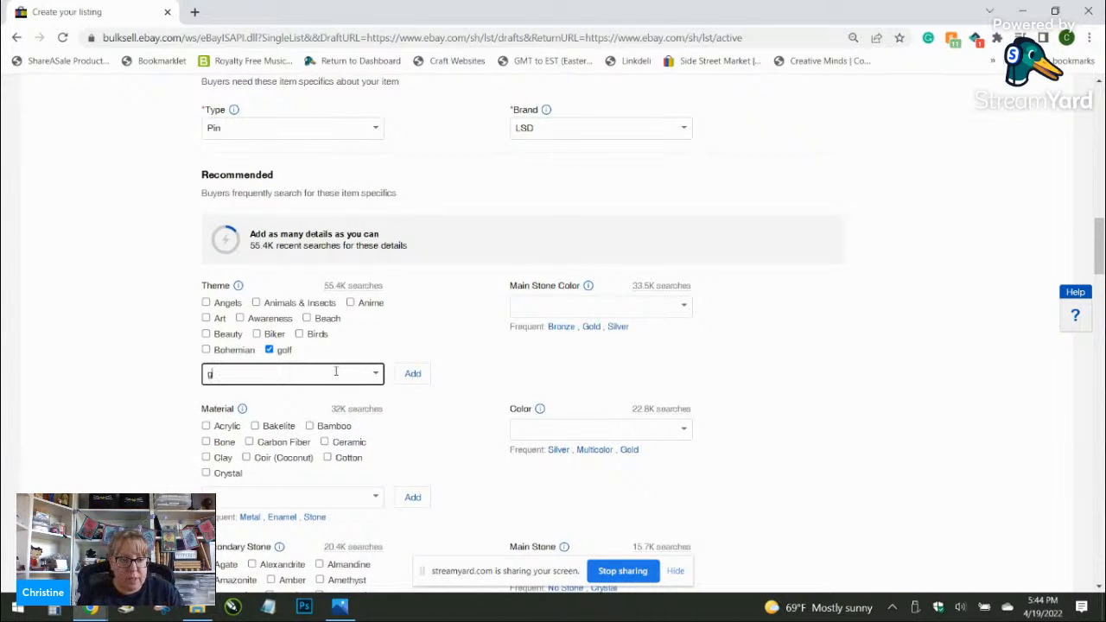
{"action": "left_click", "coordinate": [411, 374]}
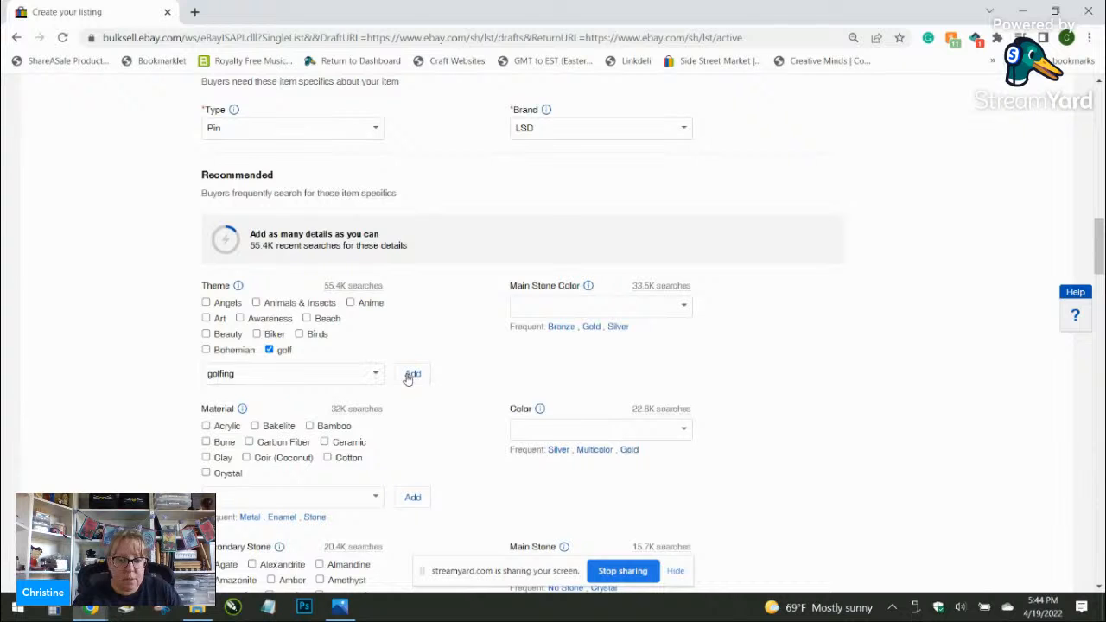
Step: Set the item's color to silver and add "pewter" as a custom material
{"action": "left_click", "coordinate": [543, 429]}
{"action": "type", "text": "silve"}
{"action": "left_click", "coordinate": [464, 379]}
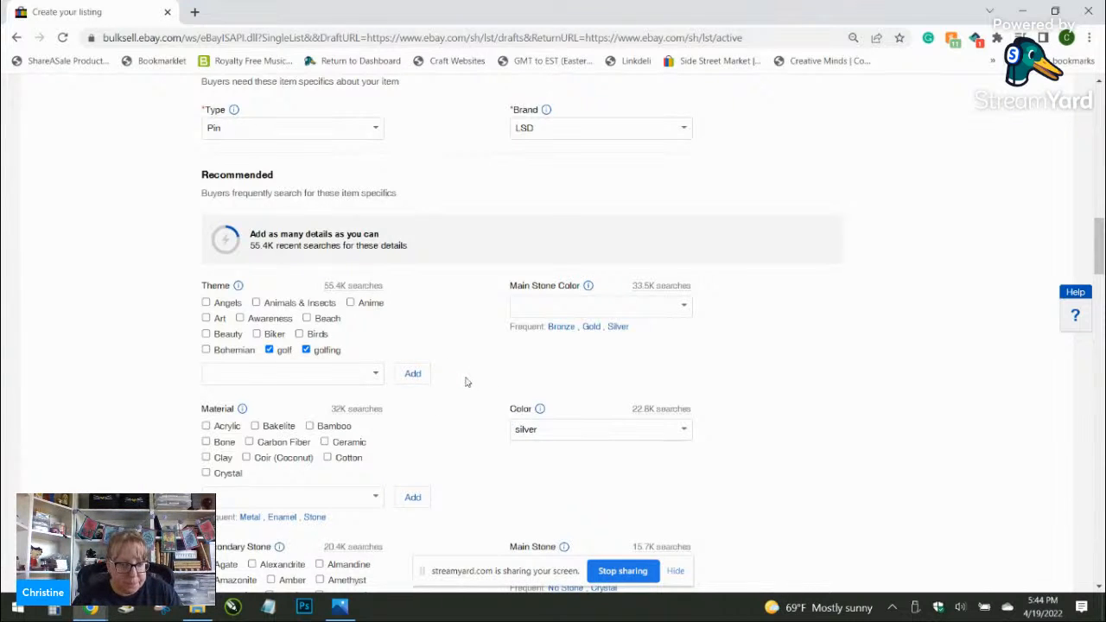
{"action": "scroll", "coordinate": [464, 380], "scroll_direction": "down", "scroll_amount": 3}
{"action": "left_click", "coordinate": [270, 354]}
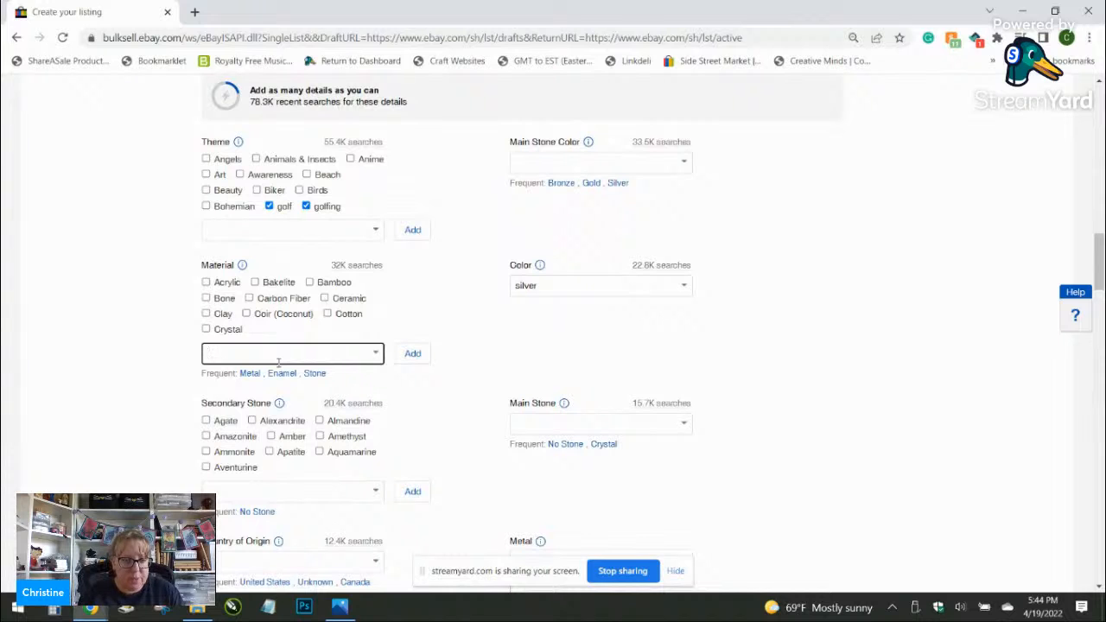
{"action": "left_click", "coordinate": [411, 359]}
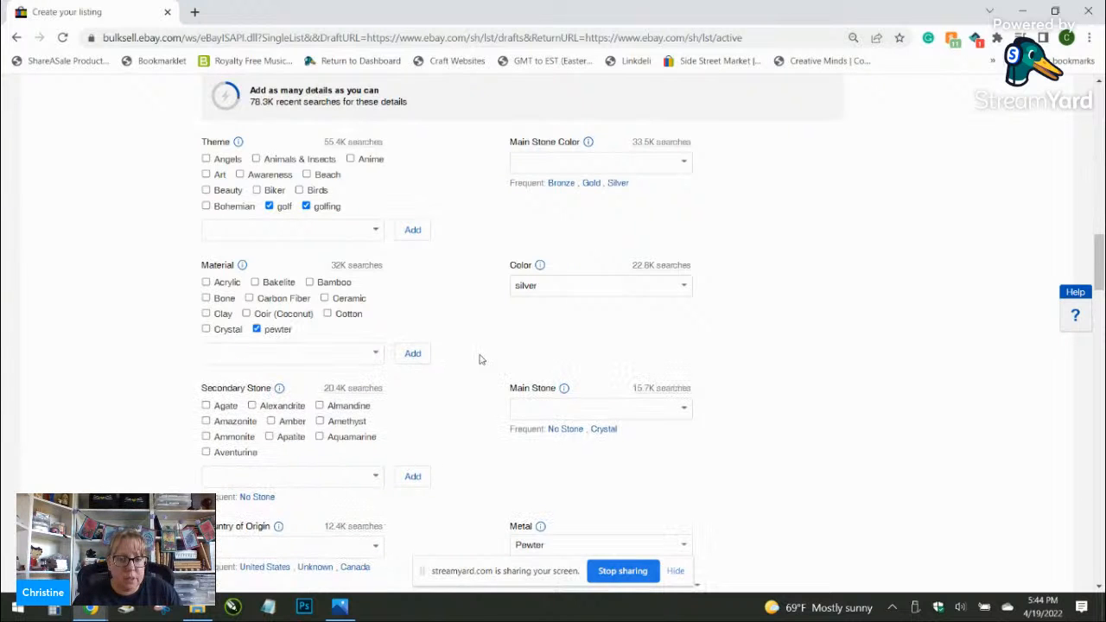
Step: Check the pin's size in the ruler photo in File Explorer, and set the listing's Item Length to 1 3/8 in
{"action": "scroll", "coordinate": [454, 368], "scroll_direction": "down", "scroll_amount": 4}
{"action": "scroll", "coordinate": [458, 374], "scroll_direction": "down", "scroll_amount": 5}
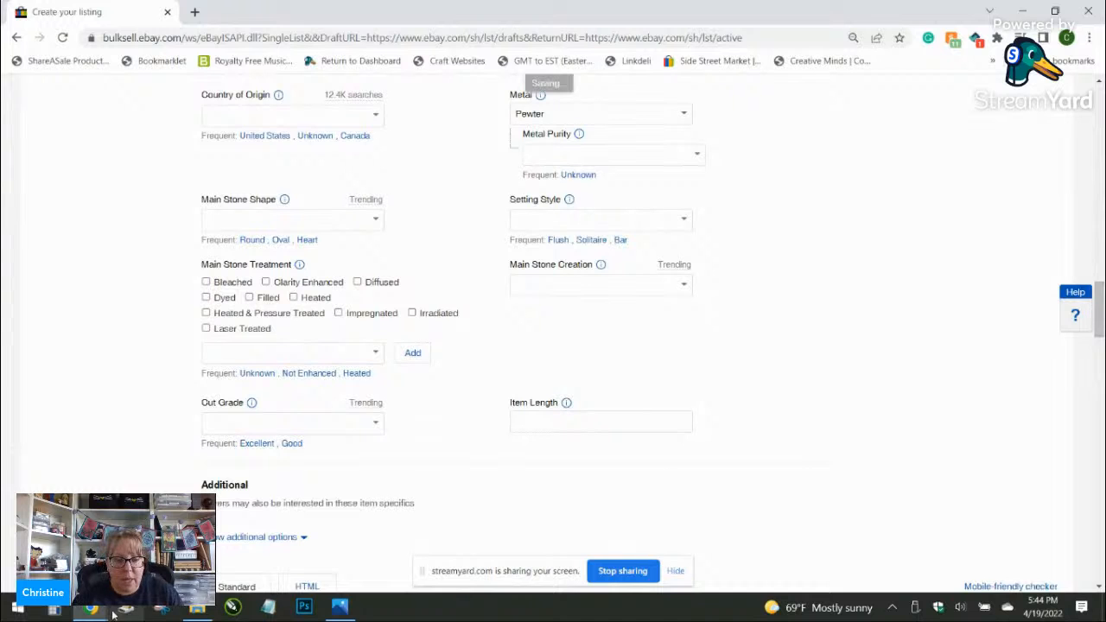
{"action": "left_click", "coordinate": [197, 610]}
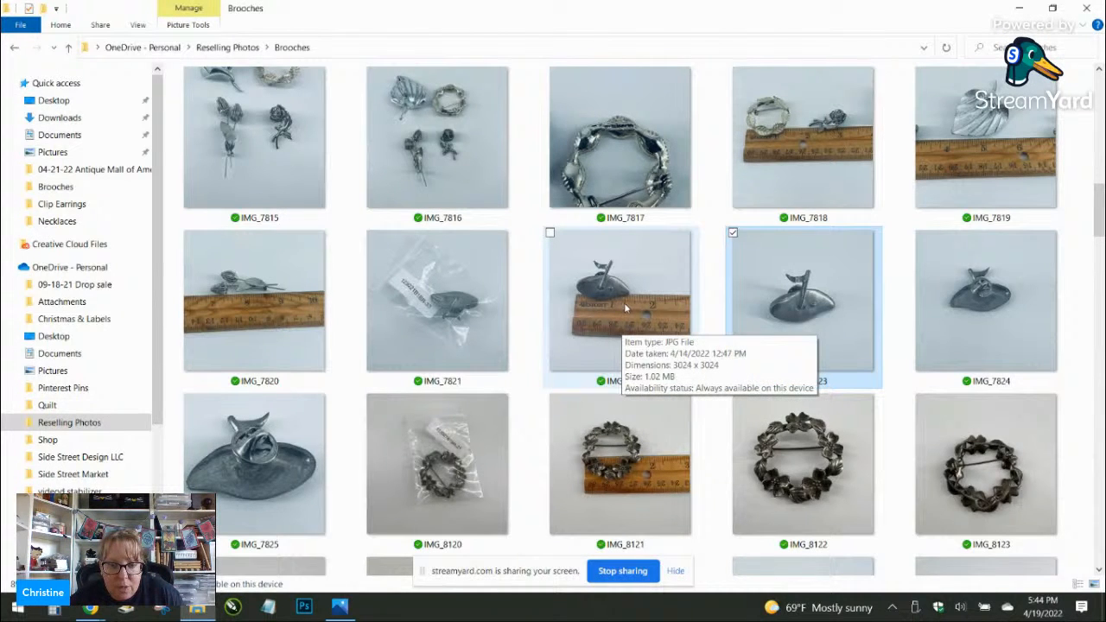
{"action": "left_click", "coordinate": [1019, 8]}
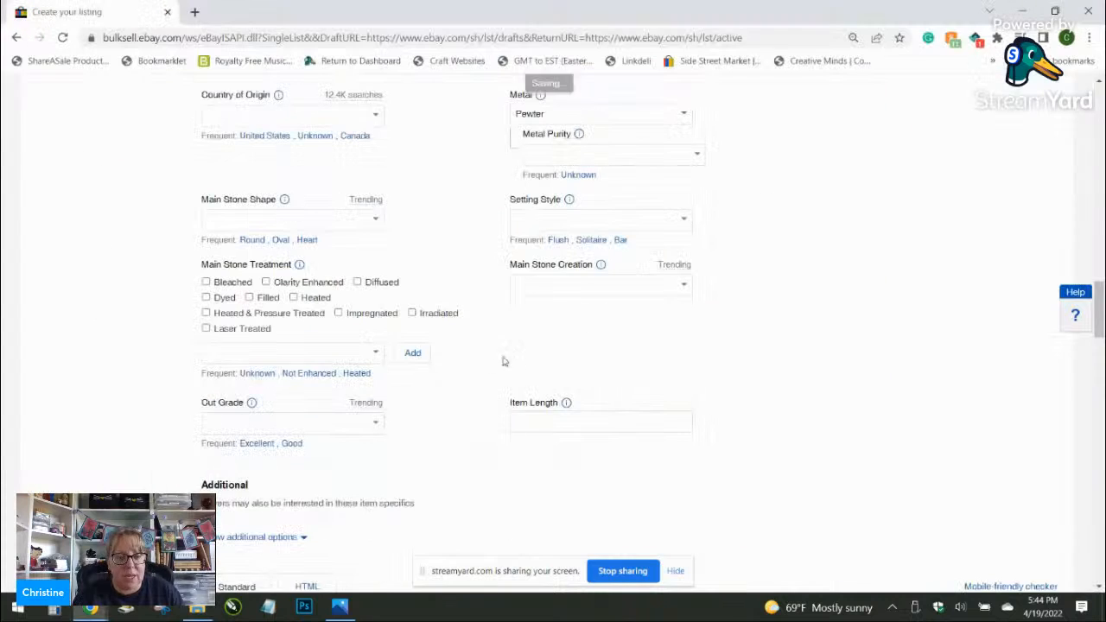
{"action": "left_click", "coordinate": [570, 418]}
{"action": "type", "text": "1 3/8"}
{"action": "left_click", "coordinate": [596, 374]}
Step: Enter the item description as three lines: "pewter hole in one golf pin marked LSD", "no issues" and "1 3/8" L"
{"action": "scroll", "coordinate": [557, 371], "scroll_direction": "down", "scroll_amount": 3}
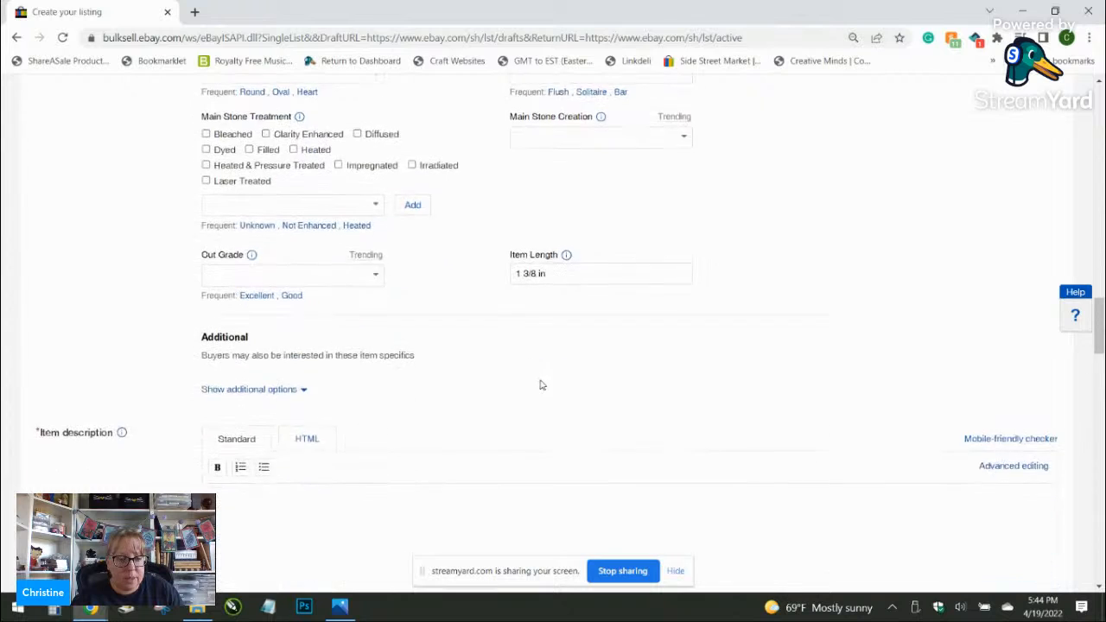
{"action": "type", "text": "pewter hole in one golf pin marked LSD"}
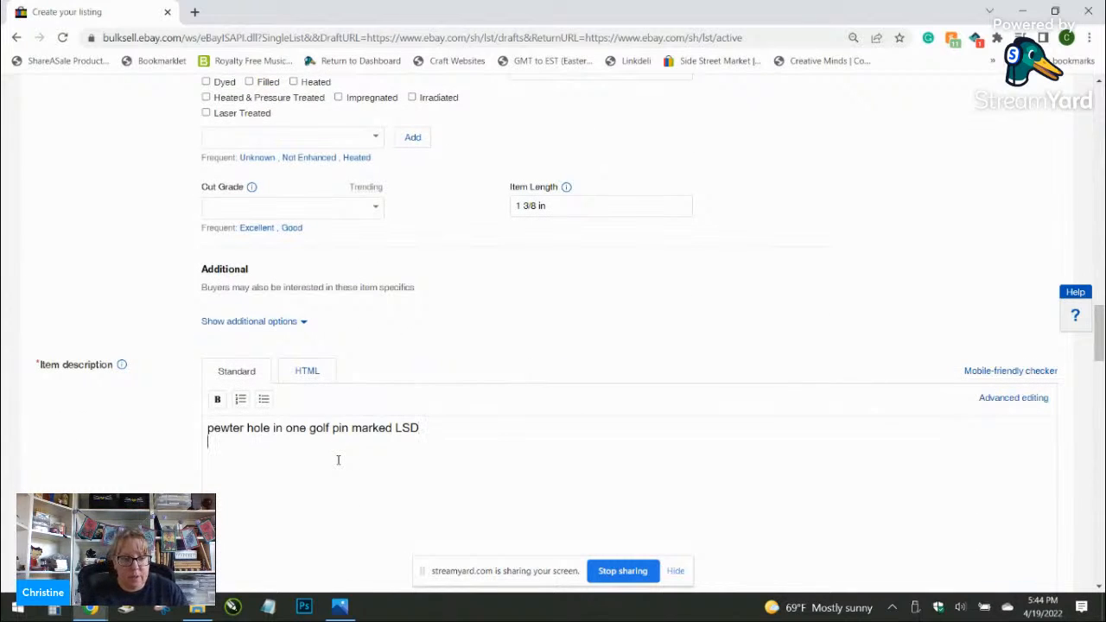
{"action": "type", "text": "no issues"}
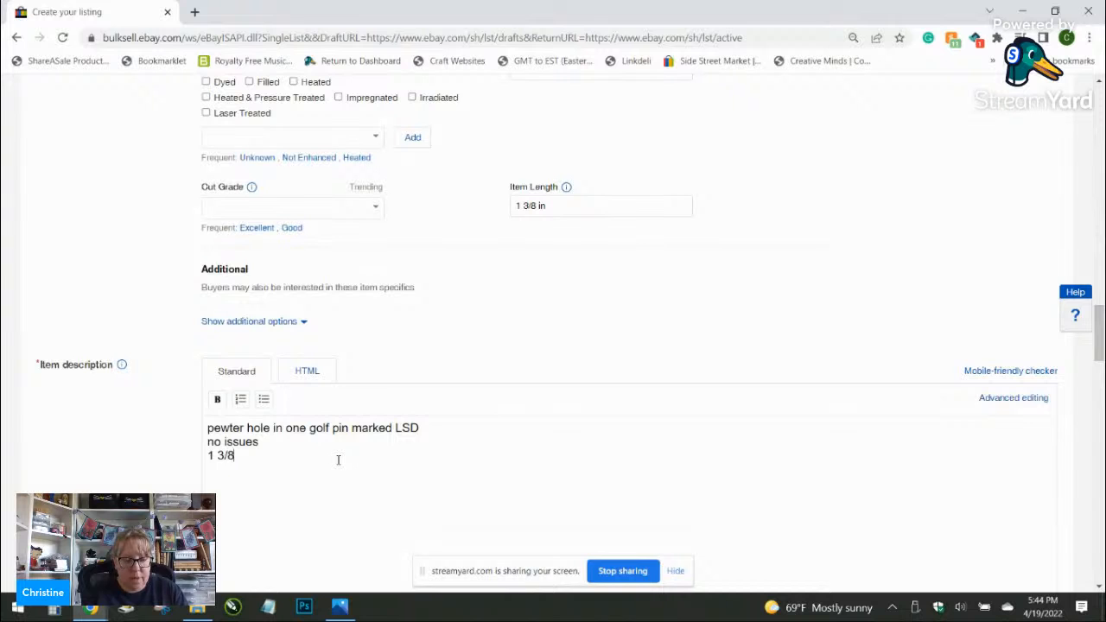
{"action": "scroll", "coordinate": [455, 303], "scroll_direction": "down", "scroll_amount": 5}
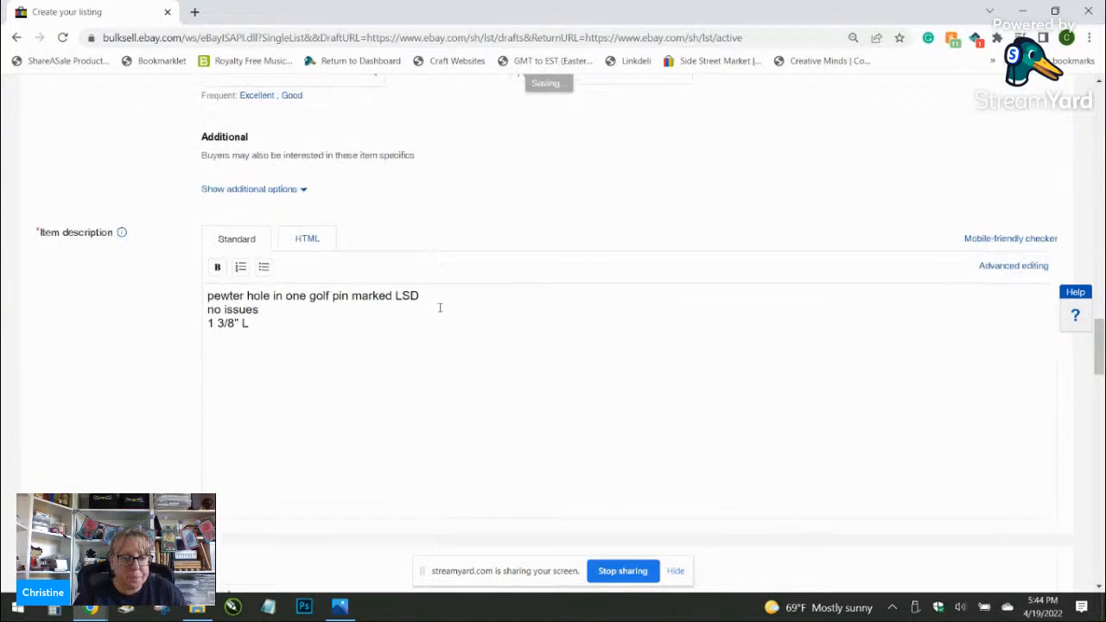
Step: Set the listing's Buy It Now price to 9.99
{"action": "left_click", "coordinate": [223, 534]}
{"action": "type", "text": "9.99"}
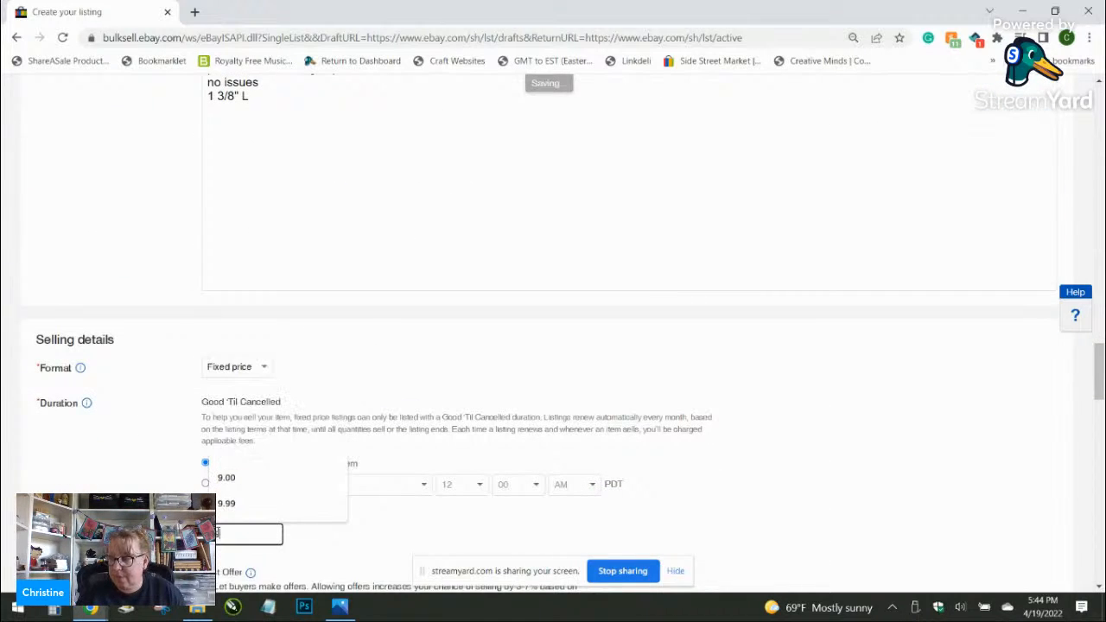
{"action": "scroll", "coordinate": [484, 380], "scroll_direction": "down", "scroll_amount": 6}
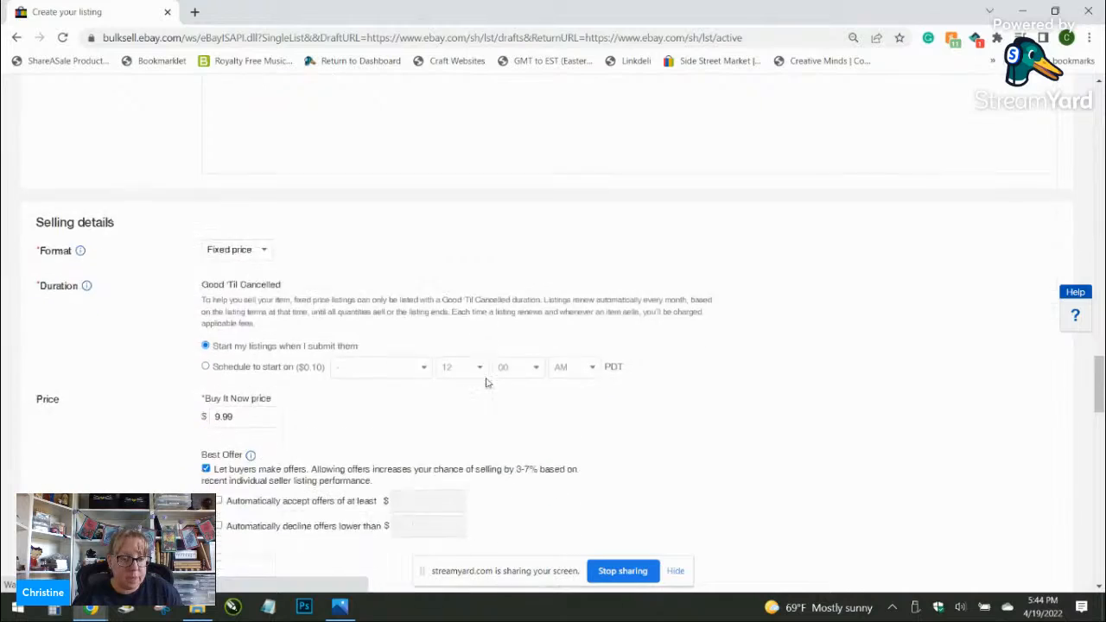
Step: Set the package dimensions to 6 x 6 x 1 in and the weight to 0 lbs 4 oz
{"action": "scroll", "coordinate": [484, 383], "scroll_direction": "down", "scroll_amount": 5}
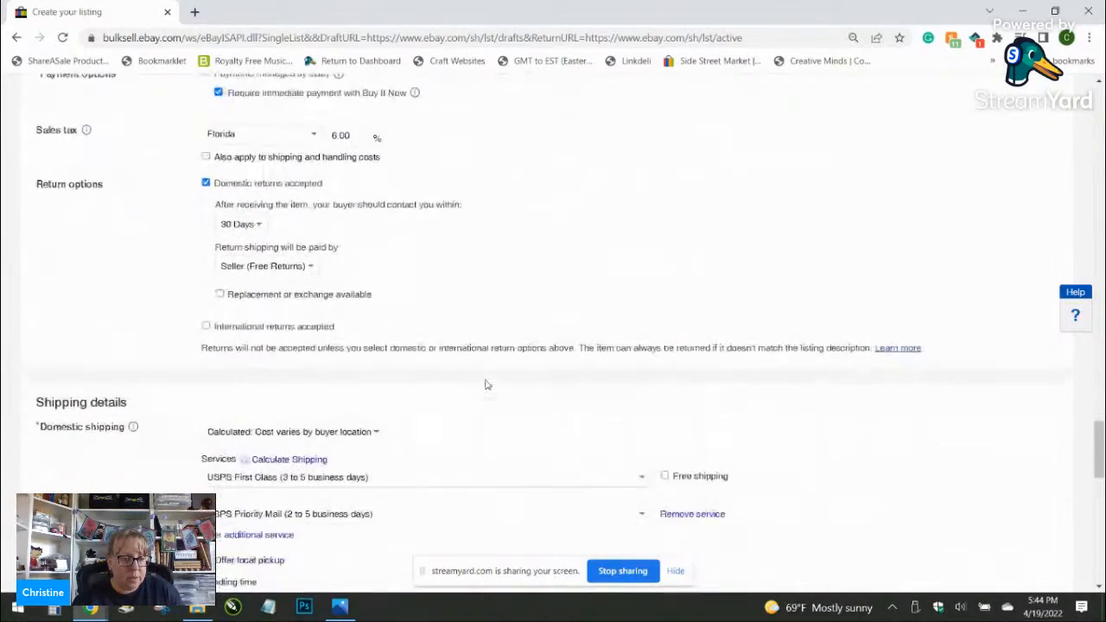
{"action": "scroll", "coordinate": [803, 421], "scroll_direction": "down", "scroll_amount": 3}
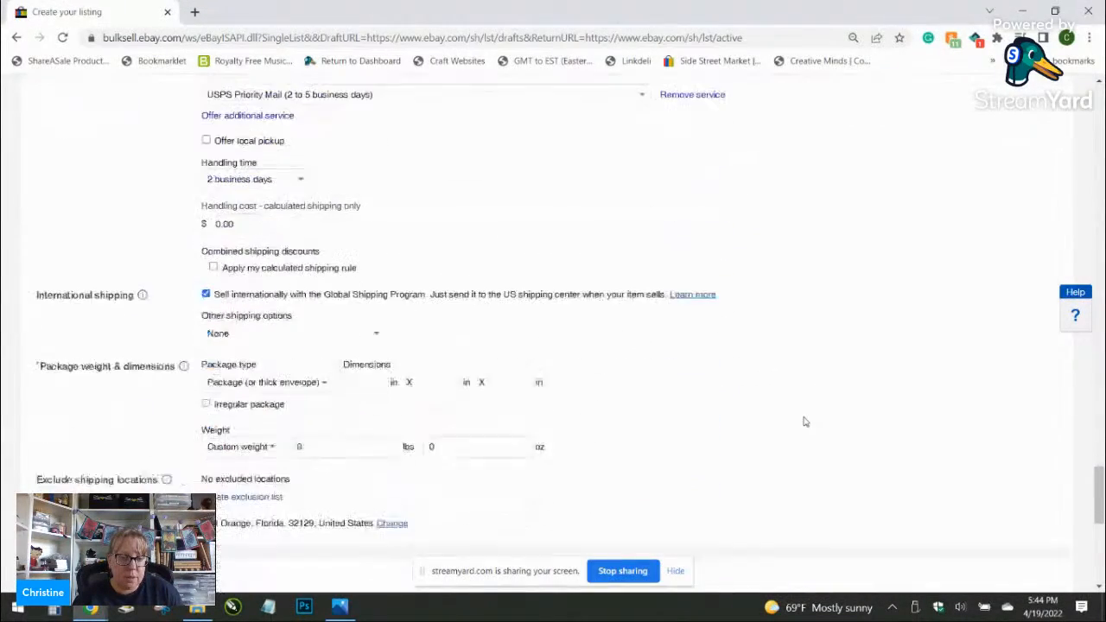
{"action": "left_click", "coordinate": [354, 369]}
{"action": "type", "text": "8"}
{"action": "key", "text": "Tab"}
{"action": "type", "text": "6"}
{"action": "key", "text": "Tab"}
{"action": "type", "text": "1"}
{"action": "key", "text": "Tab"}
{"action": "key", "text": "Tab"}
{"action": "key", "text": "Tab"}
{"action": "key", "text": "Tab"}
{"action": "type", "text": "4"}
{"action": "left_click", "coordinate": [502, 285]}
Step: Enable Promoted Listings Standard with an 8% ad rate, and preview the golf pin listing
{"action": "scroll", "coordinate": [653, 372], "scroll_direction": "down", "scroll_amount": 2}
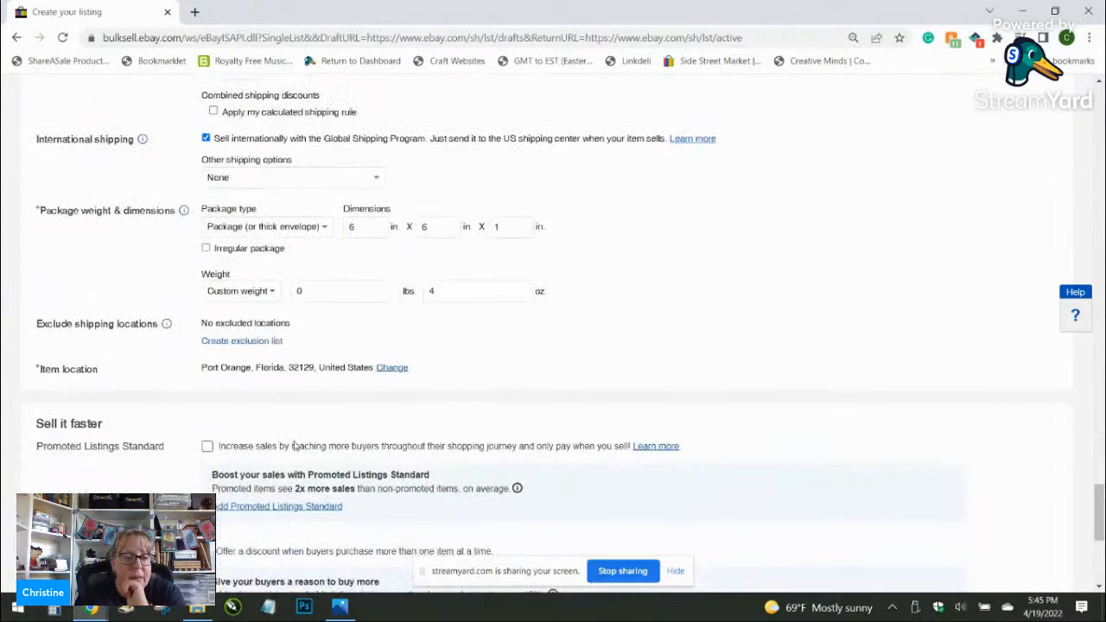
{"action": "left_click", "coordinate": [207, 447]}
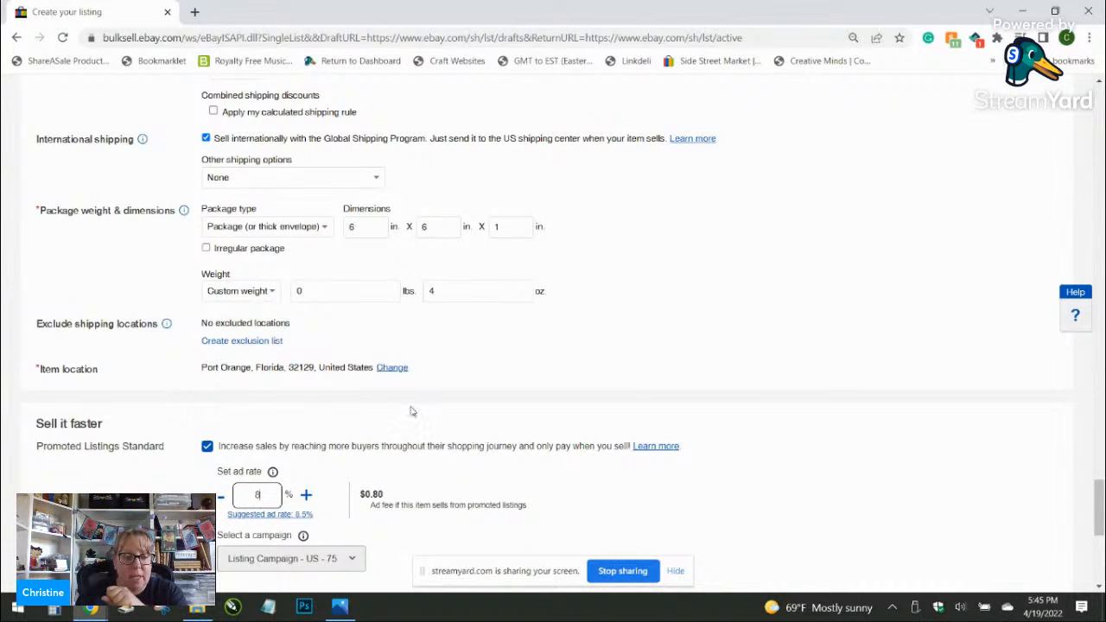
{"action": "scroll", "coordinate": [411, 410], "scroll_direction": "down", "scroll_amount": 5}
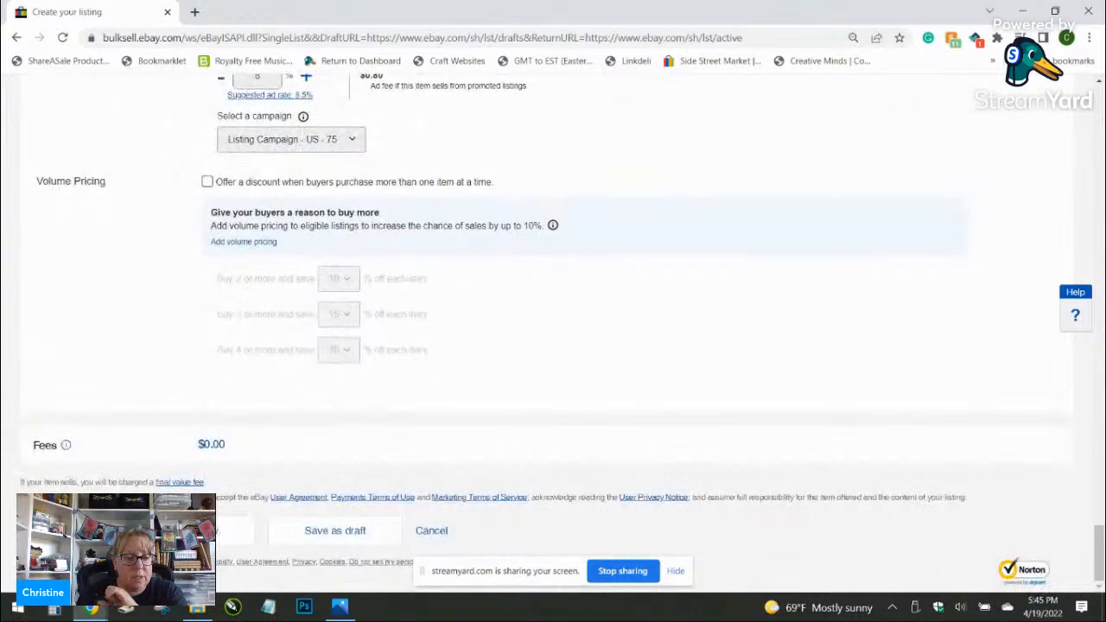
{"action": "left_click", "coordinate": [233, 531]}
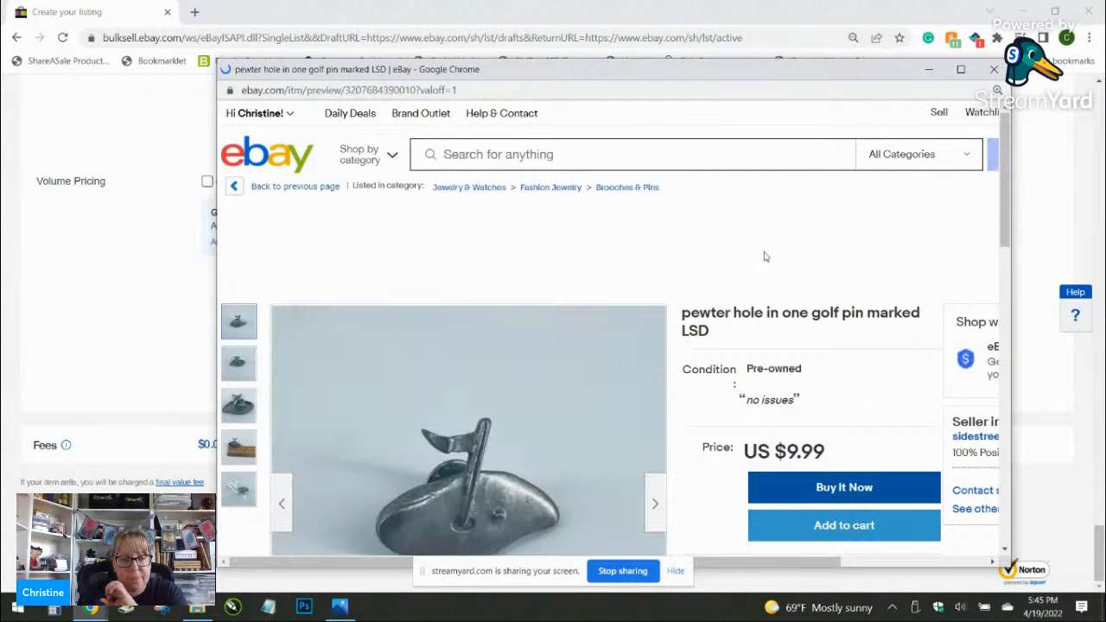
{"action": "left_click", "coordinate": [993, 69]}
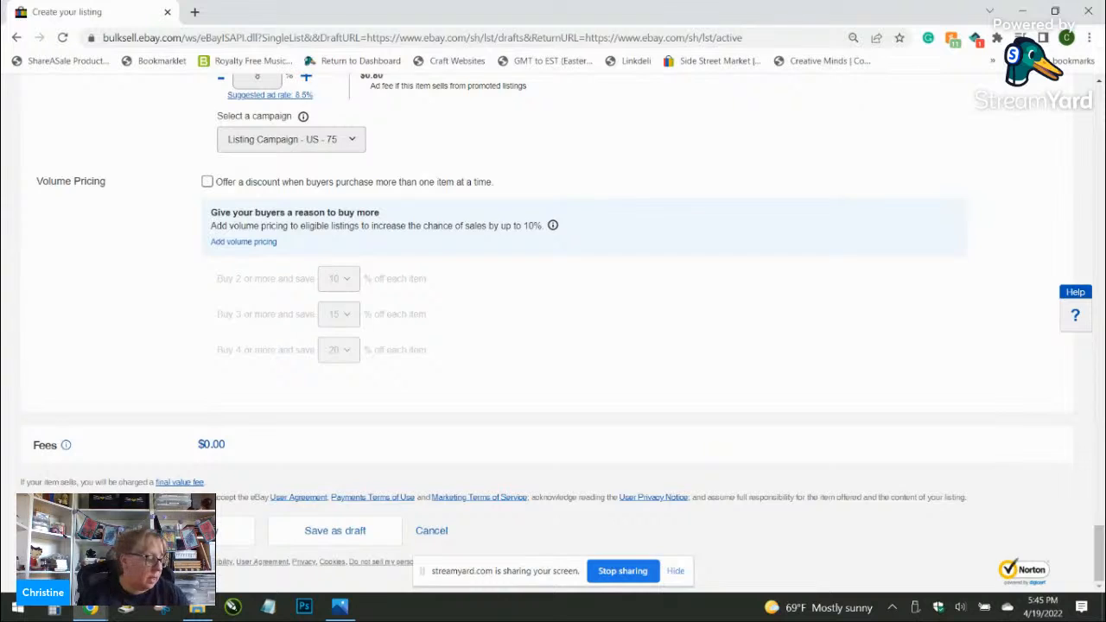
Step: Publish the golf pin listing and start creating a new listing
{"action": "left_click", "coordinate": [160, 530]}
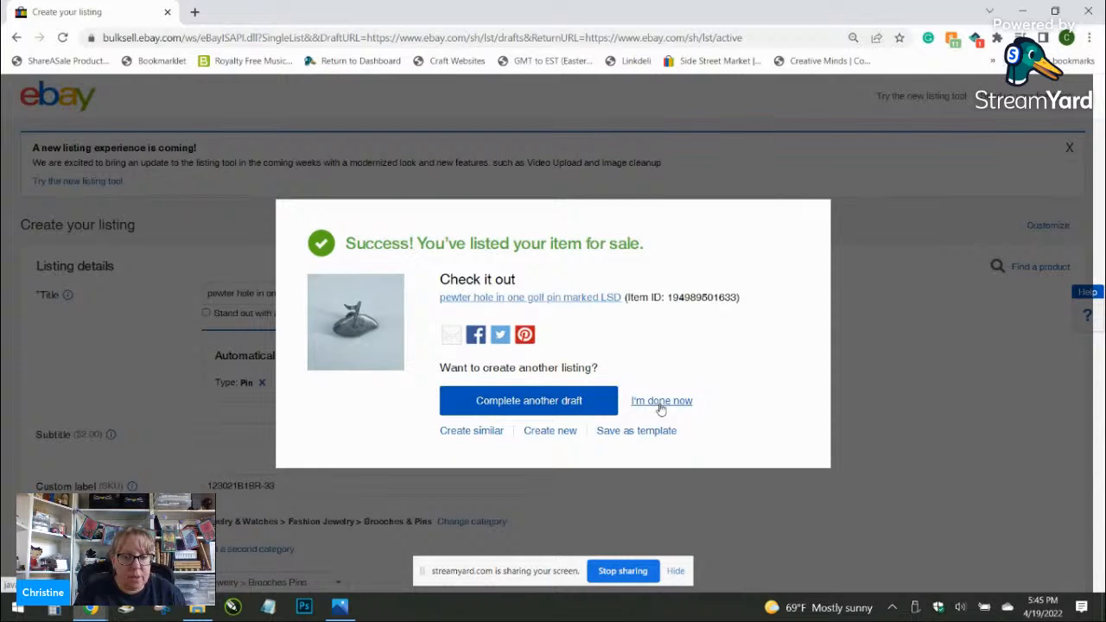
{"action": "left_click", "coordinate": [566, 437]}
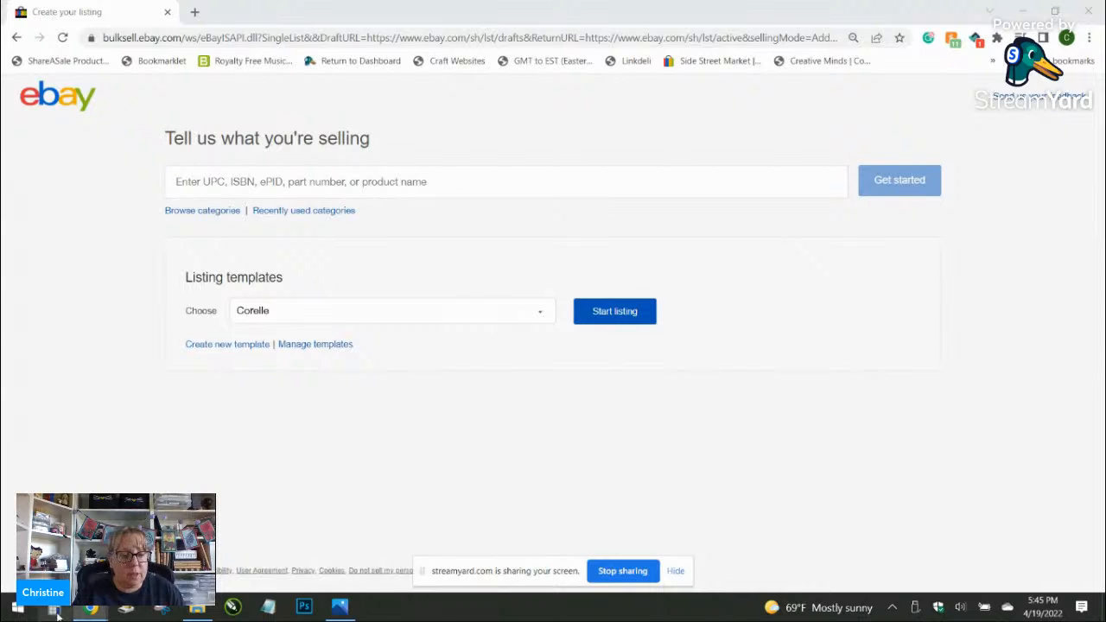
Step: Divide 16 by 47 in Calculator, clear it, enter 16 divided by 4, and close Calculator
{"action": "left_click", "coordinate": [54, 611]}
{"action": "type", "text": "16/47"}
{"action": "key", "text": "Return"}
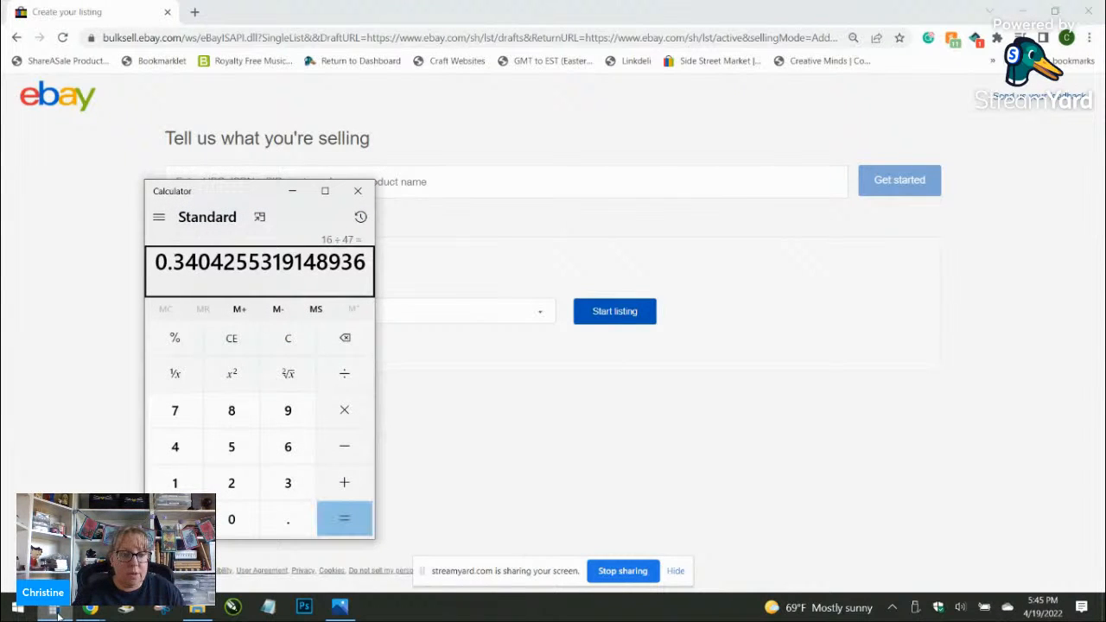
{"action": "left_click", "coordinate": [289, 349]}
{"action": "type", "text": "16/4"}
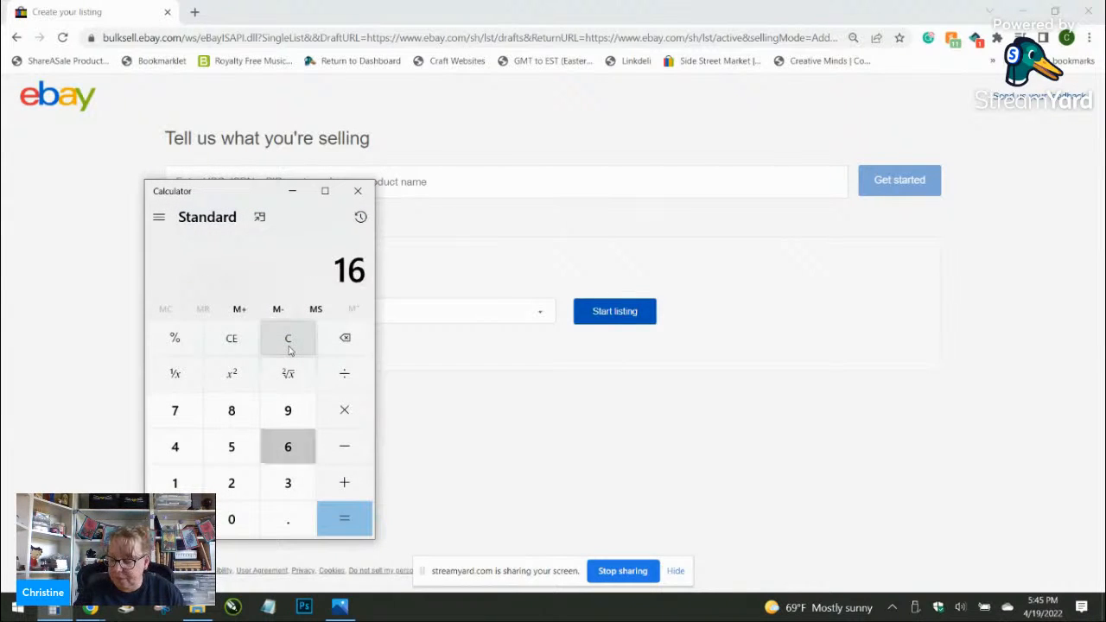
{"action": "left_click", "coordinate": [358, 191]}
Step: Start a listing titled "Lot of Silver and Gold tone leaf and flower brooches MCM" in Vintage & Antique Jewelry > Brooches & Pins
{"action": "left_click", "coordinate": [409, 181]}
{"action": "type", "text": "Lot of Silver"}
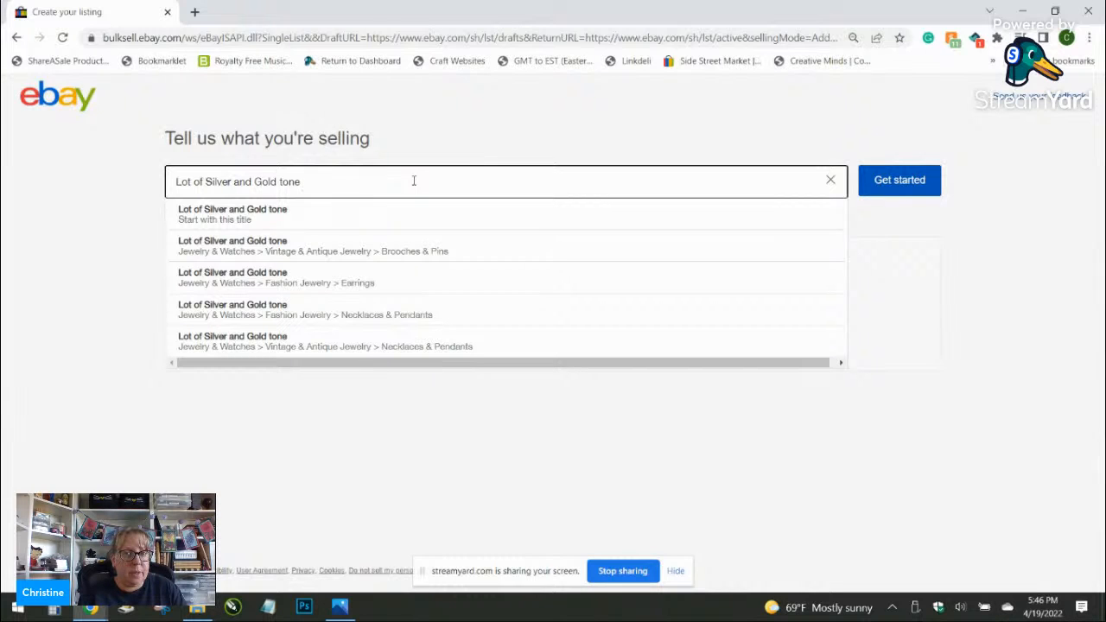
{"action": "type", "text": "and flower brooches MCM"}
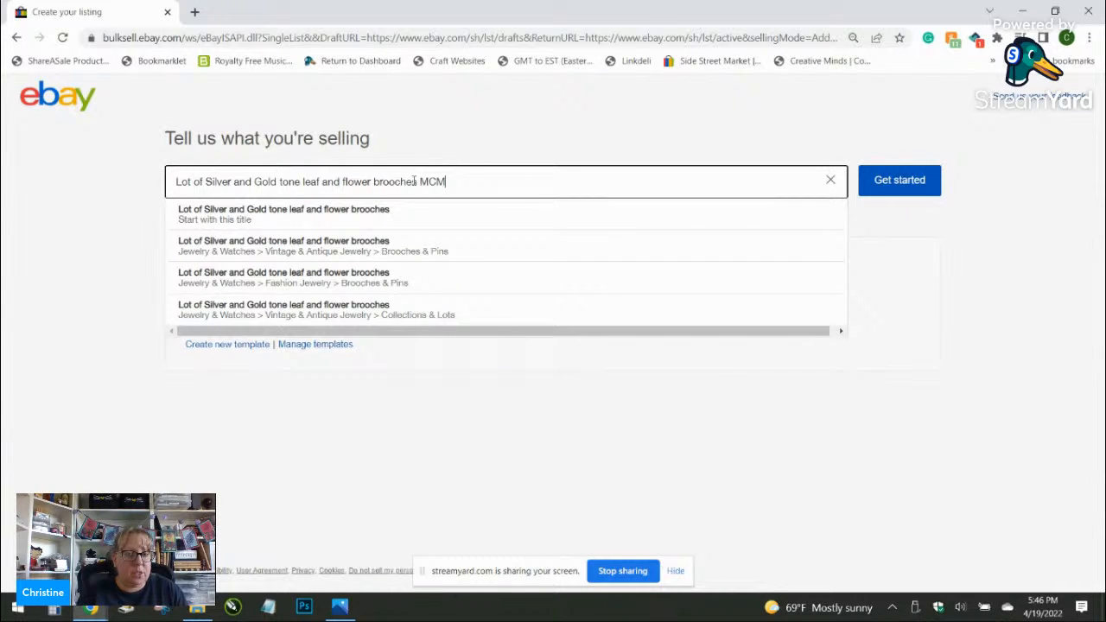
{"action": "left_click", "coordinate": [480, 250]}
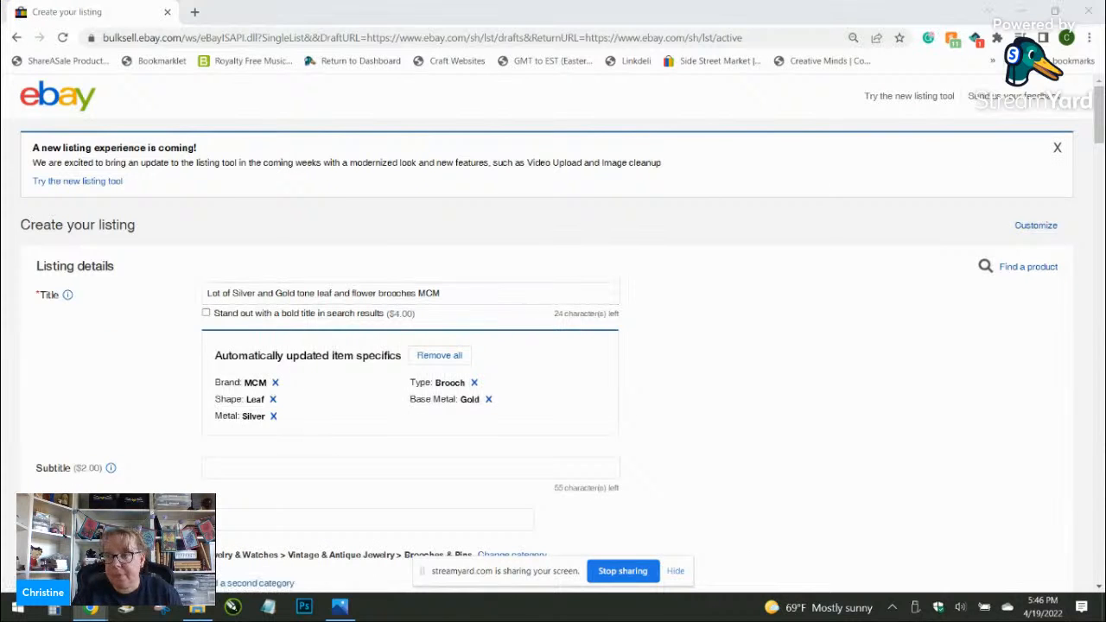
Step: Enter the custom label 123021B1BR-08 and set the store category to Jewelry > Brooches Pins
{"action": "left_click", "coordinate": [340, 522]}
{"action": "type", "text": "123021B1BR-08"}
{"action": "scroll", "coordinate": [708, 432], "scroll_direction": "down", "scroll_amount": 3}
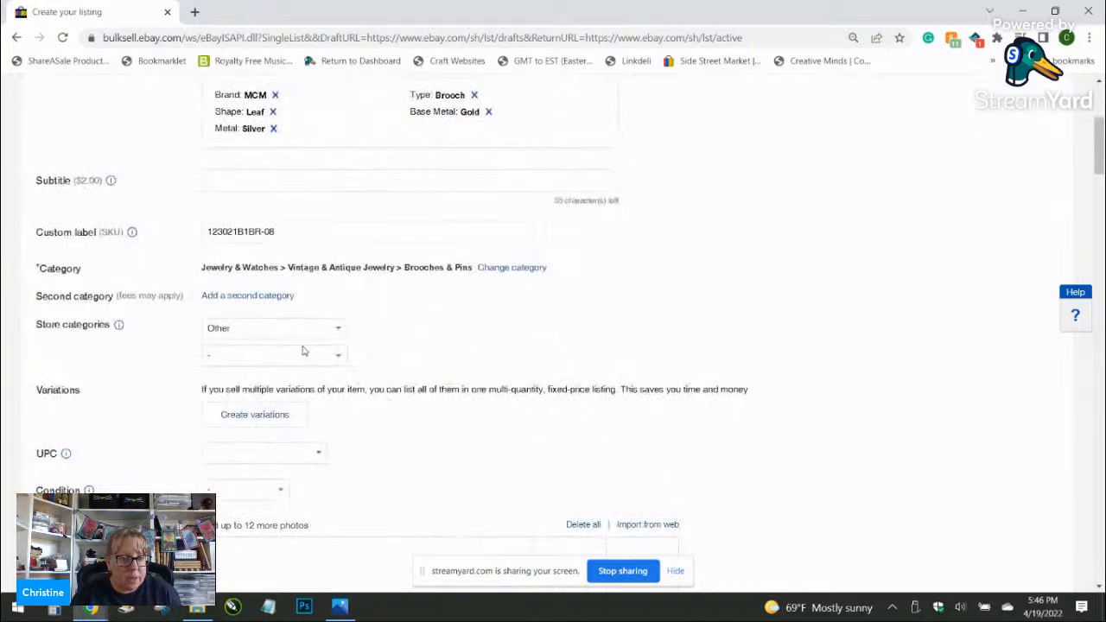
{"action": "left_click", "coordinate": [302, 333]}
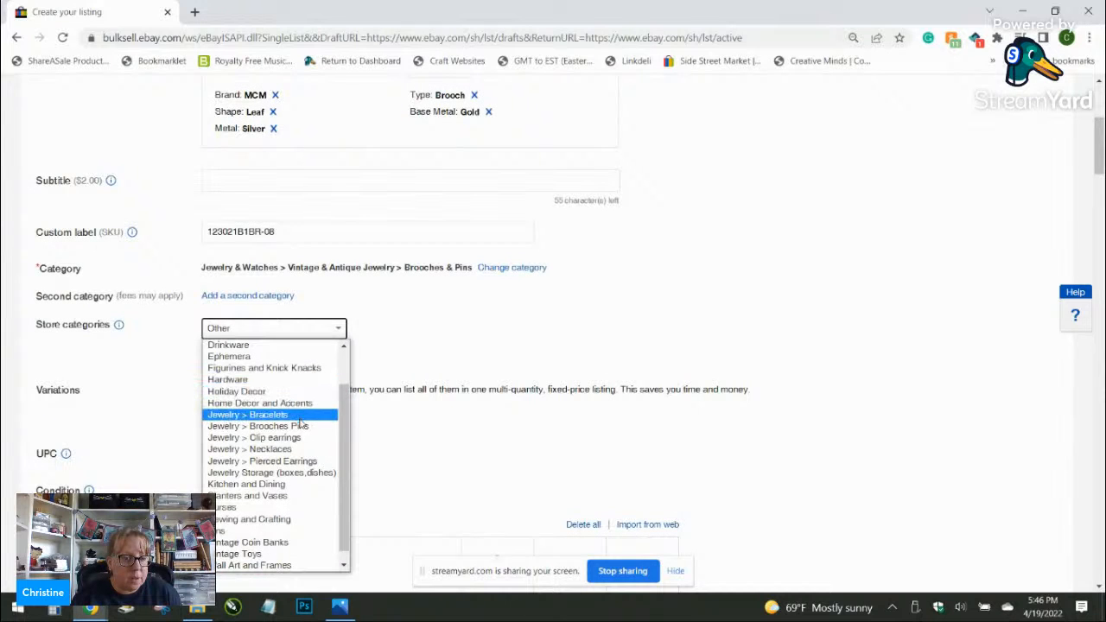
{"action": "left_click", "coordinate": [299, 426]}
Step: Copy the listing title, and set the condition to Pre-owned with the condition description "no issues"
{"action": "scroll", "coordinate": [337, 277], "scroll_direction": "up", "scroll_amount": 3}
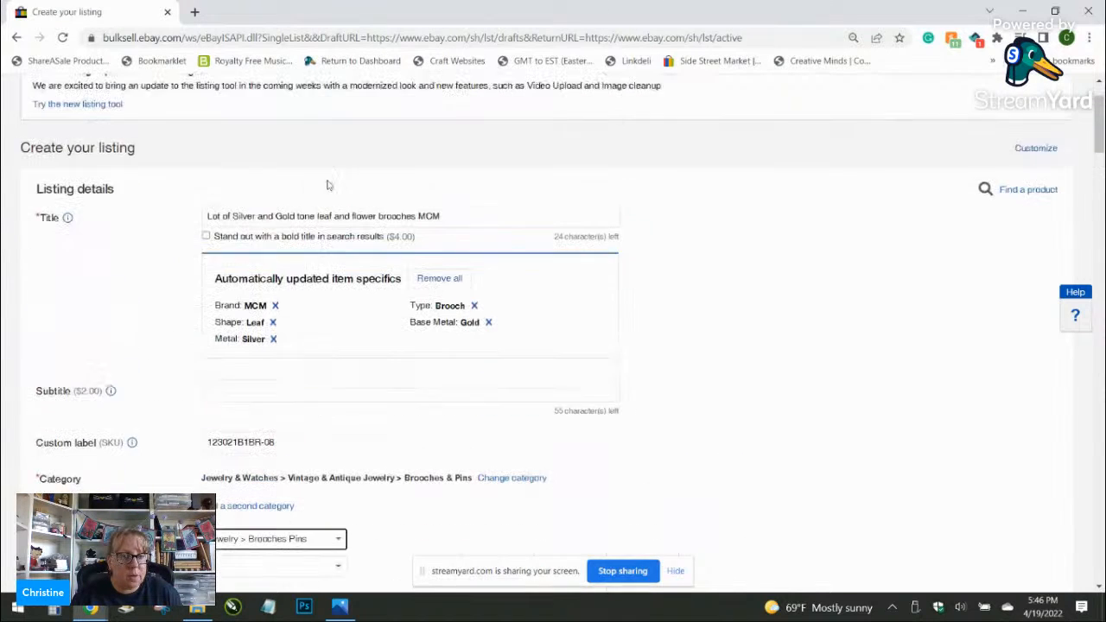
{"action": "left_click_drag", "start_coordinate": [469, 223], "coordinate": [150, 231]}
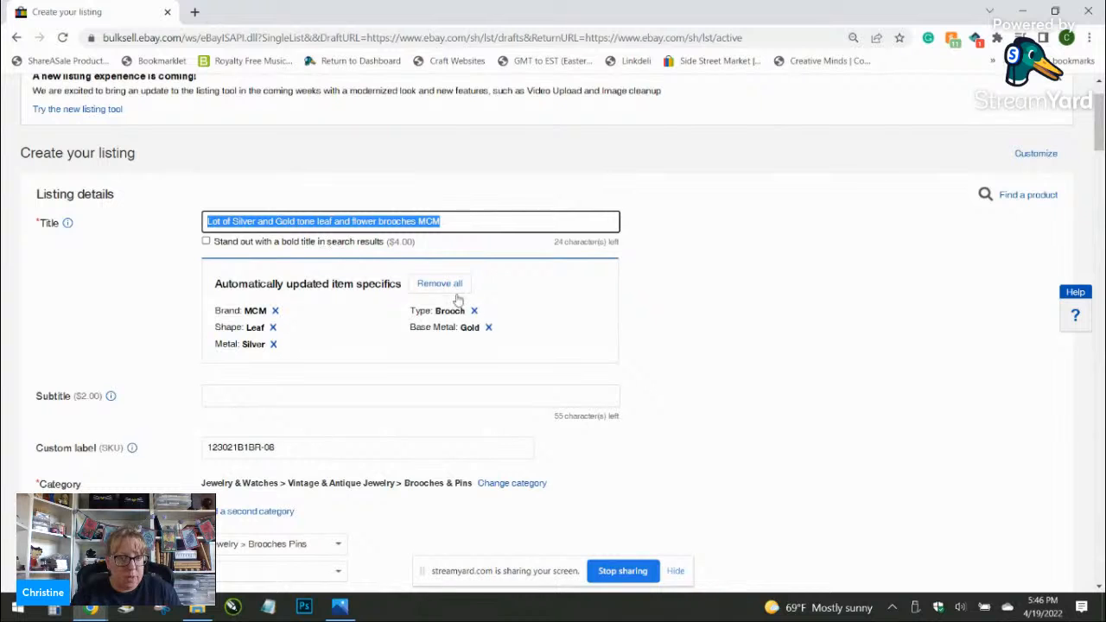
{"action": "scroll", "coordinate": [622, 288], "scroll_direction": "down", "scroll_amount": 4}
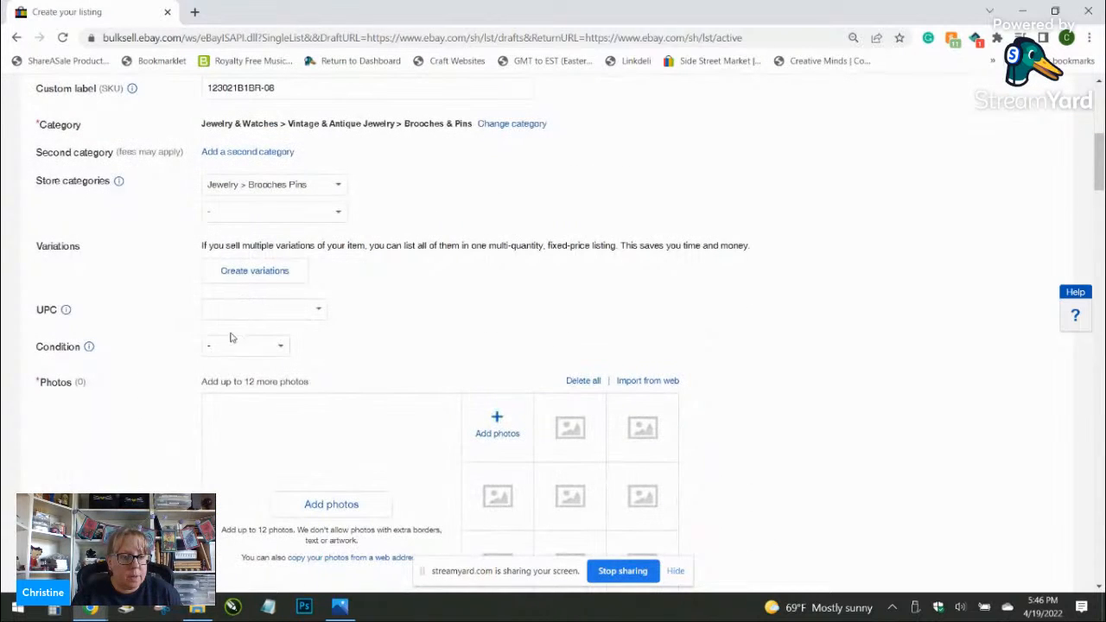
{"action": "left_click", "coordinate": [244, 345]}
{"action": "left_click", "coordinate": [231, 409]}
{"action": "left_click", "coordinate": [259, 419]}
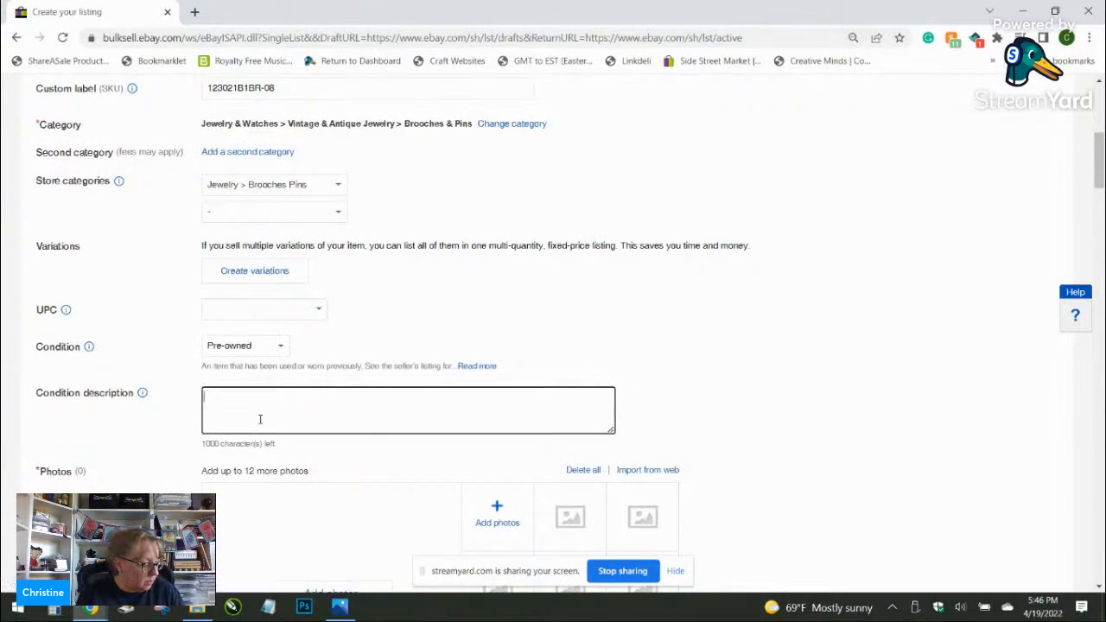
{"action": "type", "text": "no issues"}
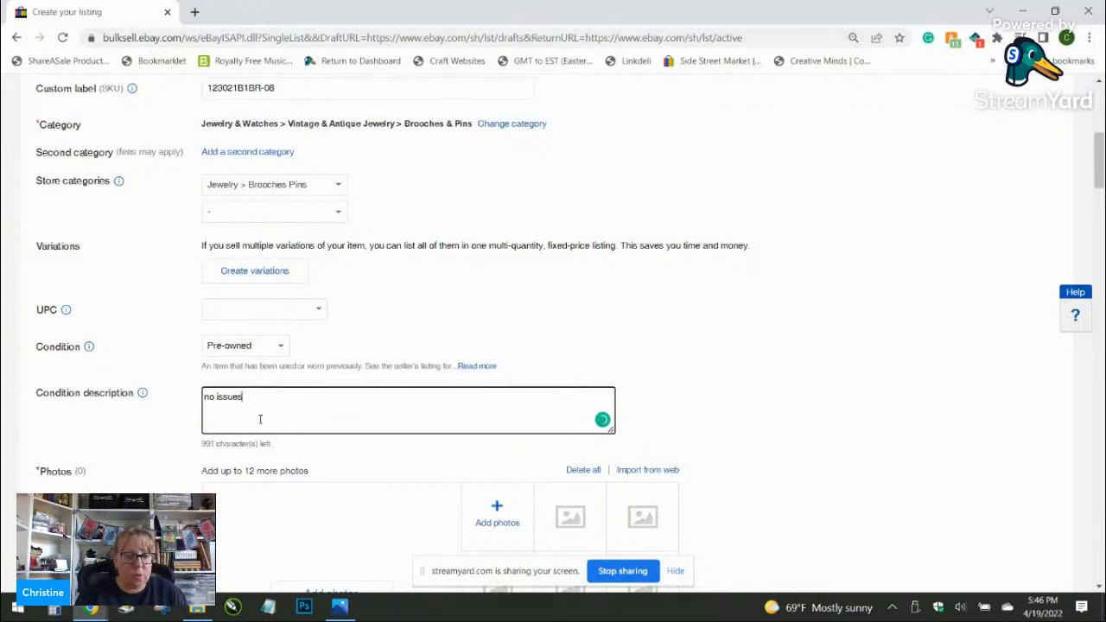
Step: Open the listing's photo picker and delete the golf pin photos IMG_7821 to IMG_7825 from the Brooches folder
{"action": "scroll", "coordinate": [513, 346], "scroll_direction": "down", "scroll_amount": 2}
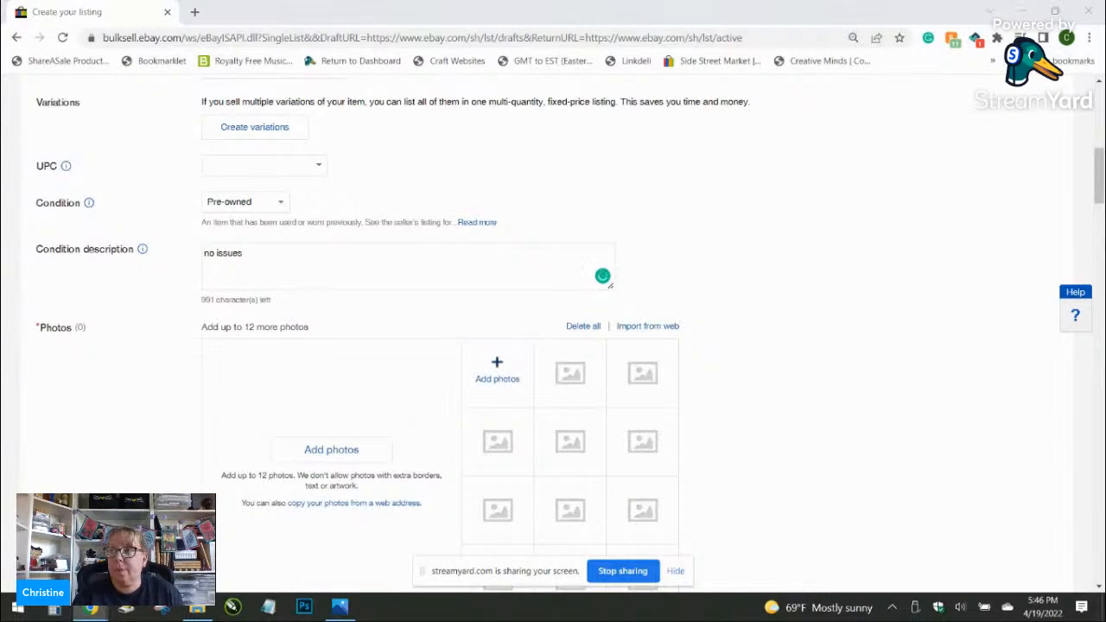
{"action": "left_click", "coordinate": [496, 367]}
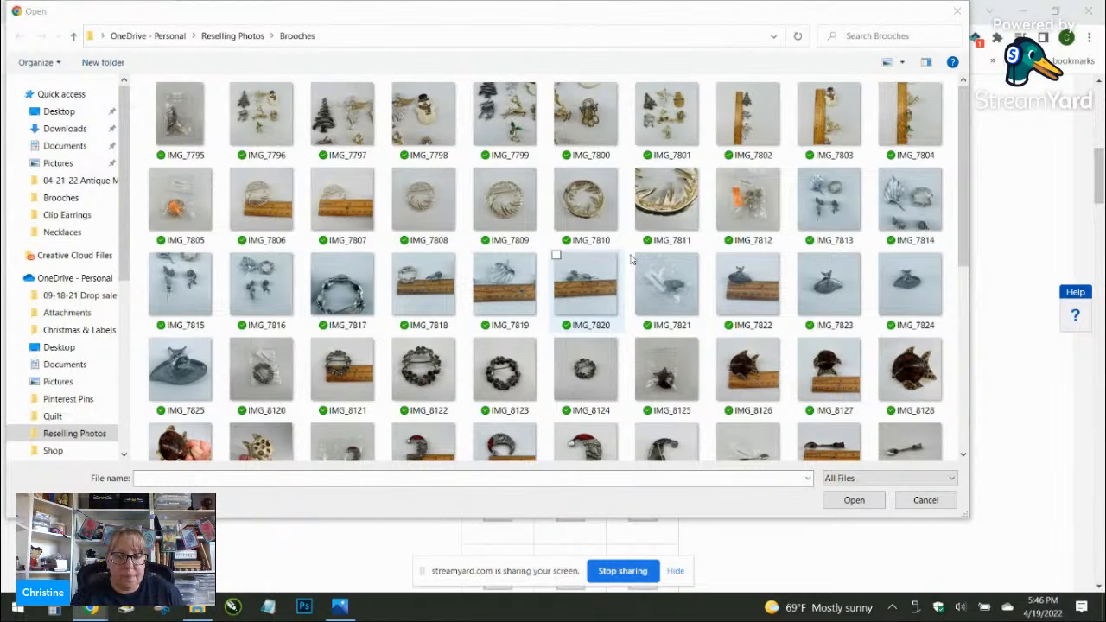
{"action": "left_click", "coordinate": [680, 296]}
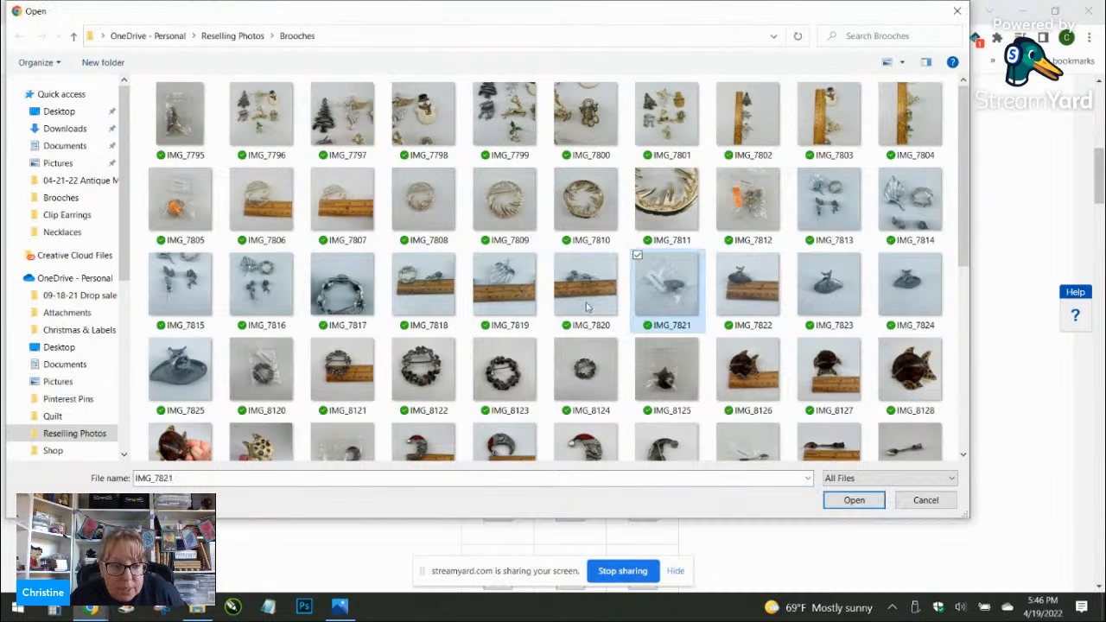
{"action": "left_click", "coordinate": [201, 383], "text": "shift"}
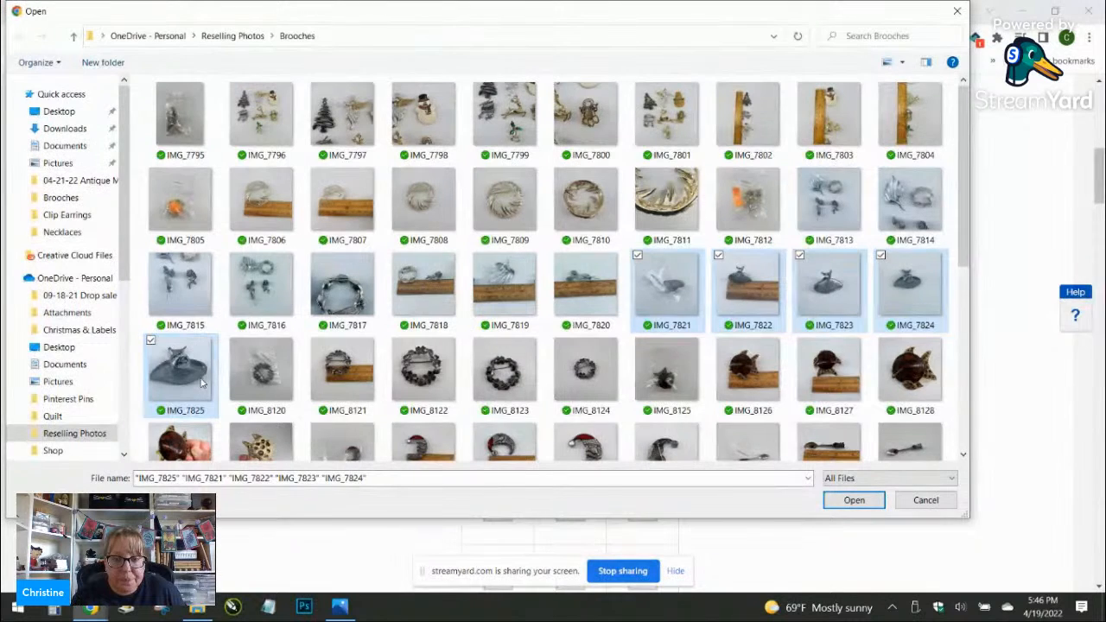
{"action": "key", "text": "Delete"}
Step: Upload the brooch lot photos IMG_7813 to IMG_7820 to the listing
{"action": "left_click", "coordinate": [810, 191]}
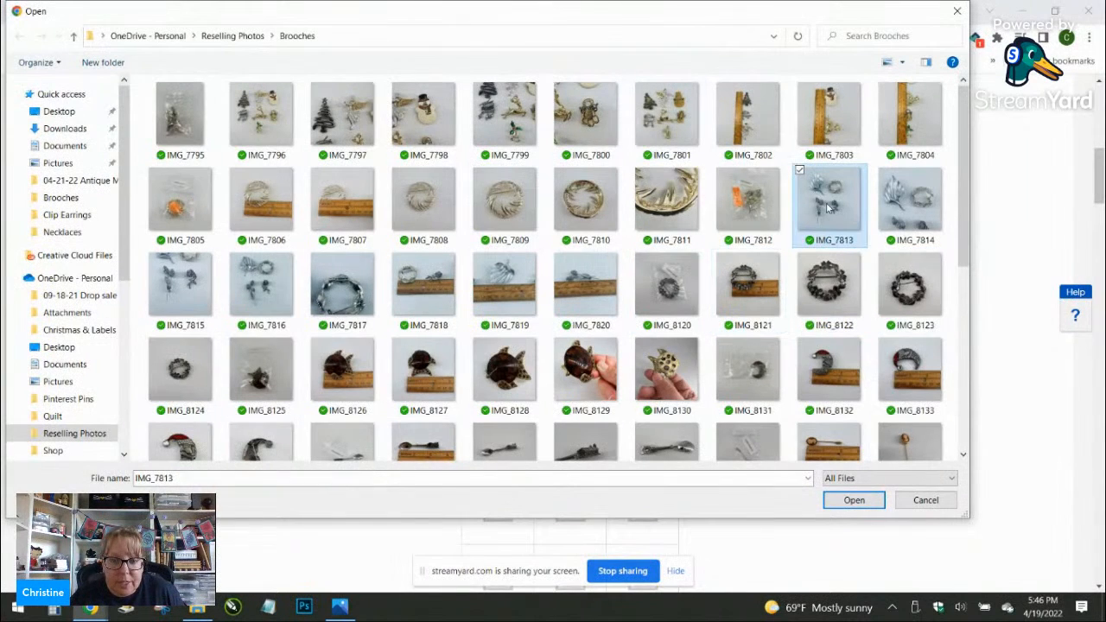
{"action": "left_click", "coordinate": [596, 285], "text": "shift"}
{"action": "left_click", "coordinate": [864, 498]}
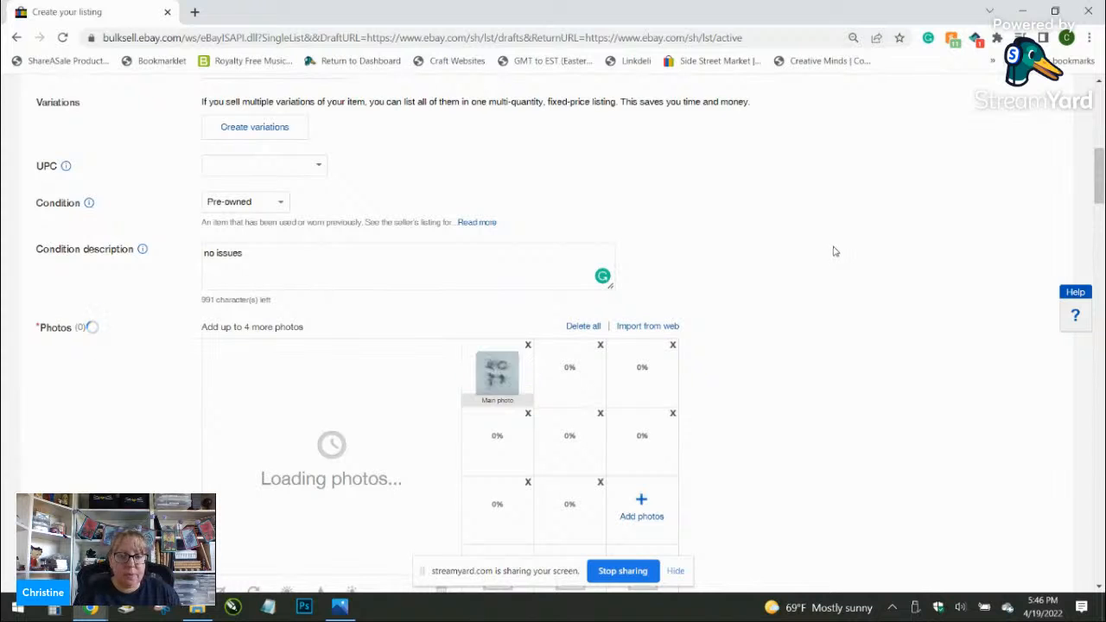
Step: Examine the brooches in the group photo IMG_7813 from File Explorer, and return to the listing form
{"action": "scroll", "coordinate": [691, 250], "scroll_direction": "down", "scroll_amount": 2}
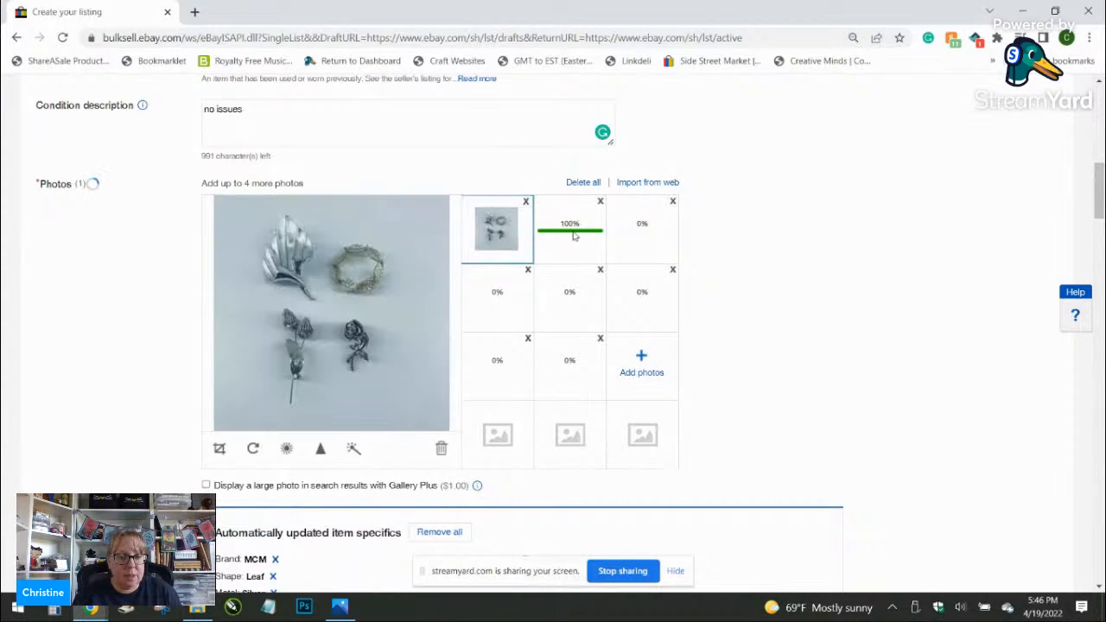
{"action": "left_click", "coordinate": [197, 608]}
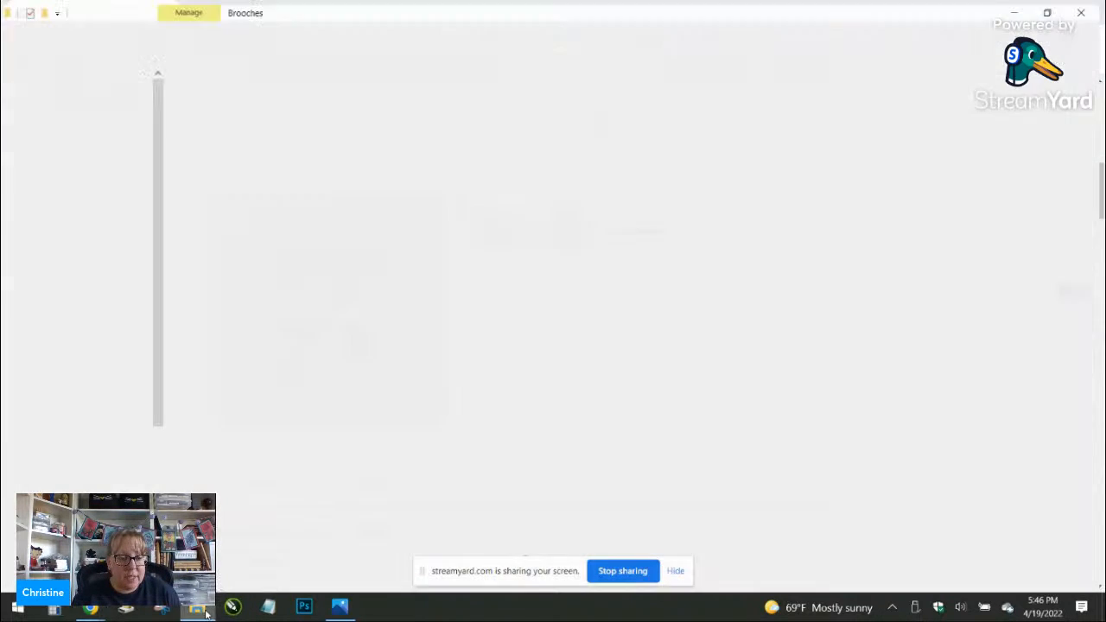
{"action": "scroll", "coordinate": [757, 166], "scroll_direction": "up", "scroll_amount": 3}
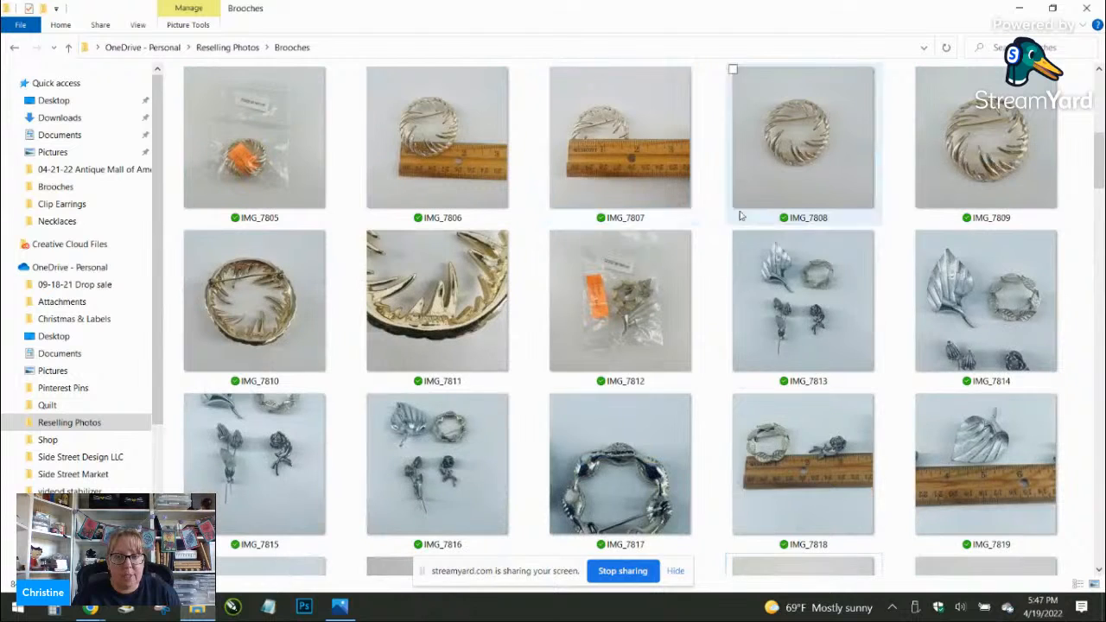
{"action": "left_click", "coordinate": [801, 291]}
{"action": "double_click", "coordinate": [801, 290]}
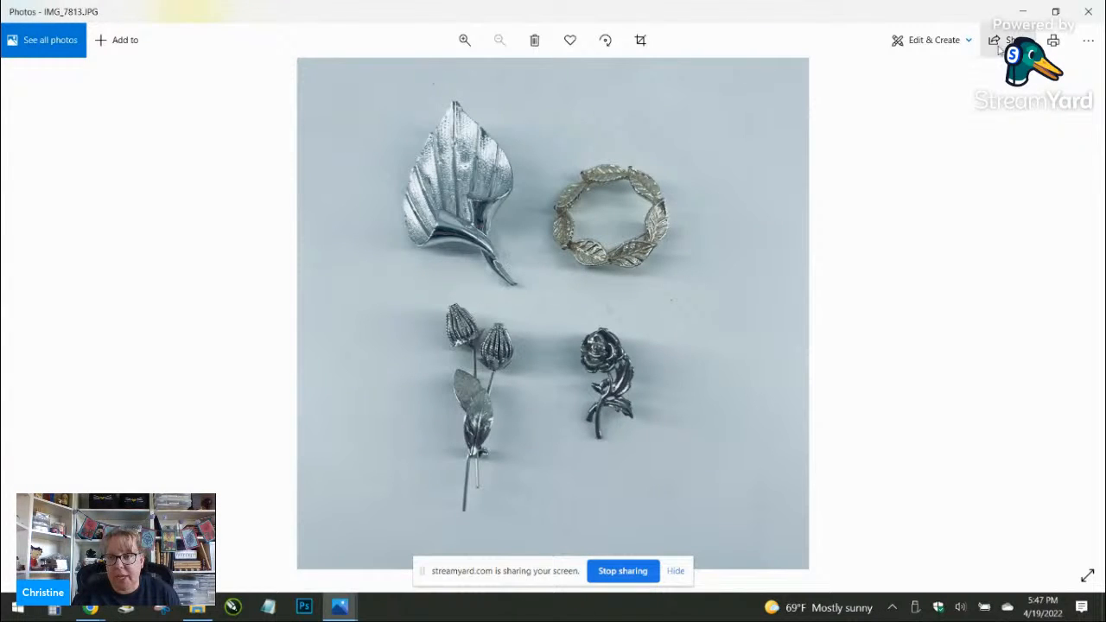
{"action": "left_click", "coordinate": [1088, 15]}
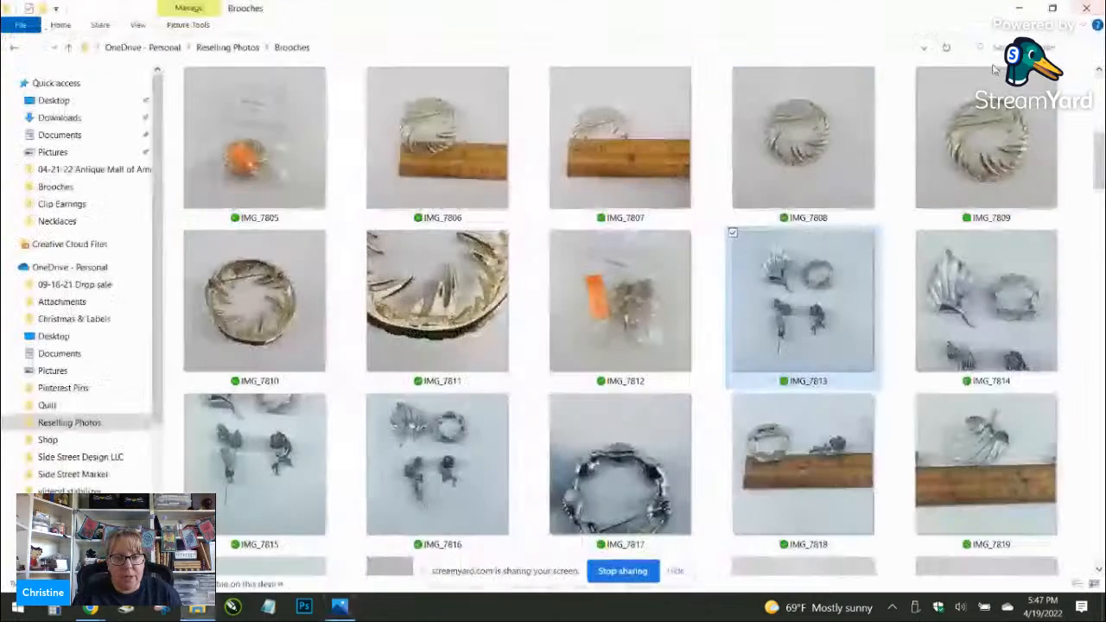
{"action": "left_click", "coordinate": [1019, 7]}
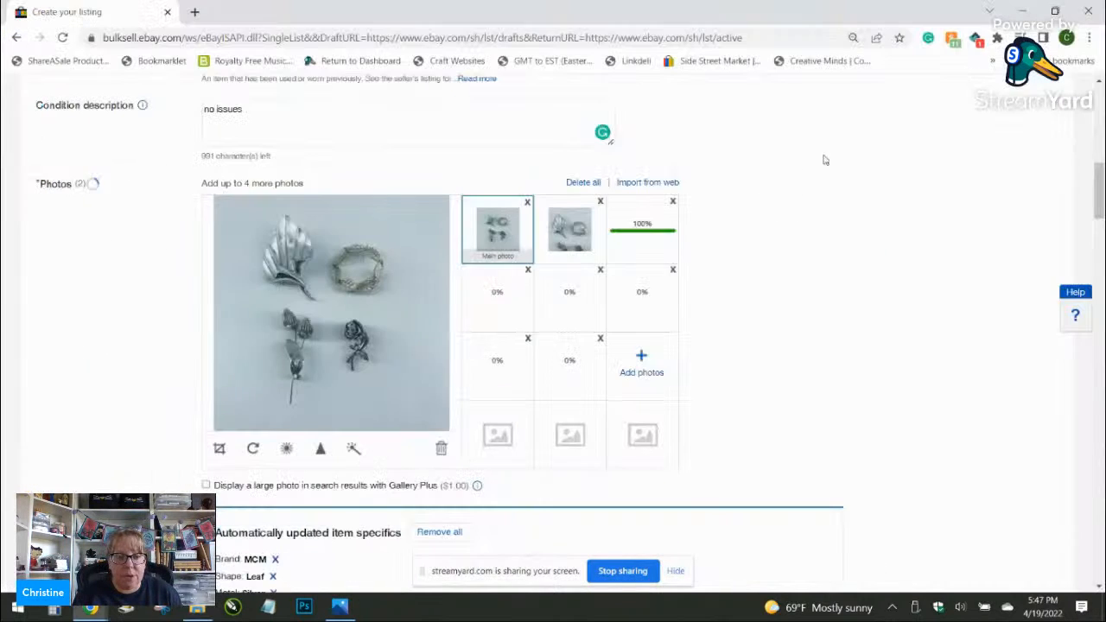
Step: Auto-enhance the main brooch photo, and set the listing's brand to Unbranded
{"action": "left_click", "coordinate": [353, 447]}
{"action": "left_click", "coordinate": [429, 448]}
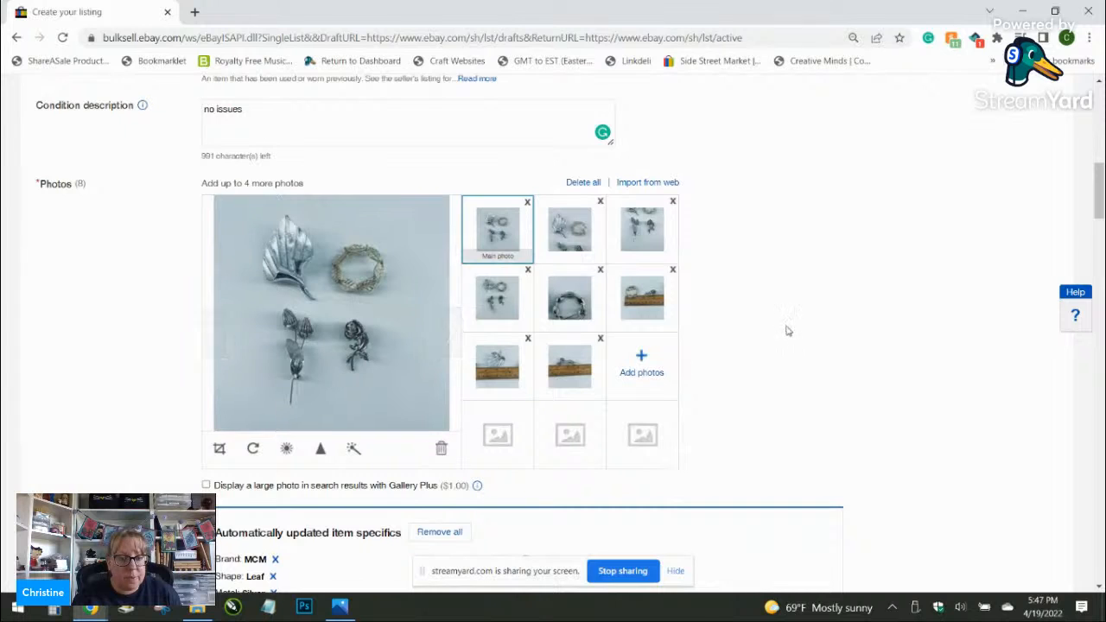
{"action": "scroll", "coordinate": [784, 328], "scroll_direction": "down", "scroll_amount": 2}
{"action": "scroll", "coordinate": [784, 328], "scroll_direction": "down", "scroll_amount": 2}
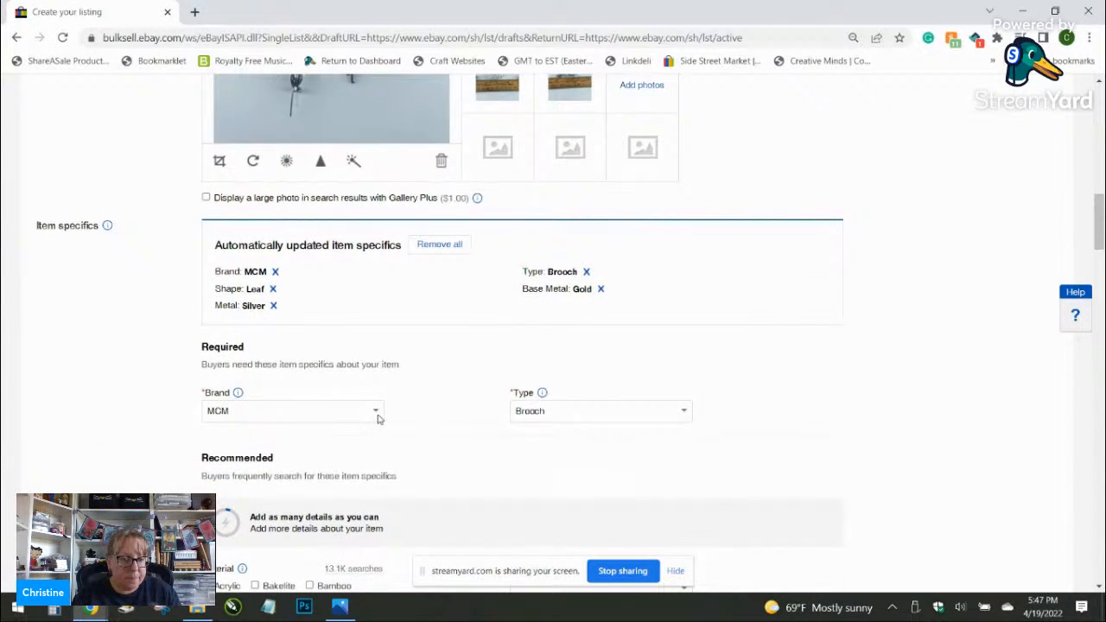
{"action": "left_click", "coordinate": [380, 414]}
{"action": "left_click", "coordinate": [308, 439]}
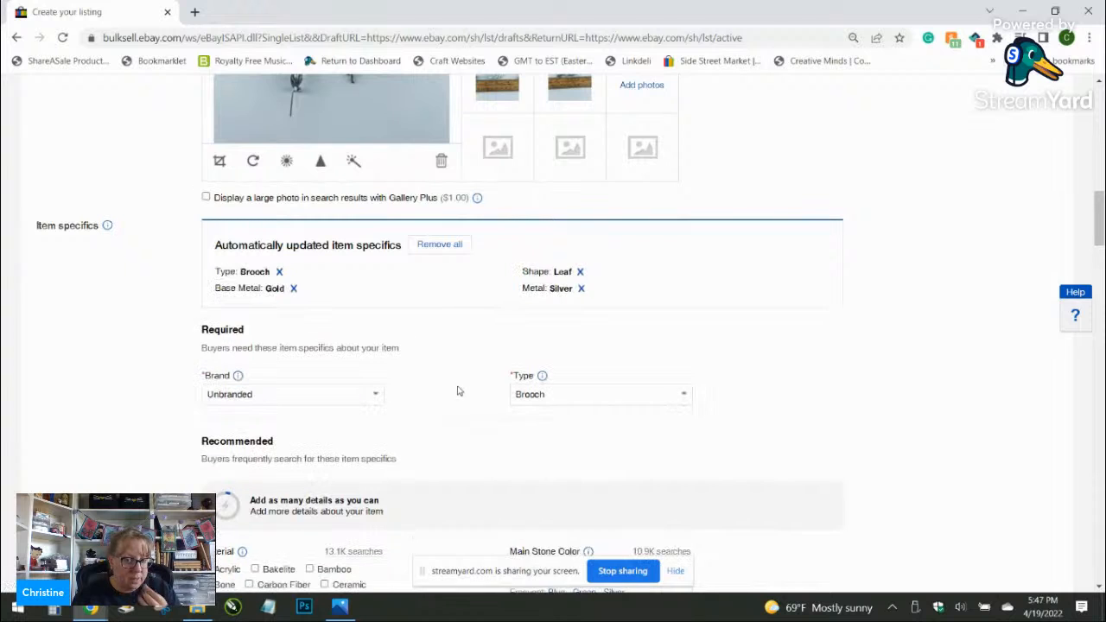
Step: Set the brooch lot's recommended item specifics to Metal for material and Silver for color
{"action": "scroll", "coordinate": [461, 382], "scroll_direction": "down", "scroll_amount": 3}
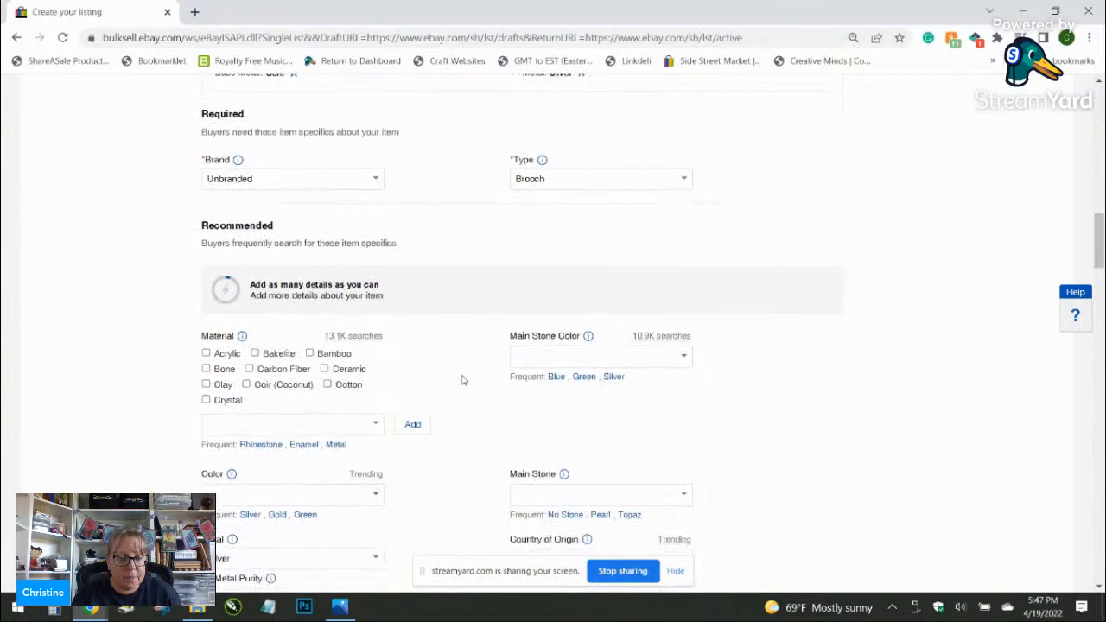
{"action": "scroll", "coordinate": [461, 380], "scroll_direction": "down", "scroll_amount": 1}
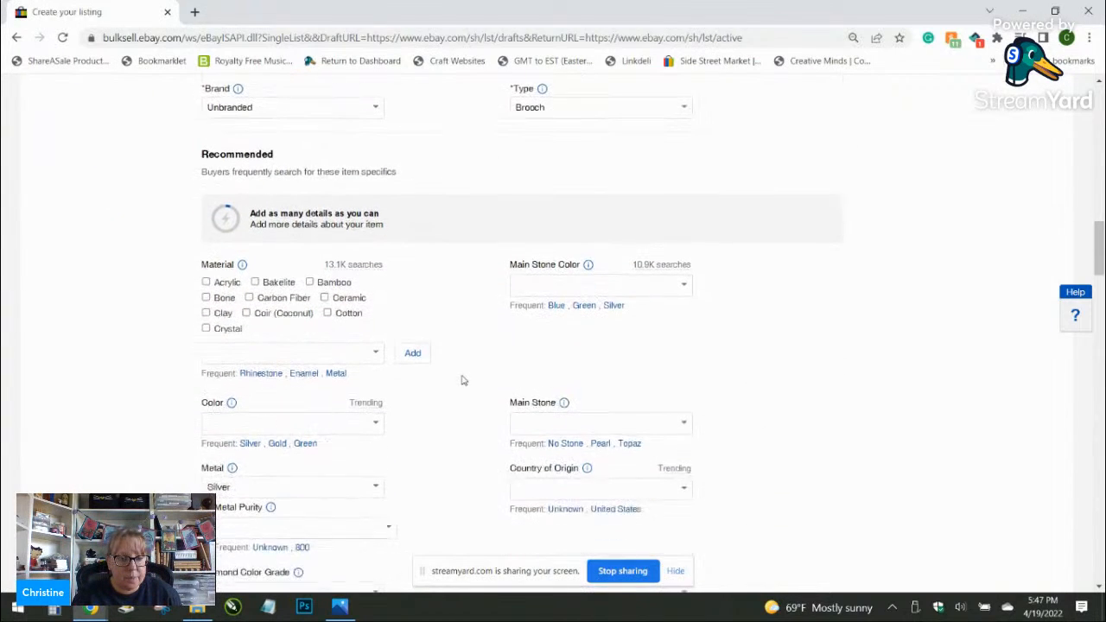
{"action": "left_click", "coordinate": [336, 373]}
{"action": "left_click", "coordinate": [251, 431]}
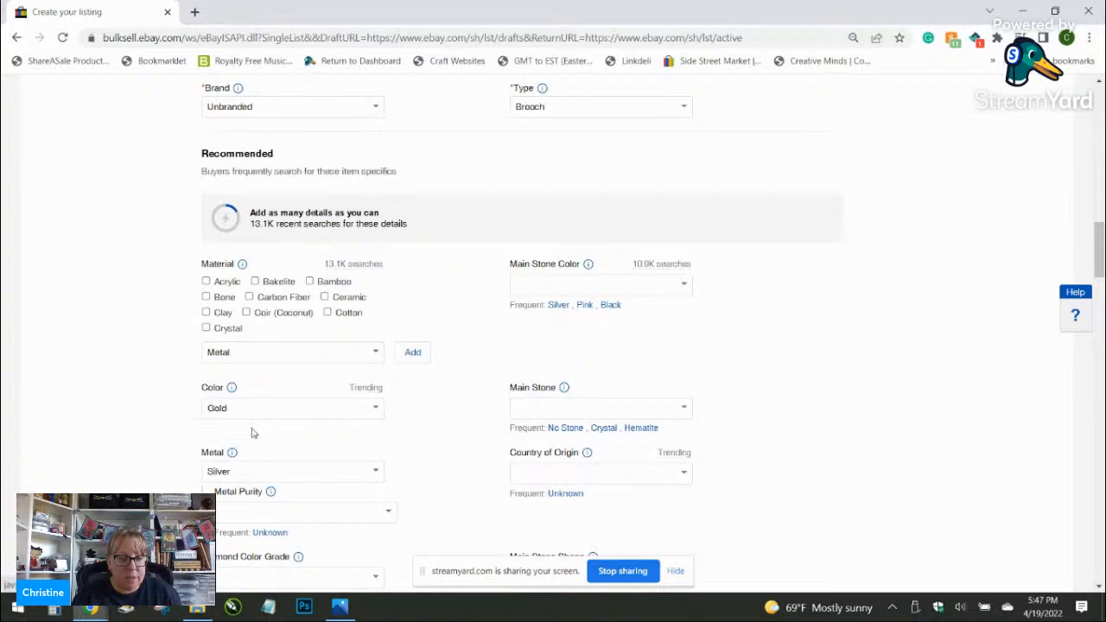
{"action": "left_click_drag", "start_coordinate": [371, 412], "coordinate": [196, 414]}
{"action": "type", "text": "sio"}
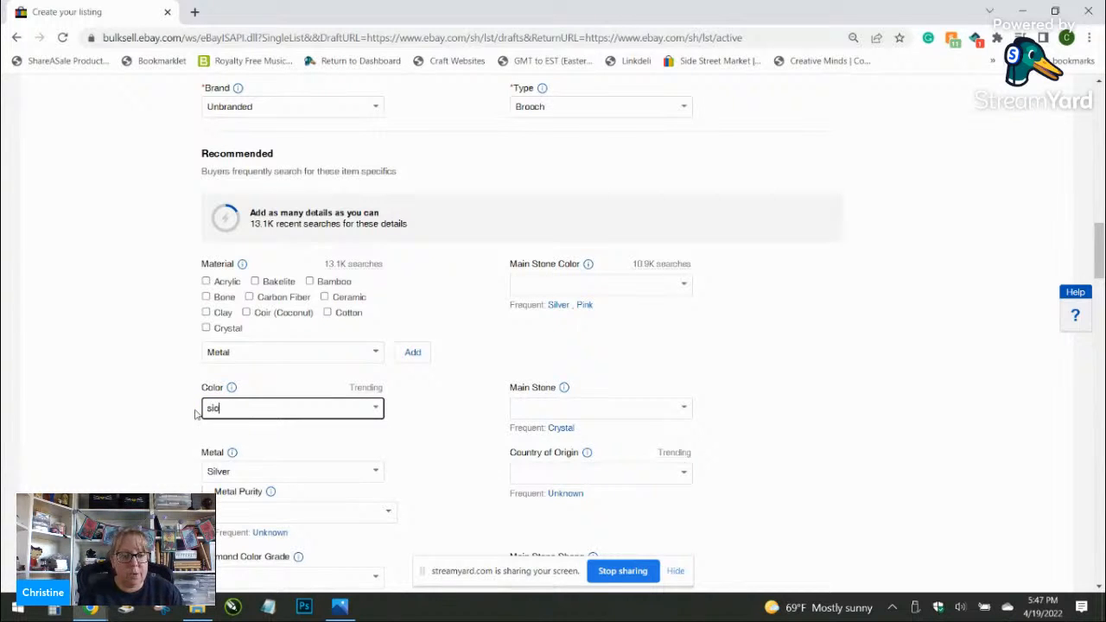
{"action": "key", "text": "BackSpace"}
{"action": "type", "text": "lver"}
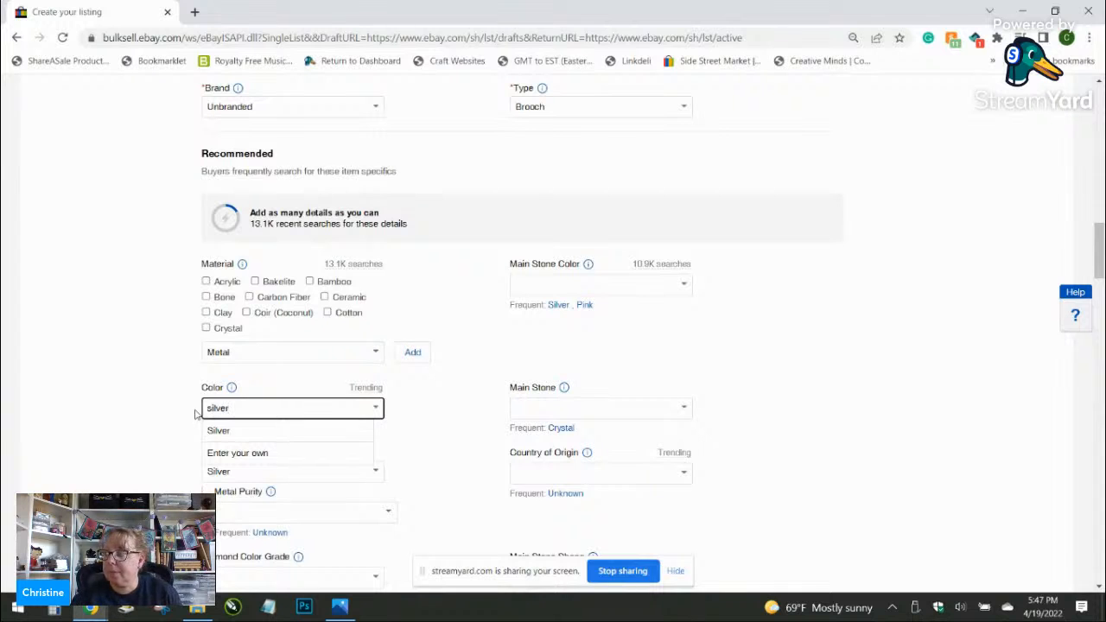
{"action": "left_click", "coordinate": [253, 432]}
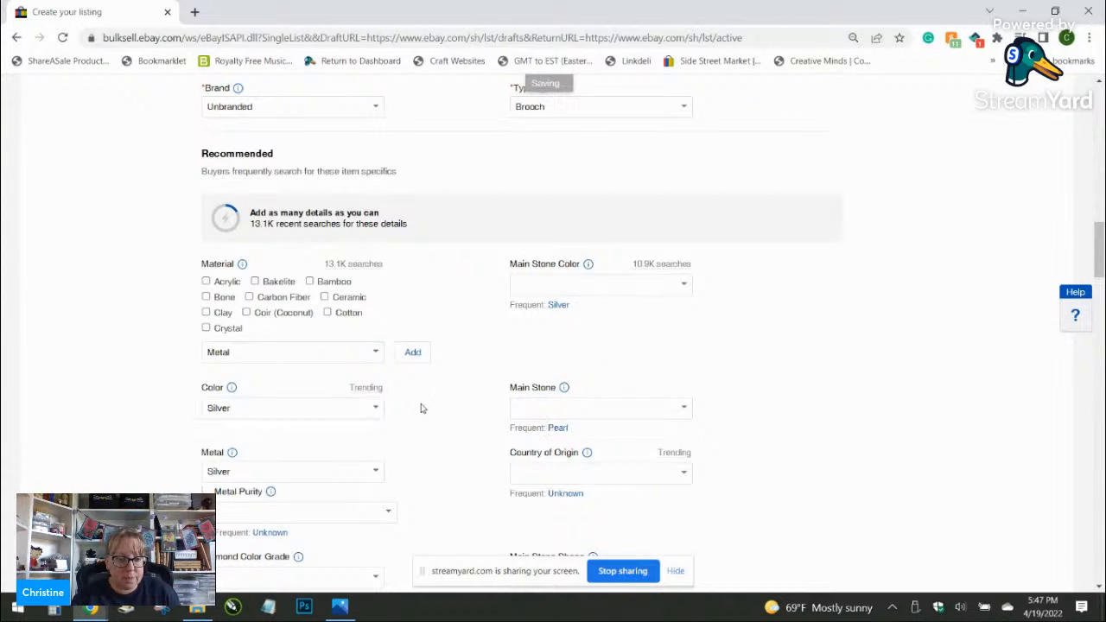
Step: Fill the description with the copied title, "3 silver 1 gold", "round gold toned leaf brooch has a marking unable to read" and "sizes vary see photos"
{"action": "scroll", "coordinate": [414, 408], "scroll_direction": "down", "scroll_amount": 2}
{"action": "scroll", "coordinate": [420, 408], "scroll_direction": "down", "scroll_amount": 4}
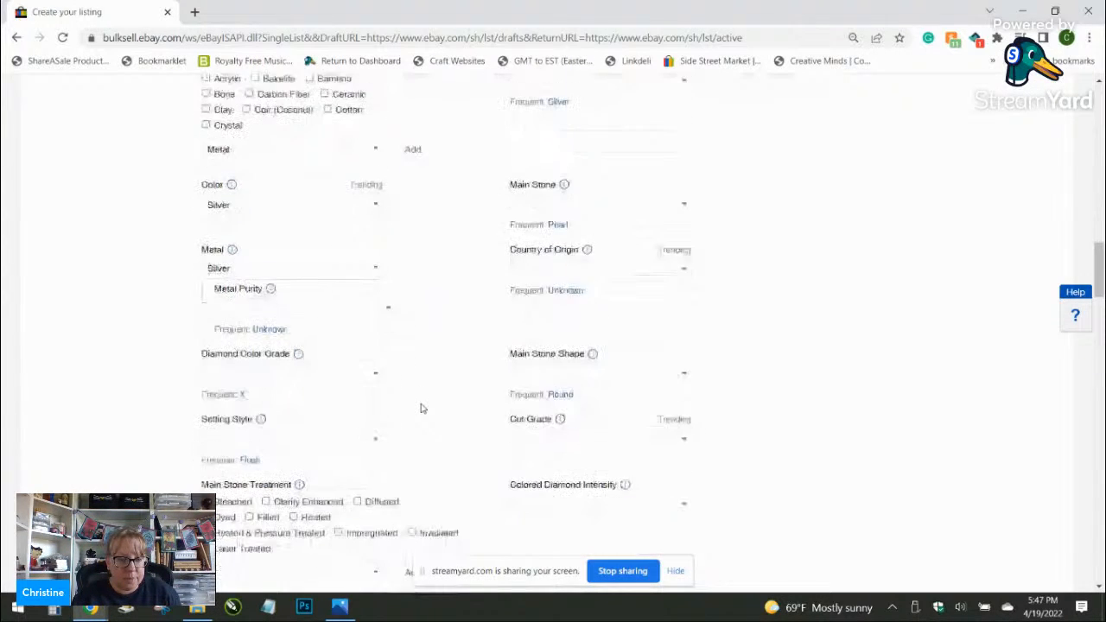
{"action": "scroll", "coordinate": [421, 409], "scroll_direction": "down", "scroll_amount": 4}
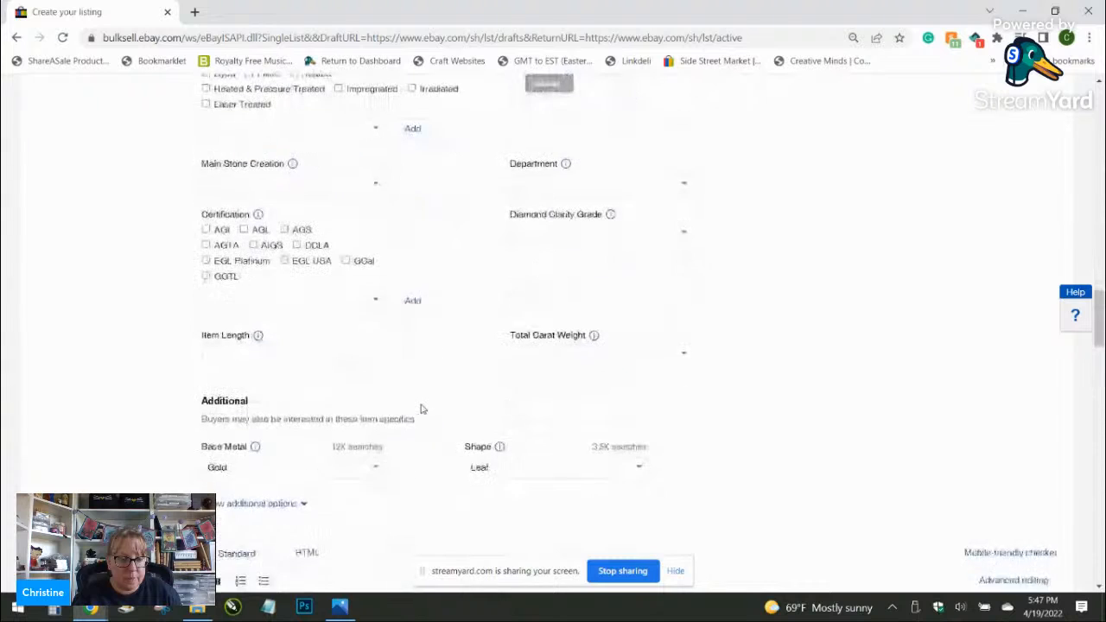
{"action": "left_click", "coordinate": [392, 453]}
{"action": "type", "text": "Lot of Silver and Gold tone leaf and flower brooches MCM"}
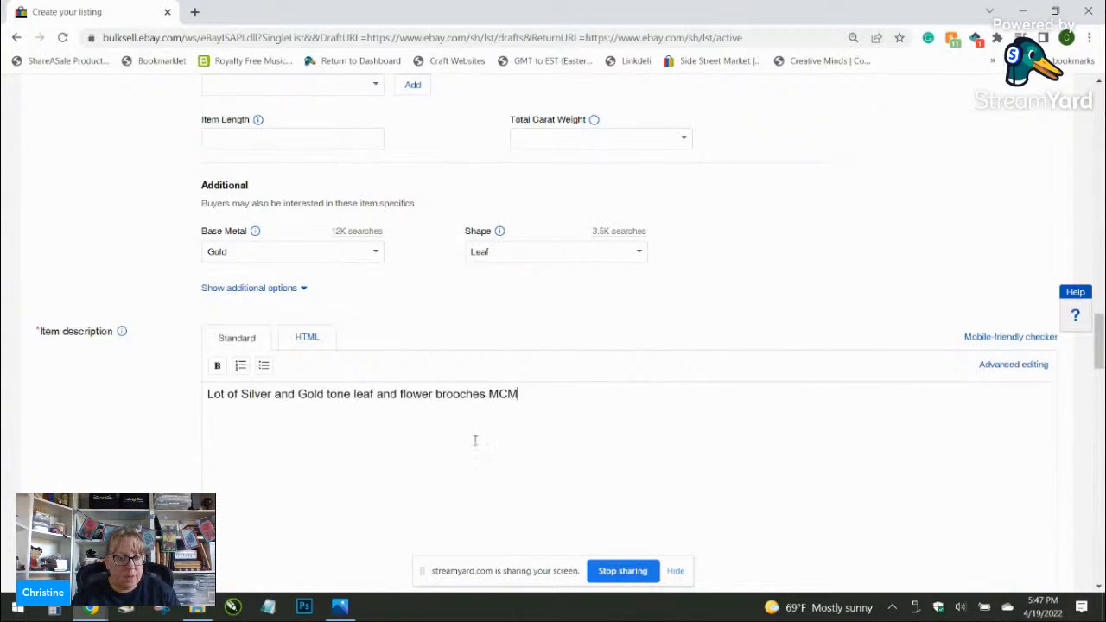
{"action": "key", "text": "Return"}
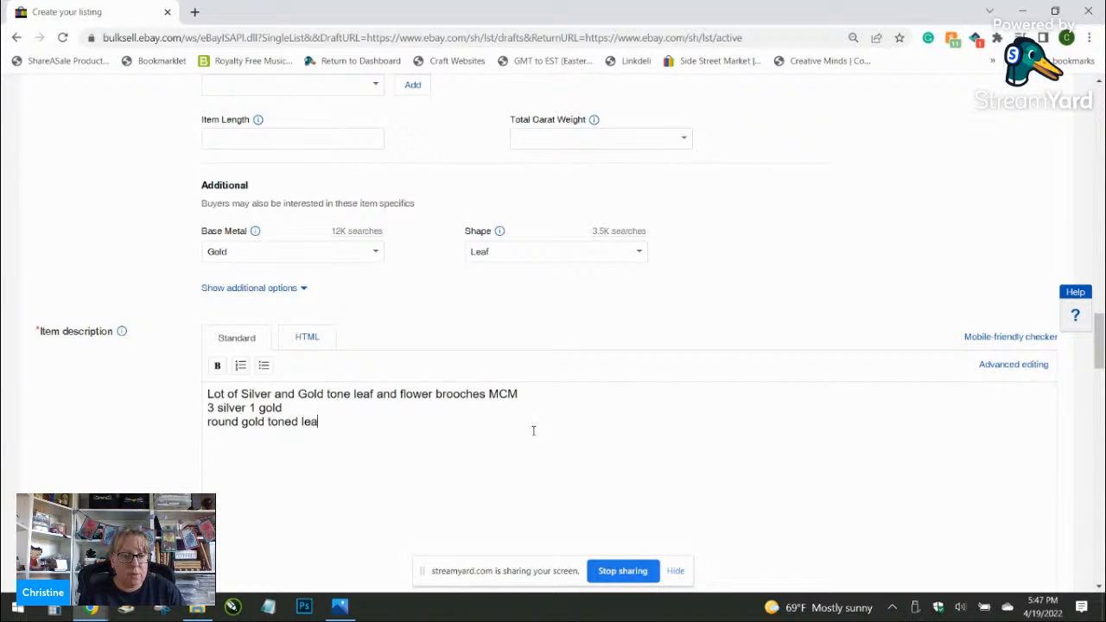
{"action": "type", "text": "h has a marking unable to read"}
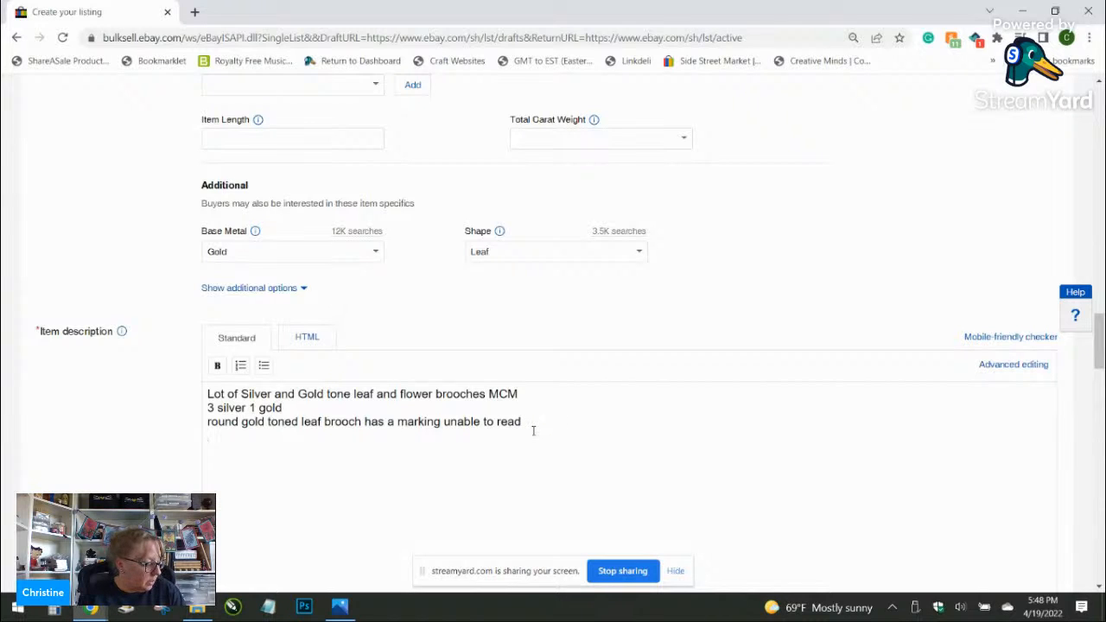
{"action": "type", "text": "zes vary"}
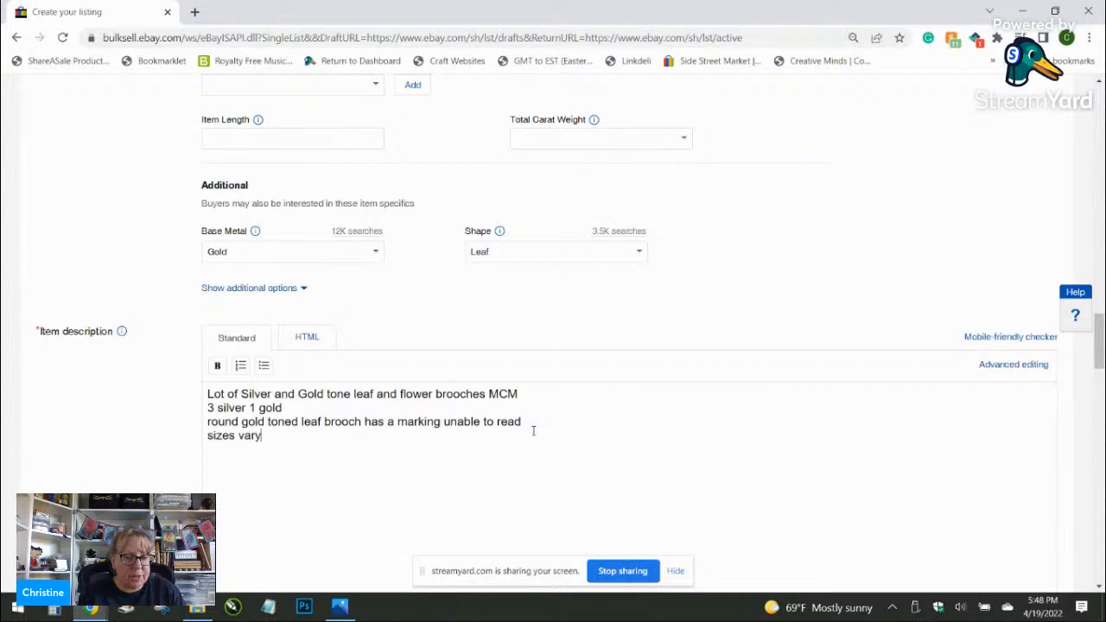
{"action": "type", "text": " see photos"}
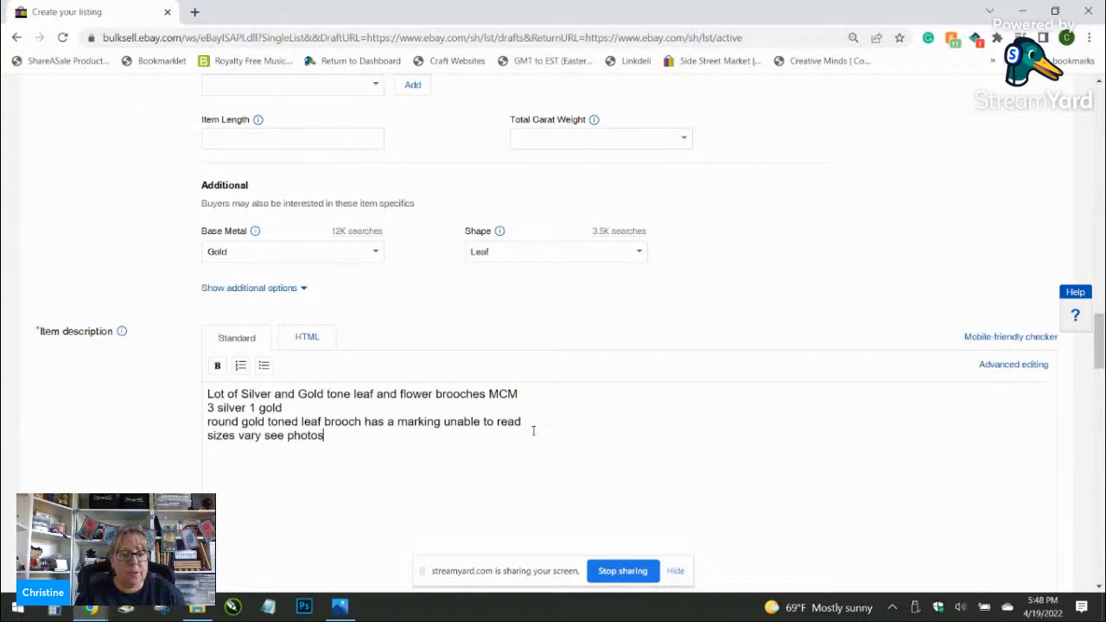
Step: Set the fixed Buy It Now price of the brooch lot to 15.99
{"action": "scroll", "coordinate": [469, 319], "scroll_direction": "down", "scroll_amount": 5}
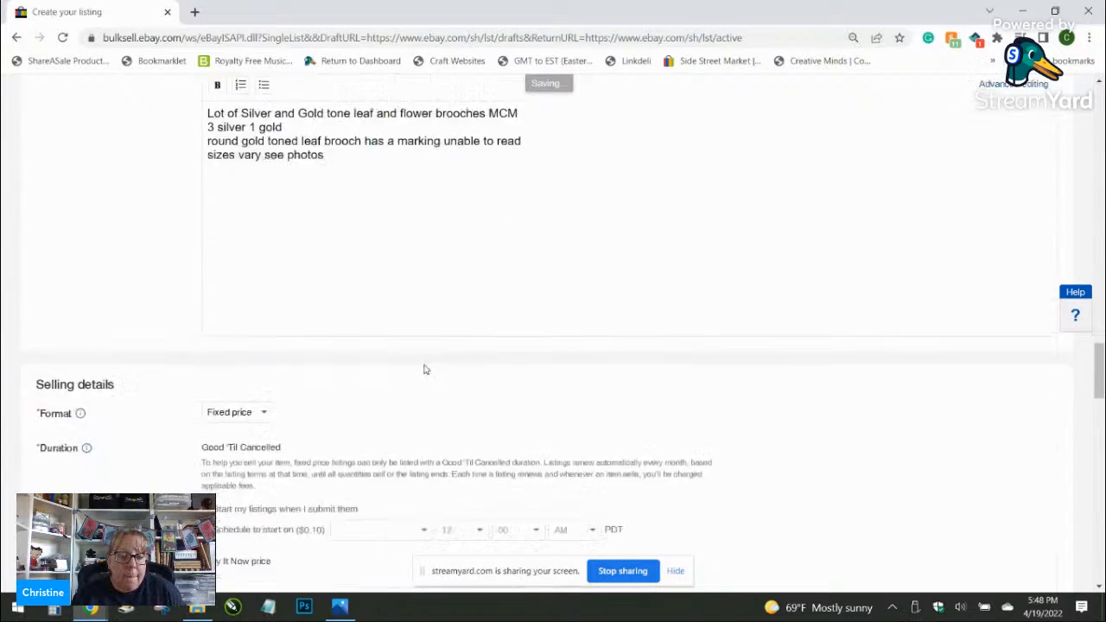
{"action": "left_click", "coordinate": [248, 501]}
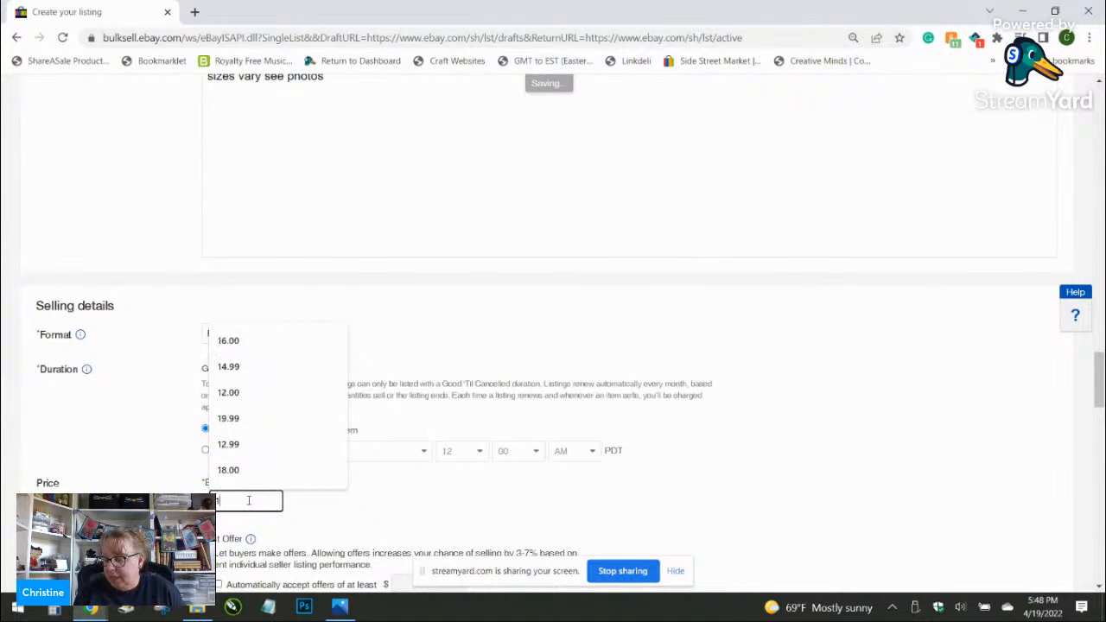
{"action": "type", "text": "15.99"}
{"action": "left_click", "coordinate": [426, 301]}
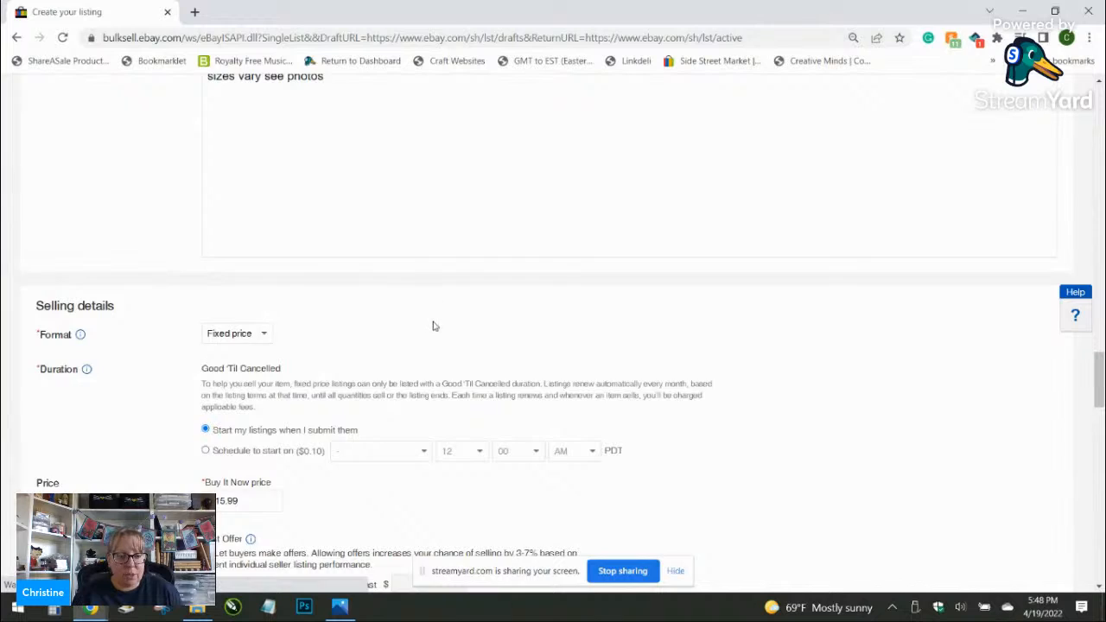
Step: Set the package dimensions to 6 x 6 x 1 in. and the package weight to 5 oz
{"action": "scroll", "coordinate": [433, 325], "scroll_direction": "down", "scroll_amount": 7}
{"action": "scroll", "coordinate": [429, 338], "scroll_direction": "down", "scroll_amount": 4}
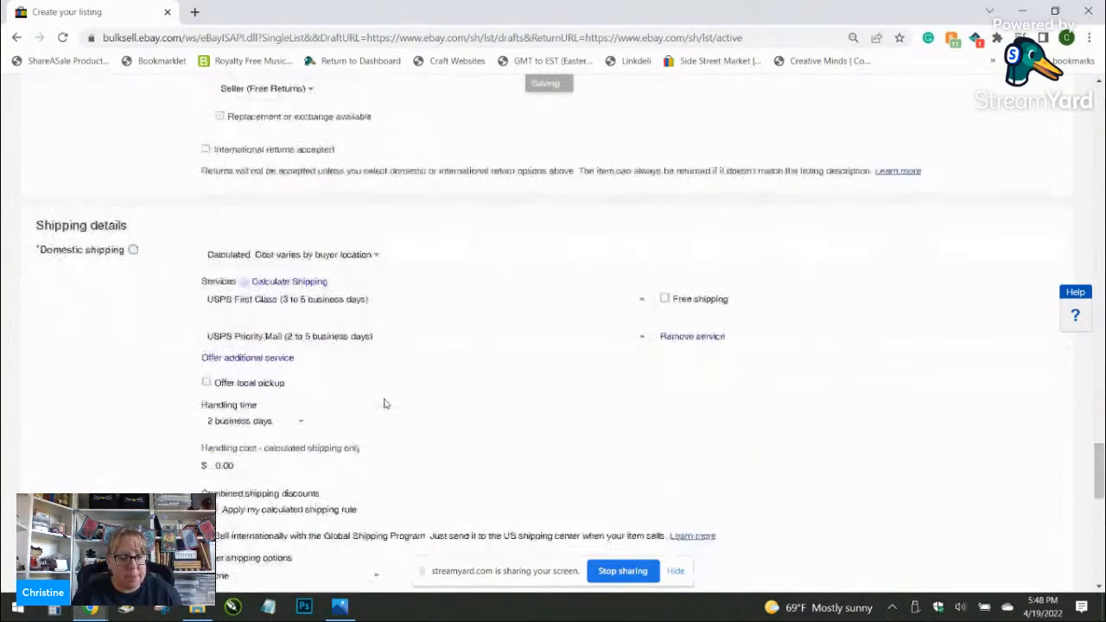
{"action": "scroll", "coordinate": [434, 394], "scroll_direction": "down", "scroll_amount": 3}
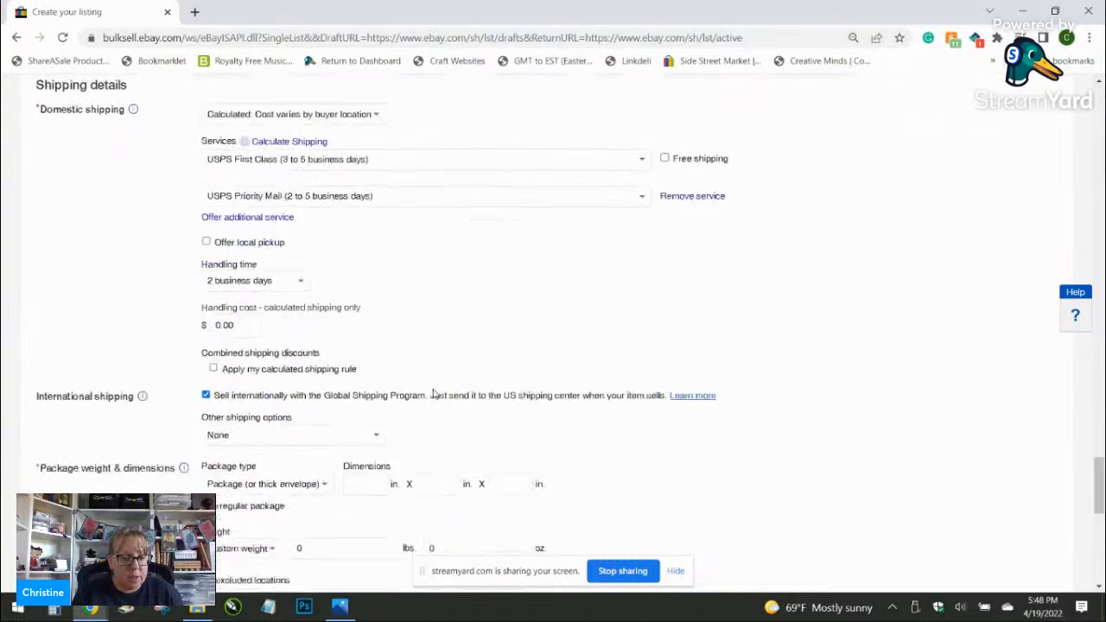
{"action": "left_click", "coordinate": [368, 408]}
{"action": "type", "text": "6"}
{"action": "key", "text": "Tab"}
{"action": "type", "text": "6"}
{"action": "key", "text": "Tab"}
{"action": "type", "text": "1"}
{"action": "key", "text": "Tab"}
{"action": "key", "text": "Tab"}
{"action": "type", "text": "3"}
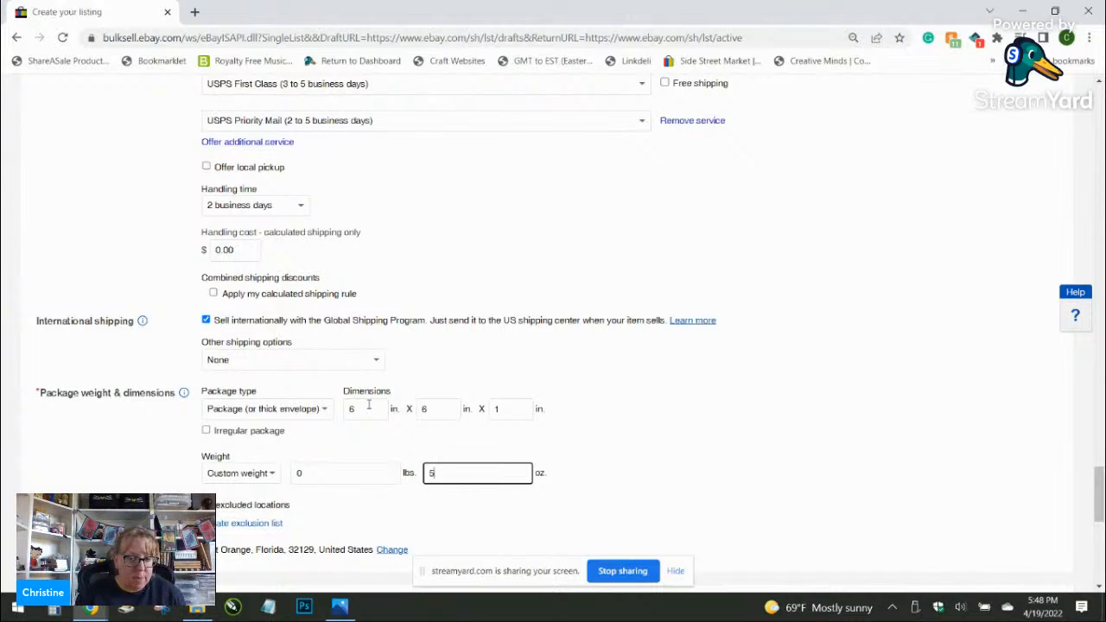
{"action": "left_click", "coordinate": [458, 373]}
Step: Enable Promoted Listings Standard for the brooch lot and set the ad rate to 5%
{"action": "scroll", "coordinate": [458, 373], "scroll_direction": "down", "scroll_amount": 3}
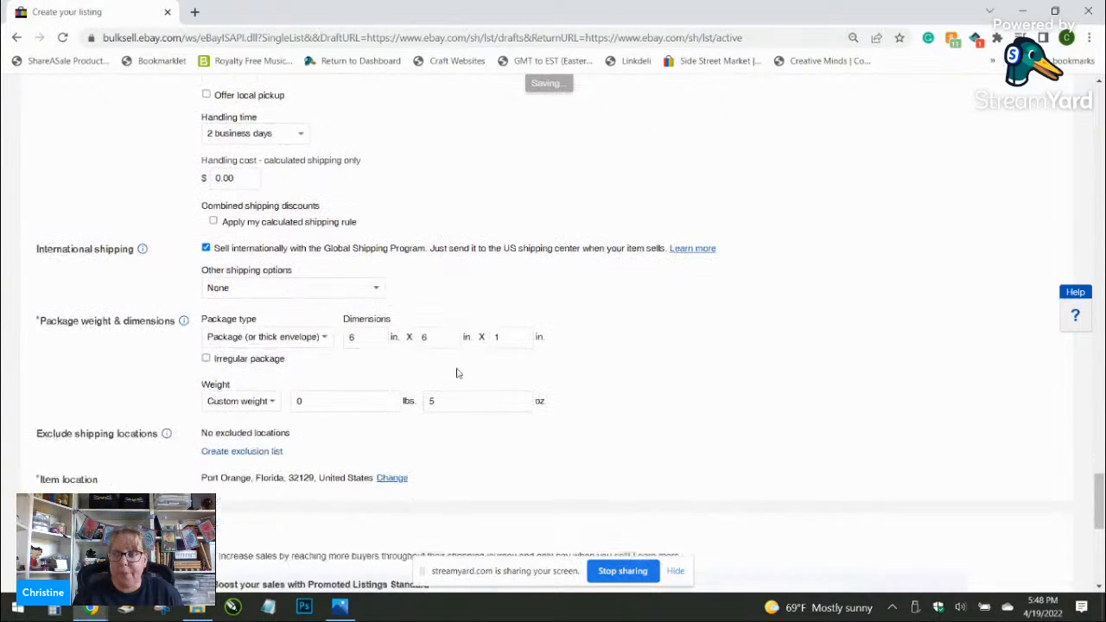
{"action": "left_click", "coordinate": [208, 413]}
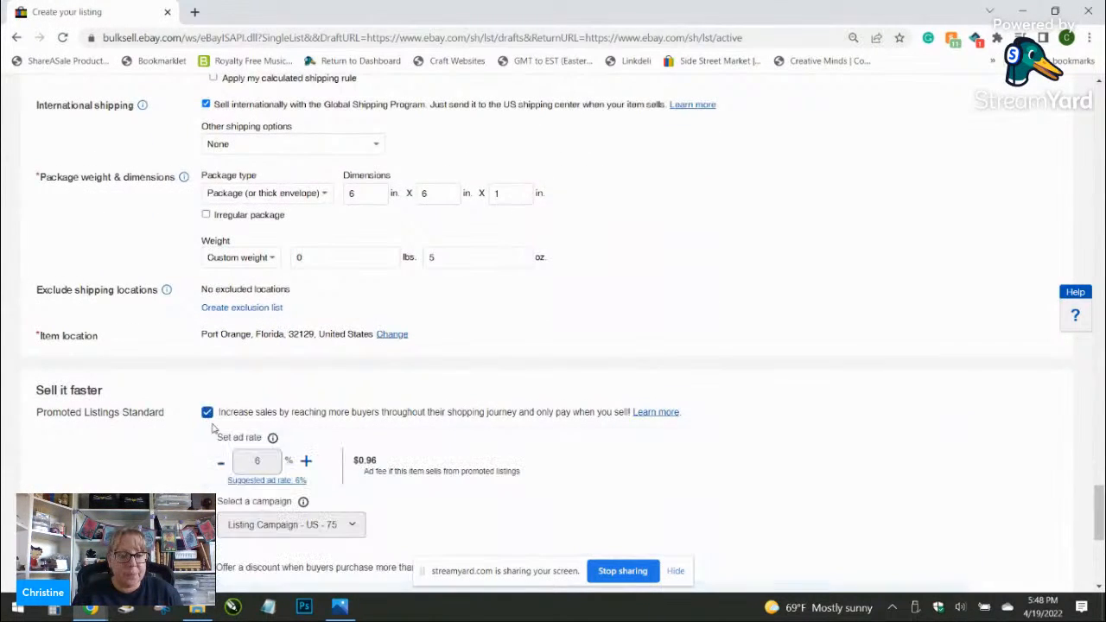
{"action": "double_click", "coordinate": [247, 462]}
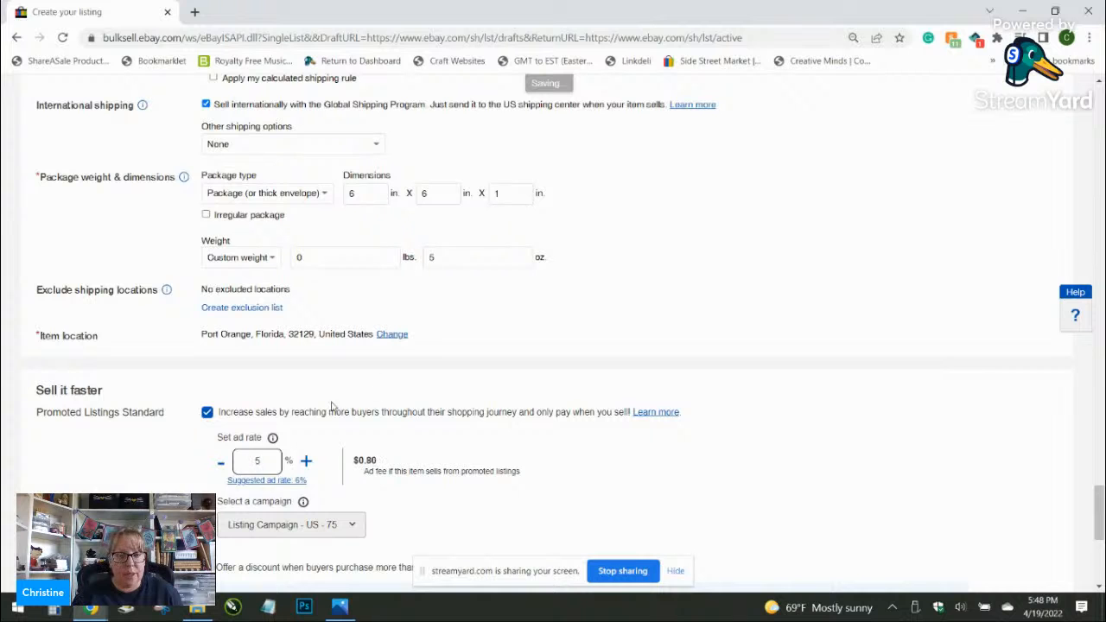
{"action": "type", "text": "5"}
Step: Preview the brooch lot listing, publish it, and finish listing to return to the active listings
{"action": "scroll", "coordinate": [477, 380], "scroll_direction": "down", "scroll_amount": 4}
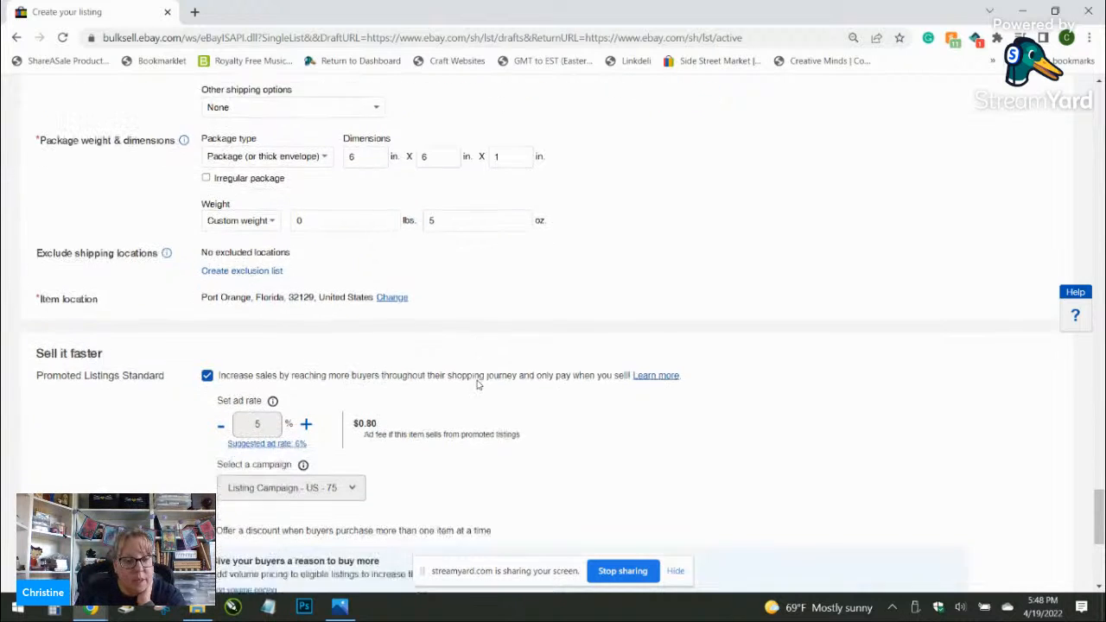
{"action": "left_click", "coordinate": [234, 531]}
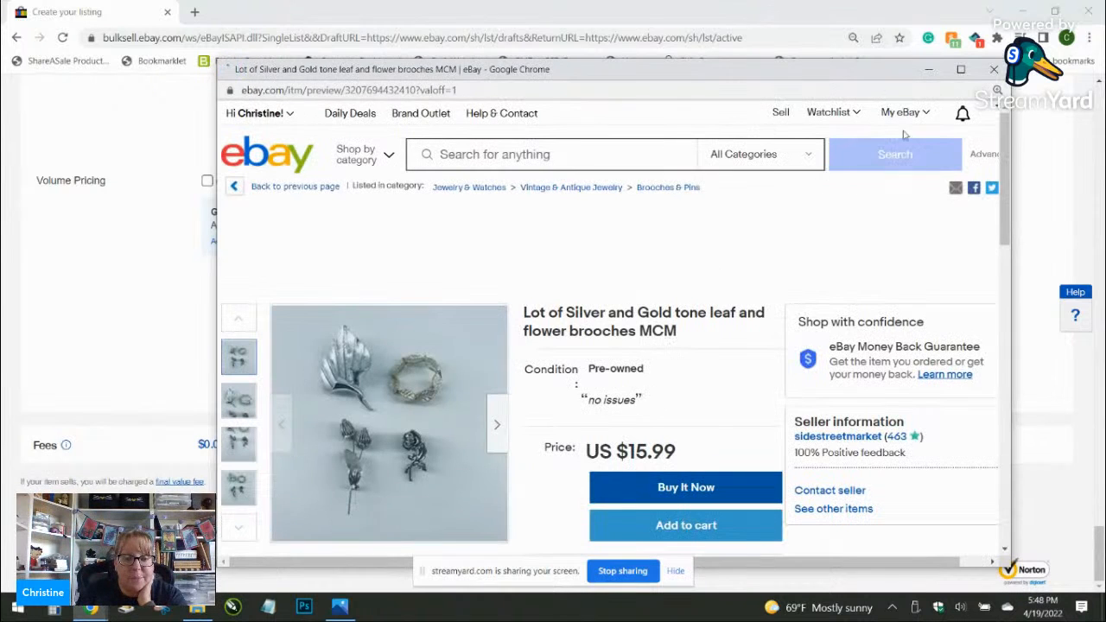
{"action": "left_click", "coordinate": [993, 69]}
{"action": "left_click", "coordinate": [129, 530]}
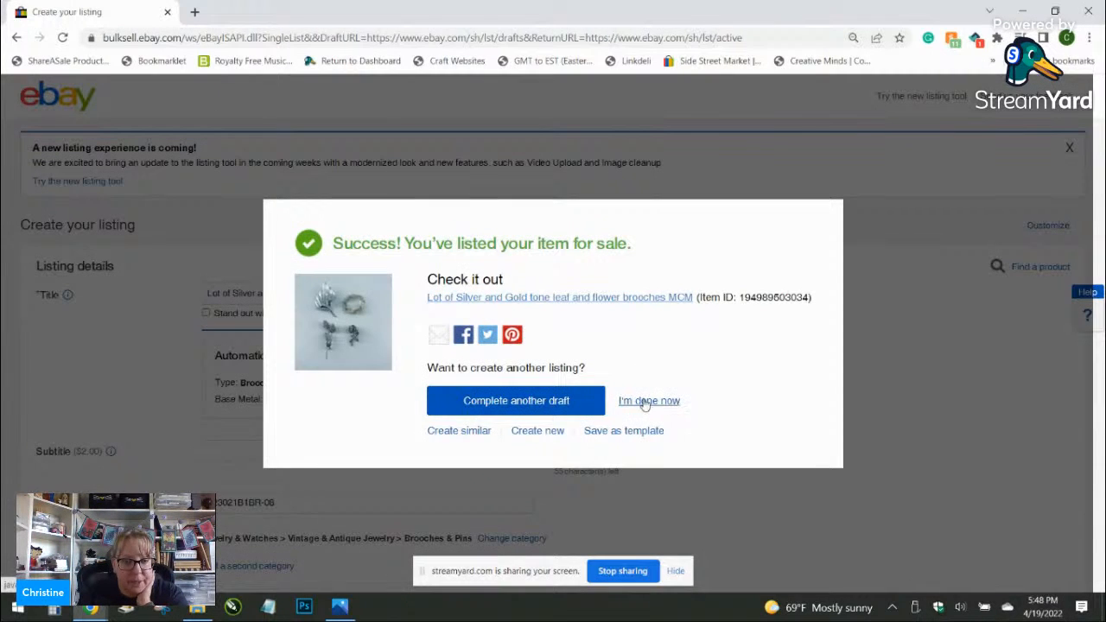
{"action": "left_click", "coordinate": [644, 400]}
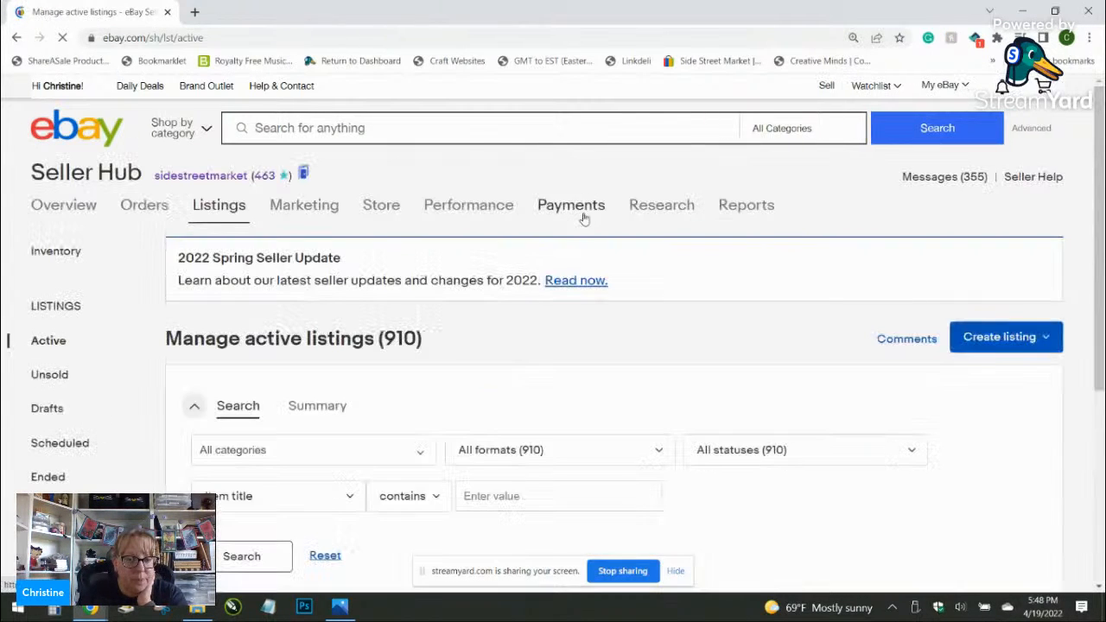
Step: Search eBay for "sarah coventry silver and gold round brooch"
{"action": "scroll", "coordinate": [574, 259], "scroll_direction": "down", "scroll_amount": 1}
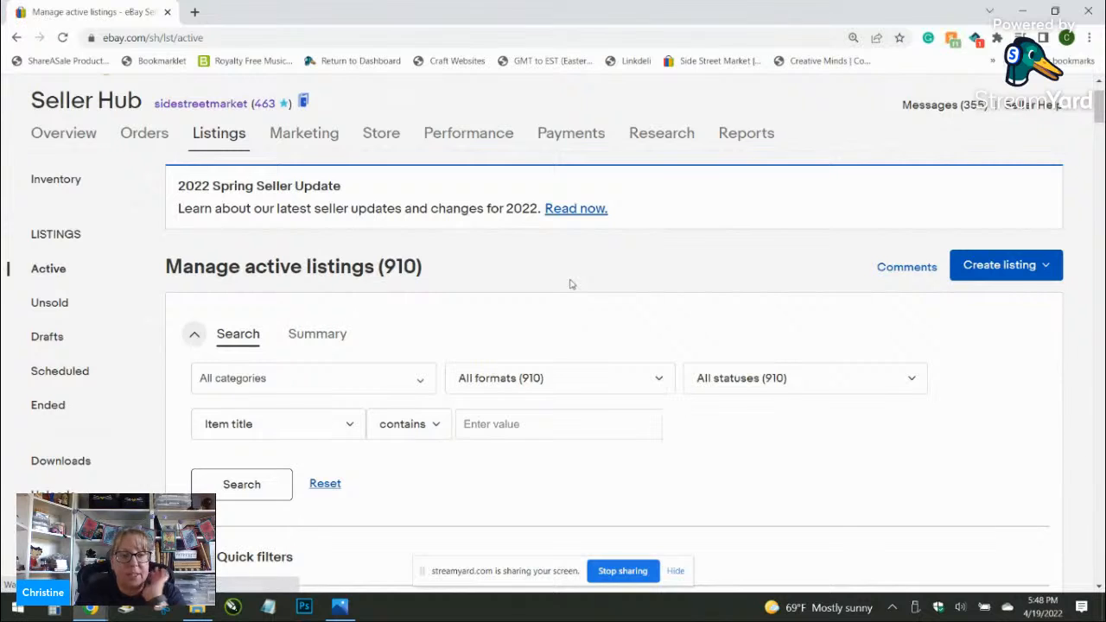
{"action": "scroll", "coordinate": [578, 297], "scroll_direction": "down", "scroll_amount": 3}
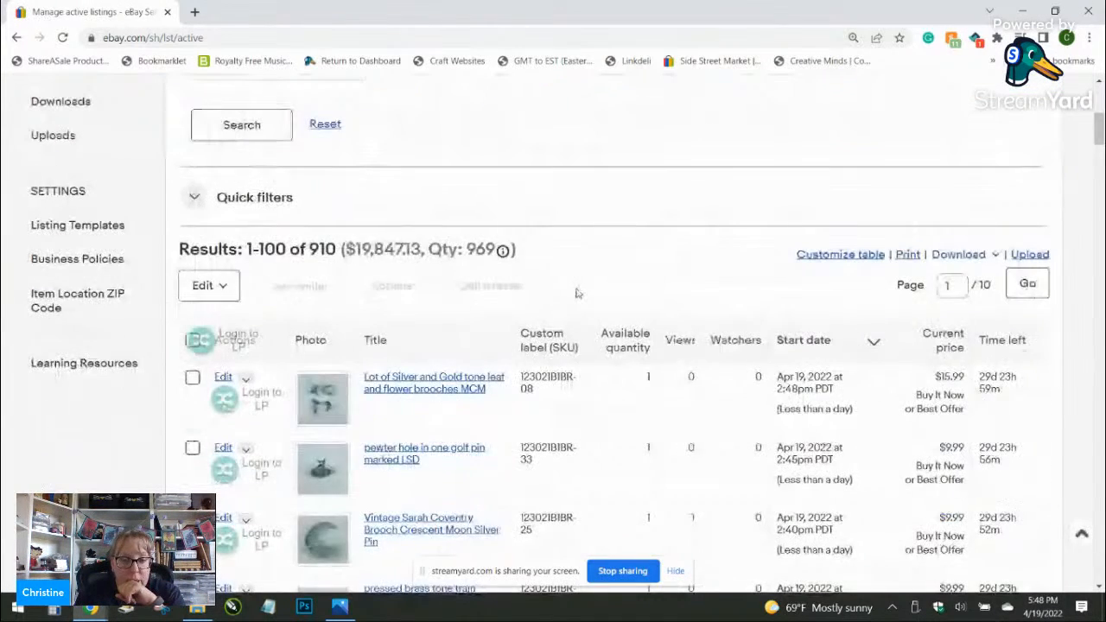
{"action": "scroll", "coordinate": [579, 279], "scroll_direction": "up", "scroll_amount": 2}
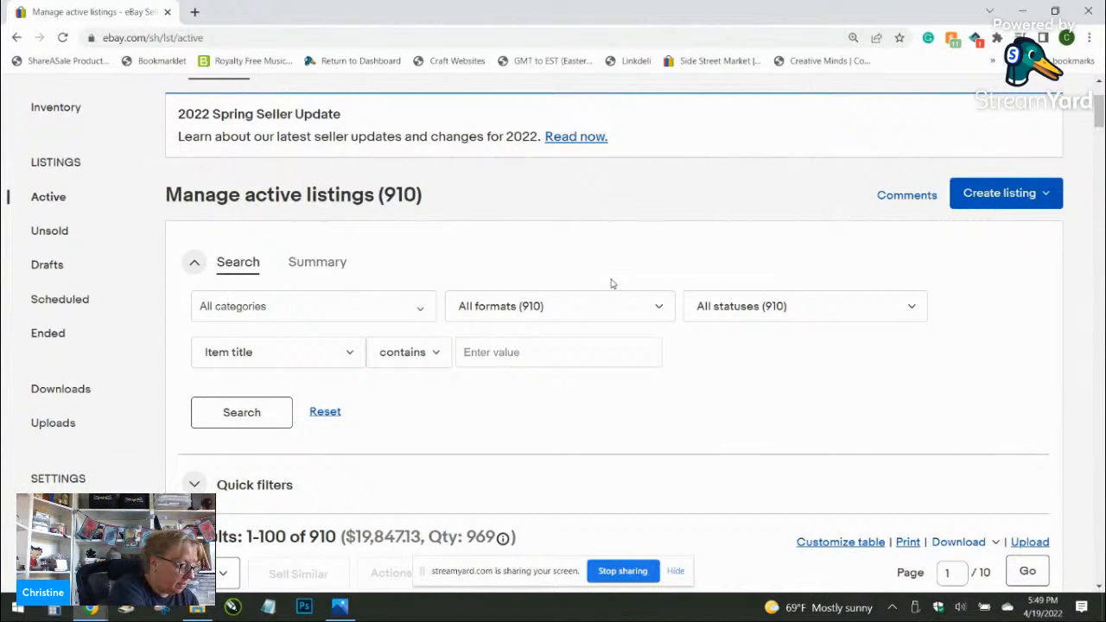
{"action": "scroll", "coordinate": [585, 190], "scroll_direction": "up", "scroll_amount": 2}
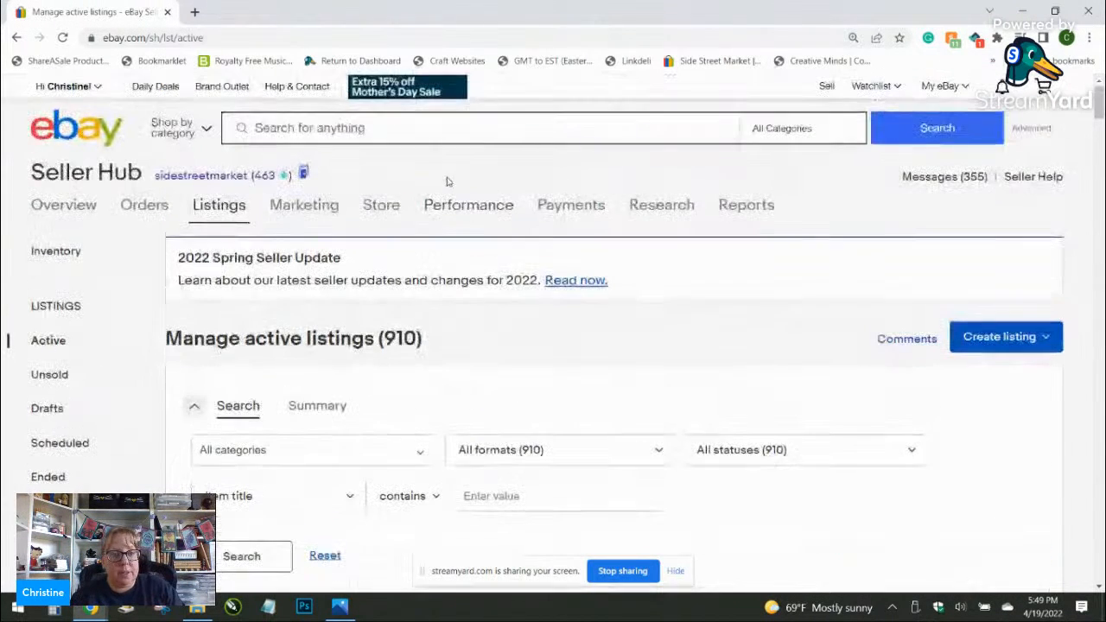
{"action": "left_click", "coordinate": [397, 129]}
{"action": "type", "text": "sarah"}
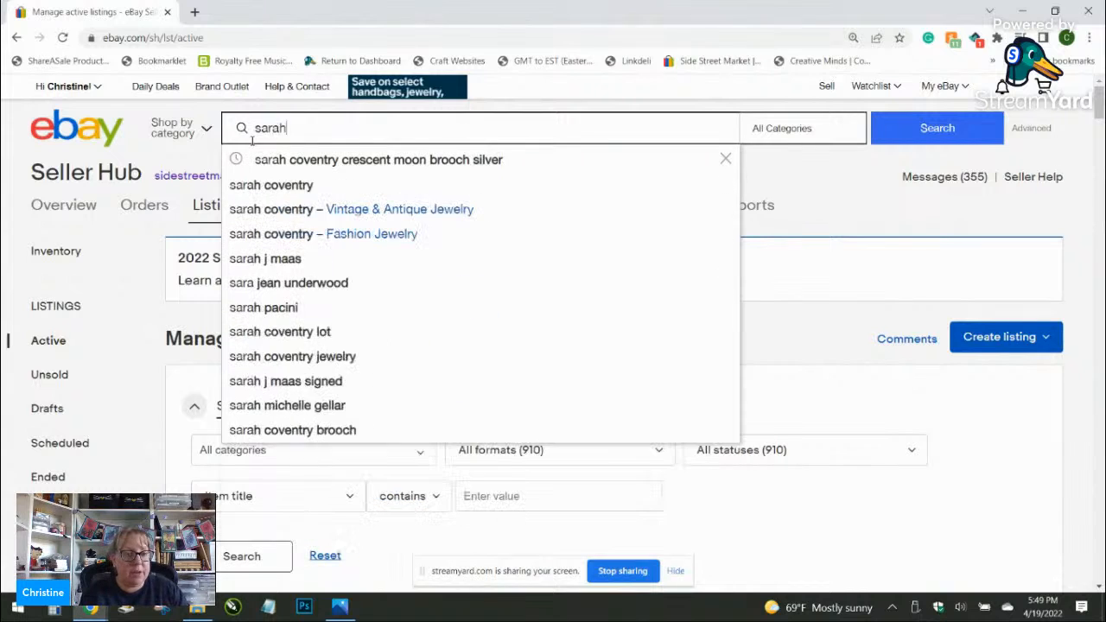
{"action": "type", "text": " coventry whi"}
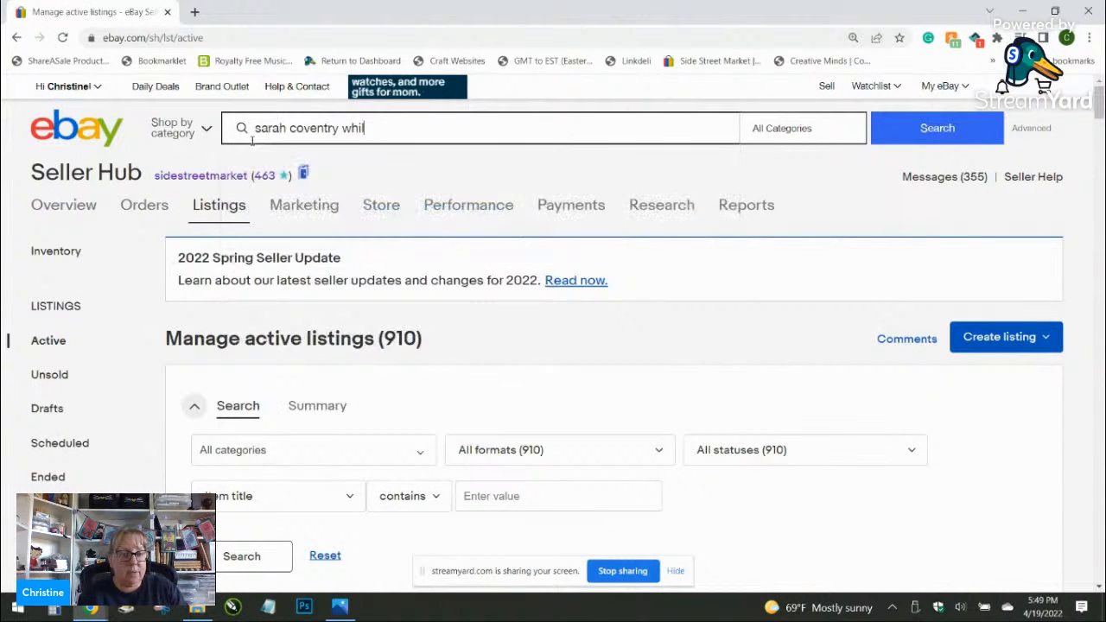
{"action": "key", "text": "BackSpace"}
{"action": "type", "text": "silver and gol"}
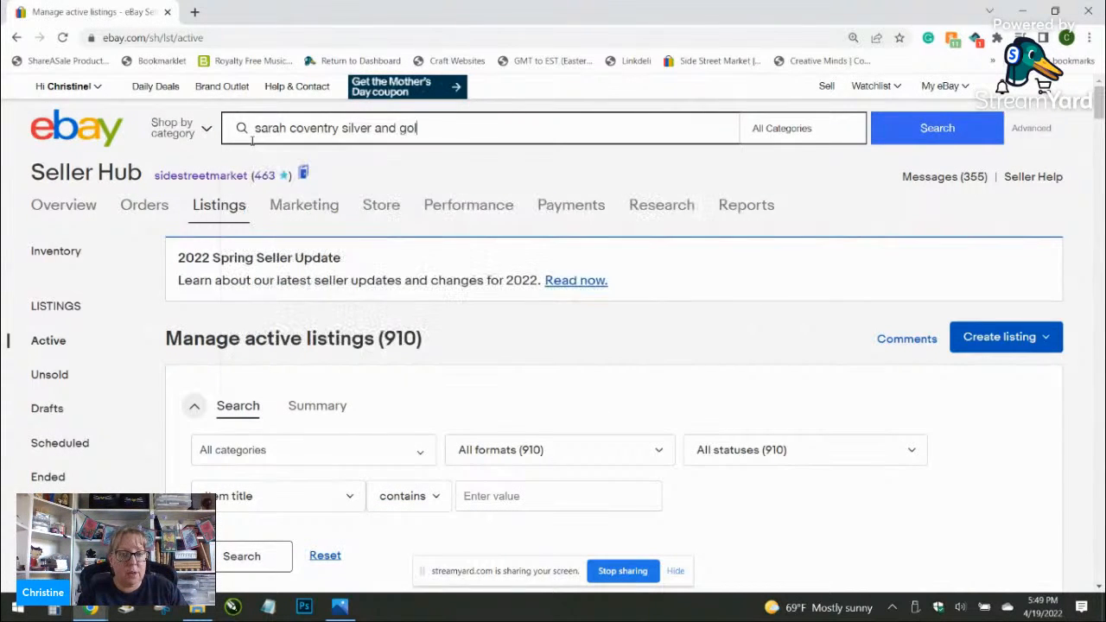
{"action": "type", "text": "d round brooch"}
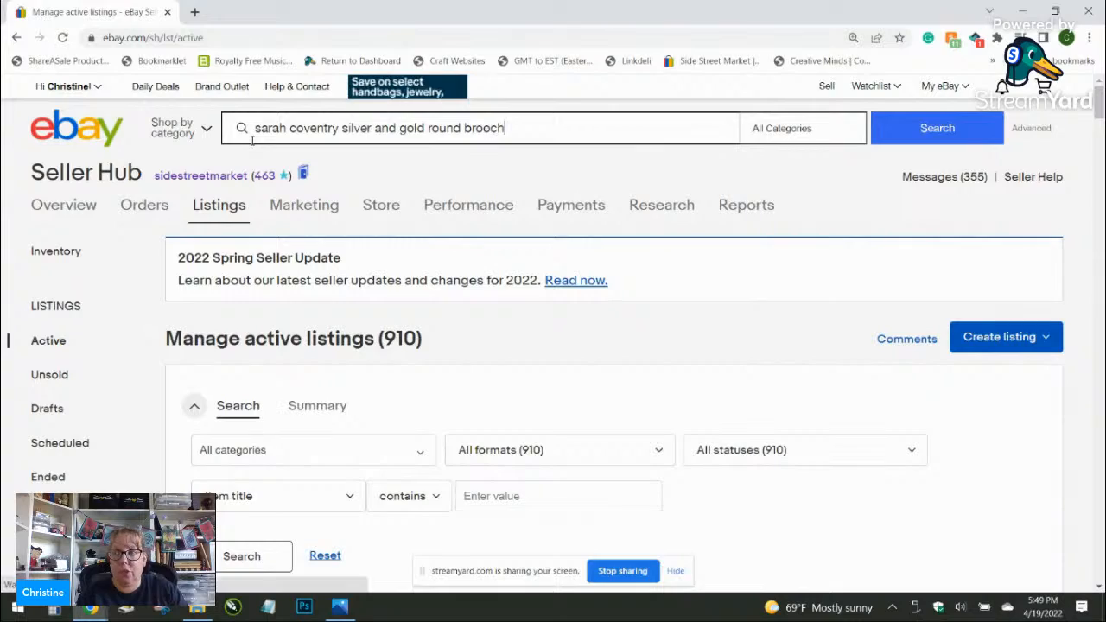
{"action": "key", "text": "Return"}
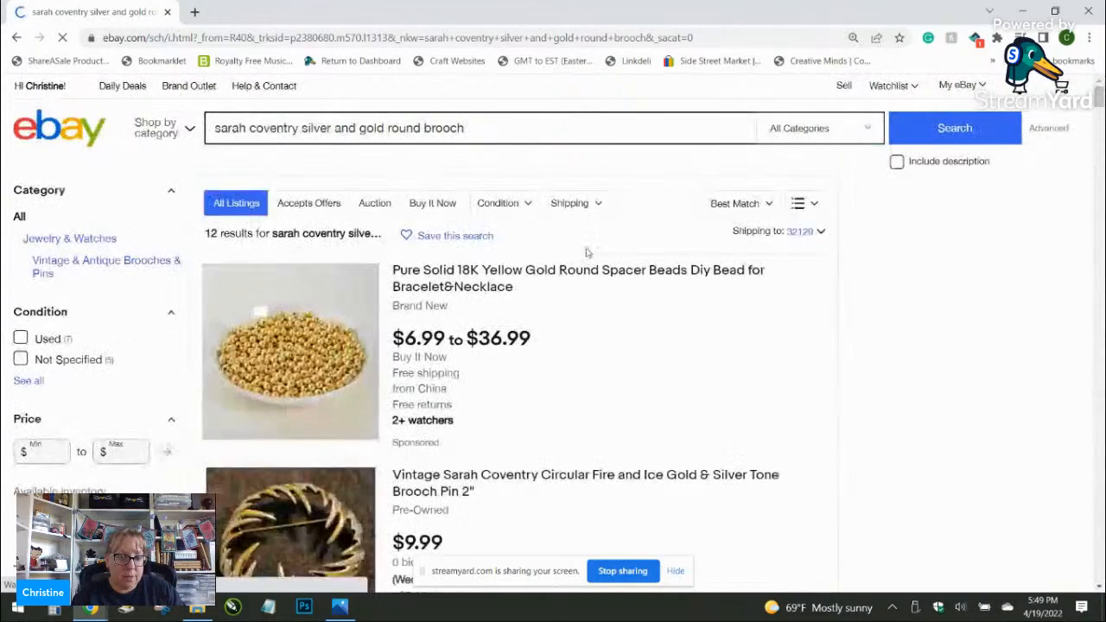
Step: Review the brooch search results and sort them by Price + Shipping: highest first
{"action": "scroll", "coordinate": [370, 343], "scroll_direction": "down", "scroll_amount": 3}
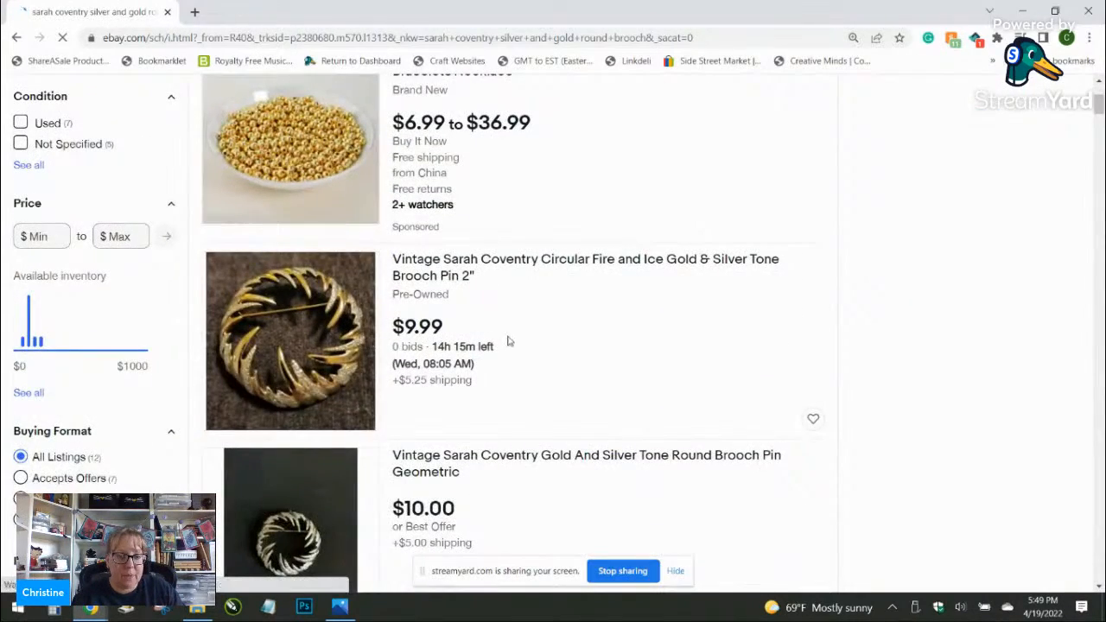
{"action": "scroll", "coordinate": [506, 340], "scroll_direction": "down", "scroll_amount": 2}
{"action": "scroll", "coordinate": [484, 371], "scroll_direction": "down", "scroll_amount": 1}
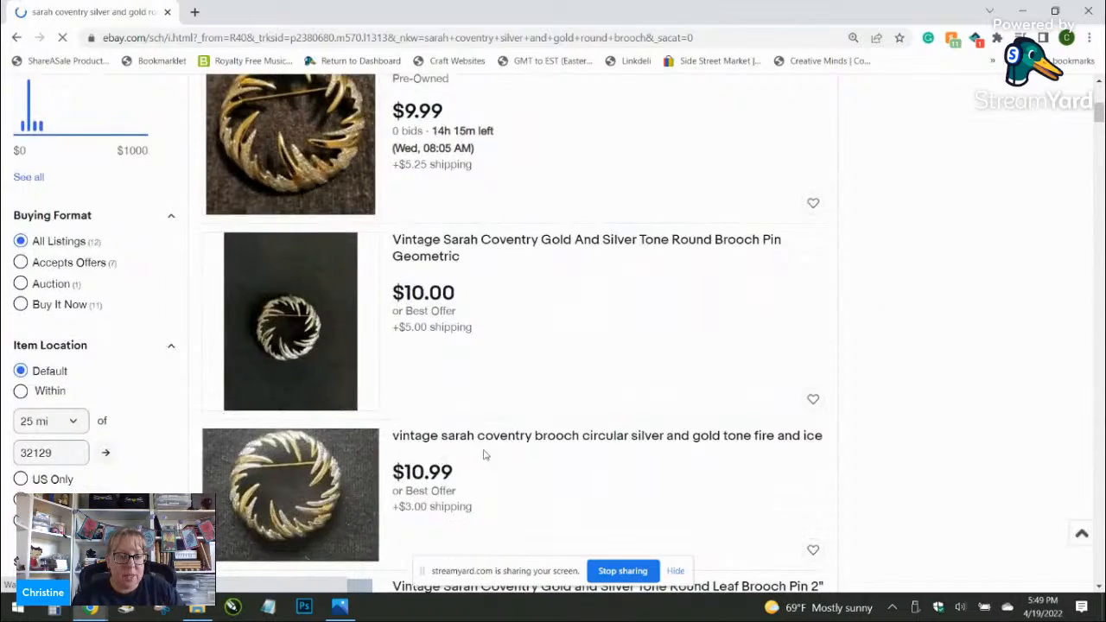
{"action": "scroll", "coordinate": [486, 454], "scroll_direction": "down", "scroll_amount": 2}
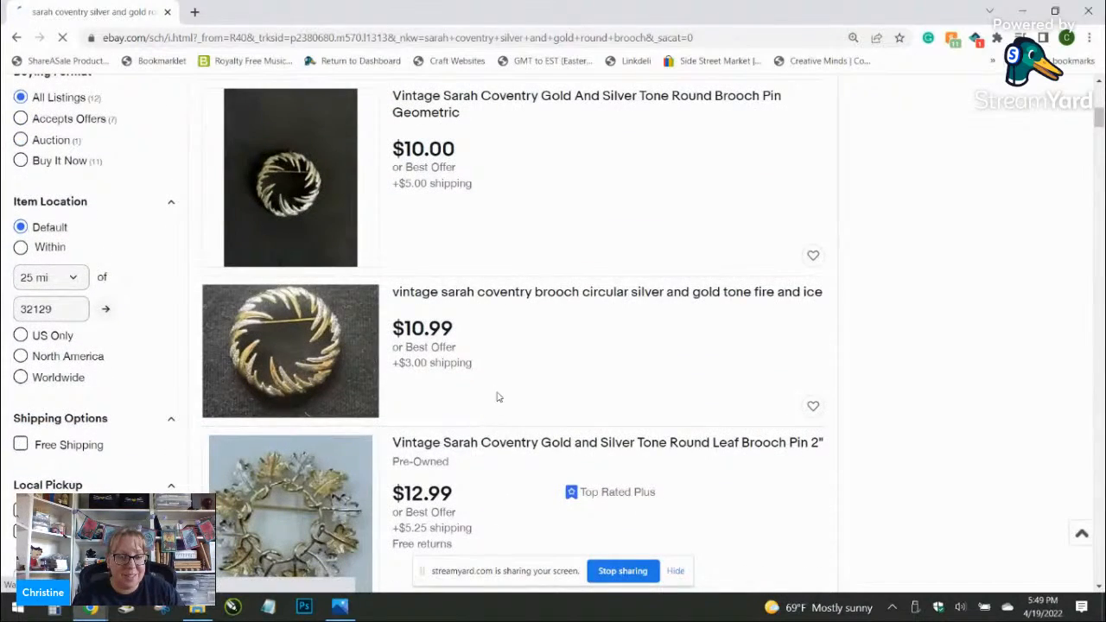
{"action": "left_click", "coordinate": [733, 135]}
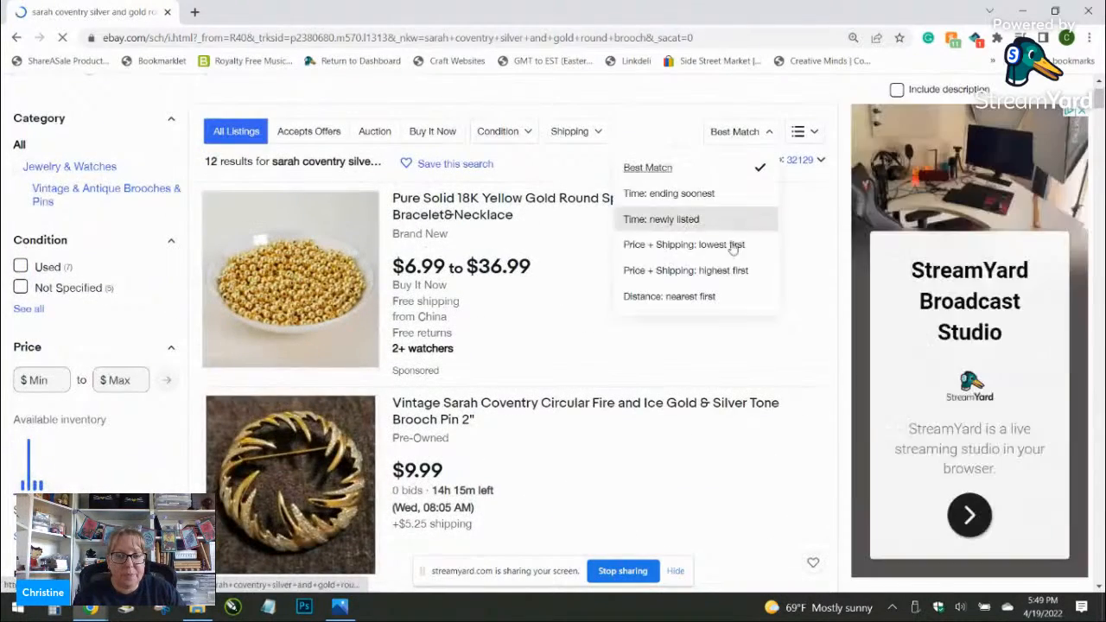
{"action": "left_click", "coordinate": [731, 270]}
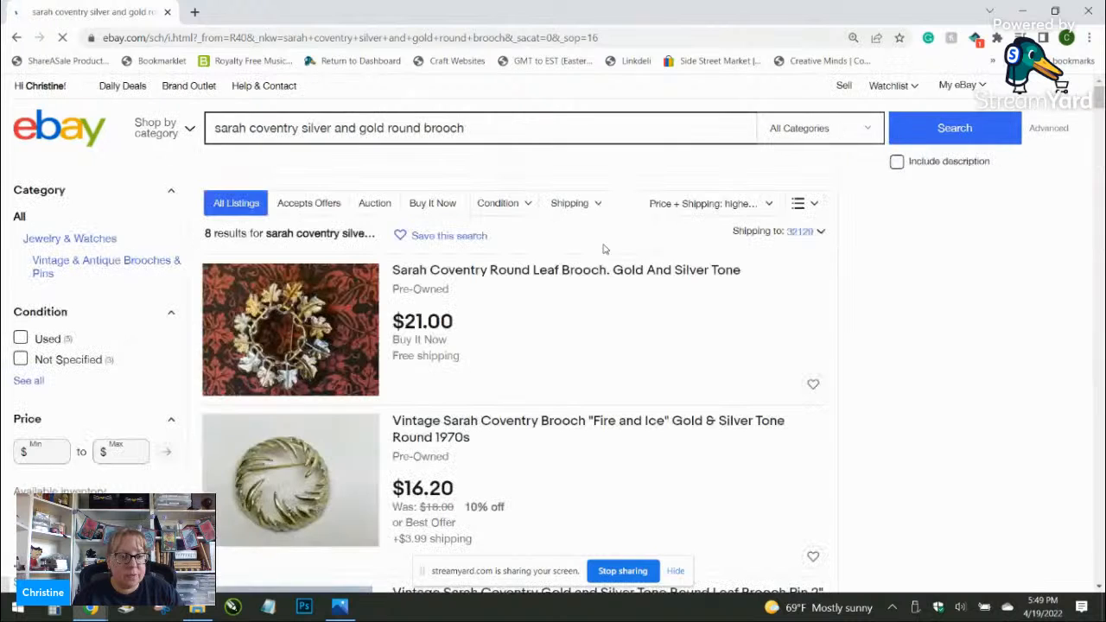
{"action": "scroll", "coordinate": [595, 286], "scroll_direction": "down", "scroll_amount": 2}
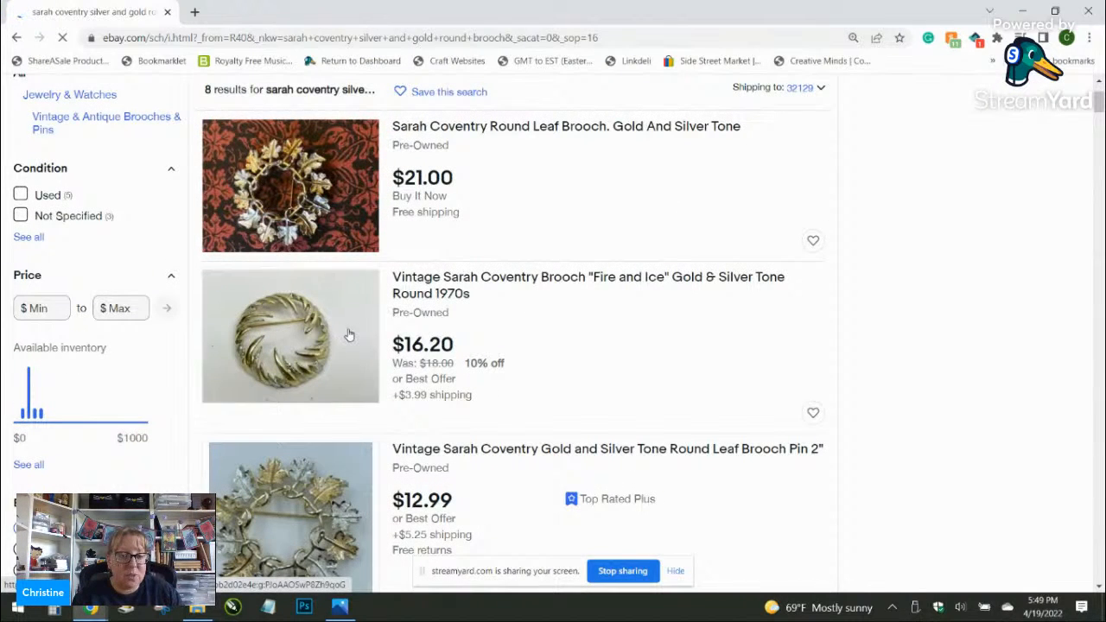
Step: Switch to the Brooches folder in File Explorer, close the open Photos window, and select the finished lot's photos IMG_7812 through IMG_7820
{"action": "left_click", "coordinate": [339, 606]}
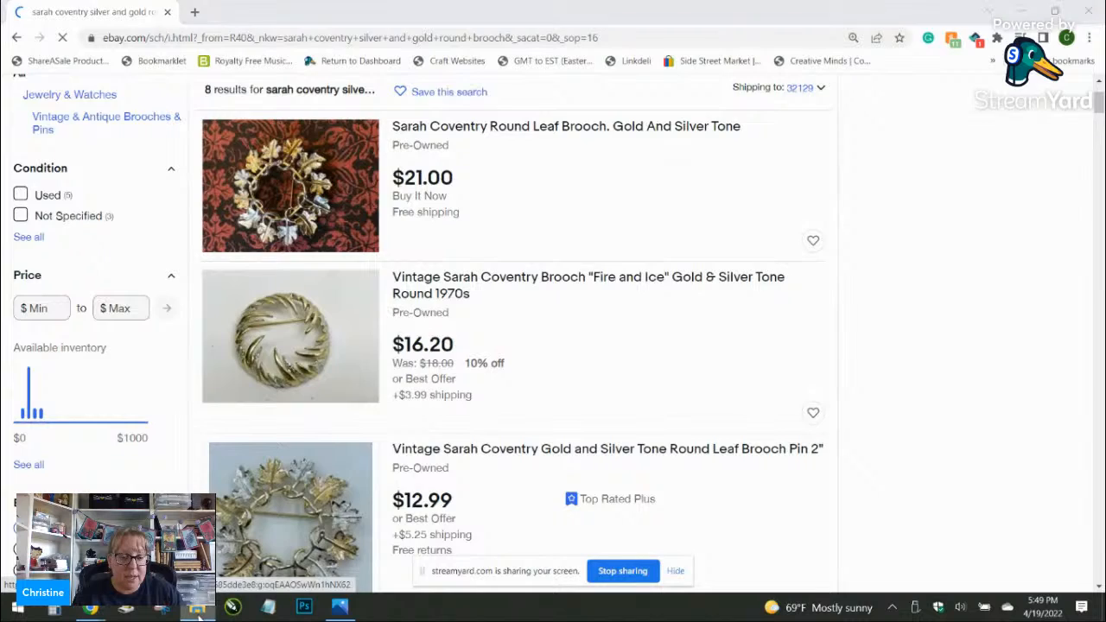
{"action": "right_click", "coordinate": [335, 594]}
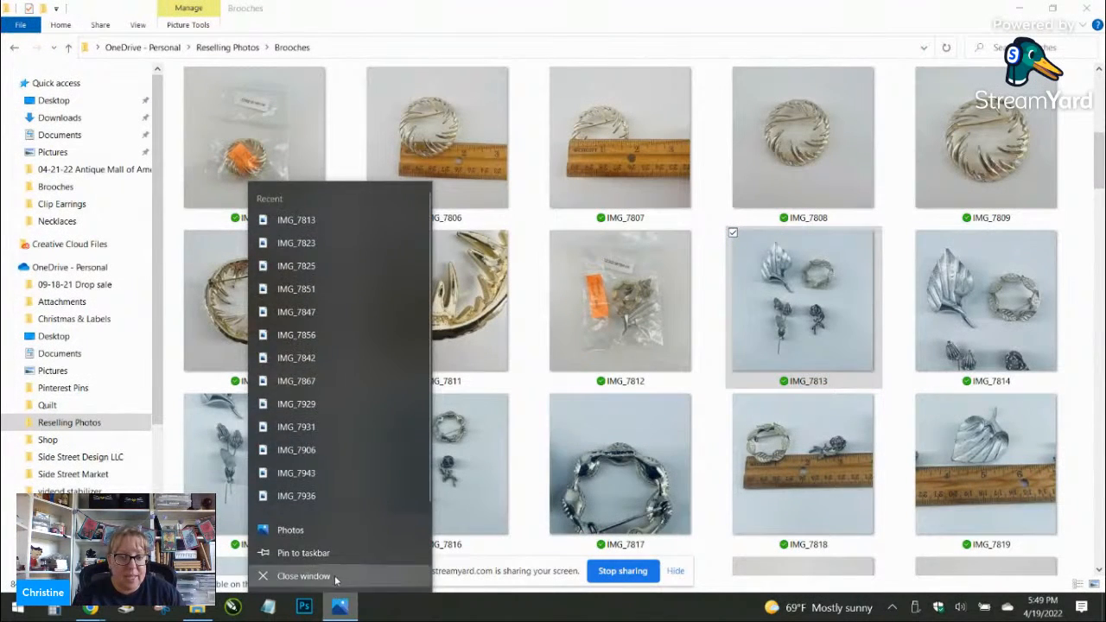
{"action": "left_click", "coordinate": [341, 577]}
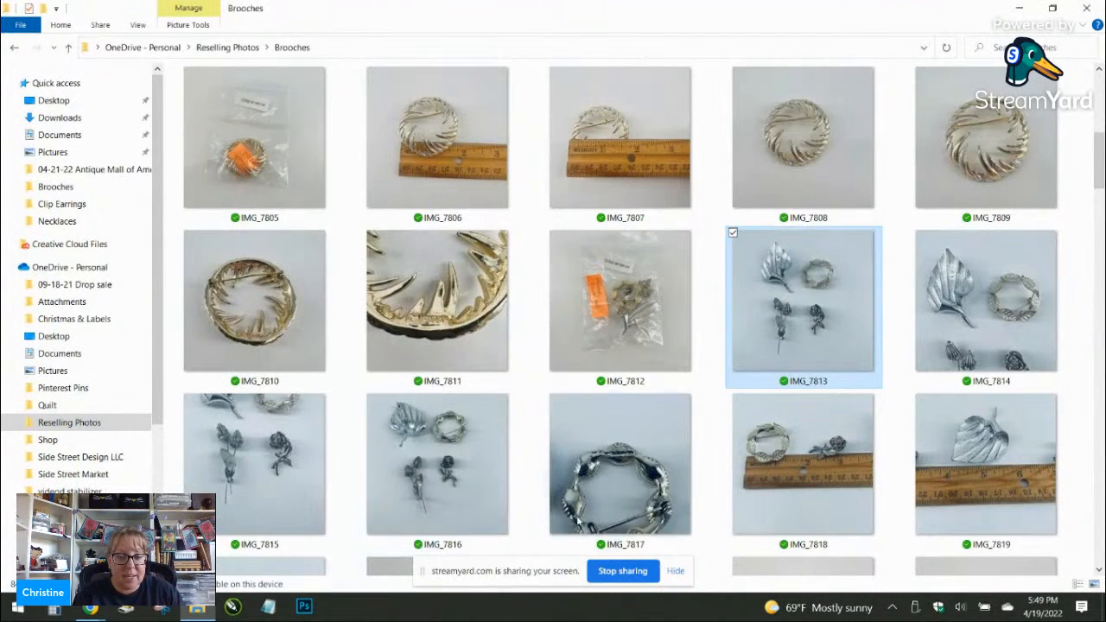
{"action": "left_click", "coordinate": [634, 323]}
{"action": "scroll", "coordinate": [635, 323], "scroll_direction": "down", "scroll_amount": 3}
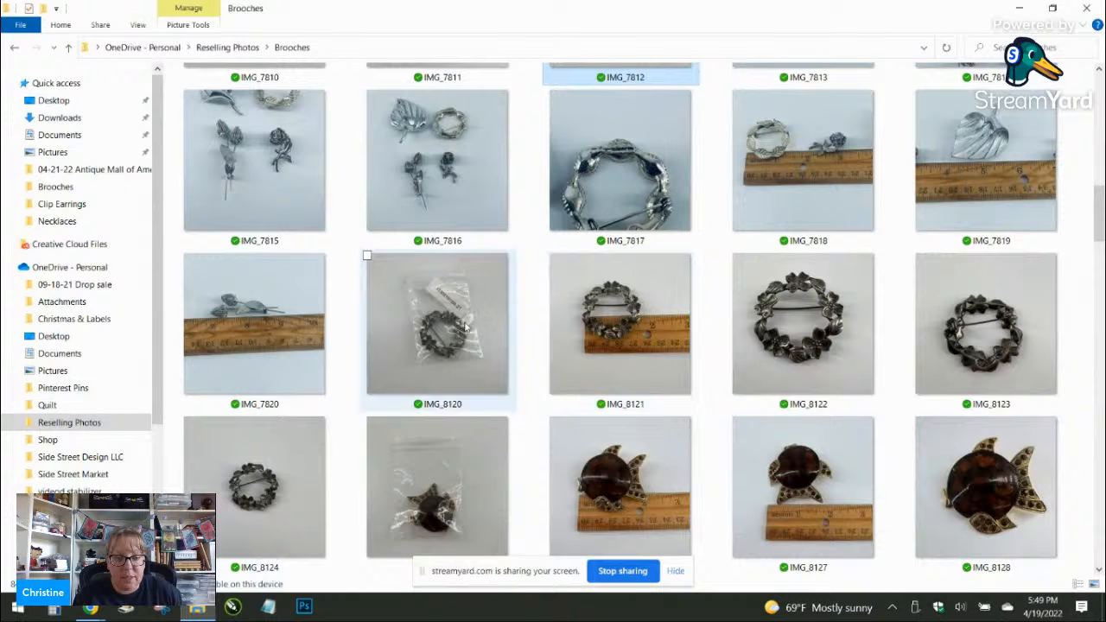
{"action": "left_click", "coordinate": [253, 324], "text": "shift"}
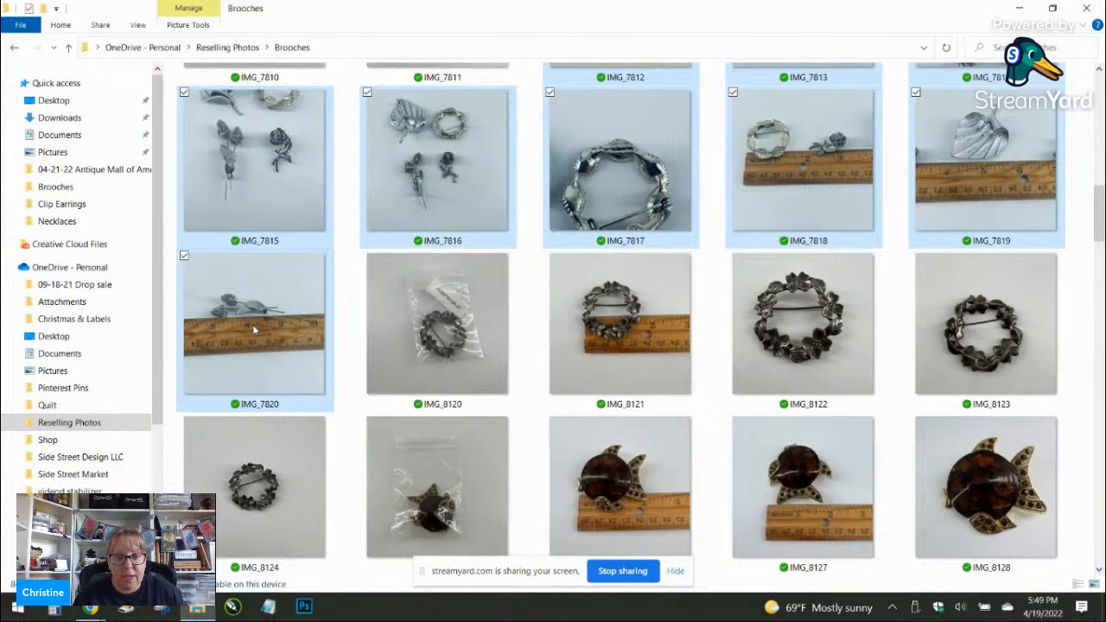
{"action": "scroll", "coordinate": [252, 324], "scroll_direction": "down", "scroll_amount": 5}
Step: View photo IMG_7809 of the round brooch at full size, and return to Chrome to compare it with the eBay search results
{"action": "scroll", "coordinate": [535, 338], "scroll_direction": "up", "scroll_amount": 10}
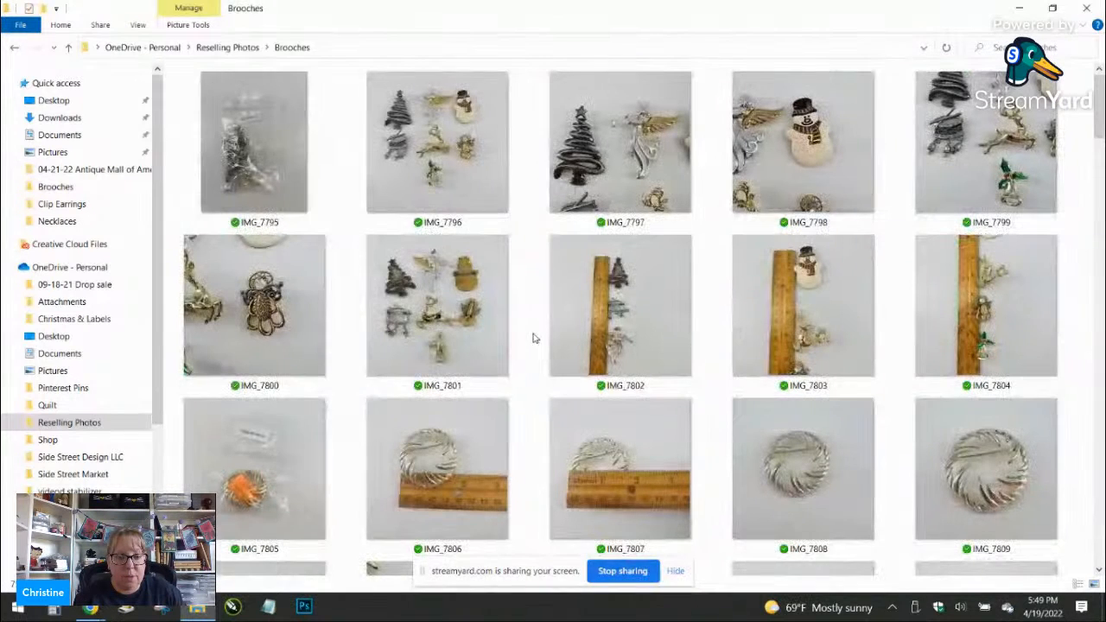
{"action": "double_click", "coordinate": [918, 460]}
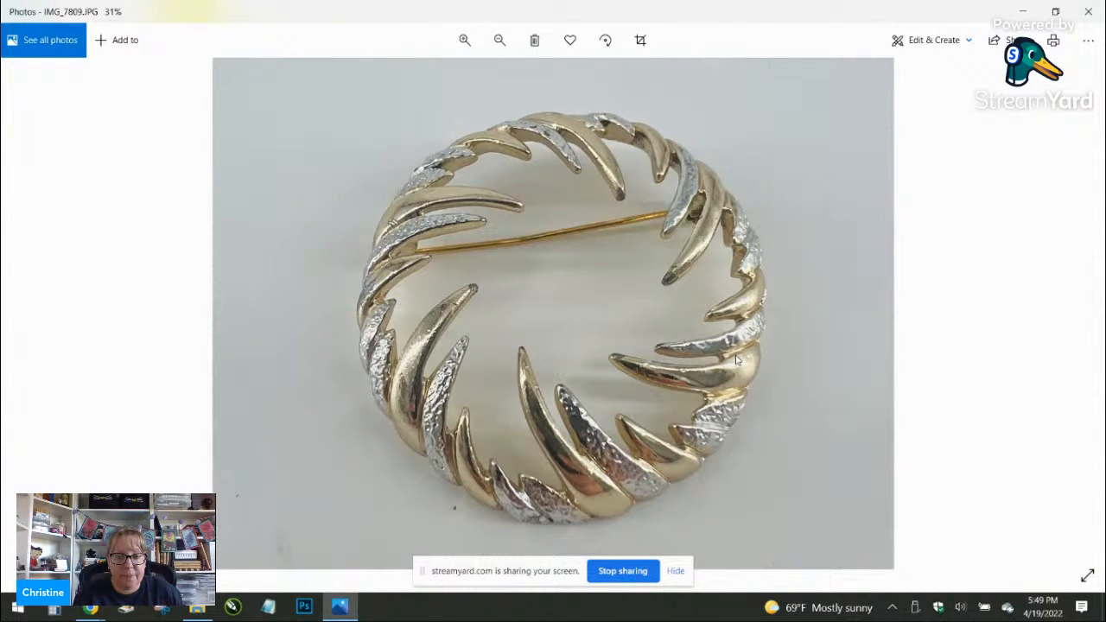
{"action": "left_click", "coordinate": [1087, 12]}
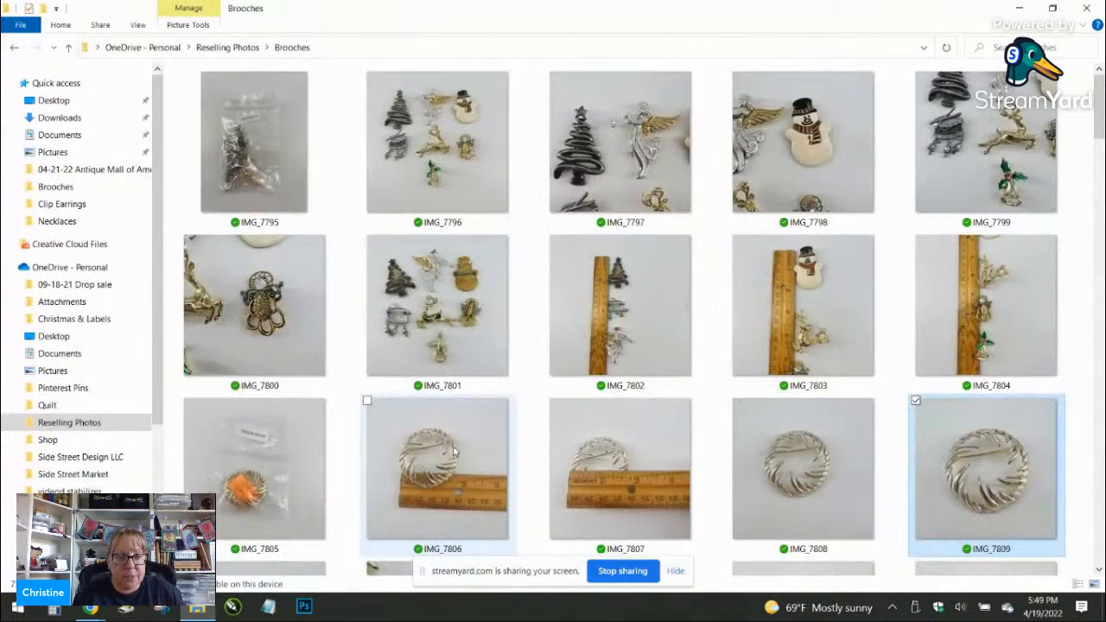
{"action": "left_click", "coordinate": [90, 607]}
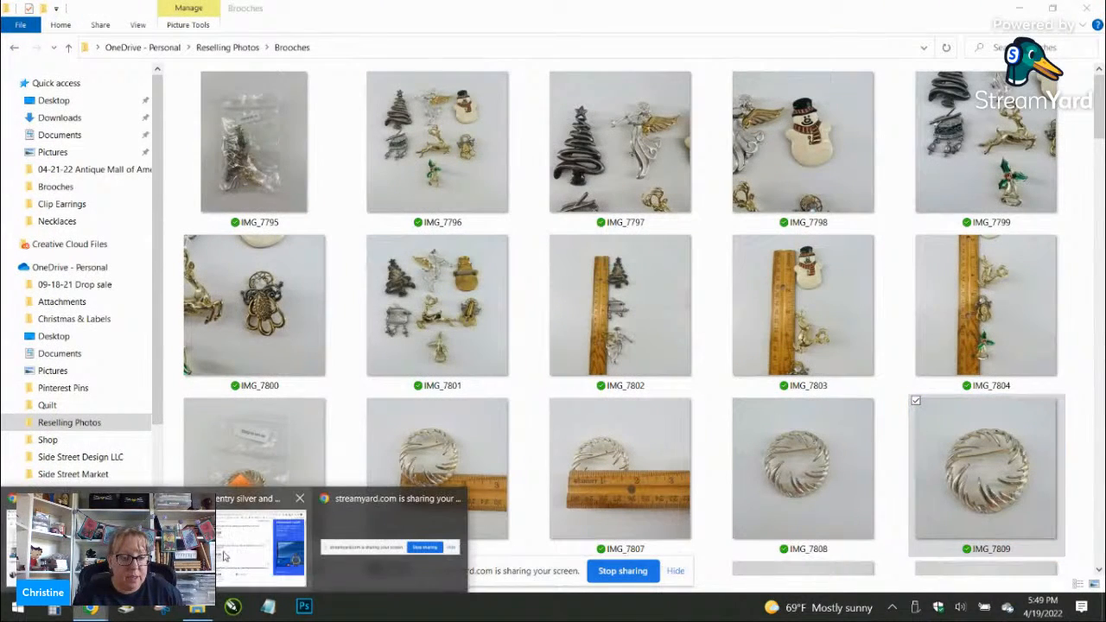
{"action": "left_click", "coordinate": [217, 511]}
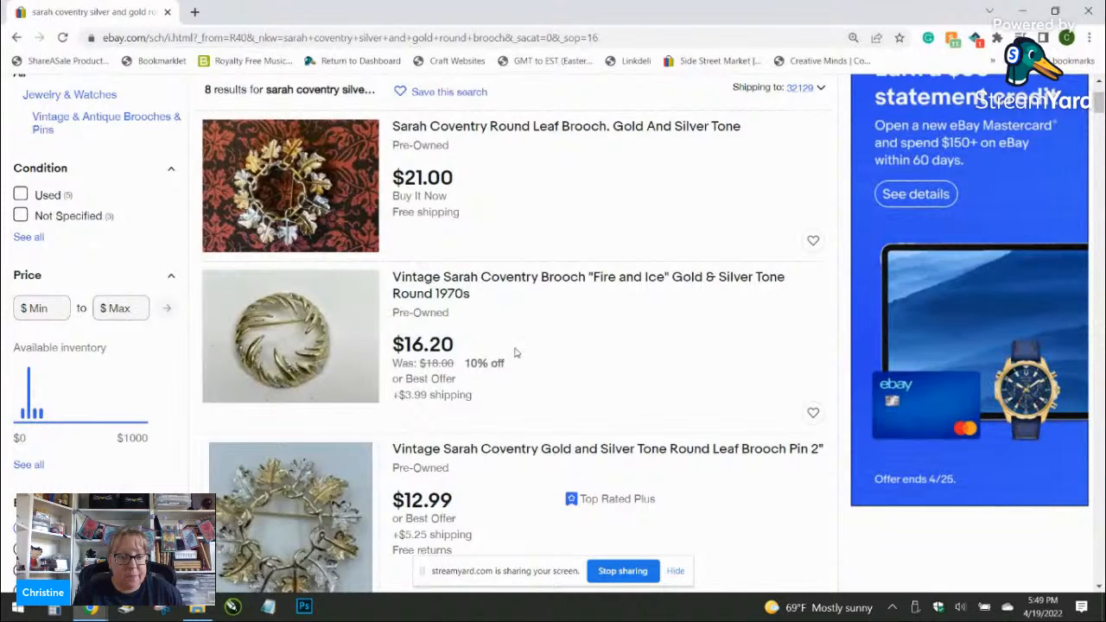
{"action": "scroll", "coordinate": [518, 347], "scroll_direction": "down", "scroll_amount": 2}
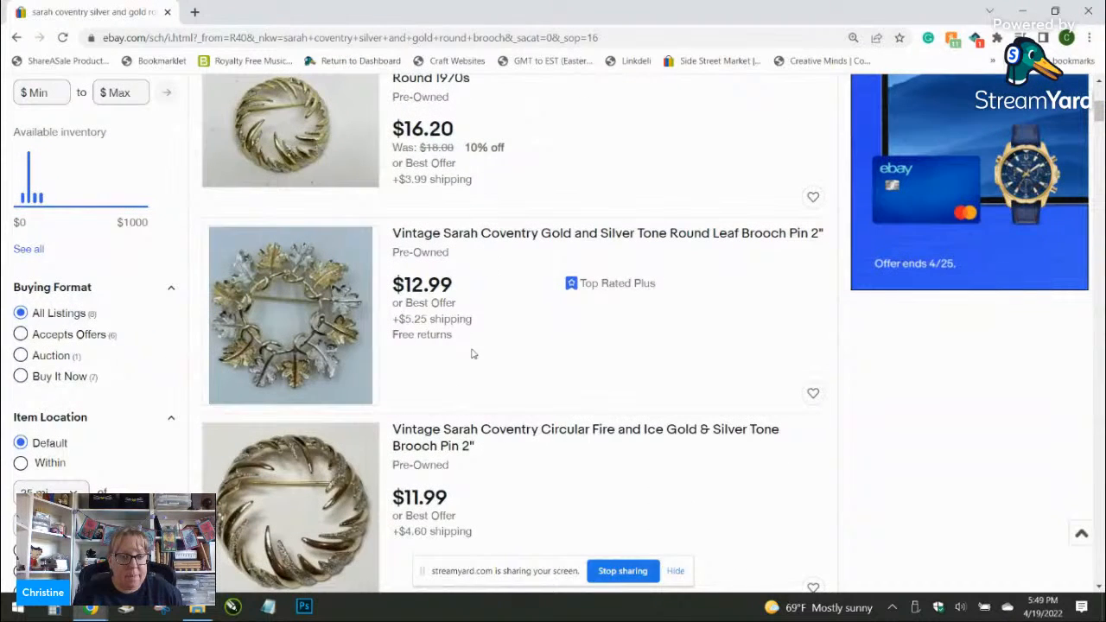
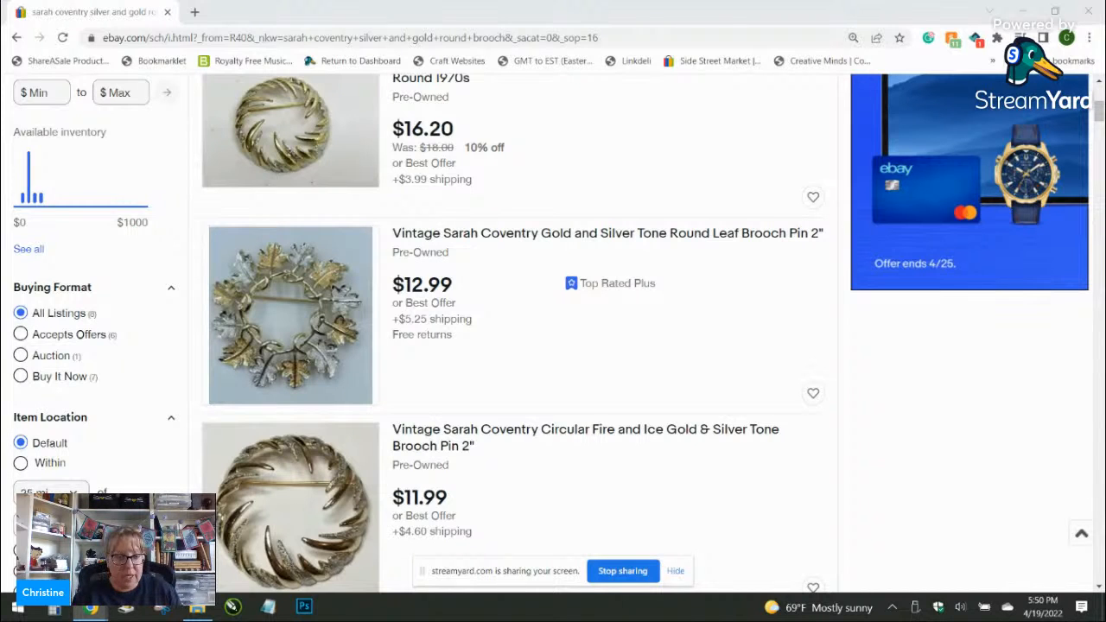
{"action": "scroll", "coordinate": [530, 242], "scroll_direction": "up", "scroll_amount": 1}
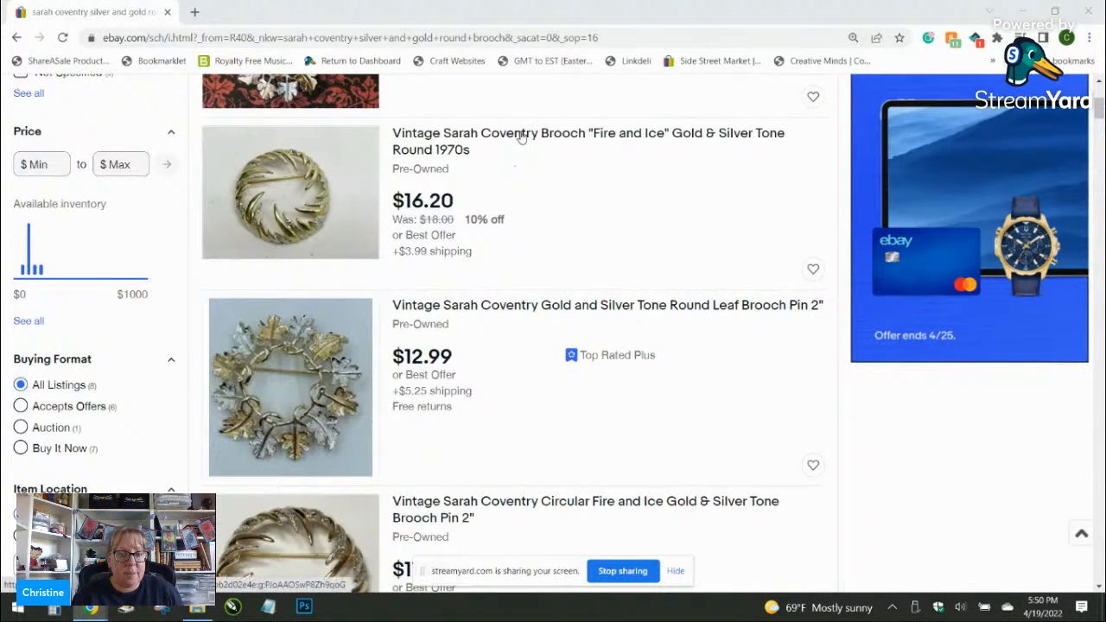
Step: Start a similar listing from the "Fire and Ice" gold and silver tone round 1970s brooch and set its custom label to 123021B1BR-09
{"action": "left_click", "coordinate": [438, 137]}
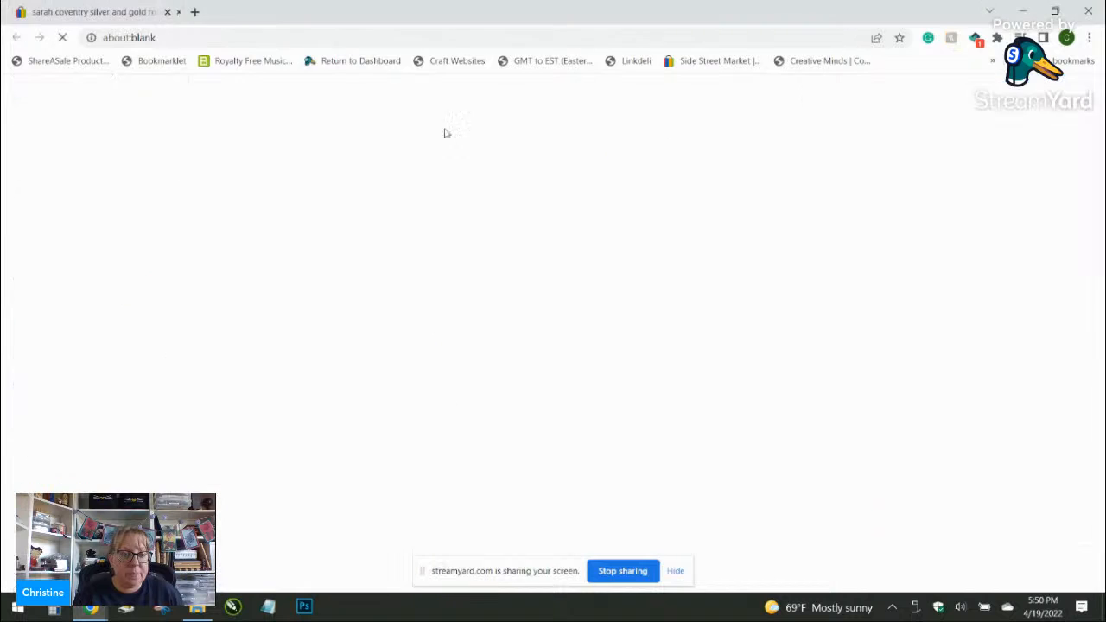
{"action": "scroll", "coordinate": [340, 409], "scroll_direction": "down", "scroll_amount": 2}
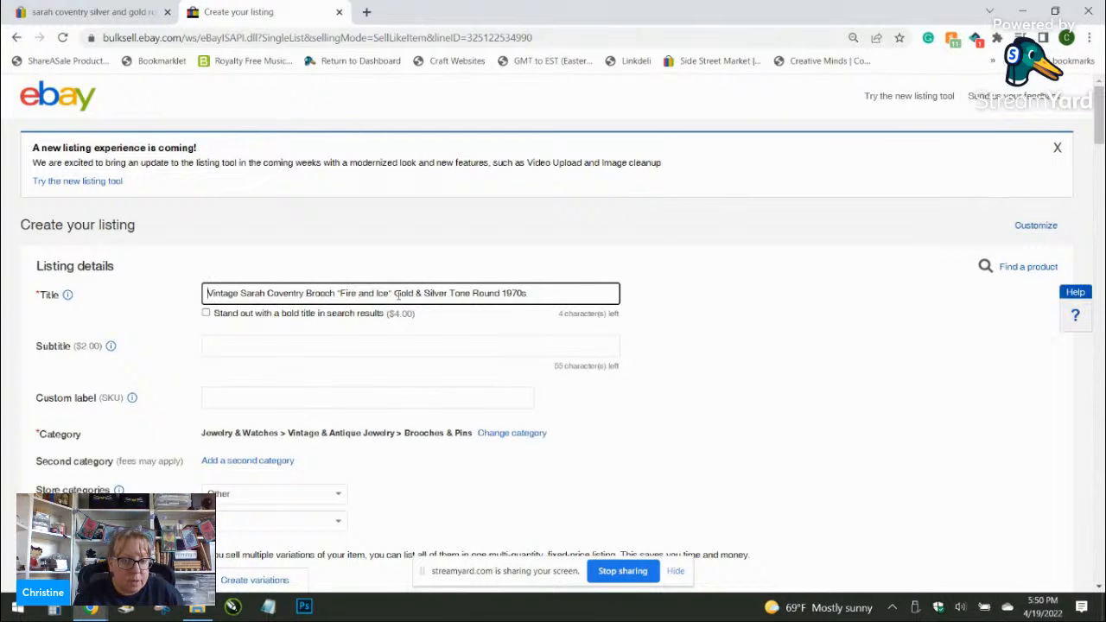
{"action": "left_click", "coordinate": [311, 399]}
{"action": "type", "text": "123021B1BR-09"}
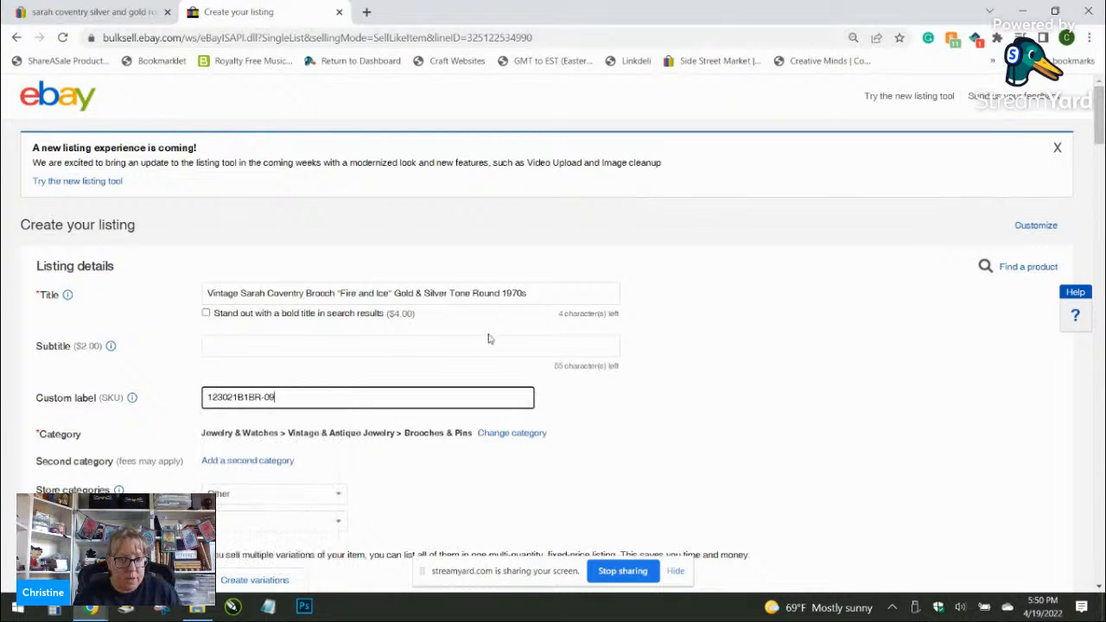
Step: Copy the full listing title and set the store category to Jewelry > Brooches Pins
{"action": "left_click_drag", "start_coordinate": [544, 293], "coordinate": [190, 308]}
{"action": "key", "text": "ctrl+c"}
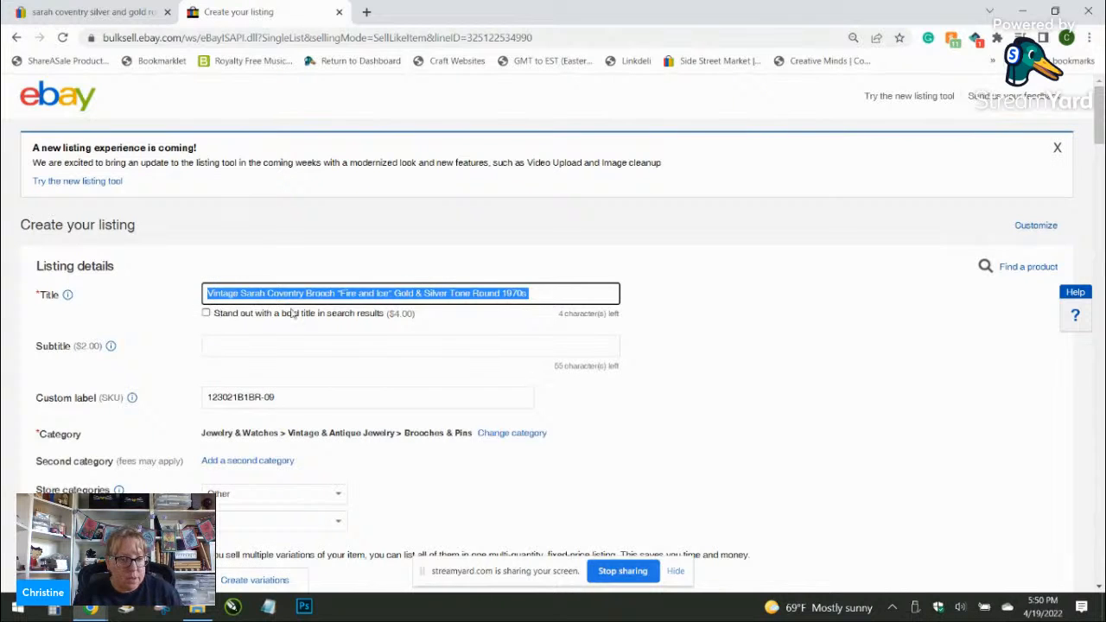
{"action": "scroll", "coordinate": [276, 380], "scroll_direction": "down", "scroll_amount": 2}
{"action": "left_click", "coordinate": [274, 349]}
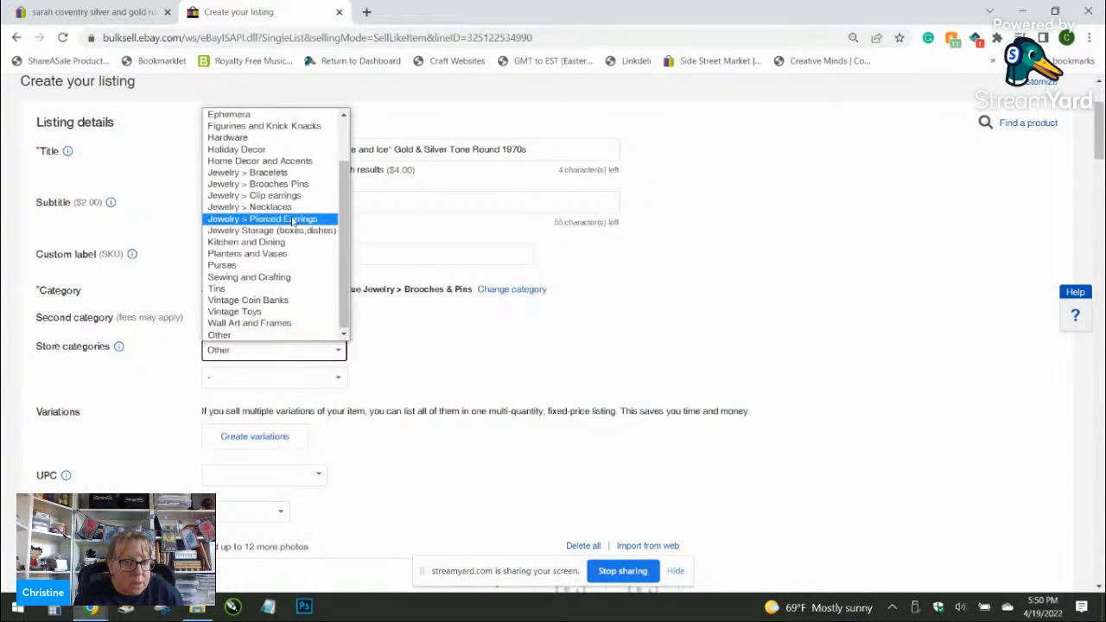
{"action": "left_click", "coordinate": [259, 183]}
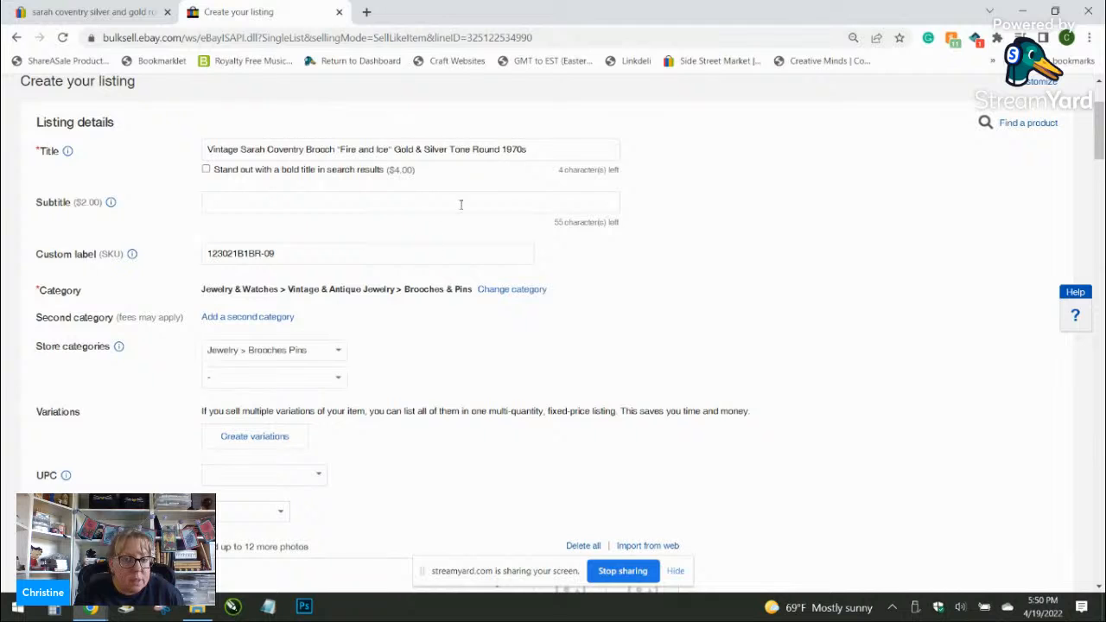
Step: Set the item condition to Pre-owned and enter "no issues" as the condition description
{"action": "scroll", "coordinate": [313, 333], "scroll_direction": "down", "scroll_amount": 2}
{"action": "left_click", "coordinate": [258, 367]}
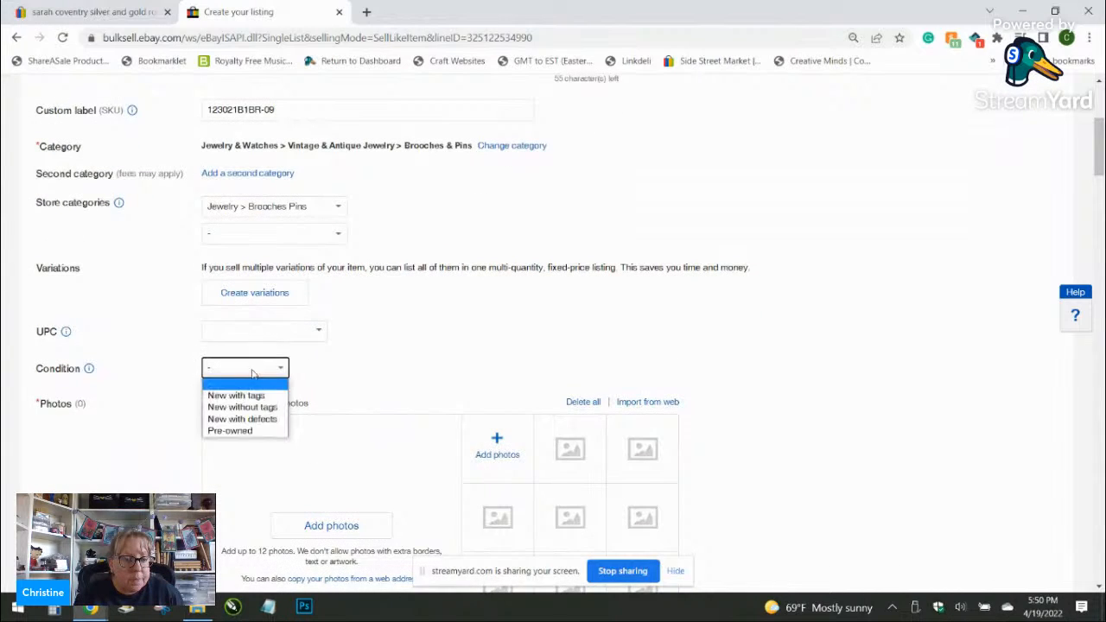
{"action": "left_click", "coordinate": [242, 429]}
{"action": "left_click", "coordinate": [243, 432]}
{"action": "type", "text": "no i"}
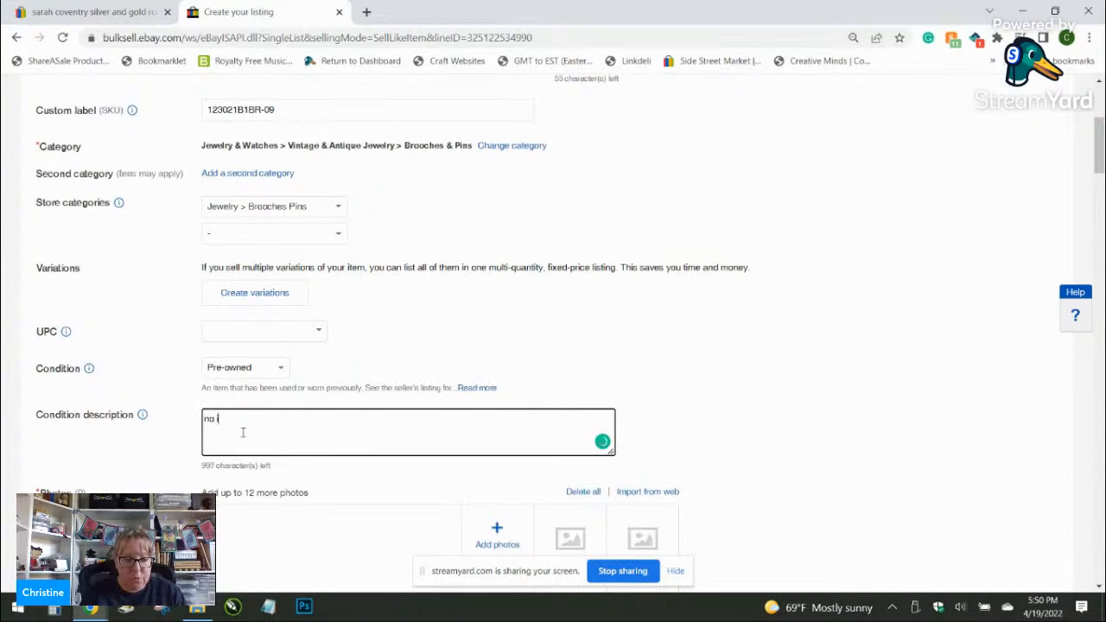
{"action": "type", "text": "ssues"}
Step: Upload photos IMG_7805 through IMG_7811 from the Brooches folder to the listing
{"action": "scroll", "coordinate": [484, 353], "scroll_direction": "down", "scroll_amount": 3}
{"action": "left_click", "coordinate": [495, 338]}
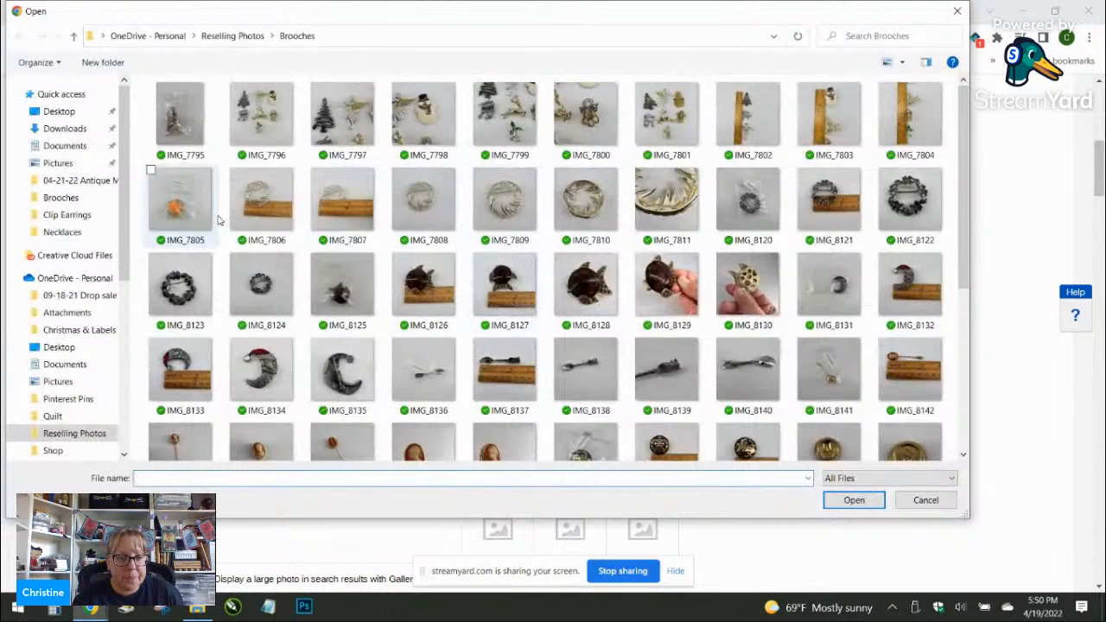
{"action": "left_click", "coordinate": [179, 213]}
{"action": "left_click", "coordinate": [659, 227], "text": "shift"}
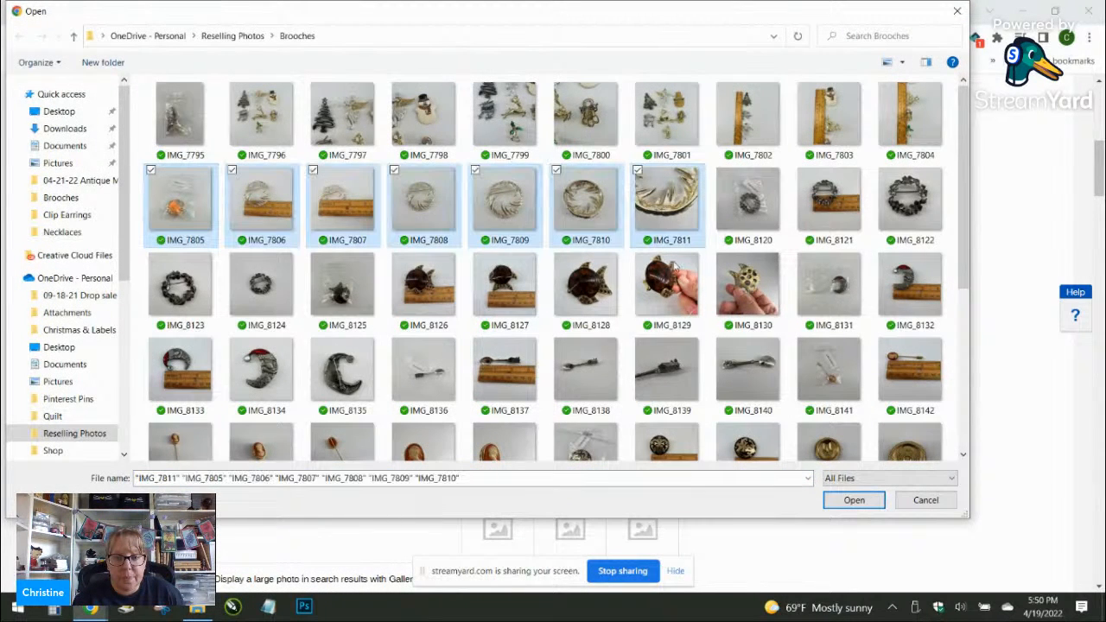
{"action": "left_click", "coordinate": [848, 501]}
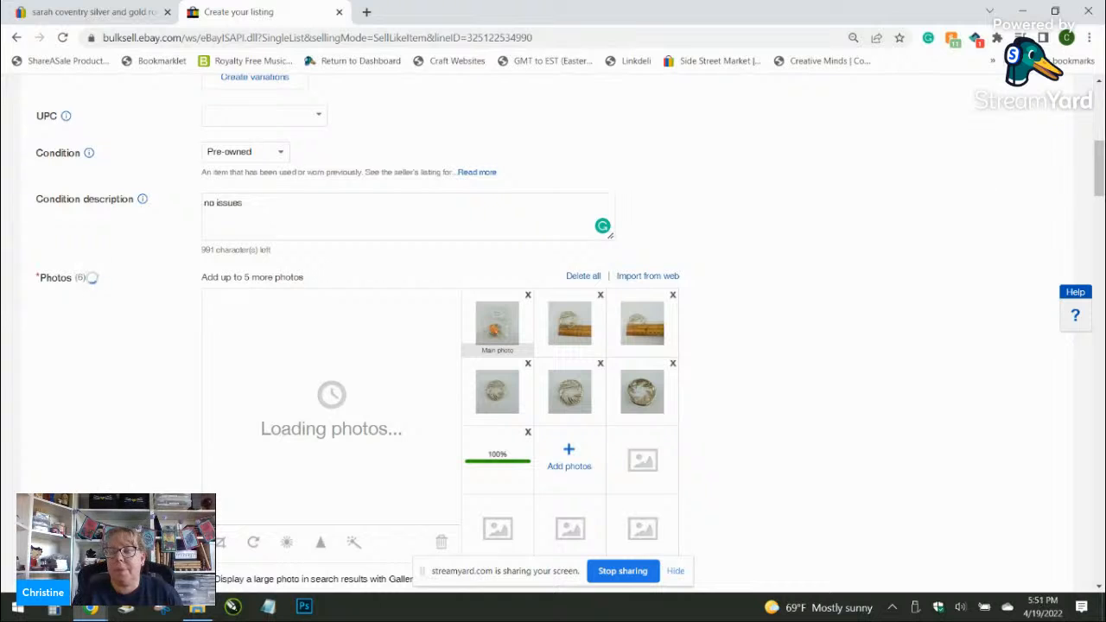
Step: Reorder the listing photos so the brooch close-up is the main photo and the bagged and ruler shots come last
{"action": "left_click_drag", "start_coordinate": [625, 400], "coordinate": [489, 328]}
{"action": "left_click_drag", "start_coordinate": [598, 409], "coordinate": [605, 341]}
{"action": "left_click_drag", "start_coordinate": [635, 393], "coordinate": [641, 325]}
{"action": "left_click_drag", "start_coordinate": [497, 453], "coordinate": [499, 455]}
{"action": "left_click_drag", "start_coordinate": [508, 396], "coordinate": [501, 392]}
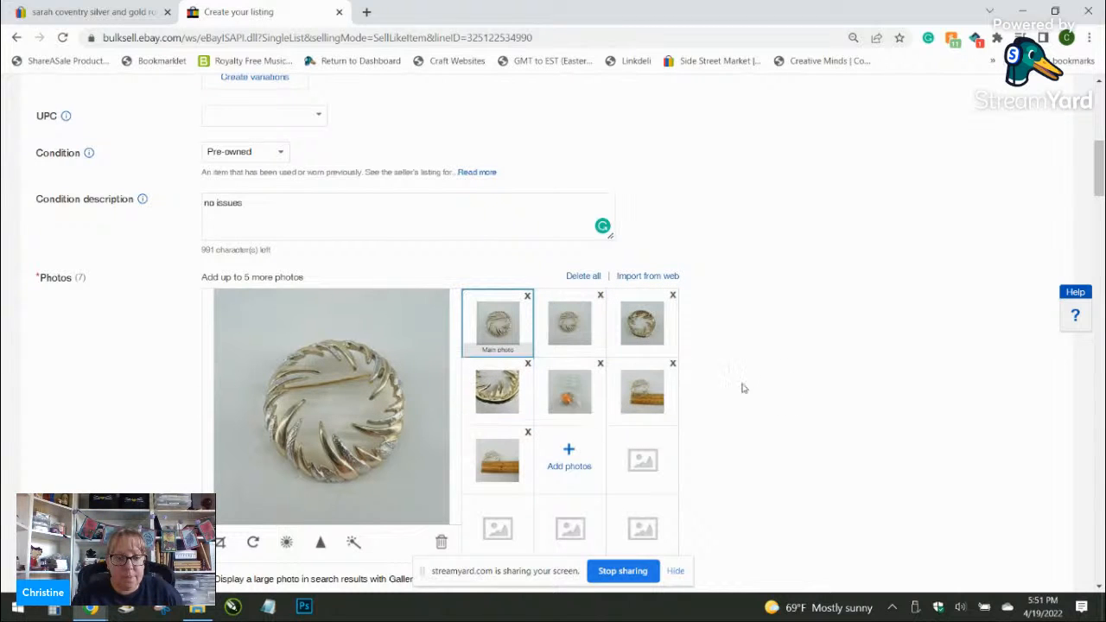
Step: Clear the Main Stone value in the recommended item specifics
{"action": "scroll", "coordinate": [376, 374], "scroll_direction": "down", "scroll_amount": 4}
{"action": "scroll", "coordinate": [375, 373], "scroll_direction": "down", "scroll_amount": 2}
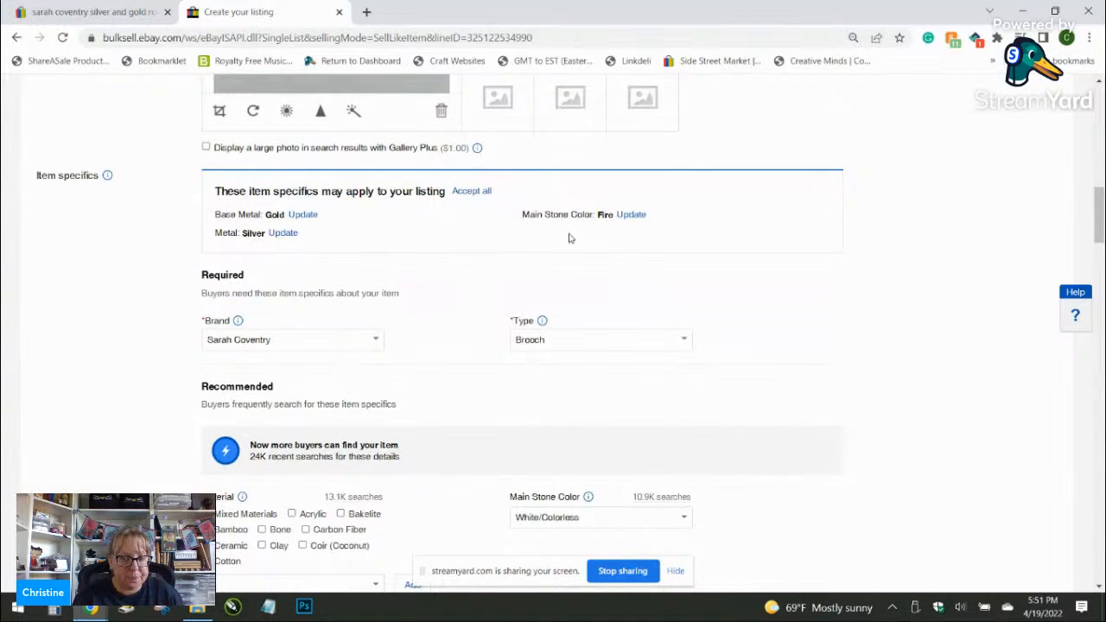
{"action": "scroll", "coordinate": [491, 302], "scroll_direction": "down", "scroll_amount": 2}
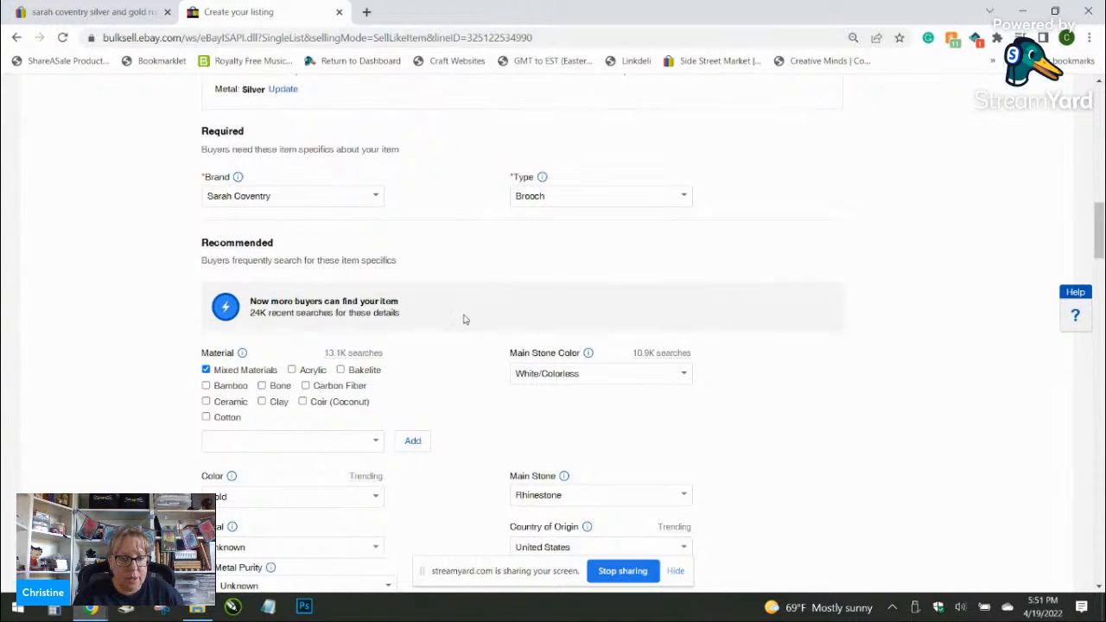
{"action": "scroll", "coordinate": [466, 344], "scroll_direction": "down", "scroll_amount": 2}
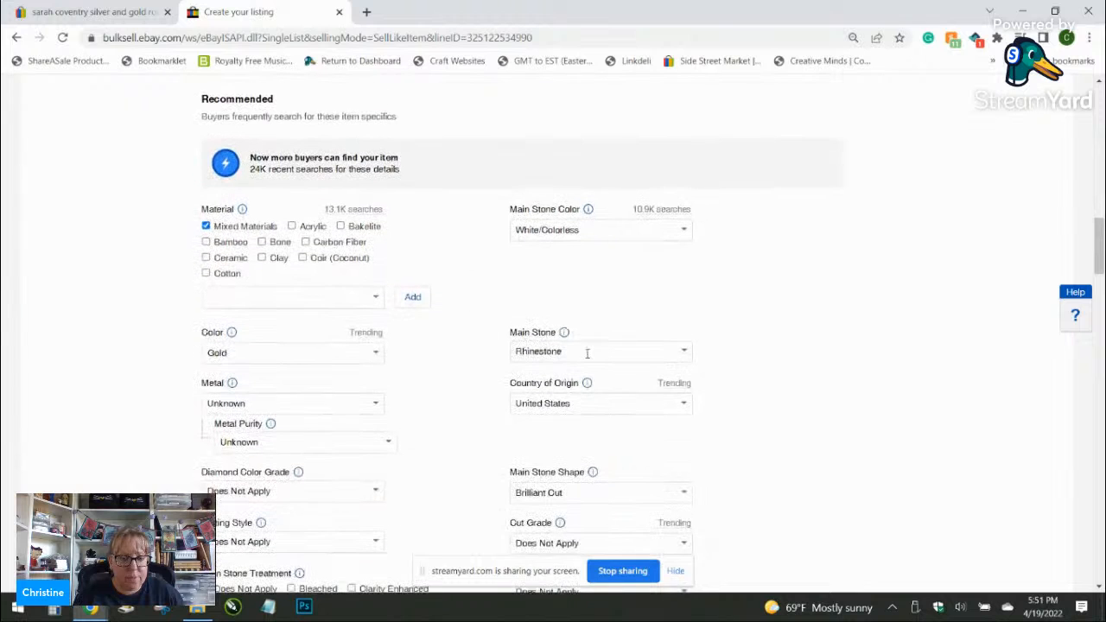
{"action": "left_click", "coordinate": [518, 351]}
{"action": "key", "text": "BackSpace"}
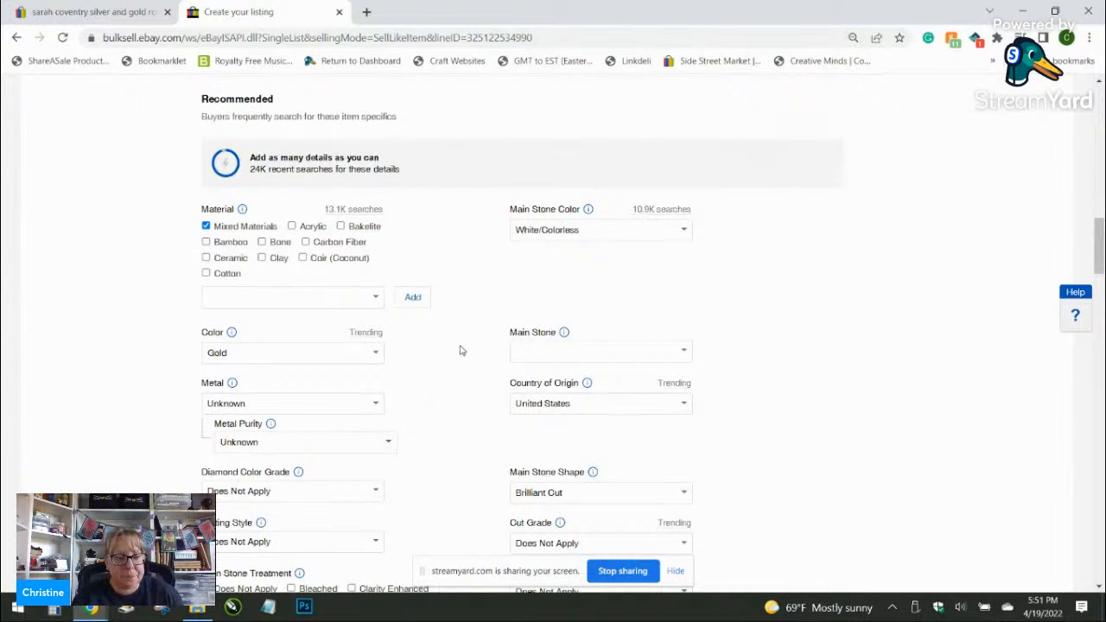
Step: Review the remaining item specifics and paste the copied listing title into the item description
{"action": "scroll", "coordinate": [459, 349], "scroll_direction": "down", "scroll_amount": 2}
{"action": "scroll", "coordinate": [488, 350], "scroll_direction": "down", "scroll_amount": 1}
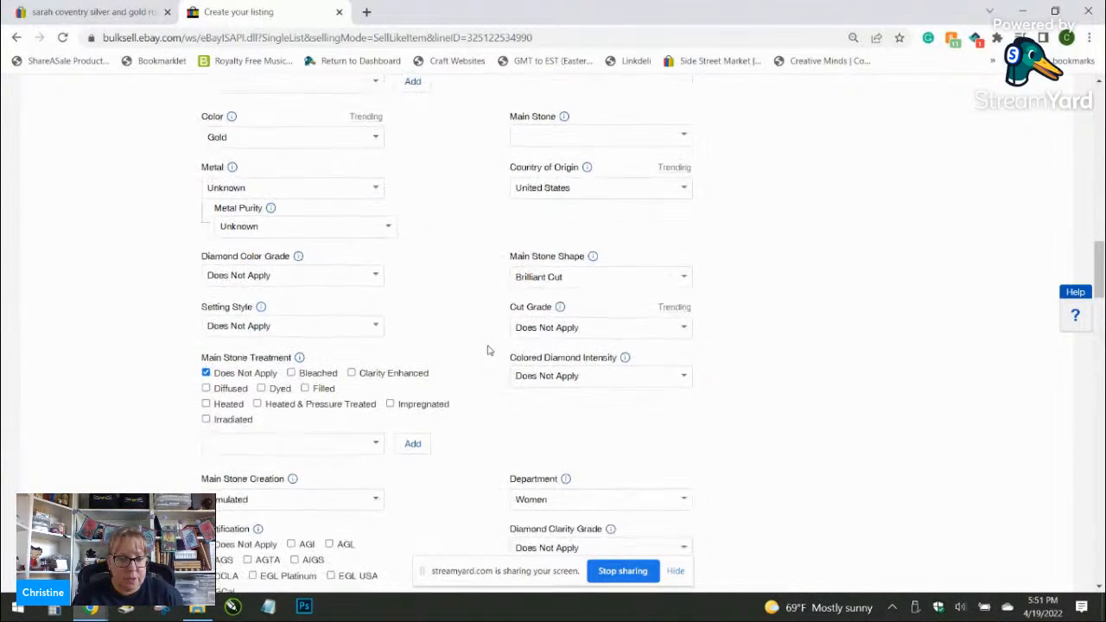
{"action": "scroll", "coordinate": [488, 350], "scroll_direction": "down", "scroll_amount": 2}
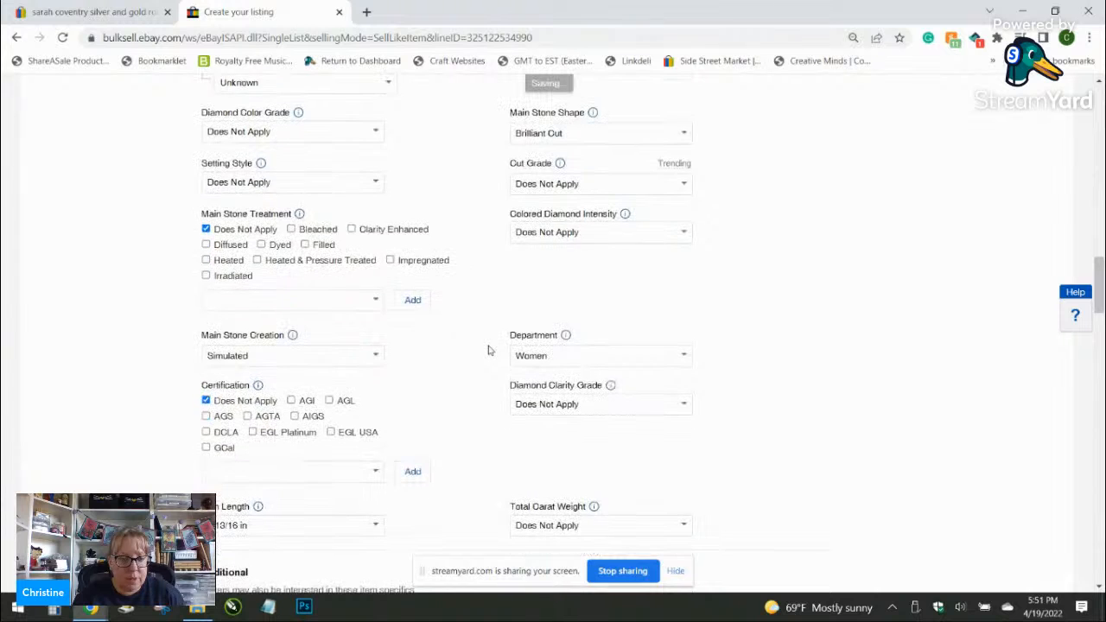
{"action": "scroll", "coordinate": [488, 350], "scroll_direction": "down", "scroll_amount": 5}
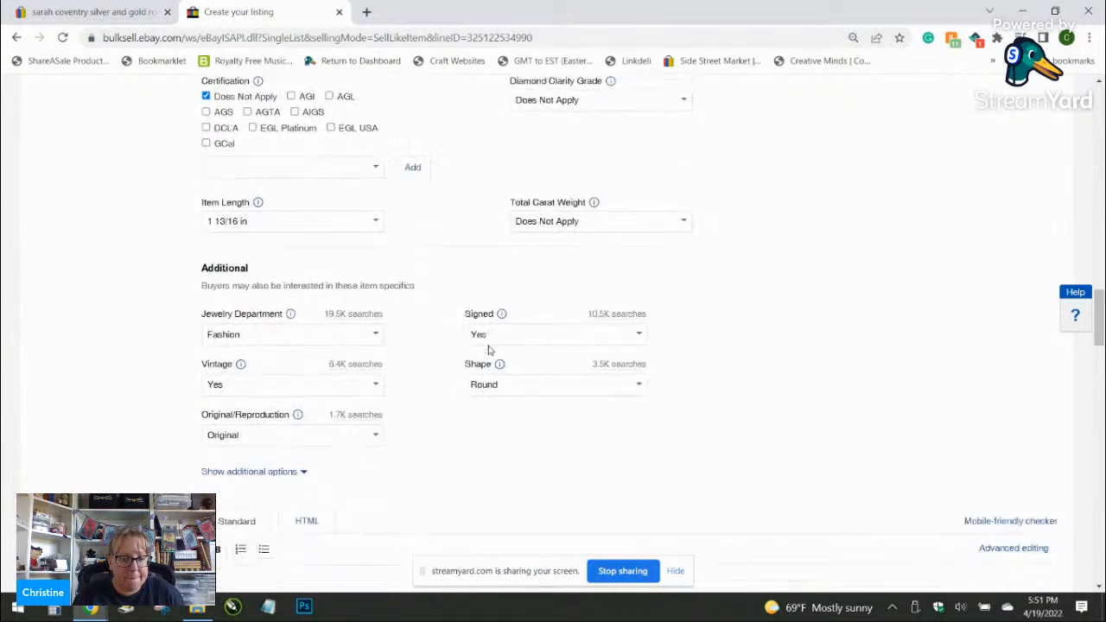
{"action": "scroll", "coordinate": [488, 361], "scroll_direction": "down", "scroll_amount": 1}
{"action": "left_click", "coordinate": [434, 415]}
{"action": "key", "text": "ctrl+v"}
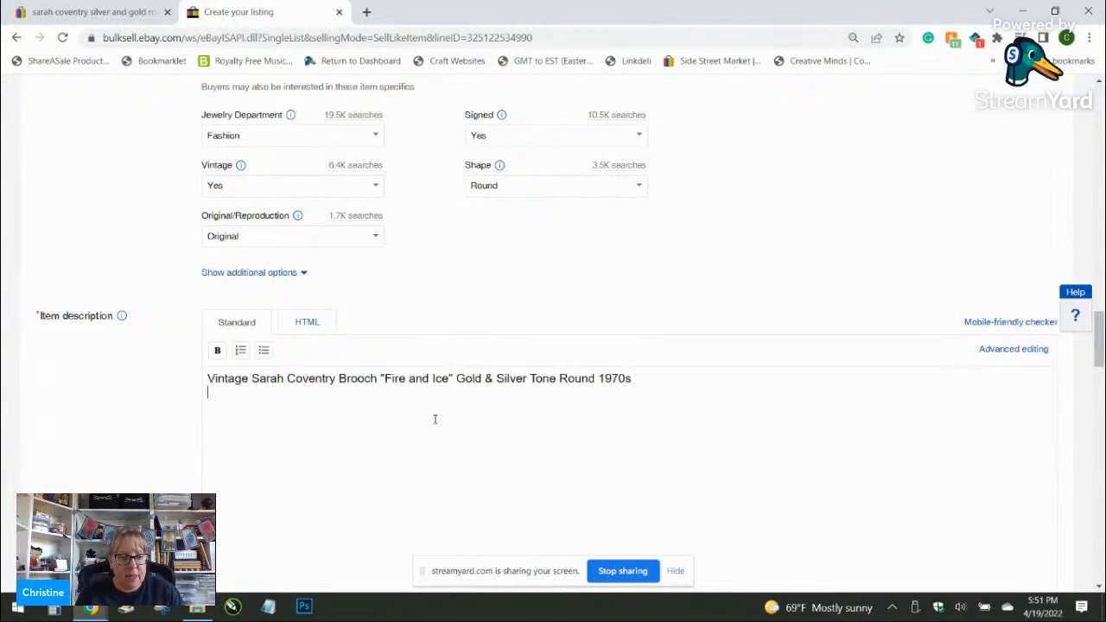
Step: Check the brooch's size in the ruler photos, and add description lines "1 3/4" diameter", "c clasp closure" and "no issues"
{"action": "left_click", "coordinate": [197, 606]}
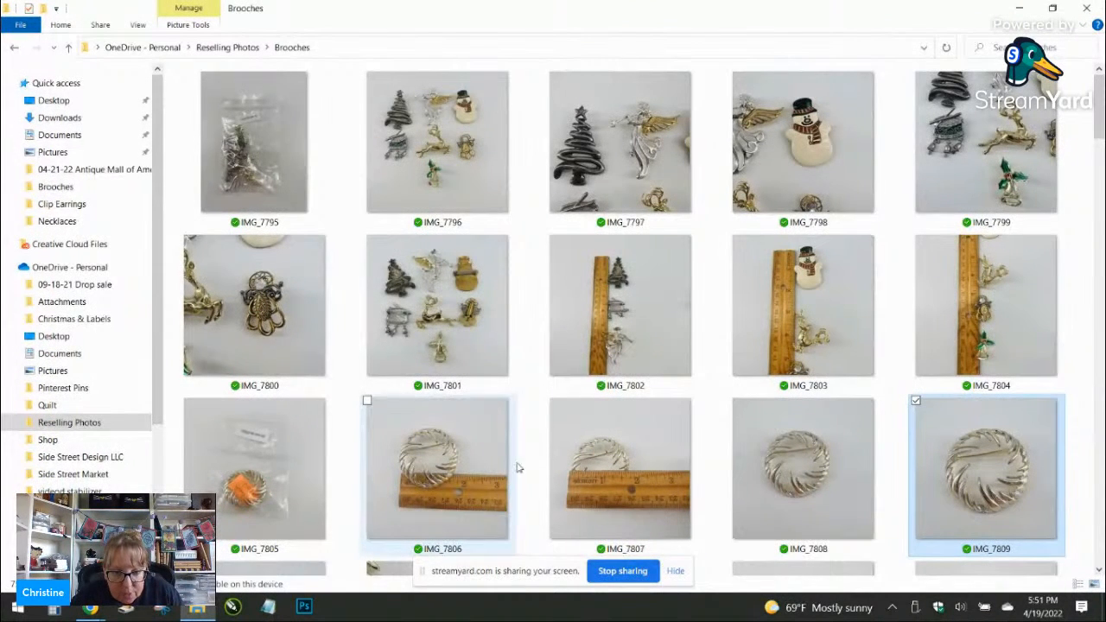
{"action": "left_click", "coordinate": [1019, 7]}
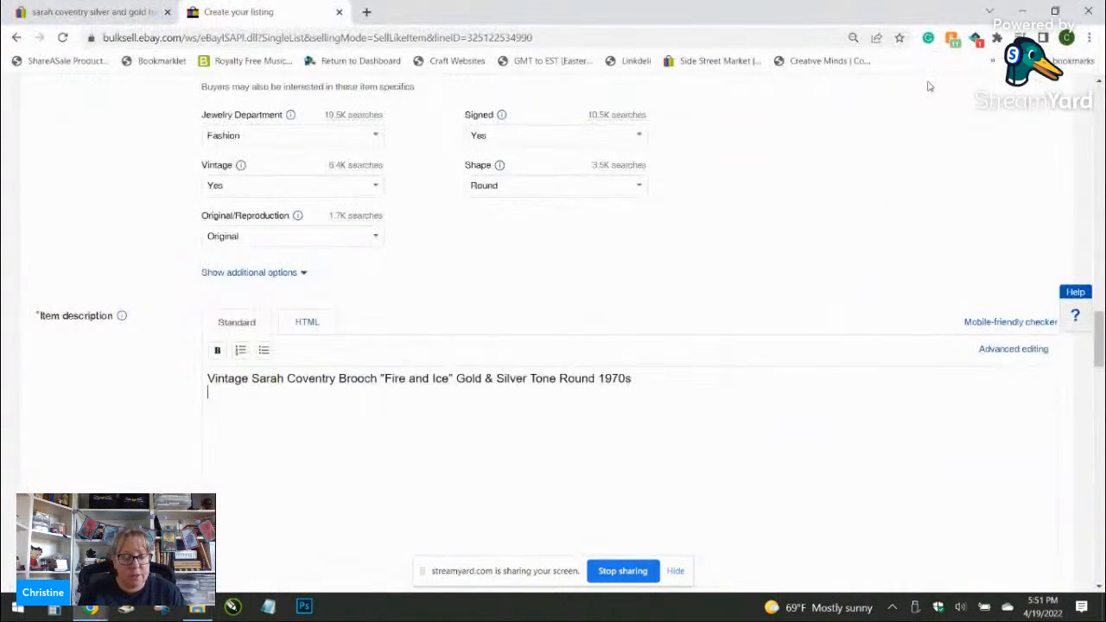
{"action": "type", "text": "iam"}
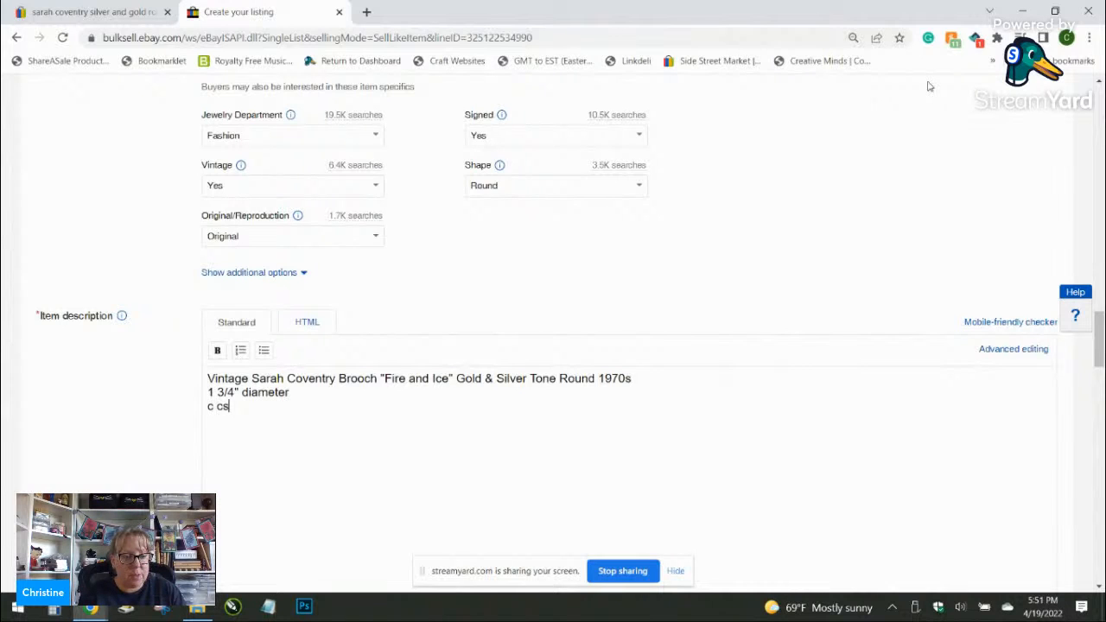
{"action": "type", "text": "eter c clasp closure"}
{"action": "type", "text": " no issues"}
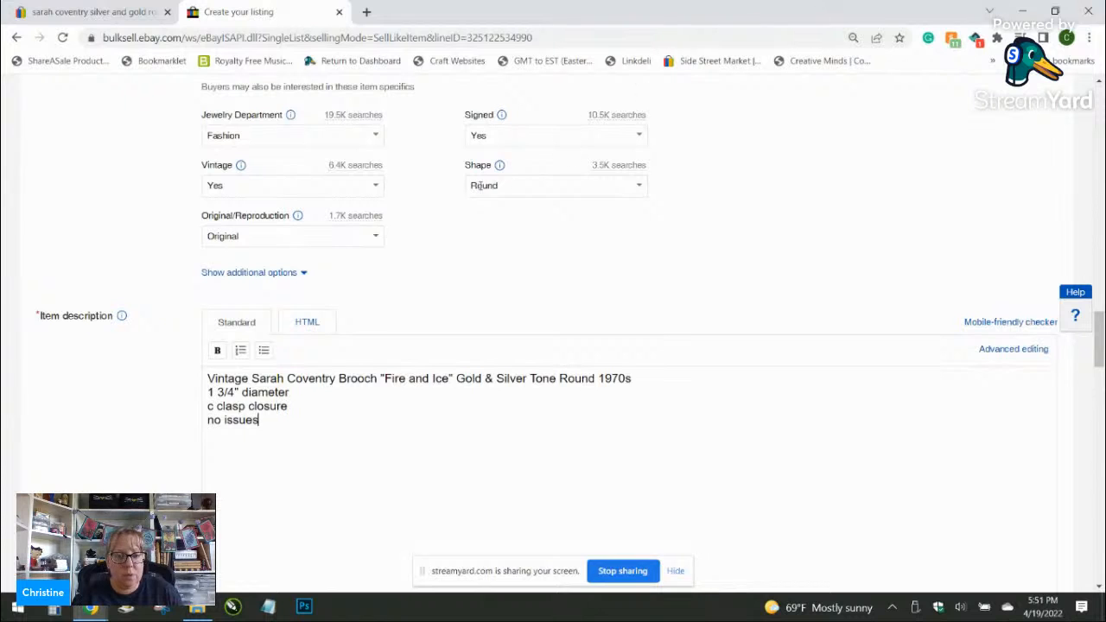
Step: Set the Buy It Now price to $12.99
{"action": "scroll", "coordinate": [368, 345], "scroll_direction": "down", "scroll_amount": 7}
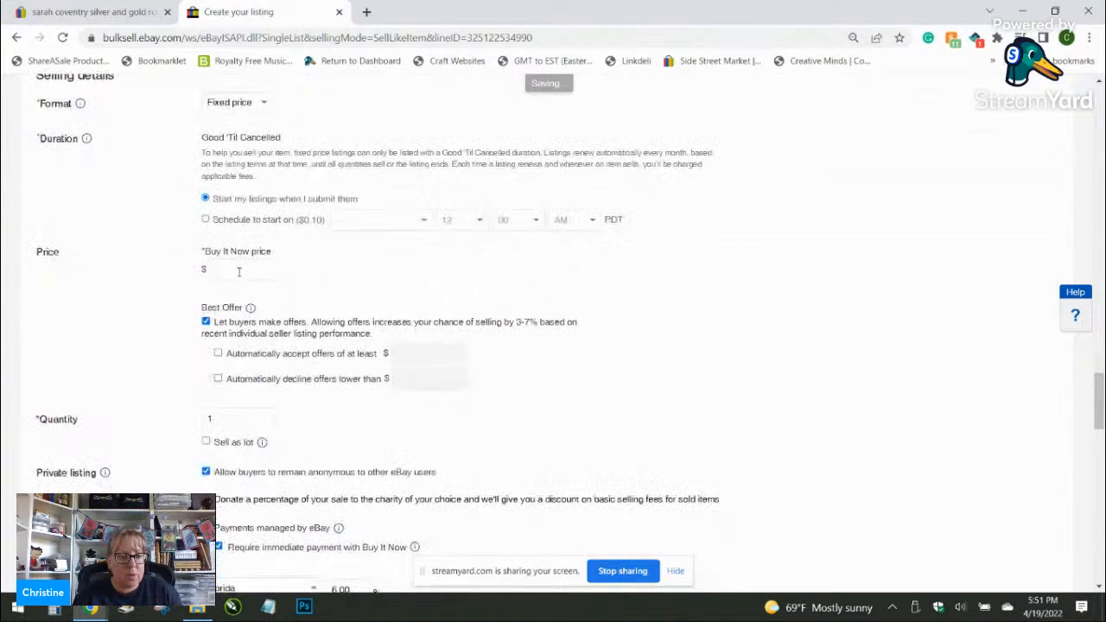
{"action": "left_click", "coordinate": [239, 272]}
{"action": "type", "text": "12.99"}
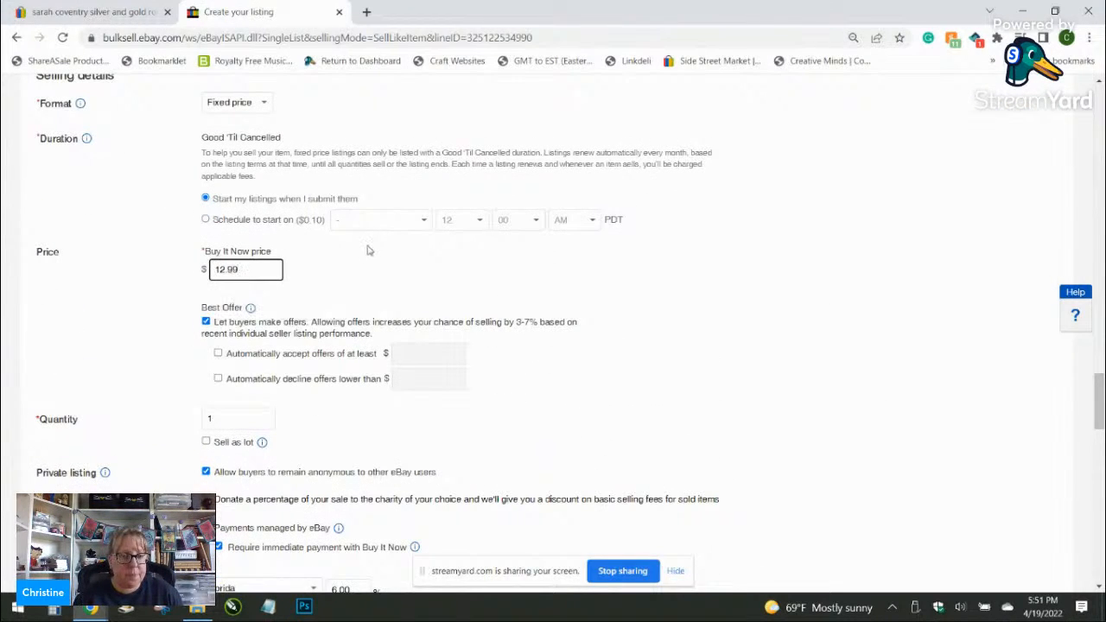
{"action": "left_click", "coordinate": [364, 257]}
Step: Set the package dimensions to 6 x 6 x 1 in. and the weight to 3 oz
{"action": "scroll", "coordinate": [364, 257], "scroll_direction": "down", "scroll_amount": 4}
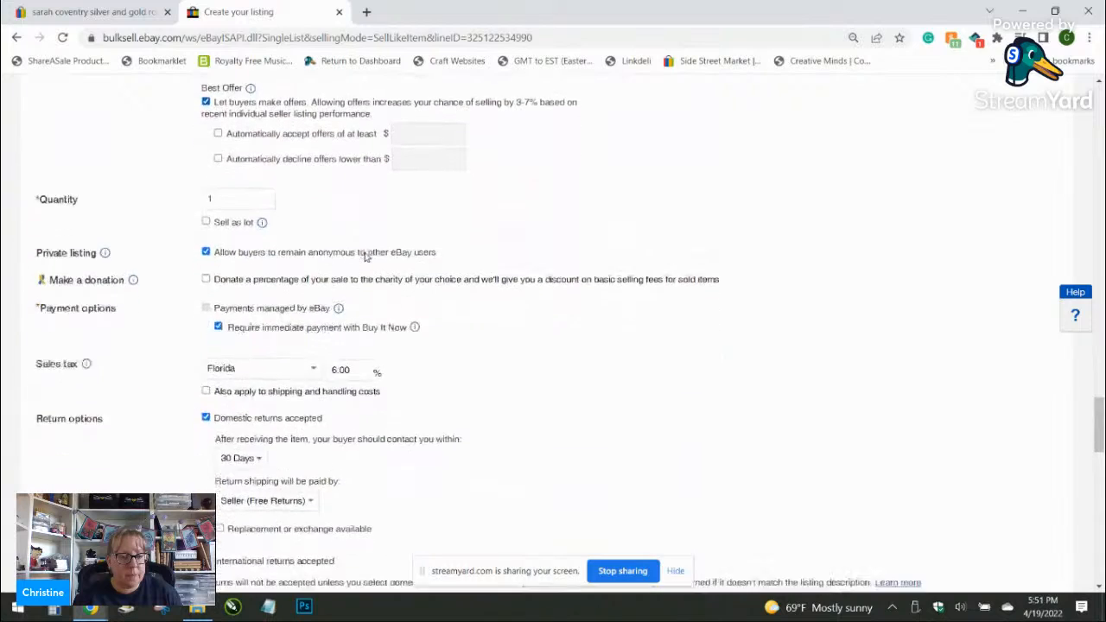
{"action": "scroll", "coordinate": [365, 397], "scroll_direction": "down", "scroll_amount": 5}
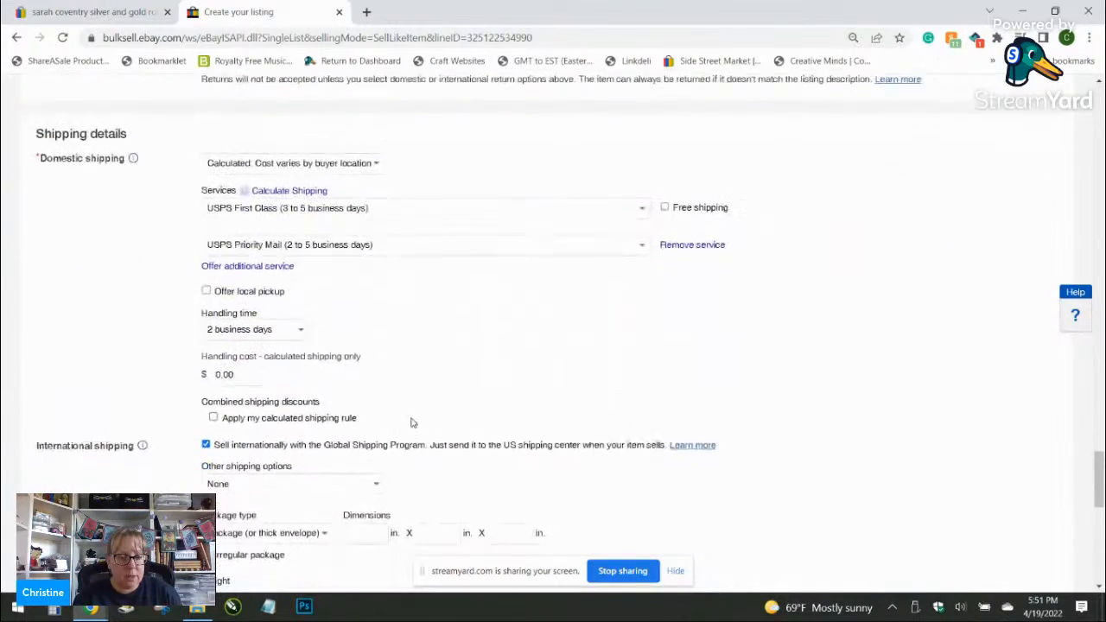
{"action": "left_click", "coordinate": [363, 465]}
{"action": "type", "text": "6"}
{"action": "key", "text": "Tab"}
{"action": "type", "text": "6"}
{"action": "key", "text": "Tab"}
{"action": "type", "text": "1"}
{"action": "key", "text": "Tab"}
{"action": "key", "text": "Tab"}
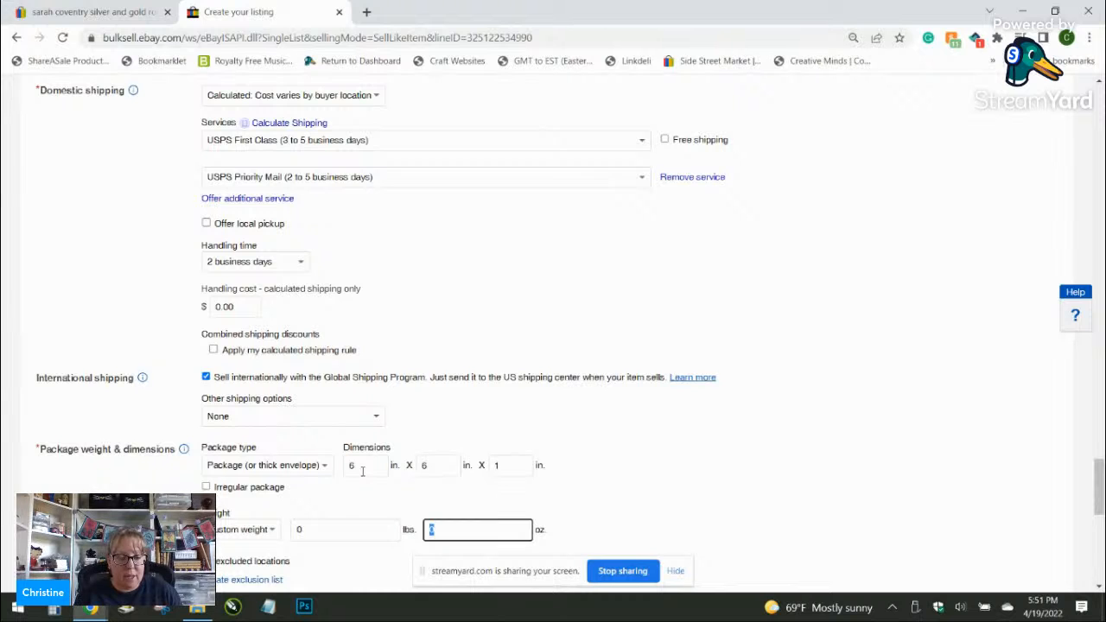
{"action": "type", "text": "3"}
{"action": "left_click", "coordinate": [482, 307]}
Step: Enable Promoted Listings Standard for the item with an ad rate of 5%
{"action": "scroll", "coordinate": [466, 319], "scroll_direction": "down", "scroll_amount": 3}
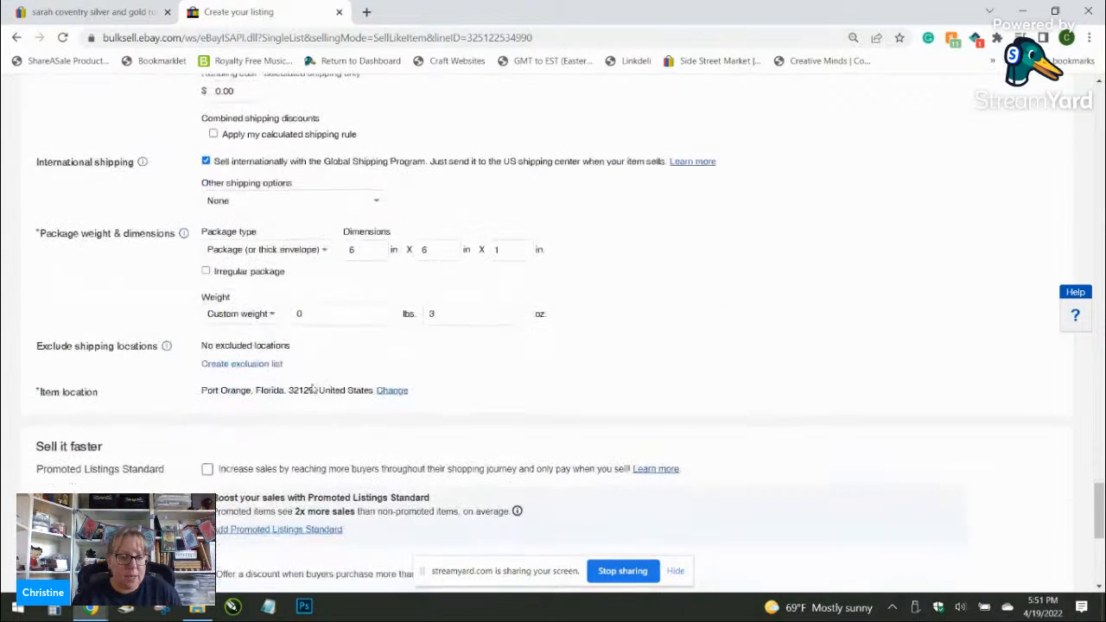
{"action": "left_click", "coordinate": [259, 471]}
{"action": "scroll", "coordinate": [337, 445], "scroll_direction": "down", "scroll_amount": 3}
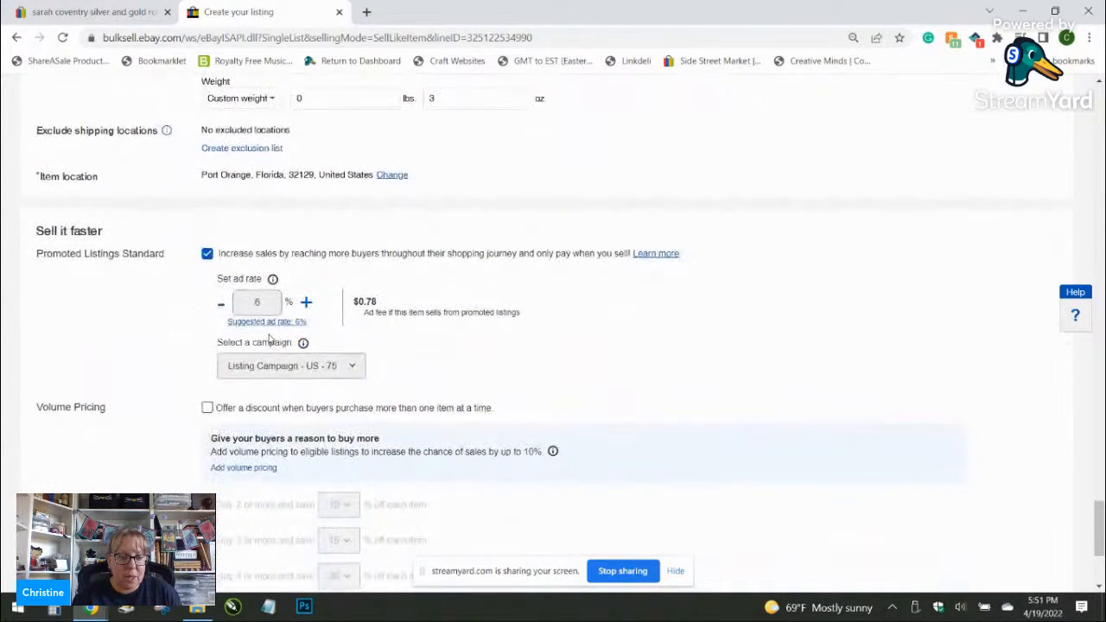
{"action": "left_click", "coordinate": [275, 302]}
{"action": "key", "text": "BackSpace"}
{"action": "type", "text": "5"}
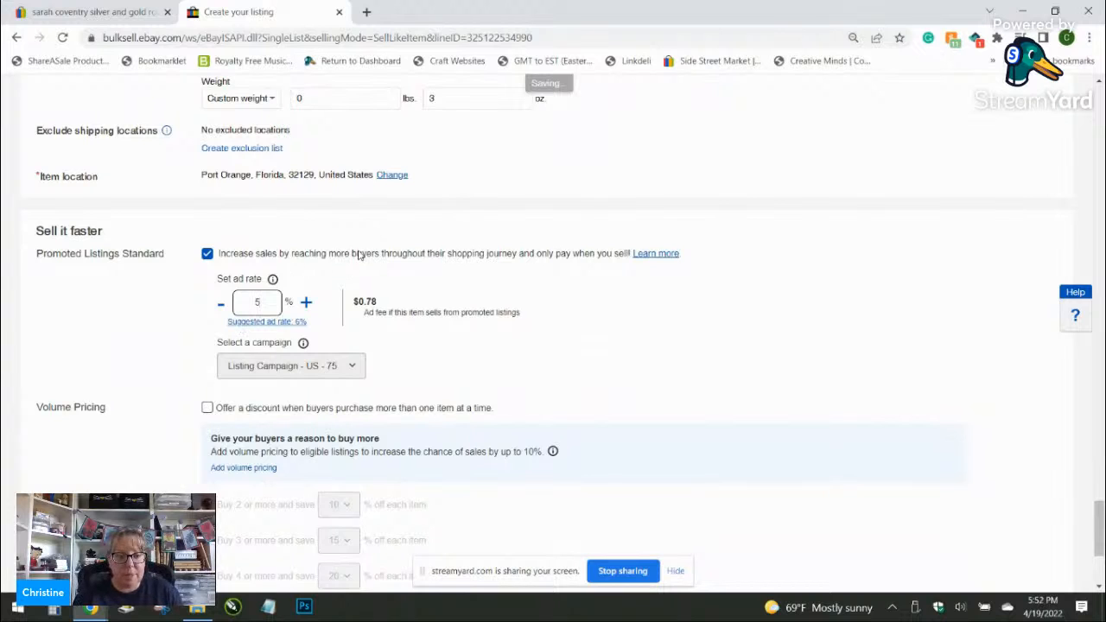
{"action": "left_click", "coordinate": [359, 255]}
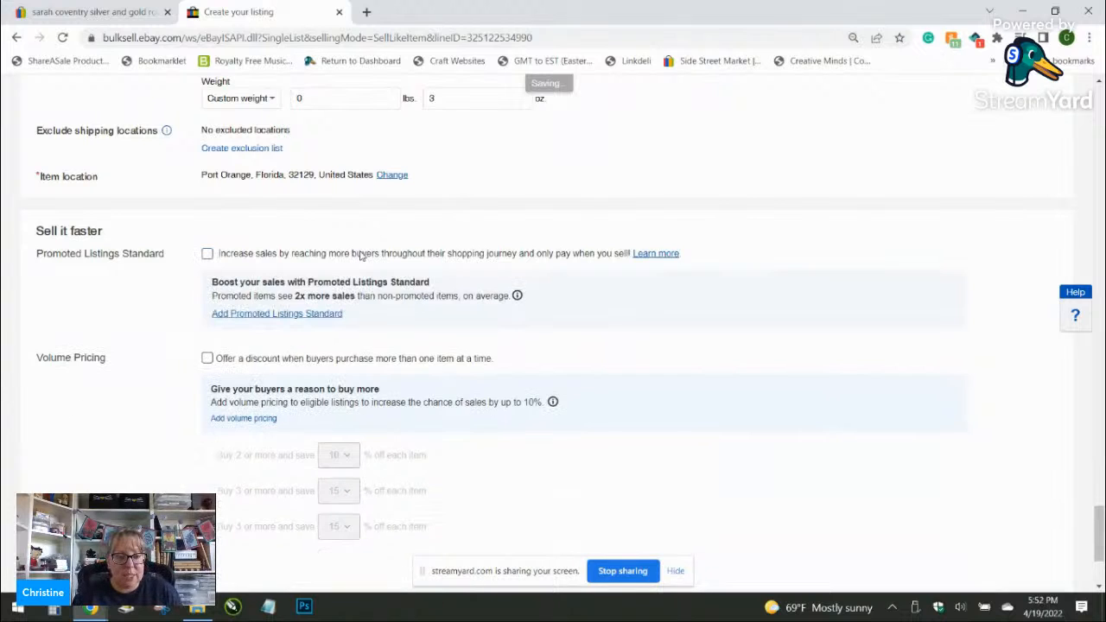
{"action": "left_click", "coordinate": [207, 254]}
Step: Check the listing preview, close it, and submit the brooch listing
{"action": "scroll", "coordinate": [515, 301], "scroll_direction": "down", "scroll_amount": 3}
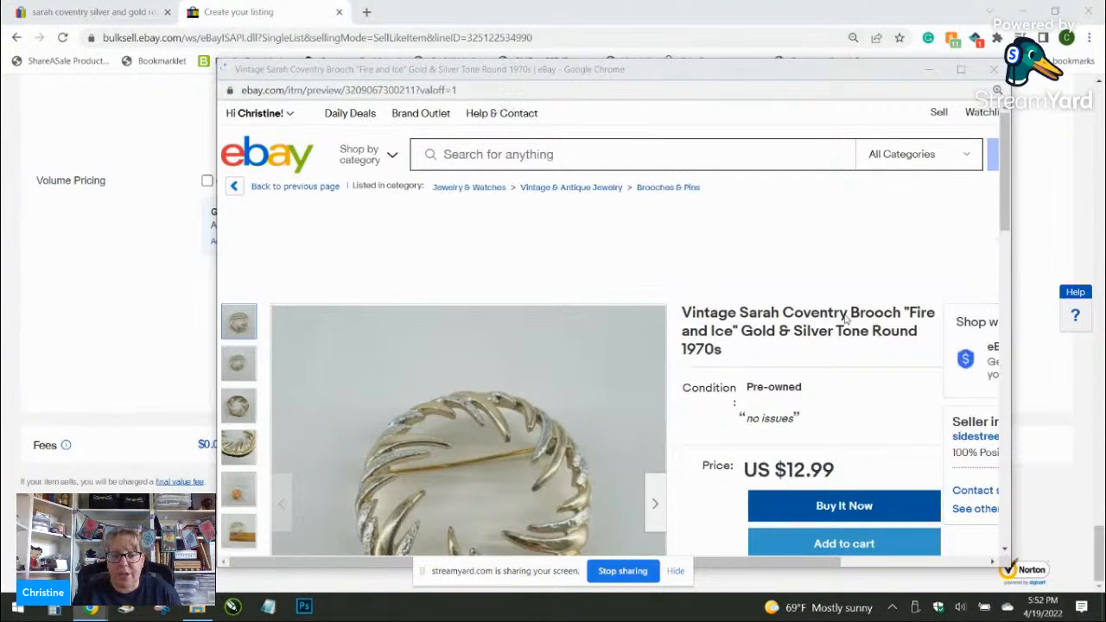
{"action": "left_click", "coordinate": [993, 69]}
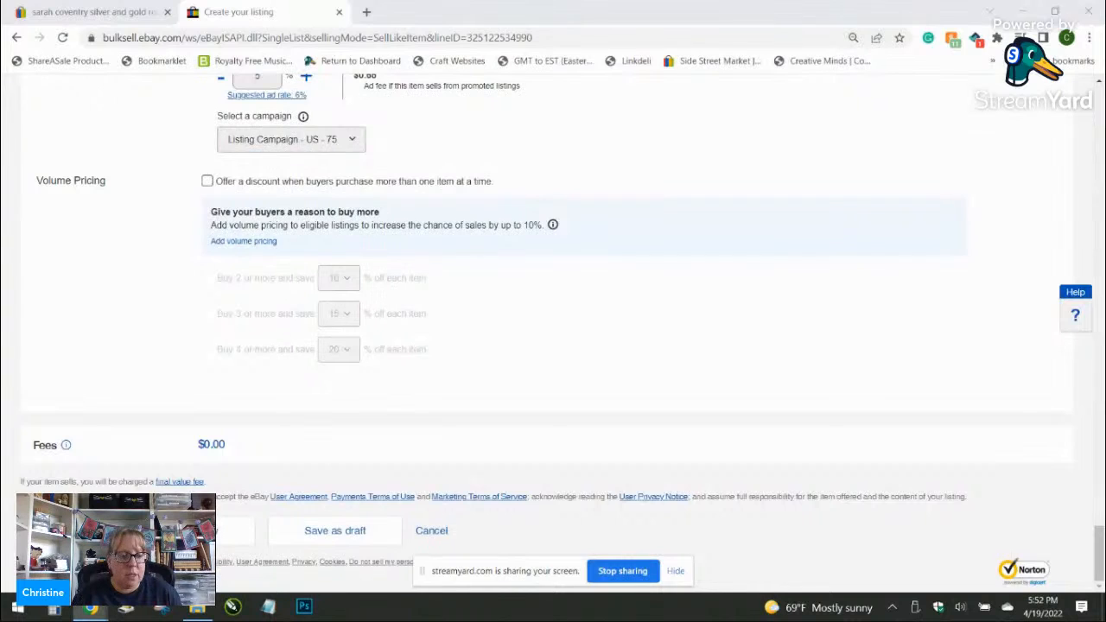
{"action": "left_click", "coordinate": [226, 531]}
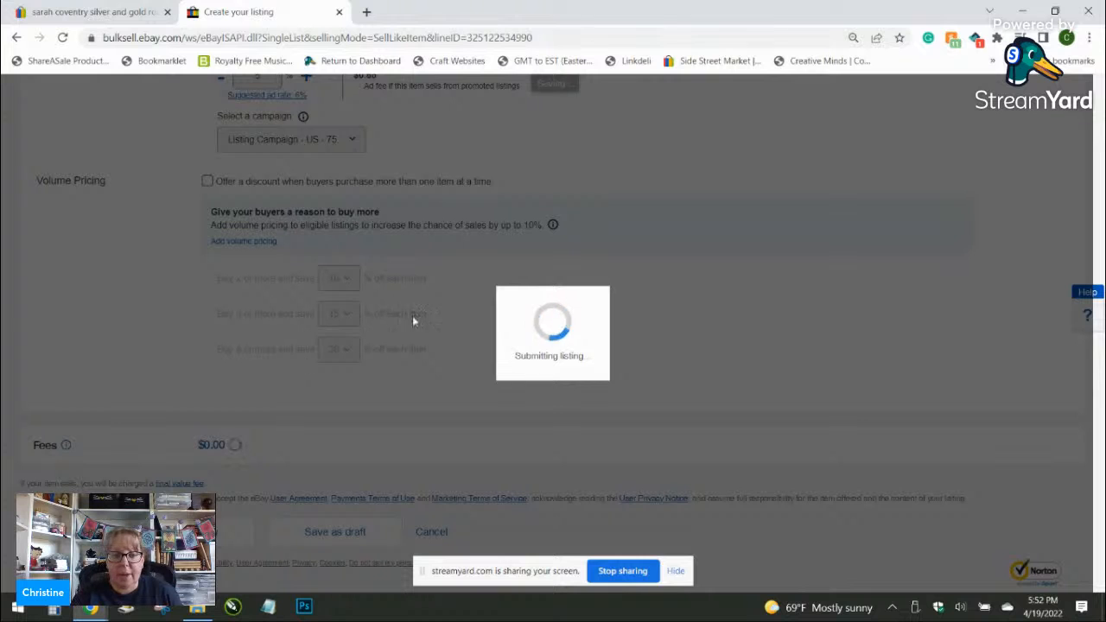
Step: Switch to the Brooches folder in File Explorer and delete the listed brooch's photos IMG_7805 through IMG_7811
{"action": "left_click", "coordinate": [197, 606]}
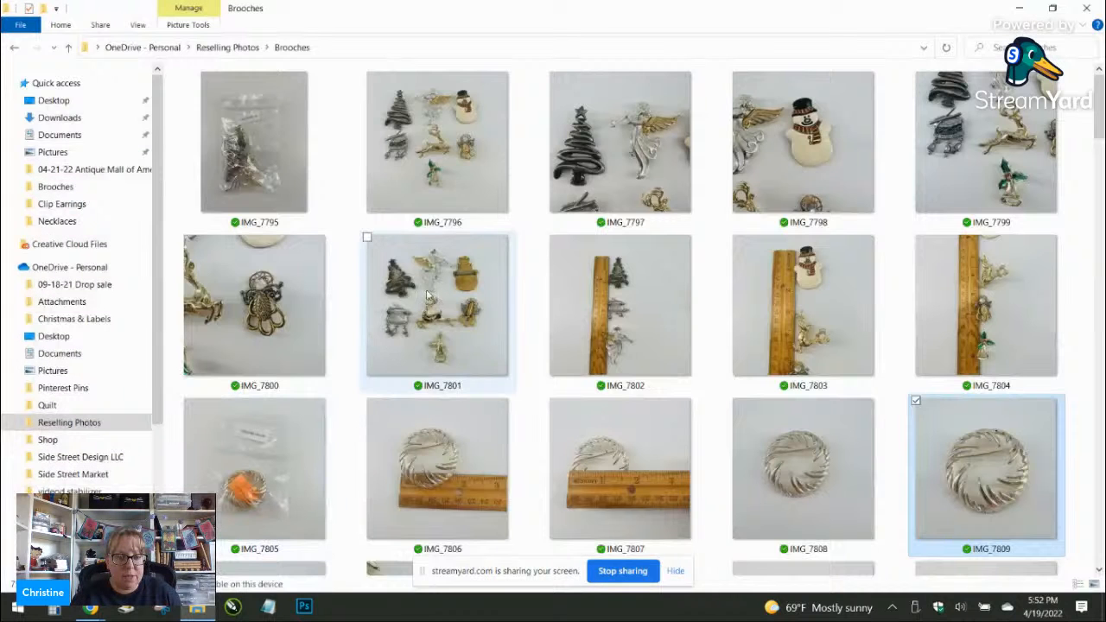
{"action": "left_click", "coordinate": [276, 457]}
{"action": "scroll", "coordinate": [467, 441], "scroll_direction": "down", "scroll_amount": 3}
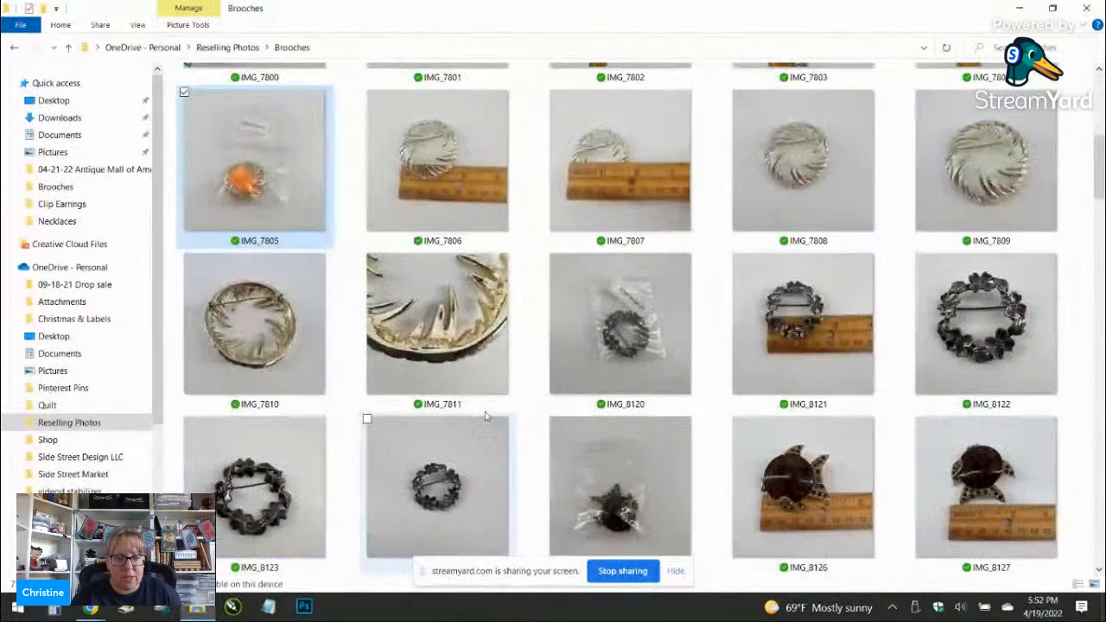
{"action": "left_click", "coordinate": [469, 343], "text": "shift"}
{"action": "key", "text": "Delete"}
Step: View photo IMG_7796 of the Christmas brooch group at full size, and return to the Brooches folder
{"action": "scroll", "coordinate": [488, 259], "scroll_direction": "up", "scroll_amount": 3}
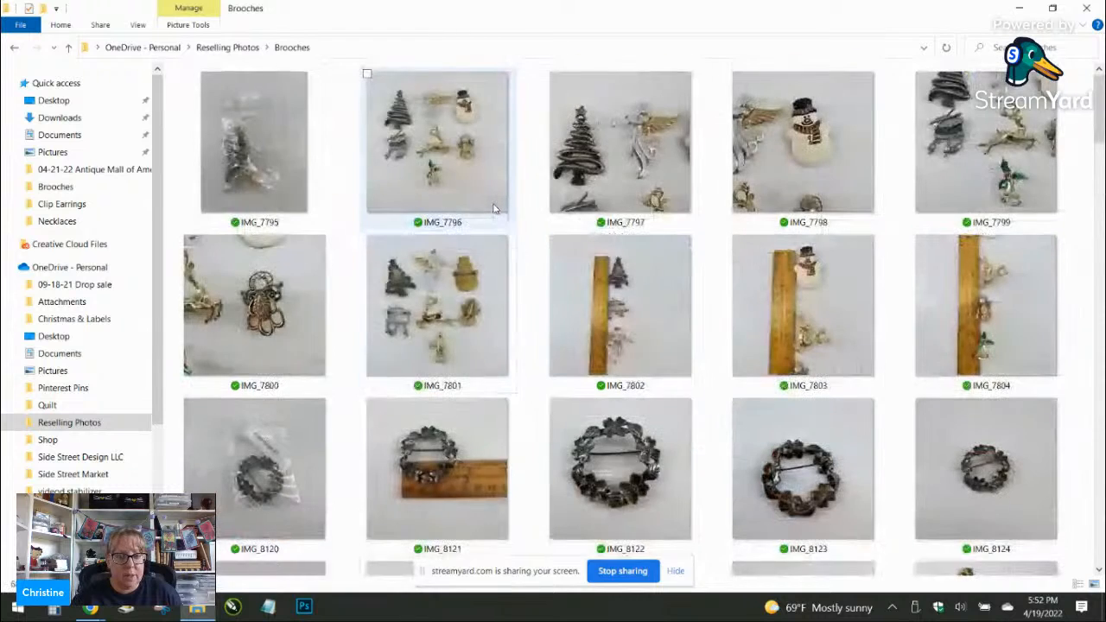
{"action": "double_click", "coordinate": [477, 163]}
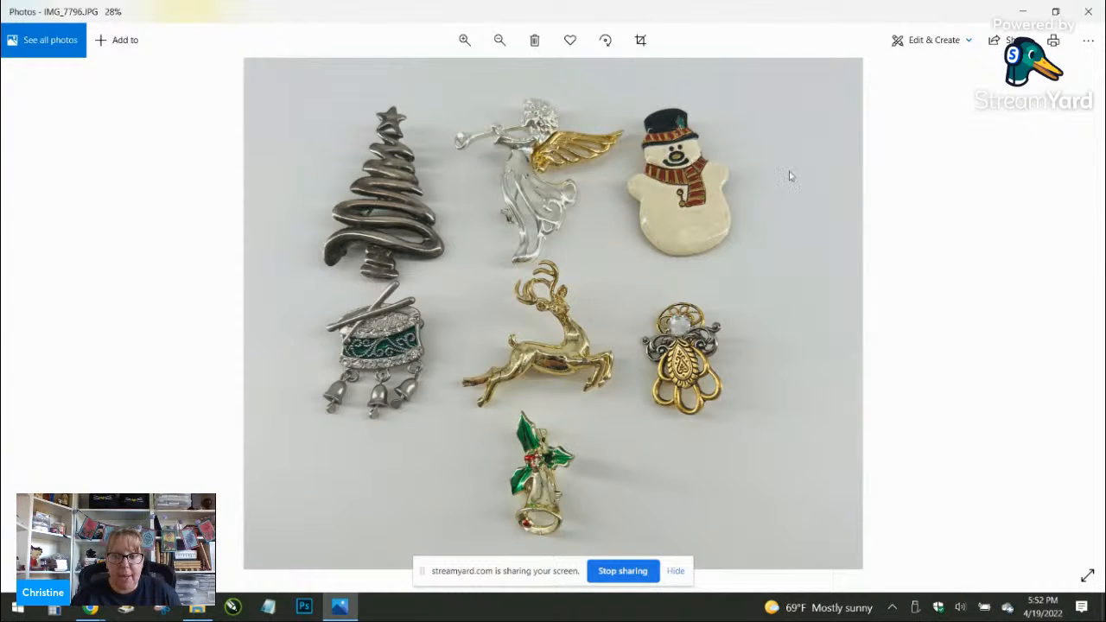
{"action": "left_click", "coordinate": [1019, 16]}
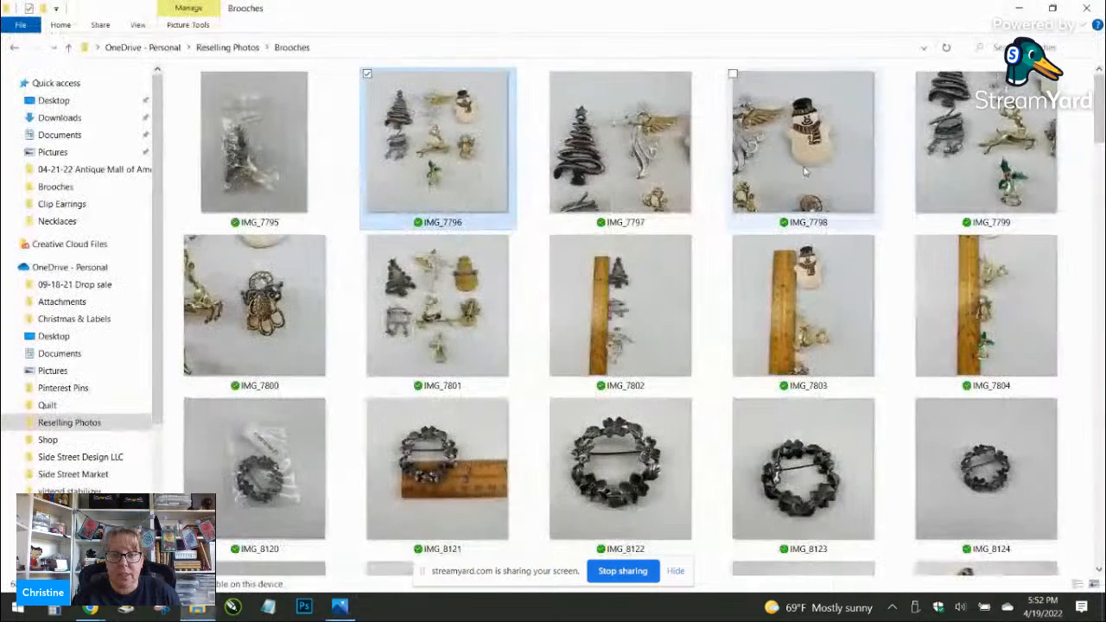
Step: Switch back to the browser, finish with the published brooch listing, and start a new single listing
{"action": "left_click", "coordinate": [1021, 9]}
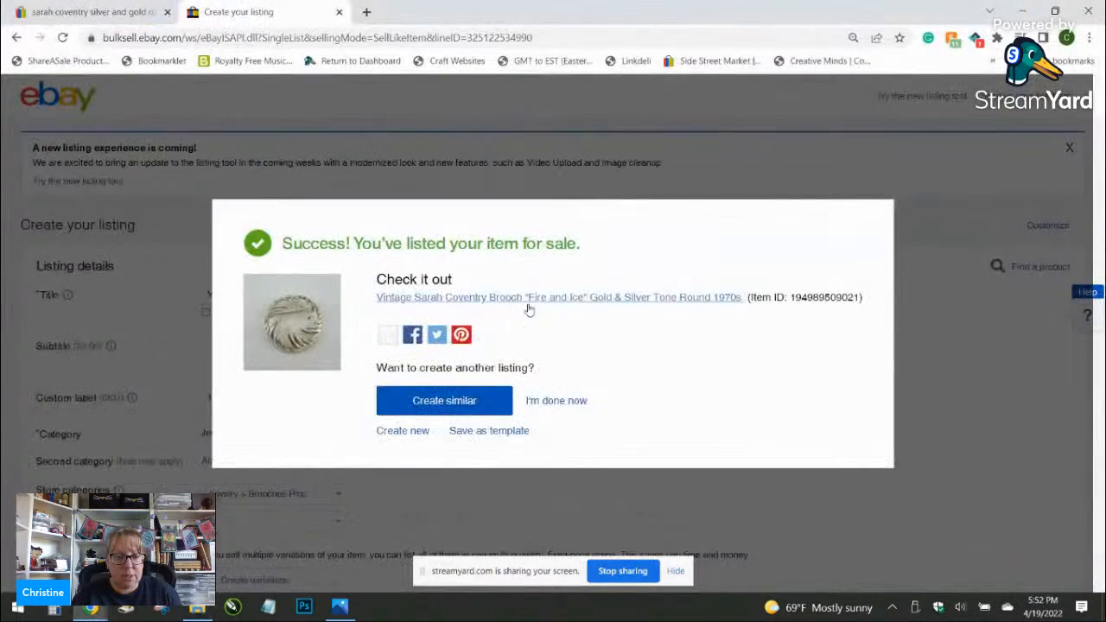
{"action": "left_click", "coordinate": [544, 401]}
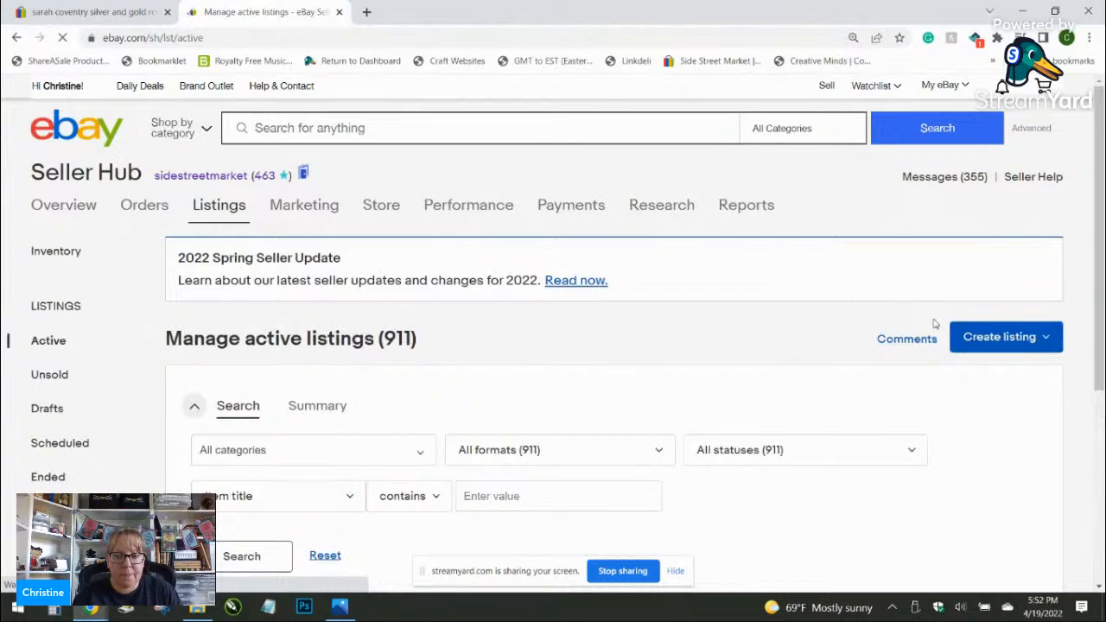
{"action": "left_click", "coordinate": [968, 339]}
{"action": "left_click", "coordinate": [895, 372]}
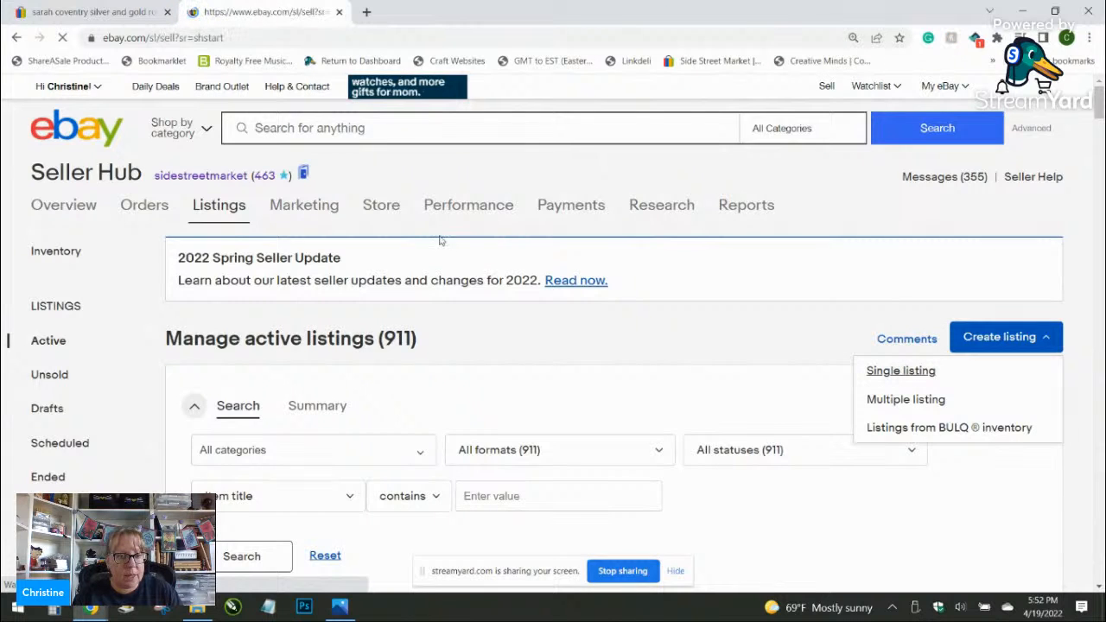
Step: Title the listing "Lot of christmas pins angels deer christmas tree drum bell holiday jewelry" and choose the Vintage & Antique Jewelry > Brooches & Pins category
{"action": "type", "text": "Lot of Ch"}
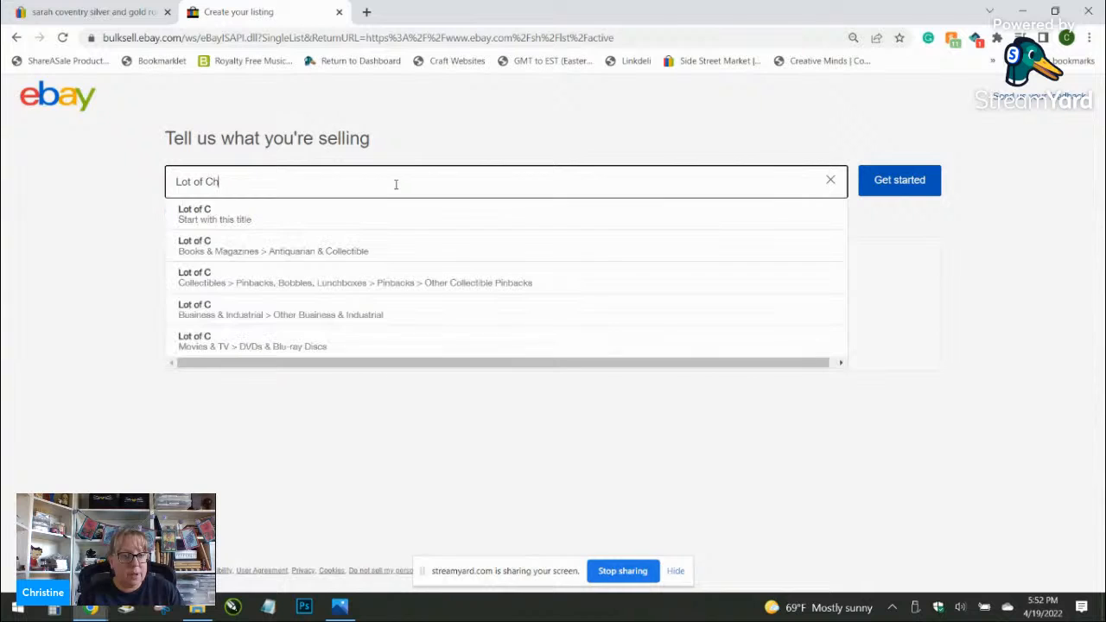
{"action": "type", "text": "hristmas pins angels deer christmas tree drum"}
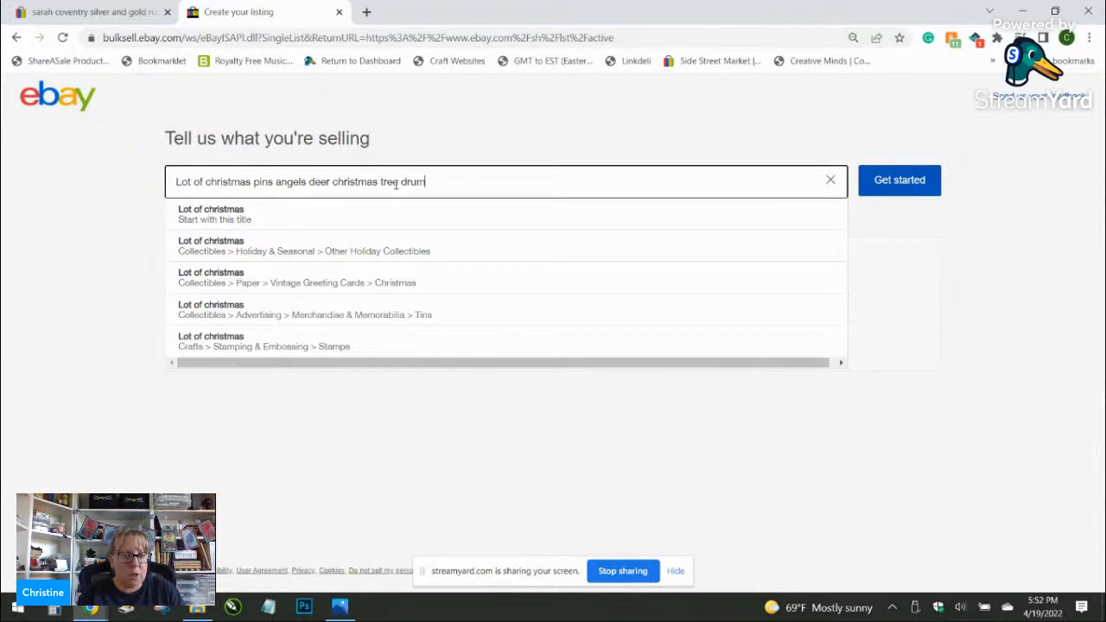
{"action": "type", "text": "holiday jewelry"}
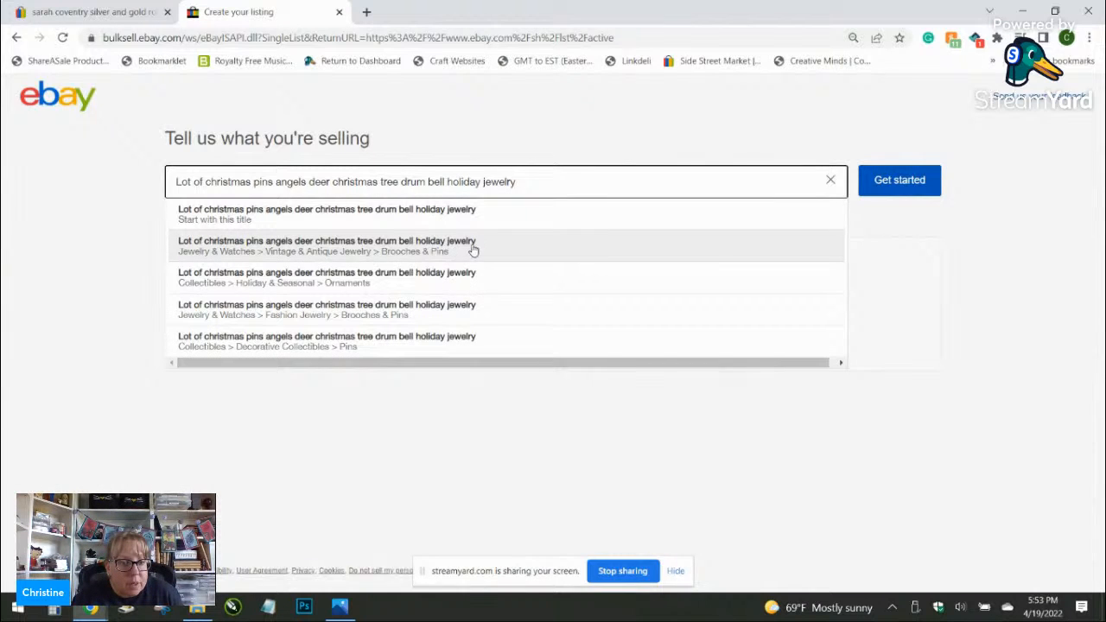
{"action": "left_click", "coordinate": [479, 249]}
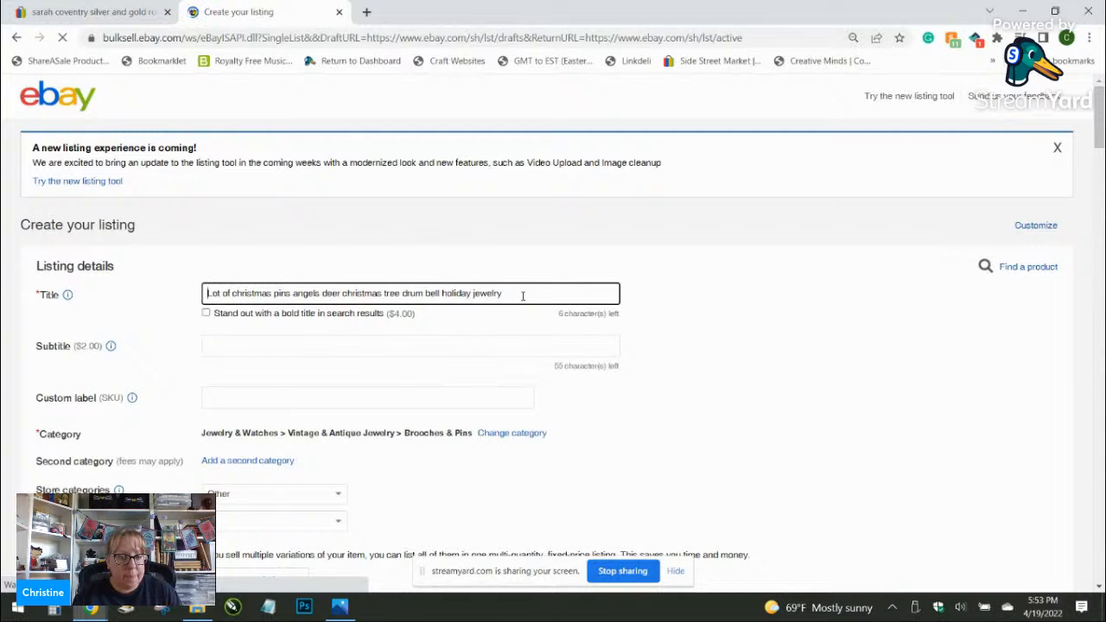
Step: Set the listing's custom label (SKU) to 123021B1BR-10
{"action": "left_click_drag", "start_coordinate": [523, 295], "coordinate": [148, 296]}
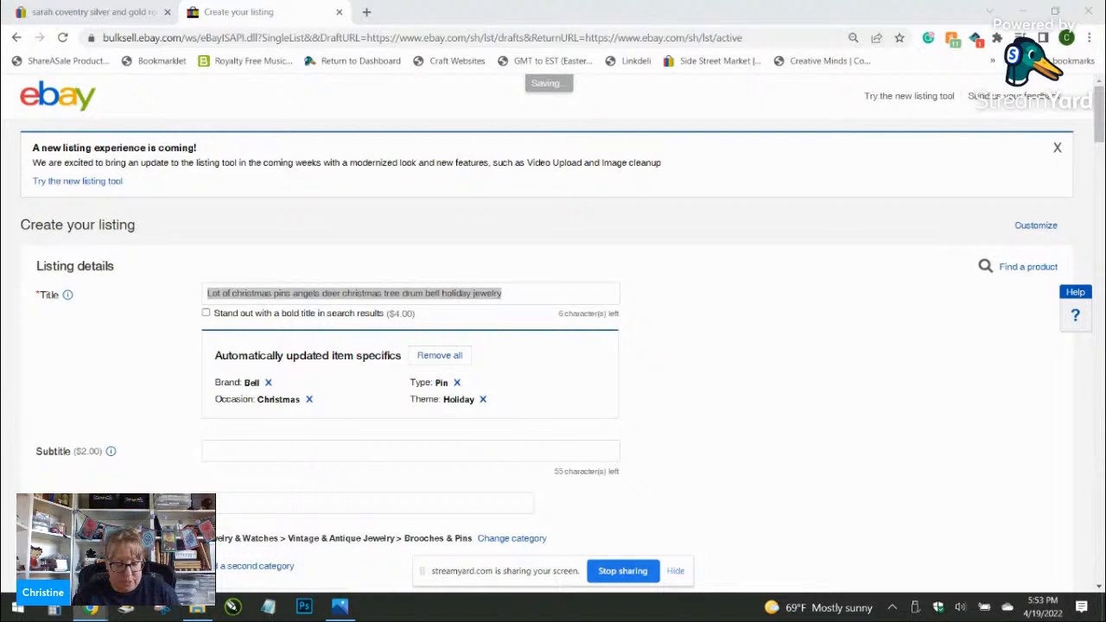
{"action": "left_click", "coordinate": [319, 503]}
{"action": "type", "text": "23021B1BR-10"}
{"action": "left_click_drag", "start_coordinate": [511, 295], "coordinate": [157, 296]}
{"action": "left_click", "coordinate": [175, 264]}
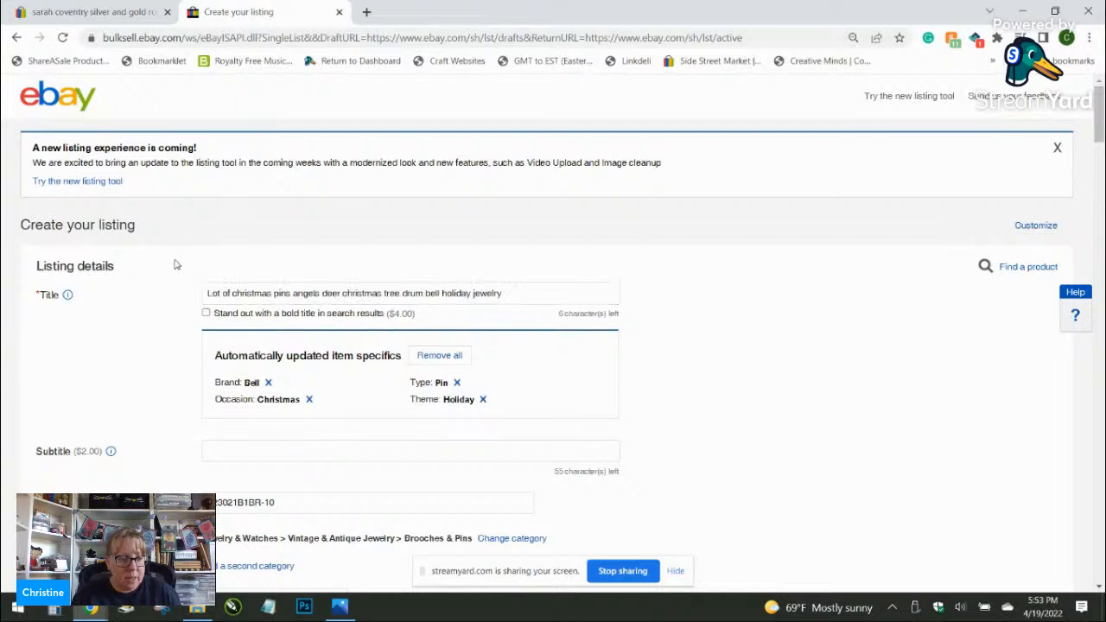
{"action": "left_click", "coordinate": [59, 610]}
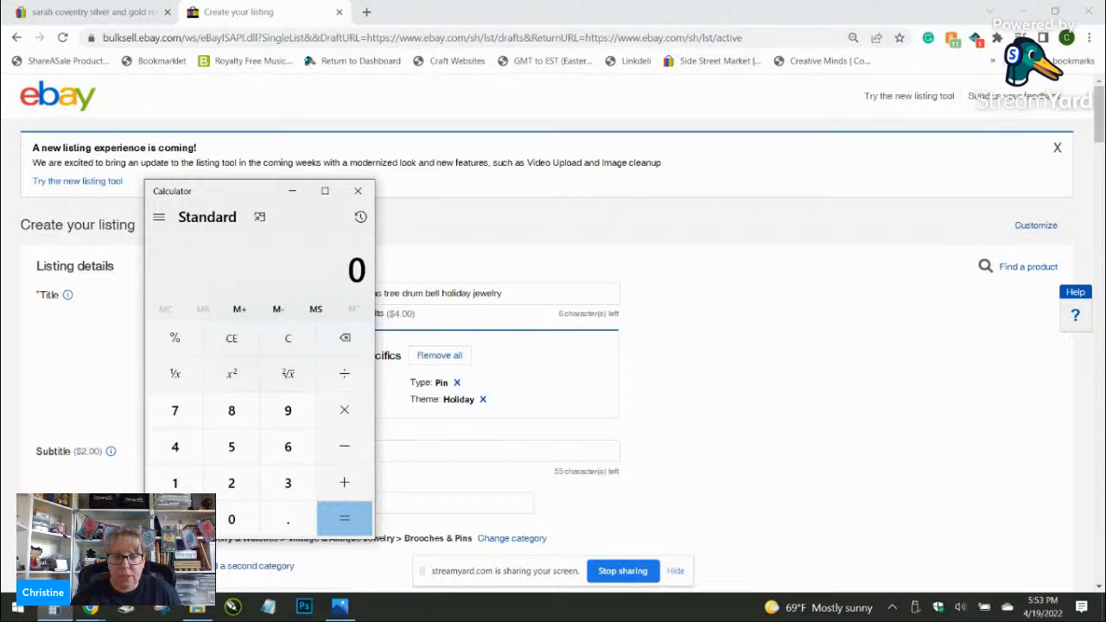
{"action": "left_click", "coordinate": [868, 391]}
{"action": "scroll", "coordinate": [856, 387], "scroll_direction": "down", "scroll_amount": 2}
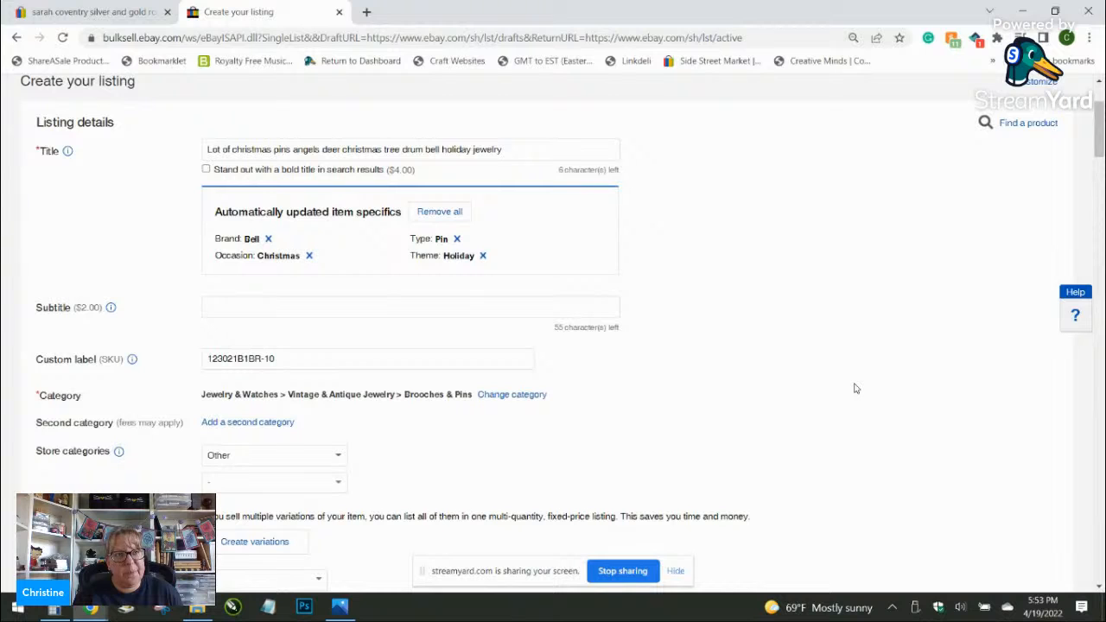
{"action": "left_click", "coordinate": [292, 461]}
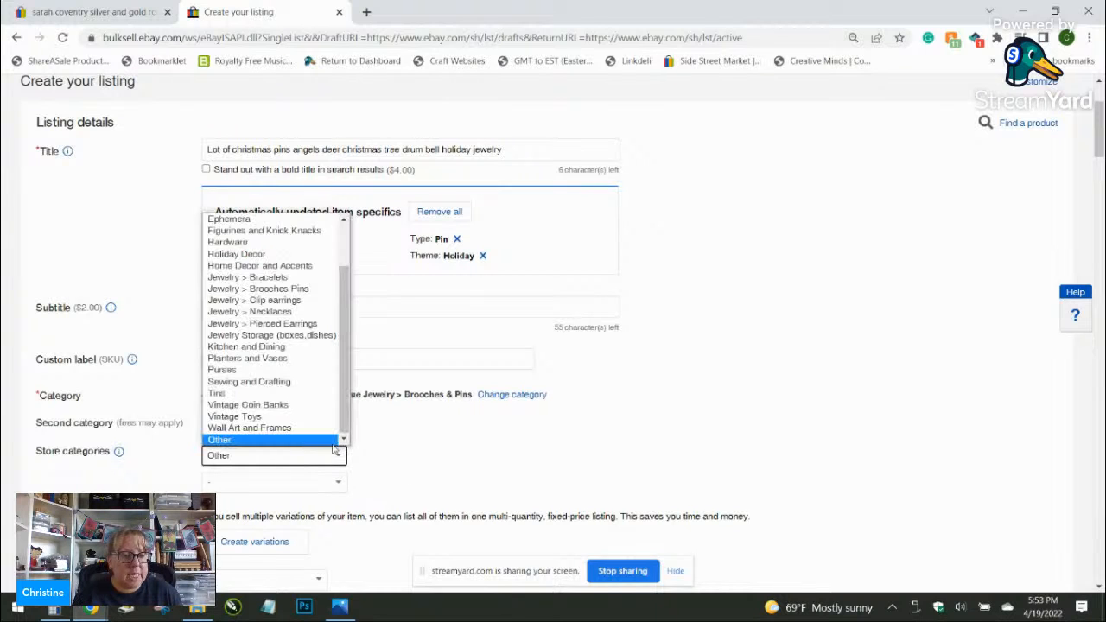
{"action": "left_click", "coordinate": [334, 442]}
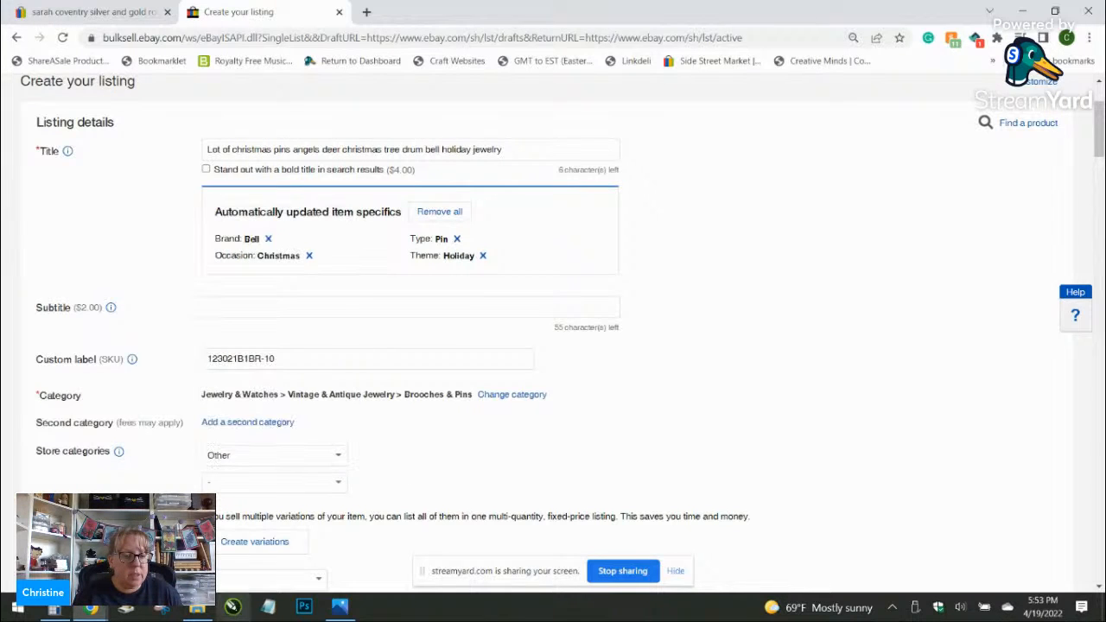
Step: Calculate 19.99 divided by 7 in Calculator for the price per pin, and close Calculator
{"action": "left_click", "coordinate": [53, 610]}
{"action": "type", "text": "19.99/7"}
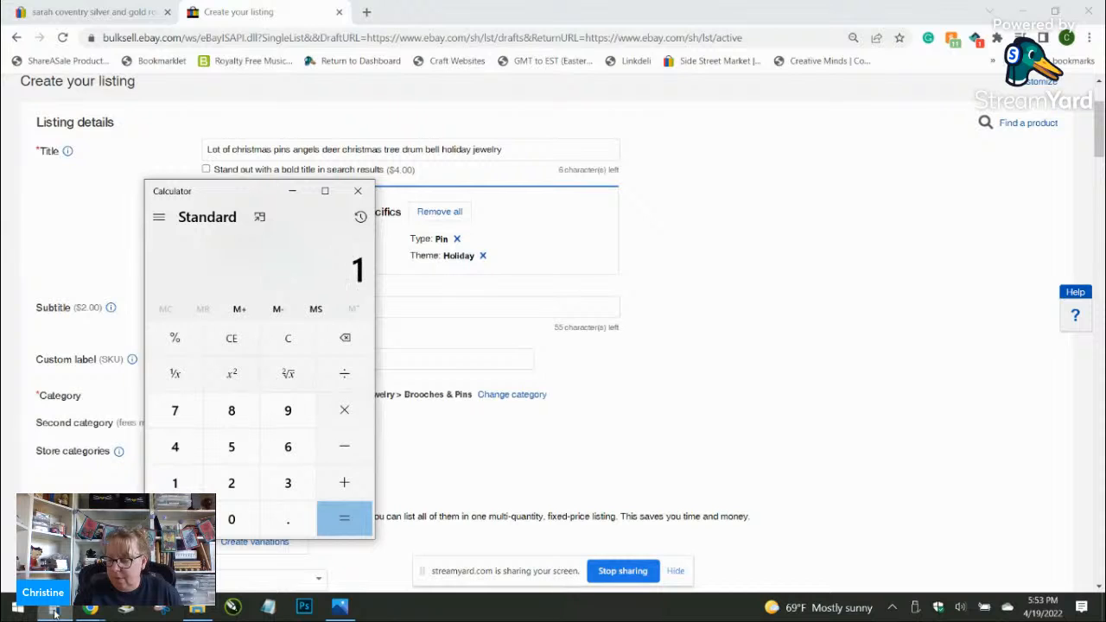
{"action": "key", "text": "Return"}
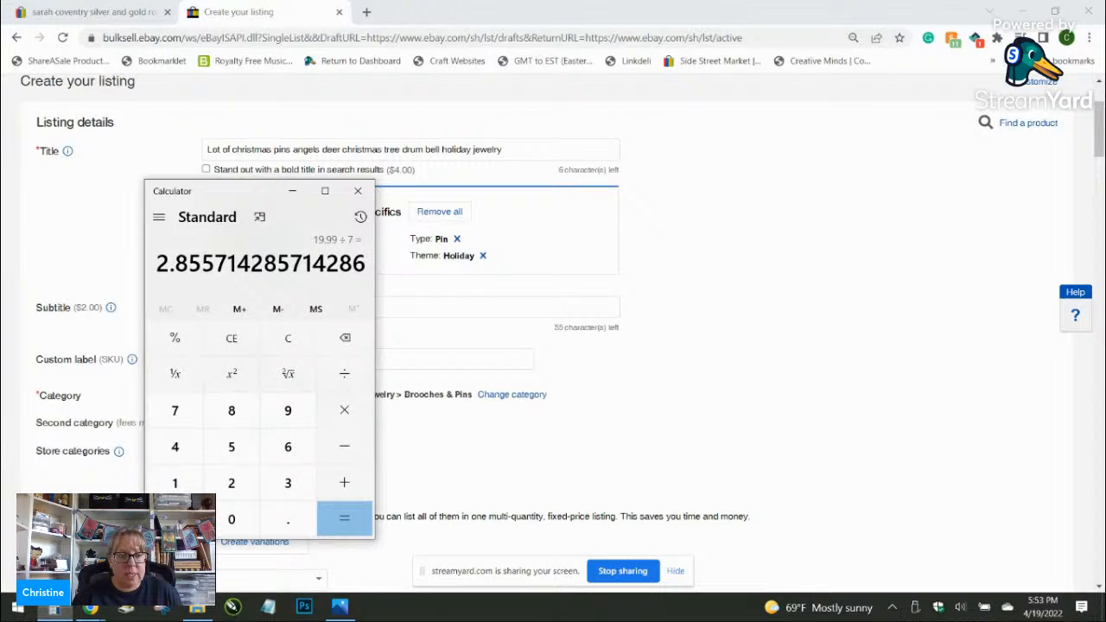
{"action": "left_click", "coordinate": [288, 347]}
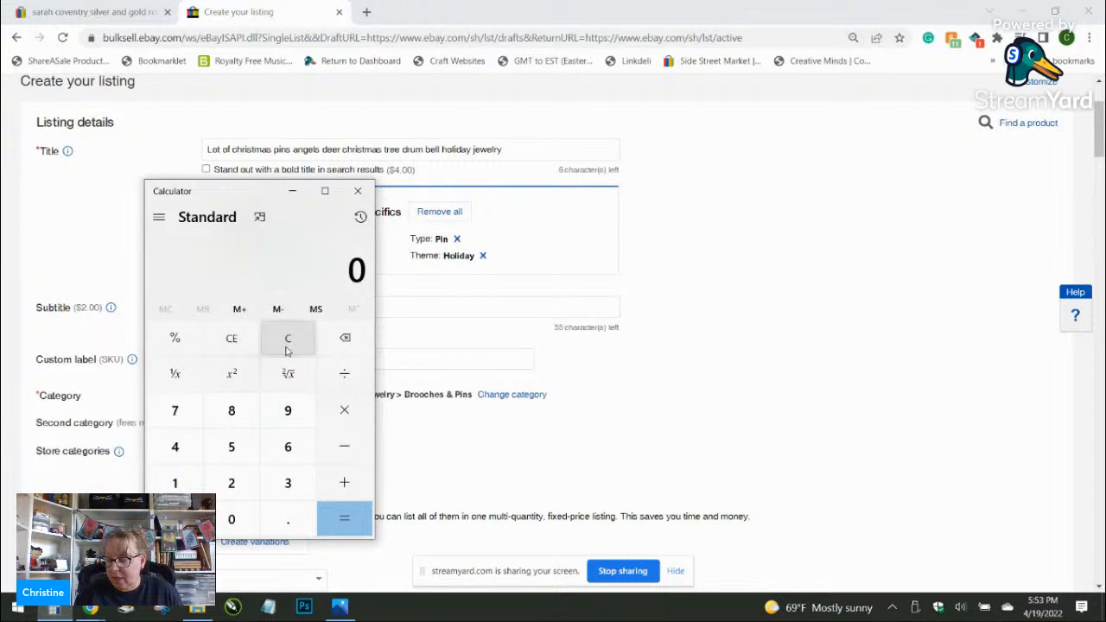
{"action": "type", "text": "2*"}
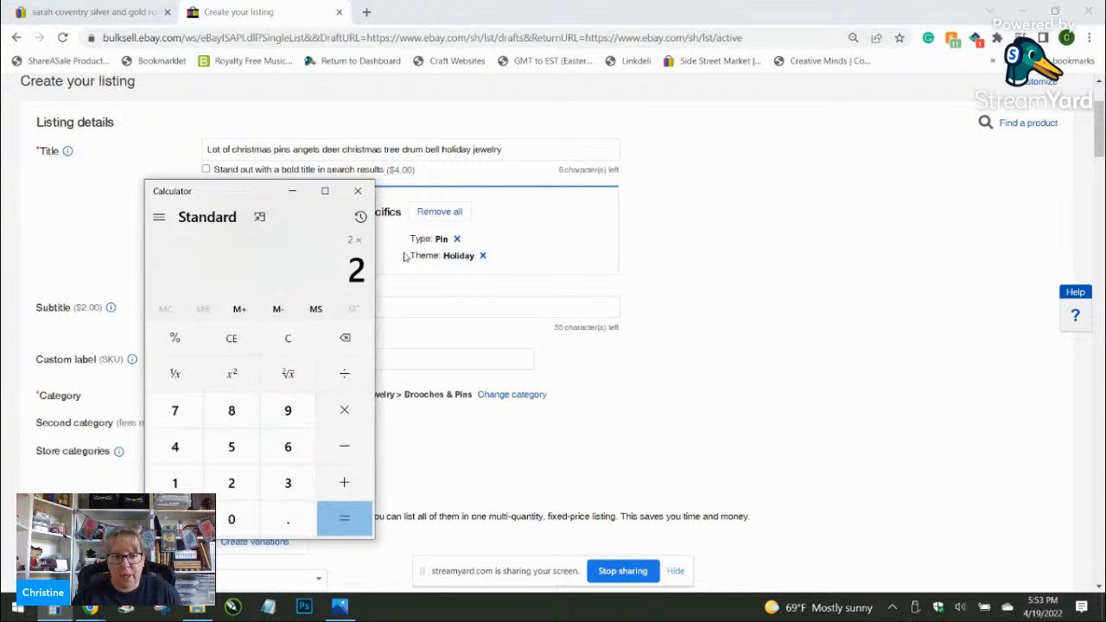
{"action": "left_click", "coordinate": [358, 191]}
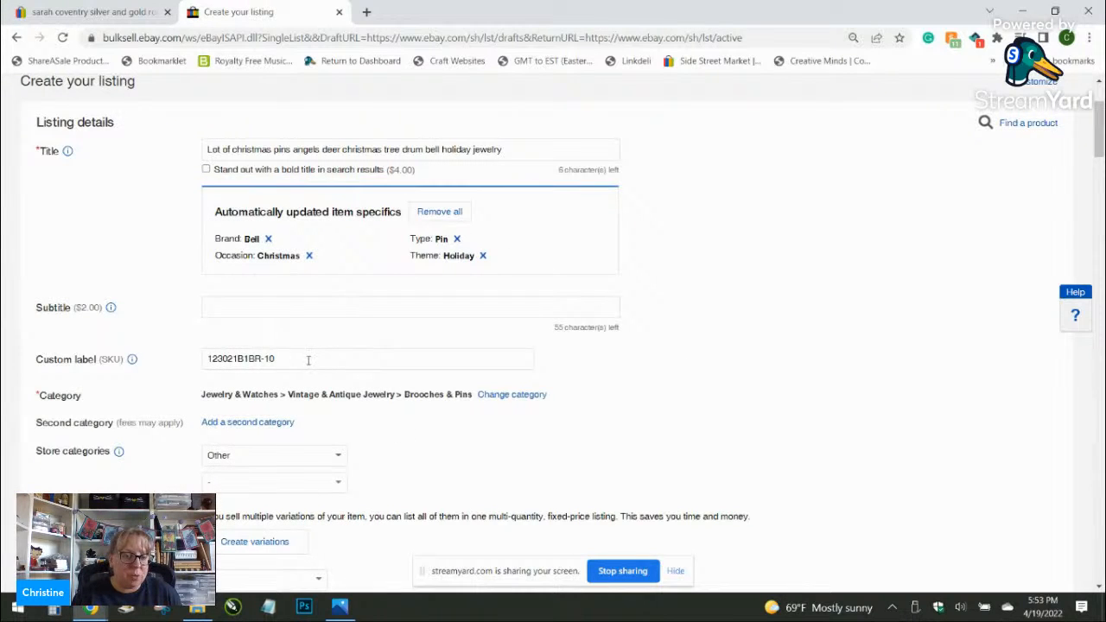
Step: Set the store category to Jewelry > Brooches Pins and the condition to Pre-owned
{"action": "scroll", "coordinate": [304, 380], "scroll_direction": "down", "scroll_amount": 1}
{"action": "left_click", "coordinate": [285, 384]}
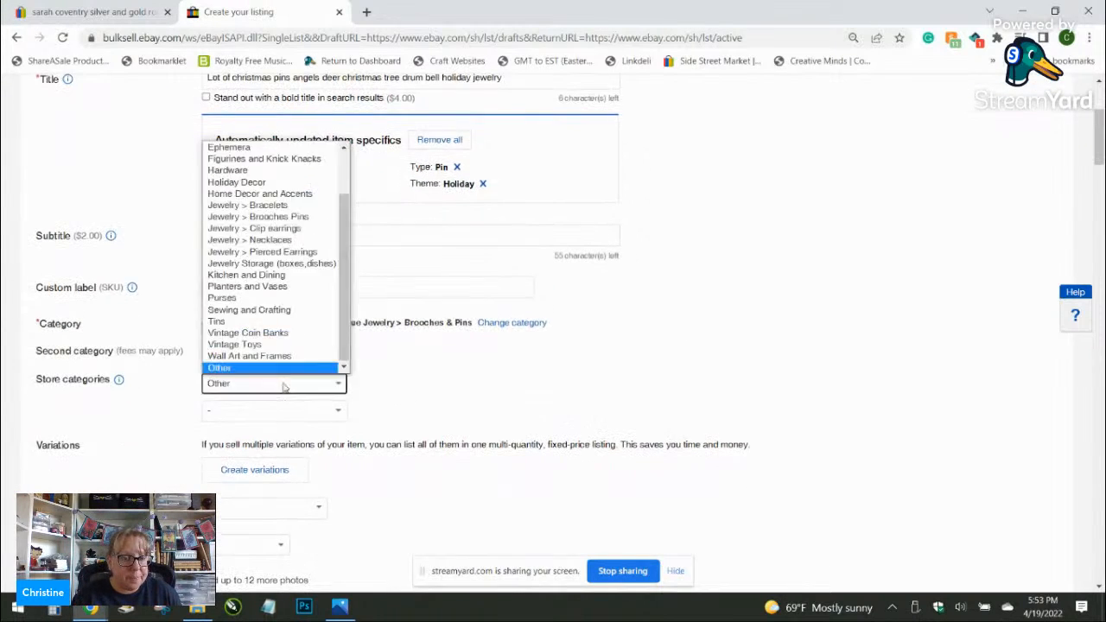
{"action": "left_click", "coordinate": [294, 217]}
{"action": "scroll", "coordinate": [246, 411], "scroll_direction": "down", "scroll_amount": 2}
{"action": "left_click", "coordinate": [246, 410]}
{"action": "left_click", "coordinate": [244, 463]}
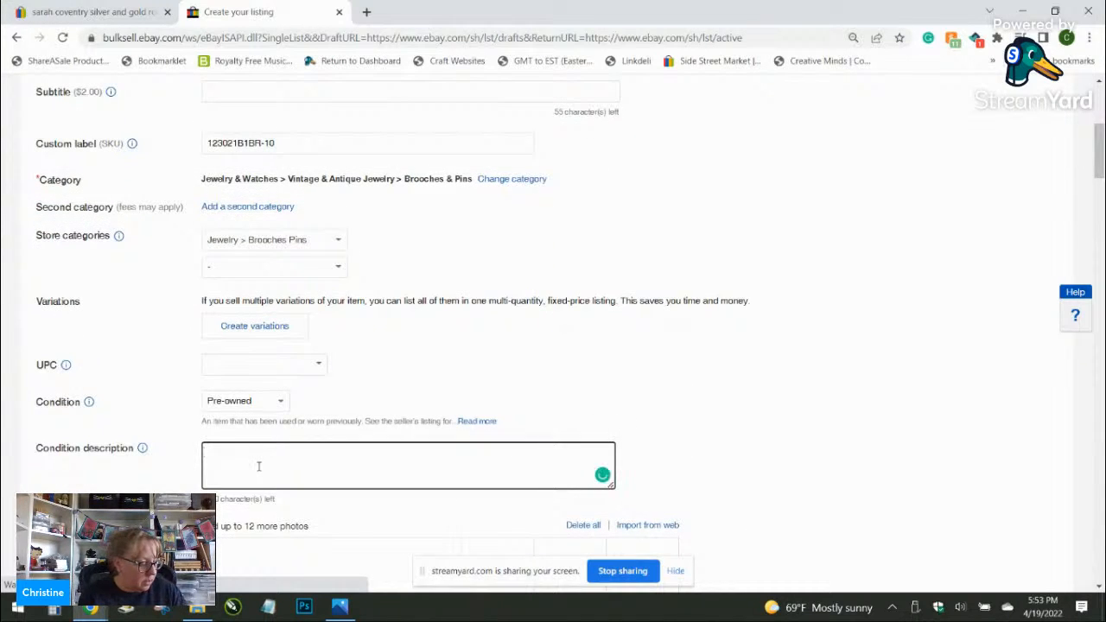
Step: Enter "some marking on the white snowman's stomach" as the condition description
{"action": "type", "text": "some marking"}
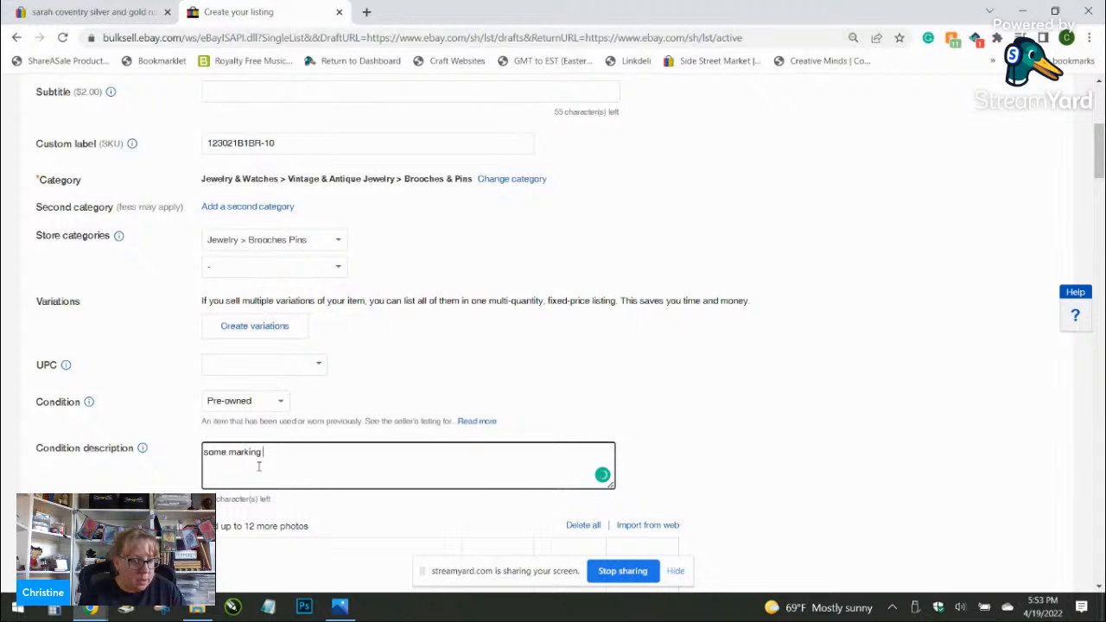
{"action": "type", "text": " on teh w"}
{"action": "key", "text": "BackSpace"}
{"action": "key", "text": "BackSpace"}
{"action": "key", "text": "BackSpace"}
{"action": "type", "text": "he white snowman's stomach"}
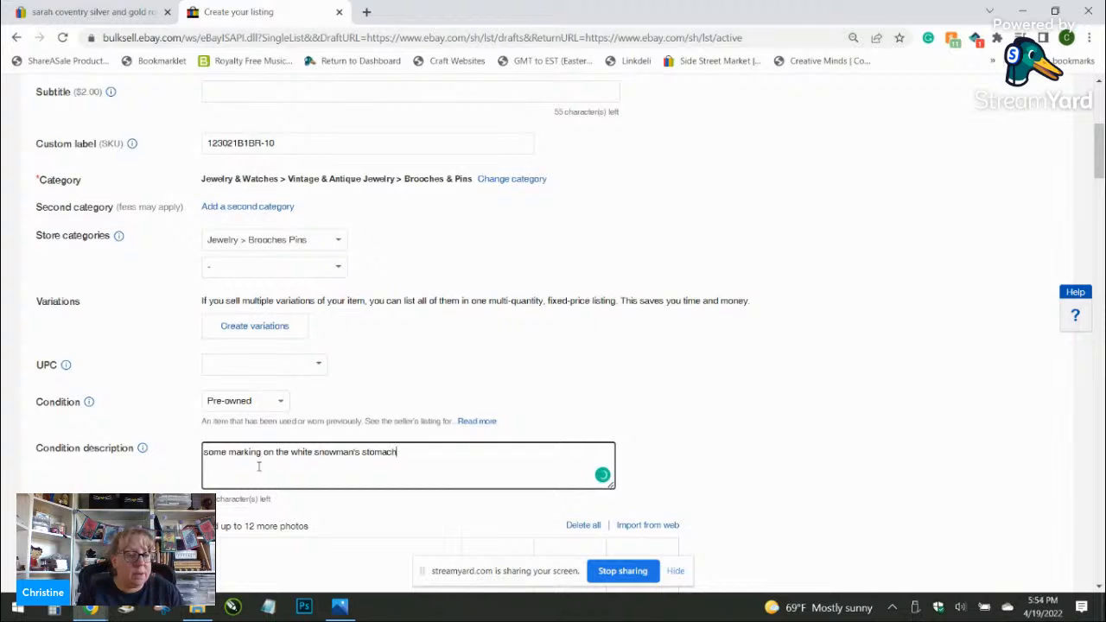
Step: Upload photos IMG_7795 through IMG_7804 from the Brooches folder to the listing
{"action": "scroll", "coordinate": [531, 380], "scroll_direction": "down", "scroll_amount": 2}
{"action": "left_click", "coordinate": [493, 420]}
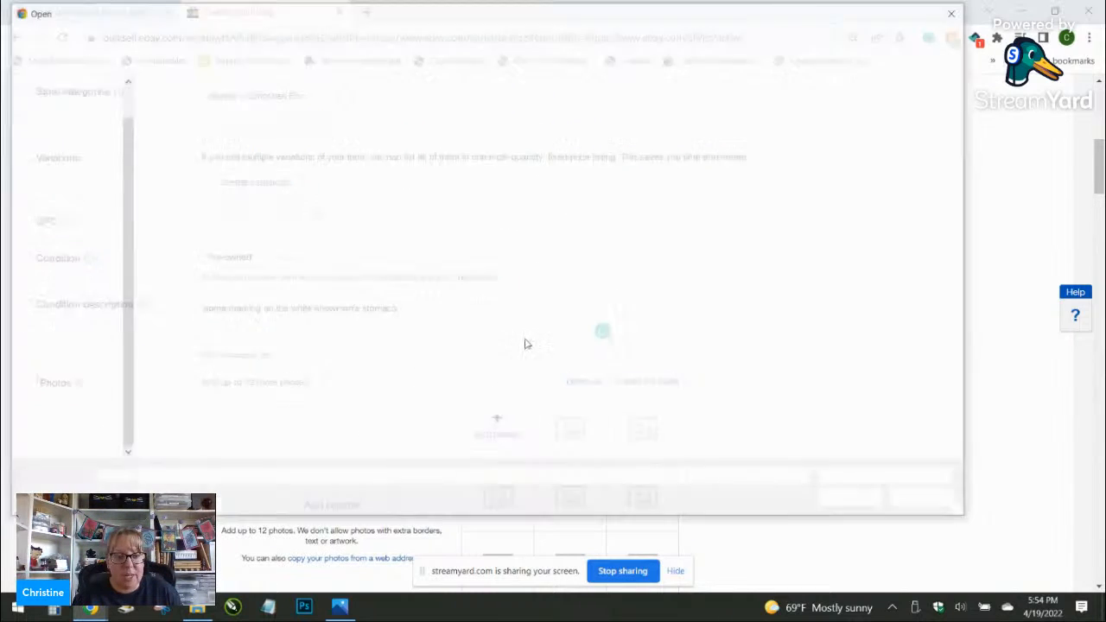
{"action": "left_click", "coordinate": [181, 117]}
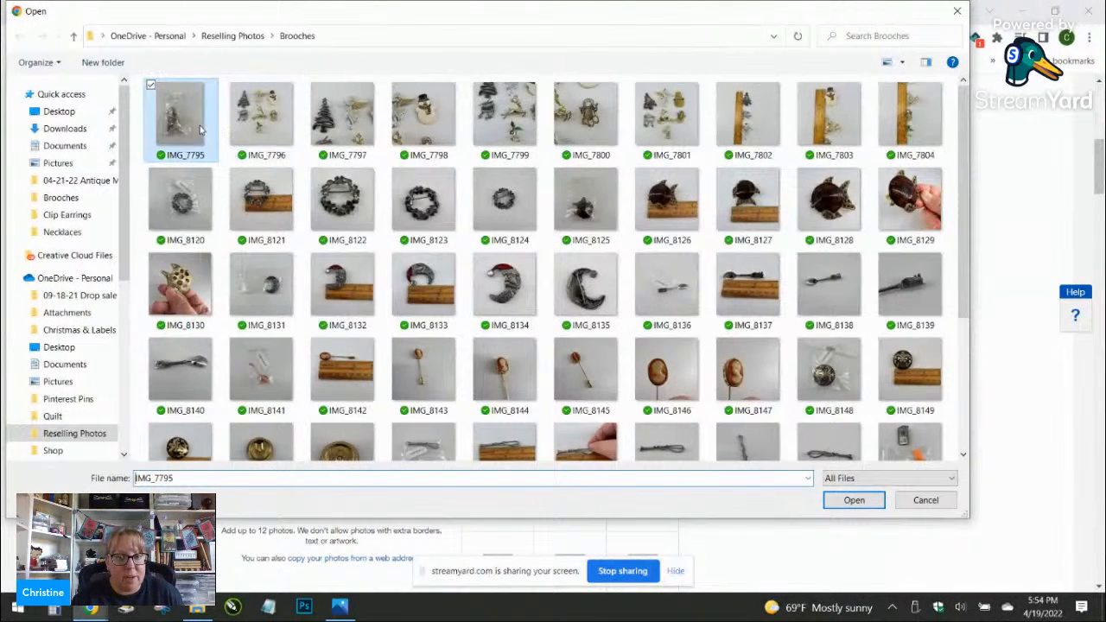
{"action": "left_click", "coordinate": [906, 125], "text": "shift"}
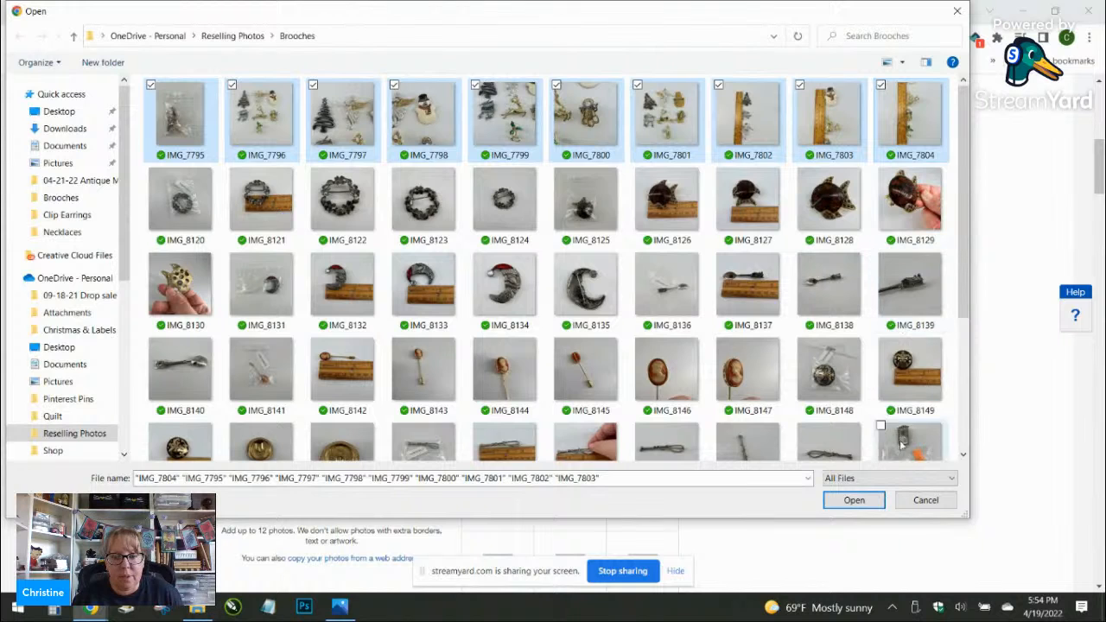
{"action": "left_click", "coordinate": [854, 500]}
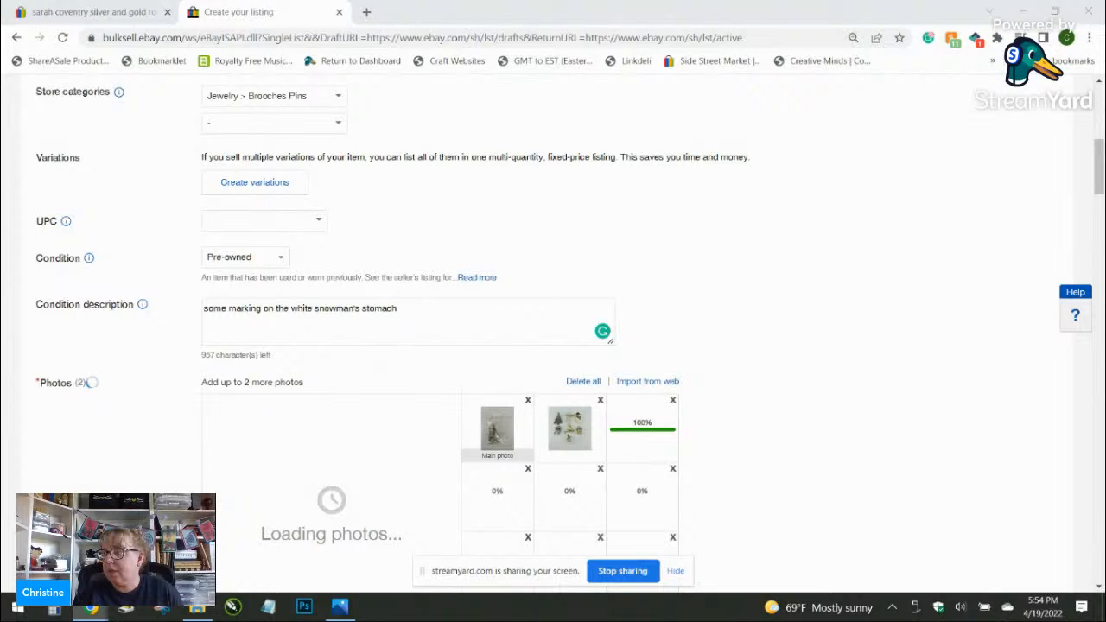
{"action": "left_click", "coordinate": [683, 360]}
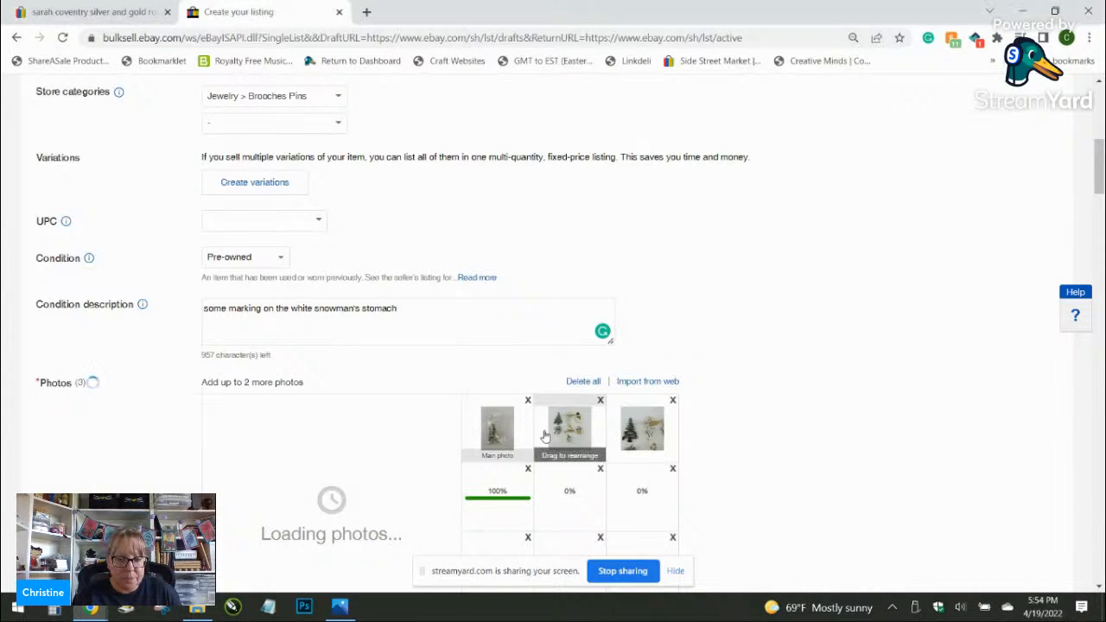
Step: Make the front group photo the main photo, view it enlarged, and move the bagged brooches photo to the end
{"action": "scroll", "coordinate": [568, 395], "scroll_direction": "down", "scroll_amount": 1}
{"action": "left_click_drag", "start_coordinate": [564, 363], "coordinate": [483, 359]}
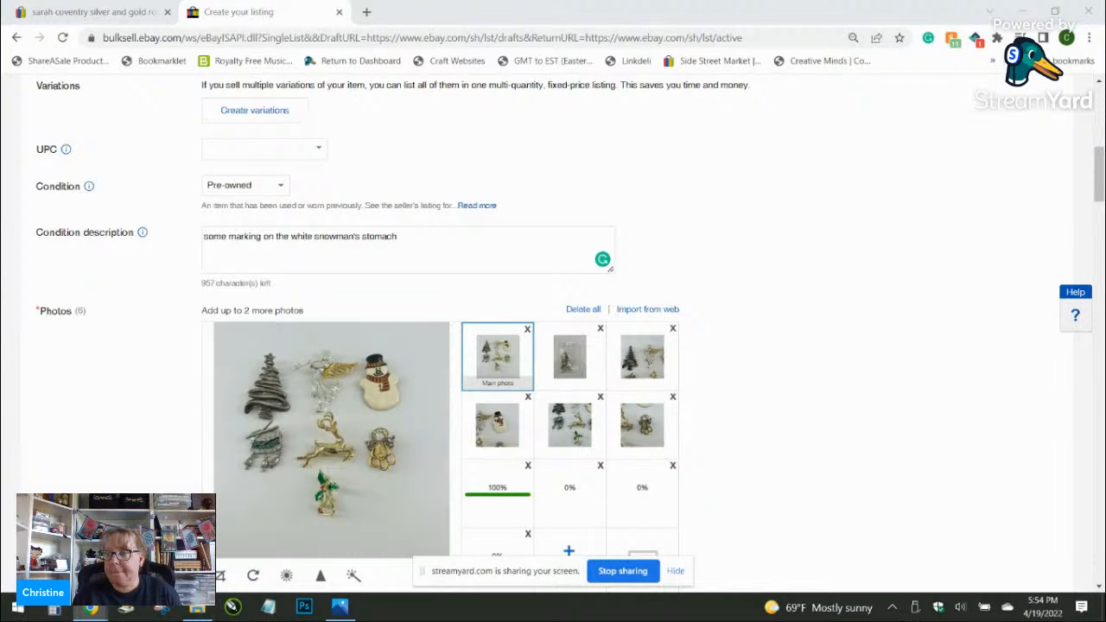
{"action": "scroll", "coordinate": [415, 419], "scroll_direction": "down", "scroll_amount": 1}
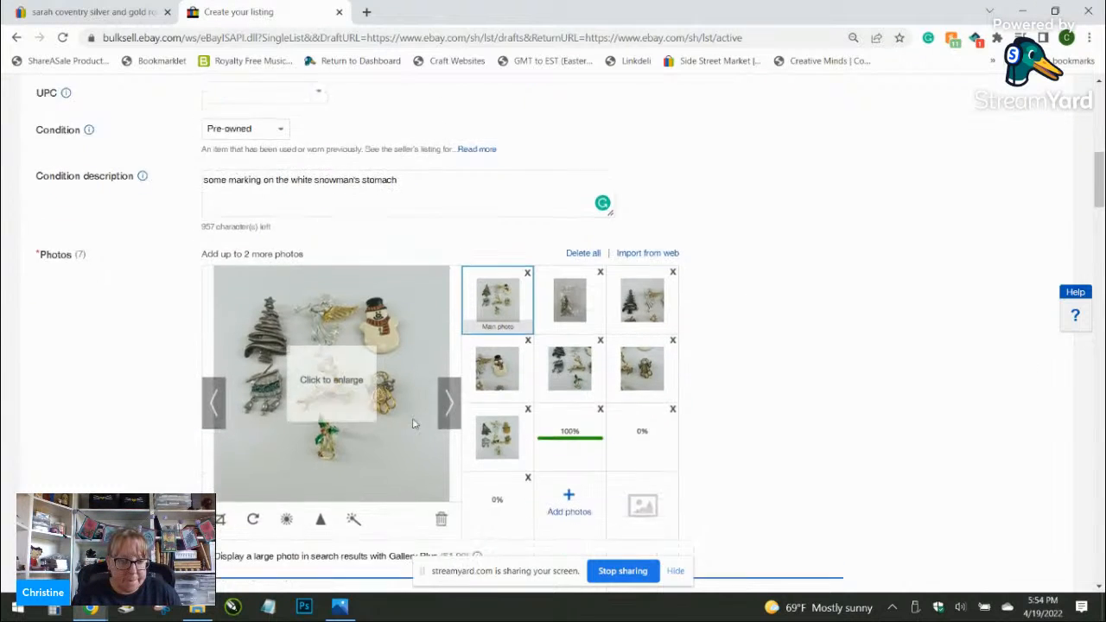
{"action": "left_click", "coordinate": [334, 386]}
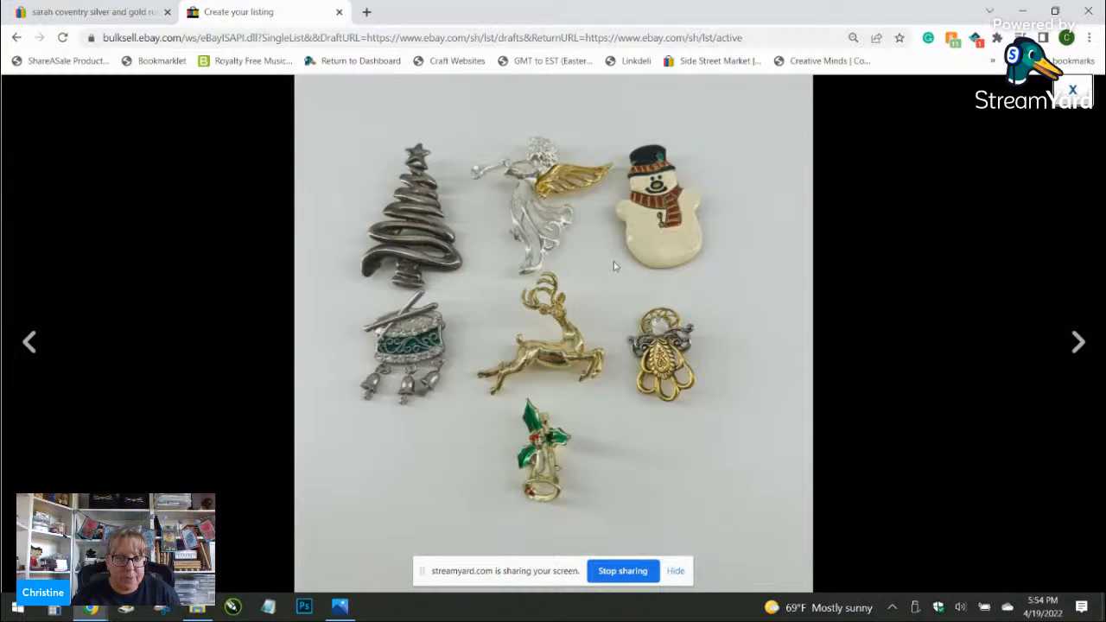
{"action": "left_click", "coordinate": [1071, 90]}
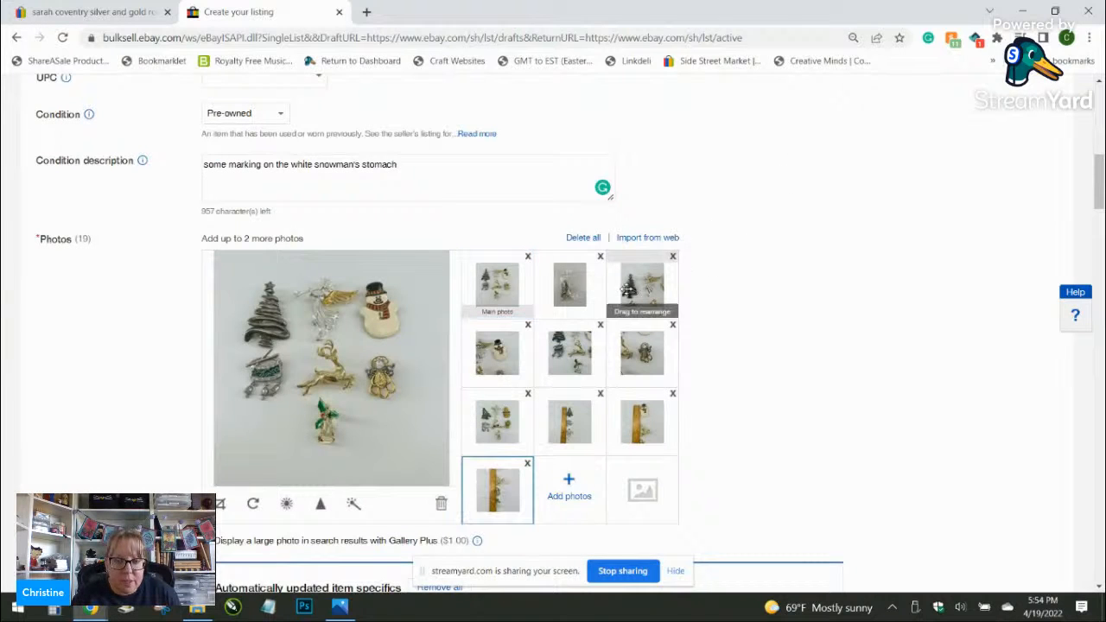
{"action": "left_click_drag", "start_coordinate": [571, 288], "coordinate": [566, 471]}
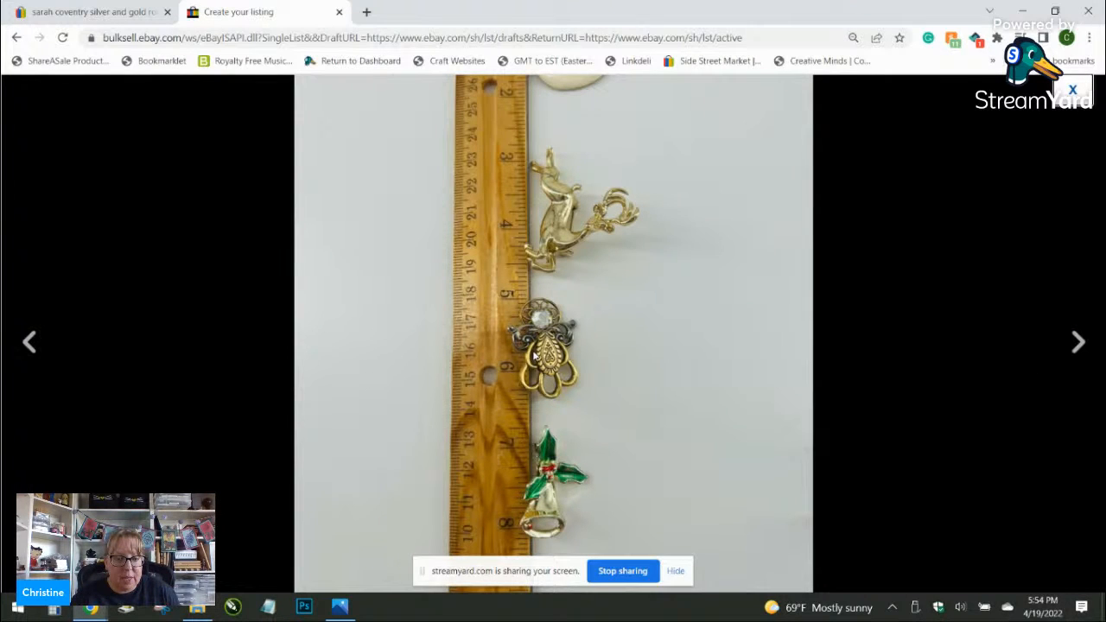
Step: Examine the enlarged ruler photos to read the sizes of the pins, and close the enlarged view
{"action": "left_click", "coordinate": [29, 344]}
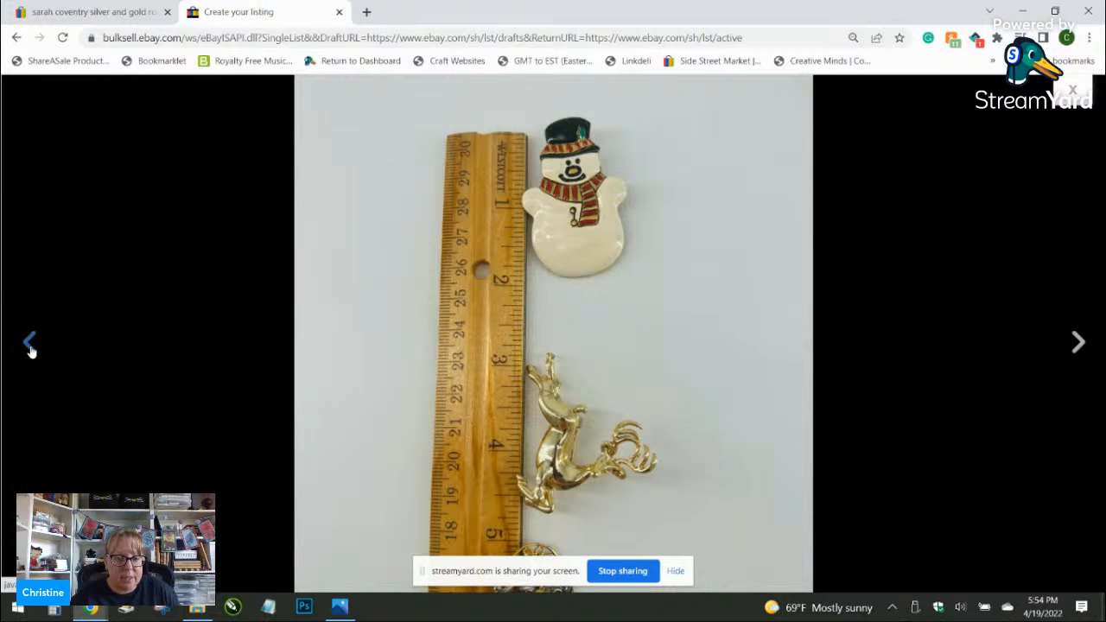
{"action": "left_click", "coordinate": [29, 343]}
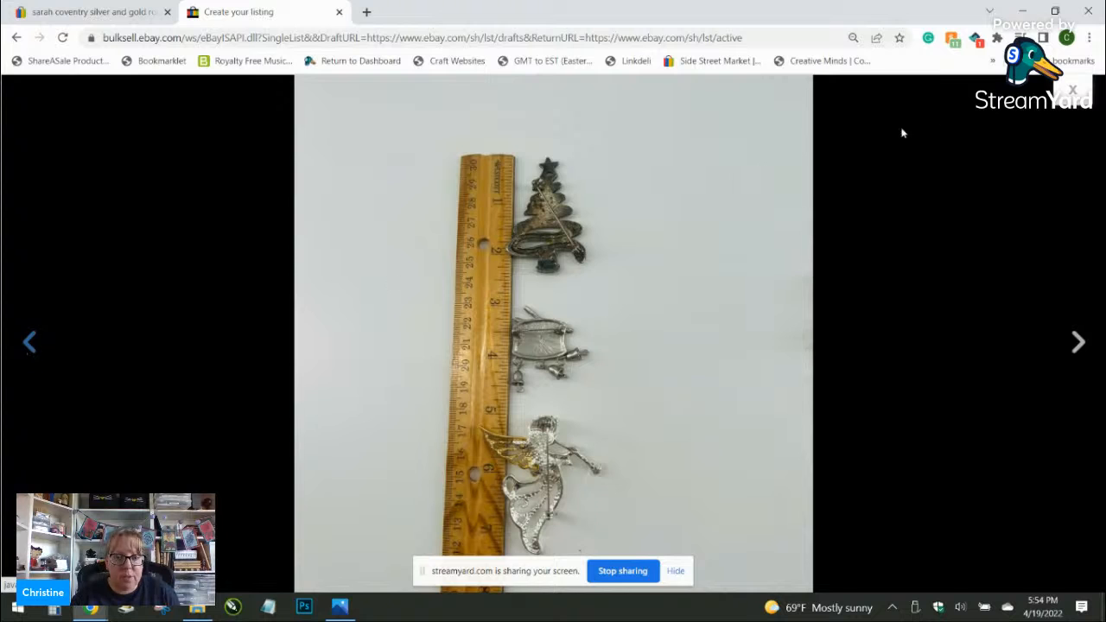
{"action": "left_click", "coordinate": [1072, 90]}
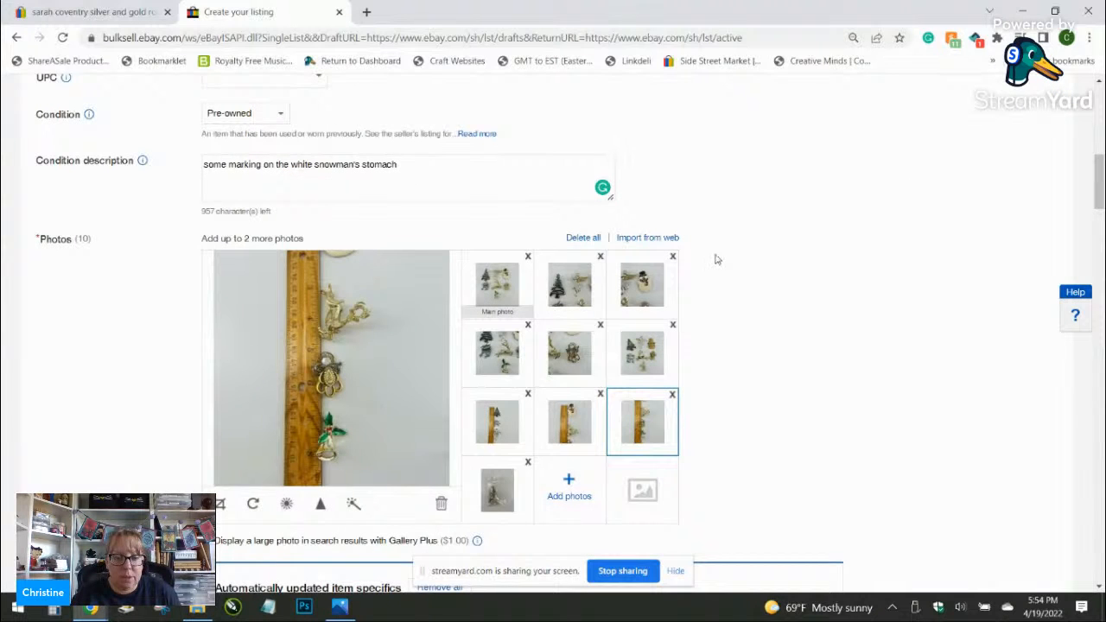
Step: Set the brand in the item specifics to Unbranded
{"action": "scroll", "coordinate": [715, 259], "scroll_direction": "down", "scroll_amount": 4}
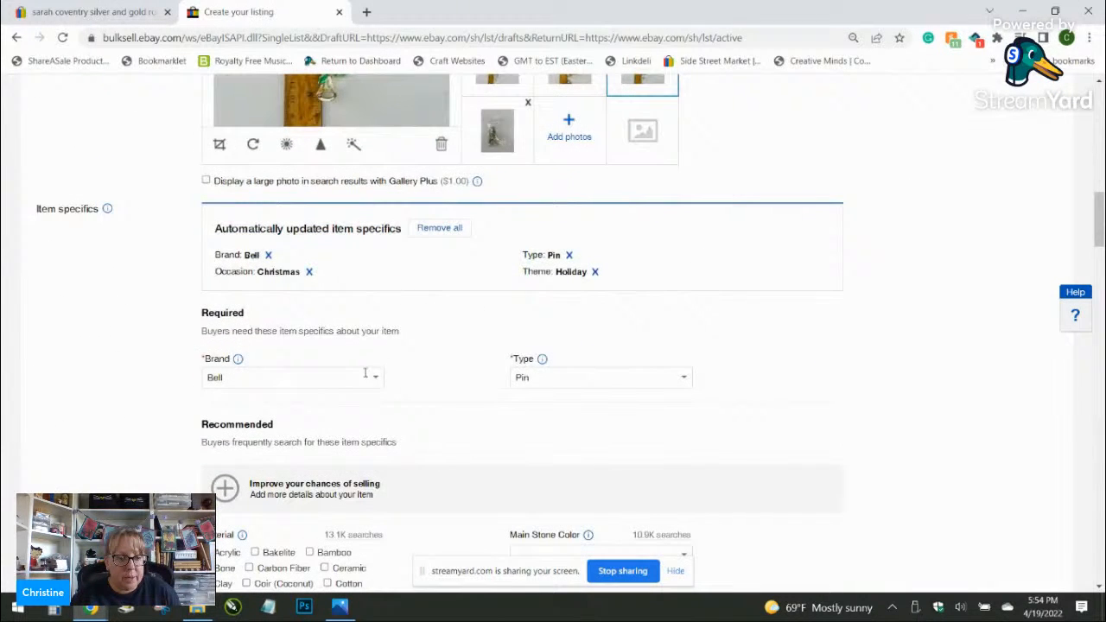
{"action": "left_click", "coordinate": [374, 386]}
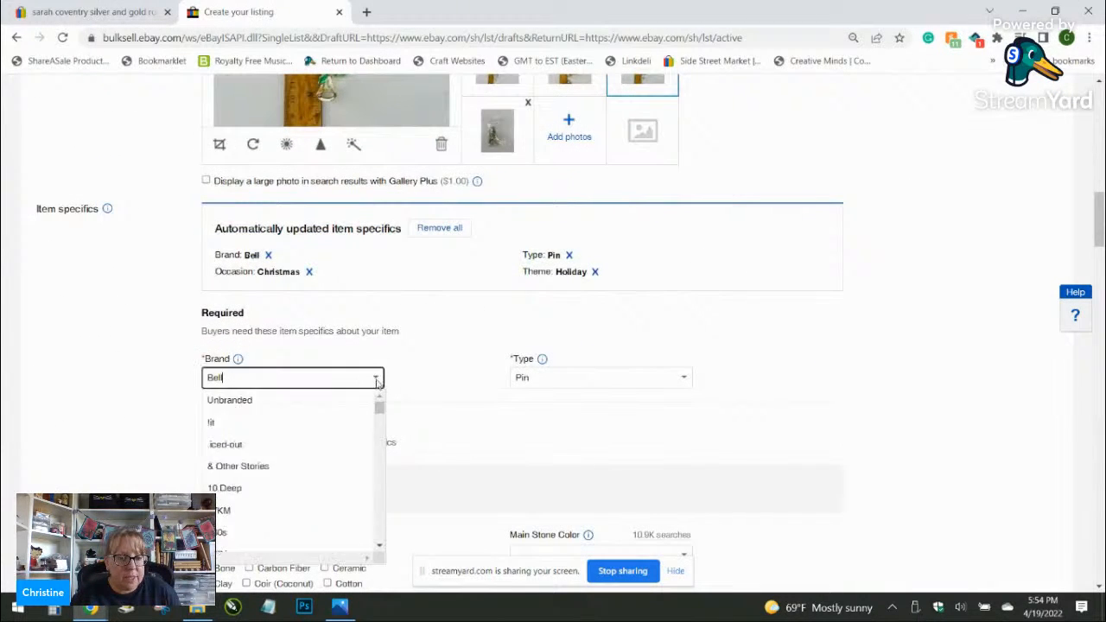
{"action": "left_click", "coordinate": [336, 399]}
Step: Add metal and enamel as the materials in the item specifics
{"action": "scroll", "coordinate": [457, 372], "scroll_direction": "down", "scroll_amount": 3}
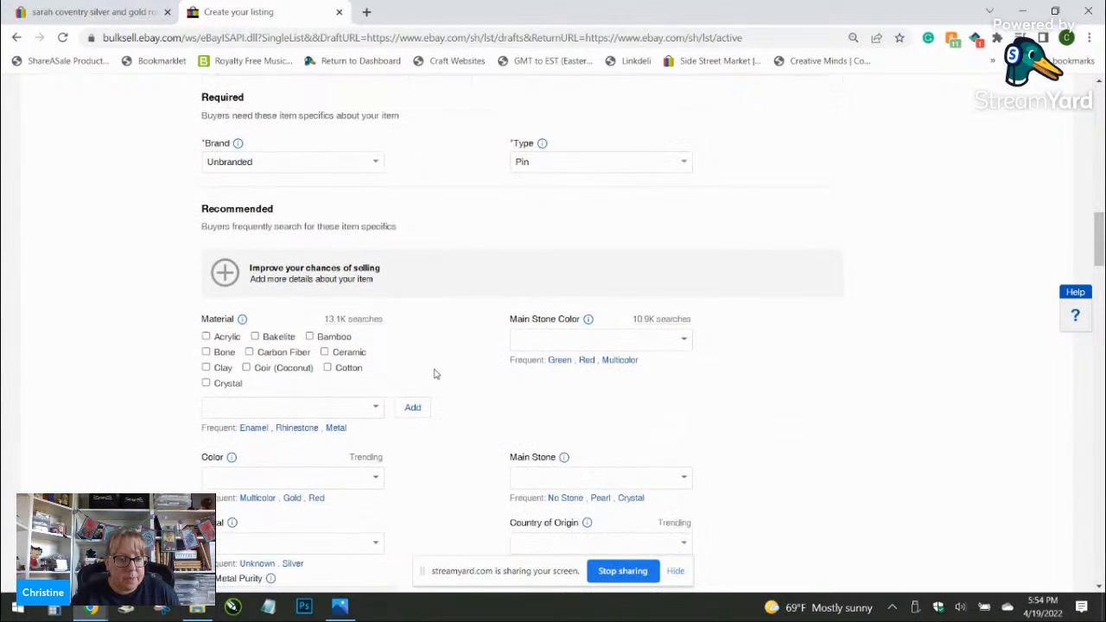
{"action": "left_click", "coordinate": [341, 405]}
{"action": "type", "text": "metal"}
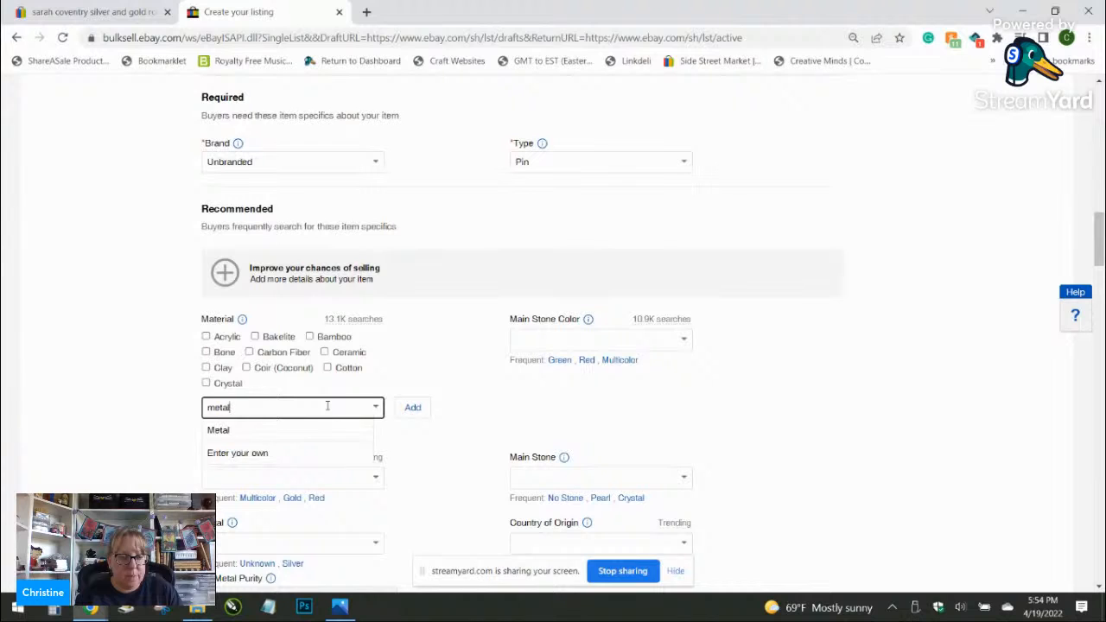
{"action": "left_click", "coordinate": [412, 407]}
{"action": "left_click", "coordinate": [325, 407]}
{"action": "type", "text": "e"}
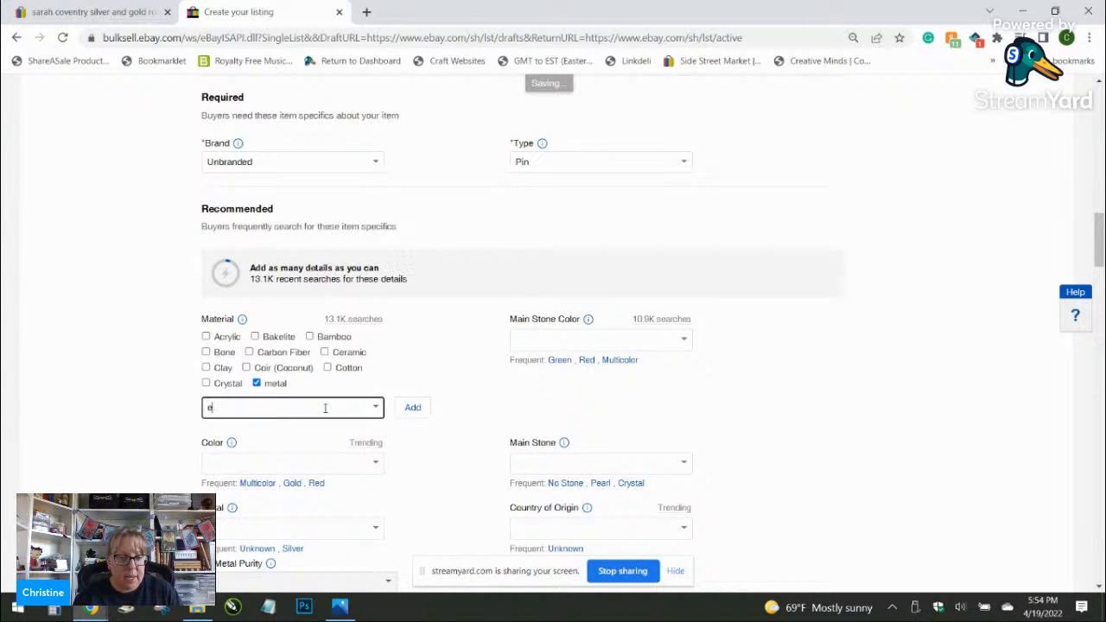
{"action": "type", "text": "namel"}
{"action": "left_click", "coordinate": [409, 409]}
Step: Set the color in the item specifics to "Gold, silver, red, green"
{"action": "scroll", "coordinate": [407, 415], "scroll_direction": "down", "scroll_amount": 1}
{"action": "left_click", "coordinate": [301, 390]}
{"action": "type", "text": "g"}
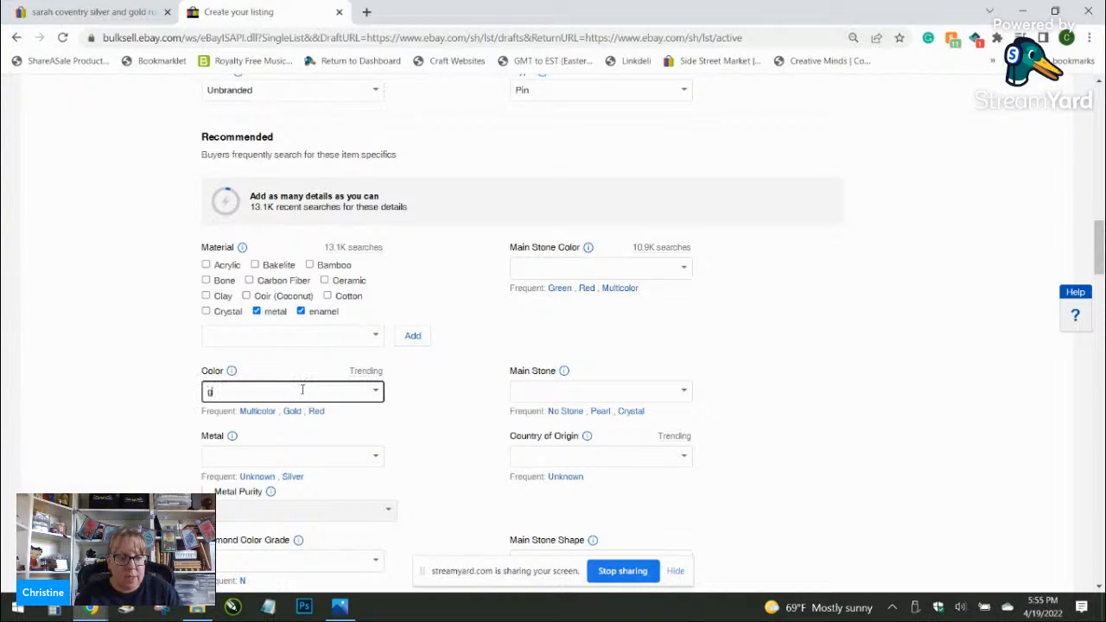
{"action": "type", "text": "old, silver,"}
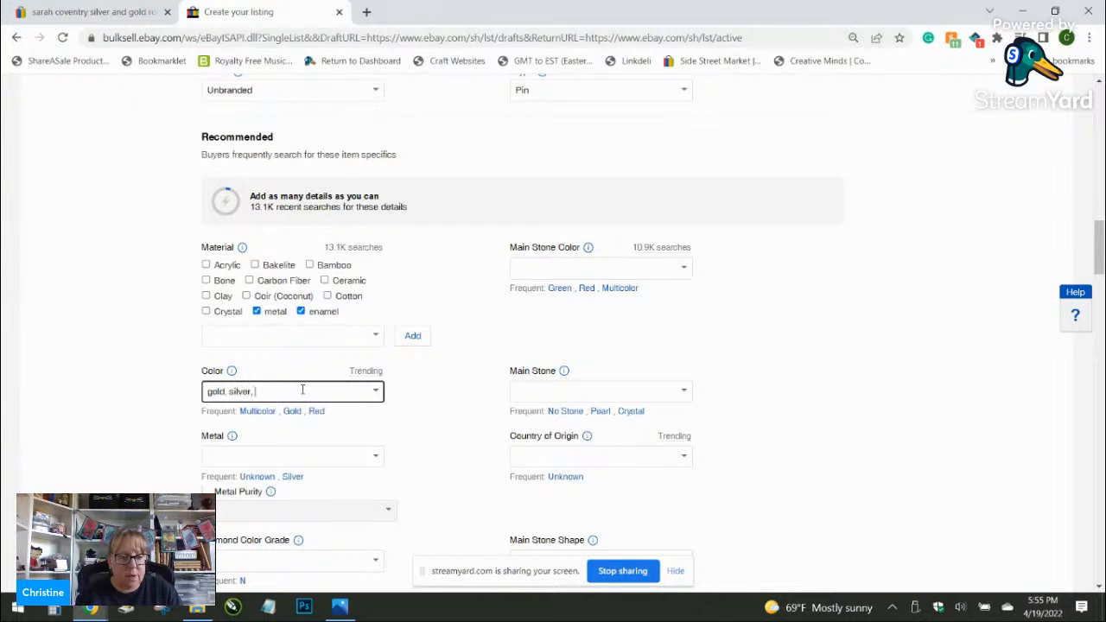
{"action": "type", "text": " red, gre"}
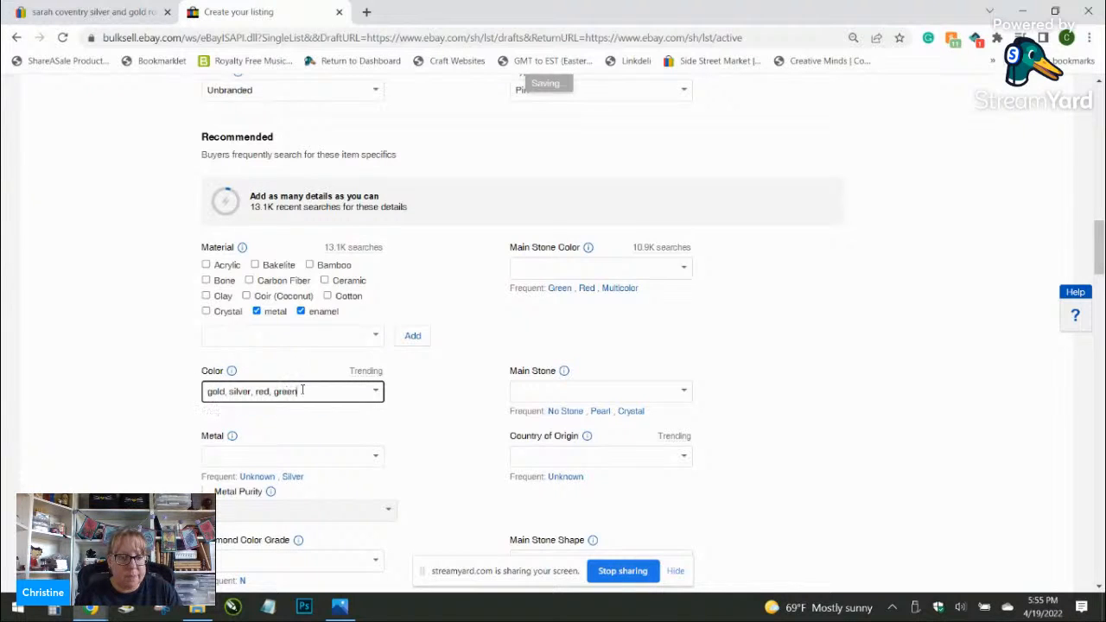
{"action": "type", "text": "en"}
{"action": "left_click_drag", "start_coordinate": [351, 393], "coordinate": [181, 405]}
{"action": "type", "text": "gold"}
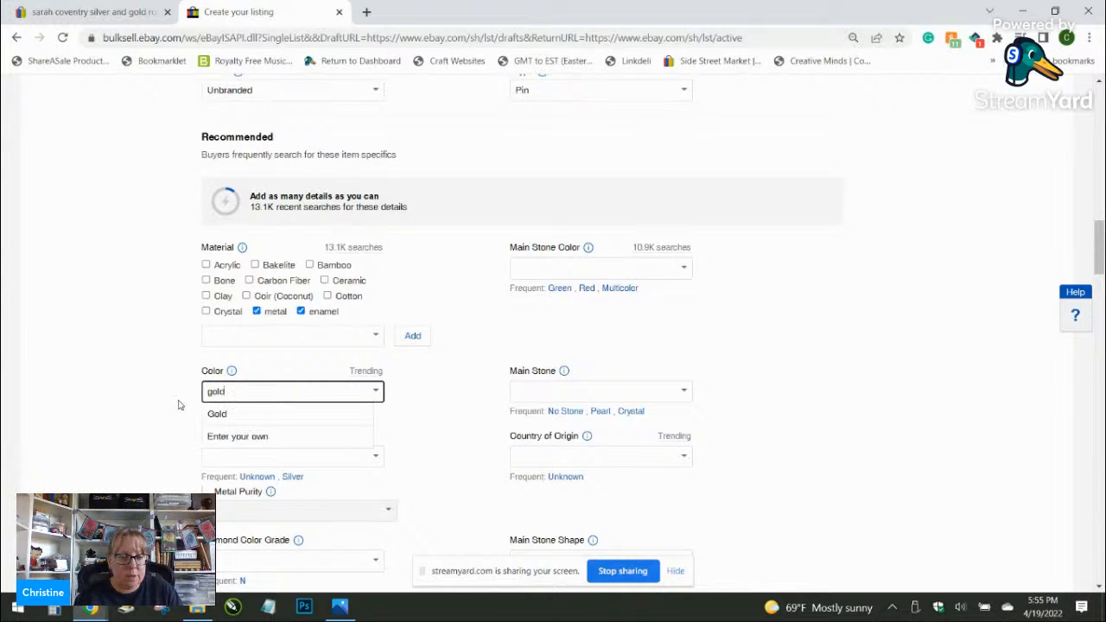
{"action": "left_click", "coordinate": [232, 416]}
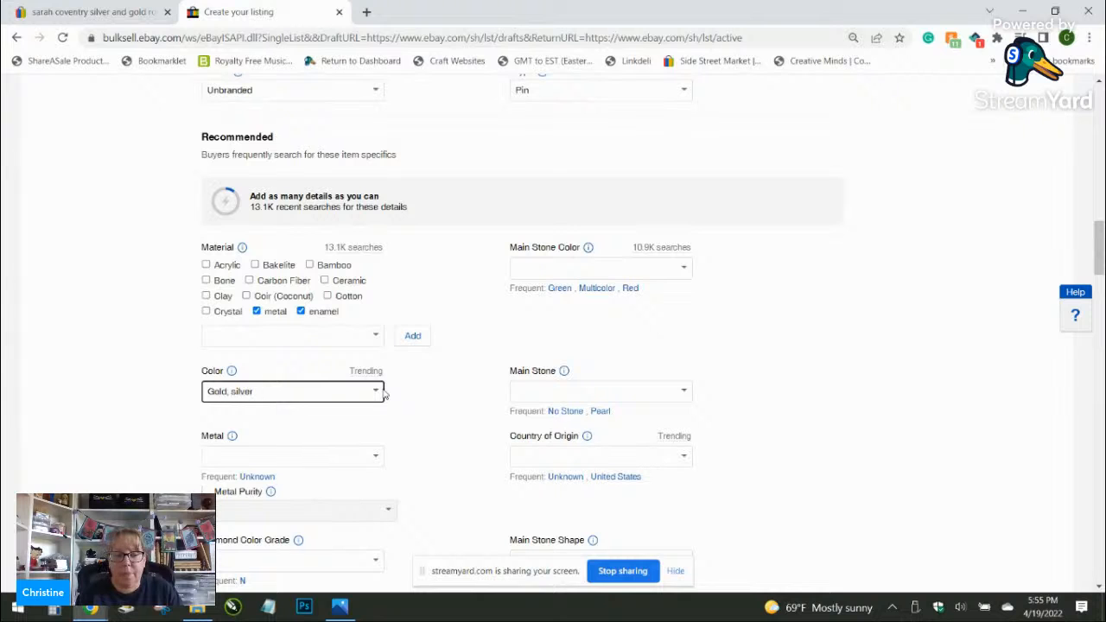
{"action": "type", "text": ", silver, red, green"}
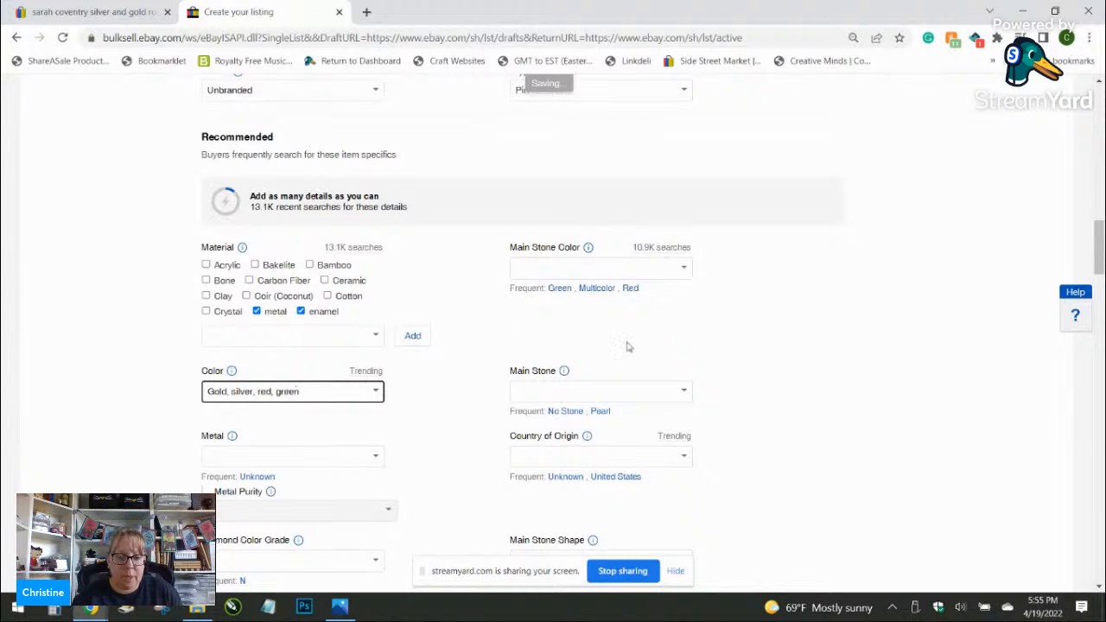
Step: Set the country of origin to Unknown and include Angels among the themes
{"action": "left_click", "coordinate": [566, 476]}
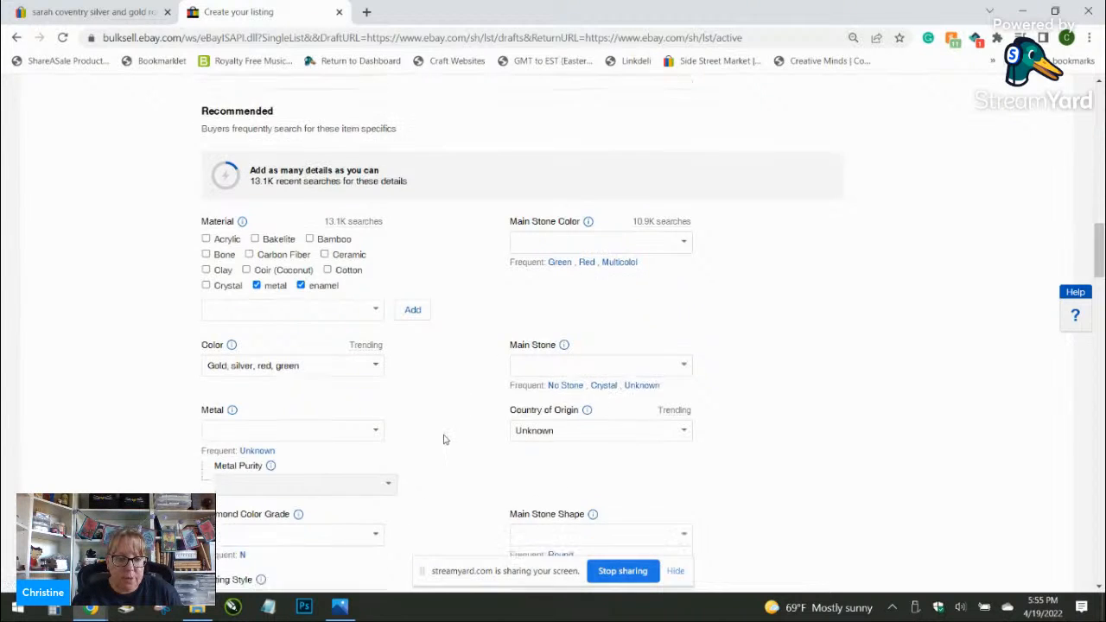
{"action": "scroll", "coordinate": [443, 439], "scroll_direction": "down", "scroll_amount": 3}
{"action": "scroll", "coordinate": [443, 440], "scroll_direction": "down", "scroll_amount": 1}
{"action": "scroll", "coordinate": [456, 429], "scroll_direction": "down", "scroll_amount": 2}
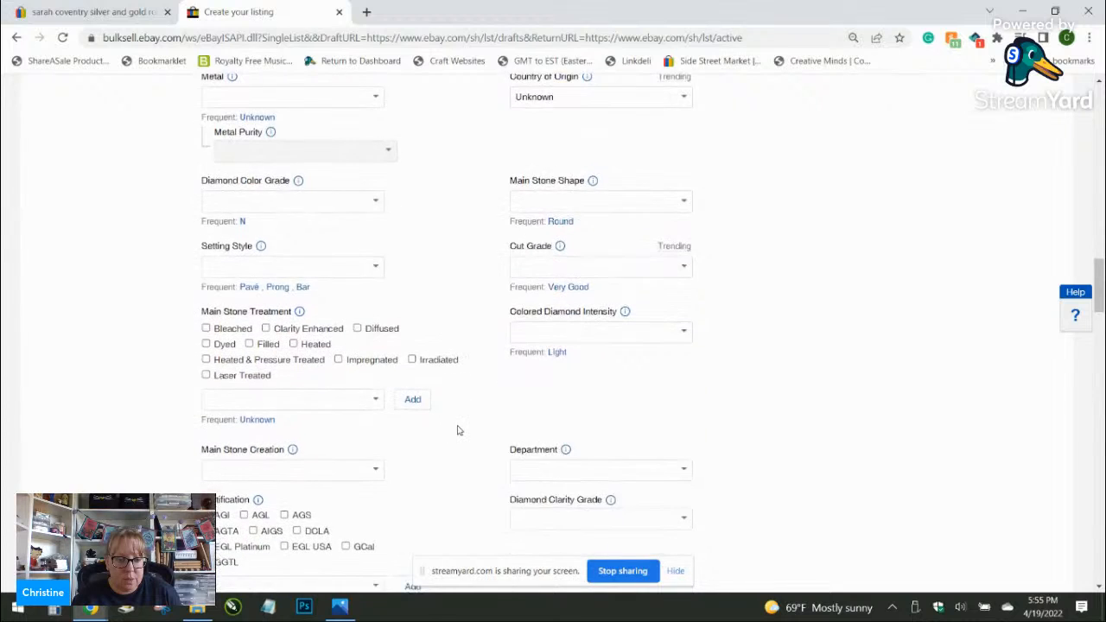
{"action": "scroll", "coordinate": [459, 427], "scroll_direction": "up", "scroll_amount": 5}
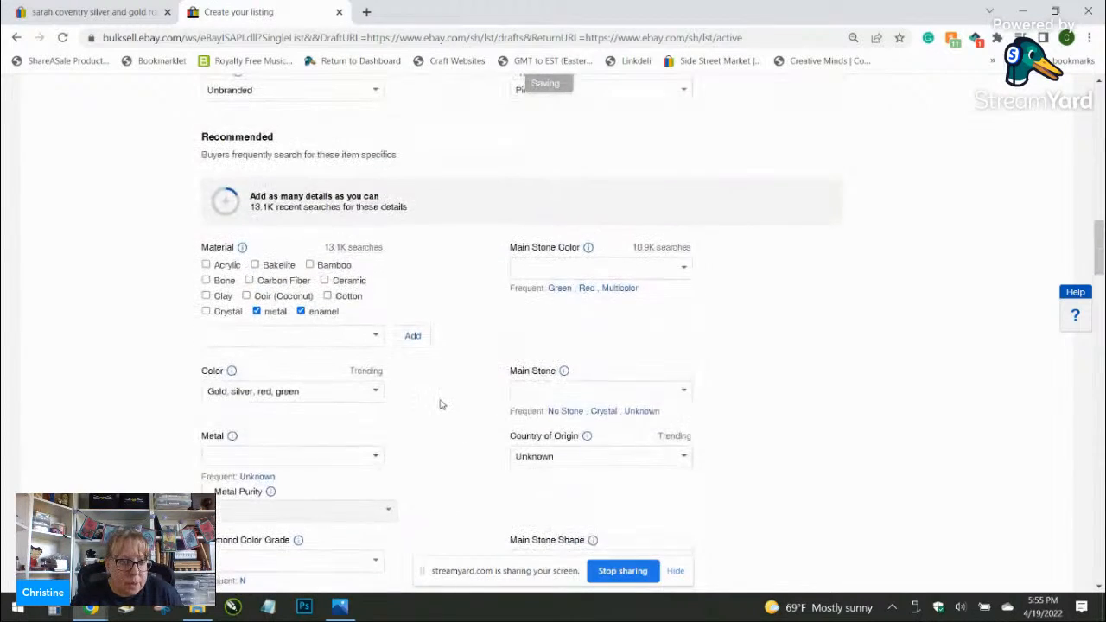
{"action": "scroll", "coordinate": [440, 403], "scroll_direction": "down", "scroll_amount": 3}
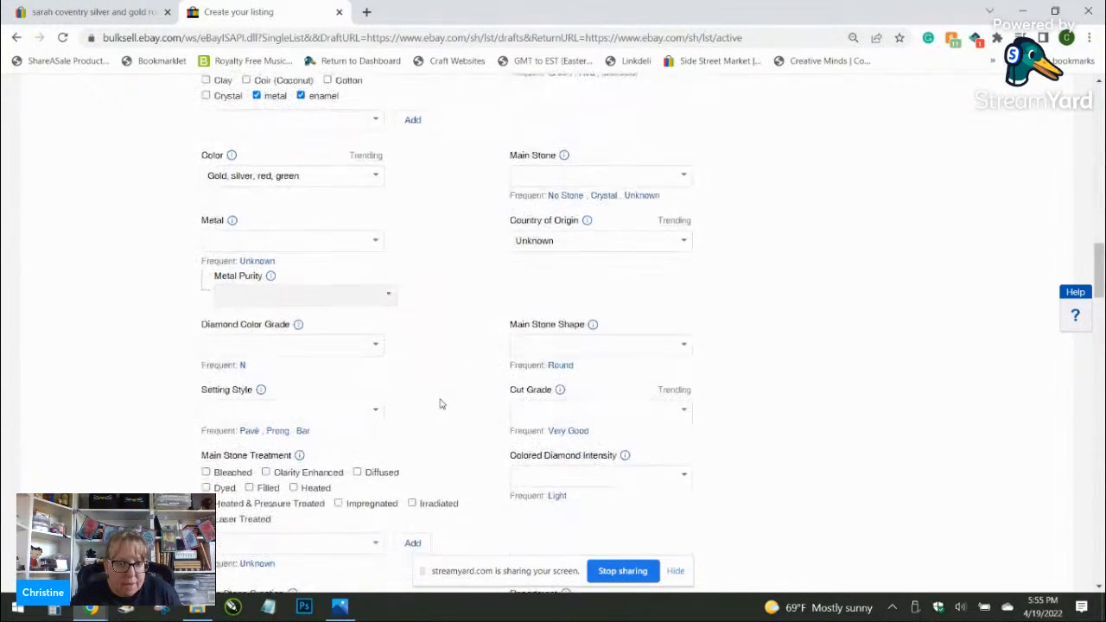
{"action": "scroll", "coordinate": [440, 404], "scroll_direction": "up", "scroll_amount": 2}
{"action": "scroll", "coordinate": [444, 403], "scroll_direction": "down", "scroll_amount": 4}
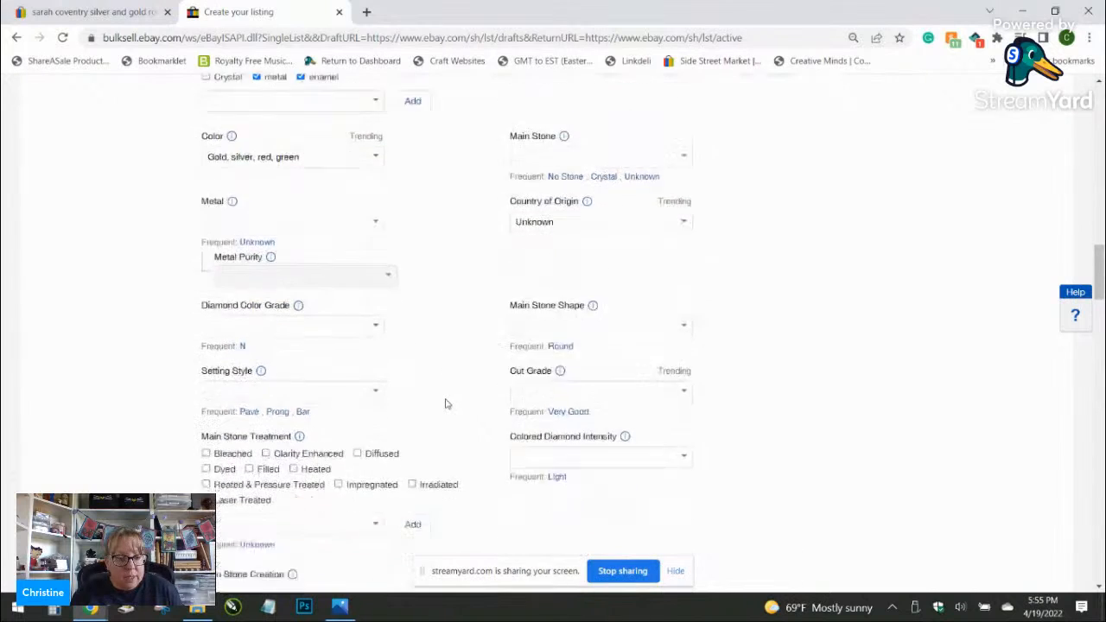
{"action": "scroll", "coordinate": [448, 401], "scroll_direction": "down", "scroll_amount": 4}
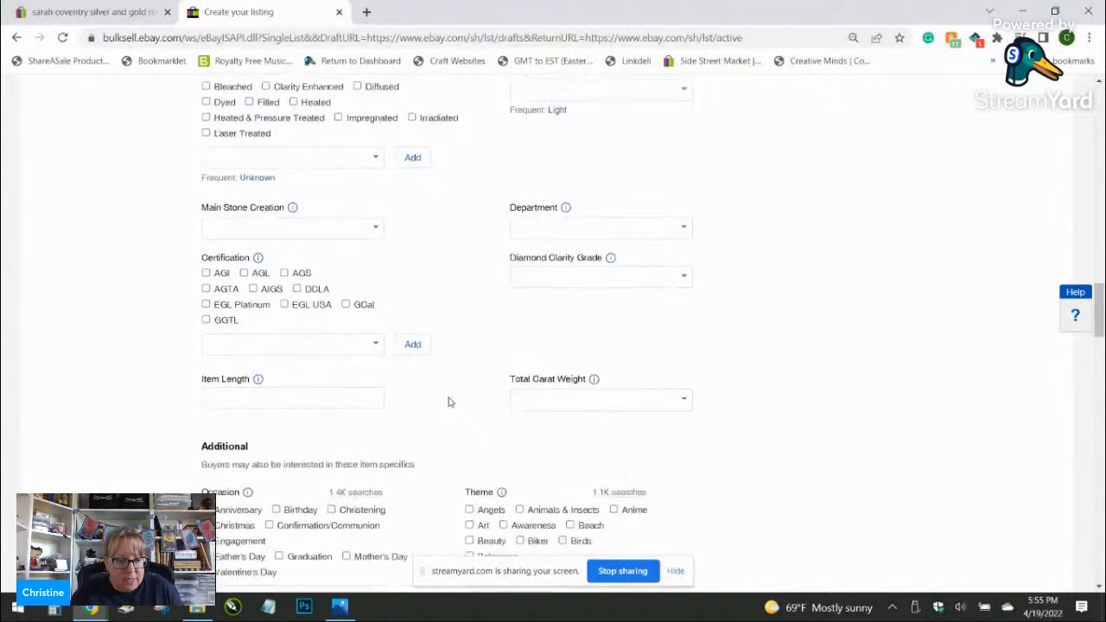
{"action": "scroll", "coordinate": [406, 477], "scroll_direction": "down", "scroll_amount": 1}
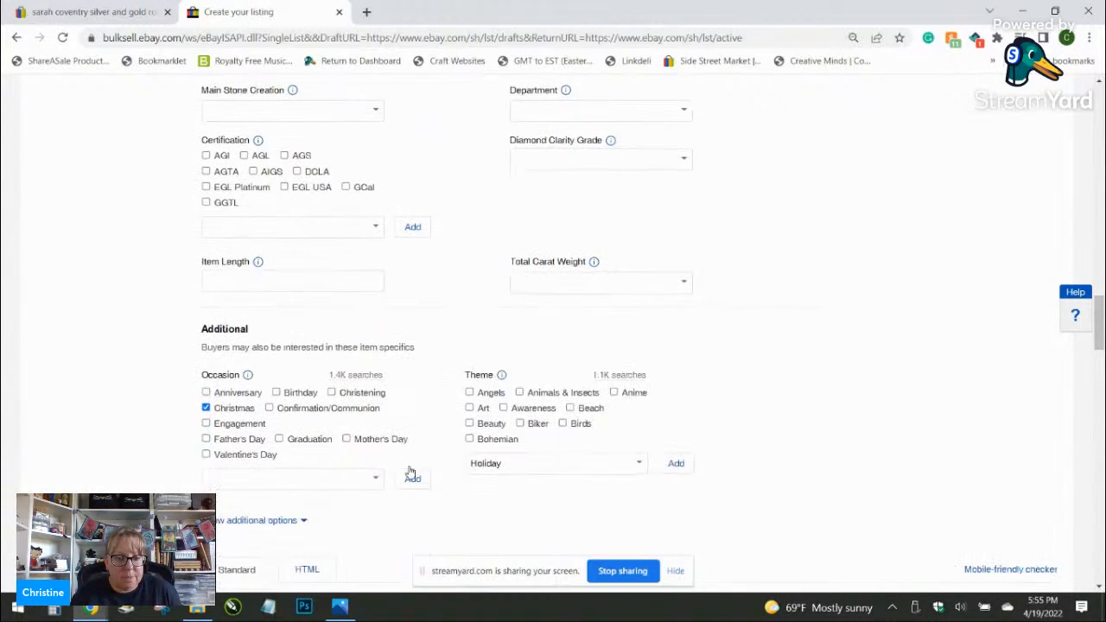
{"action": "left_click", "coordinate": [469, 393]}
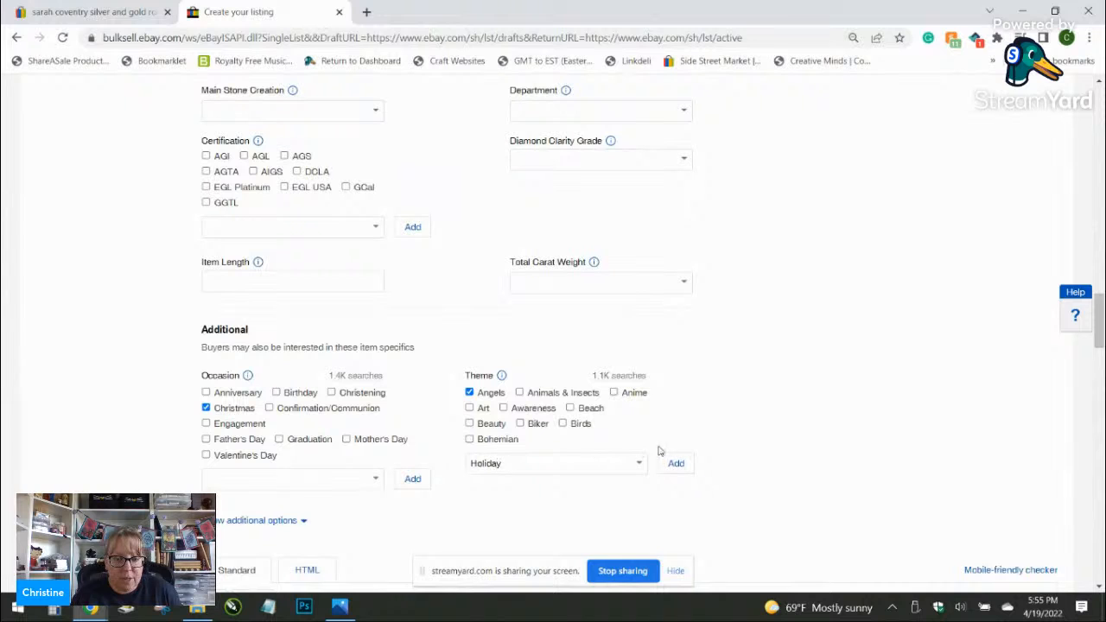
Step: Write the item description with the listing title, a line each for the angels, tree, deer, bell and drum, and a note that size varies per photos
{"action": "scroll", "coordinate": [682, 432], "scroll_direction": "down", "scroll_amount": 2}
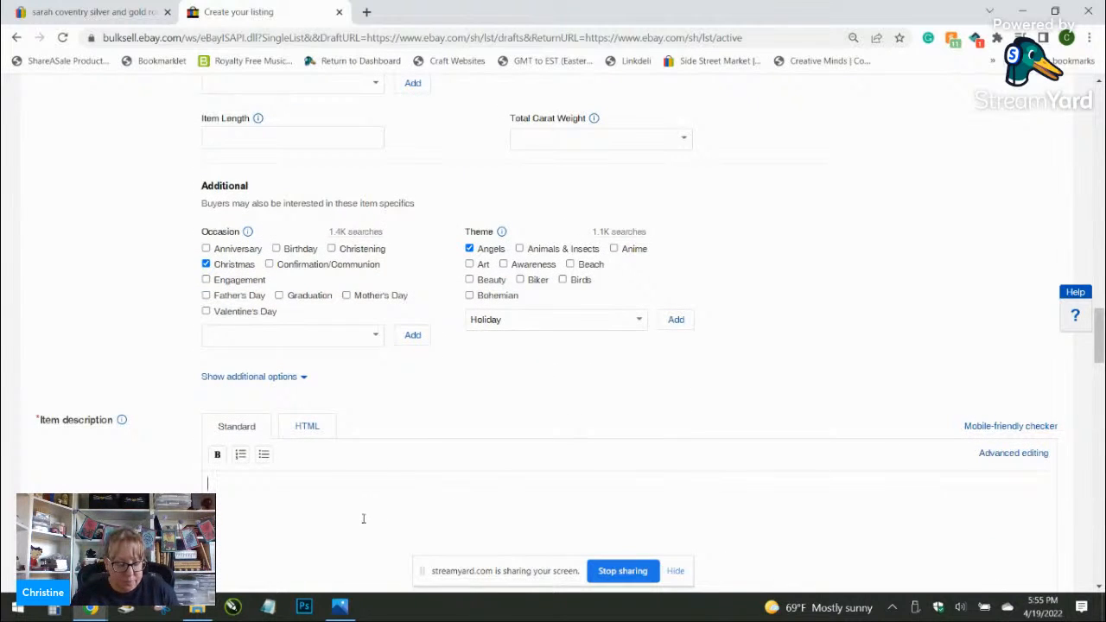
{"action": "type", "text": "Lot of christmas pins angels deer christmas tree drum bell holiday jewelry"}
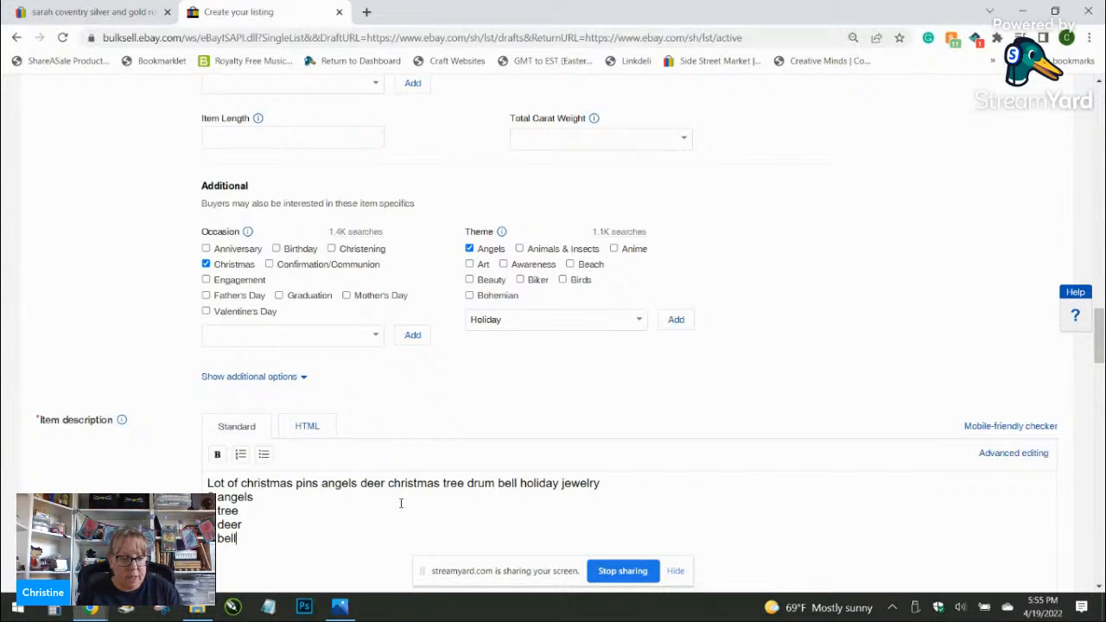
{"action": "type", "text": "drum"}
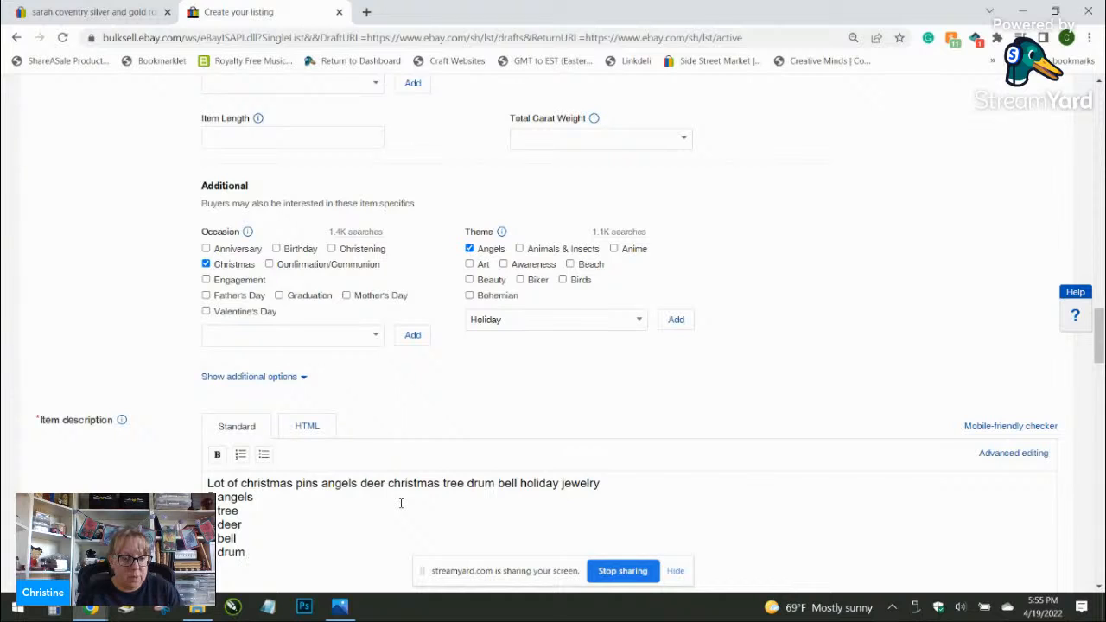
{"action": "type", "text": "ies pleae se"}
{"action": "key", "text": "BackSpace"}
{"action": "key", "text": "BackSpace"}
{"action": "key", "text": "BackSpace"}
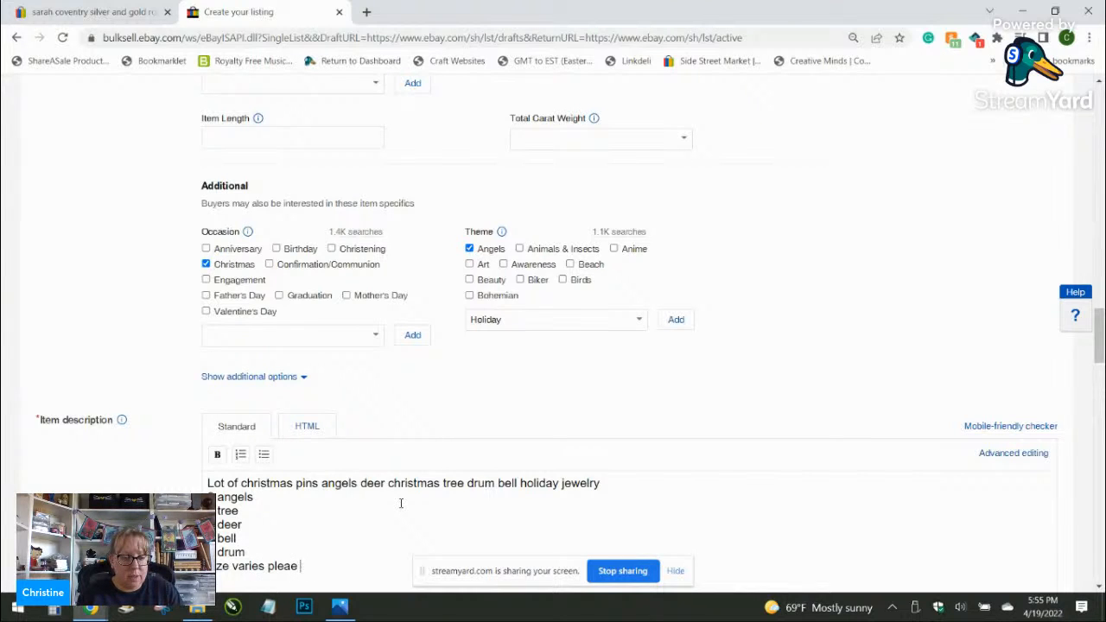
{"action": "type", "text": "e photos"}
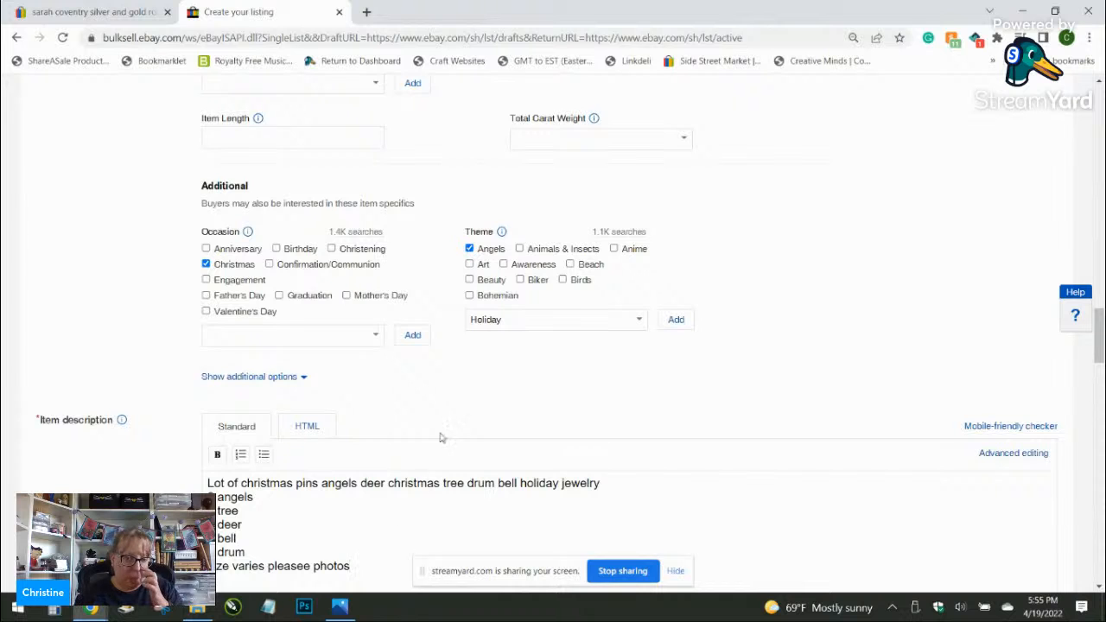
Step: Set the Buy It Now price to $15.99
{"action": "scroll", "coordinate": [463, 340], "scroll_direction": "down", "scroll_amount": 6}
{"action": "left_click", "coordinate": [249, 445]}
{"action": "type", "text": "15.99"}
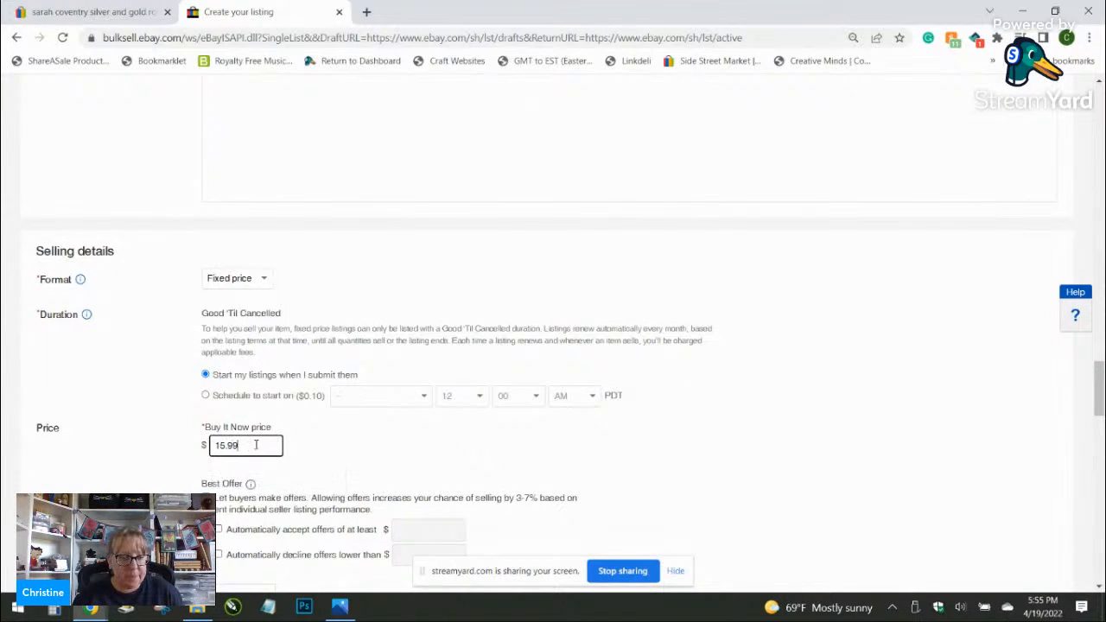
{"action": "left_click", "coordinate": [351, 423]}
Step: Enter package dimensions of 6 x 6 x 1 in. and a weight of 6 oz
{"action": "scroll", "coordinate": [354, 423], "scroll_direction": "down", "scroll_amount": 5}
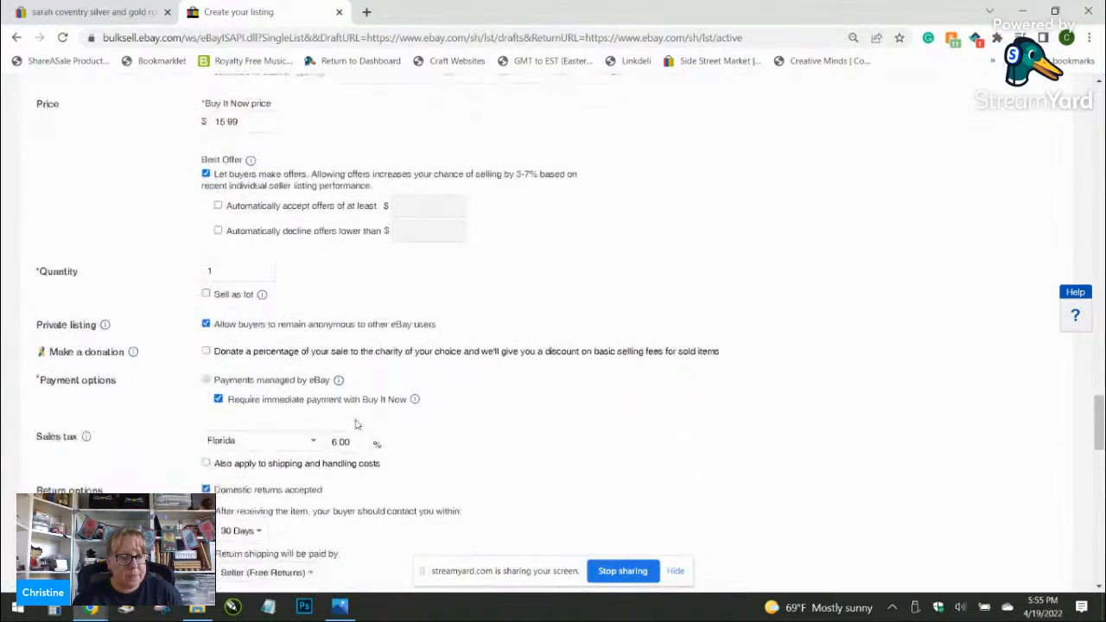
{"action": "scroll", "coordinate": [361, 427], "scroll_direction": "down", "scroll_amount": 3}
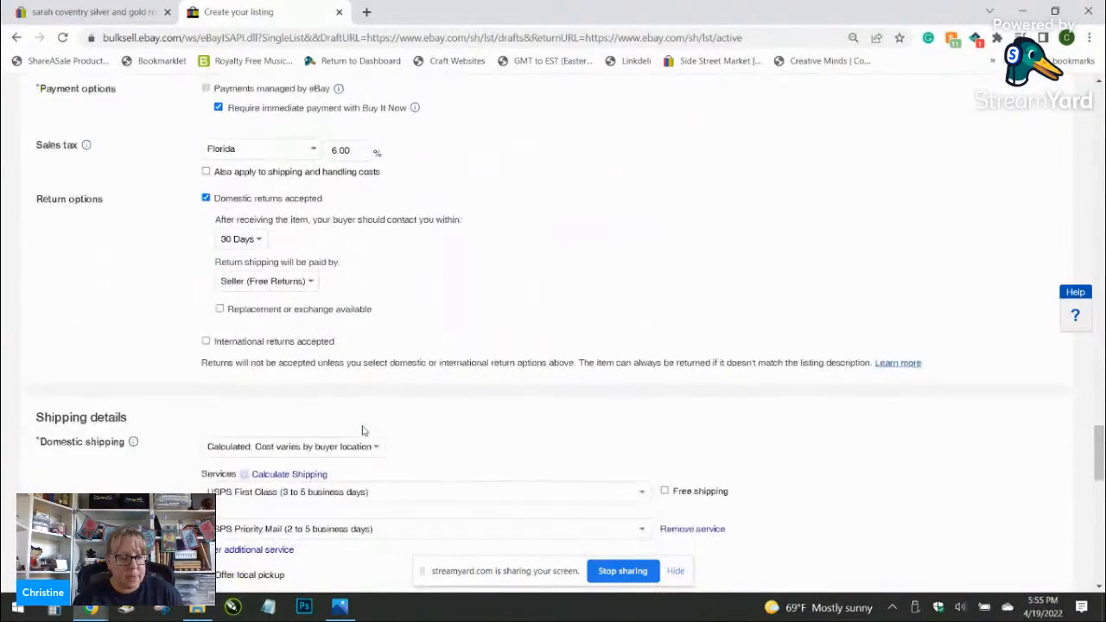
{"action": "scroll", "coordinate": [363, 430], "scroll_direction": "down", "scroll_amount": 4}
{"action": "left_click", "coordinate": [362, 429]}
{"action": "type", "text": "6"}
{"action": "key", "text": "Tab"}
{"action": "type", "text": "6"}
{"action": "key", "text": "Tab"}
{"action": "type", "text": "1"}
{"action": "key", "text": "Tab"}
{"action": "key", "text": "Tab"}
{"action": "key", "text": "Tab"}
{"action": "key", "text": "Tab"}
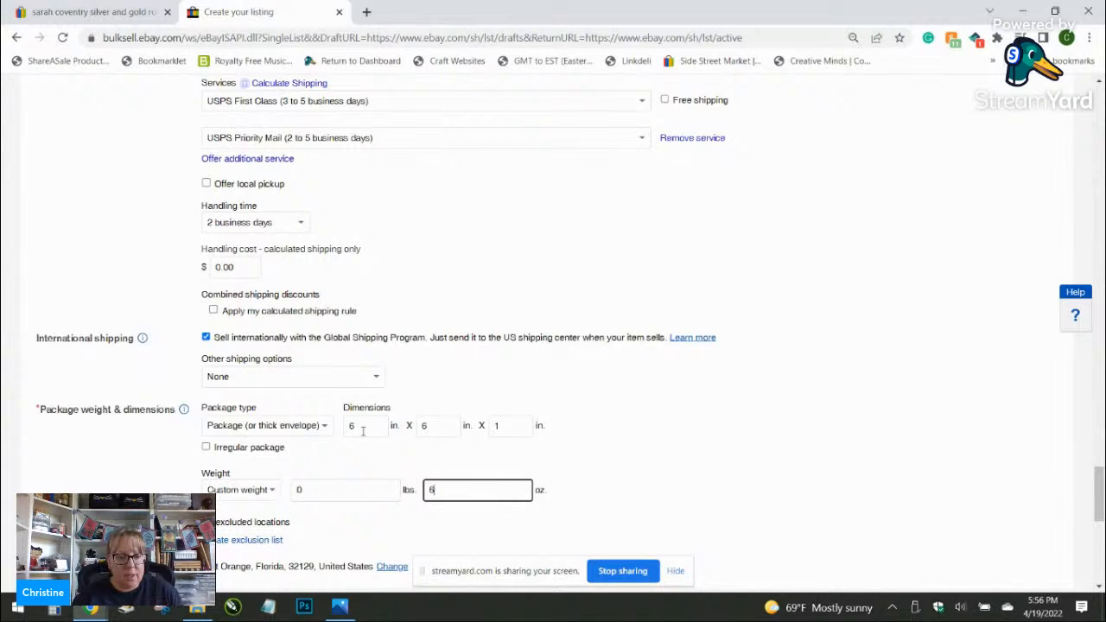
{"action": "type", "text": "6"}
{"action": "left_click", "coordinate": [532, 371]}
{"action": "scroll", "coordinate": [532, 372], "scroll_direction": "down", "scroll_amount": 3}
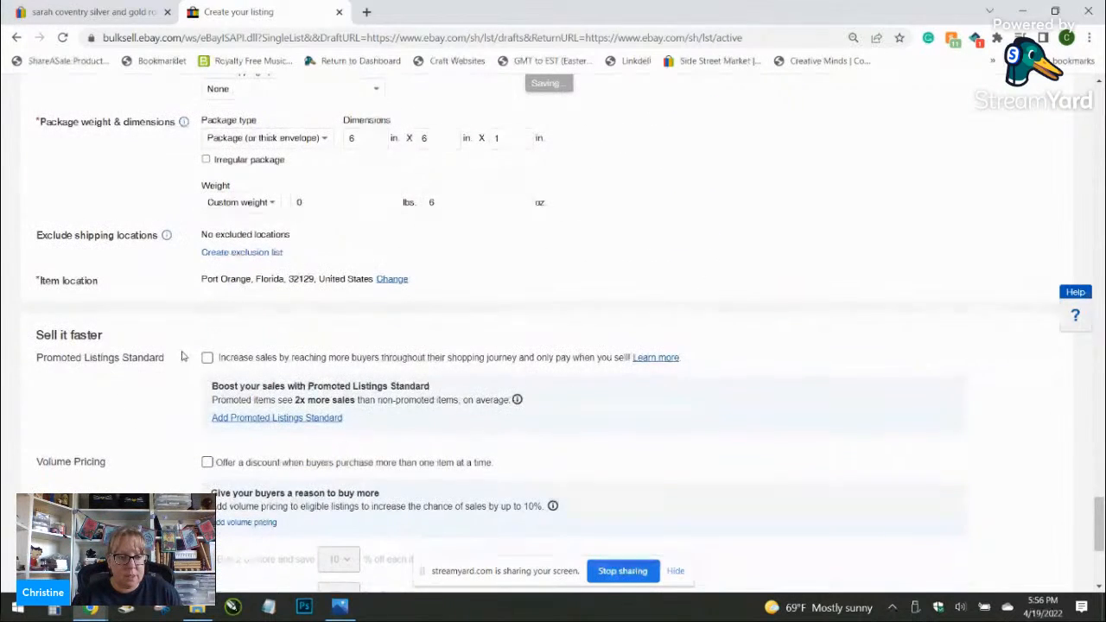
{"action": "left_click", "coordinate": [207, 358]}
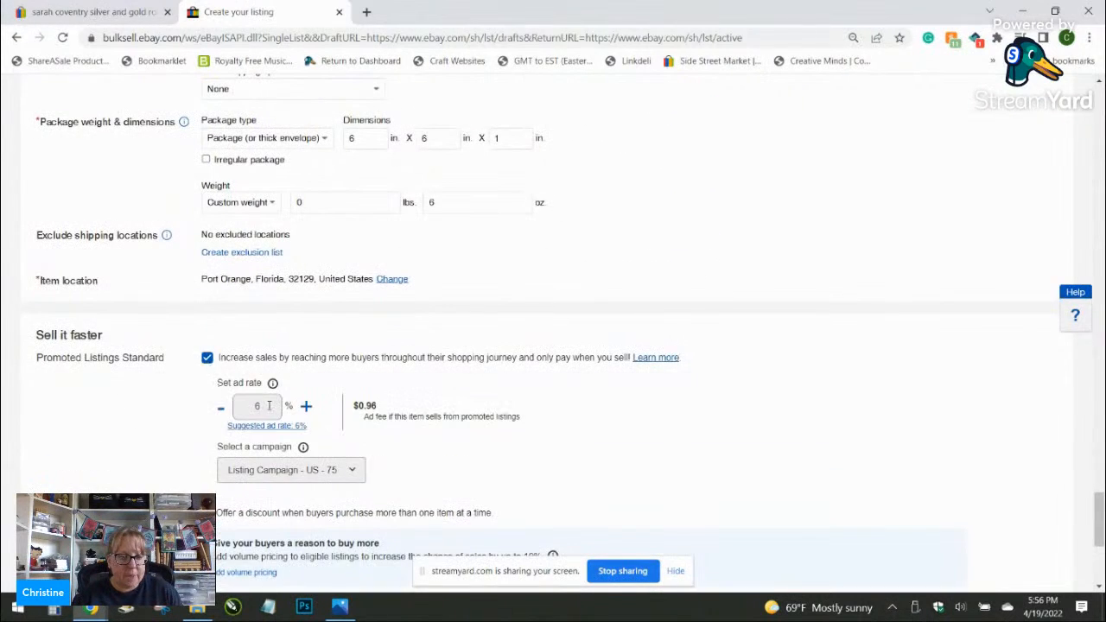
{"action": "left_click", "coordinate": [207, 357]}
Step: Publish the Christmas pins listing and finish without creating another one
{"action": "scroll", "coordinate": [195, 405], "scroll_direction": "down", "scroll_amount": 4}
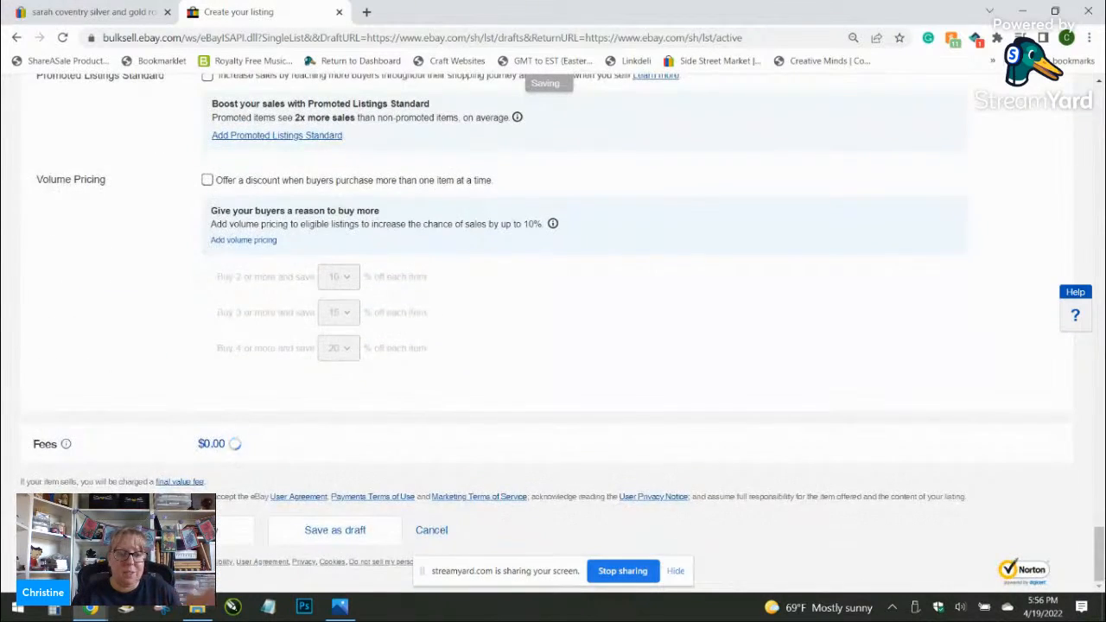
{"action": "left_click", "coordinate": [177, 530]}
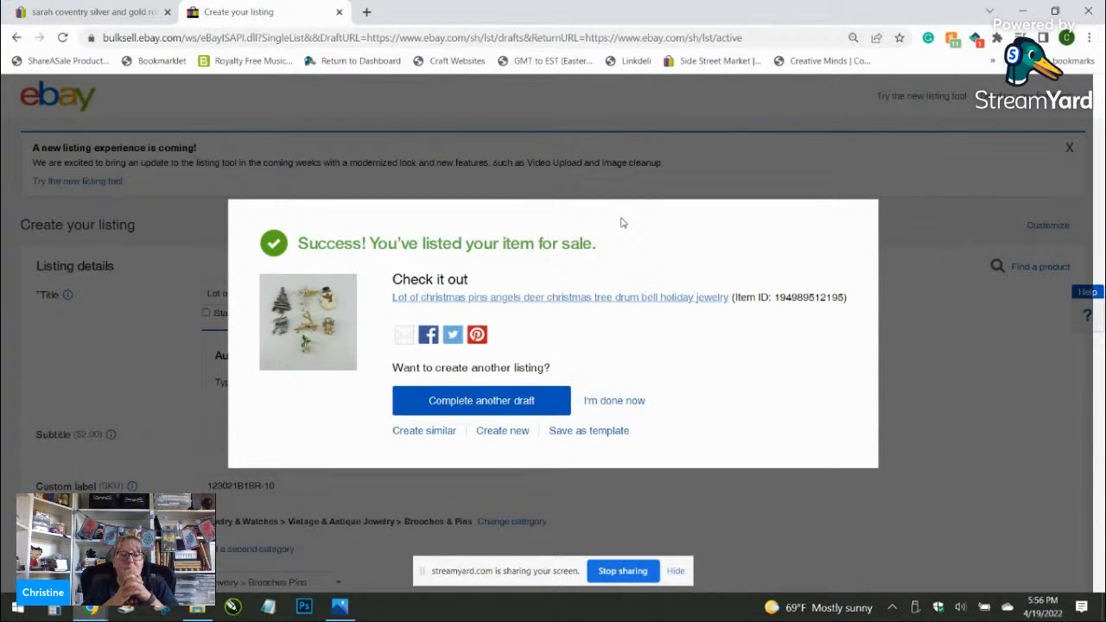
{"action": "left_click", "coordinate": [631, 401]}
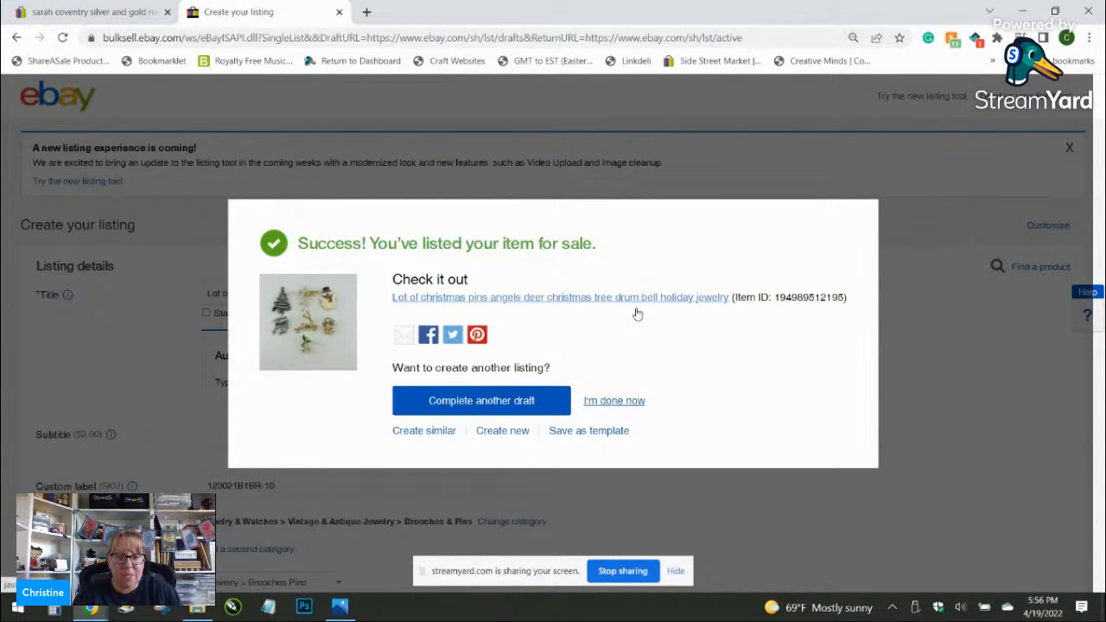